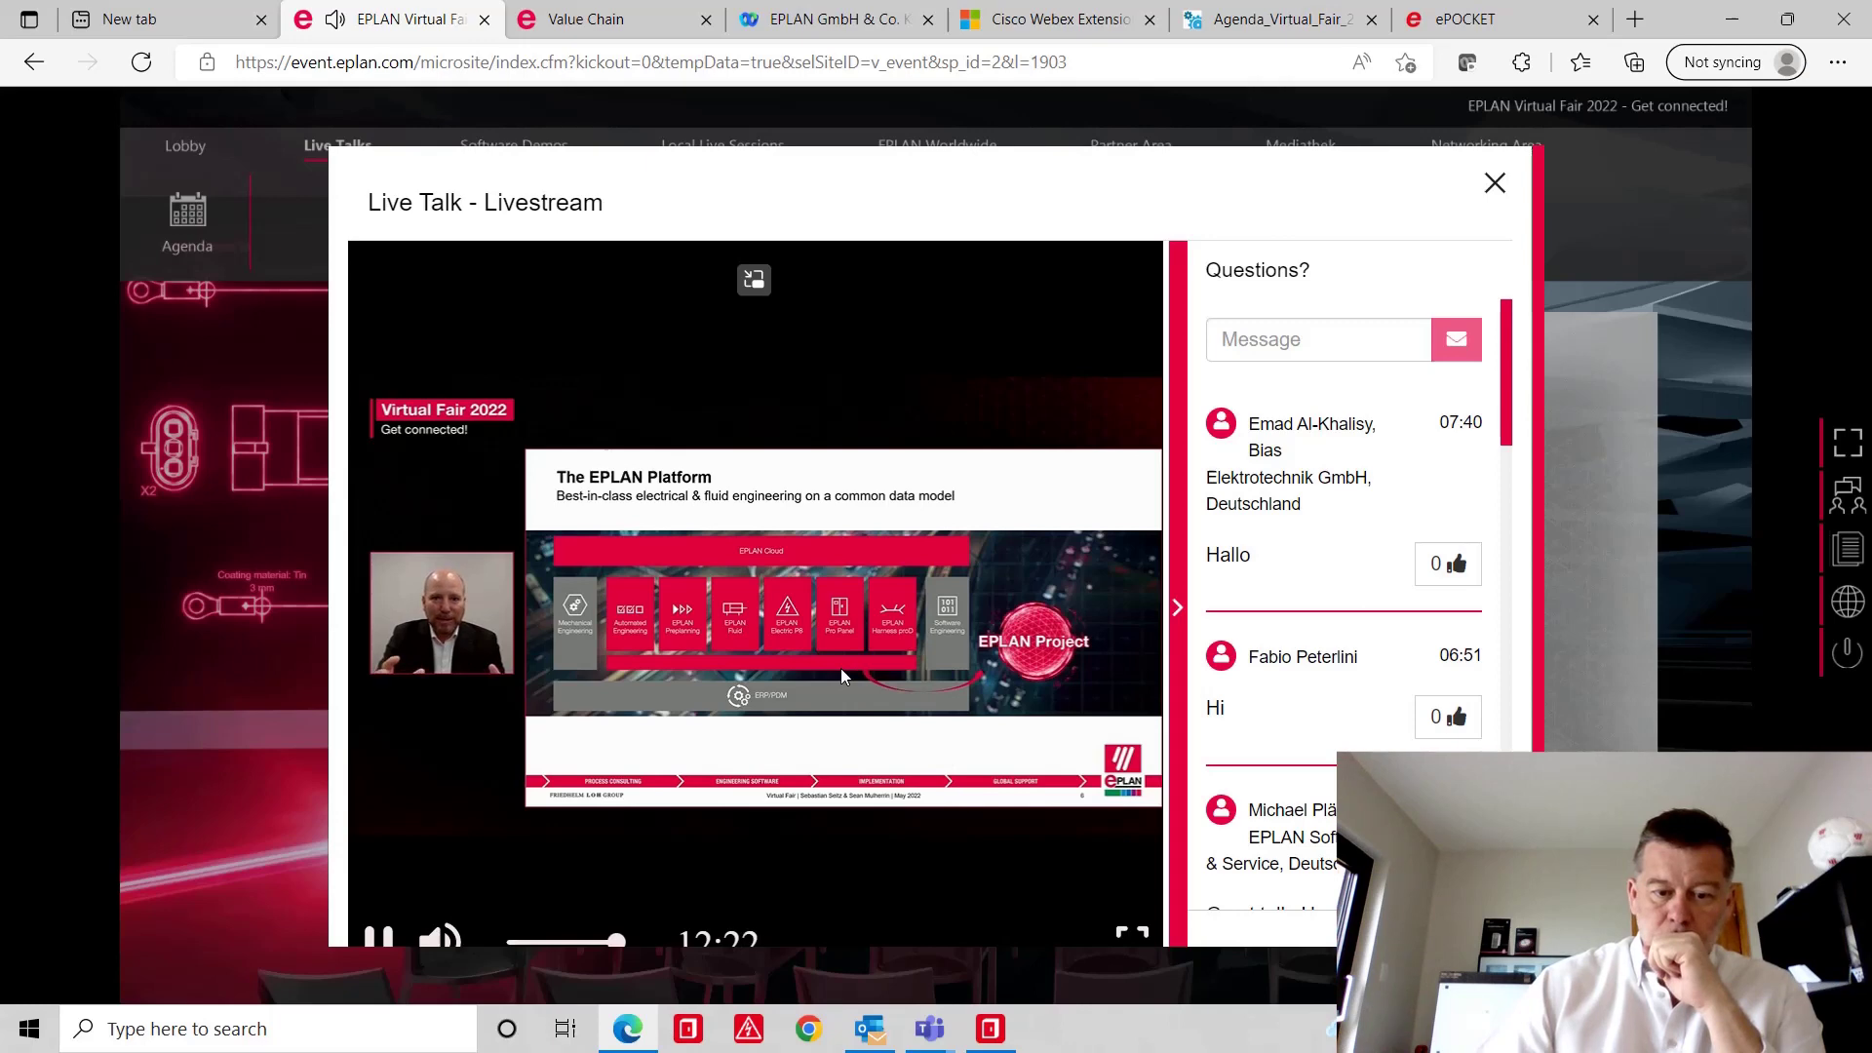
- Pause 'The EPLAN Platform' Live Talk livestream at 12:26
left_click(378, 938)
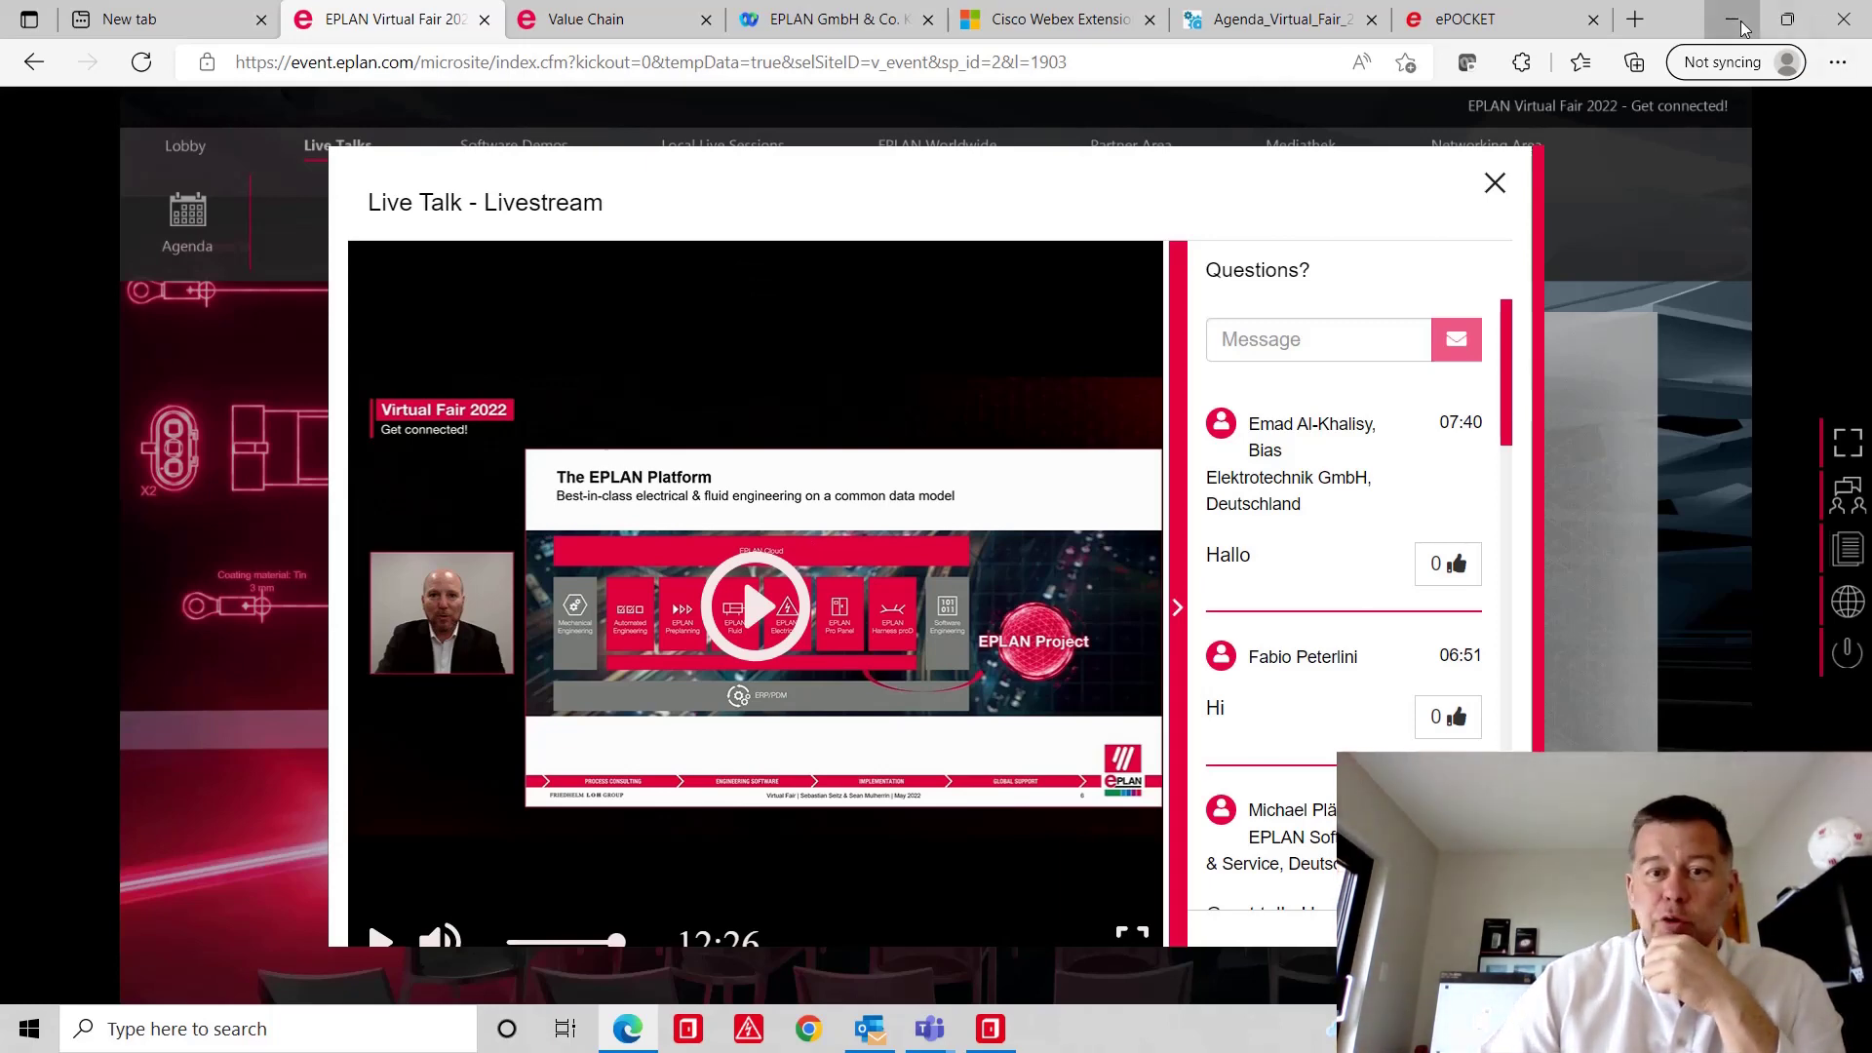
- Open Second panel A2's S3:Enclosure layout space in 3D, then return to the page tree
key("alt+Tab")
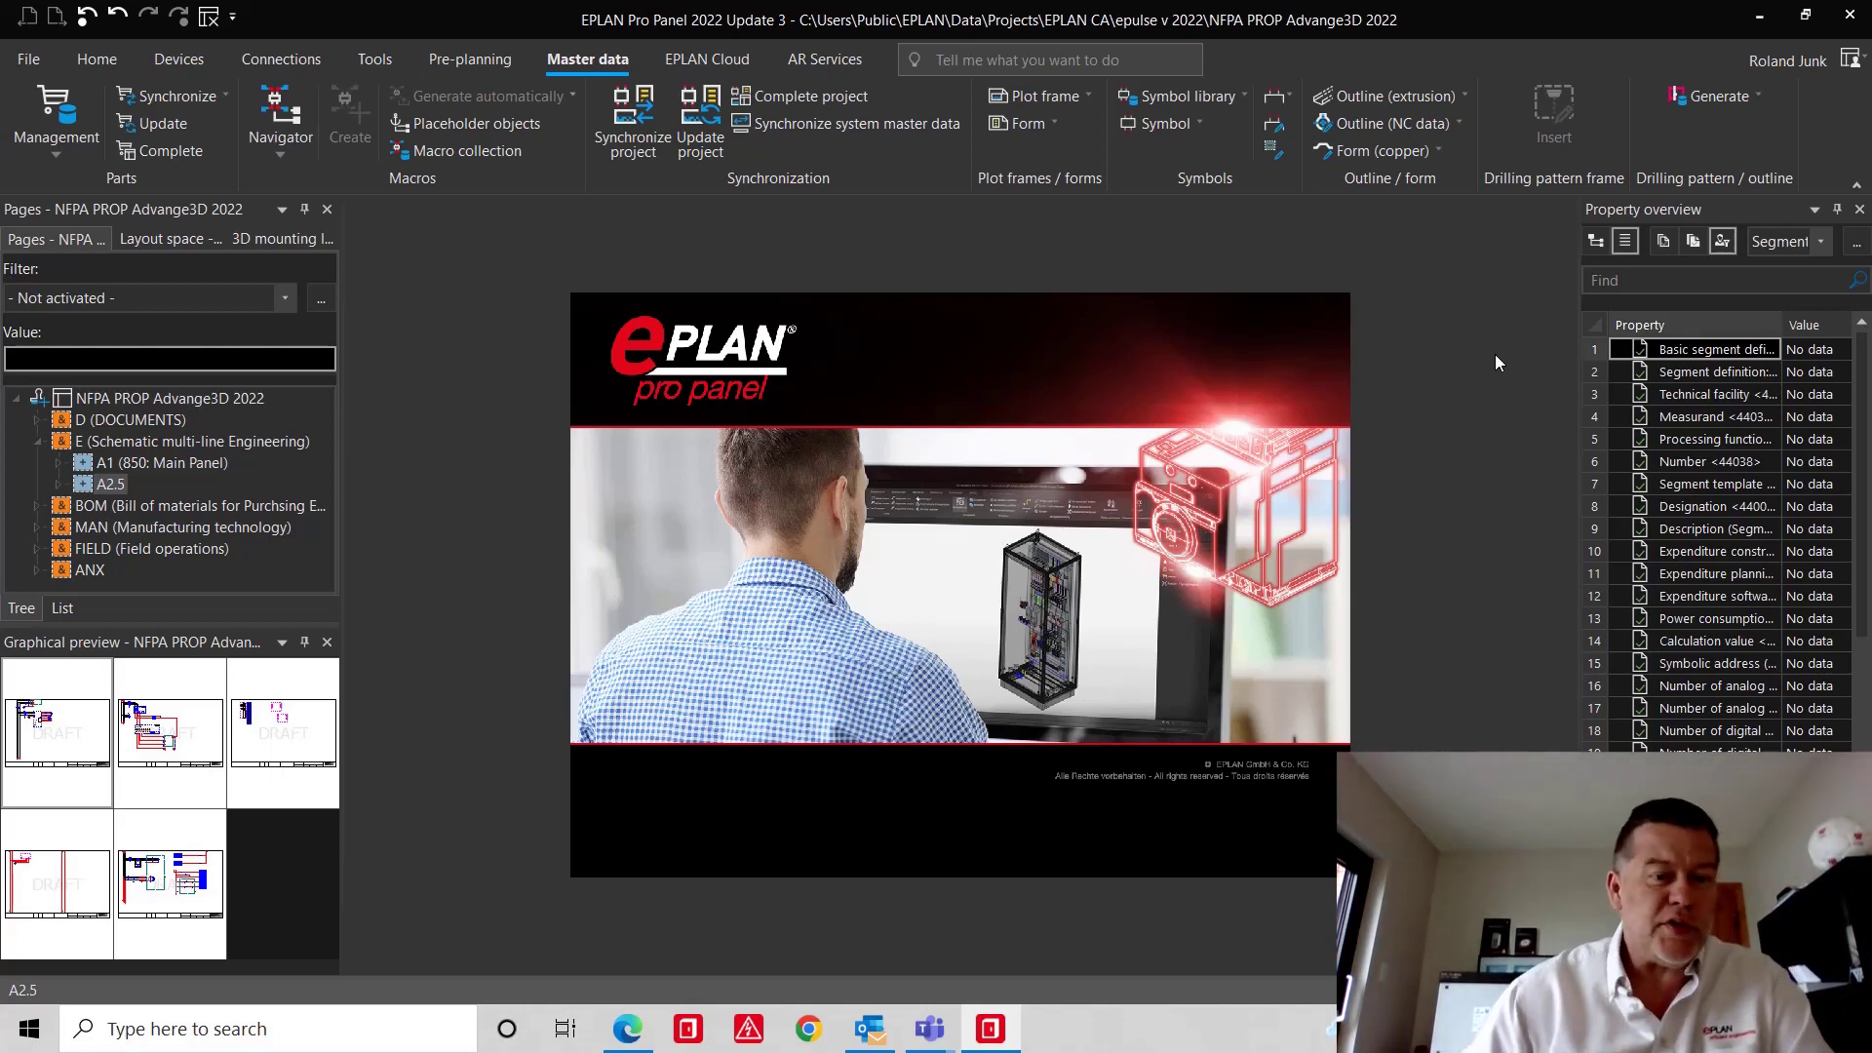
left_click(185, 399)
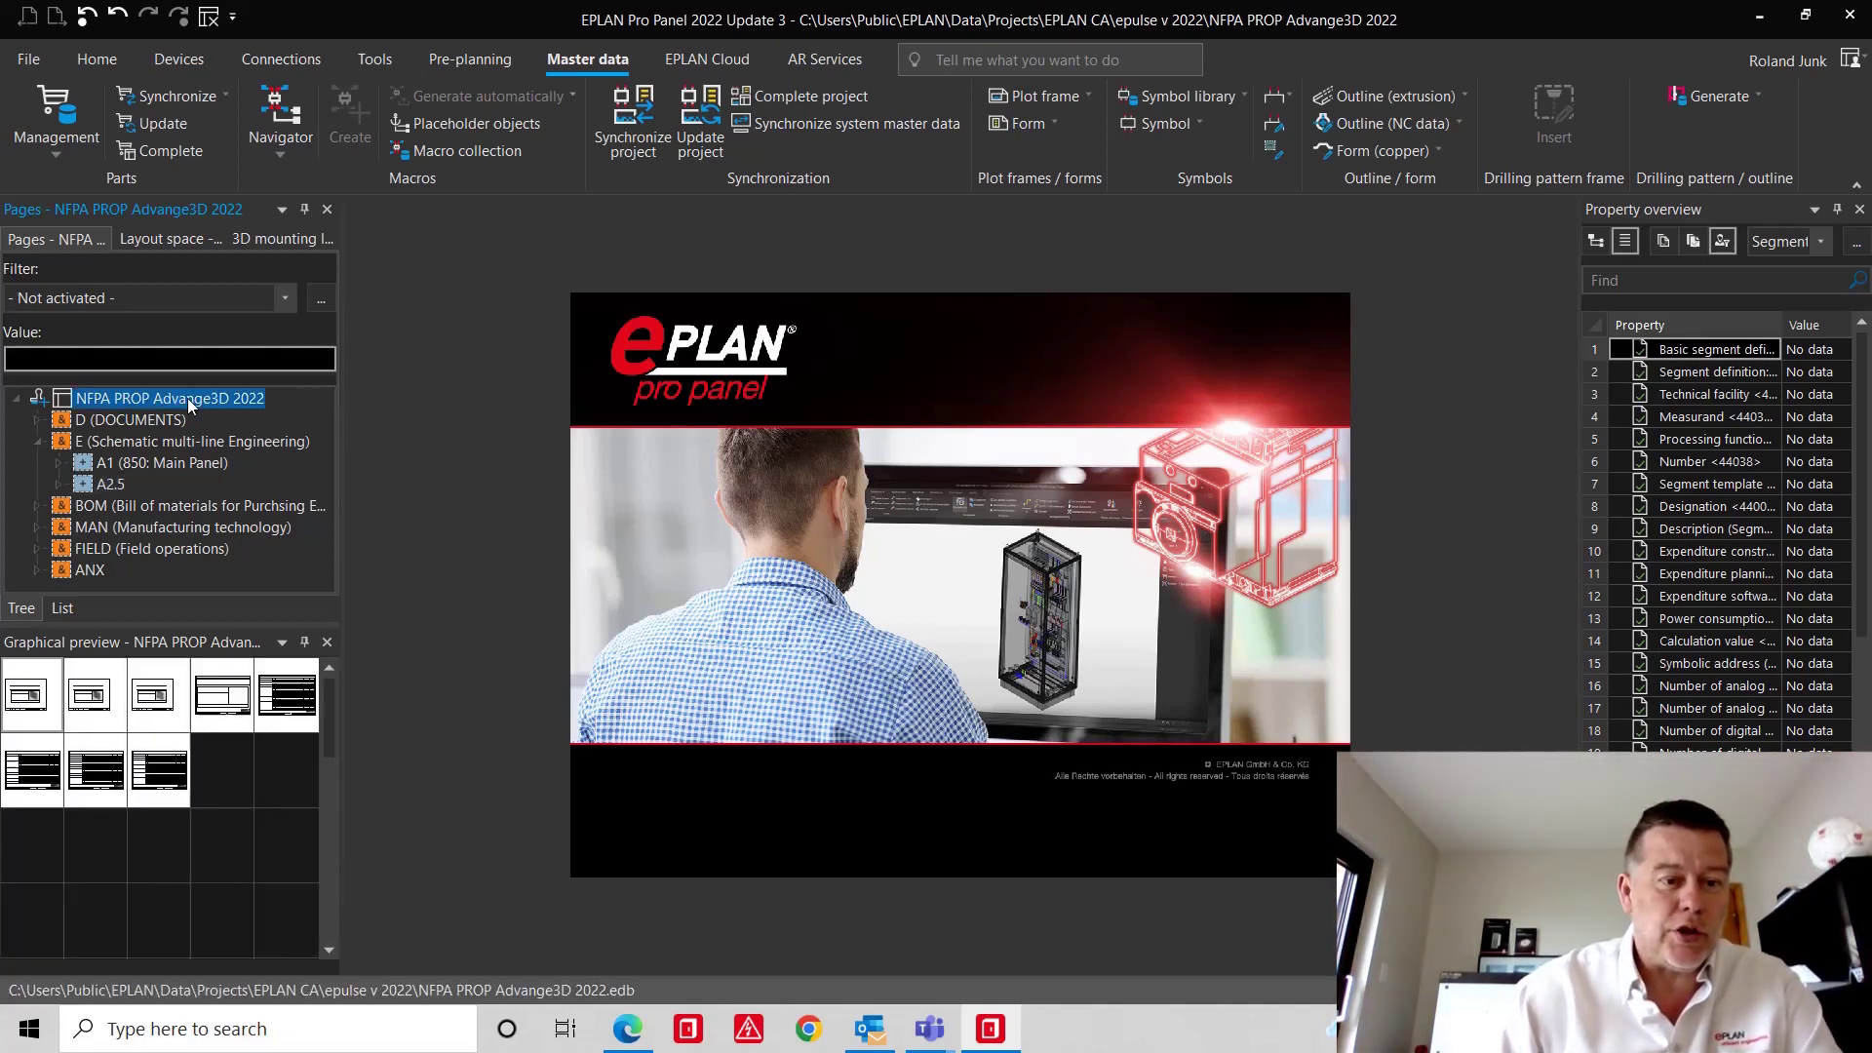
left_click(171, 242)
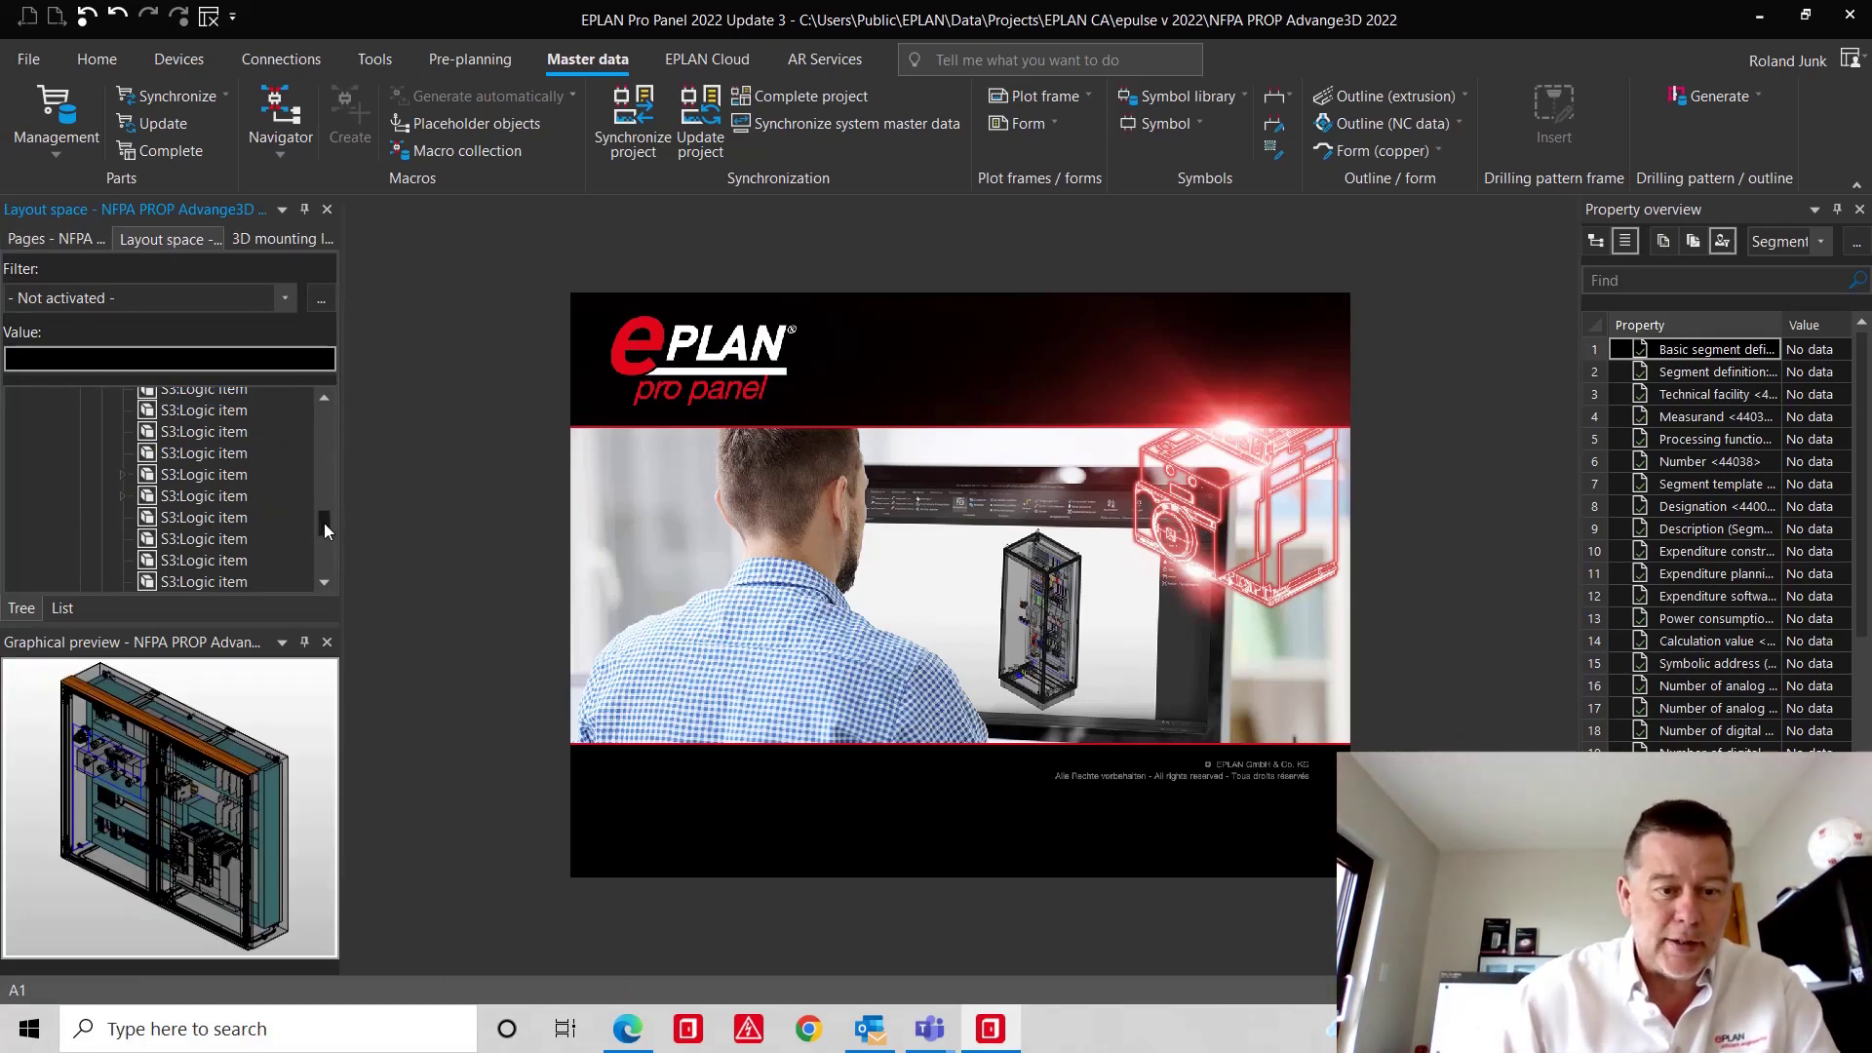
left_click_drag(324, 522, 325, 408)
left_click(119, 484)
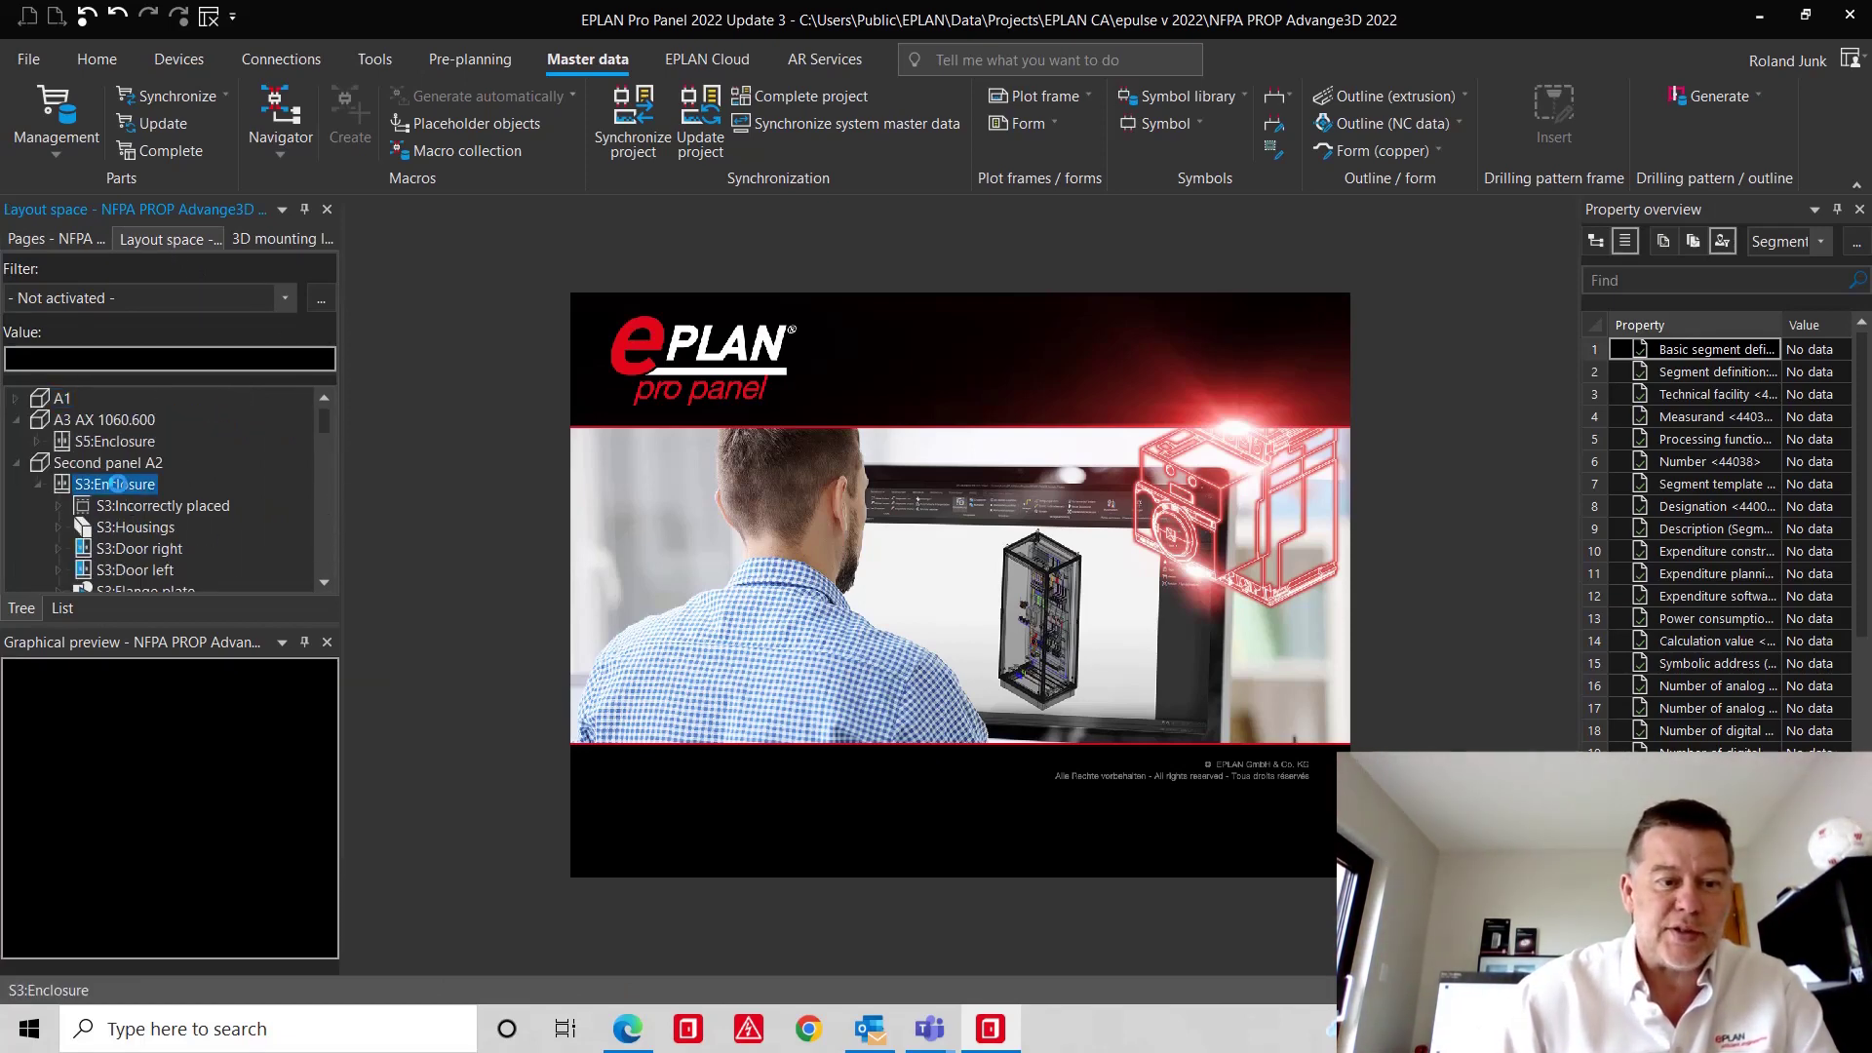
left_click(166, 773)
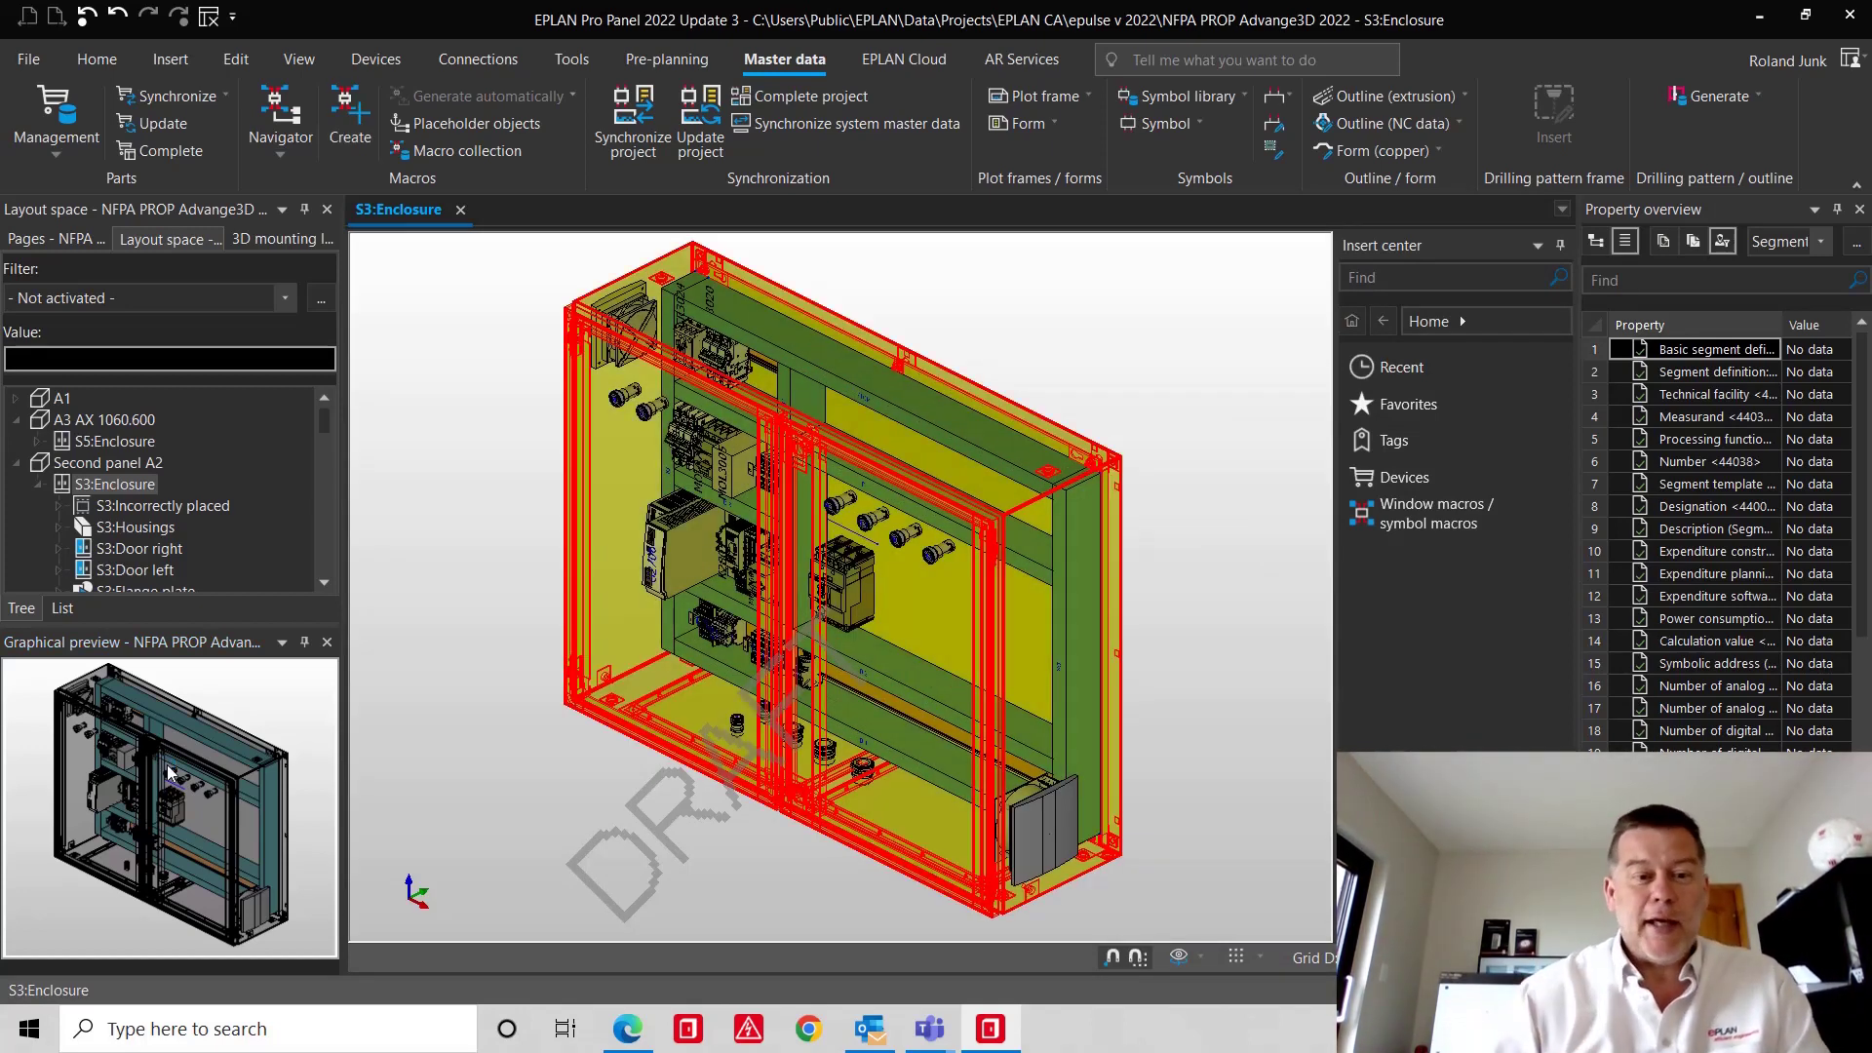
left_click(58, 238)
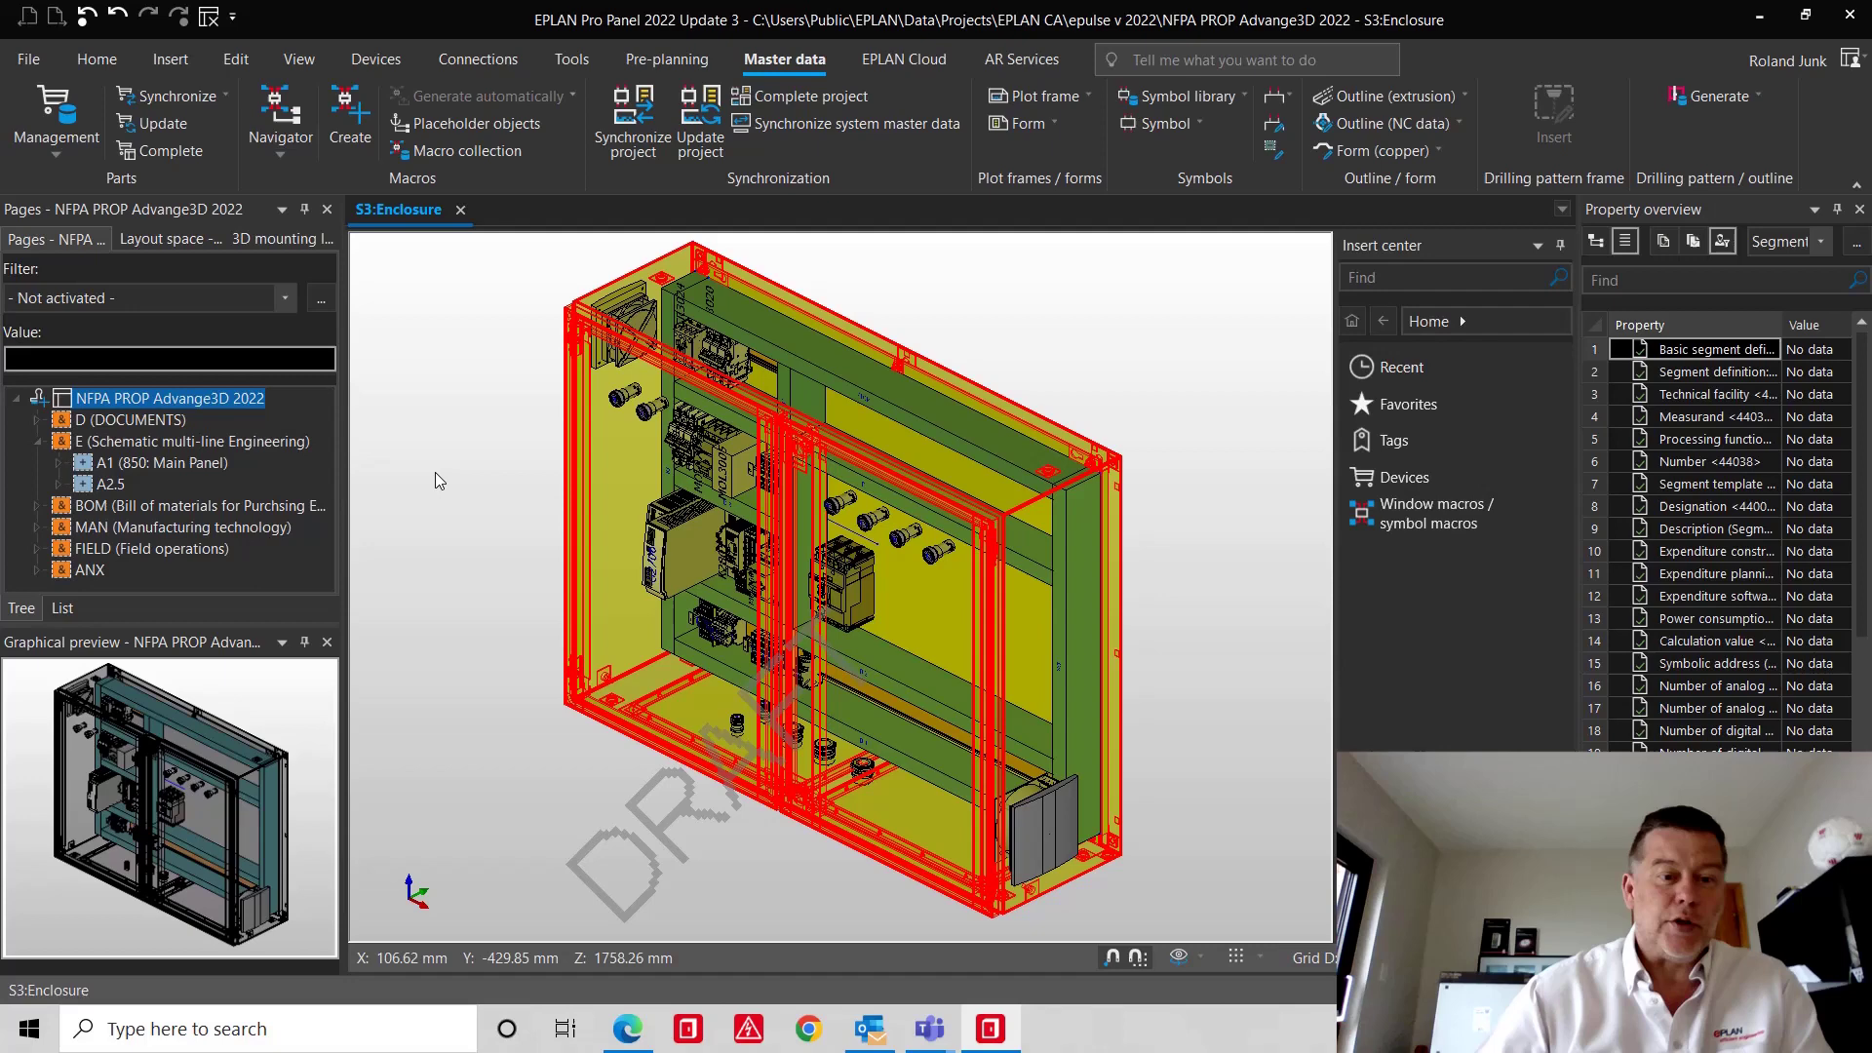
- Copy the project entirely, reports included, as NFPA PROP Advange3D 2022-V2
left_click(28, 58)
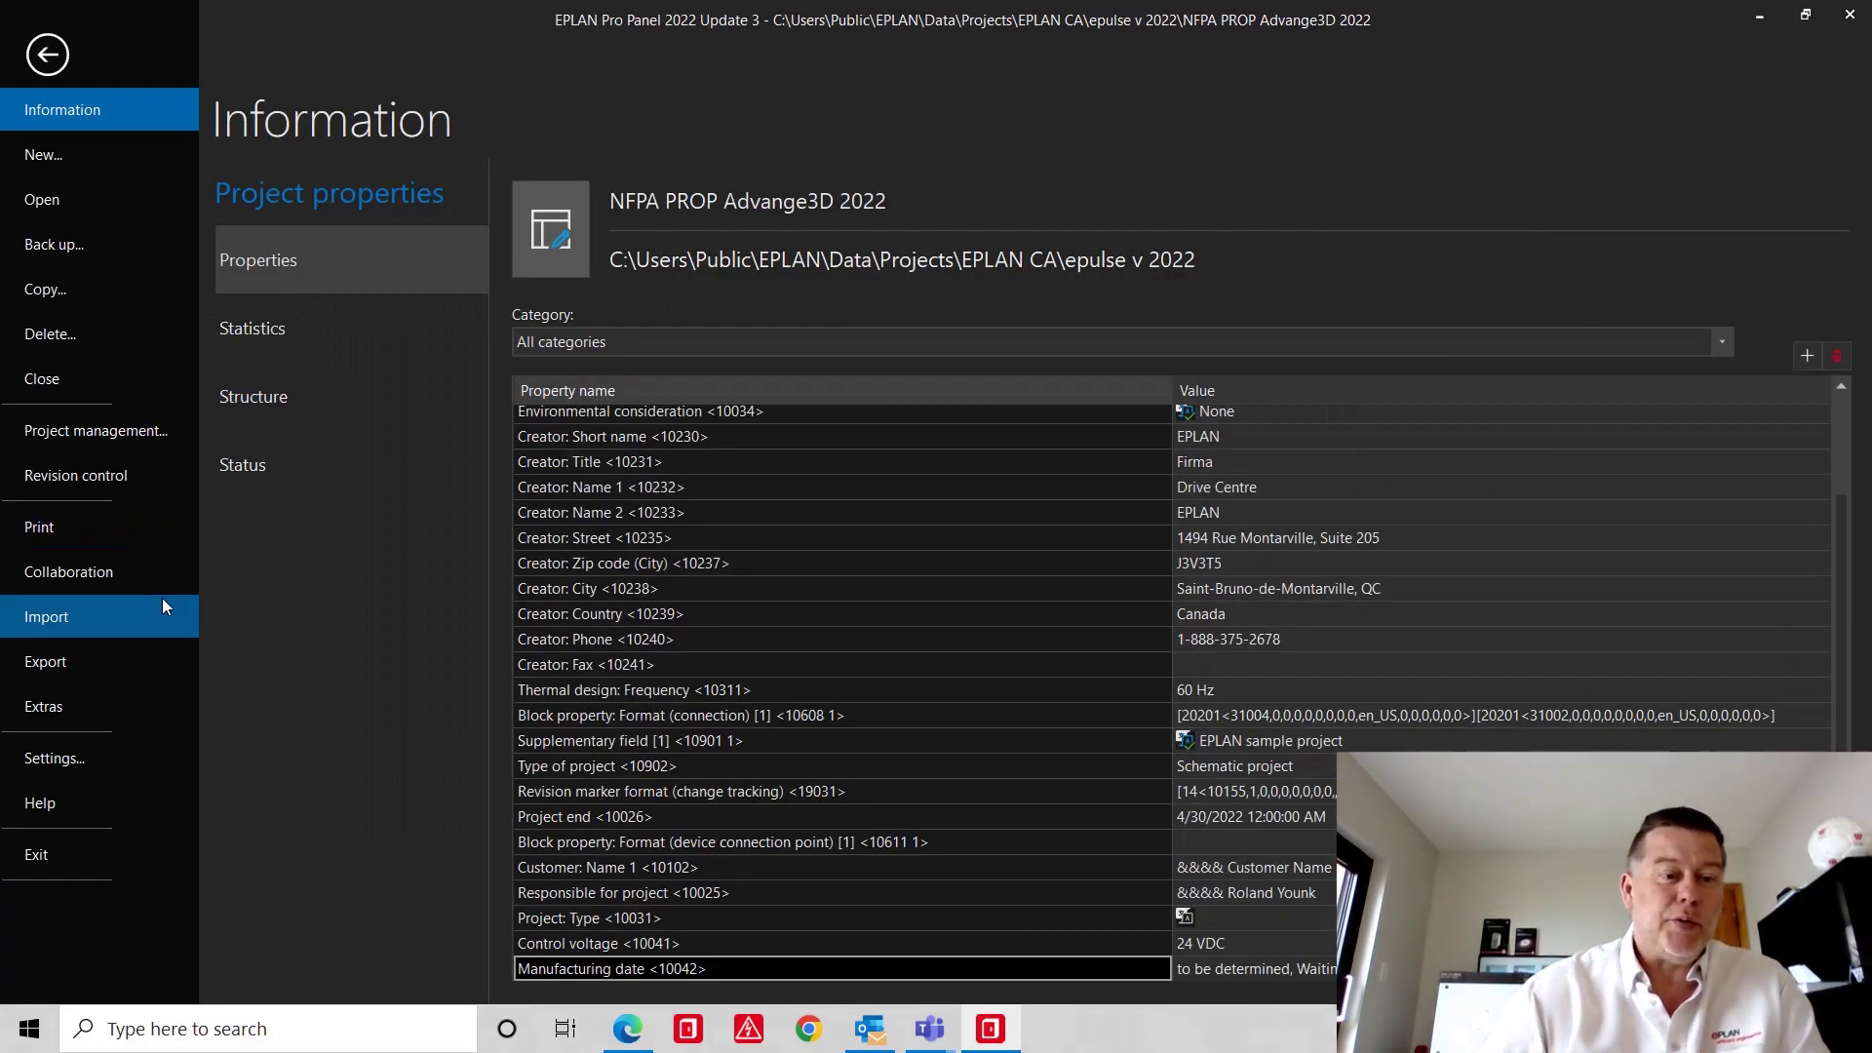
key("Escape")
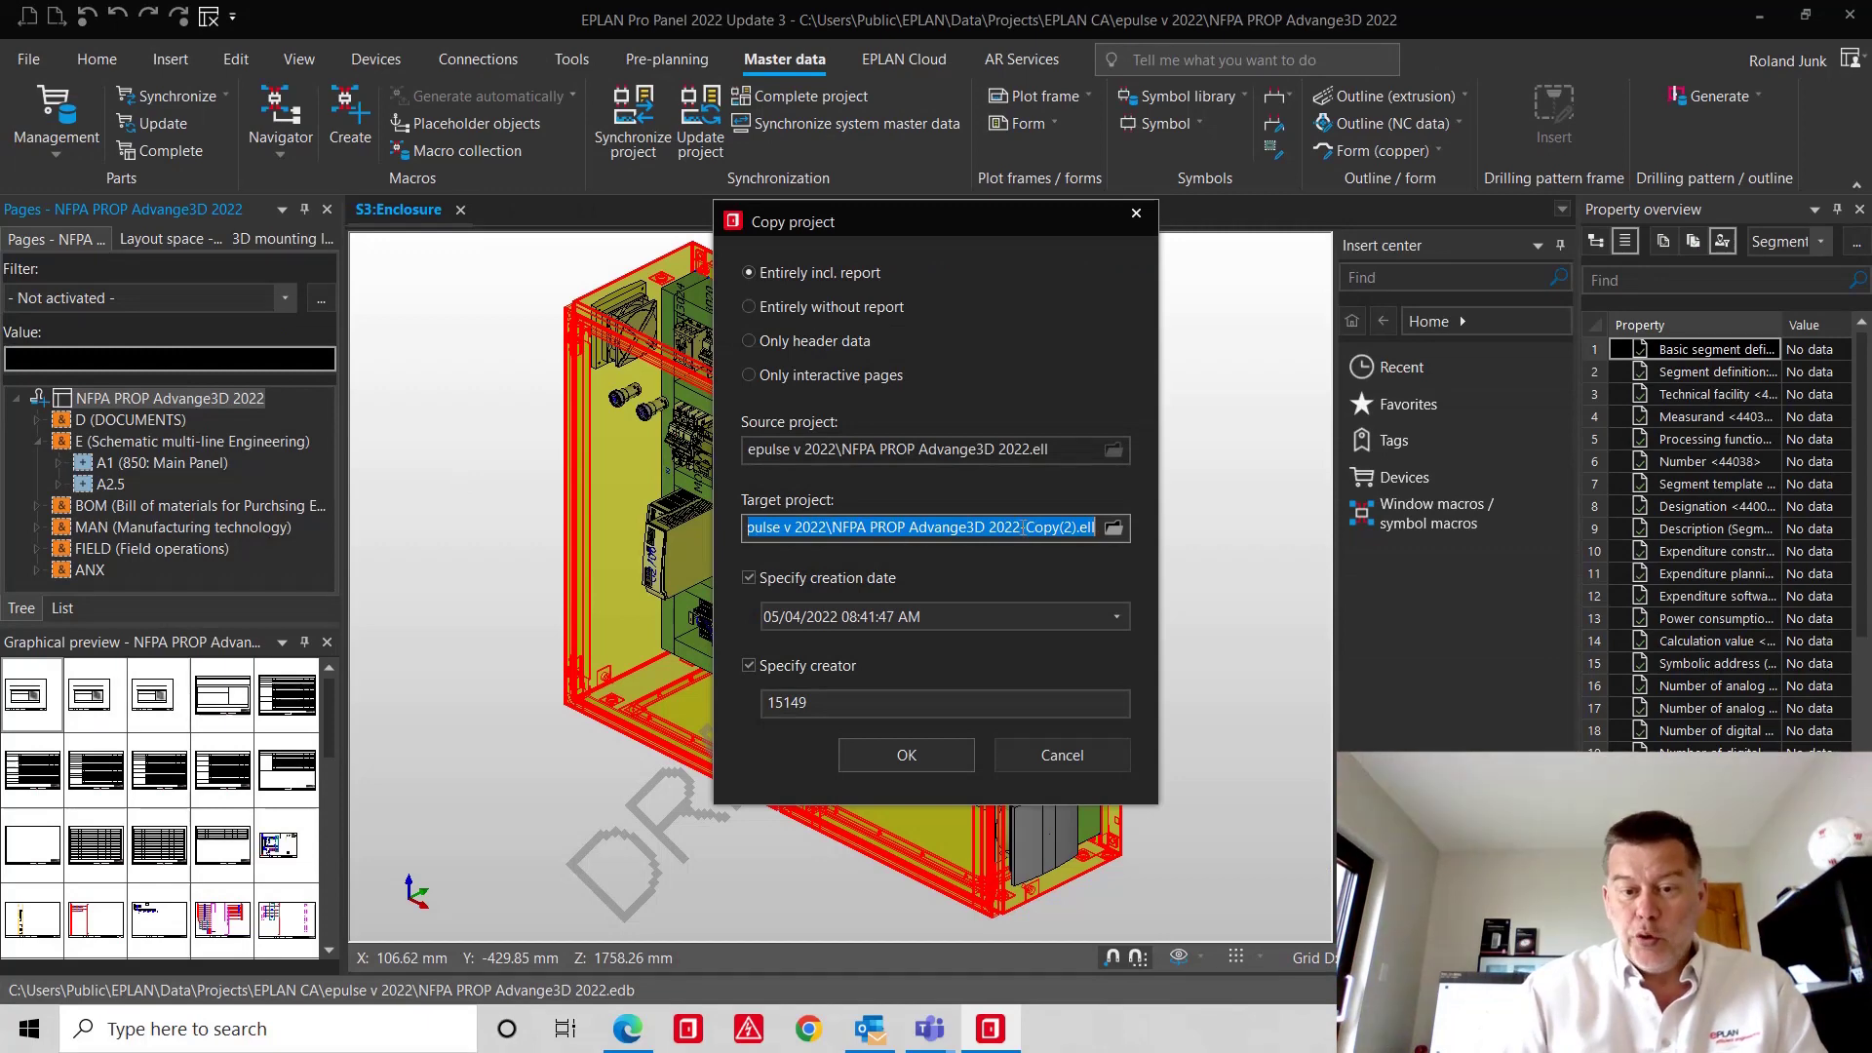
left_click(1022, 527)
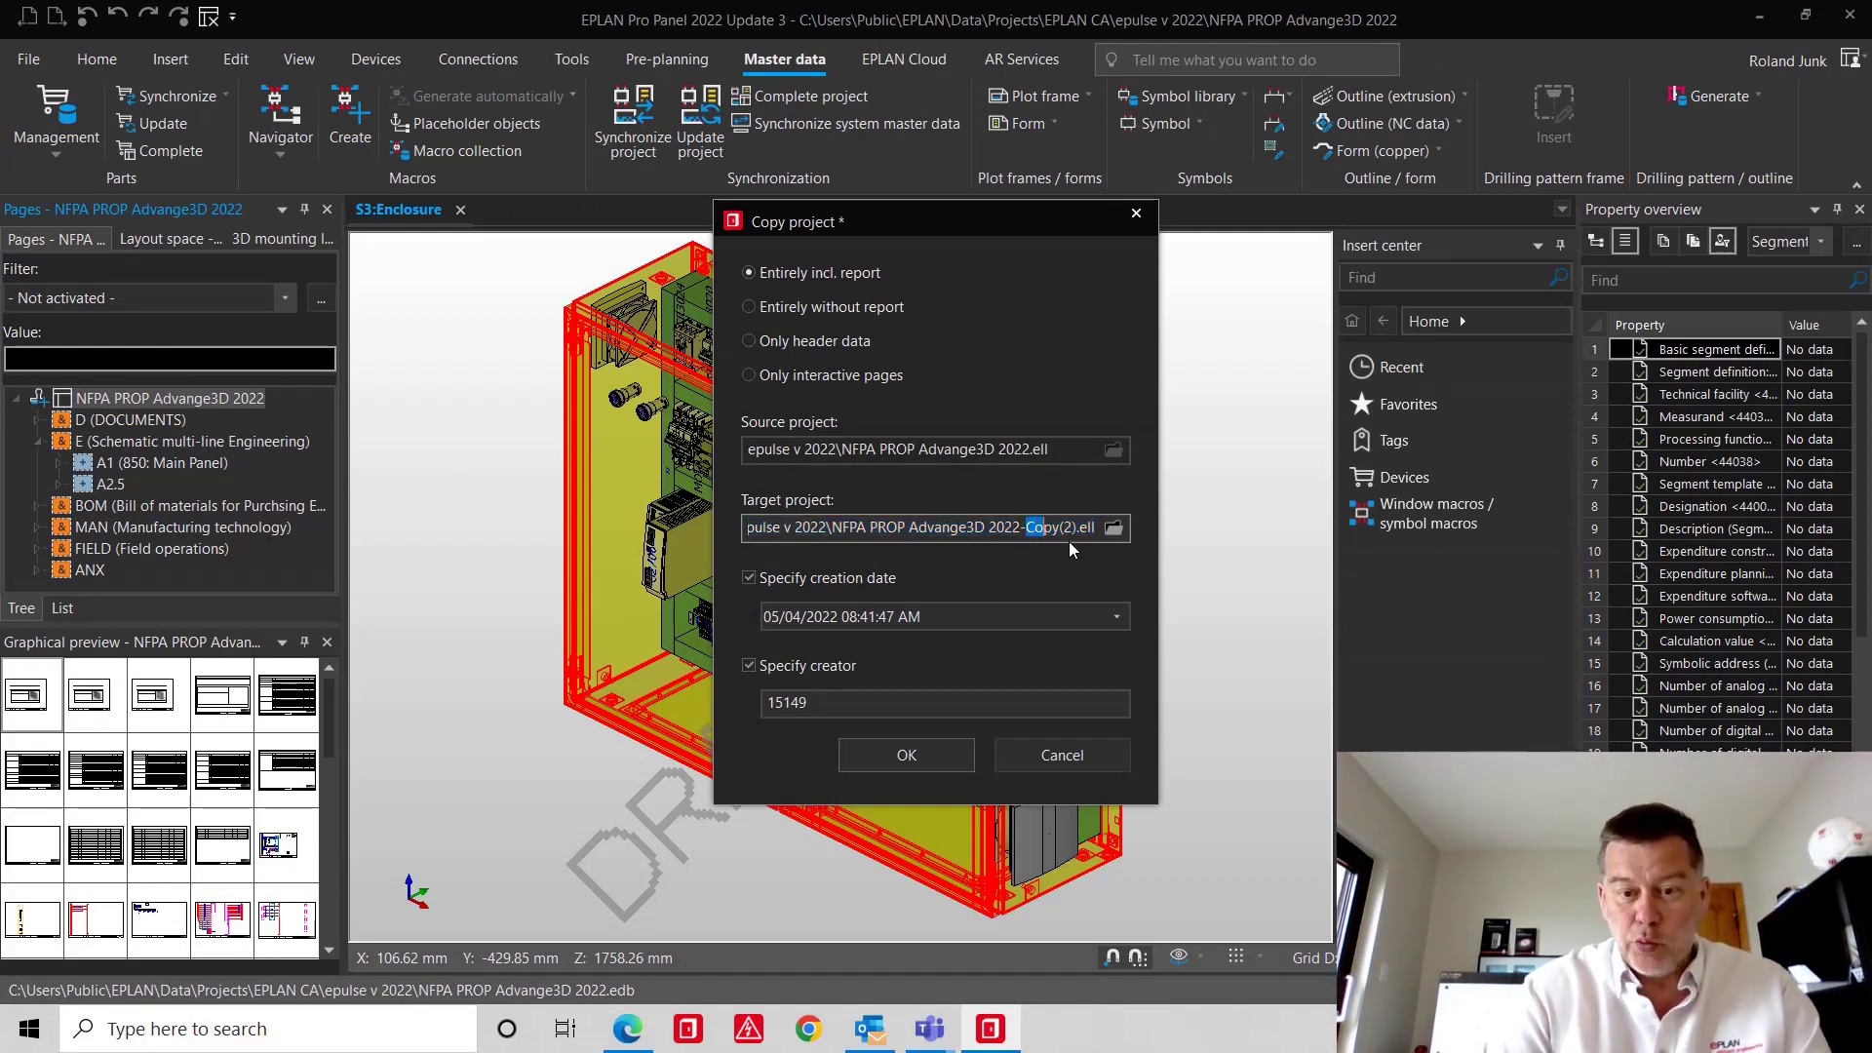
key("shift+Right")
key("shift+Right")
key("shift+Right")
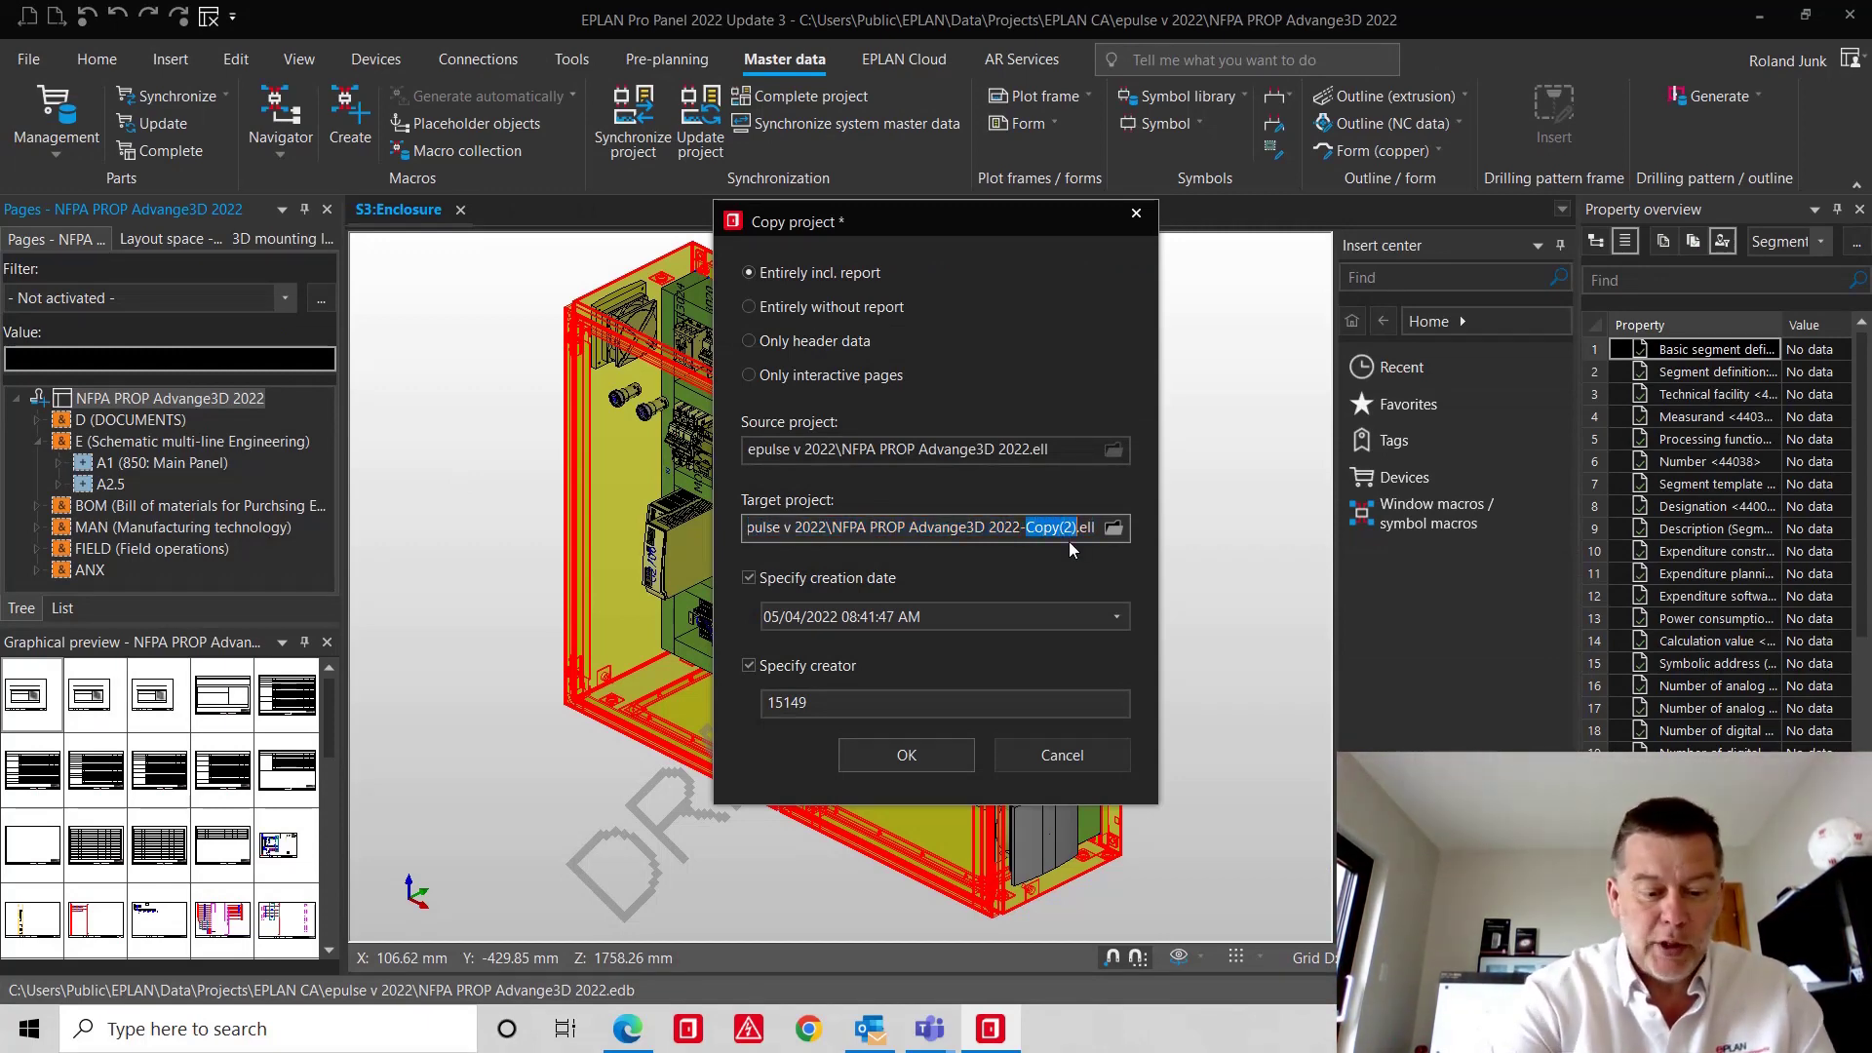
type("V2")
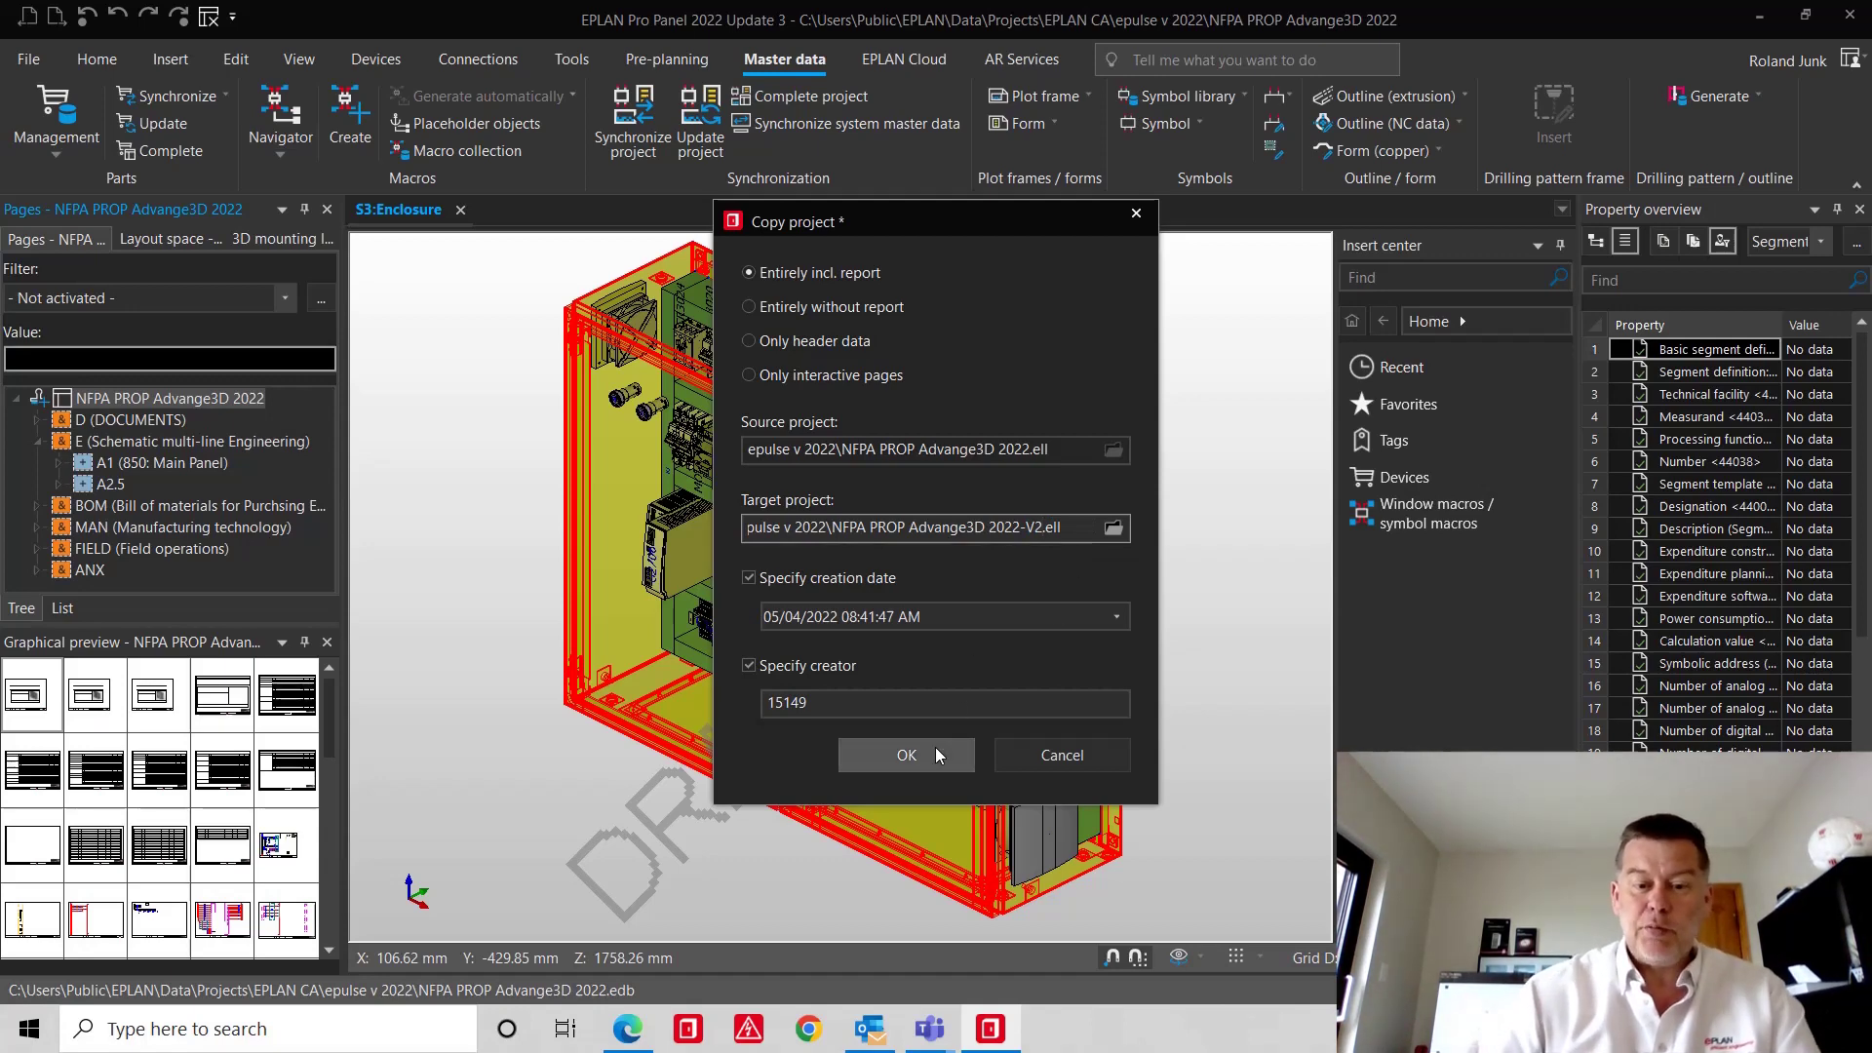
left_click(907, 755)
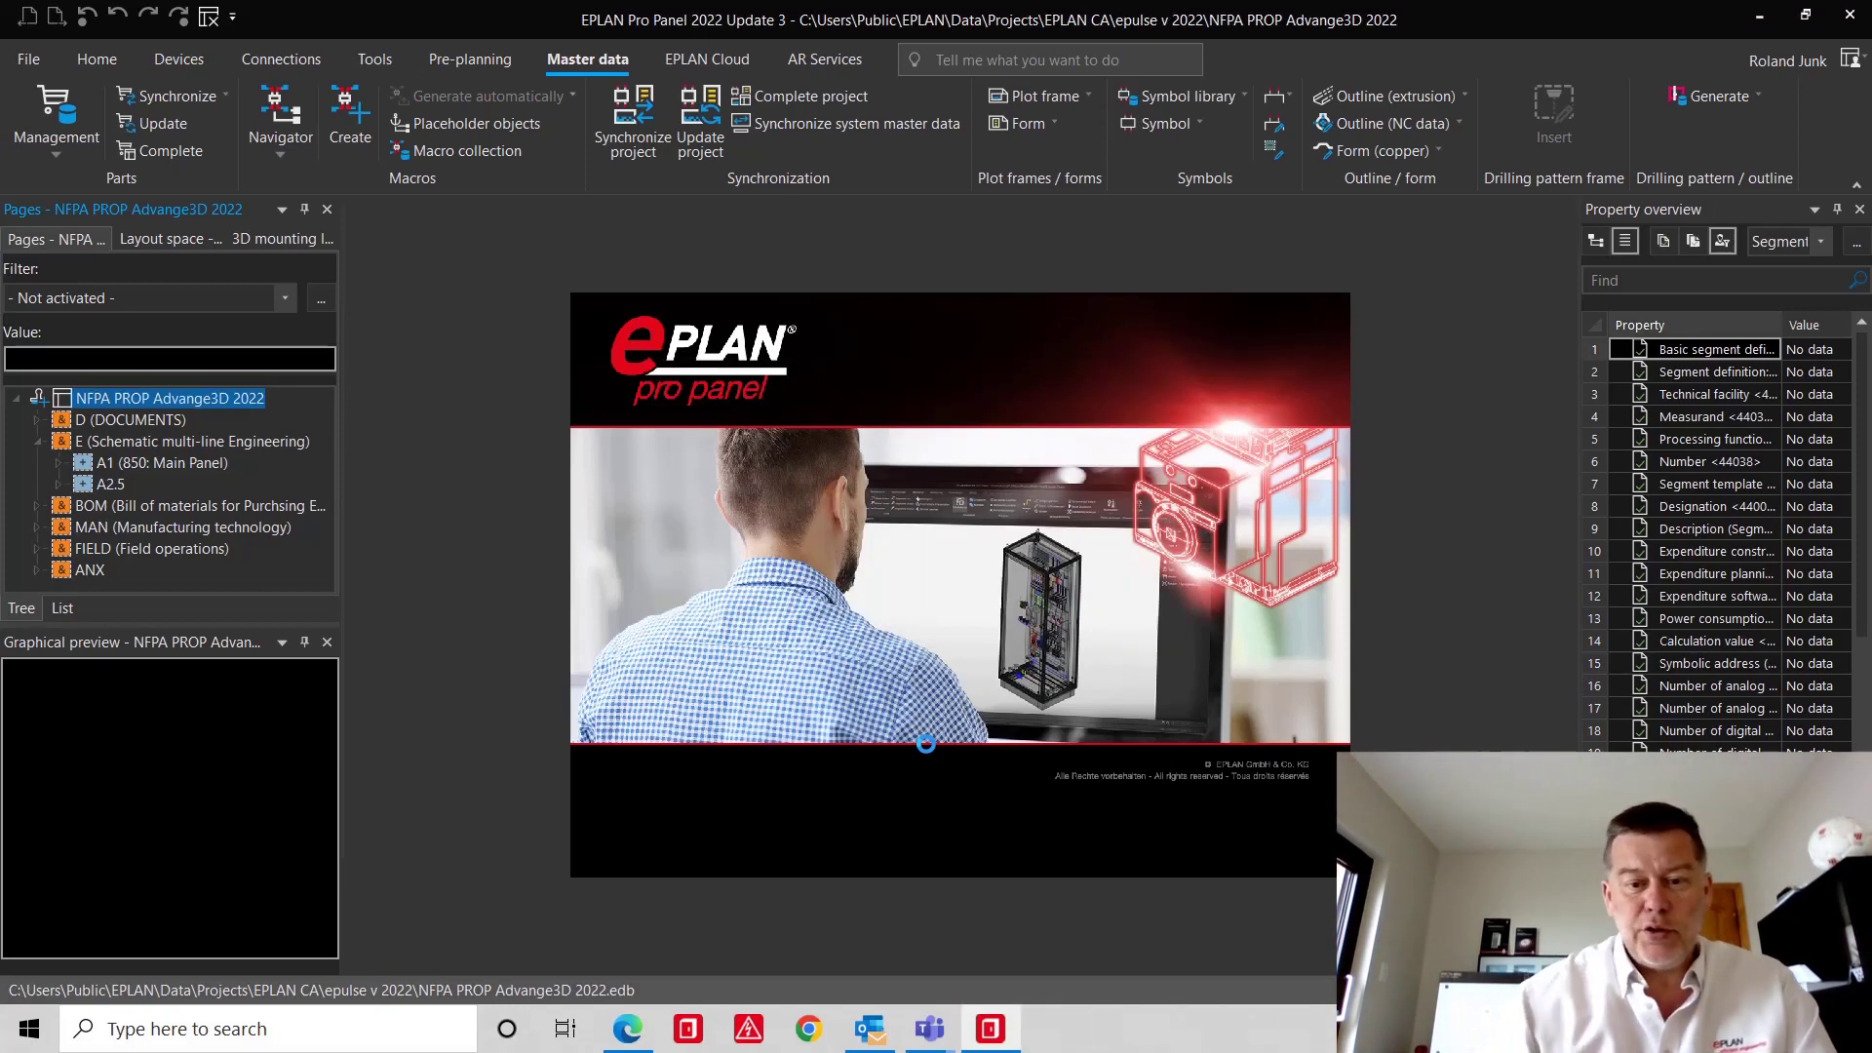
- Close the original NFPA PROP Advange3D 2022 project and select the V2 copy
left_click(217, 395)
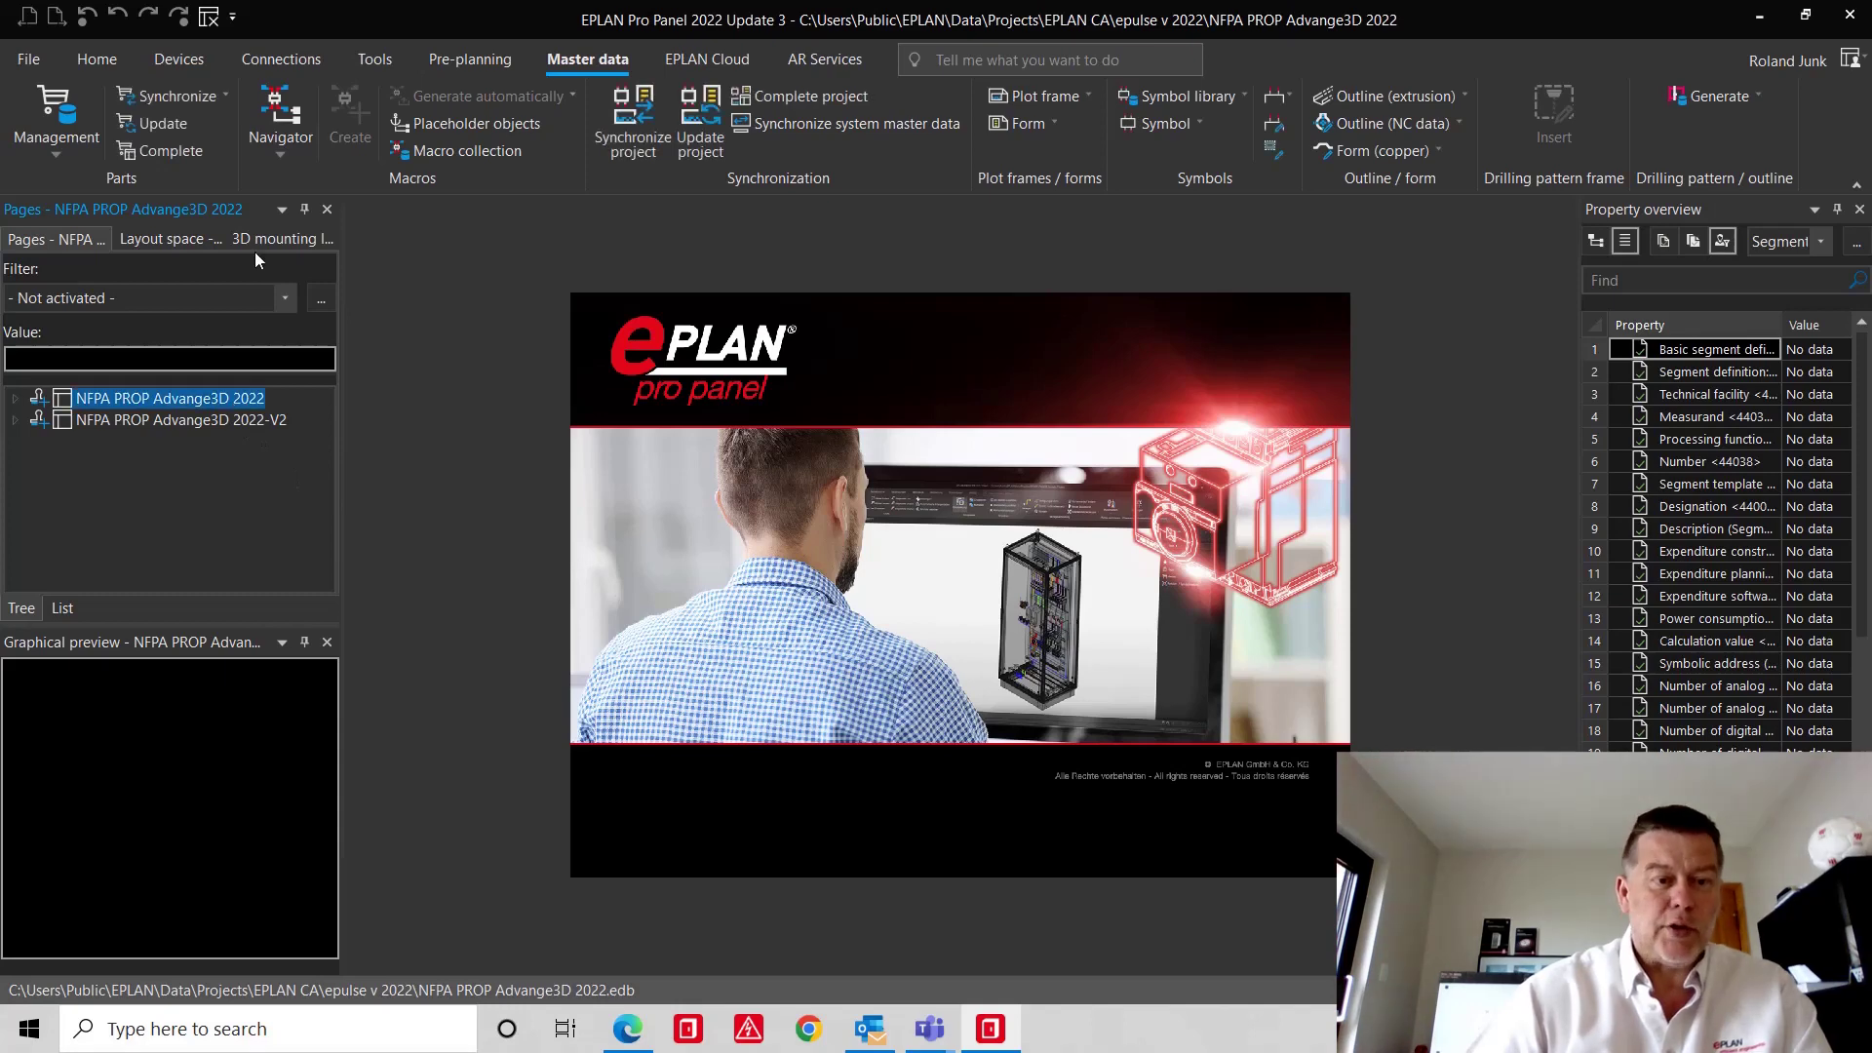
left_click(209, 17)
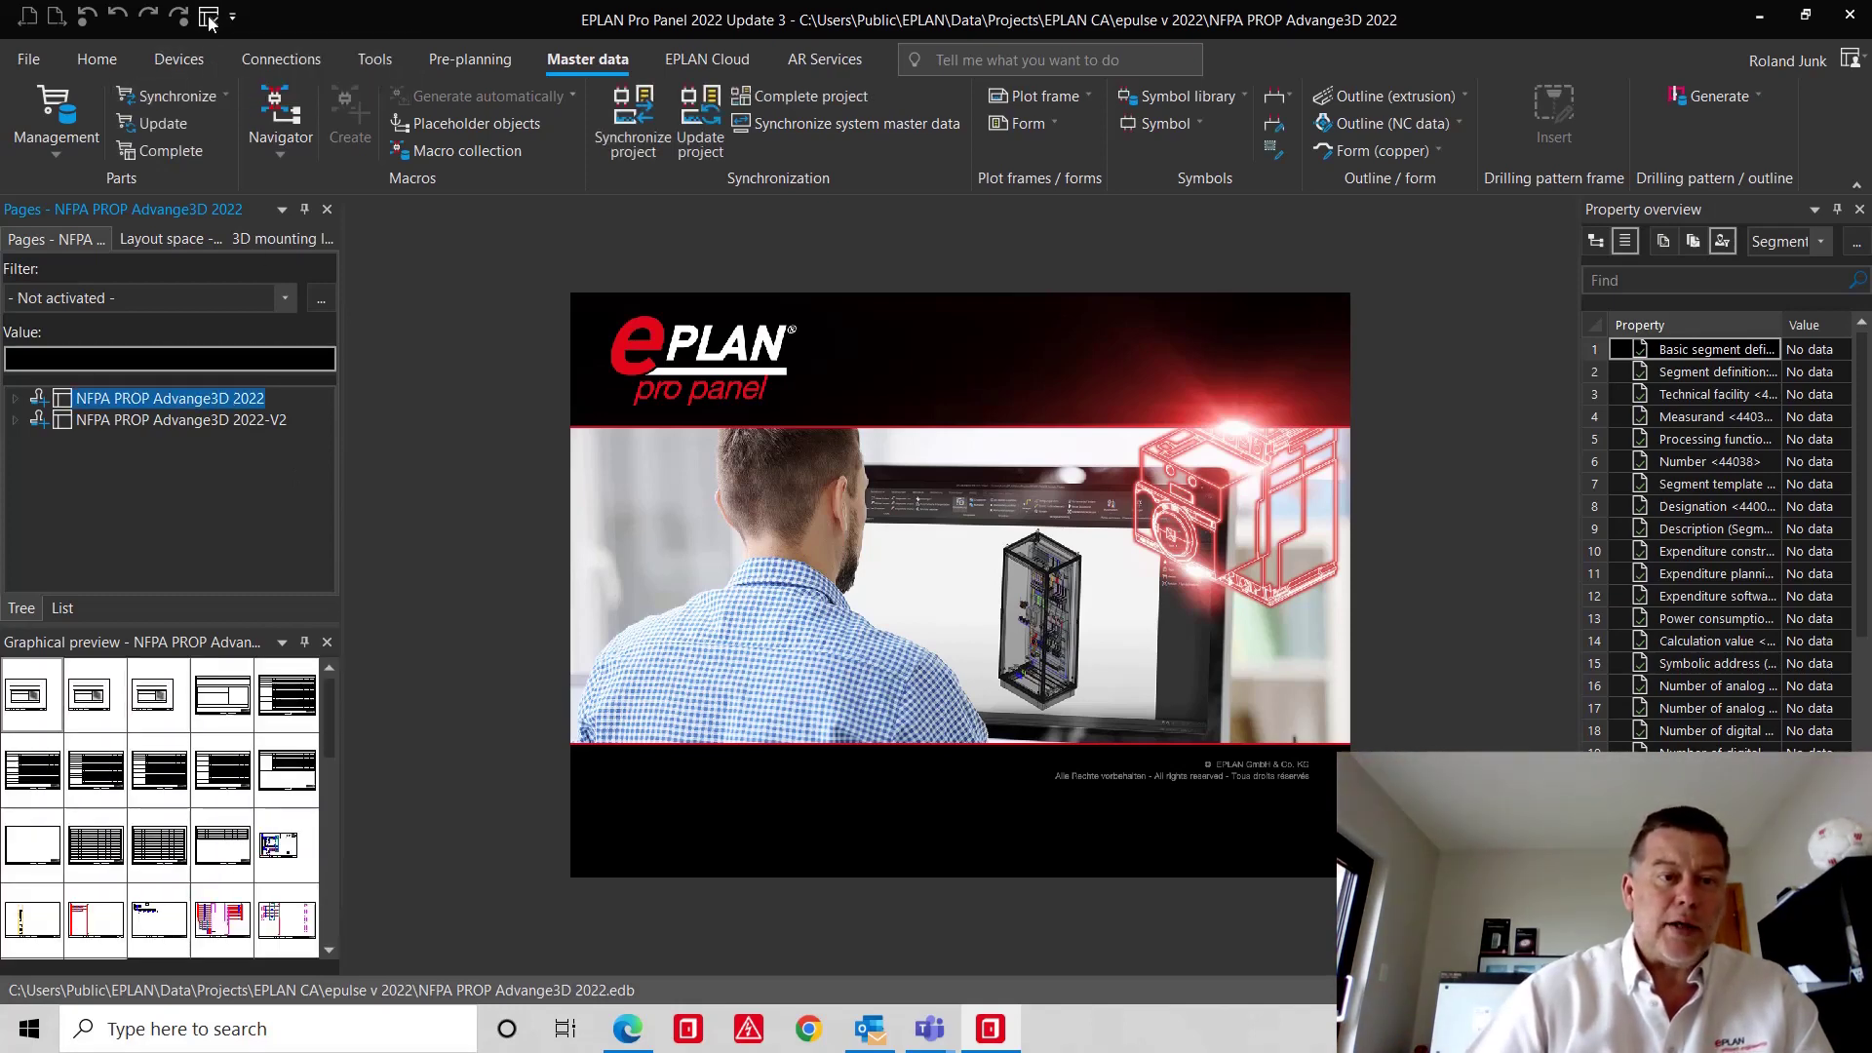
left_click(214, 396)
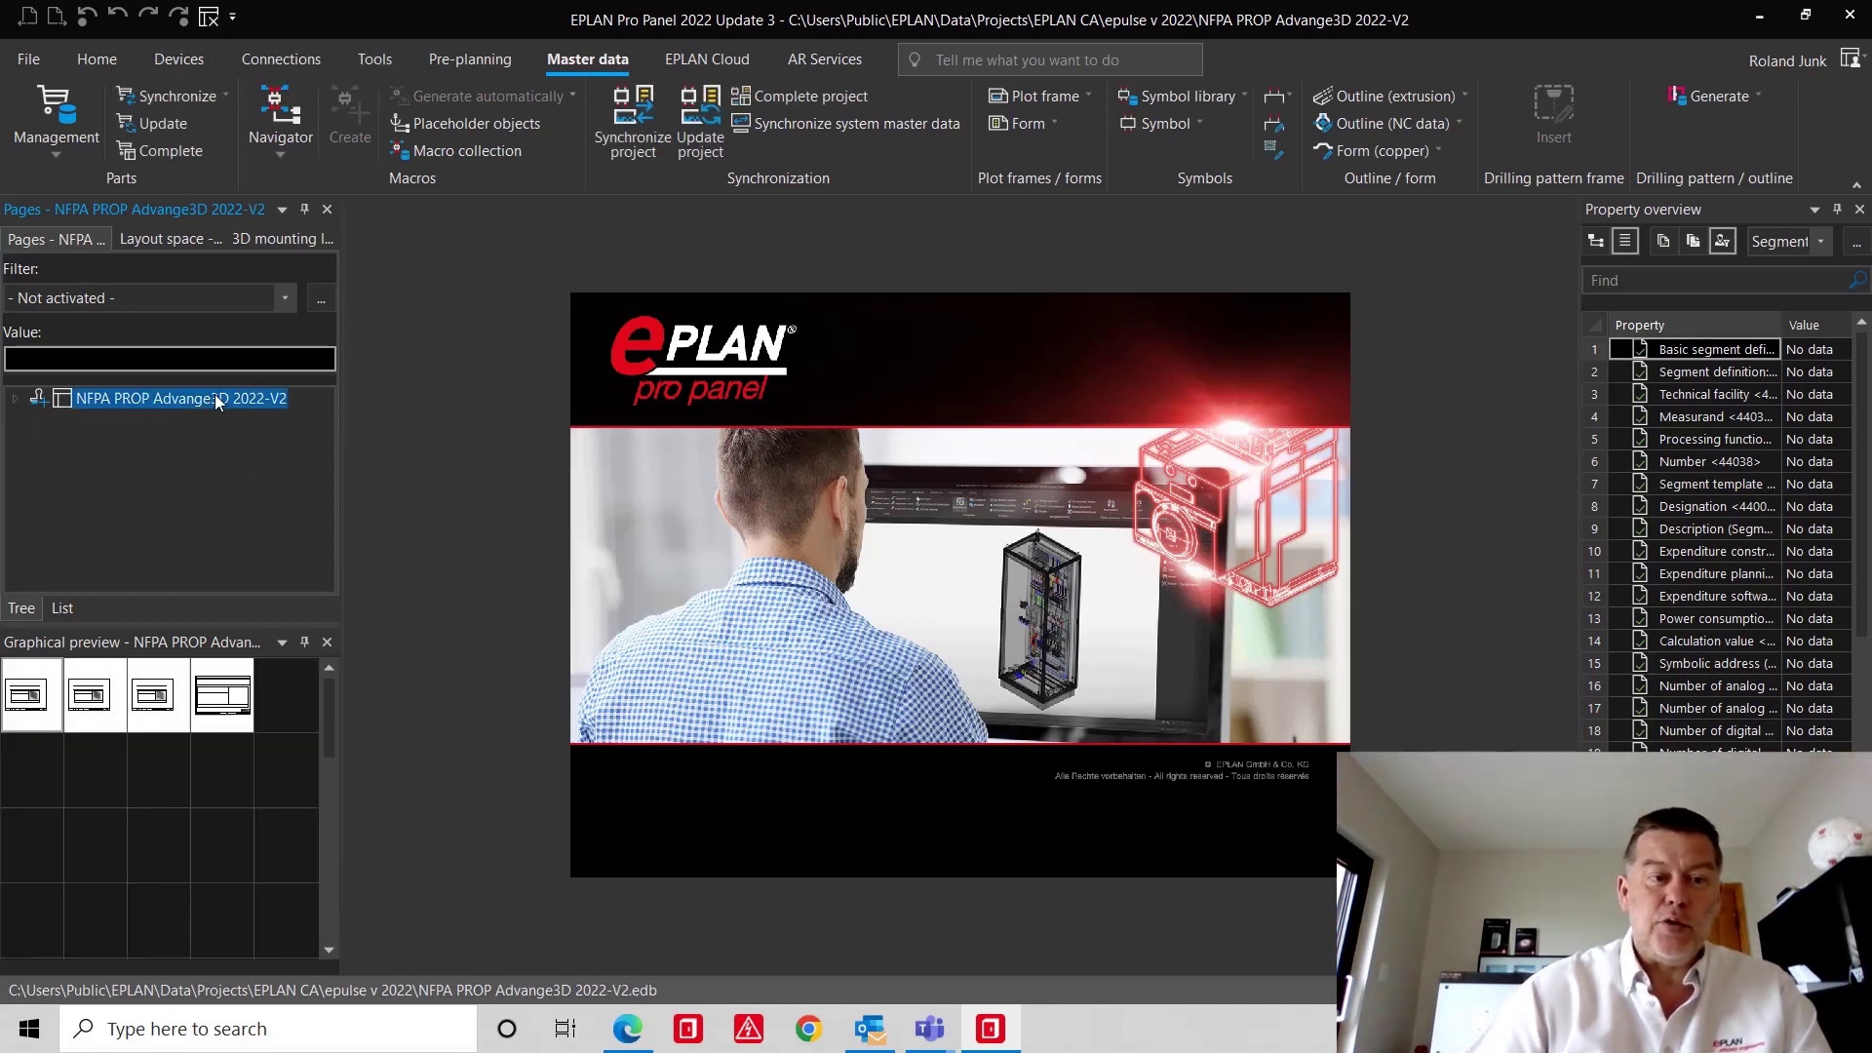
- Delete the V2 project's existing revision data and reopen the Revision control options
left_click(28, 60)
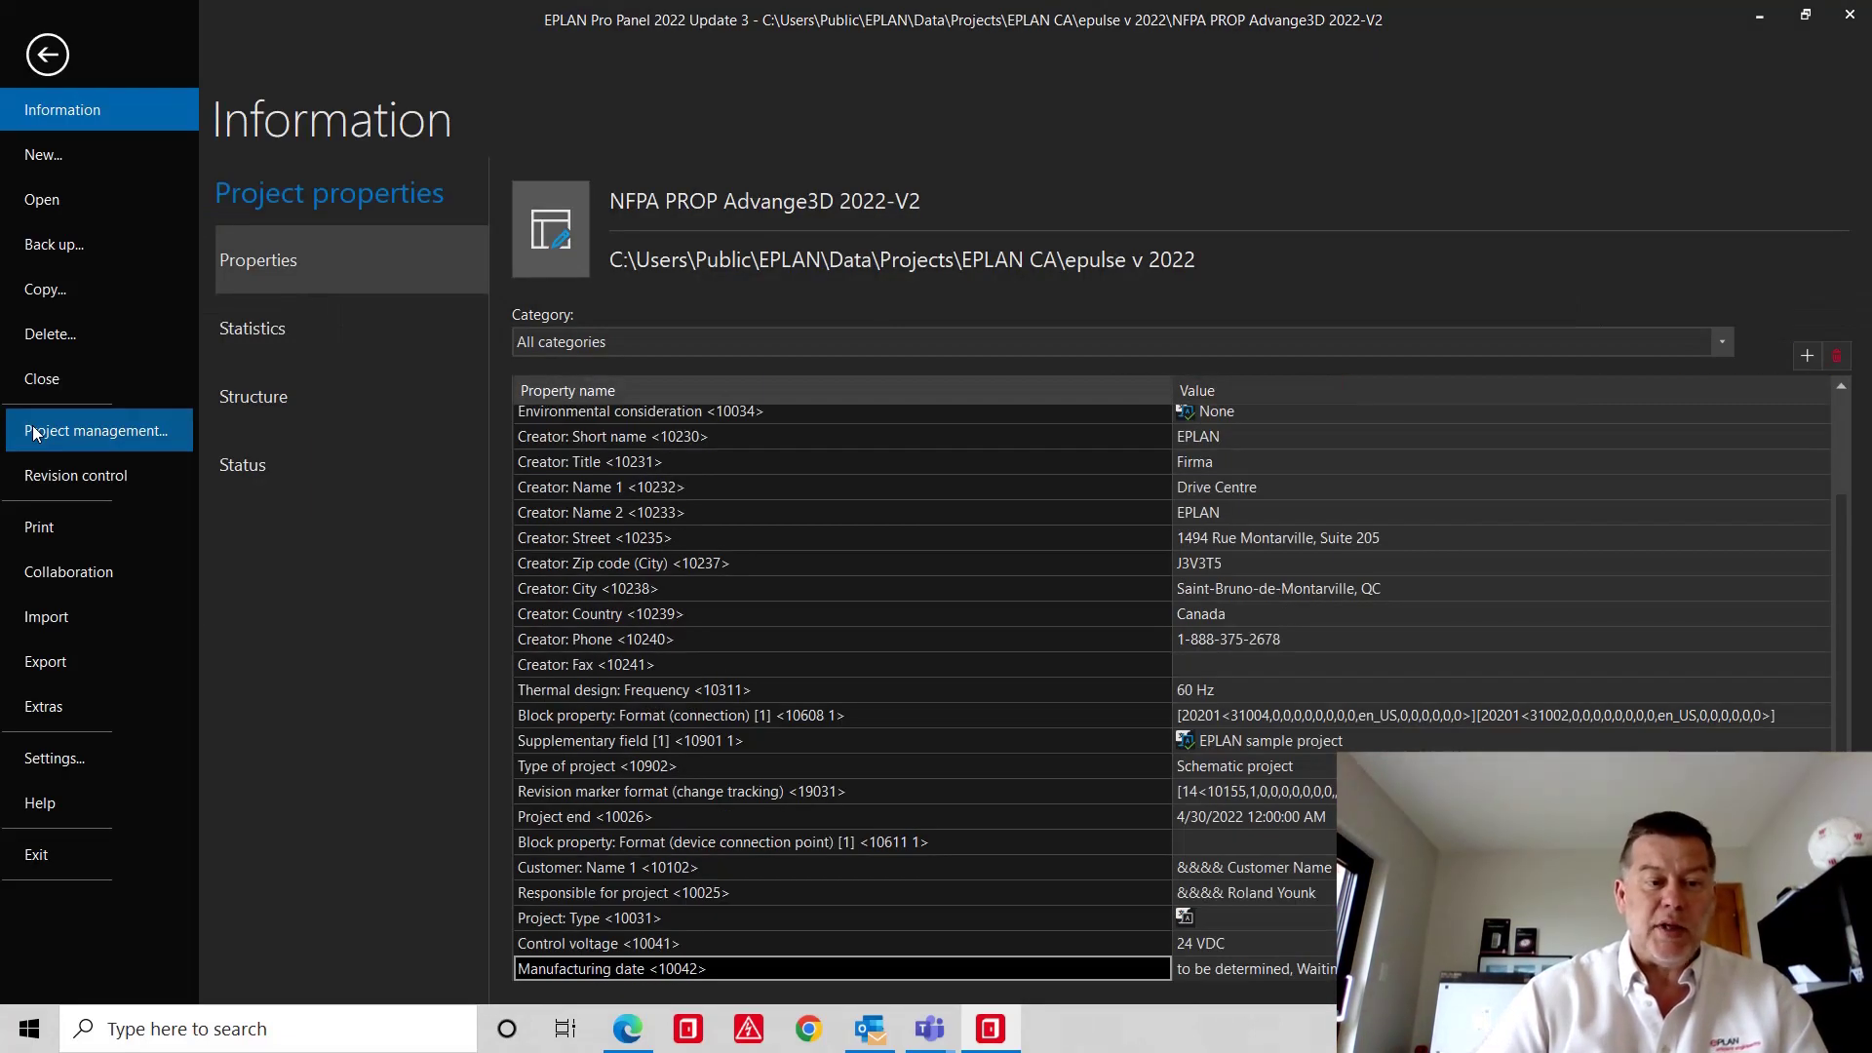
left_click(65, 484)
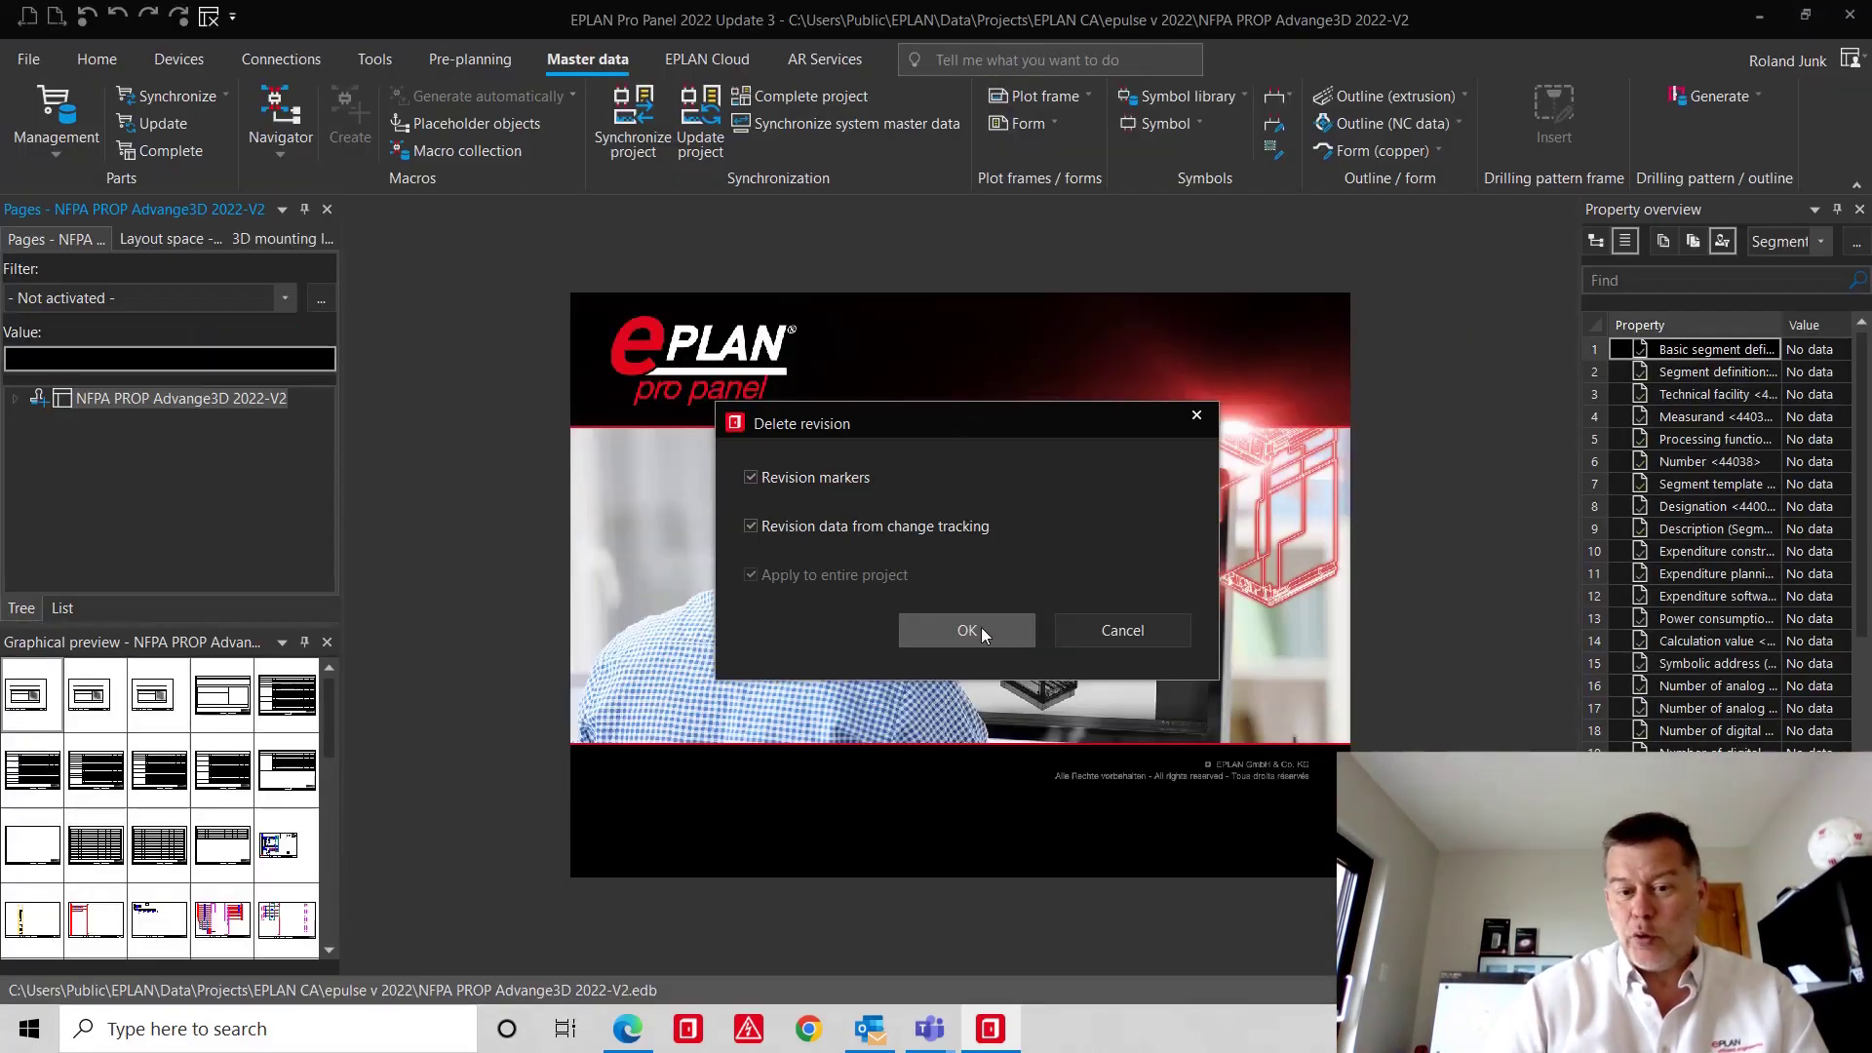
left_click(966, 631)
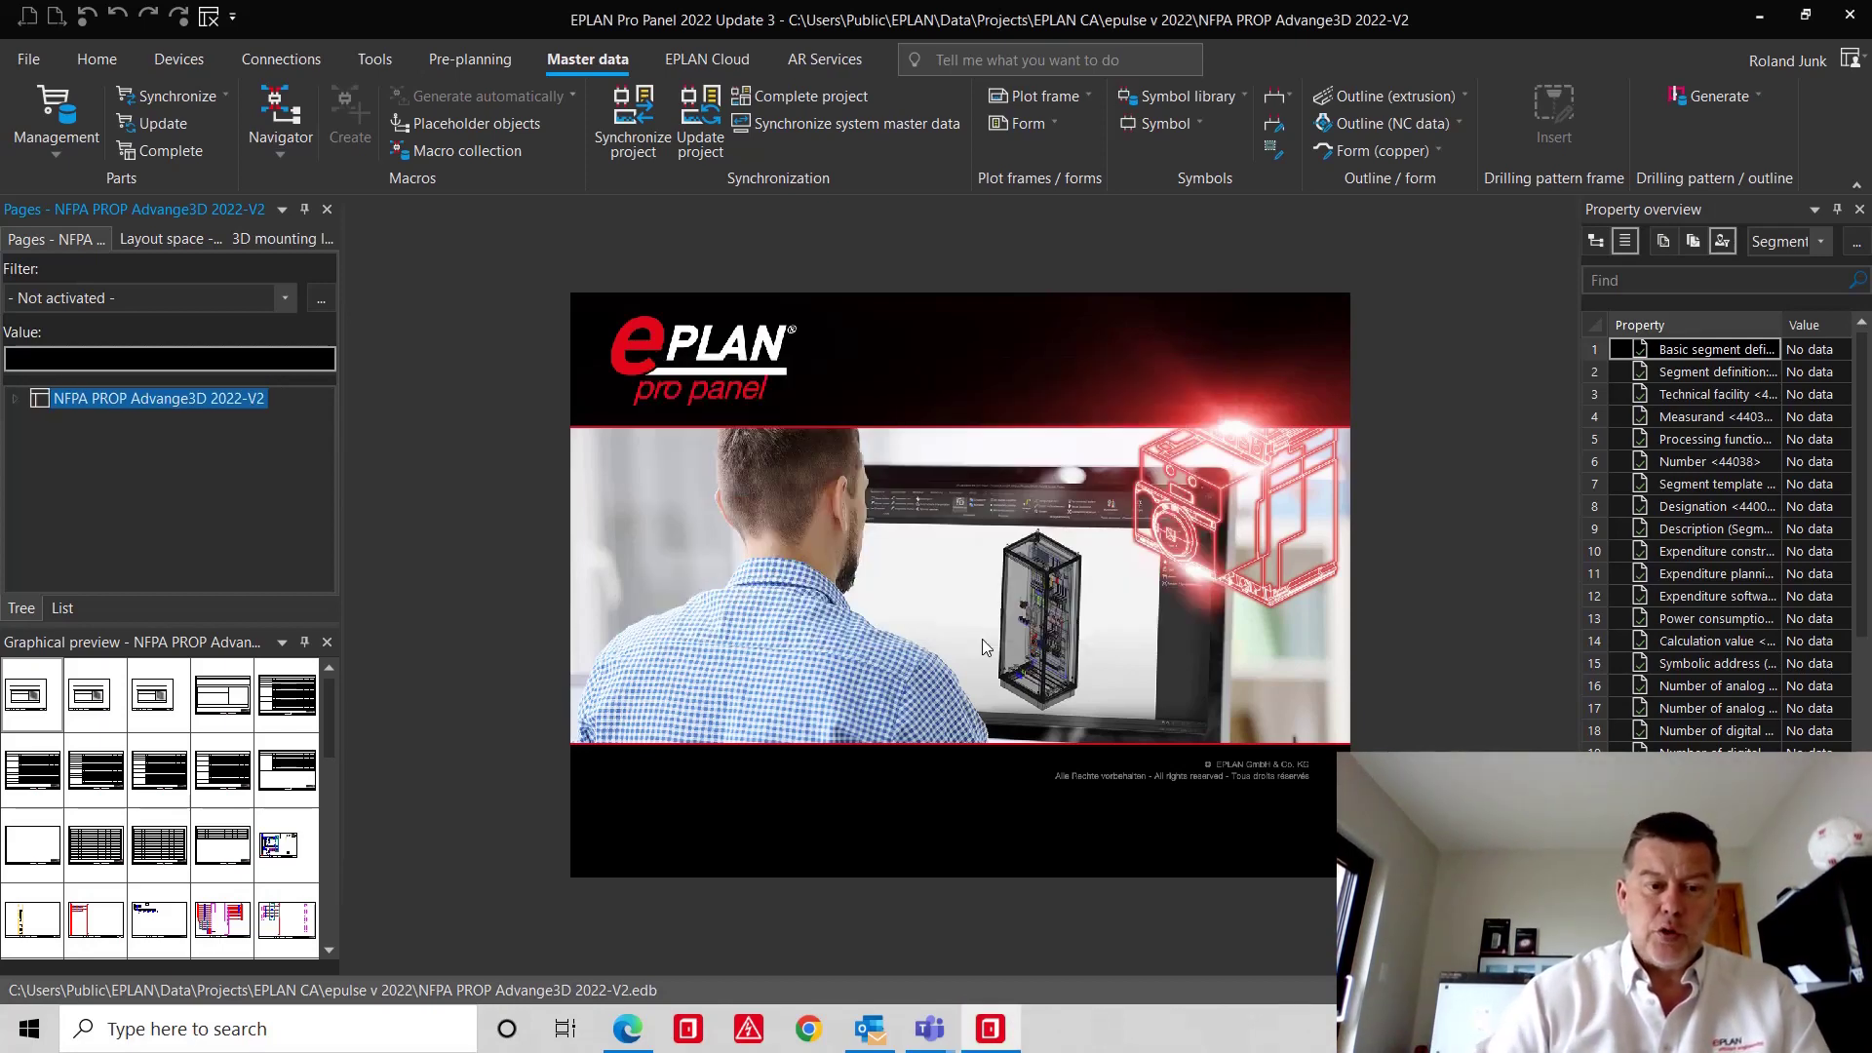
left_click(28, 59)
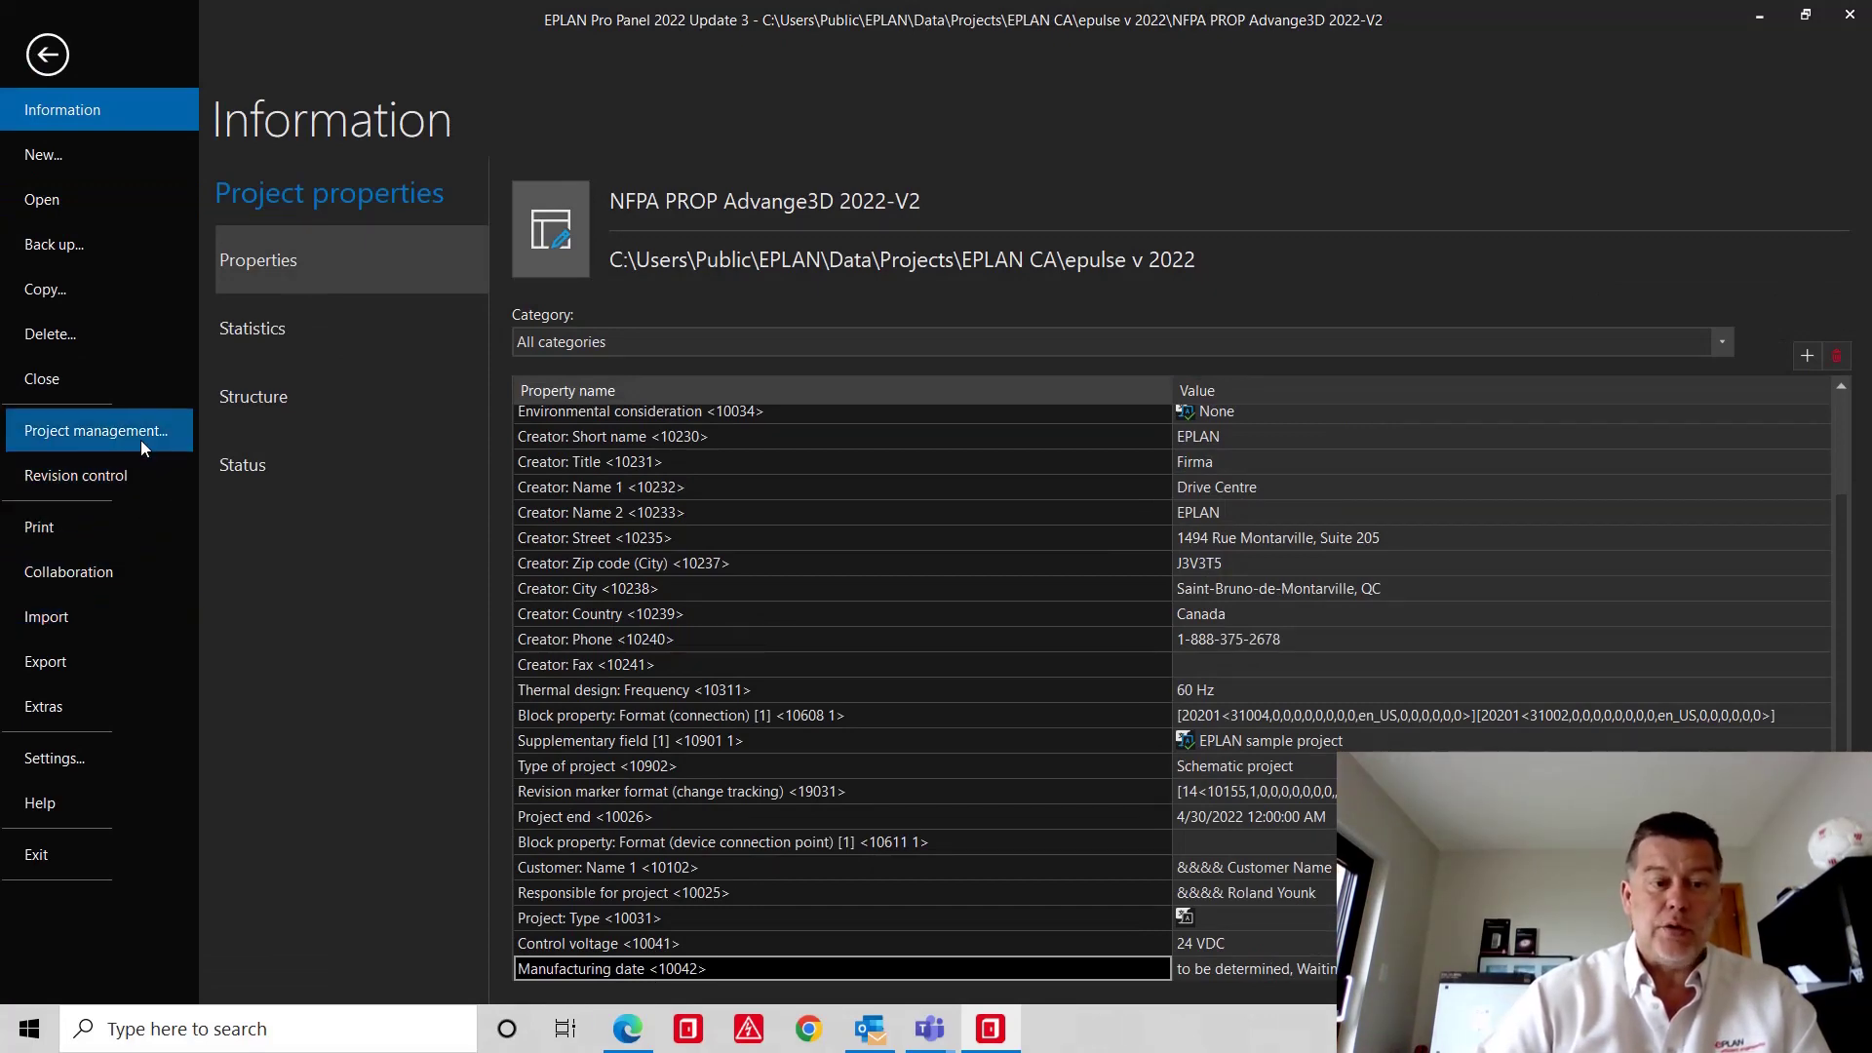
left_click(139, 468)
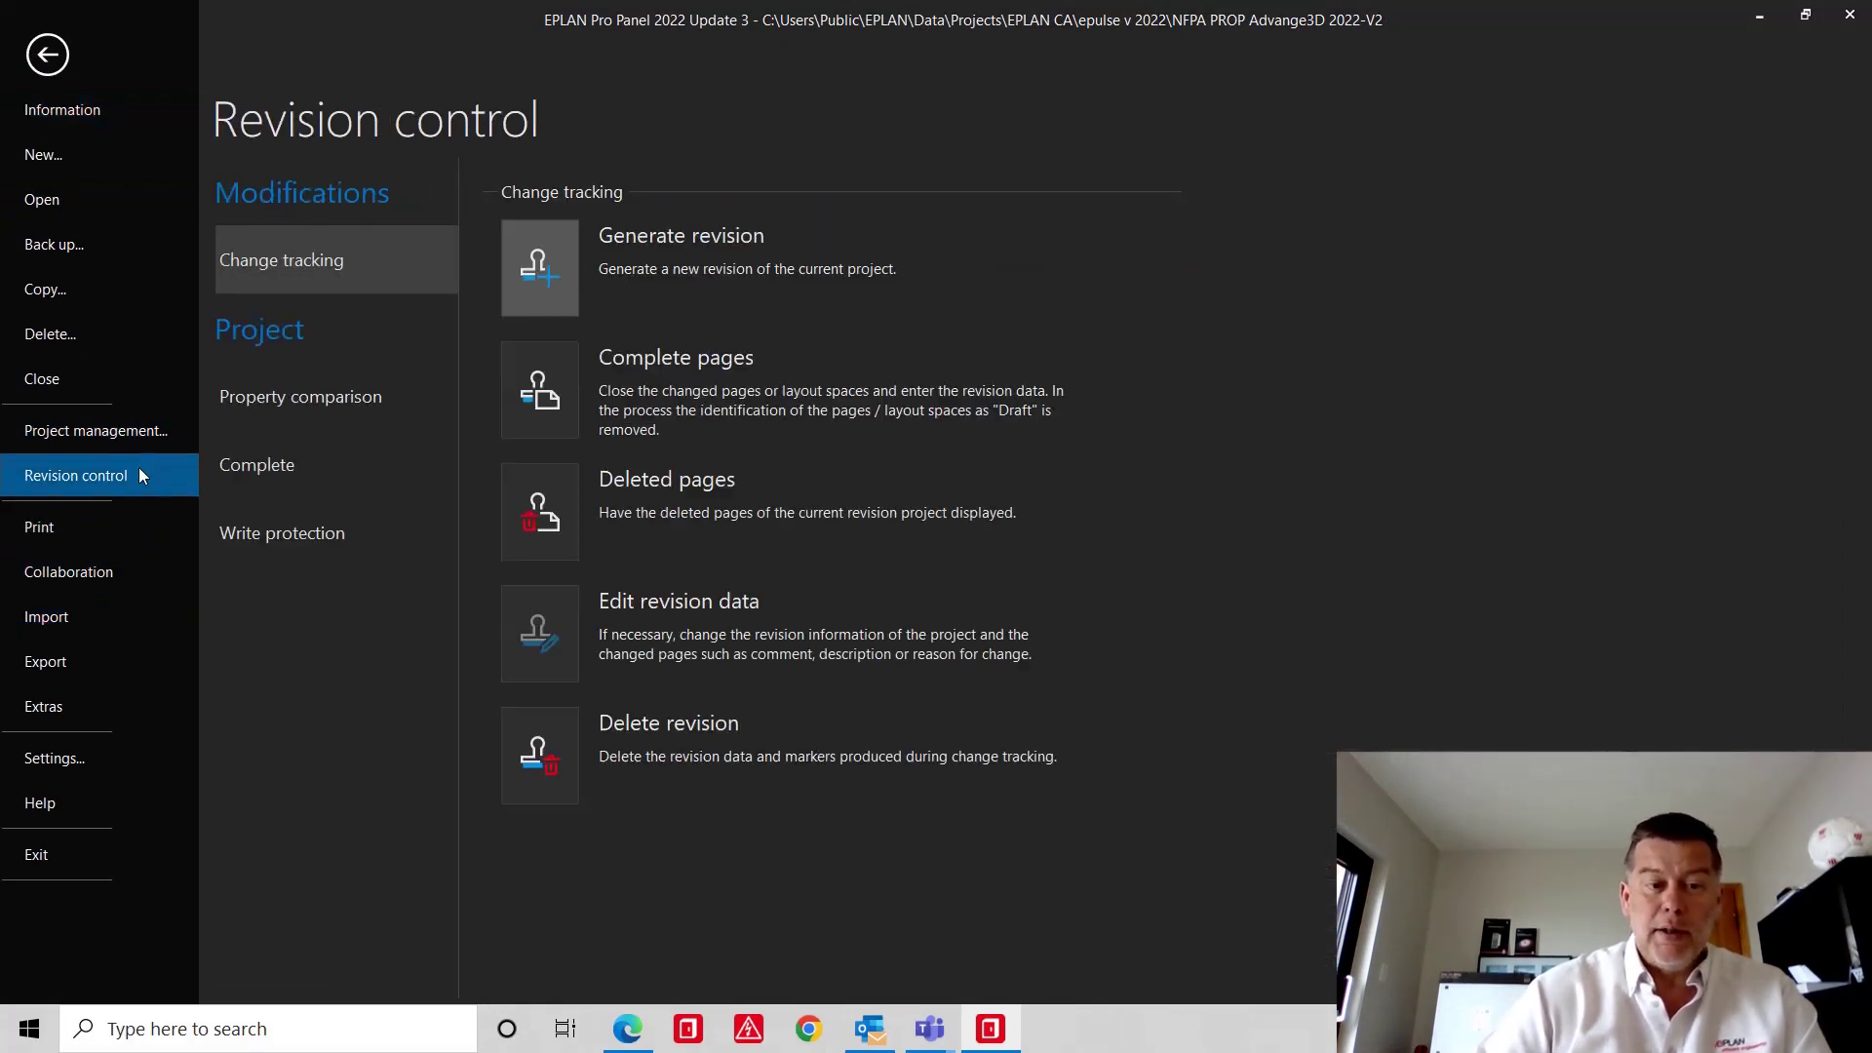
- Generate Revision 2 with the comment 'changing Panle A2.5 for Rittal 1060.600'
left_click(566, 261)
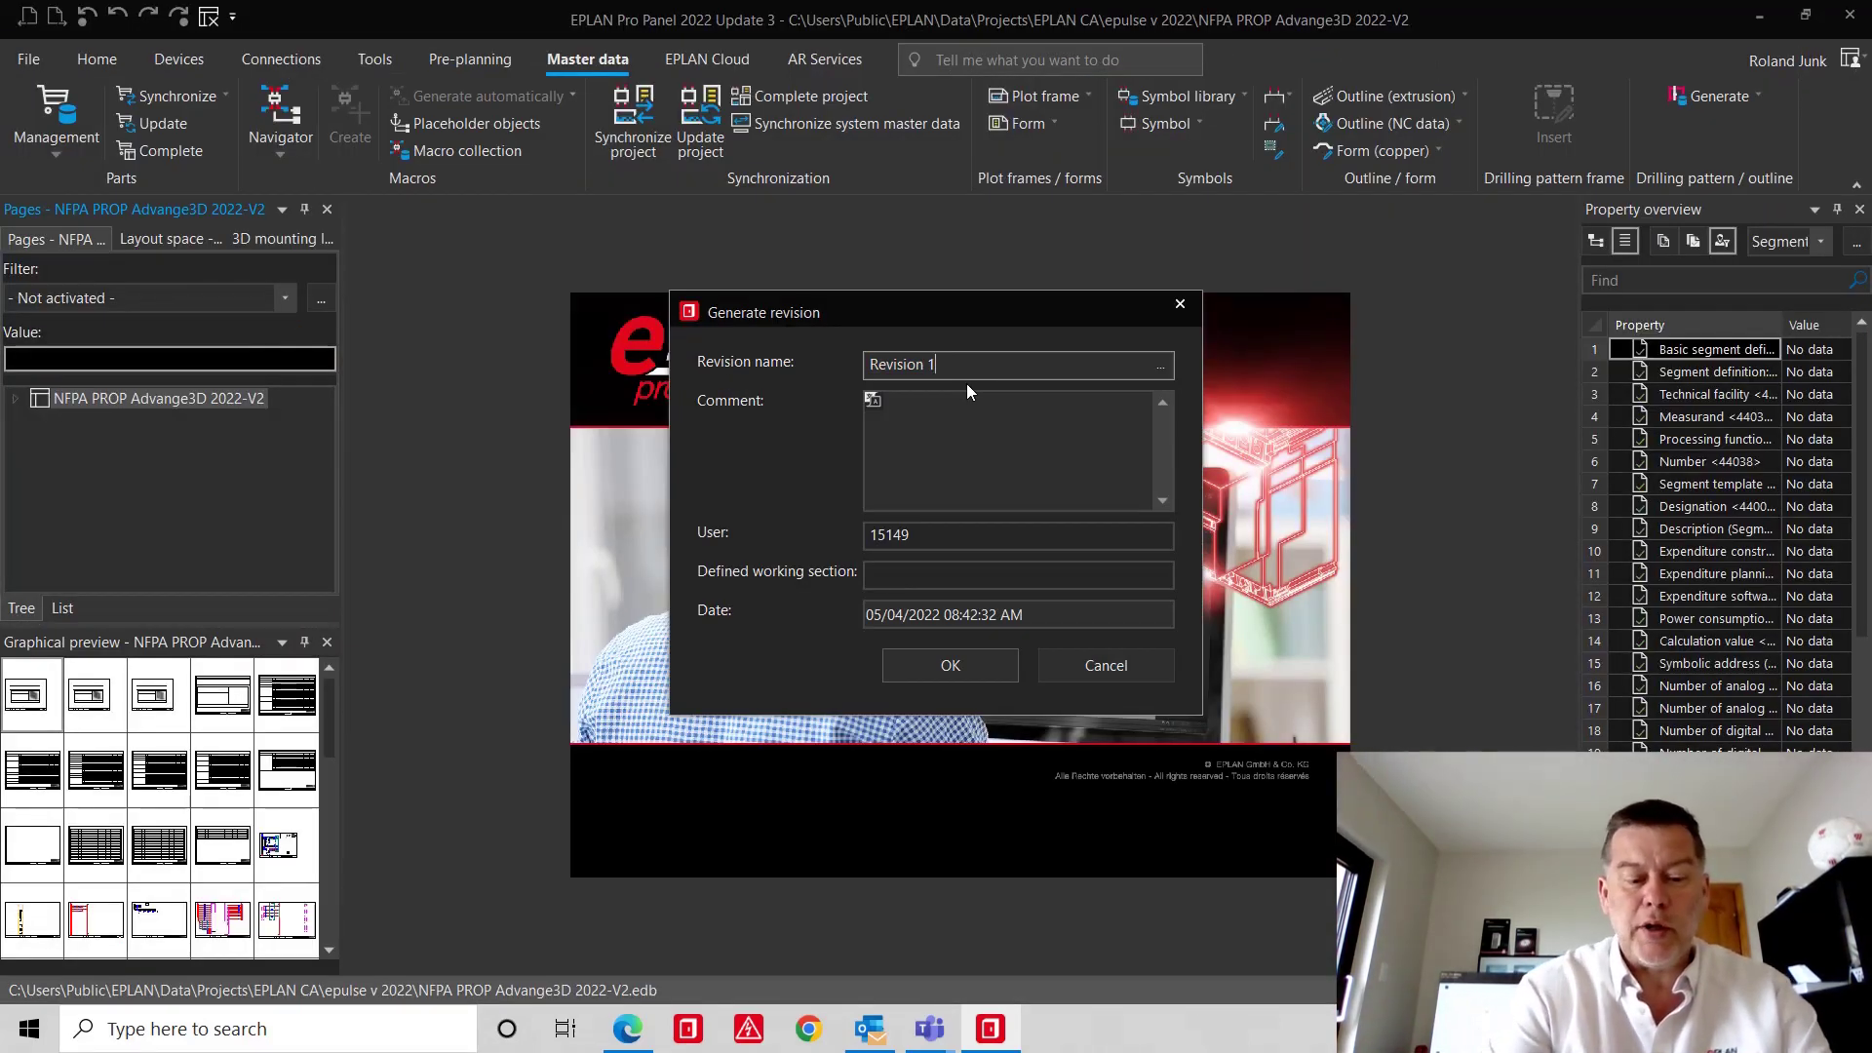
left_click(1019, 463)
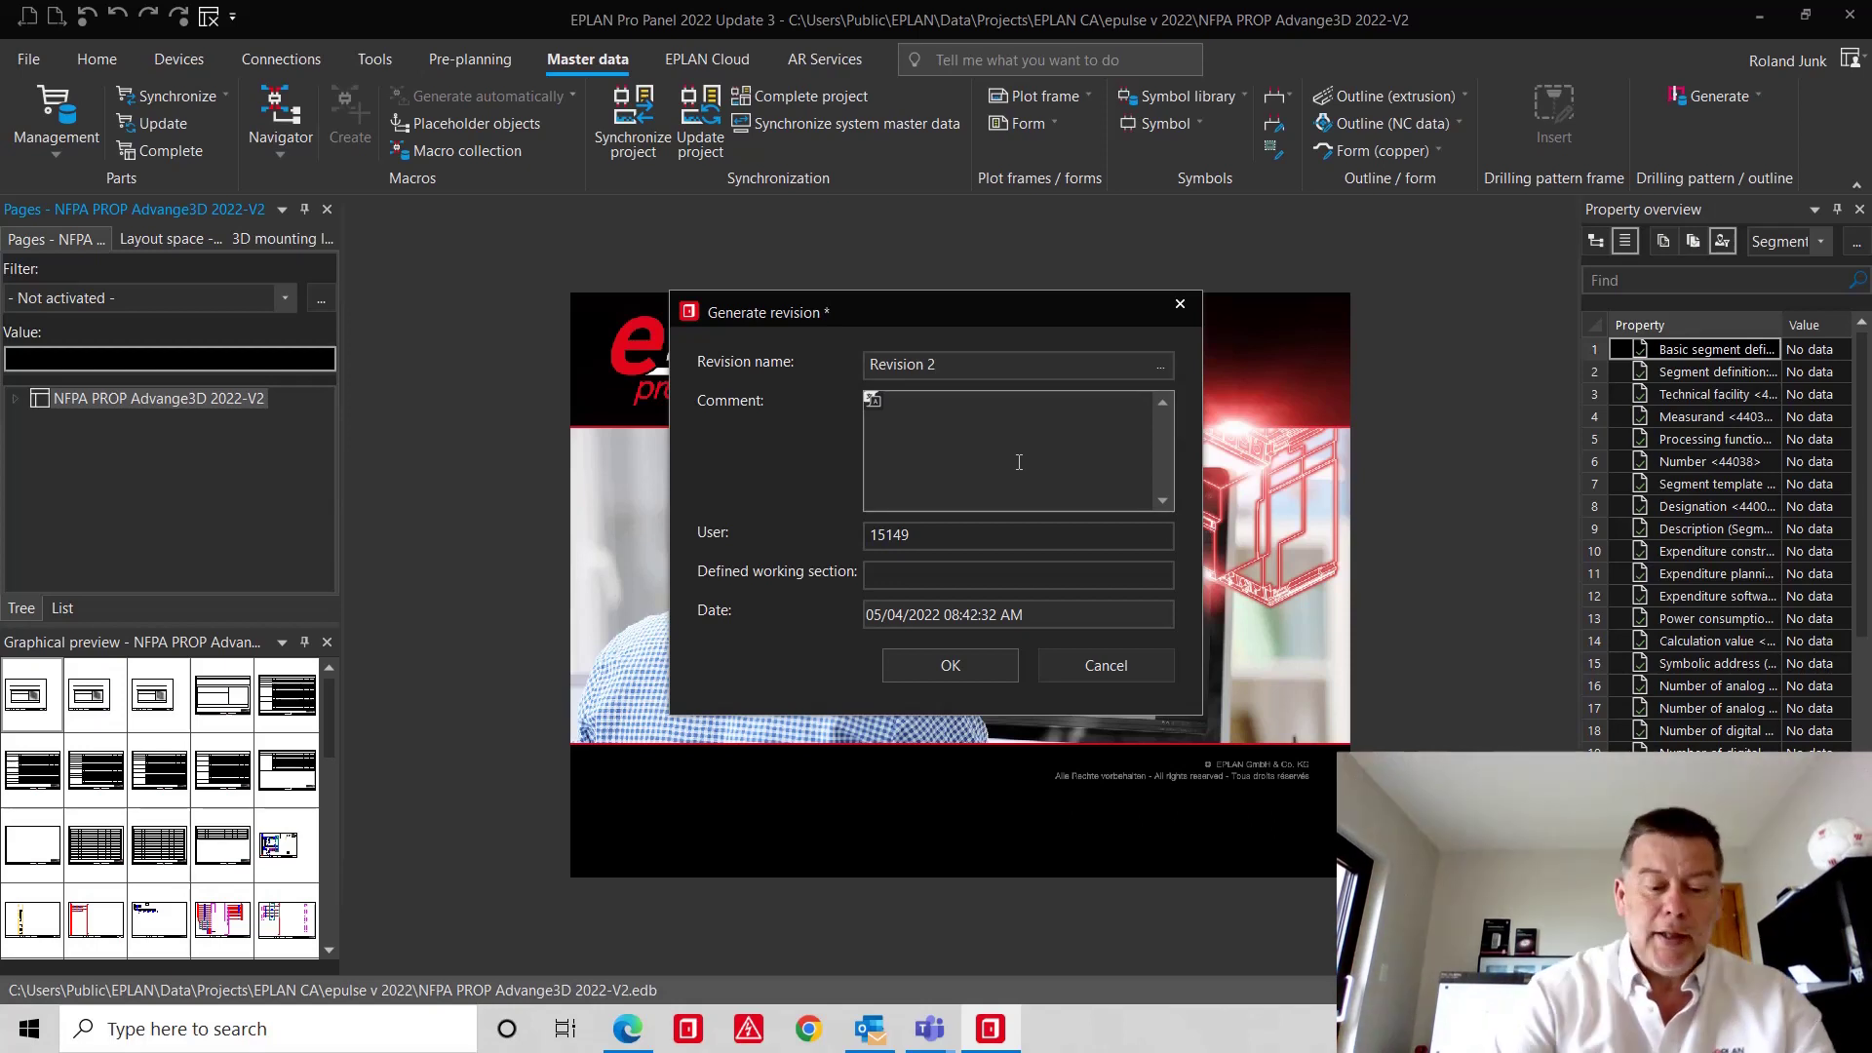
type("changing")
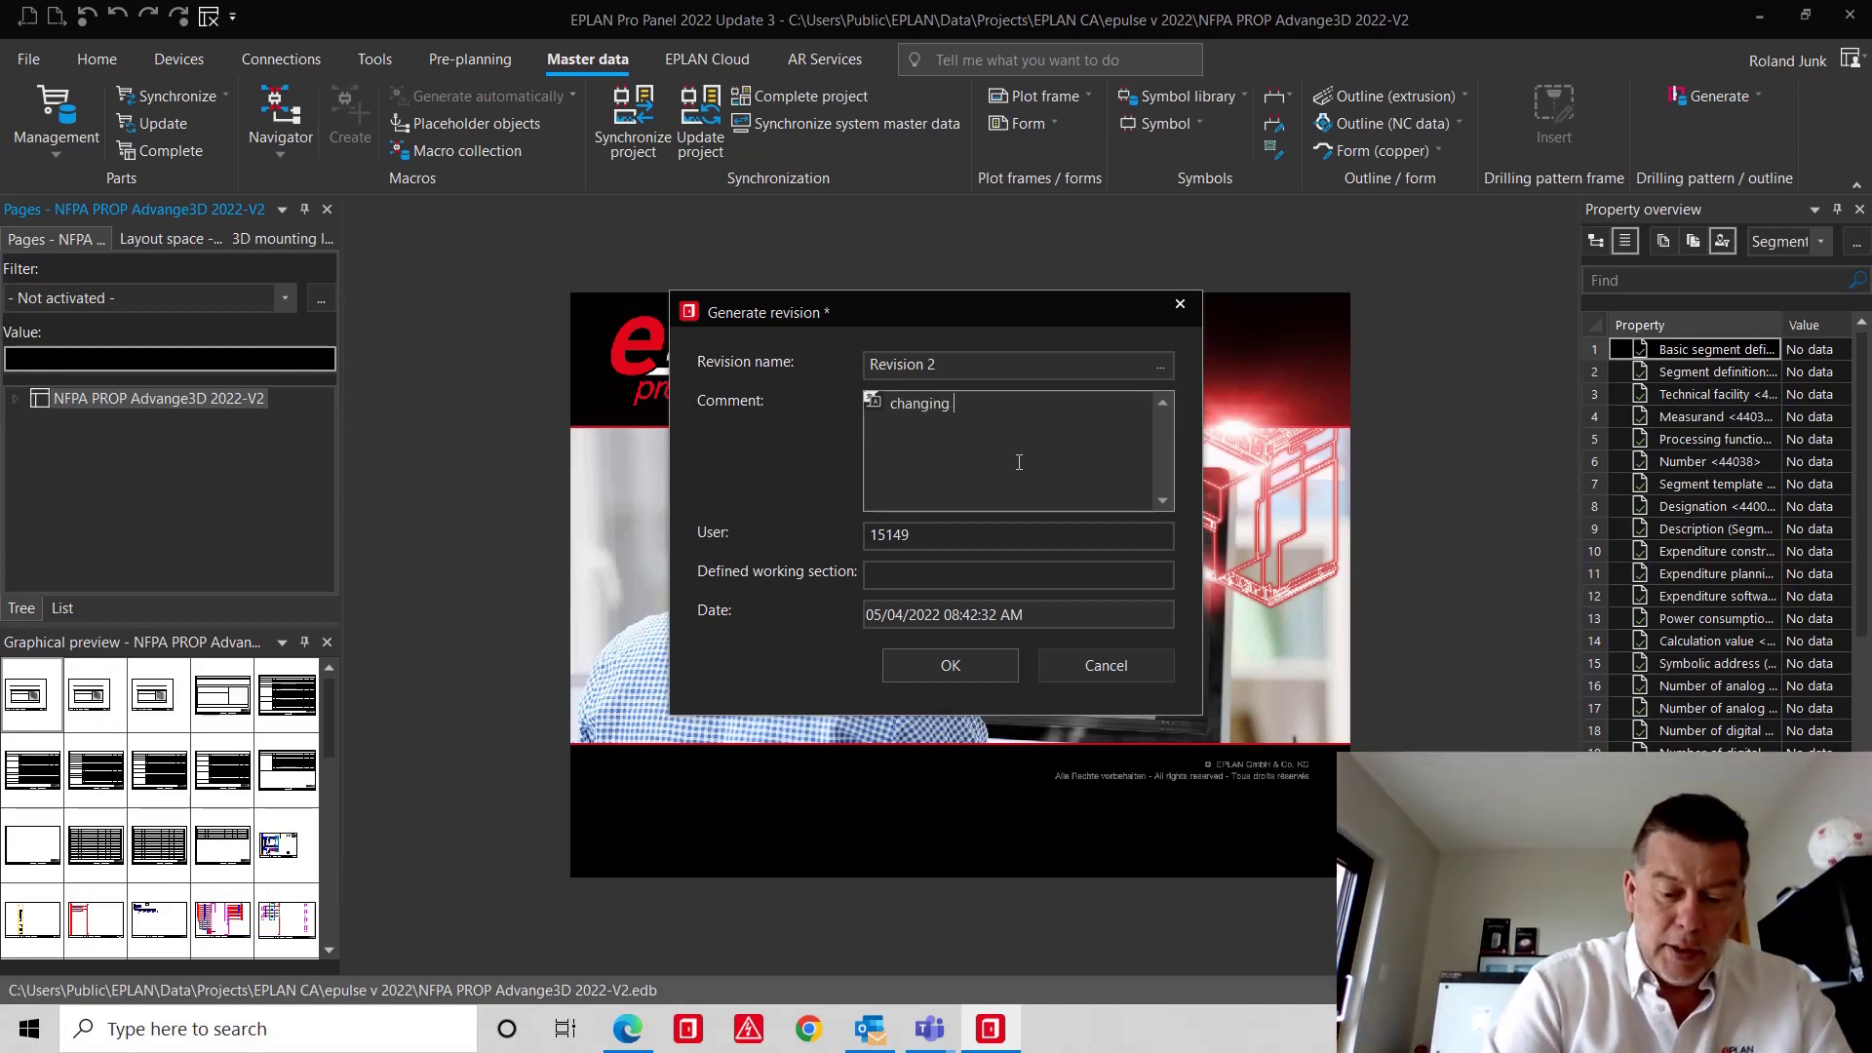
type(" Panle A2")
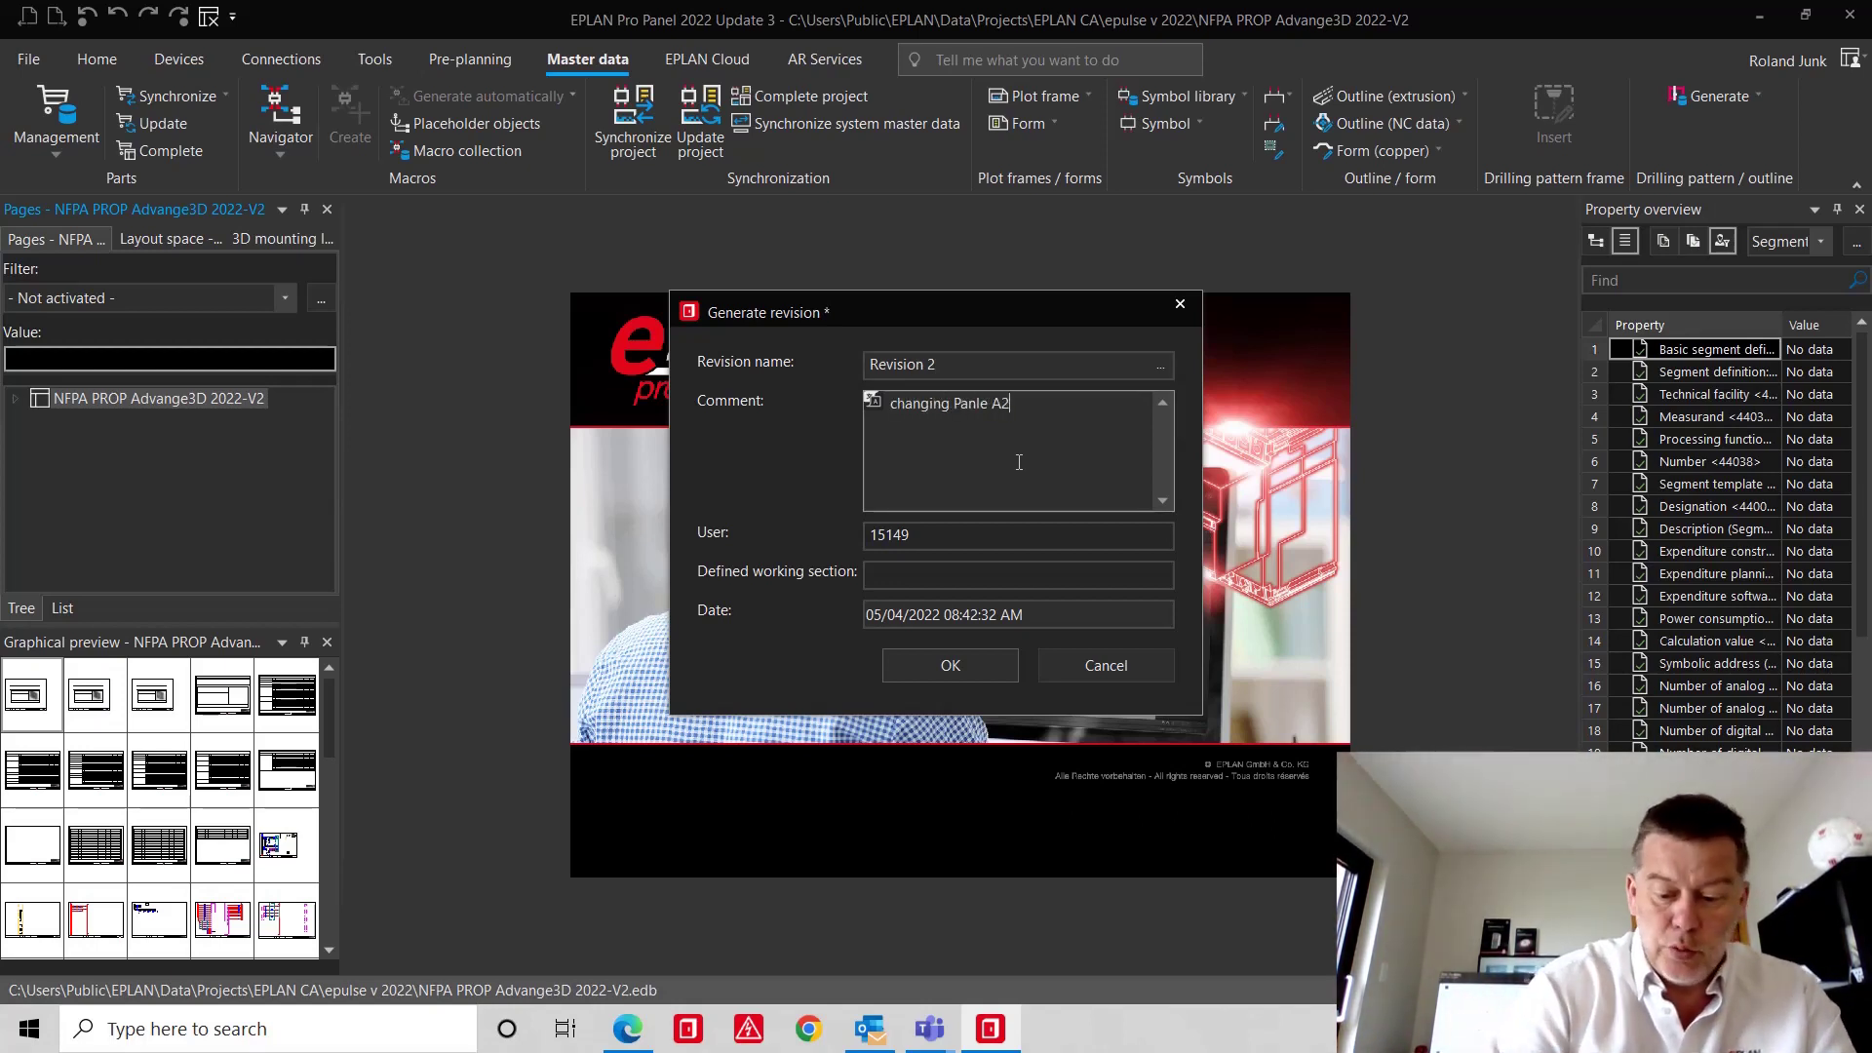
type(".5 for Ritta")
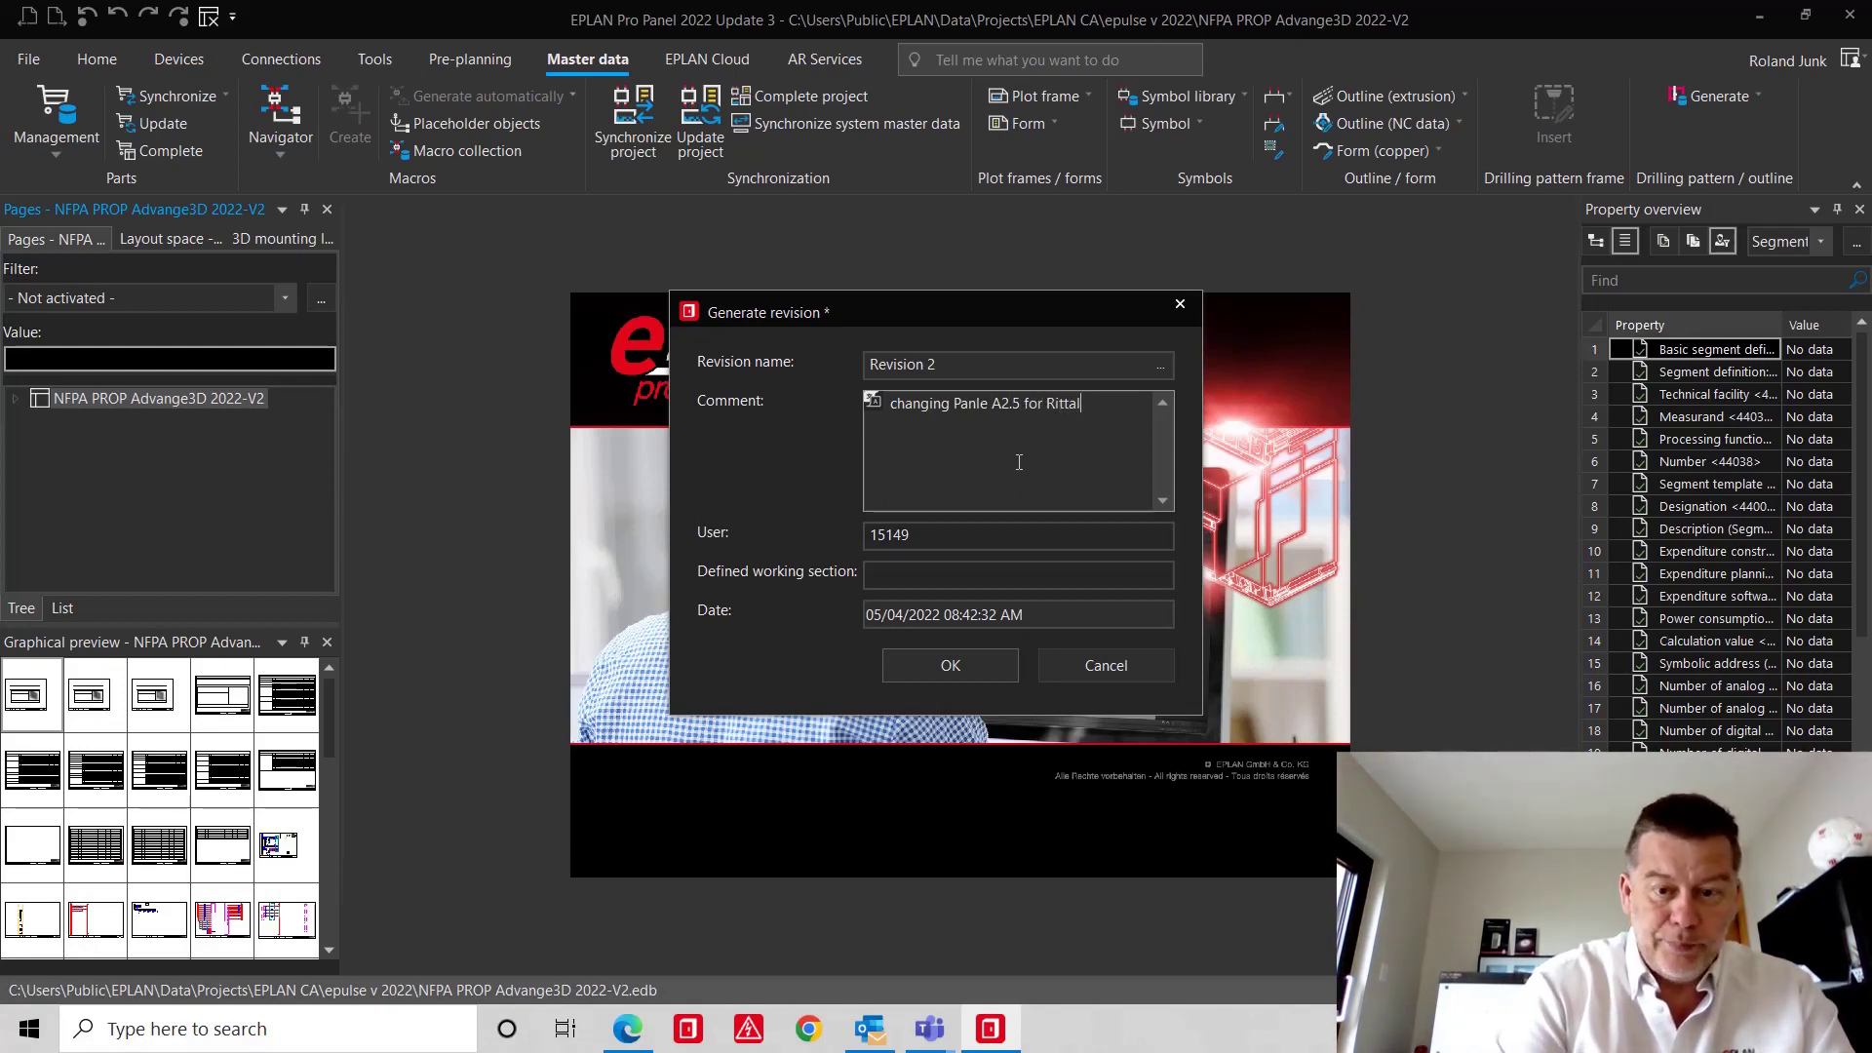
type("l 106")
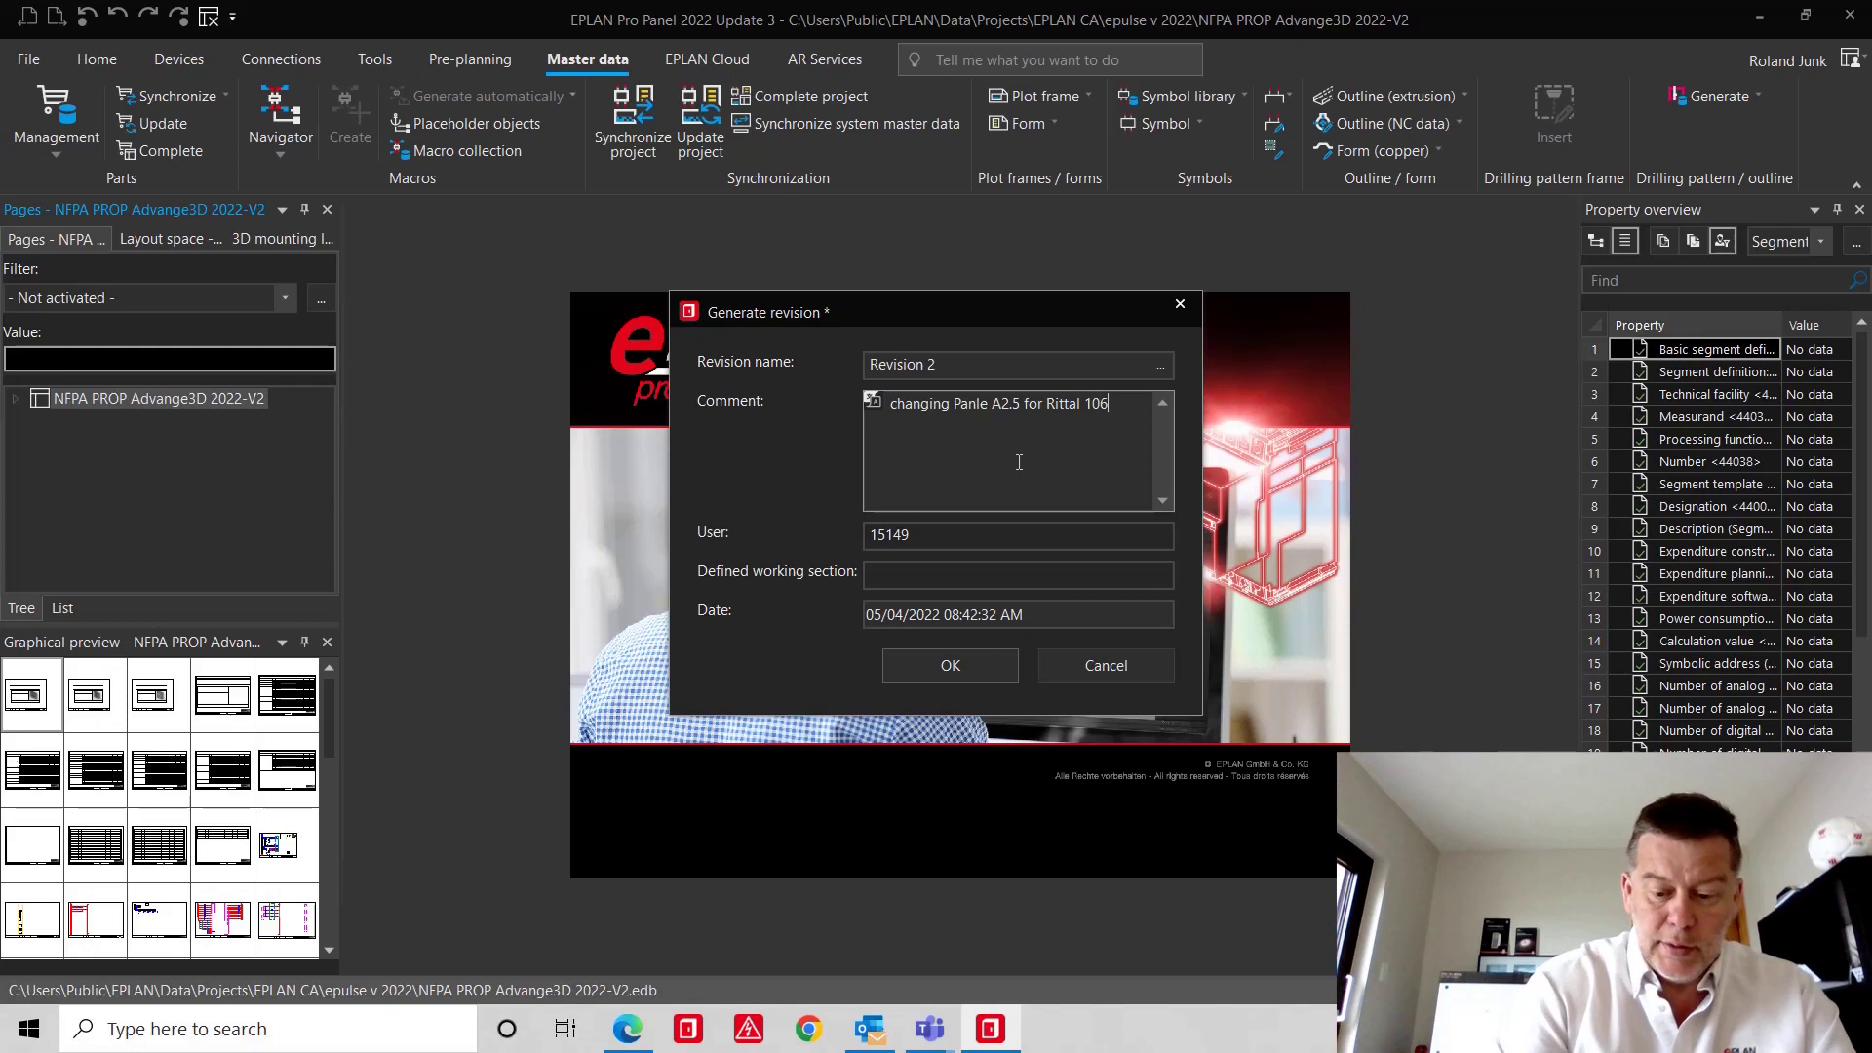
type("0")
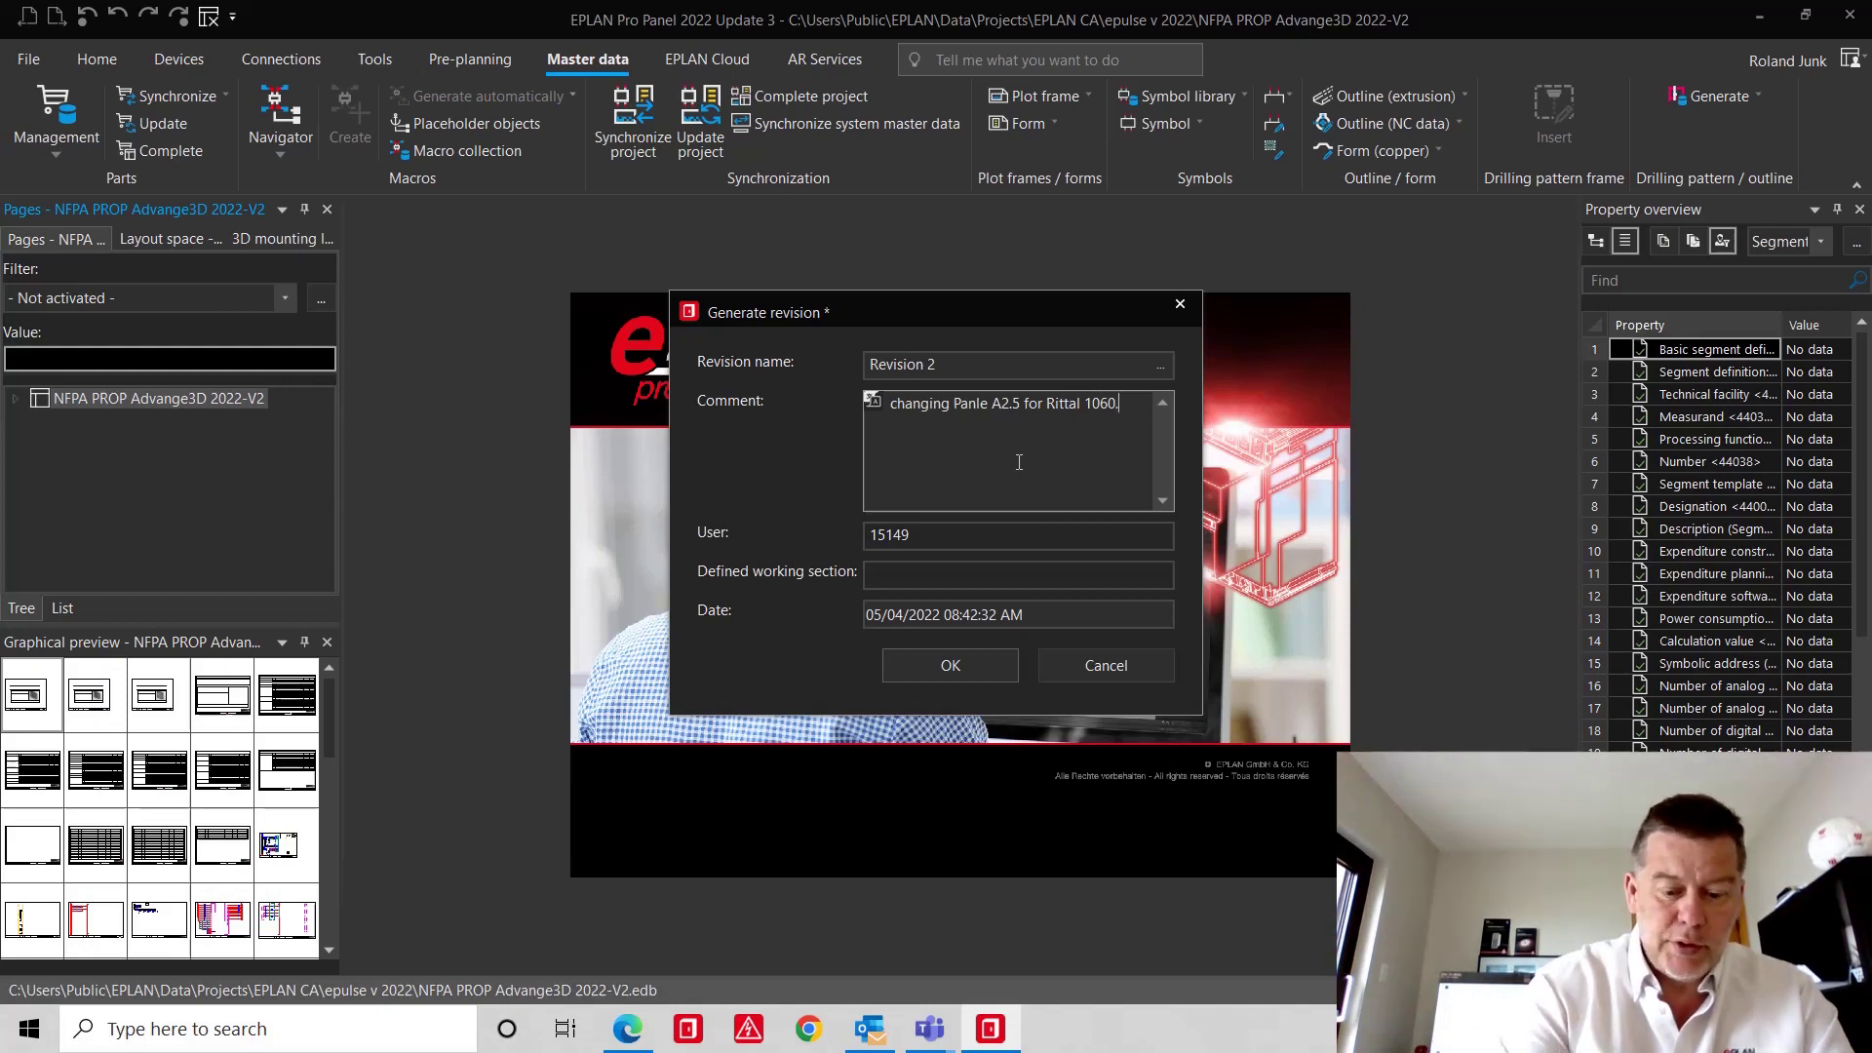
type(".6 k")
type("00")
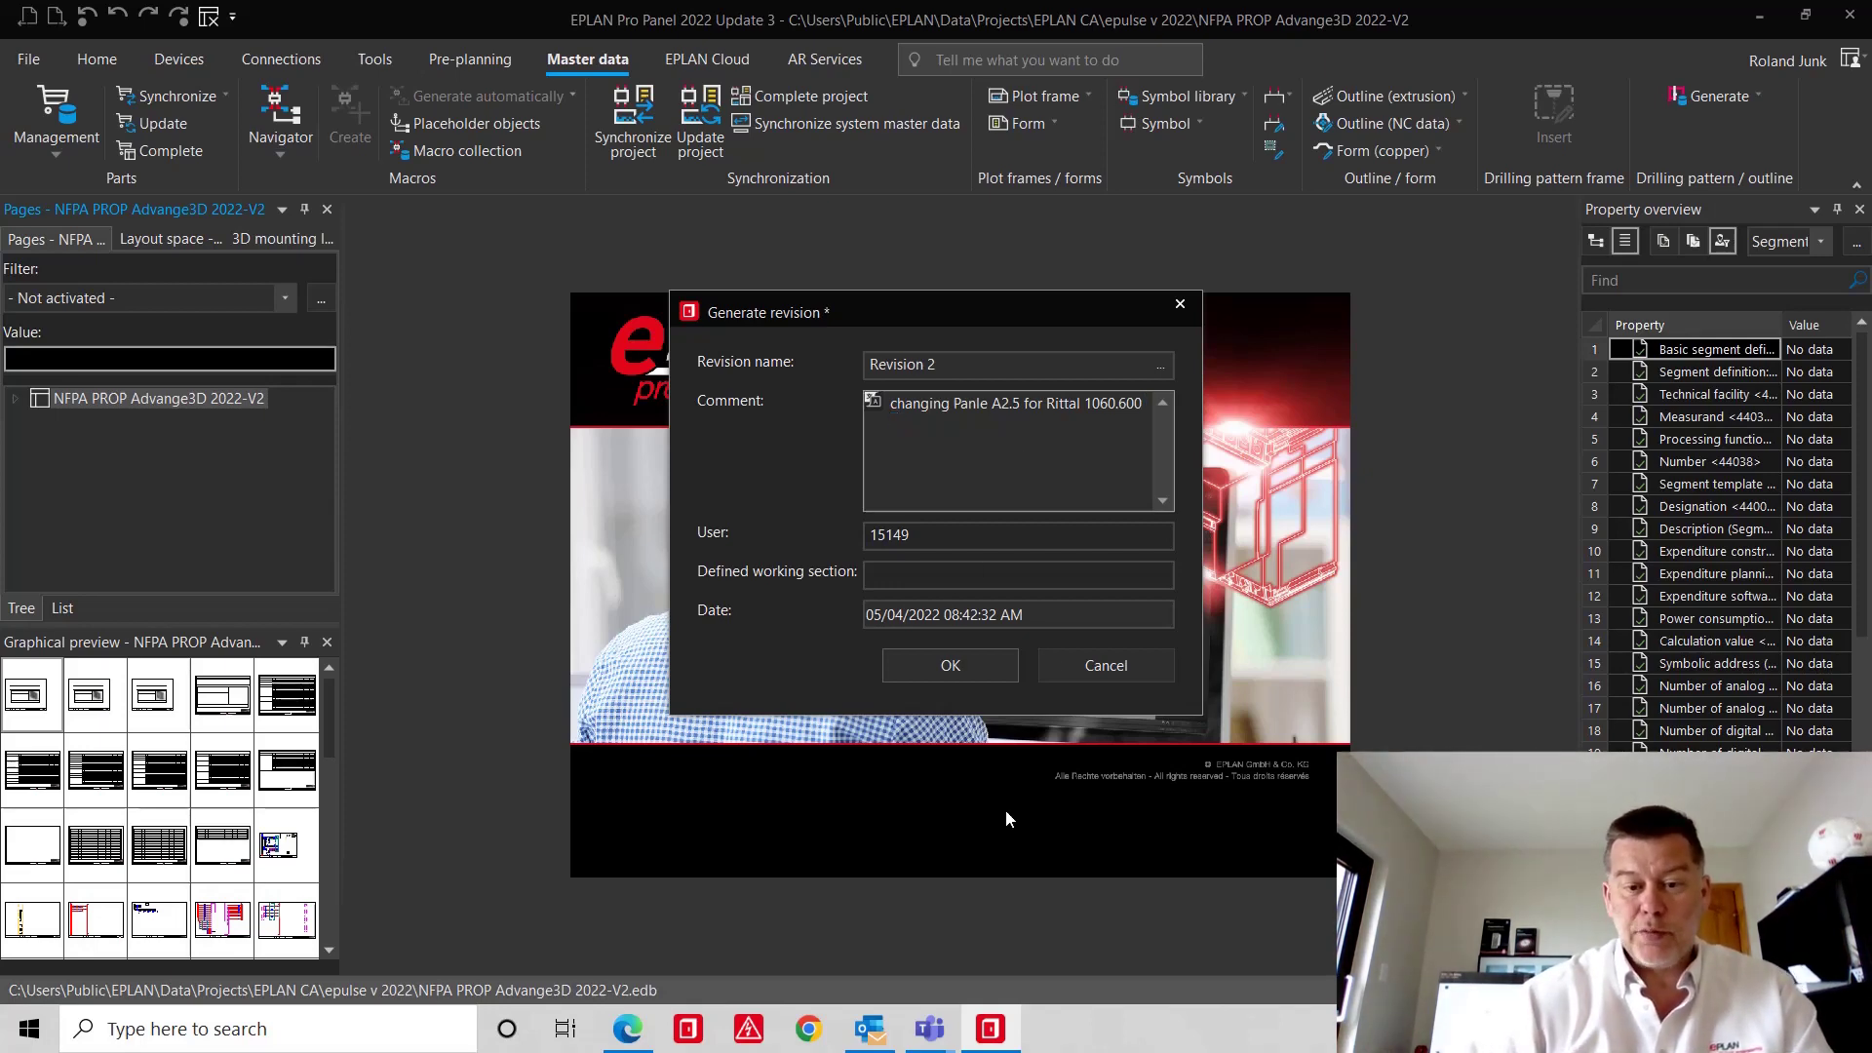
left_click(963, 673)
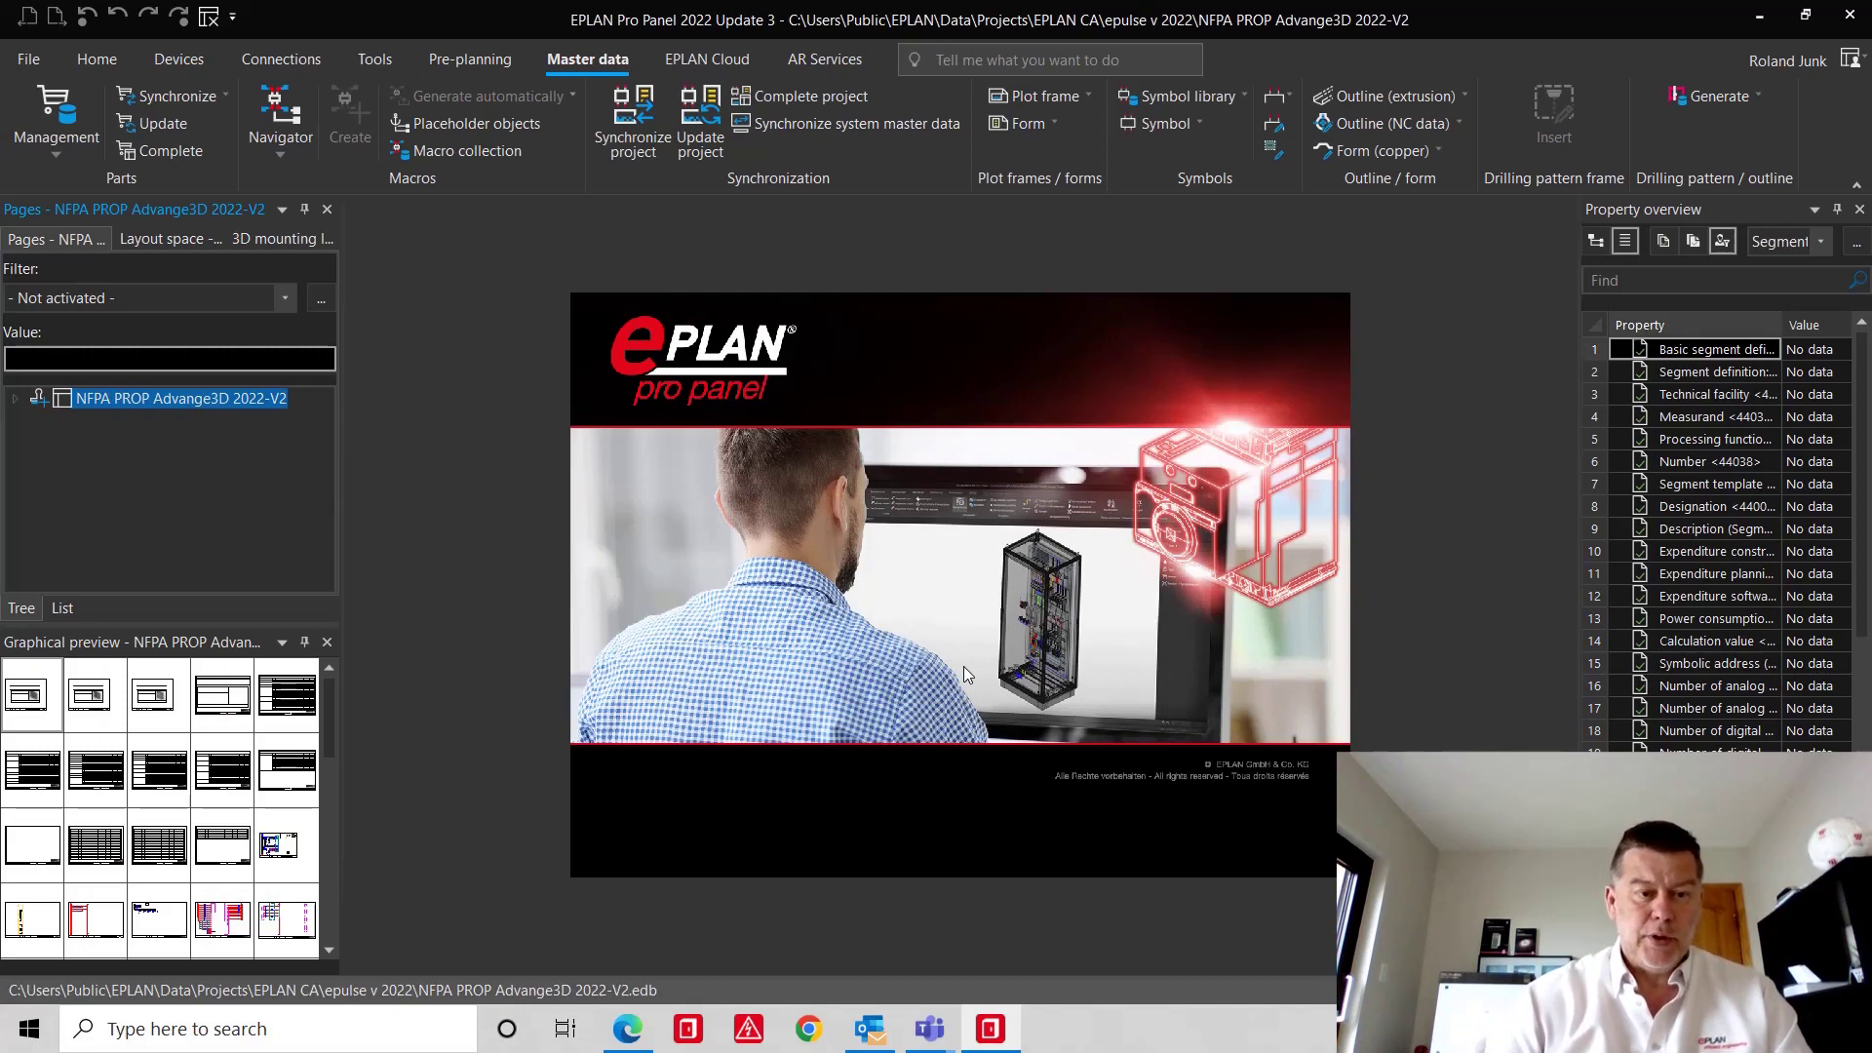
- Open page 26 DISTRIBUTION PUISSANCE ENTRANTE DE A2 under location A2.5
double_click(149, 400)
double_click(133, 442)
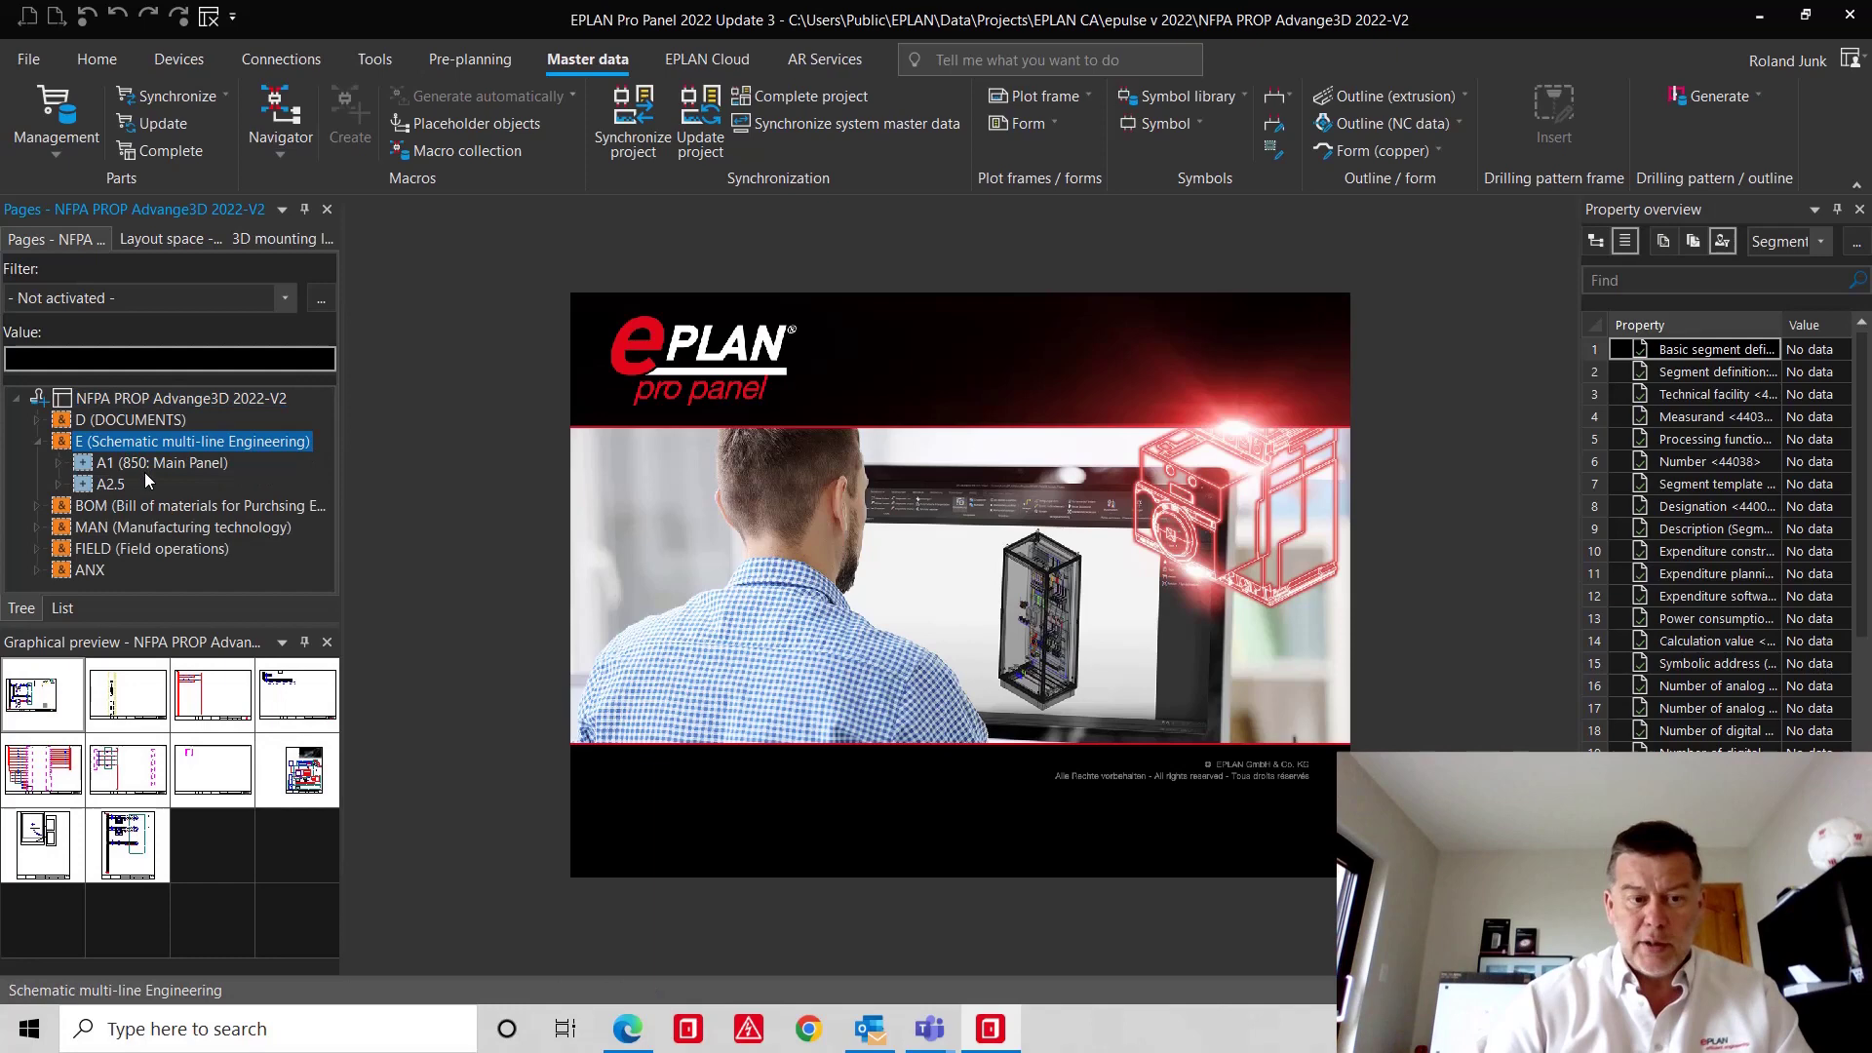
left_click(142, 464)
left_click(149, 483)
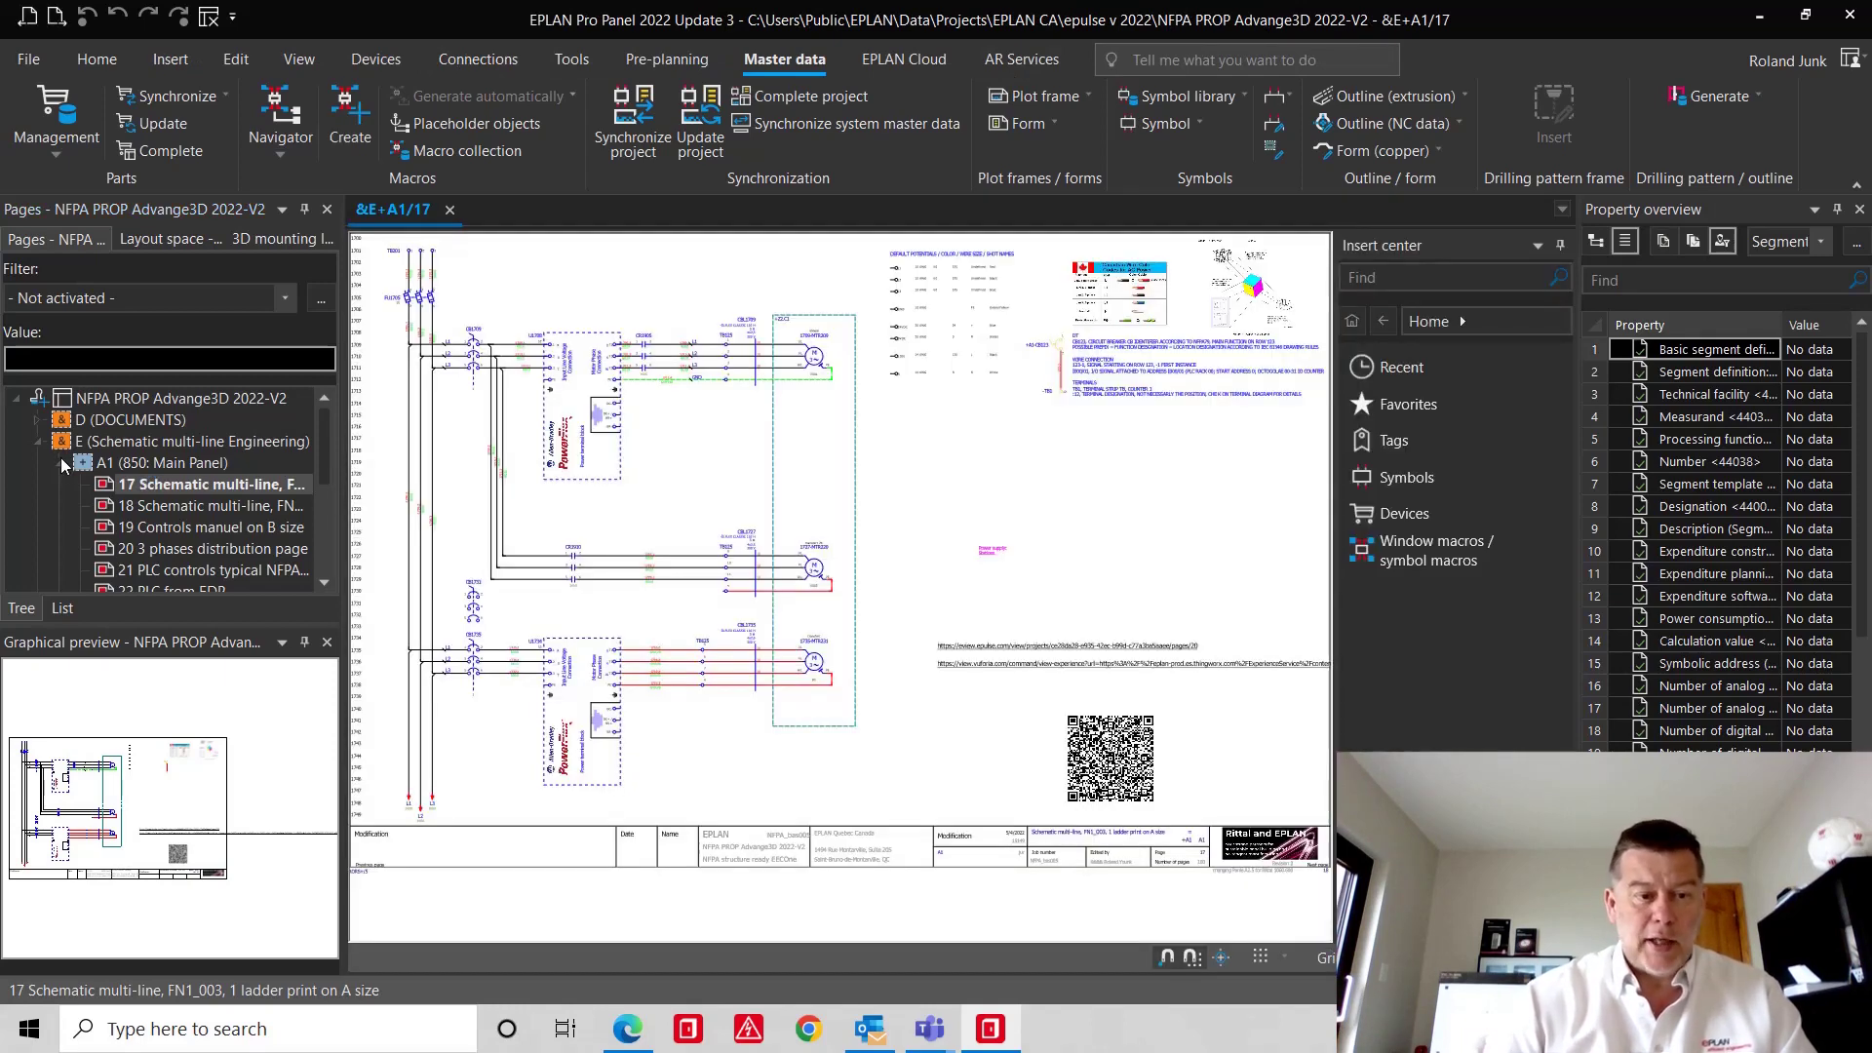
left_click(62, 465)
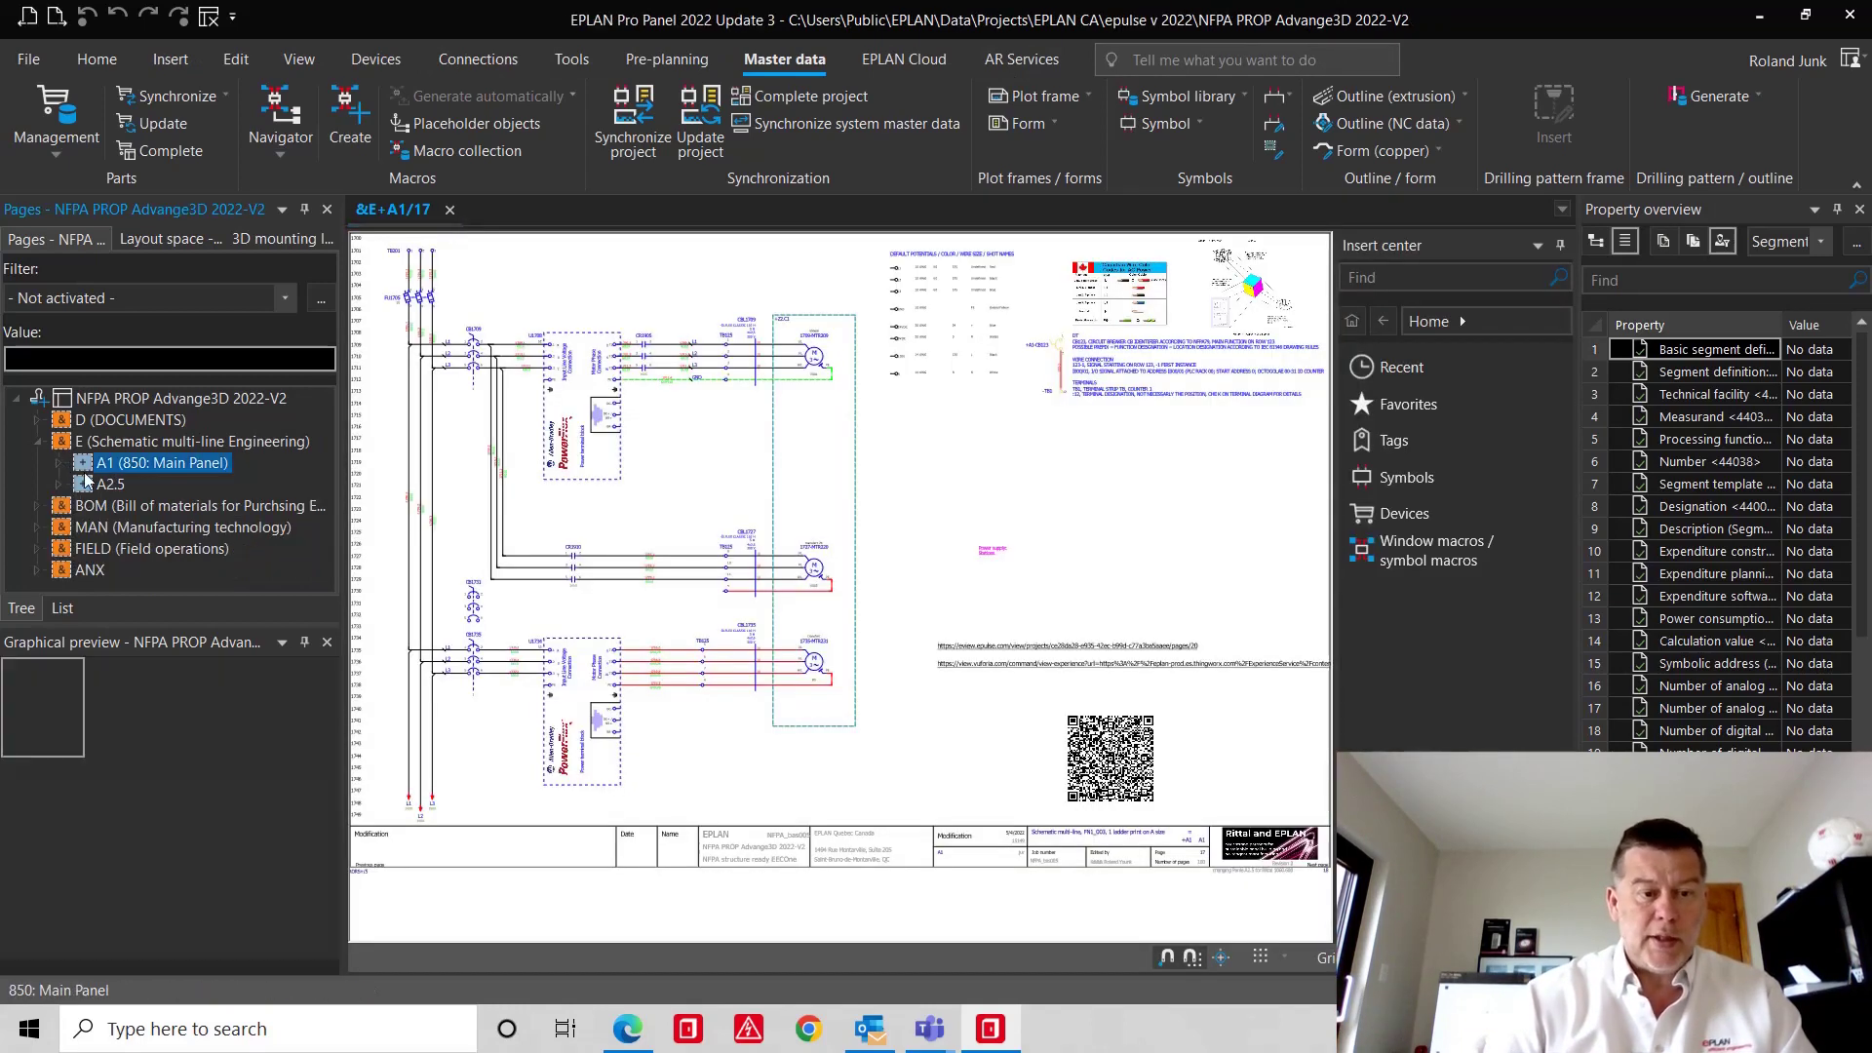
left_click(109, 484)
left_click(60, 484)
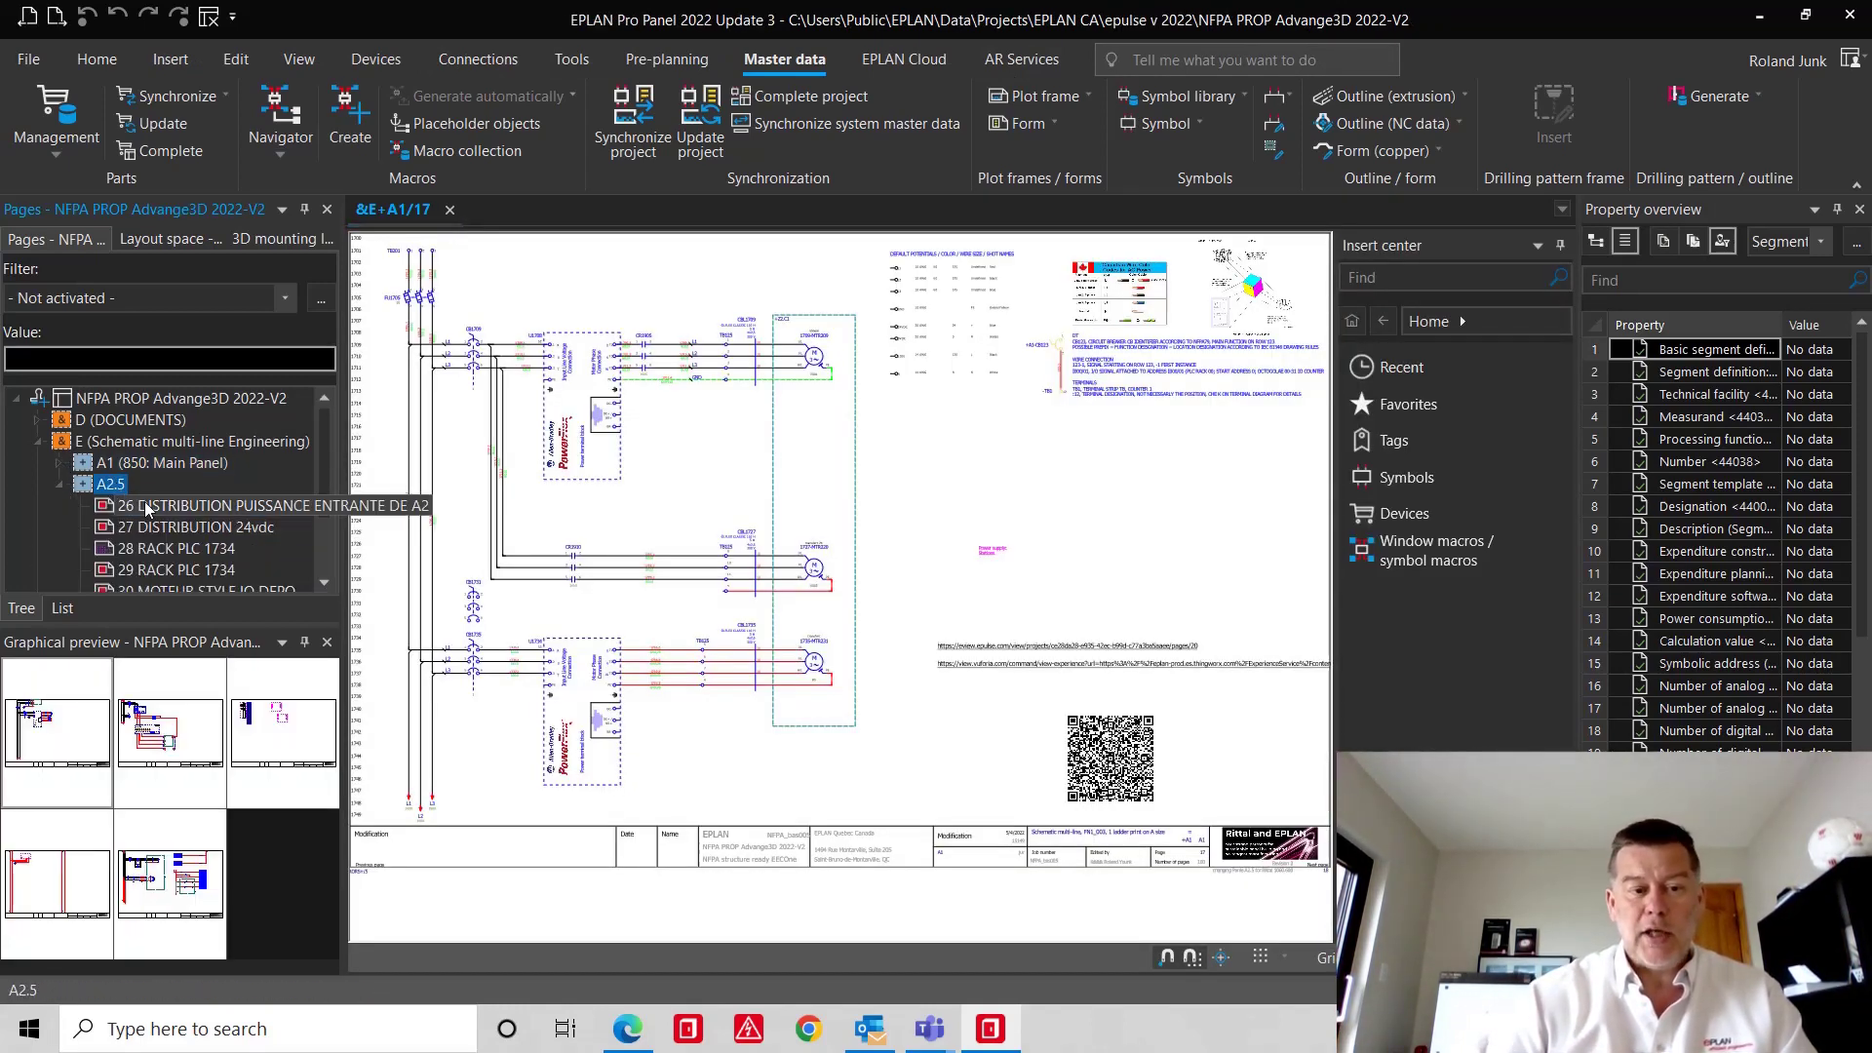
double_click(146, 506)
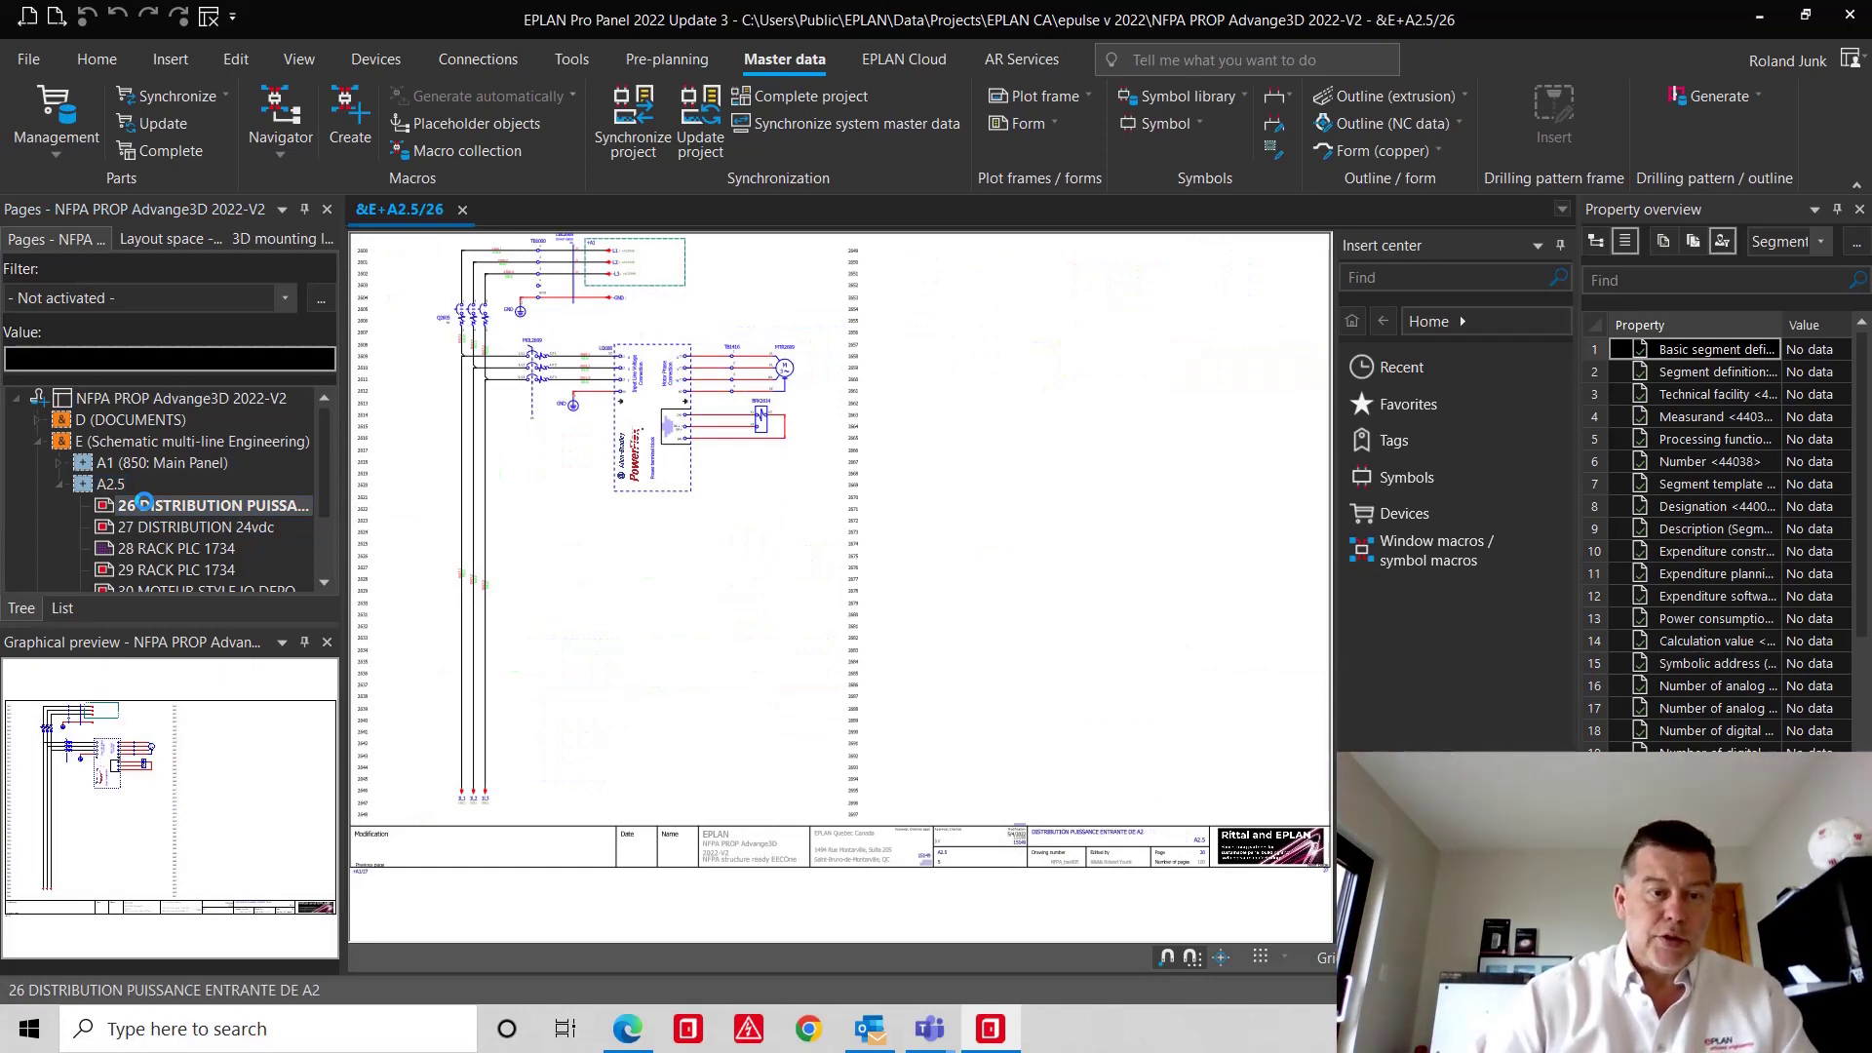
- Open the Second panel A2 layout space in 3D and select its S3:Enclosure
left_click(163, 240)
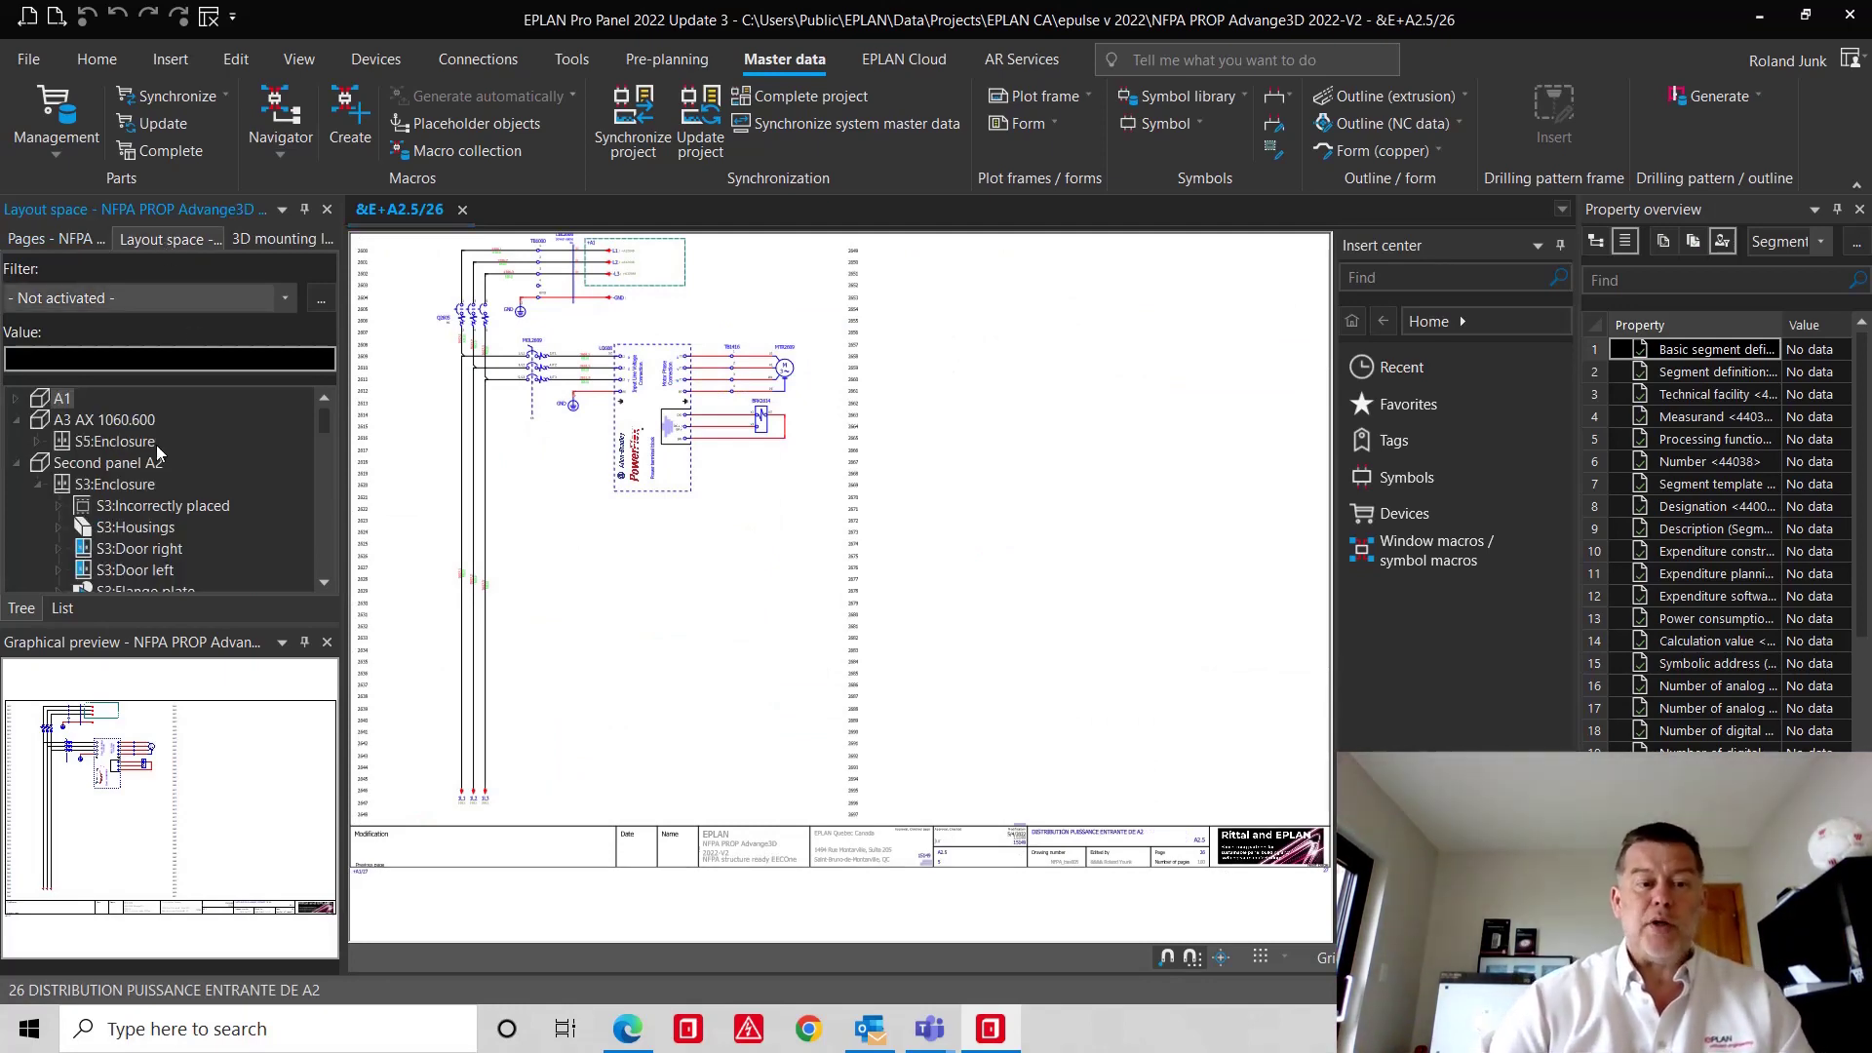
left_click(137, 465)
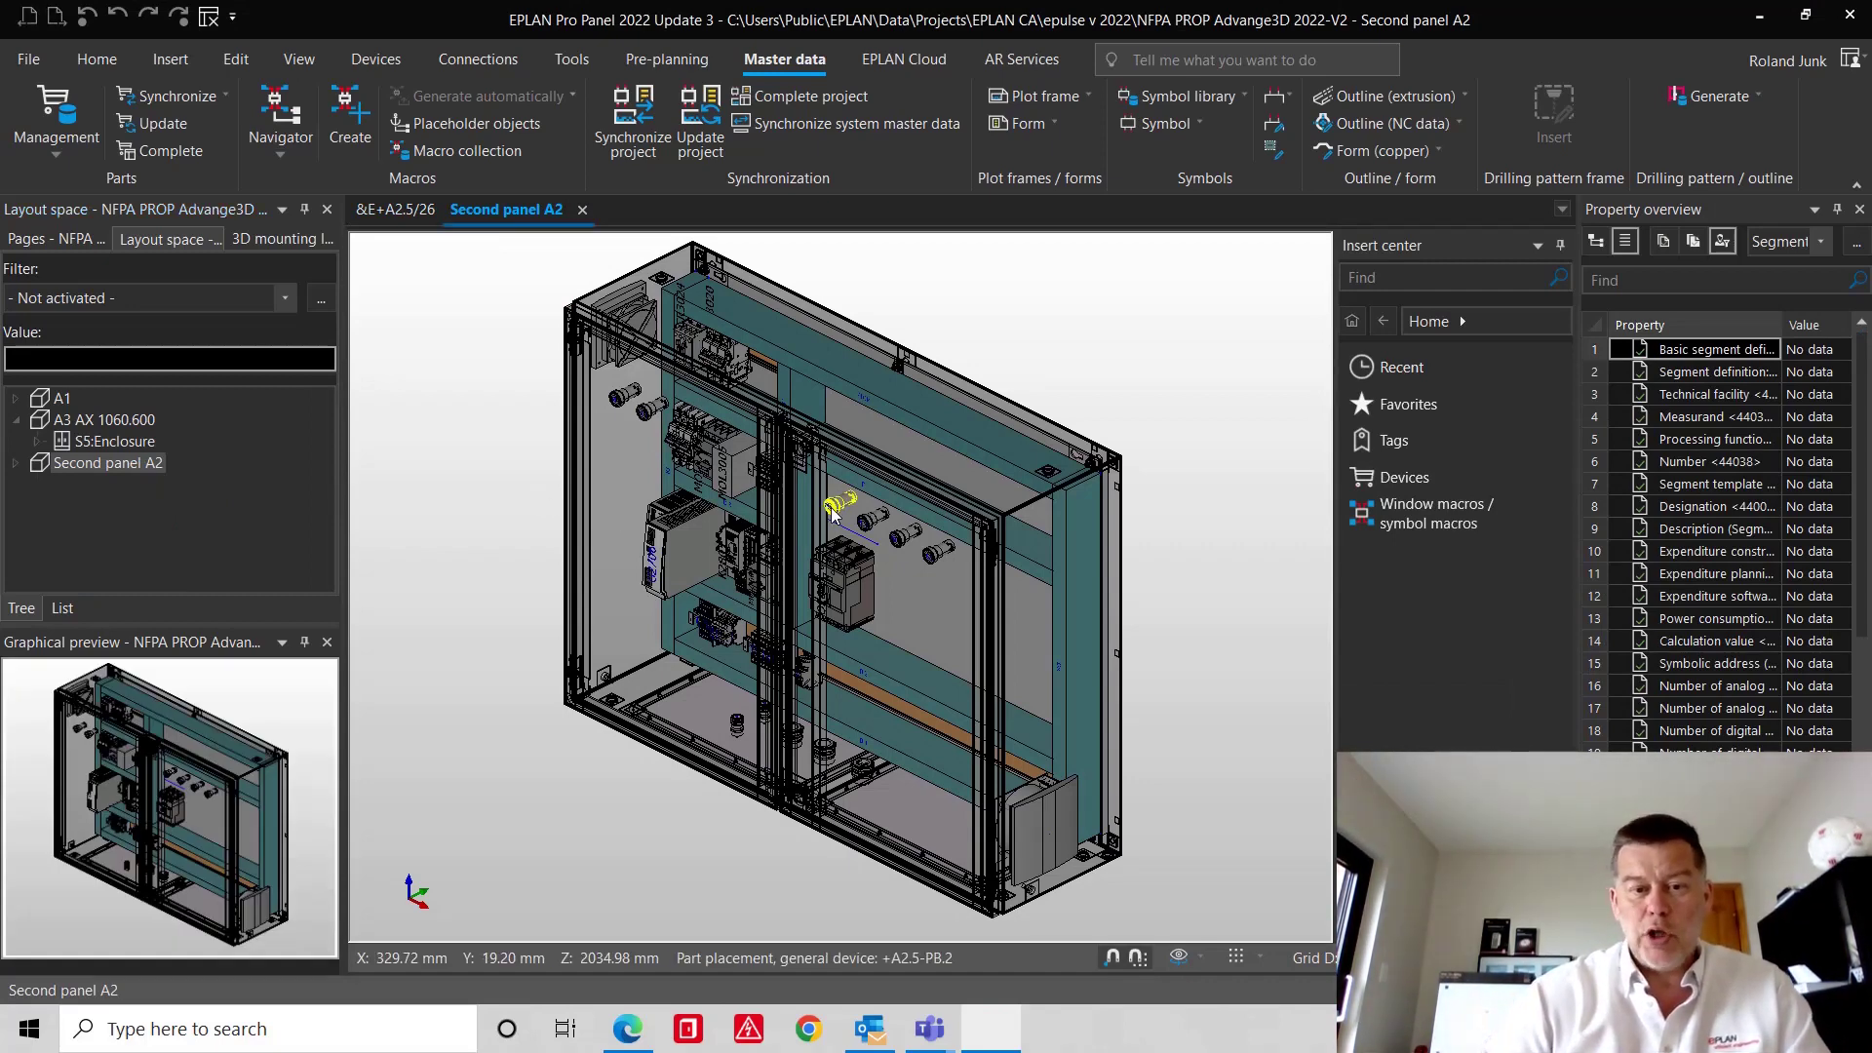
double_click(144, 466)
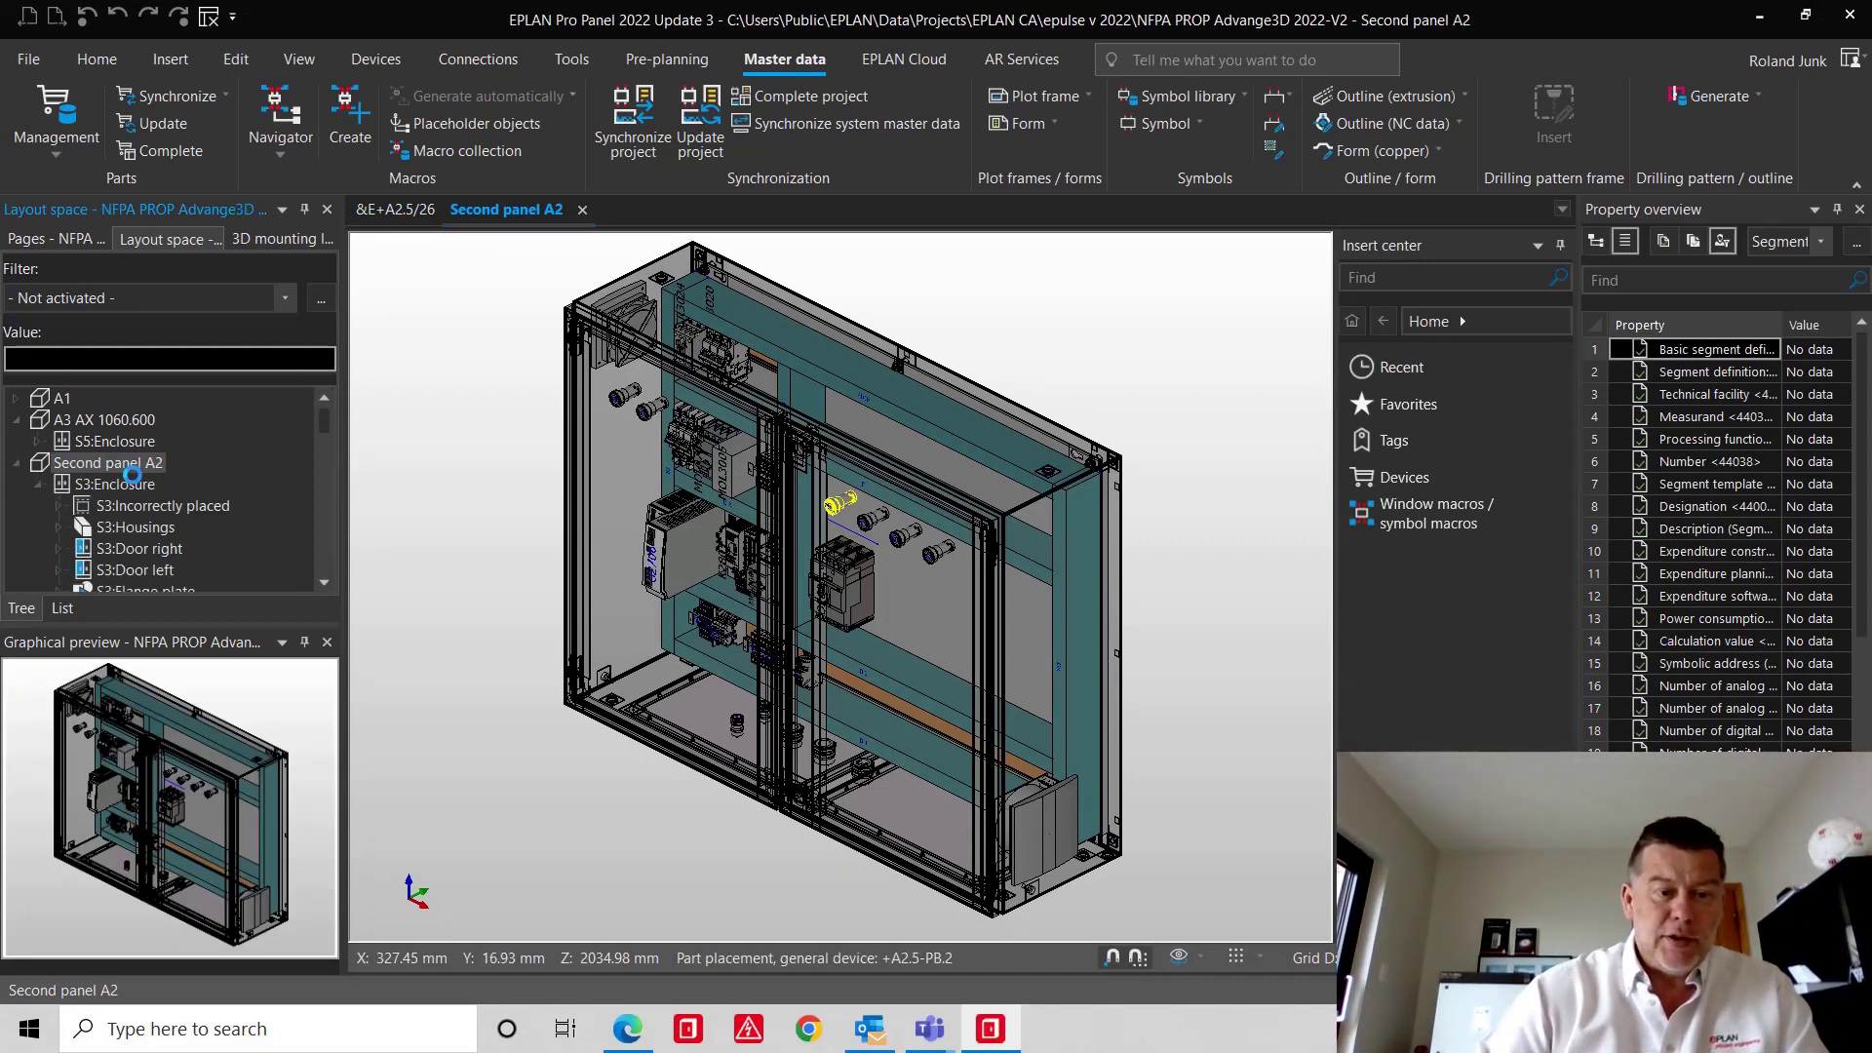
left_click(131, 487)
- Exchange the enclosure for Rittal RIT.1060000 Compact enclosure AX, using mounting variant A
right_click(129, 488)
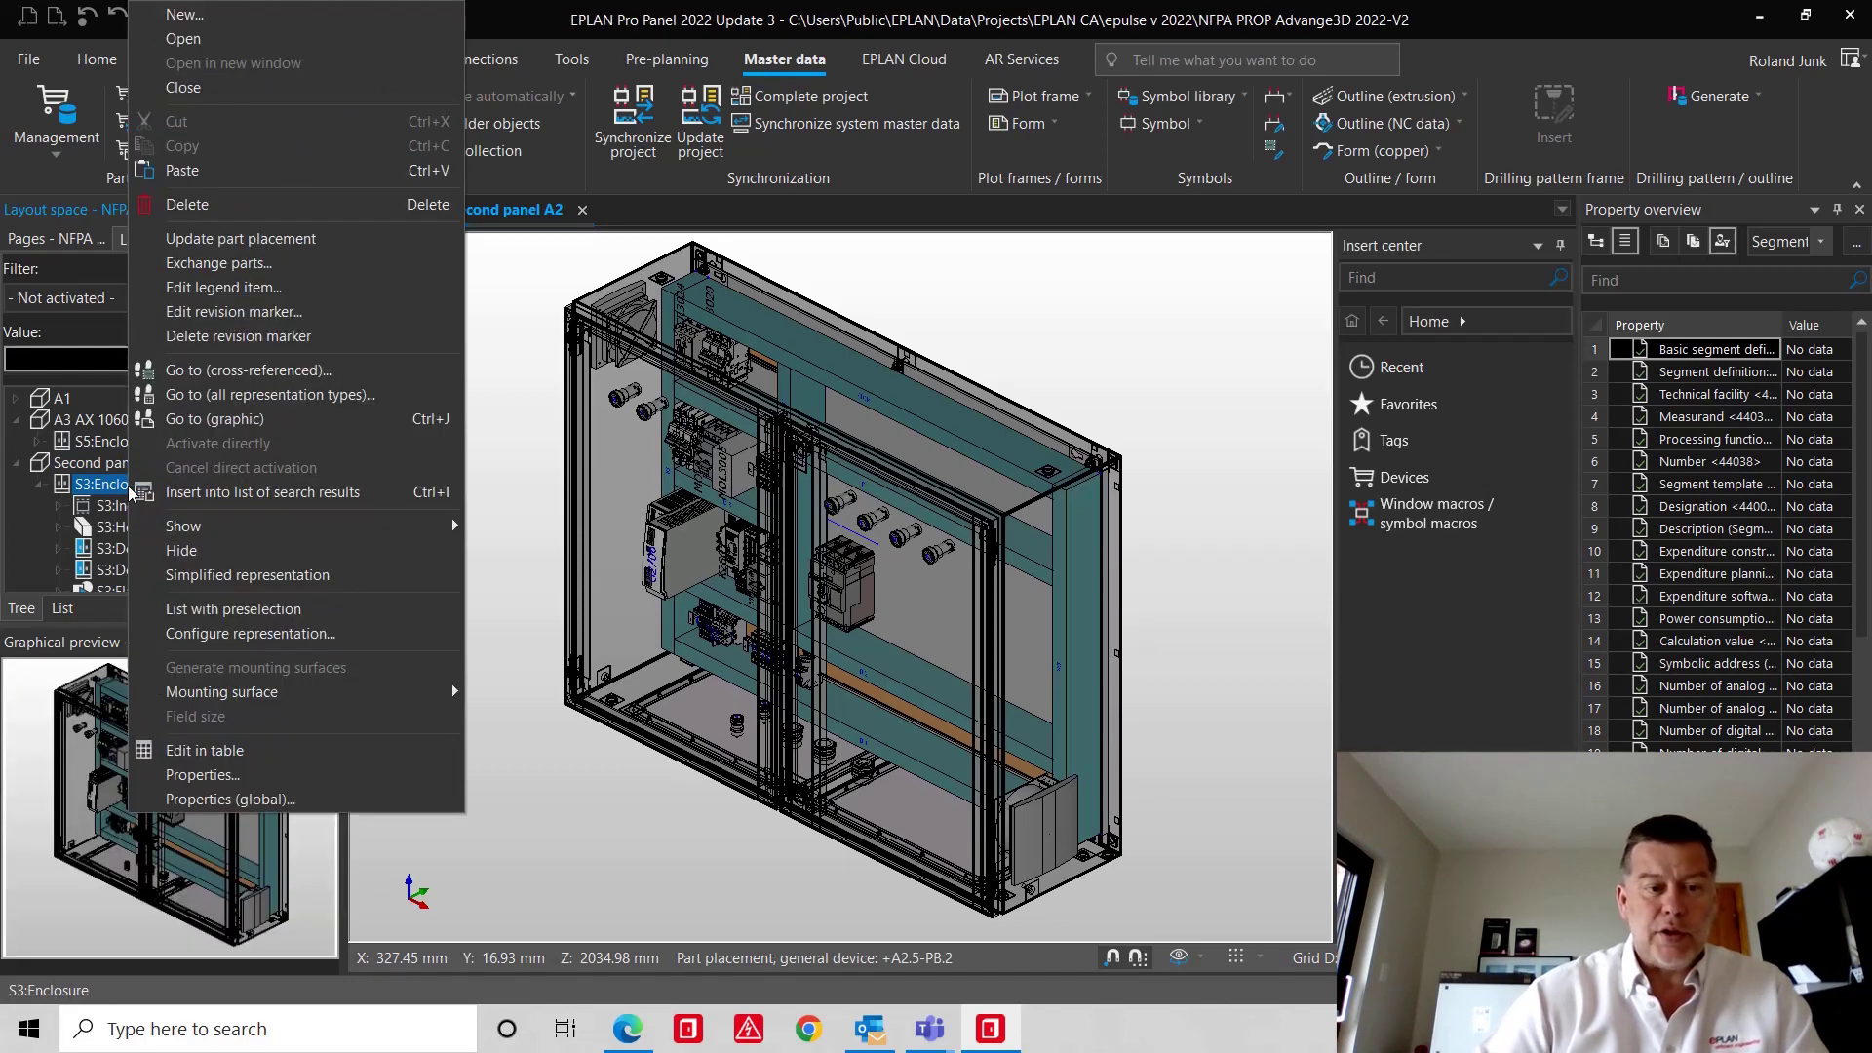
left_click(260, 265)
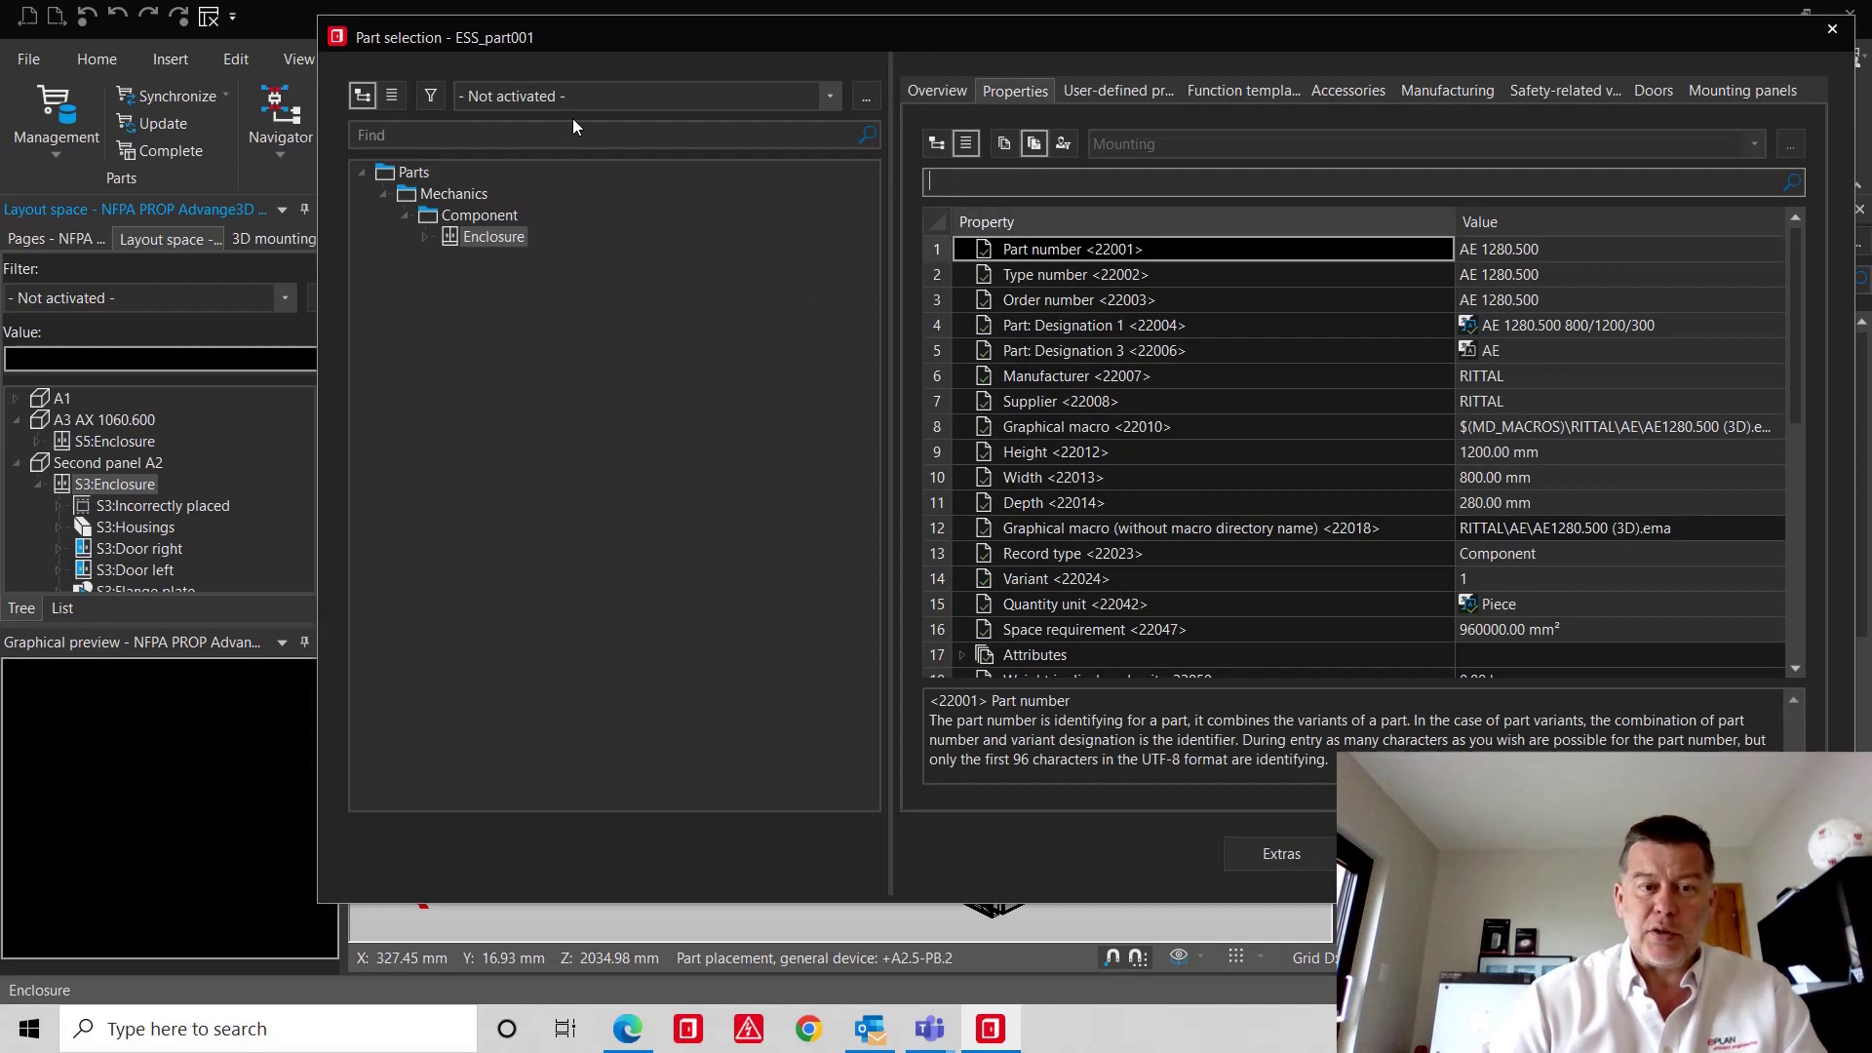
left_click(565, 134)
type("1")
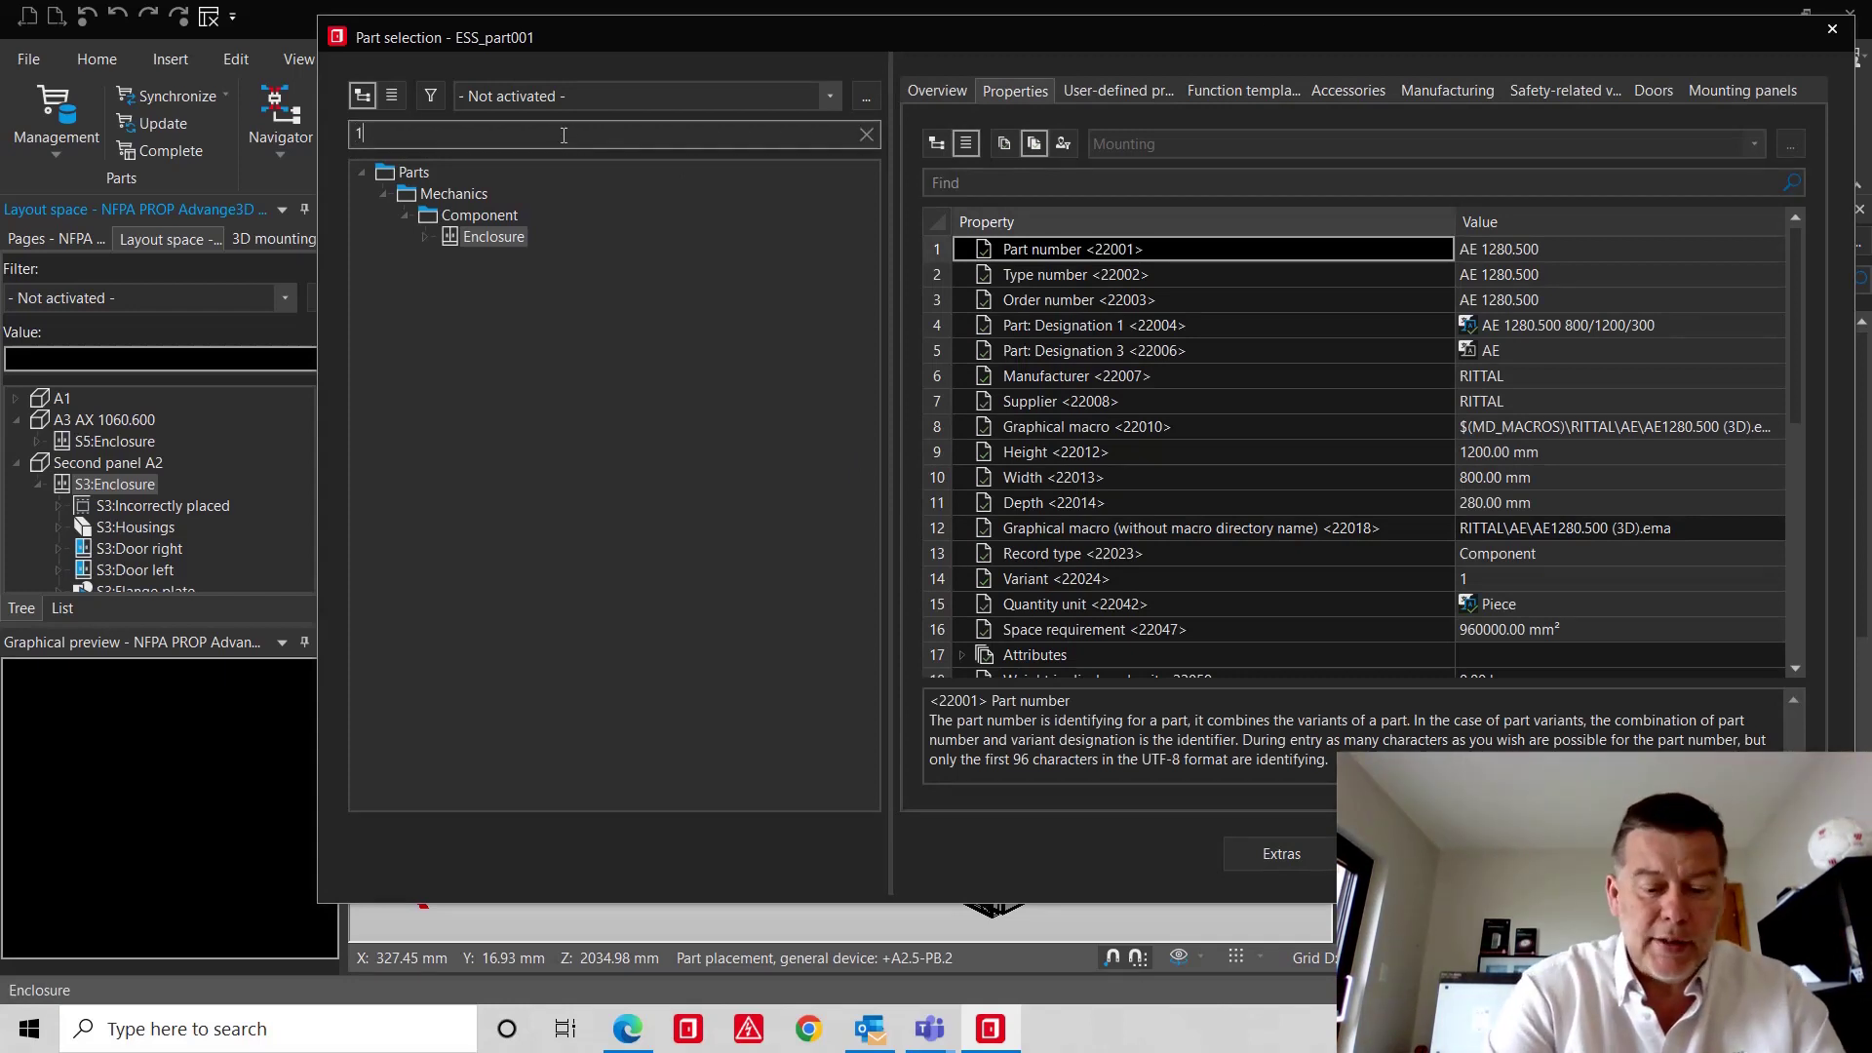
type("060")
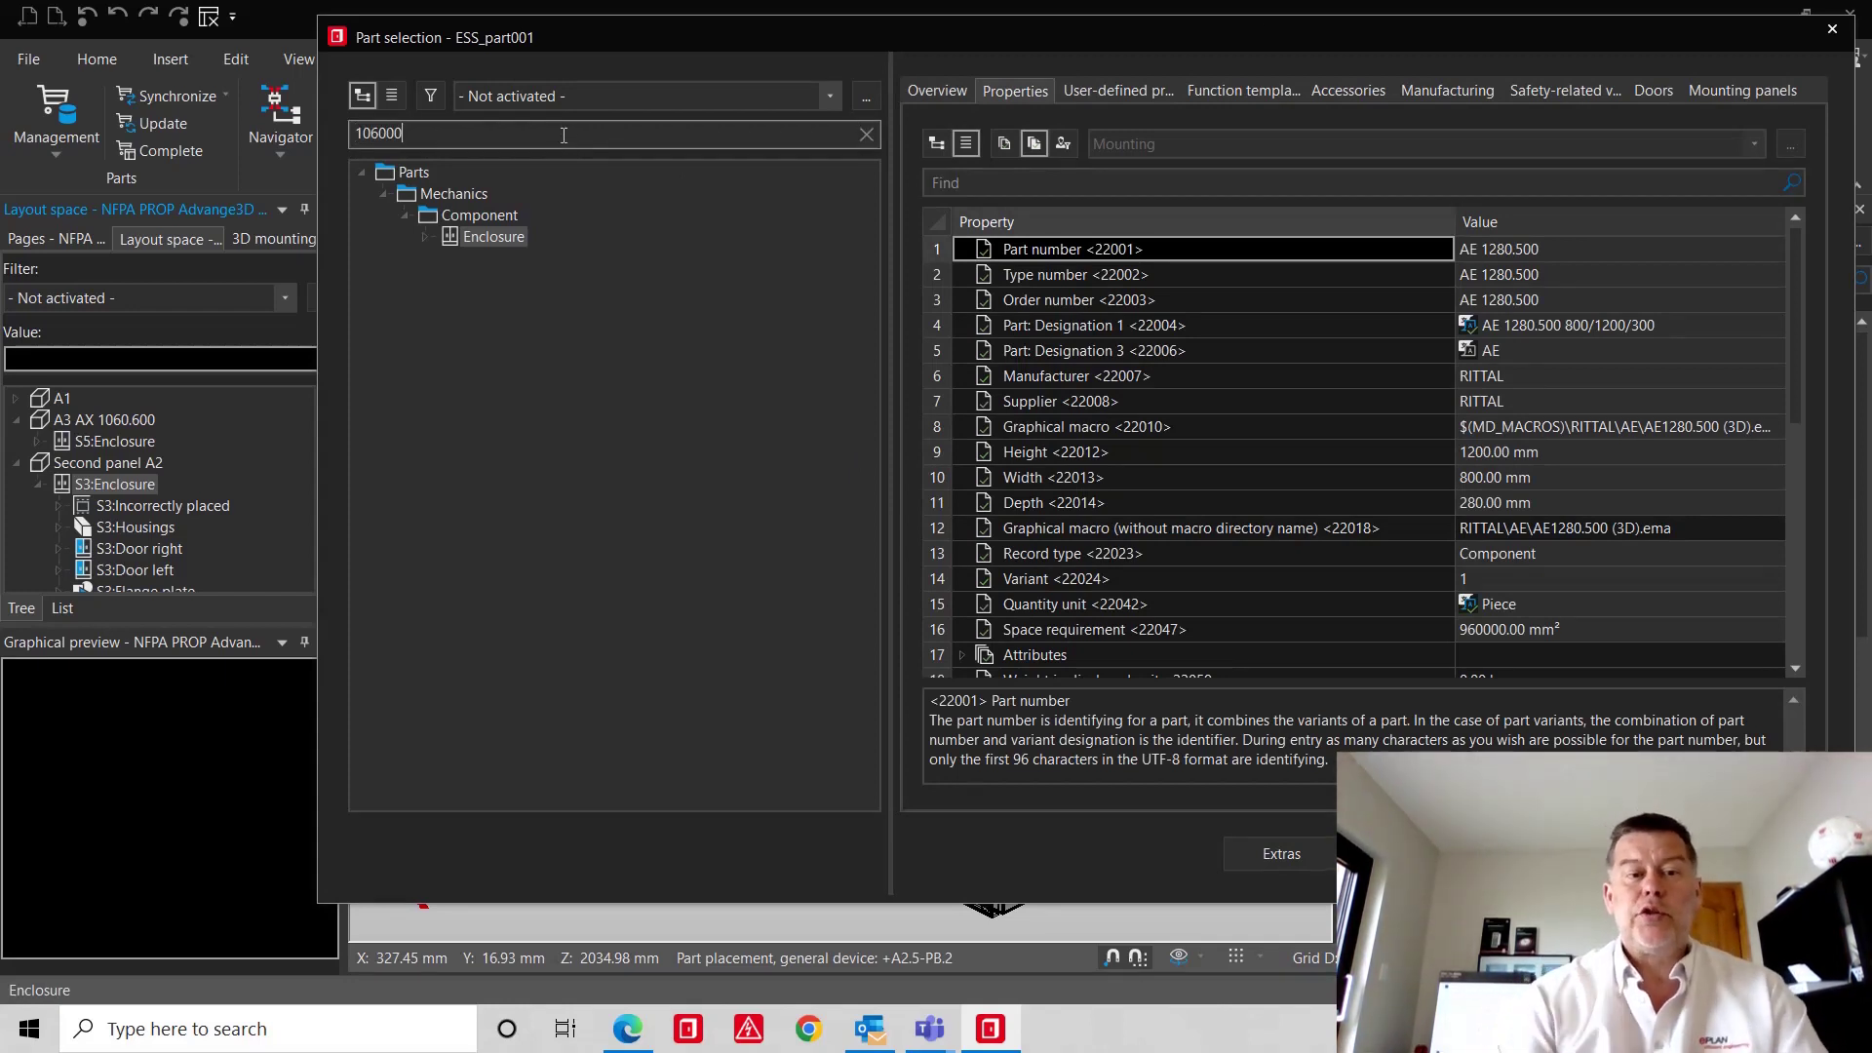
type("00")
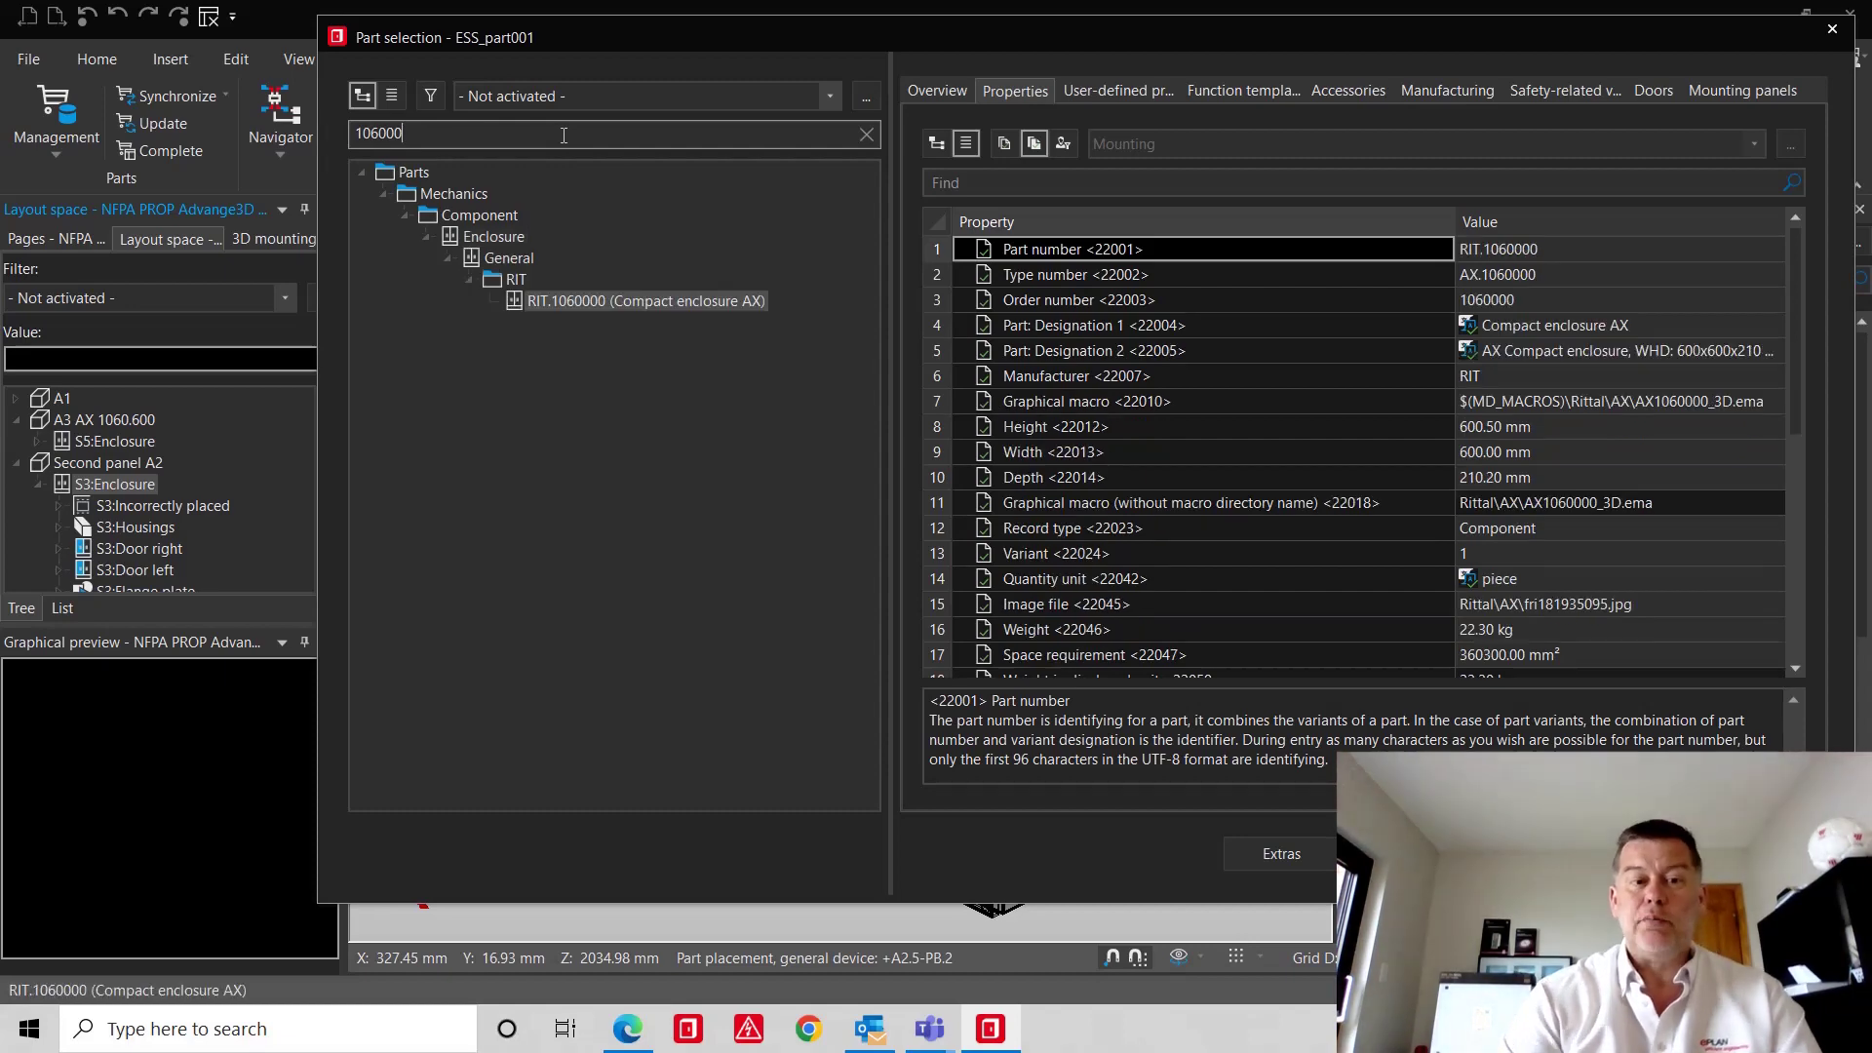
left_click(635, 302)
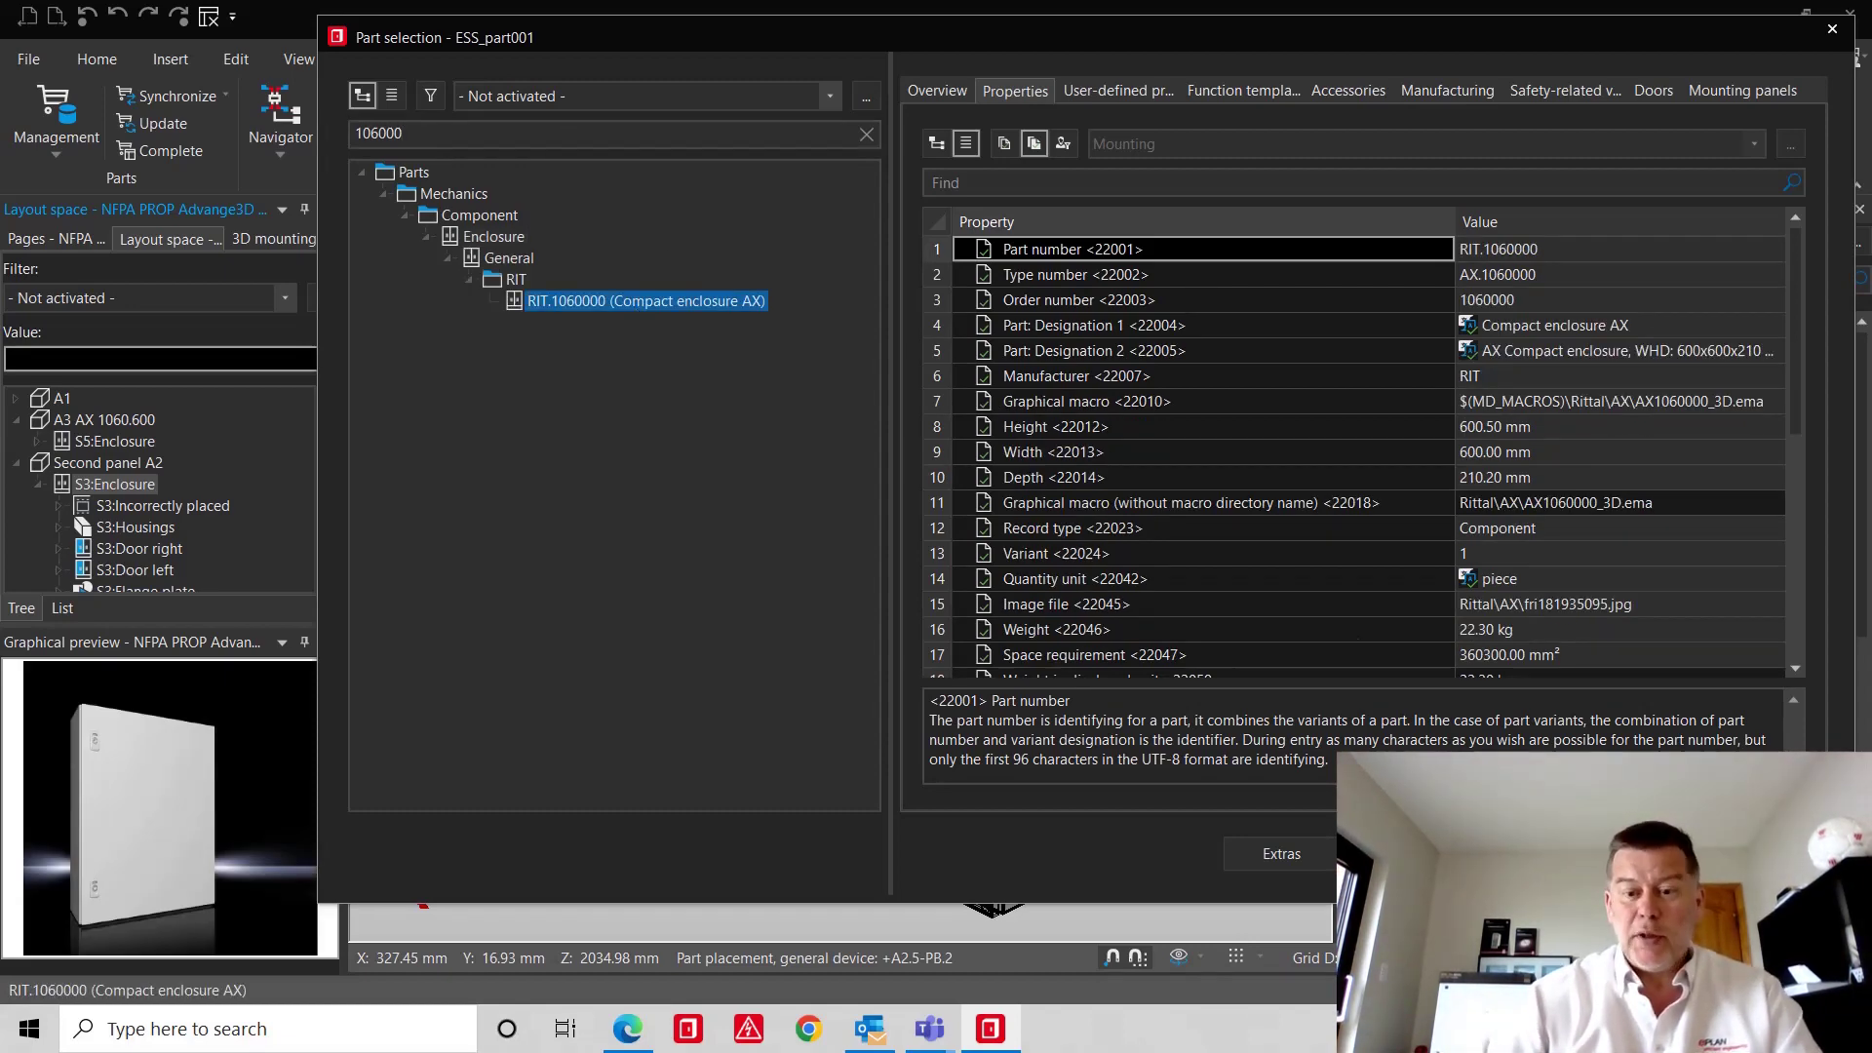
key("Return")
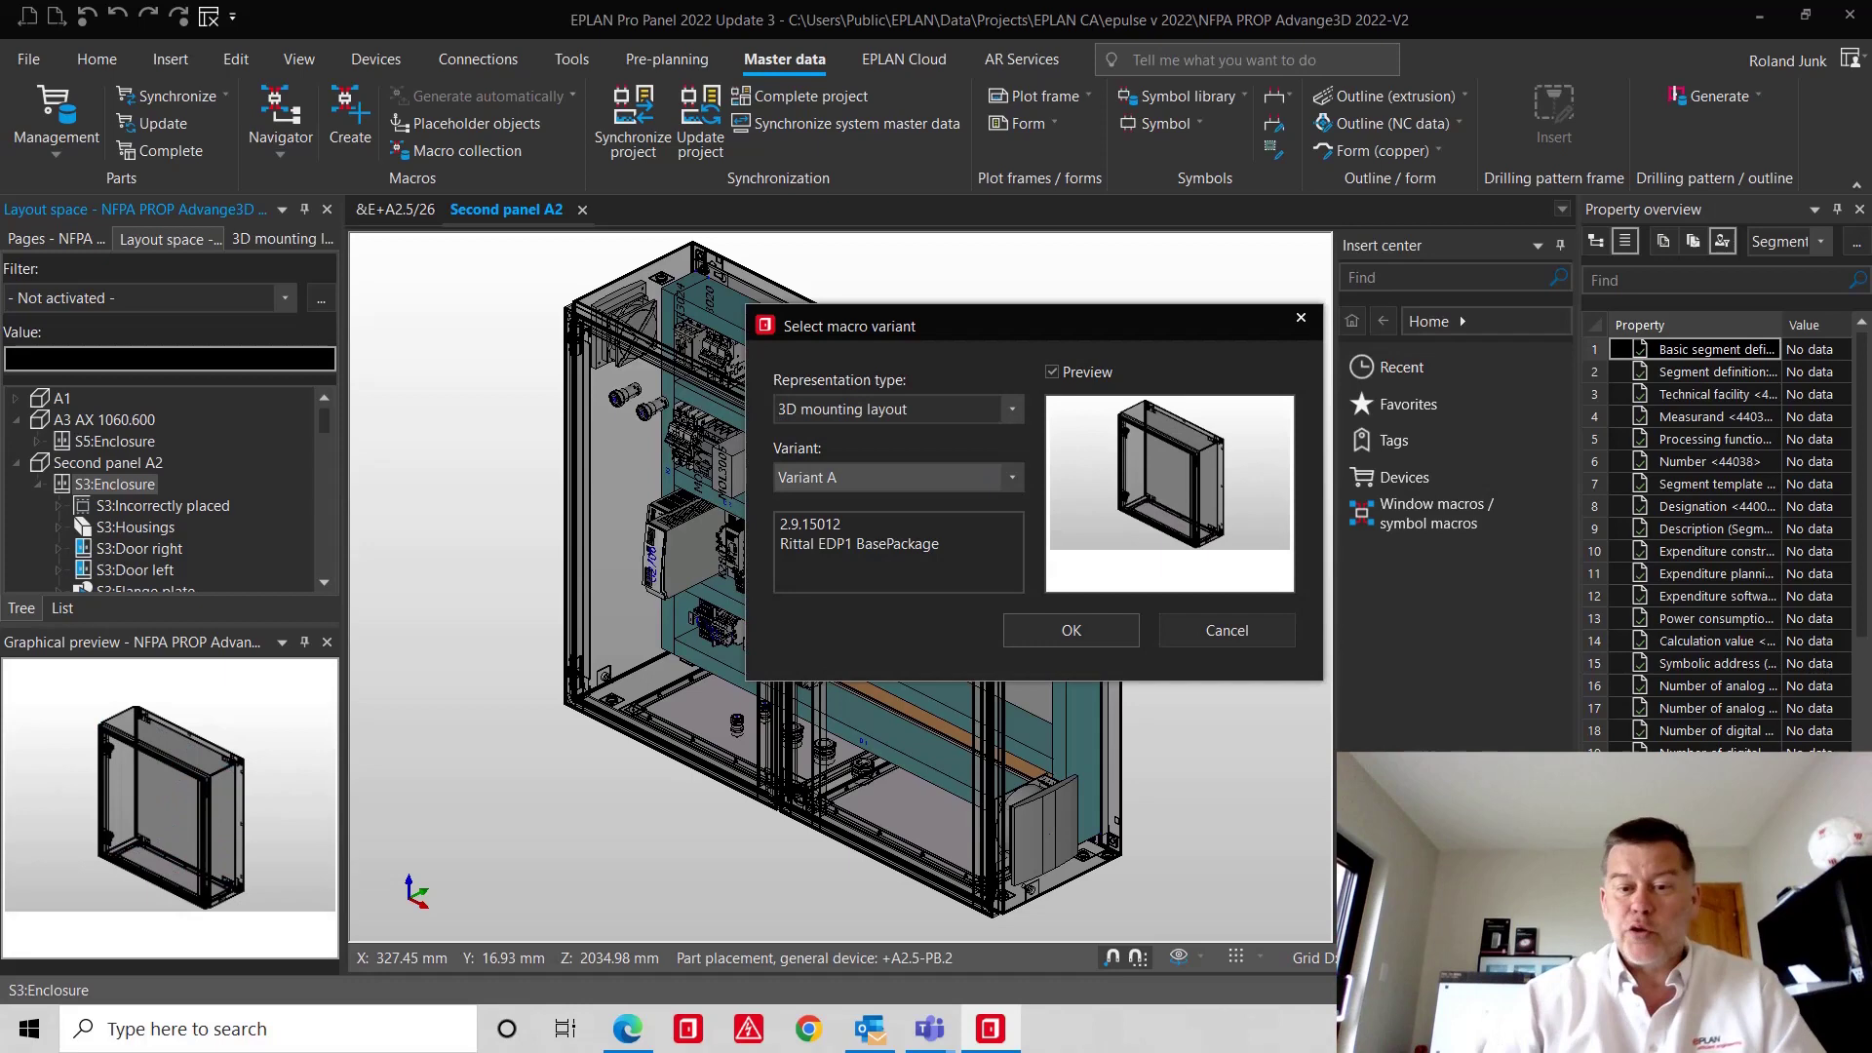
left_click(1099, 629)
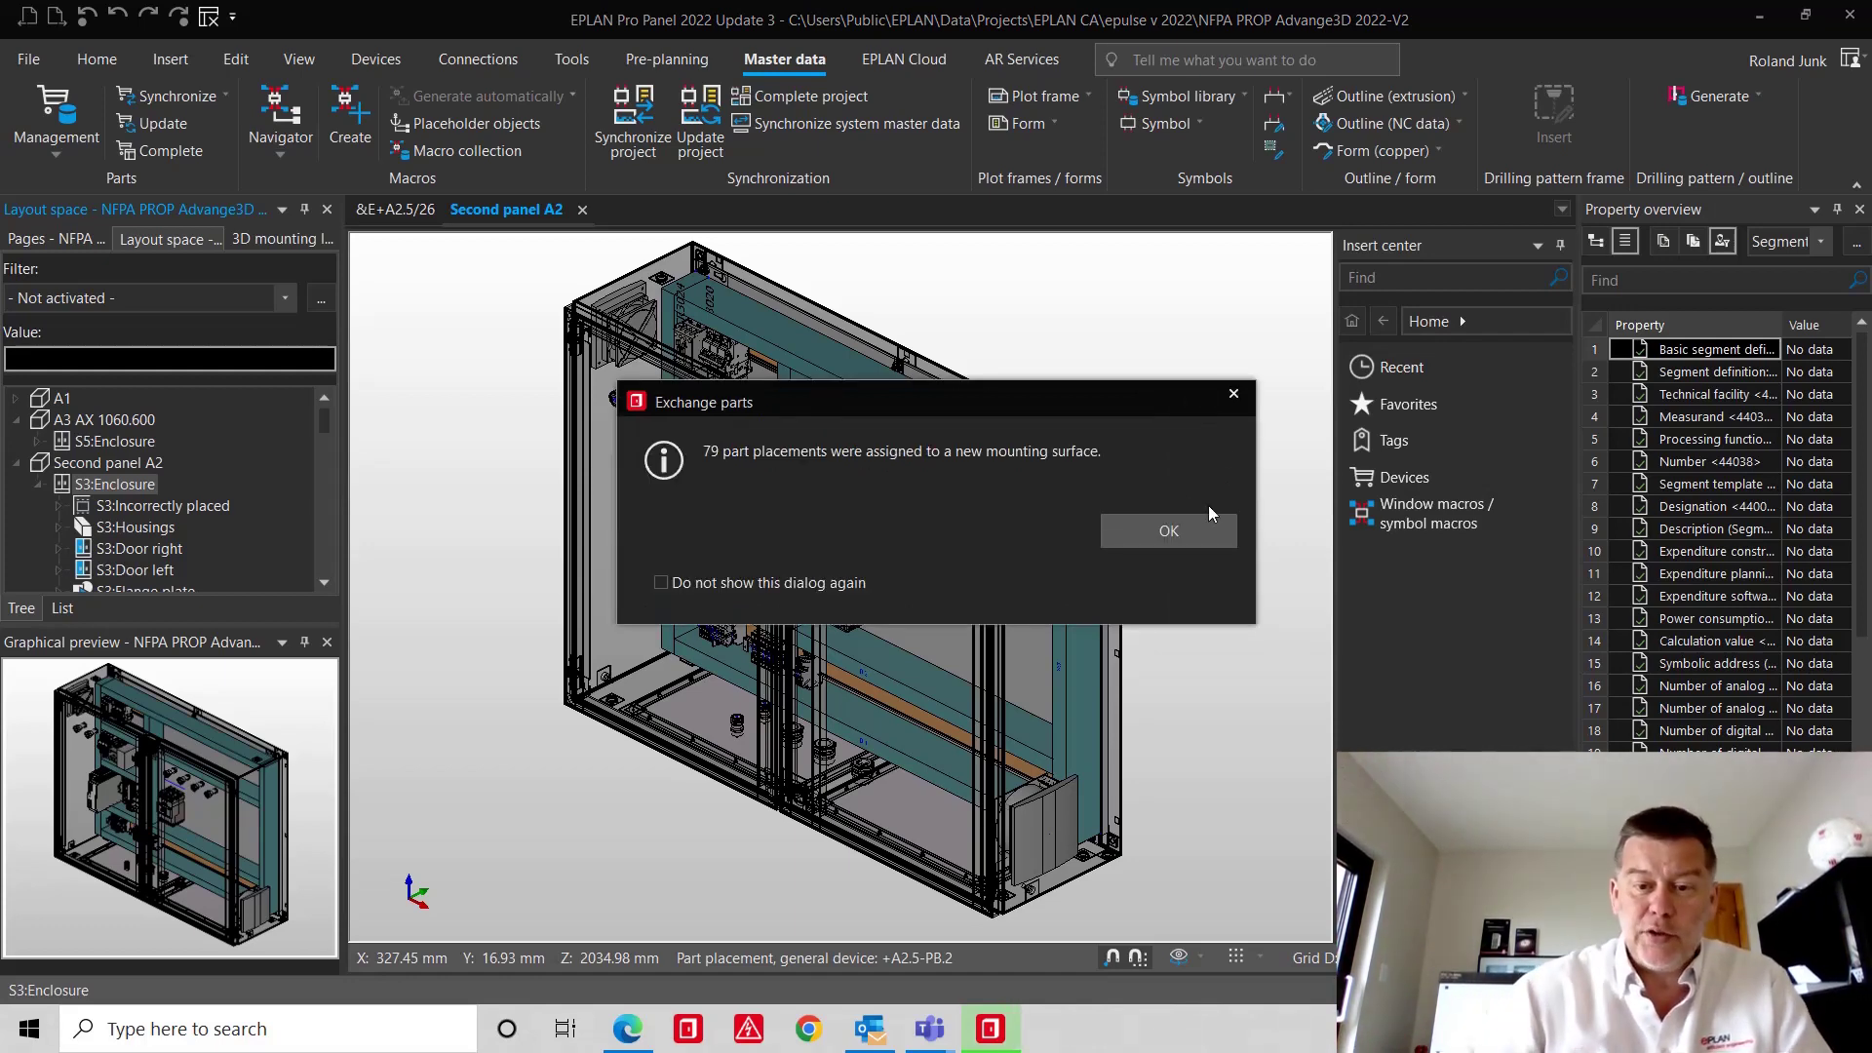
left_click(1185, 528)
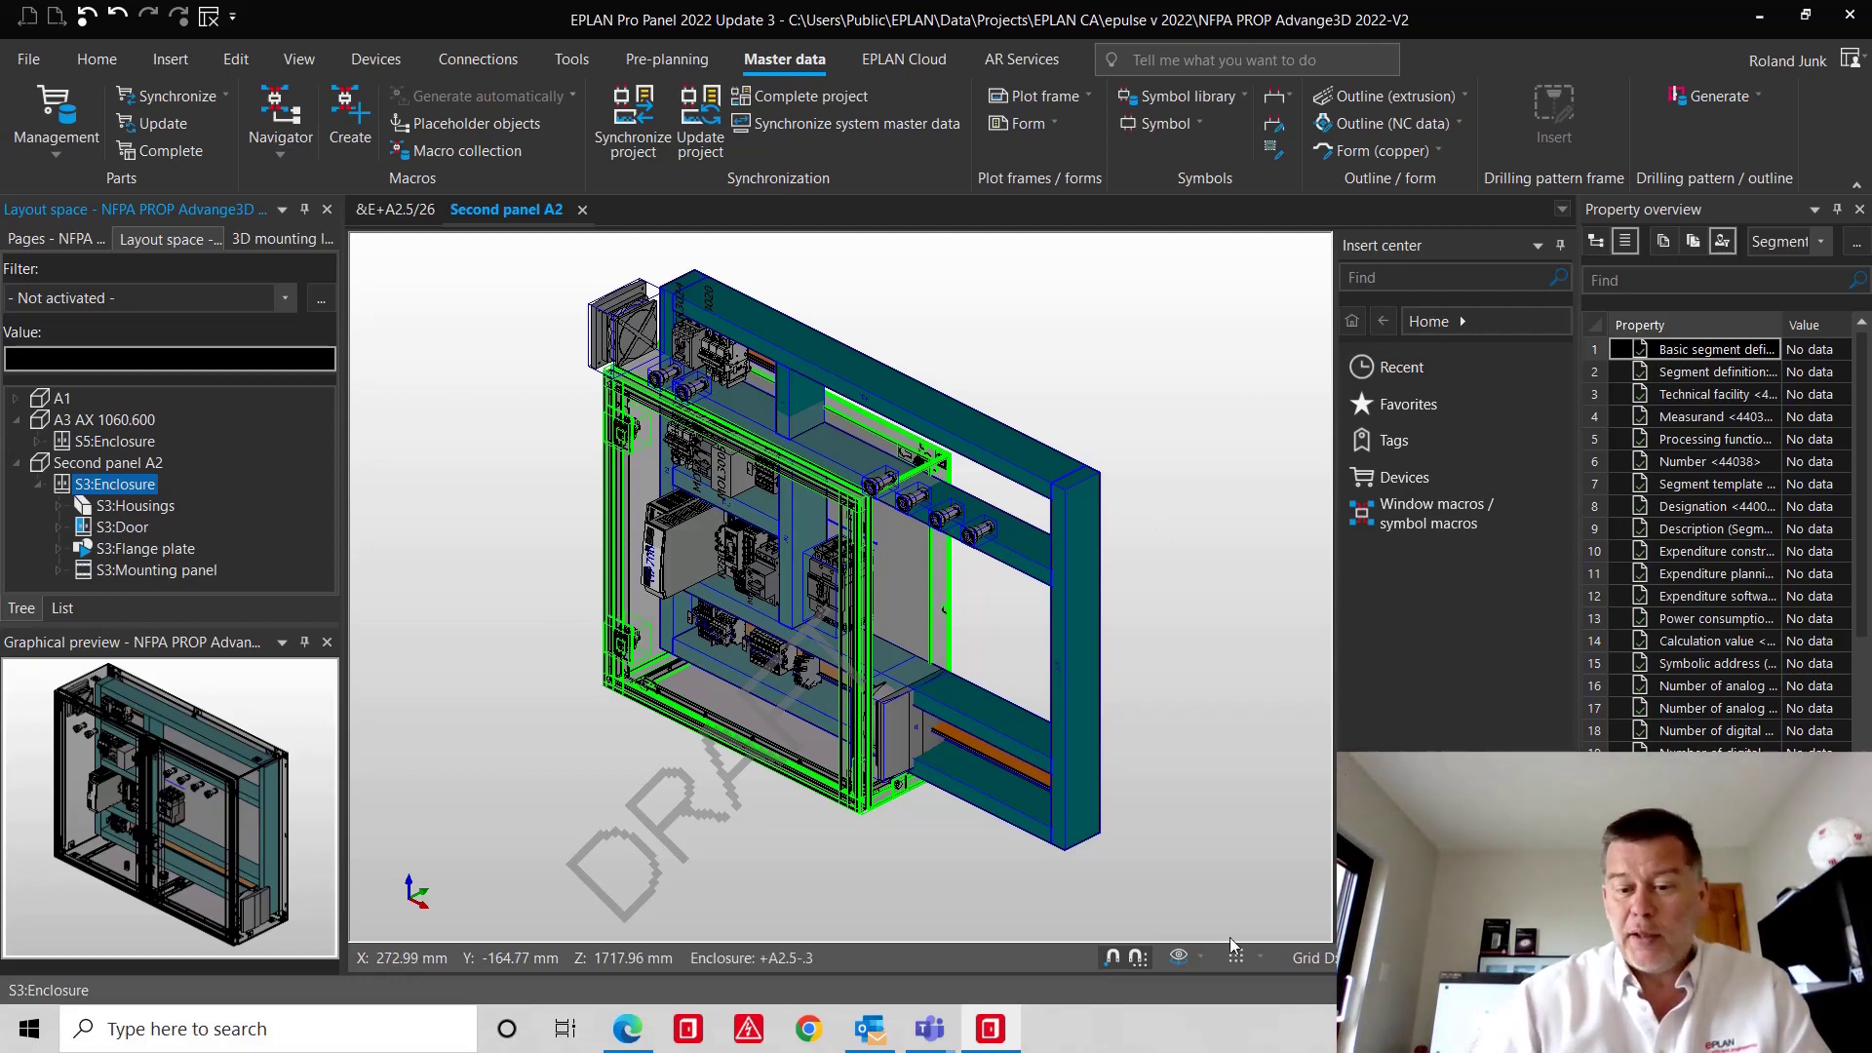
- Switch the A2 panel to the front 3D viewpoint
left_click(1201, 962)
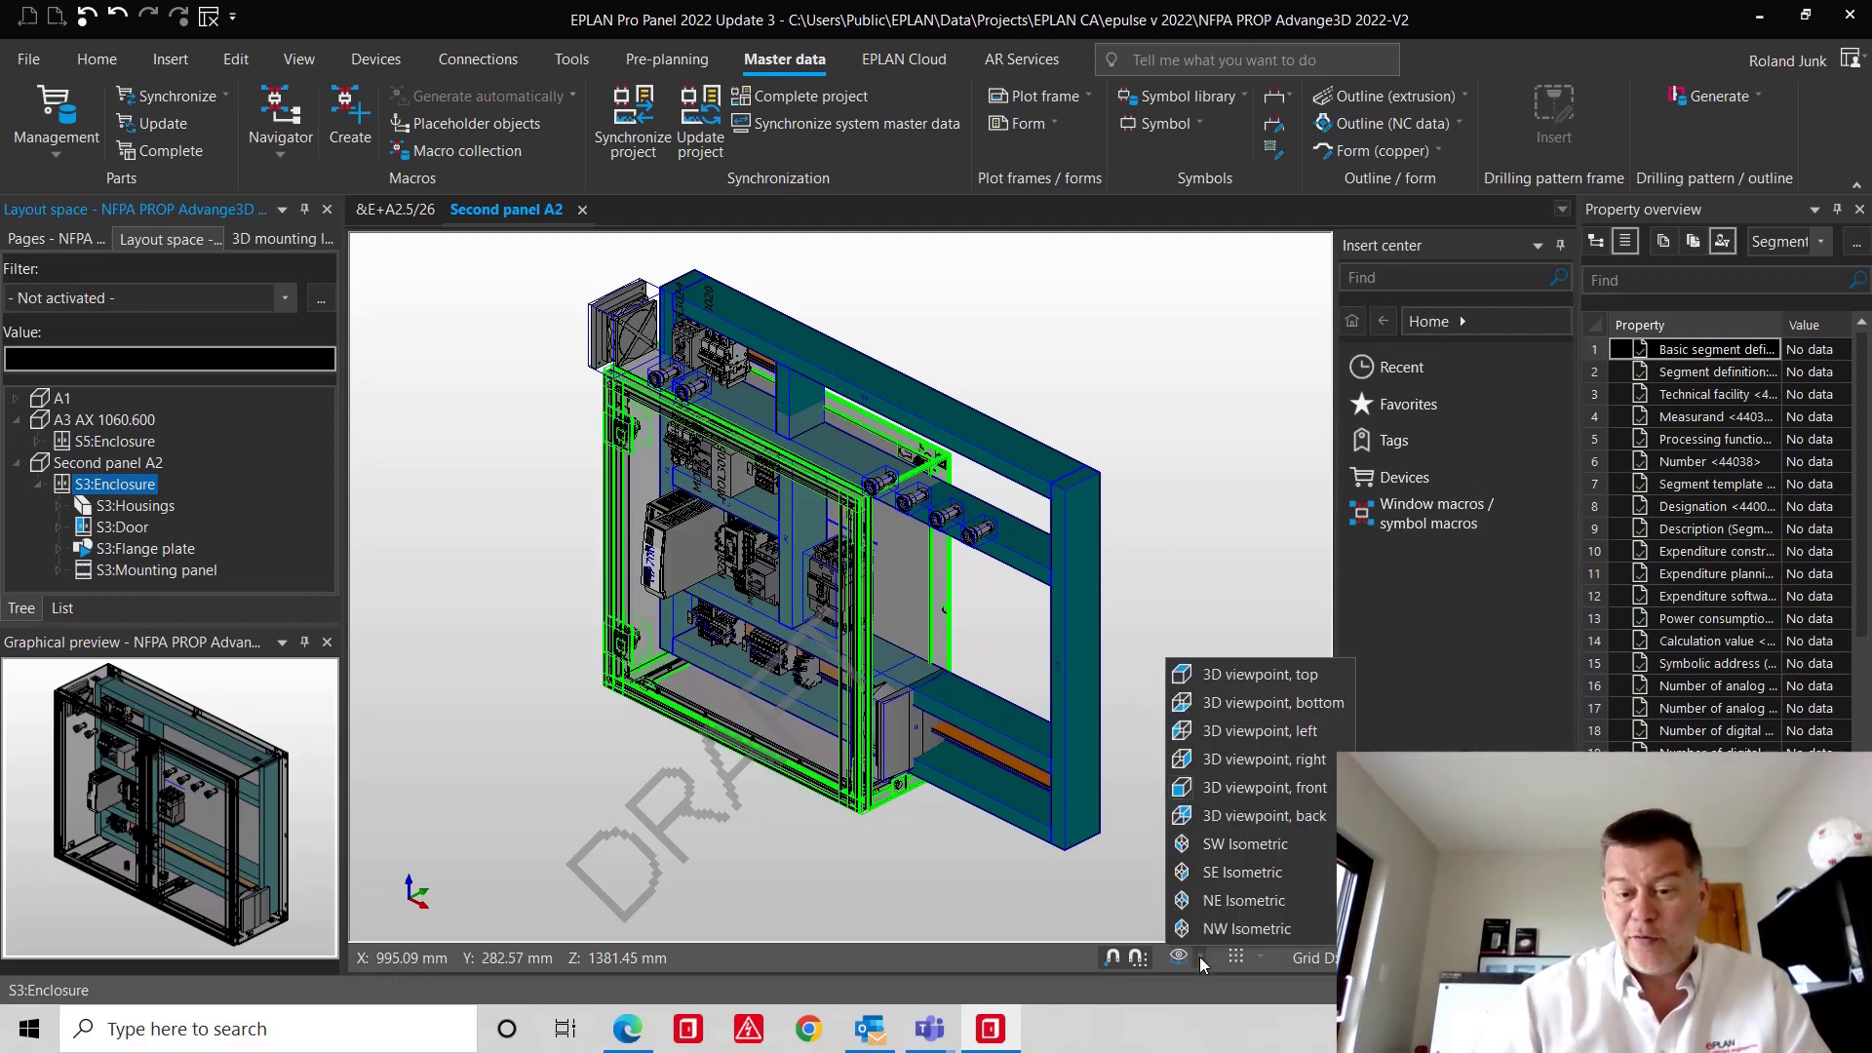
left_click(1268, 790)
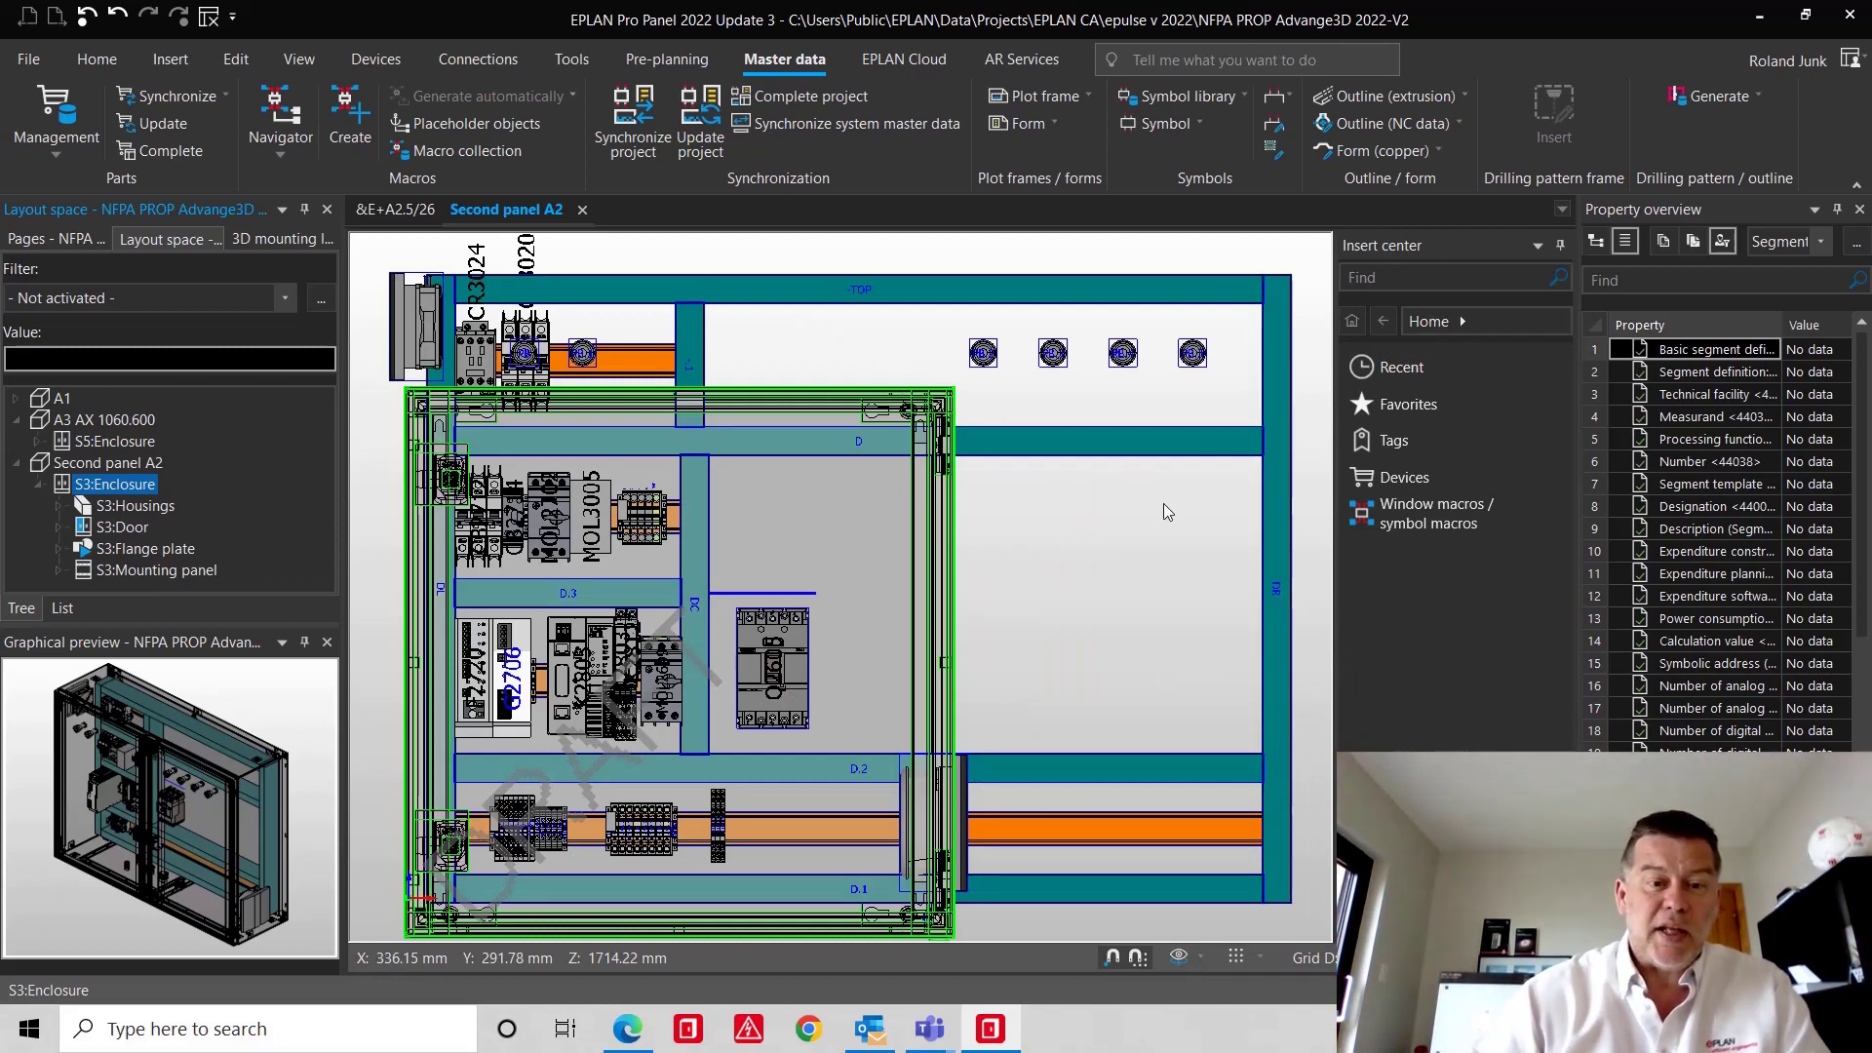
scroll(1163, 503, "down", 1)
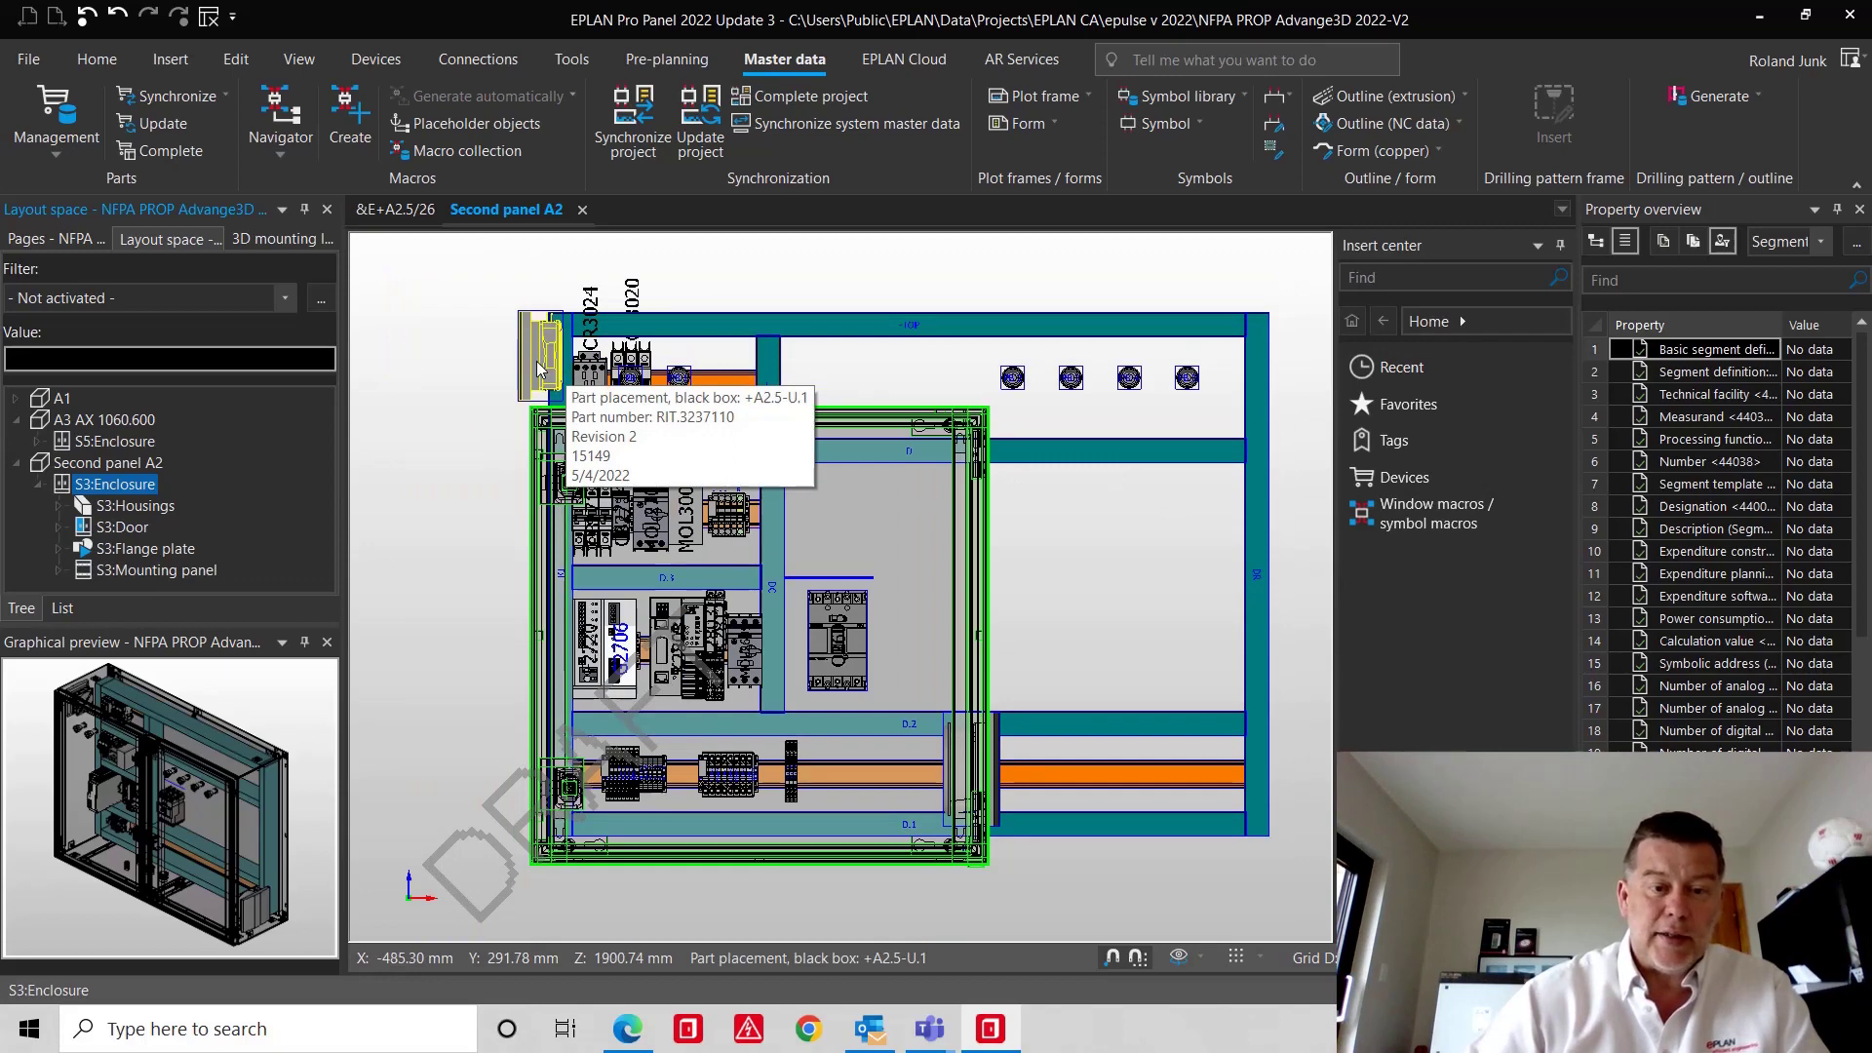
- Delete the top-left fan unit +A2.5-U.1 from the layout
left_click(540, 370)
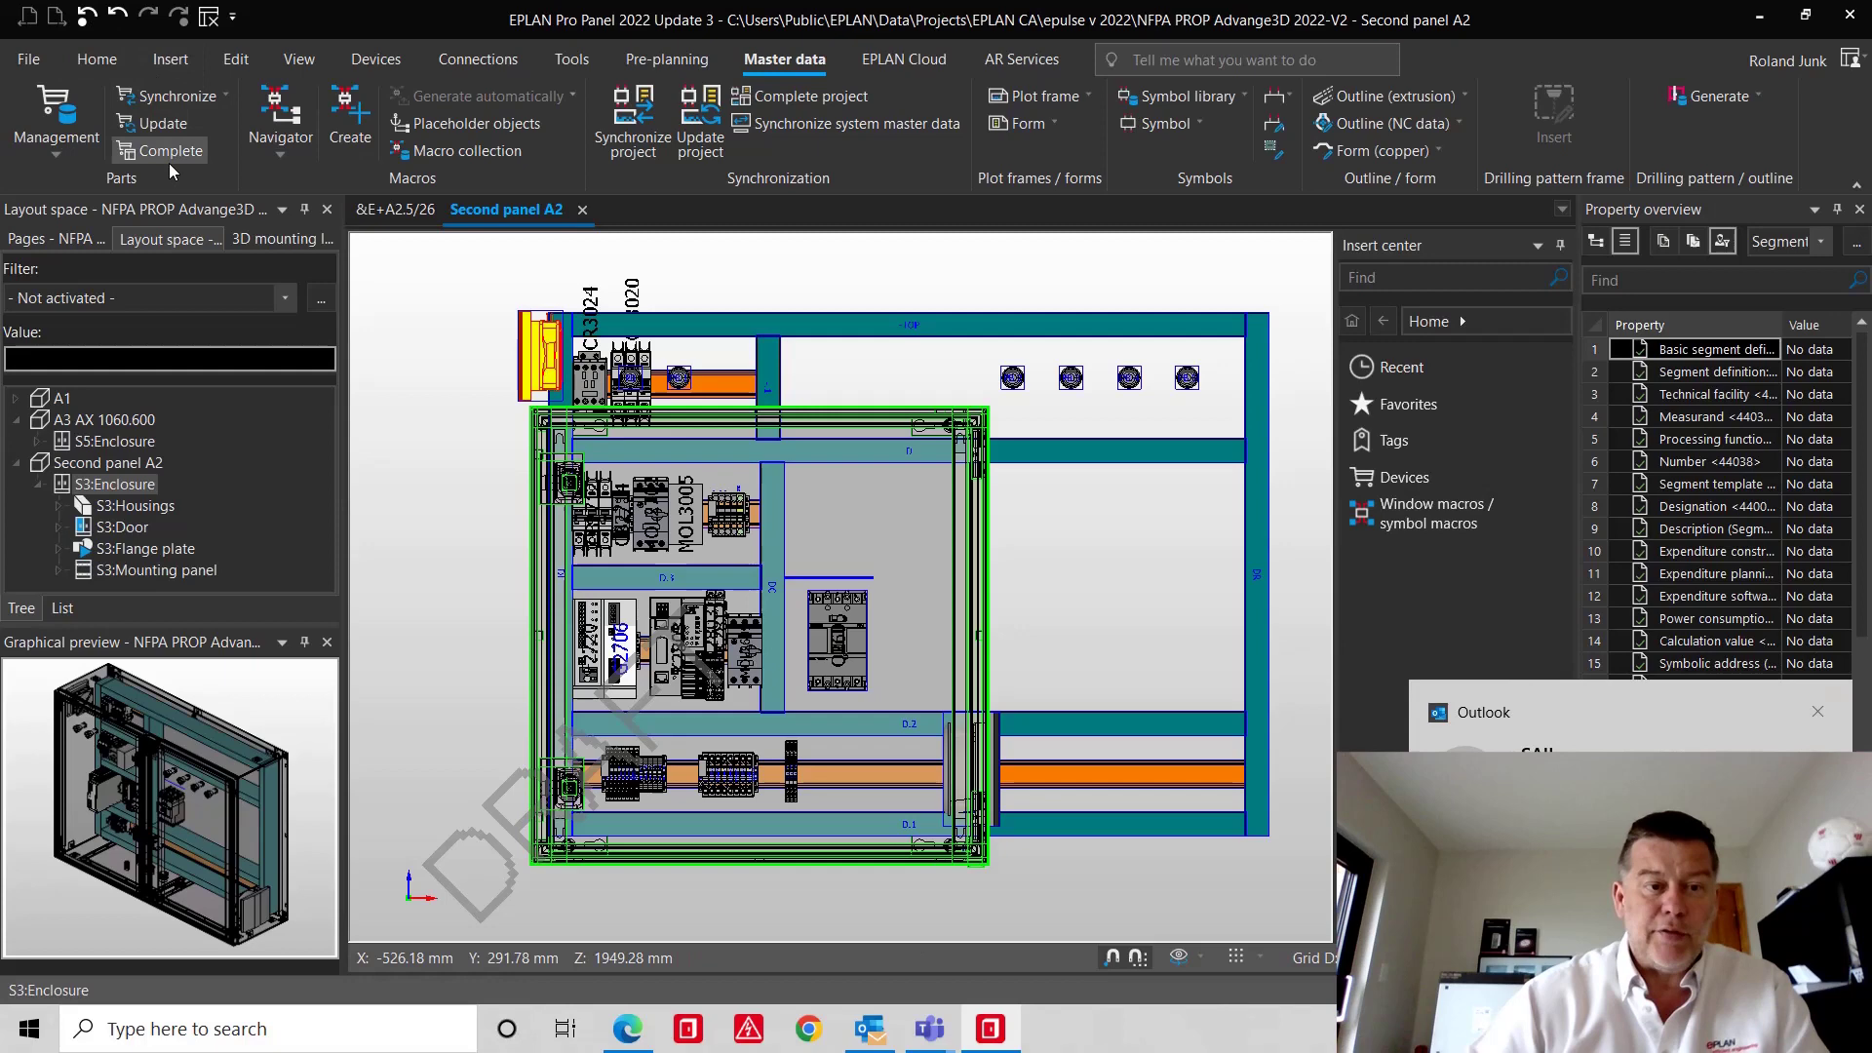
left_click(238, 61)
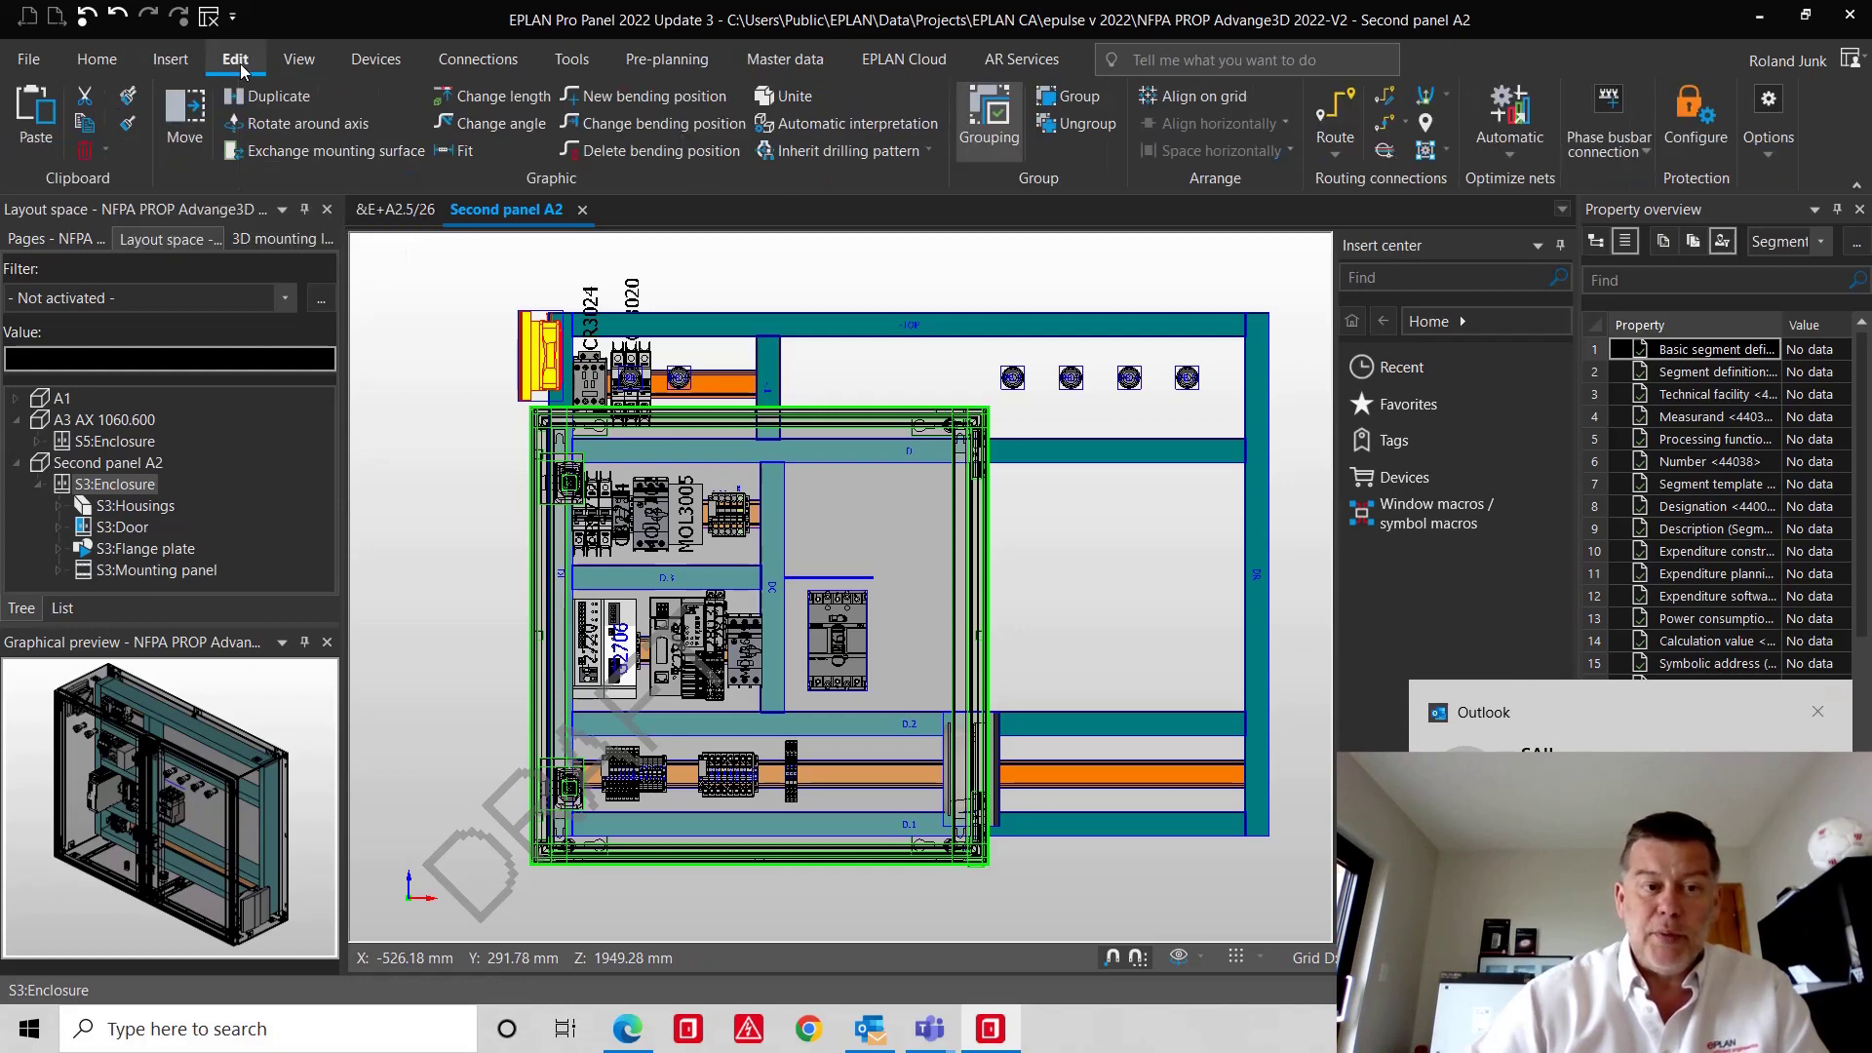
left_click(83, 155)
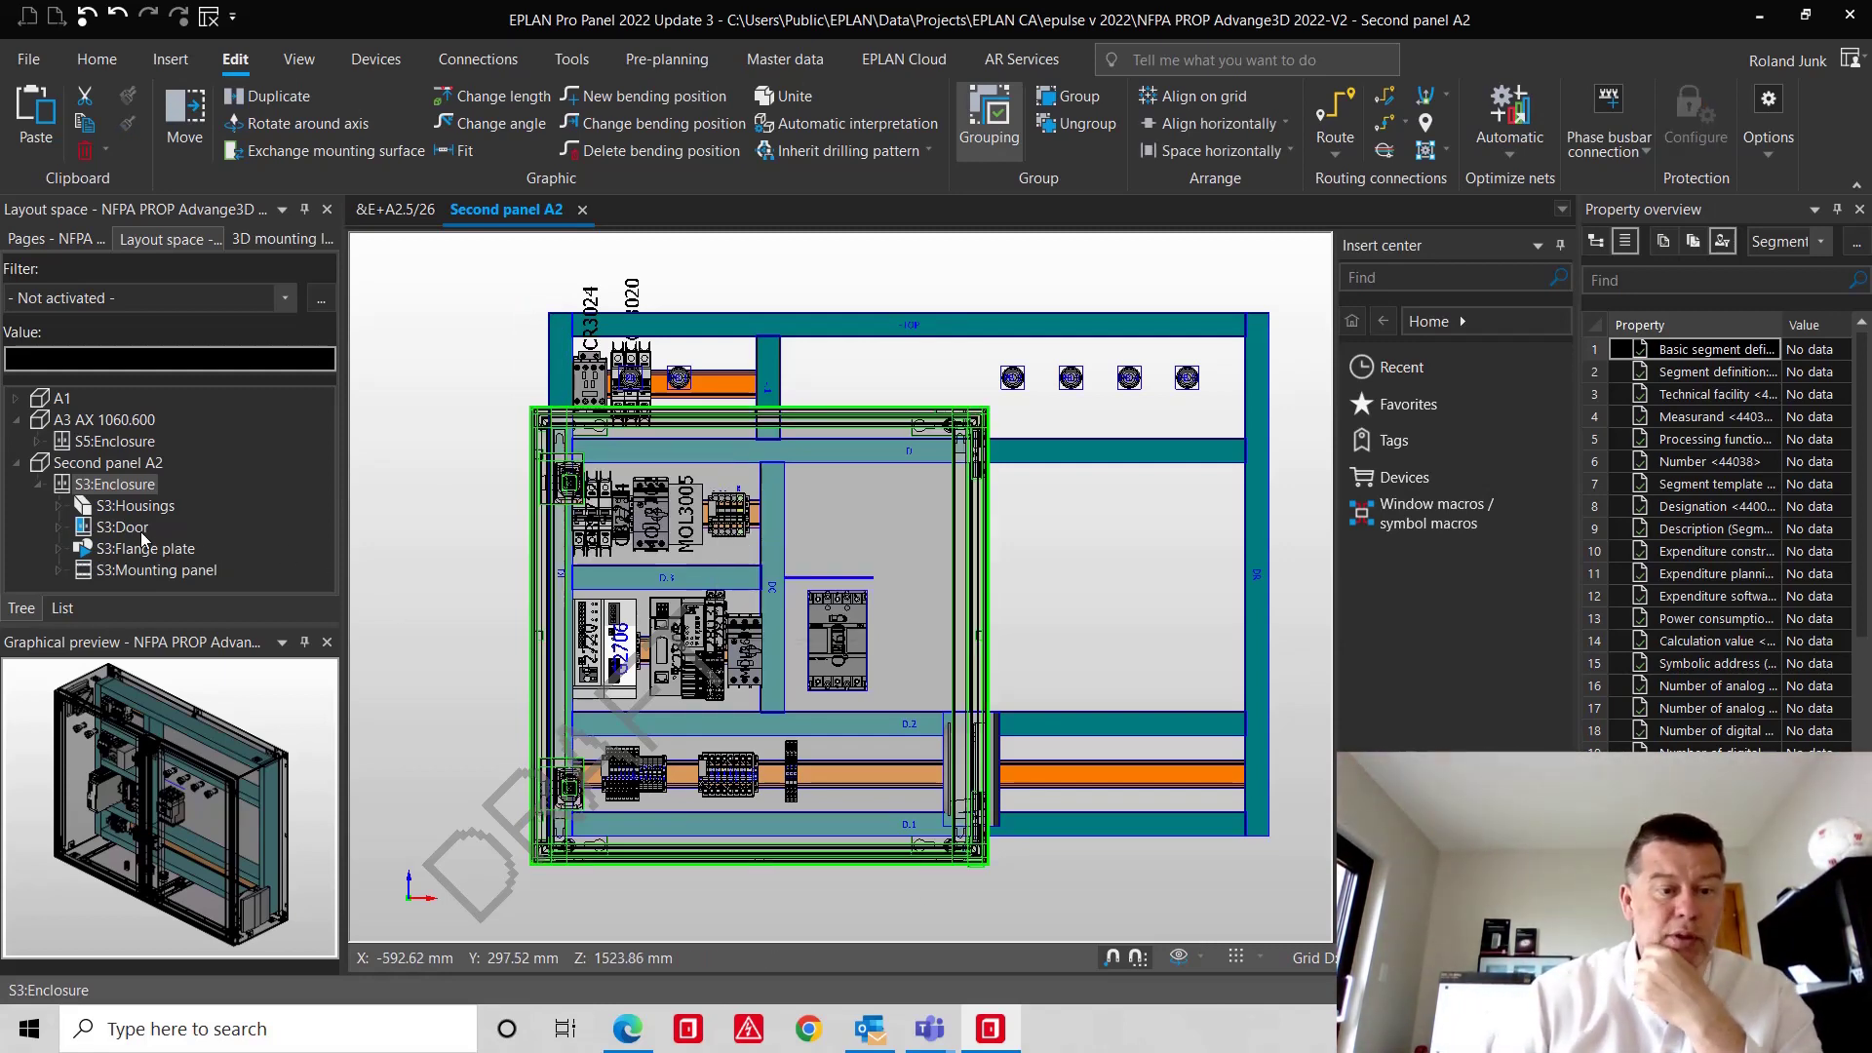
- Open S3:Mounting panel on its own and view it from the front
double_click(156, 570)
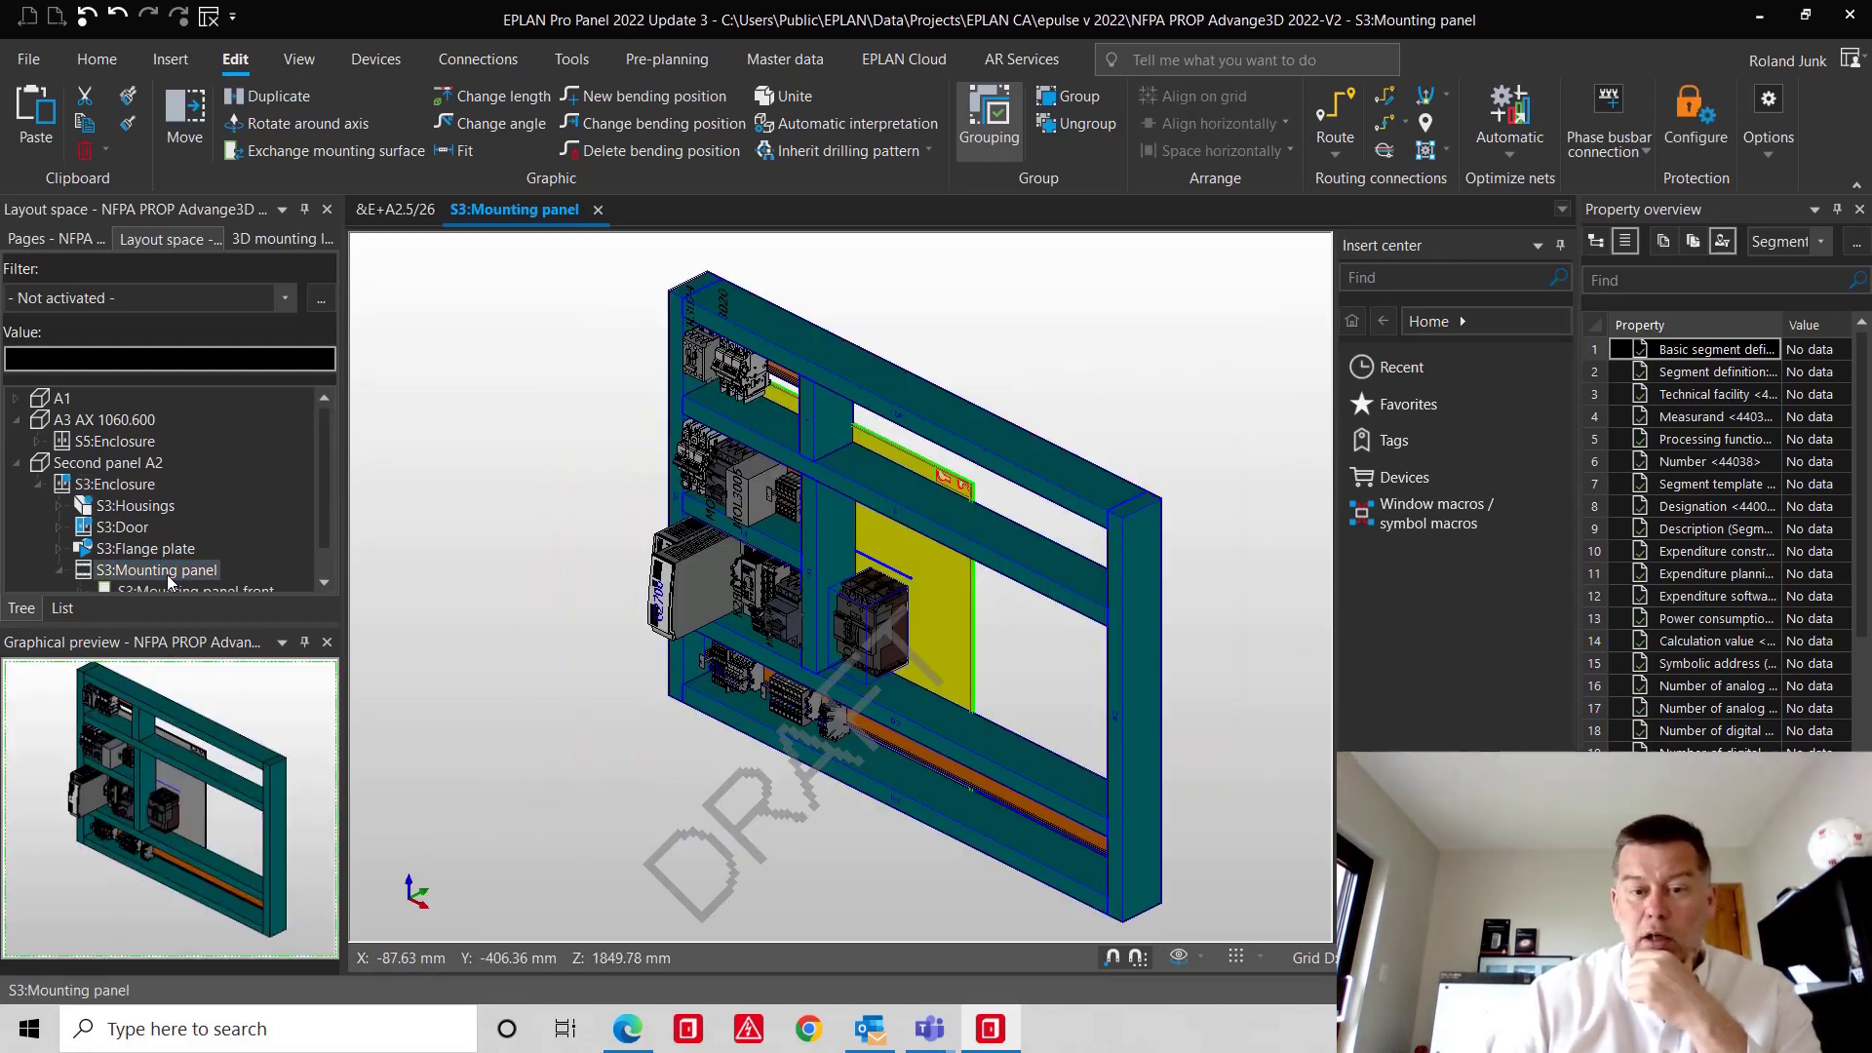
left_click(1199, 957)
left_click(1254, 804)
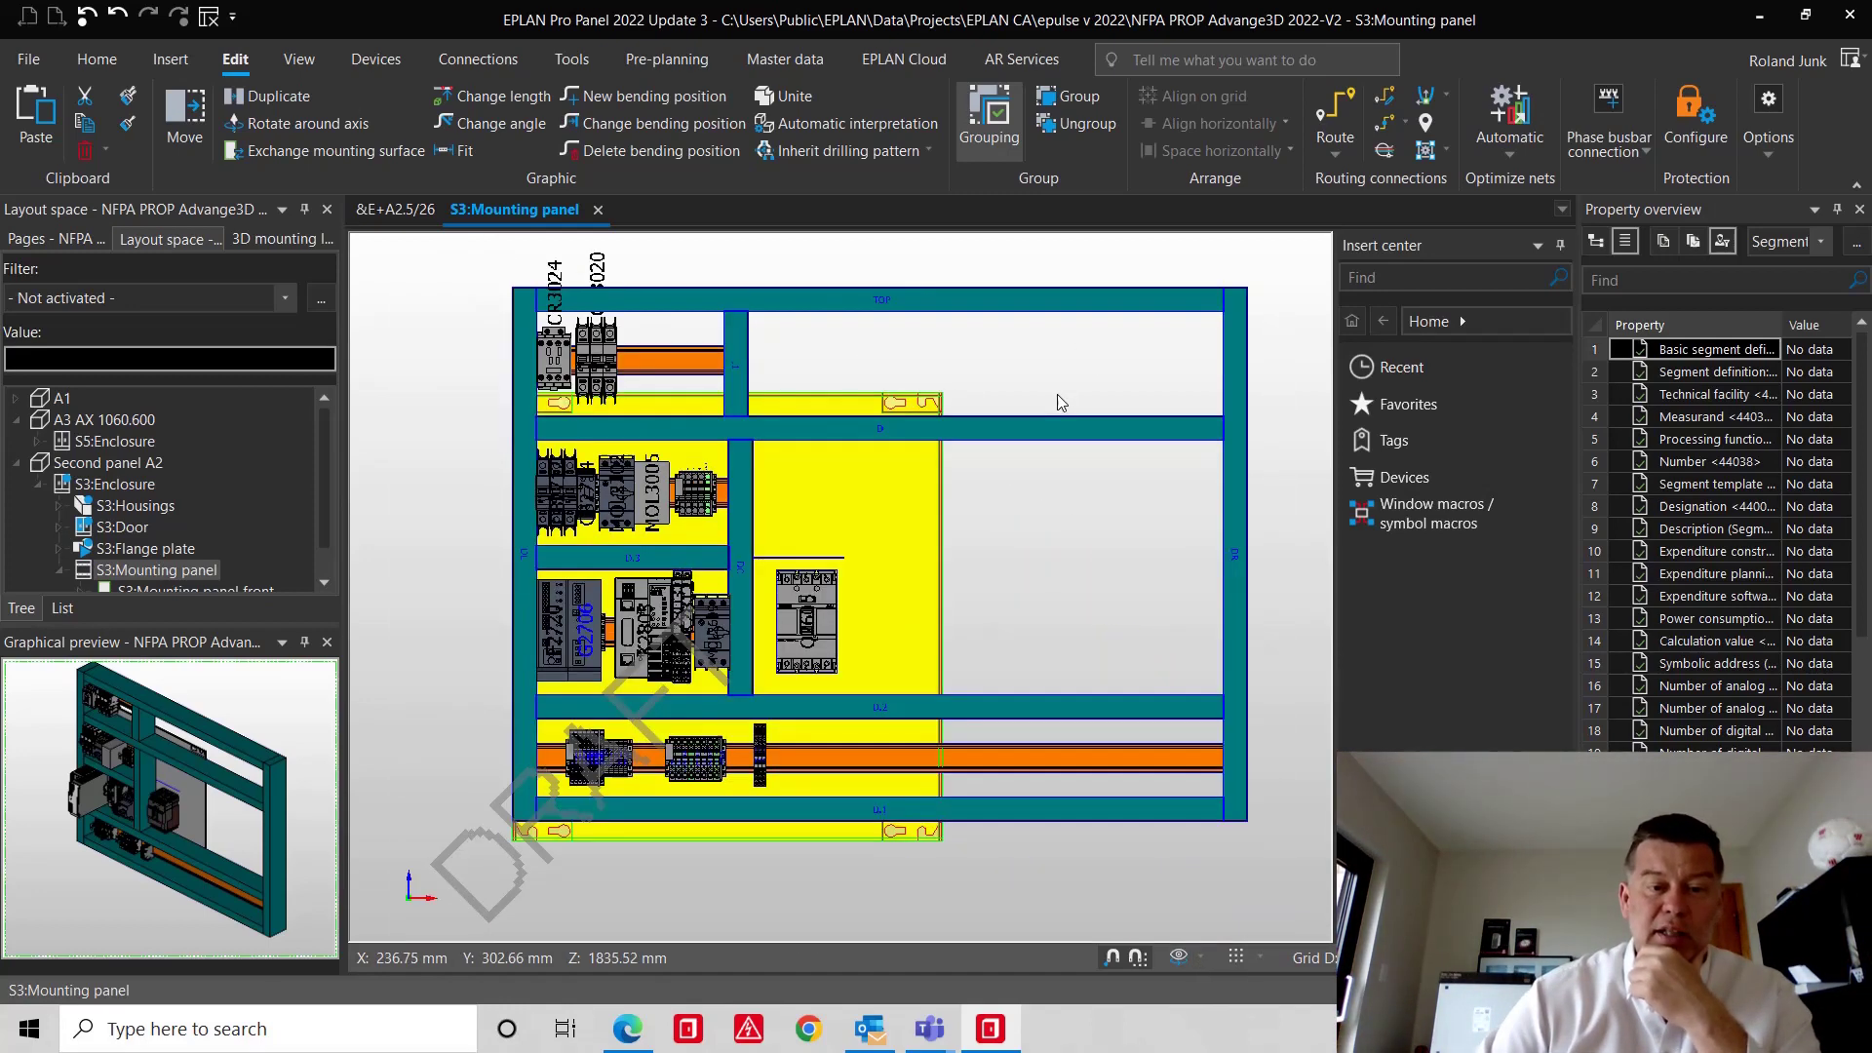
scroll(1081, 352, "down", 1)
scroll(799, 751, "up", 1)
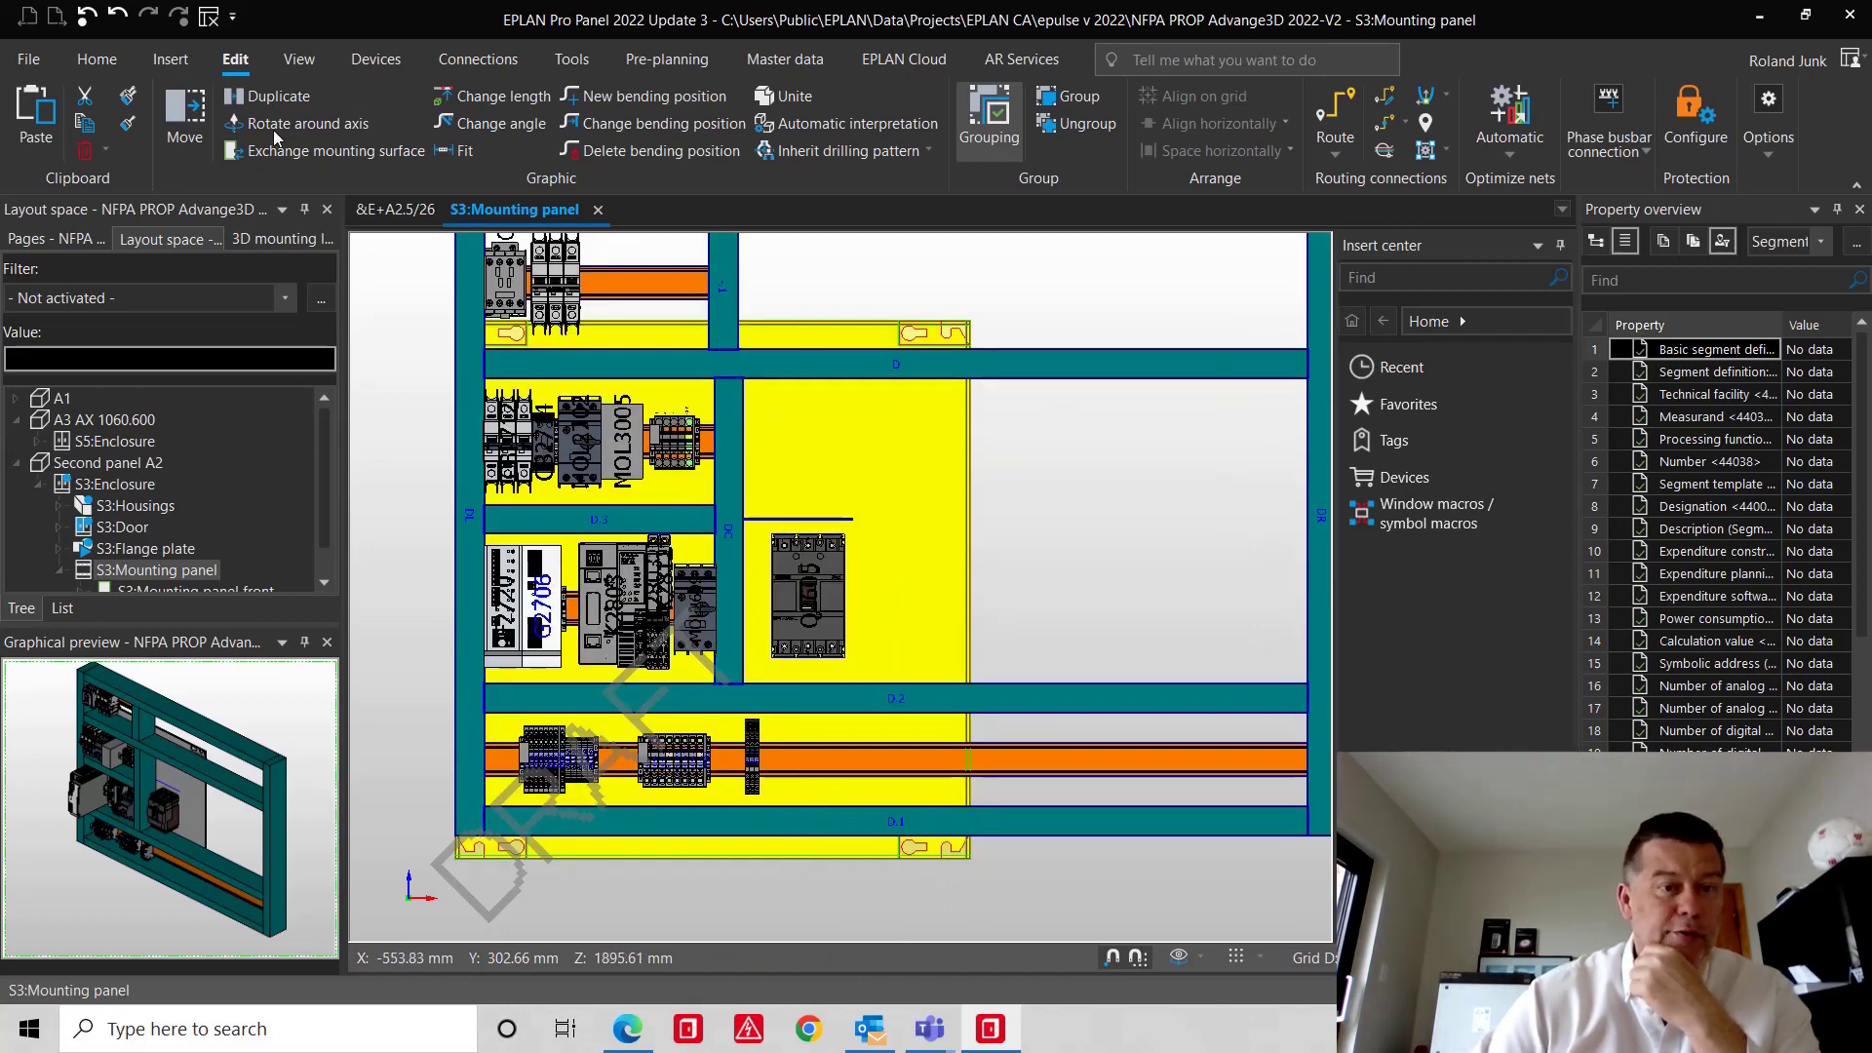
- Shorten the orange rail, duct D.2, bottom rail RL.2 and the top cable duct
left_click(486, 97)
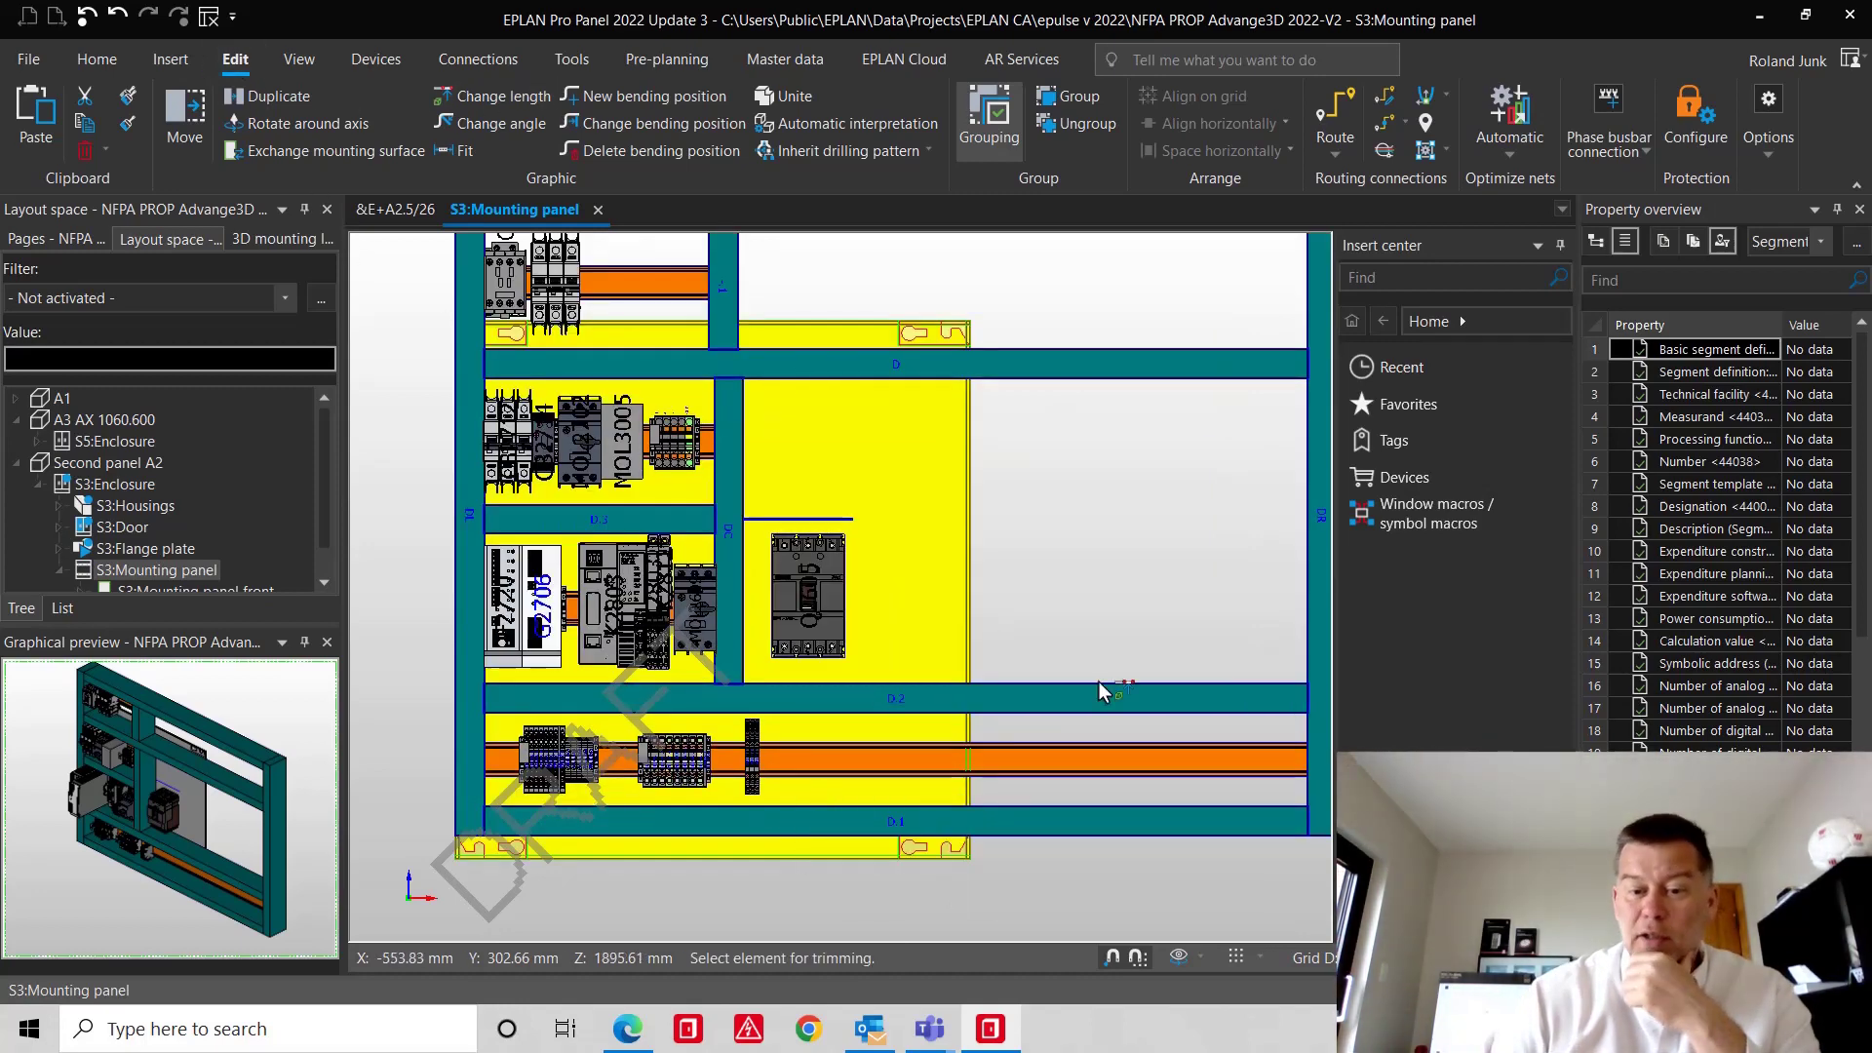
left_click(844, 758)
left_click(845, 762)
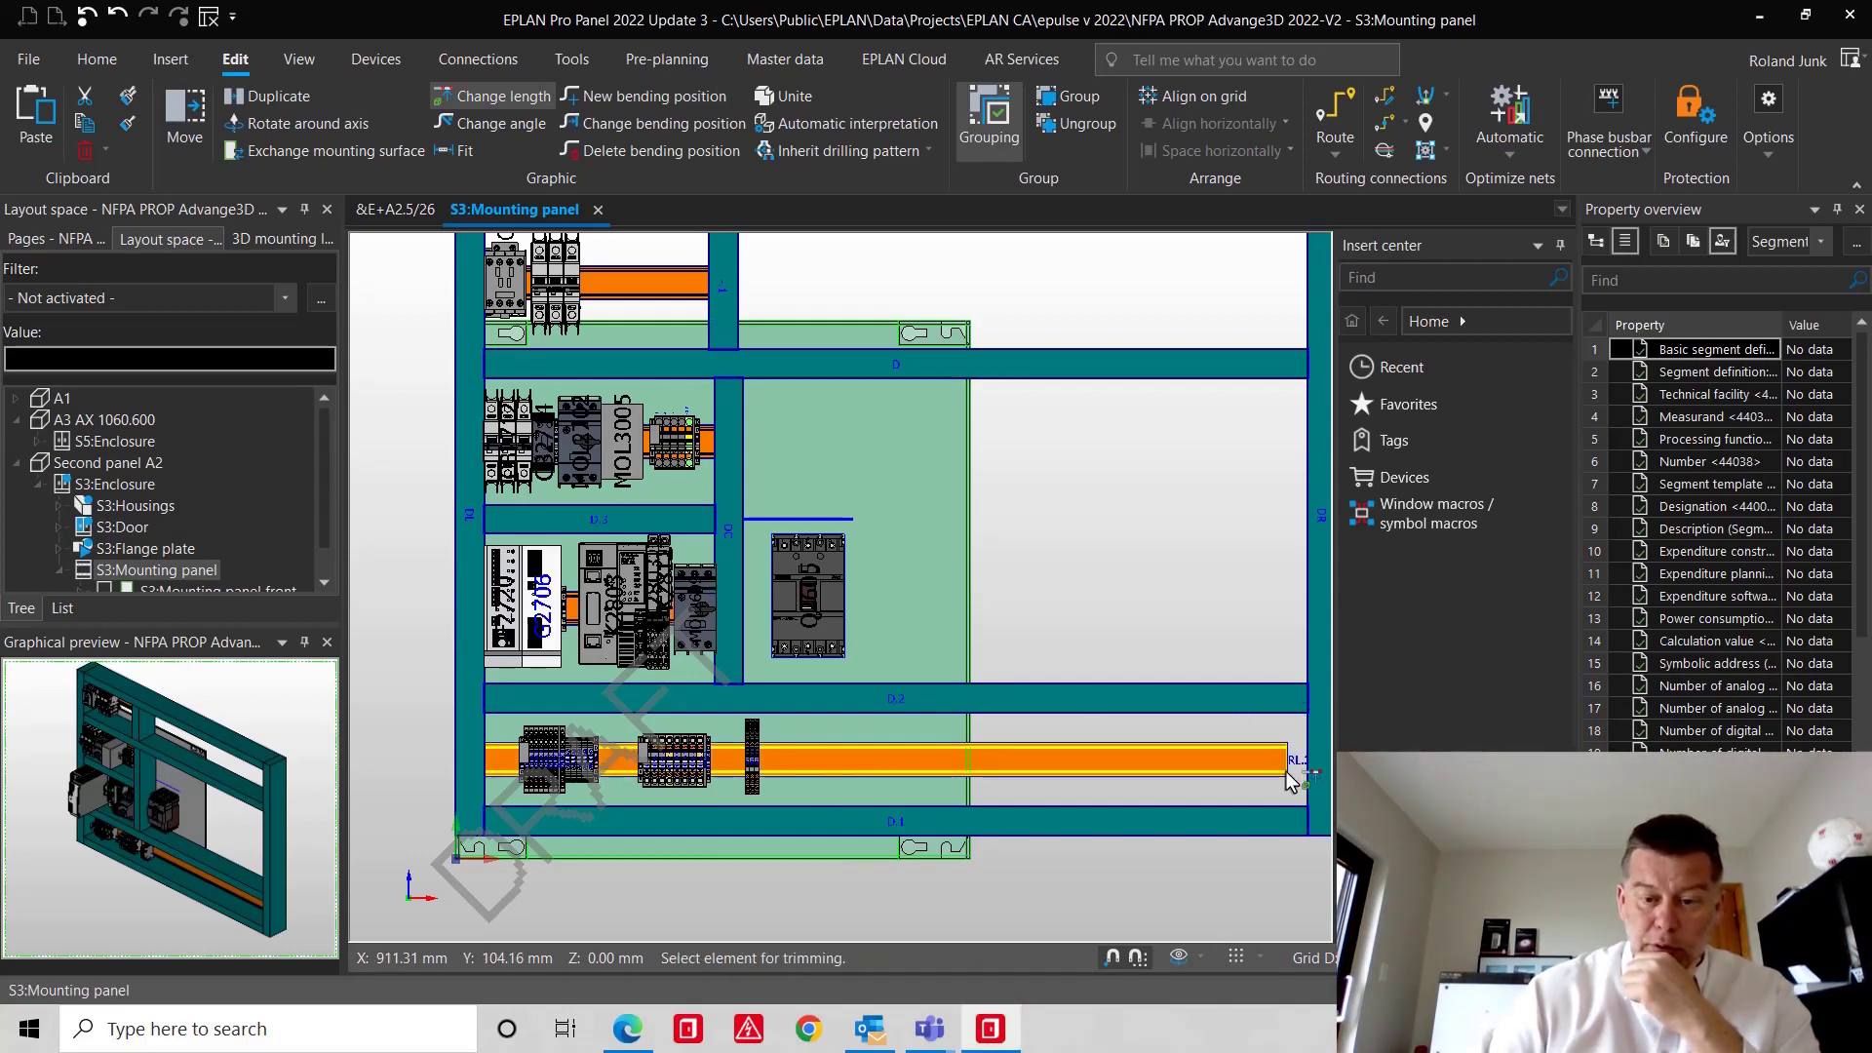
left_click(1299, 702)
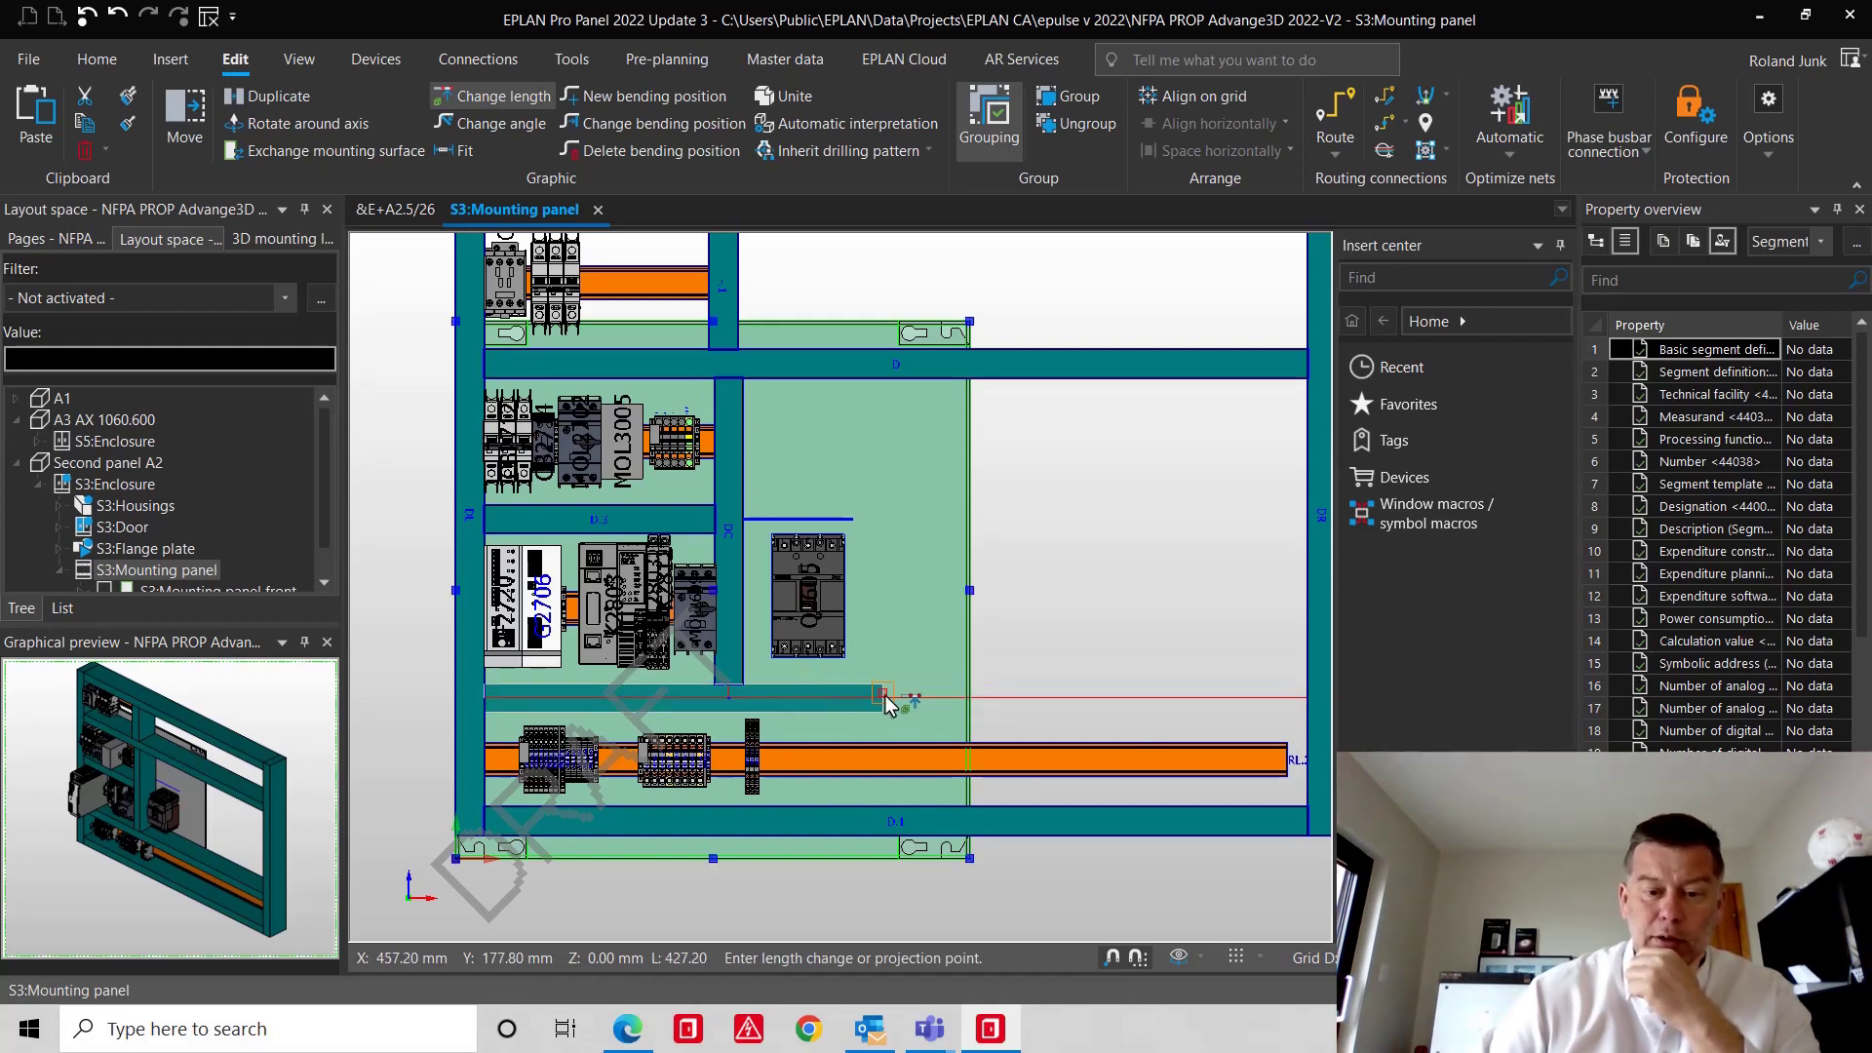
left_click(886, 694)
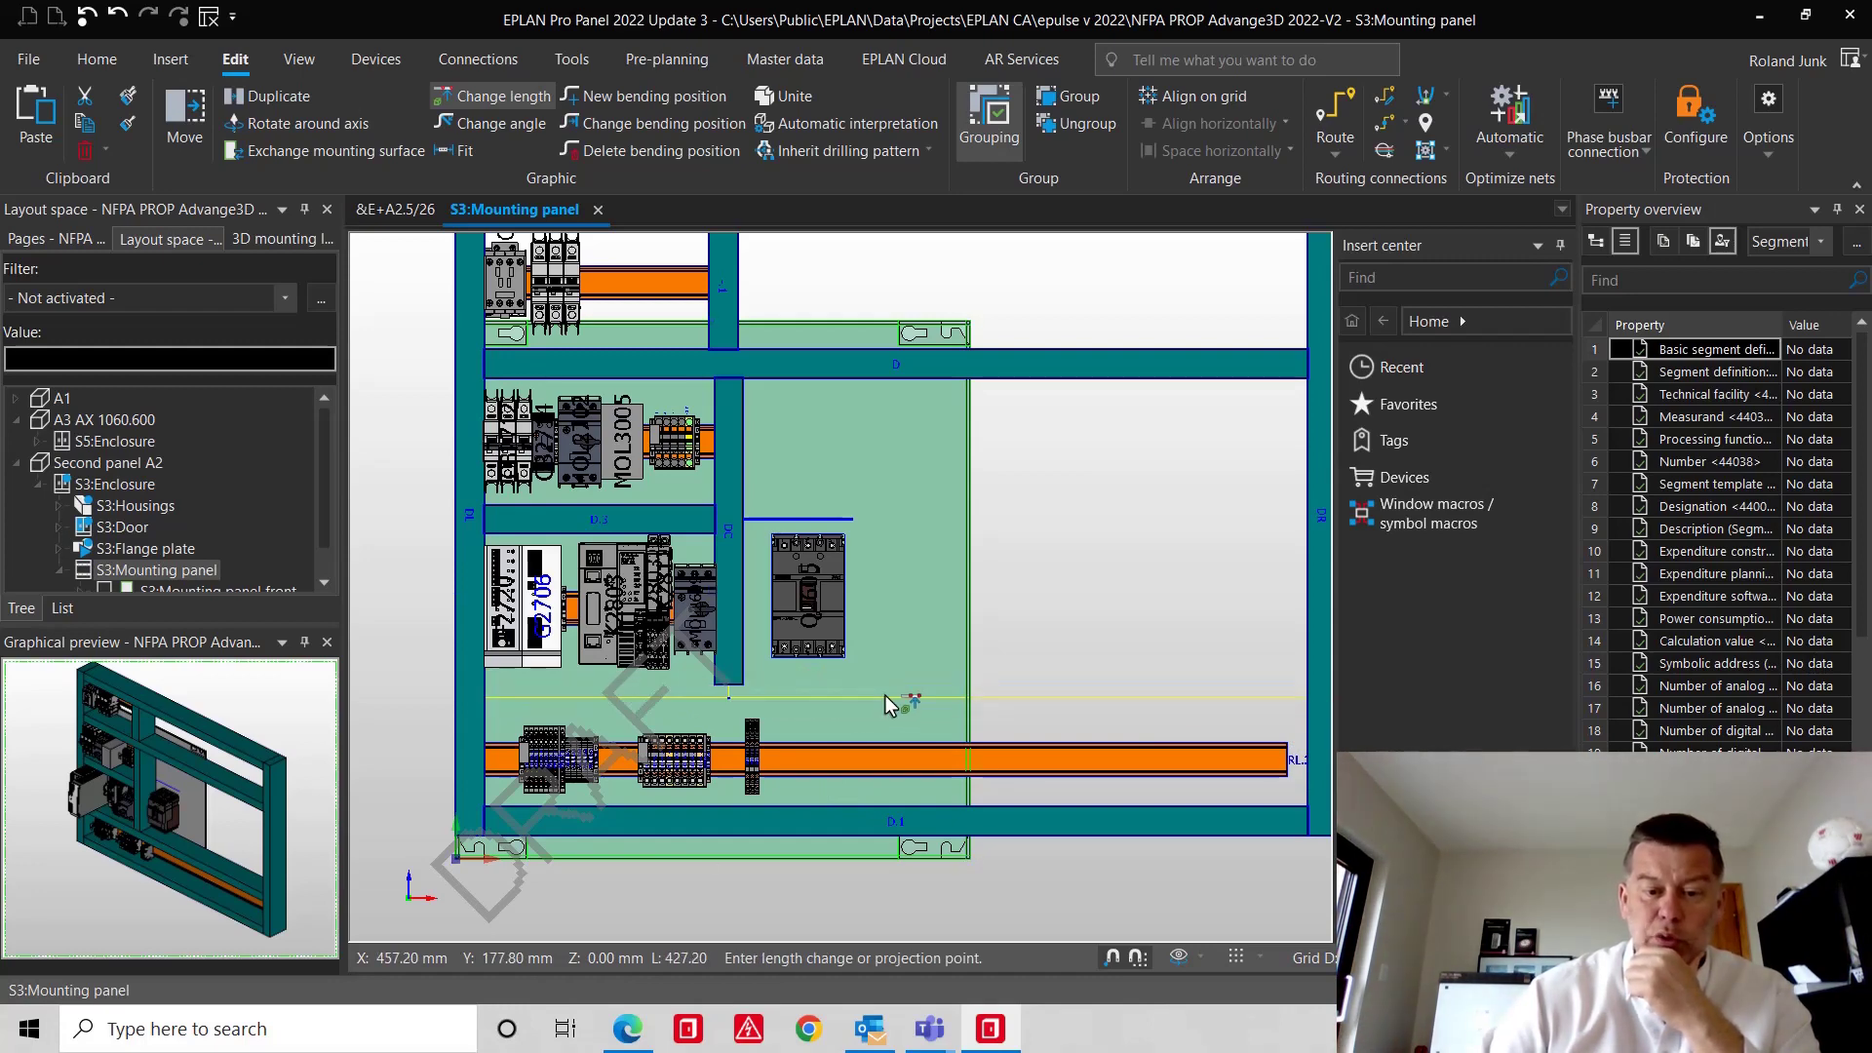
left_click(1168, 768)
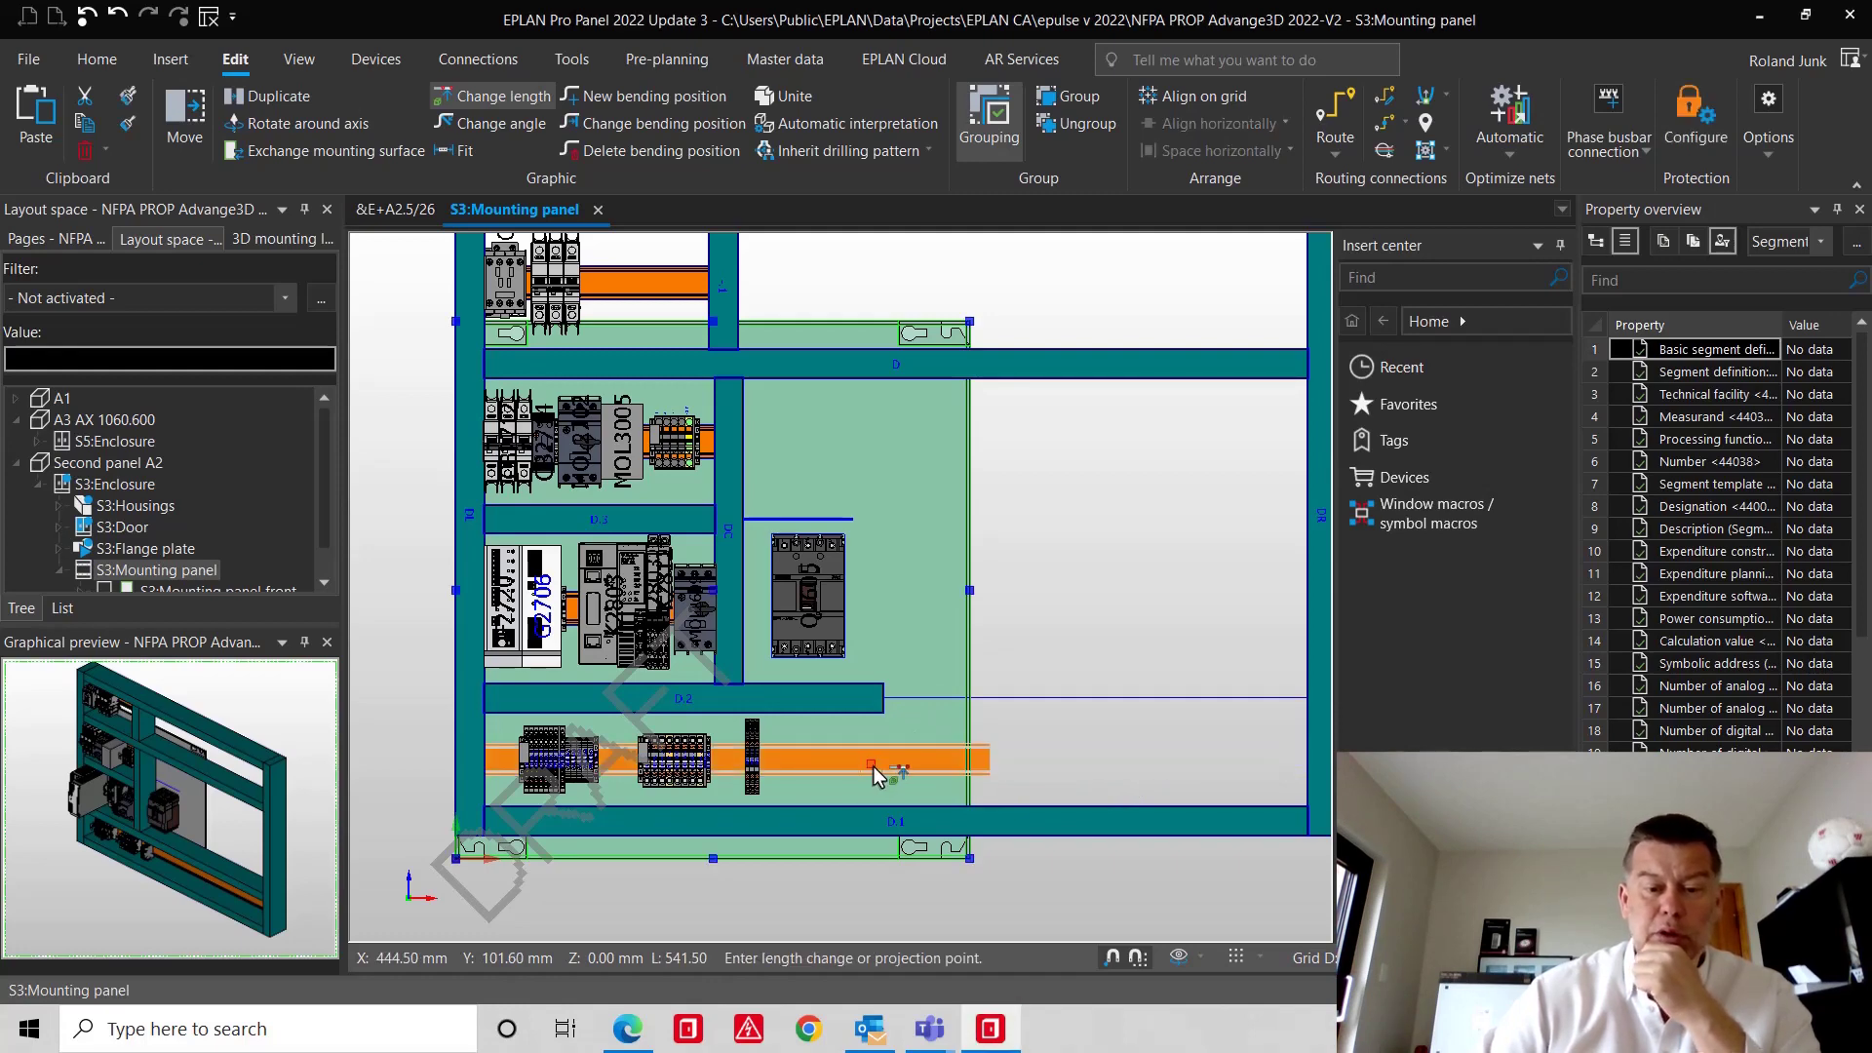
left_click(874, 766)
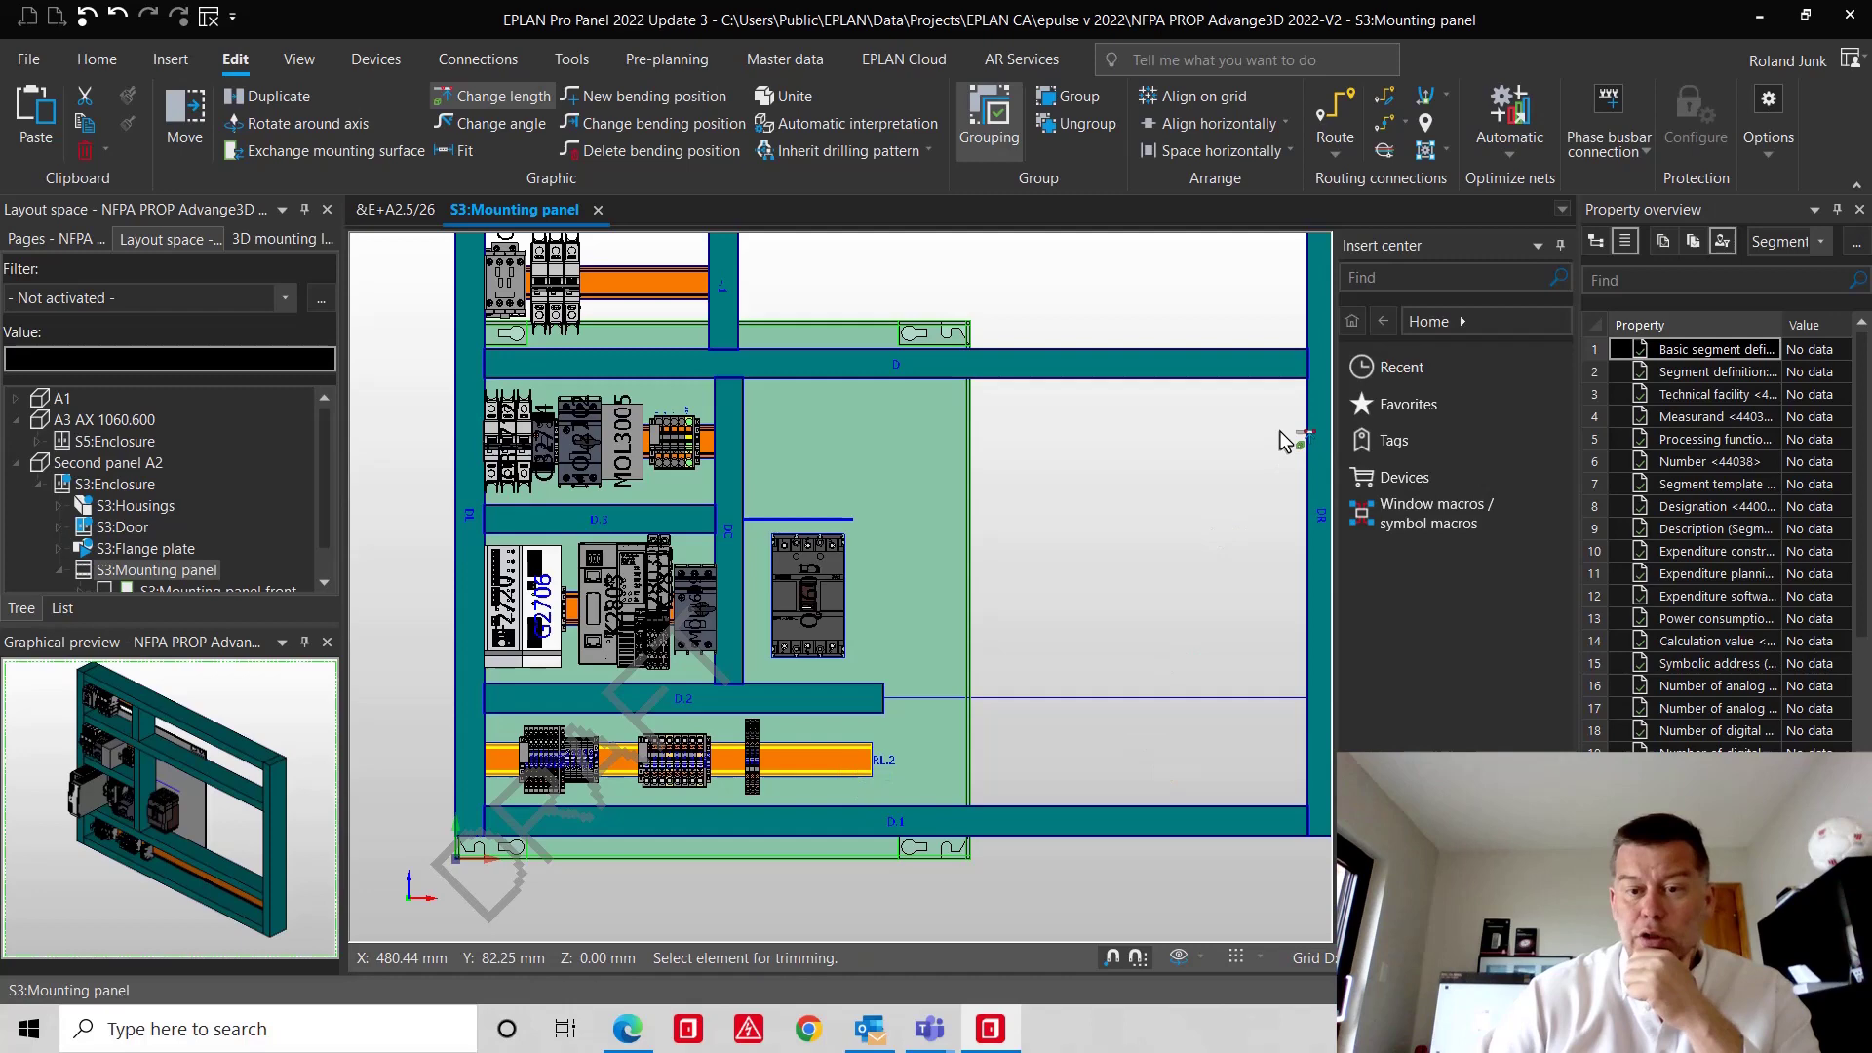
left_click(1051, 358)
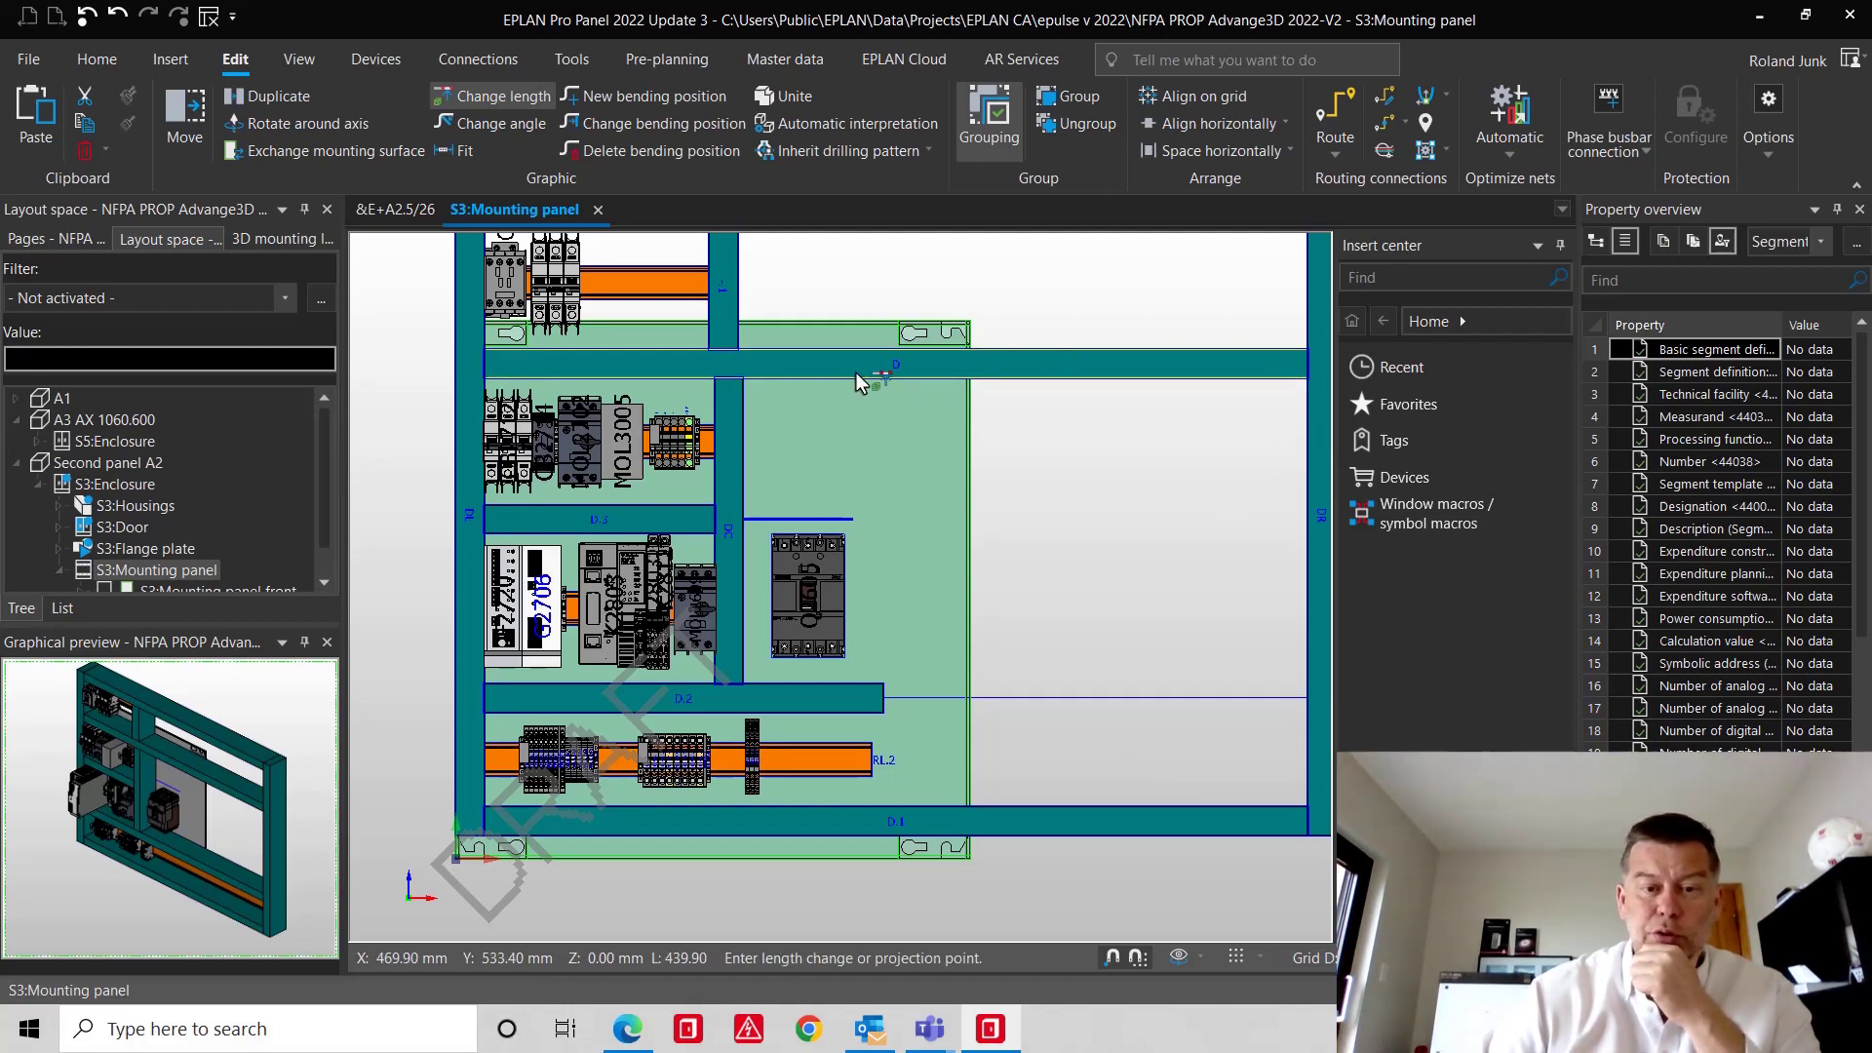
left_click(848, 380)
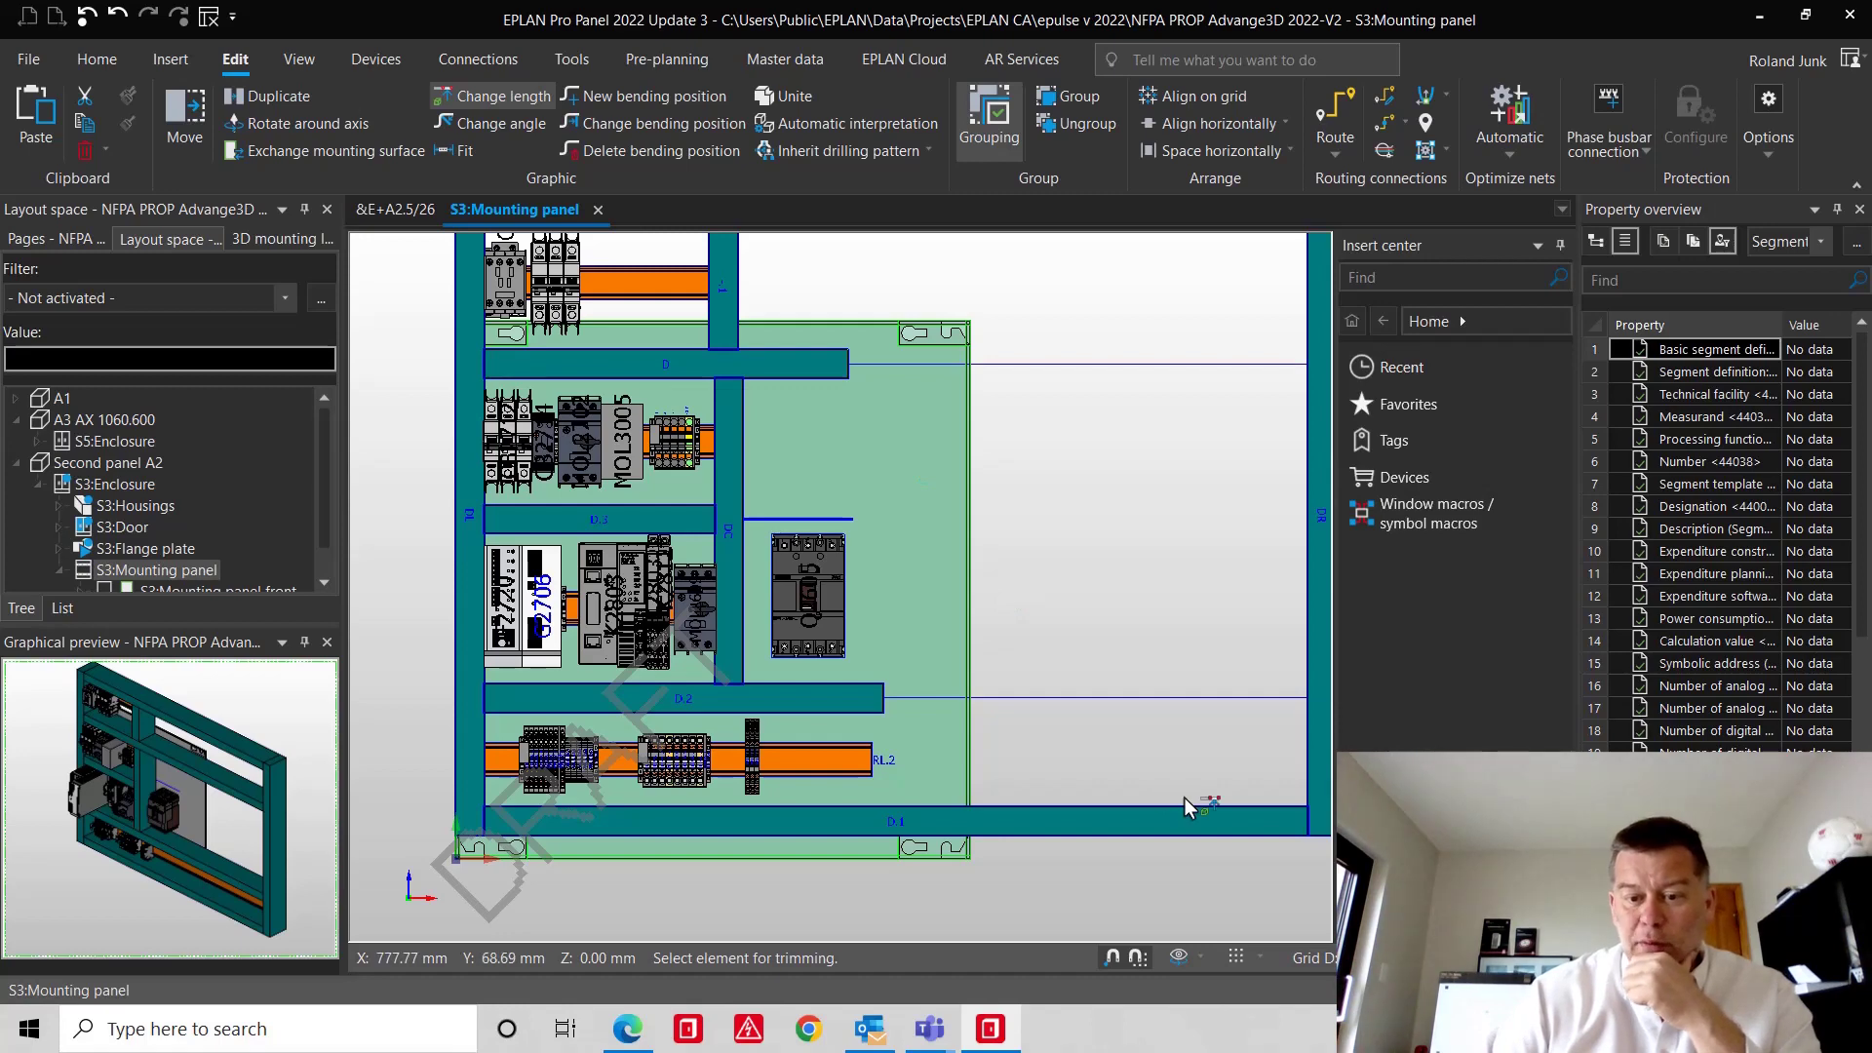
- Shorten bottom duct D.1 to the mounting panel's right edge, then exit Change length
left_click(1279, 827)
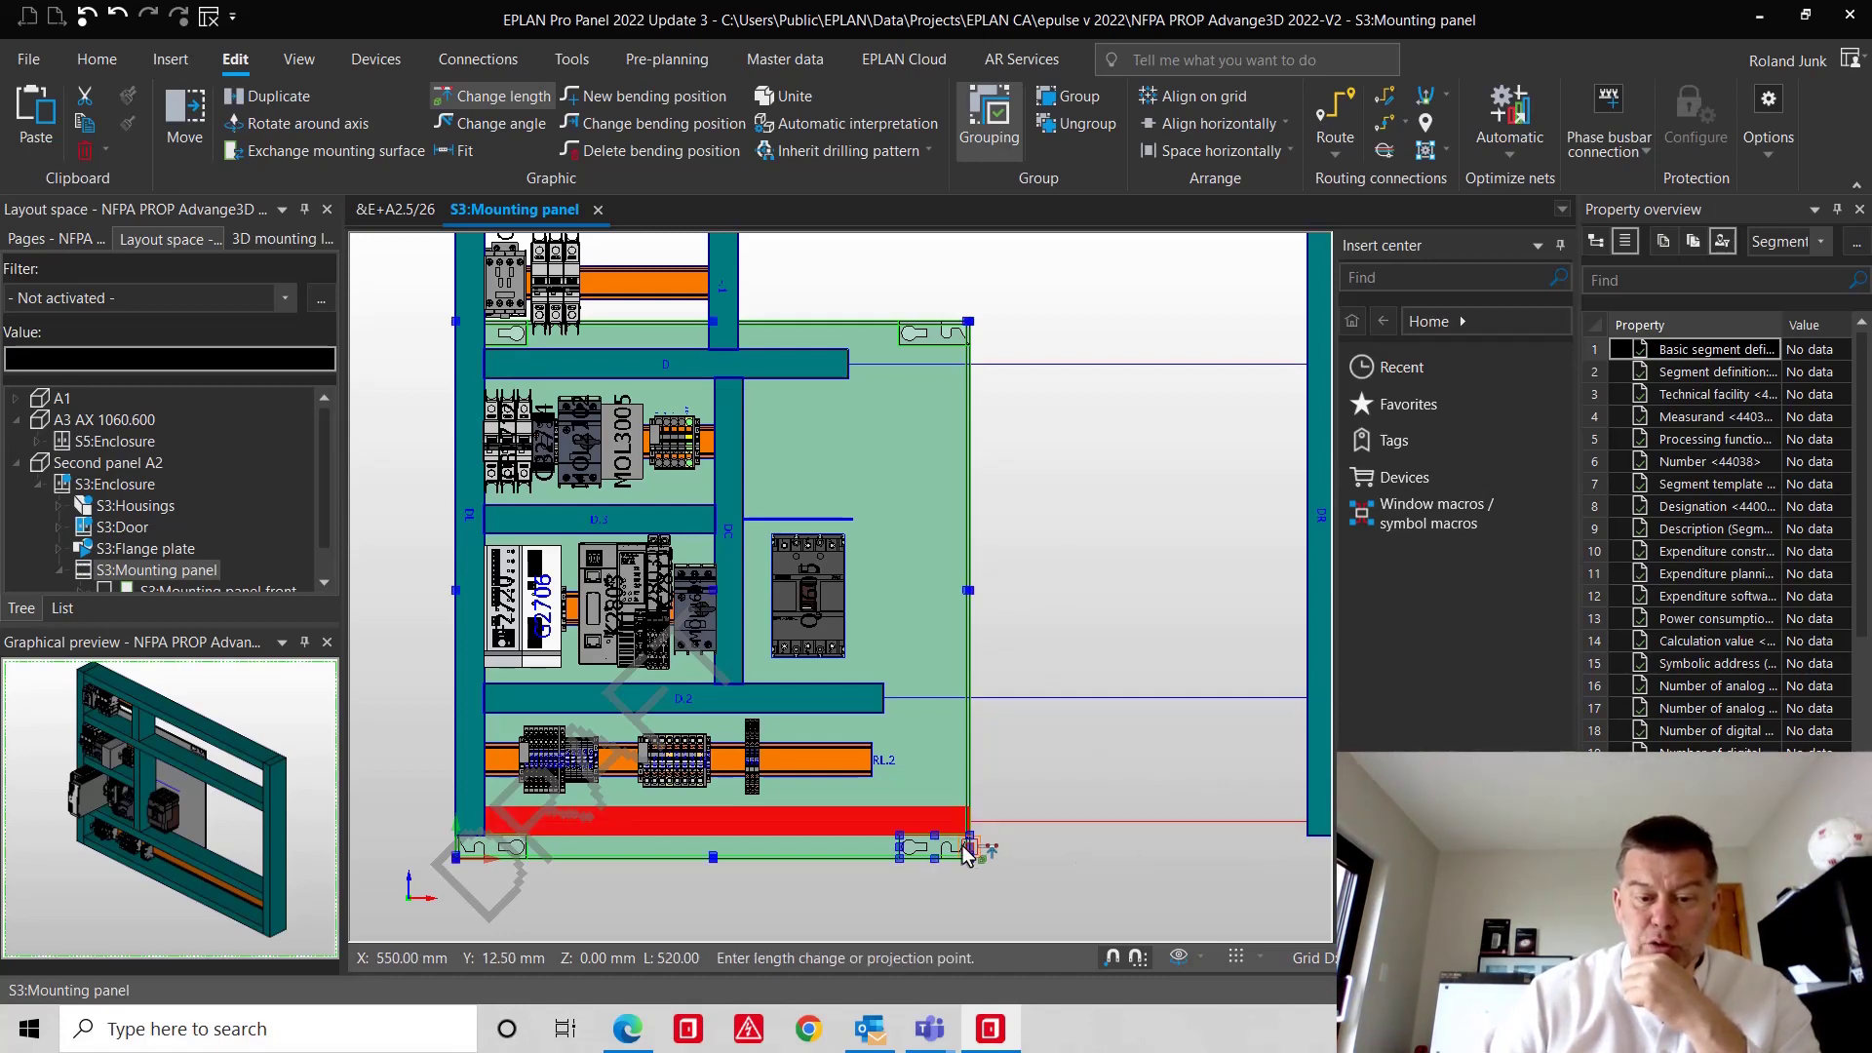
scroll(963, 850, "up", 5)
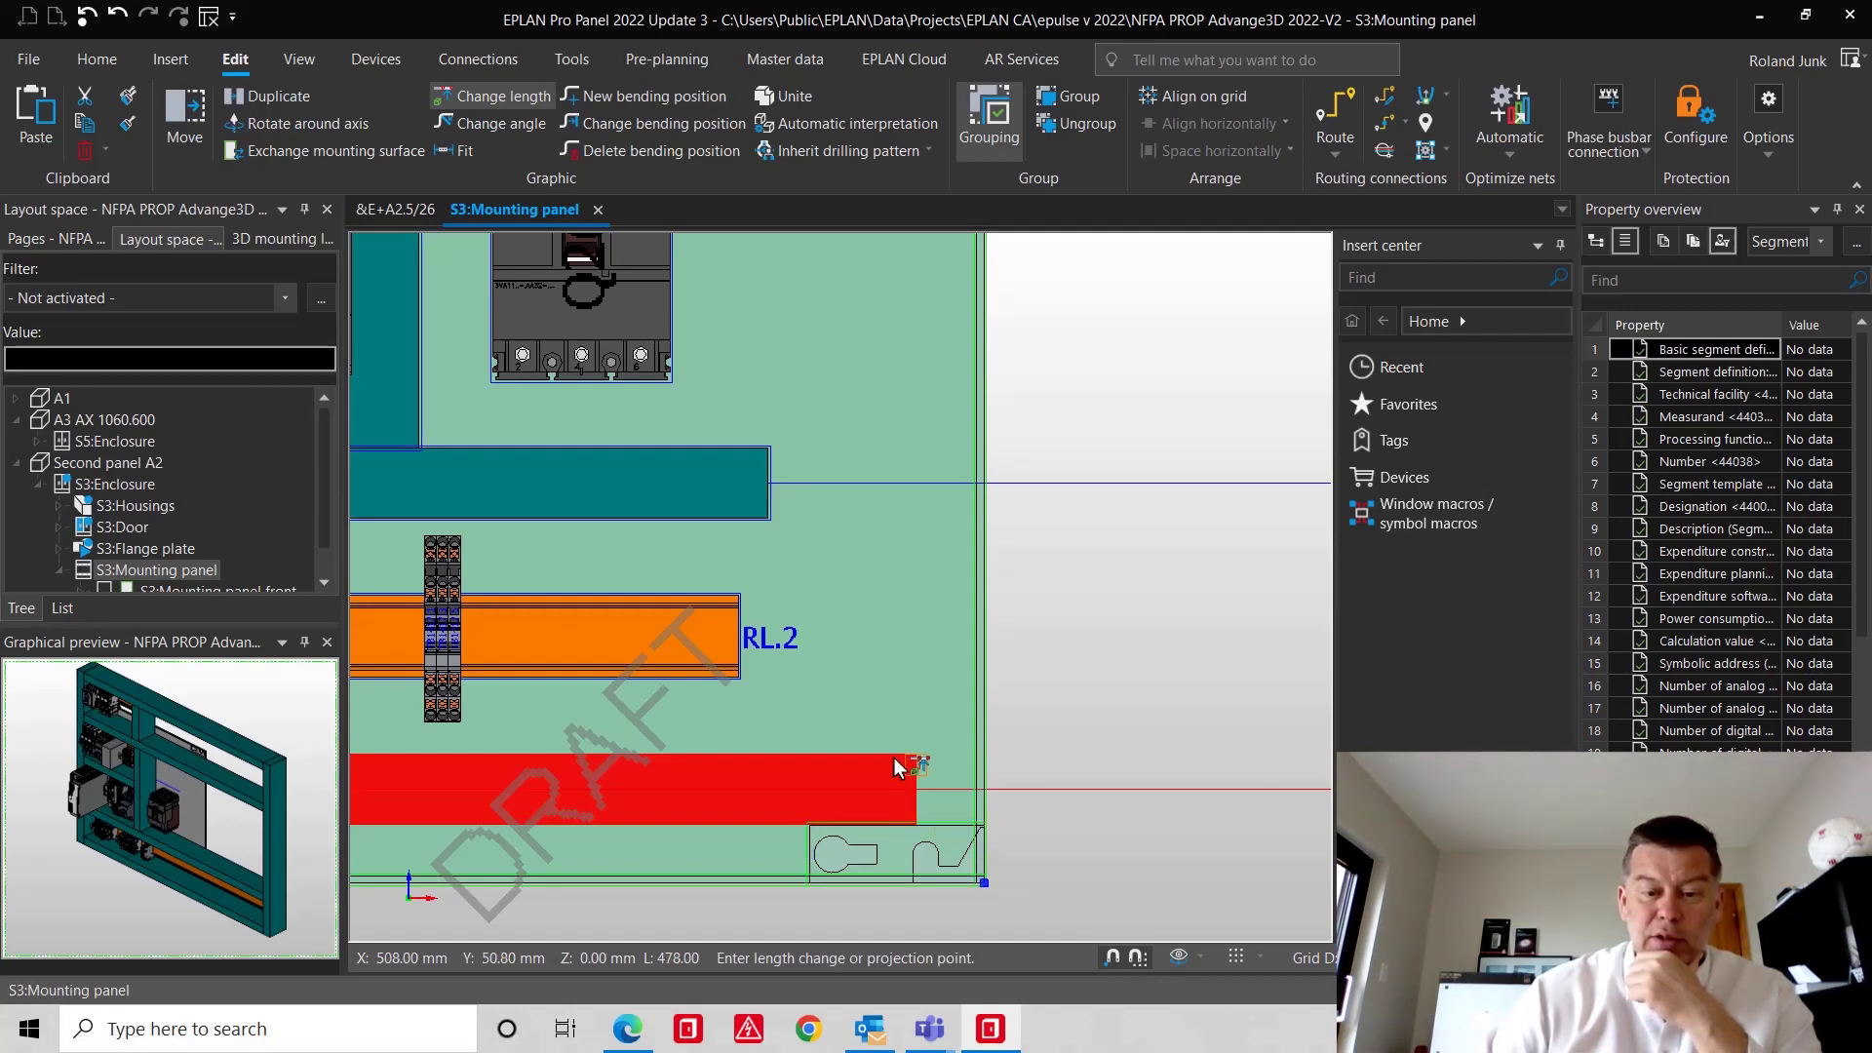
left_click(804, 820)
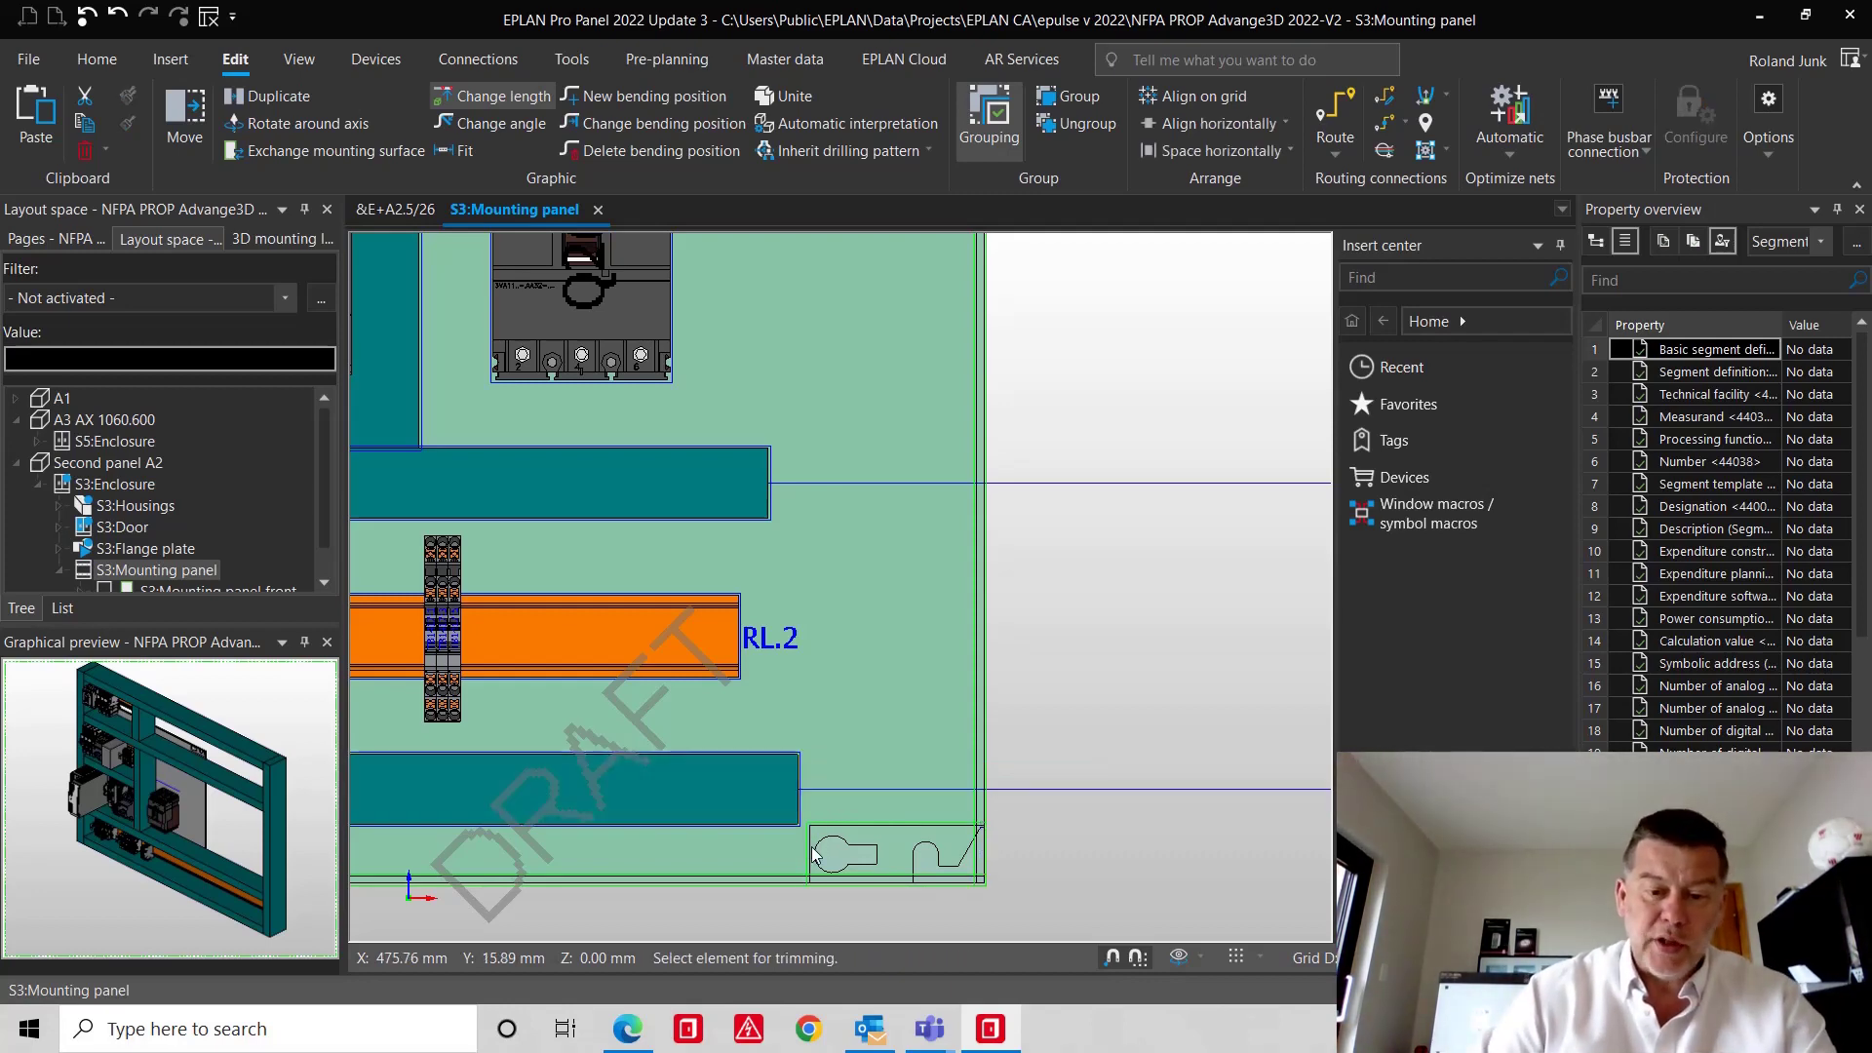
scroll(717, 833, "down", 3)
key("Escape")
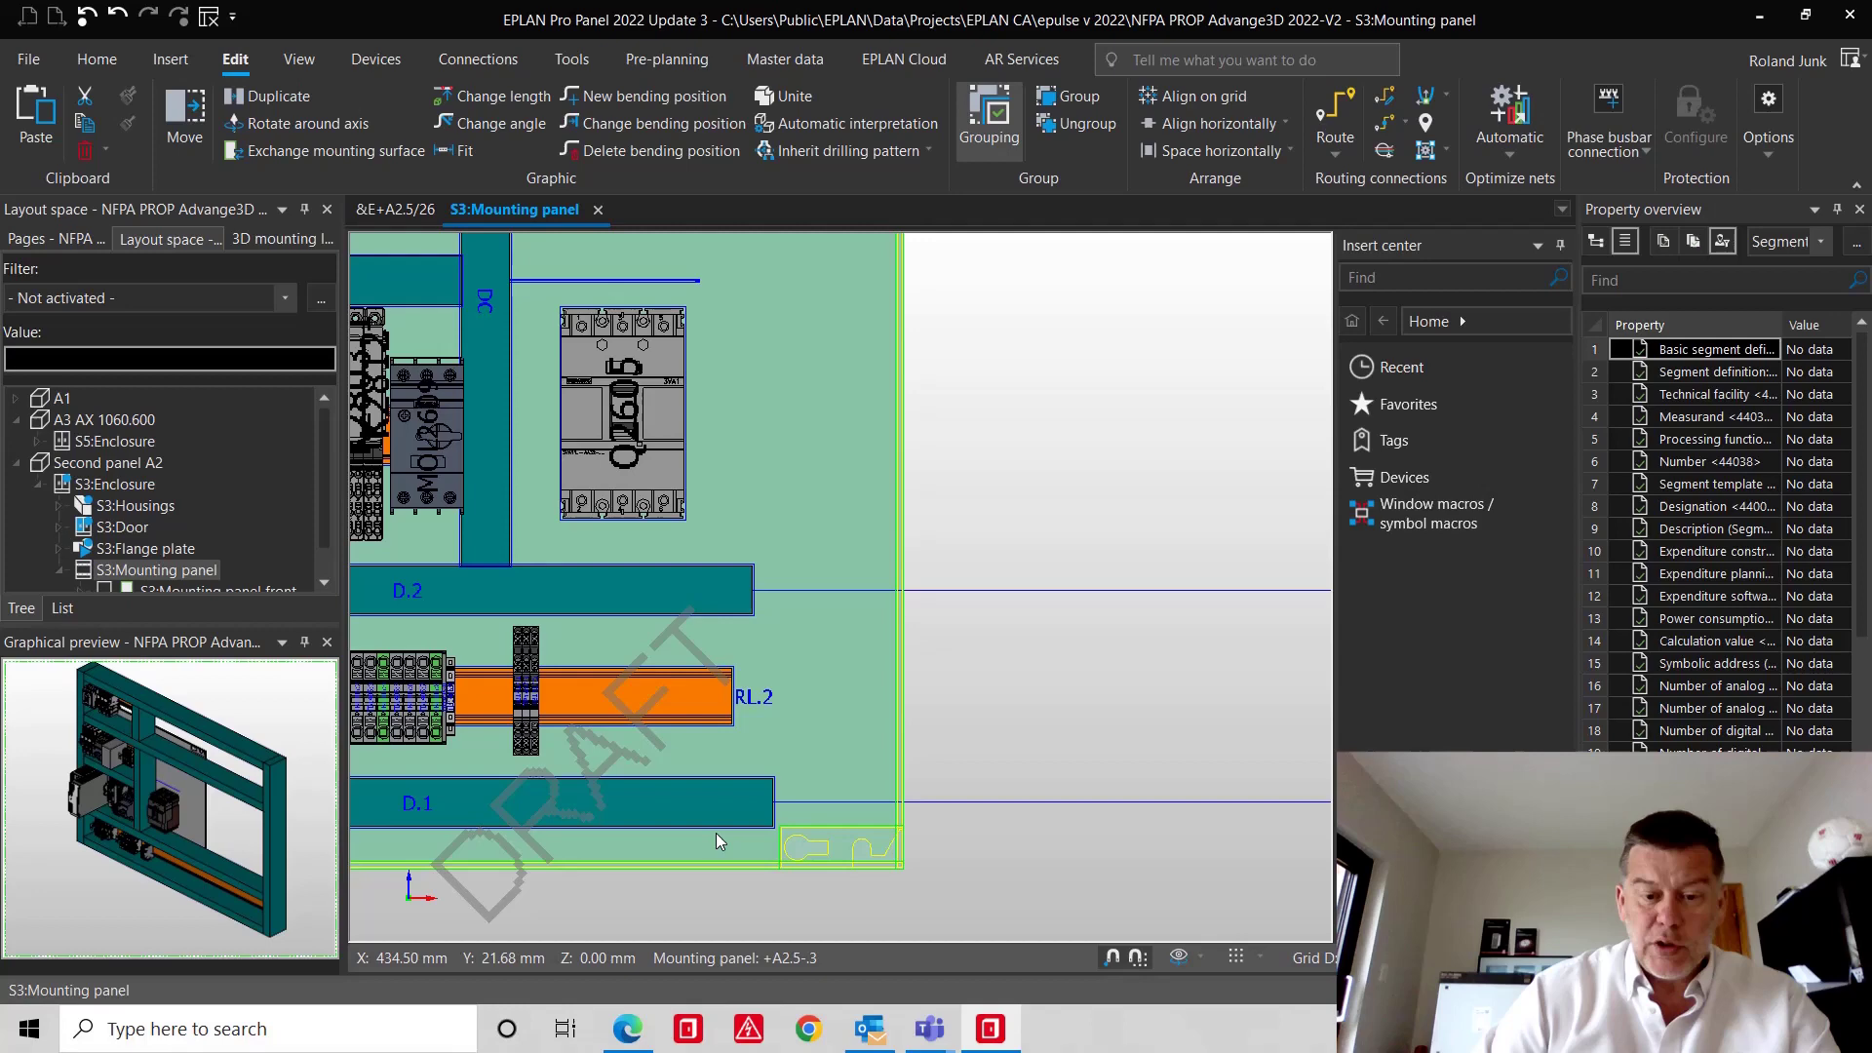
scroll(716, 832, "down", 2)
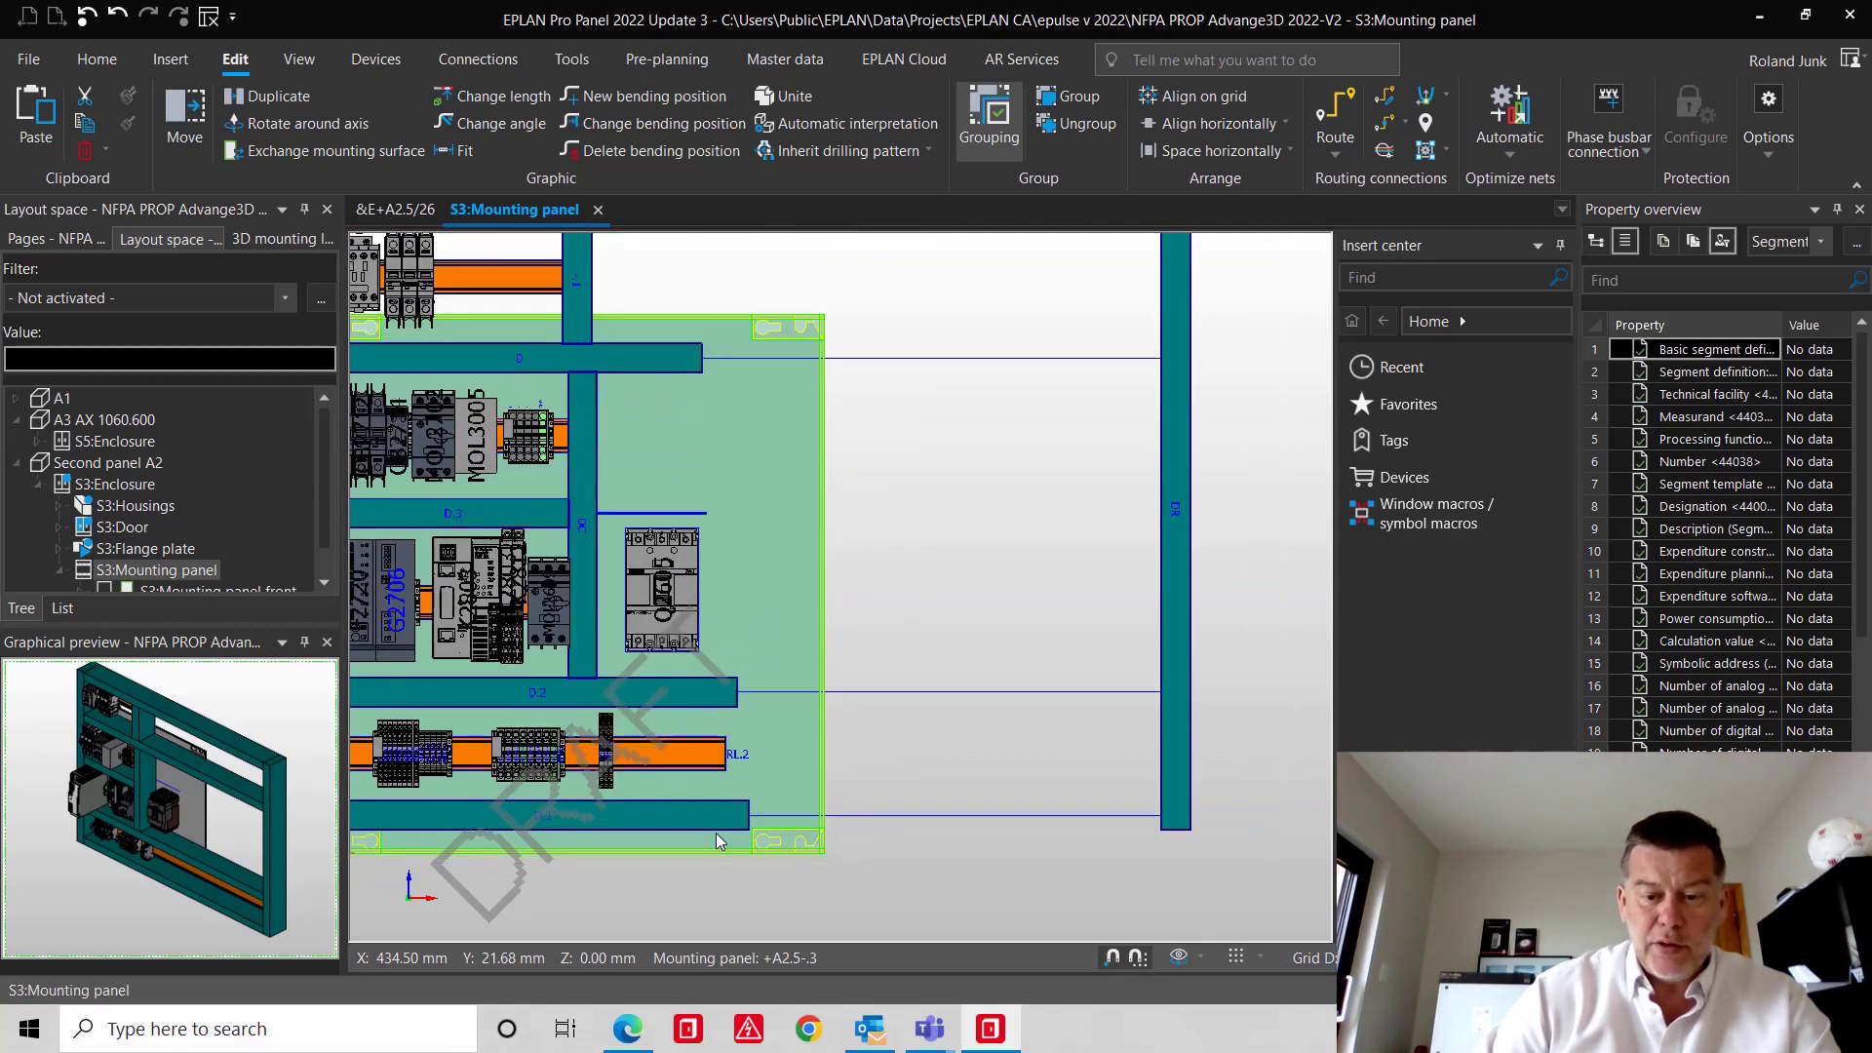
- Select vertical duct DR, pick it up to move, and zoom toward the panel's right edge
left_click(1181, 812)
scroll(1178, 537, "up", 1)
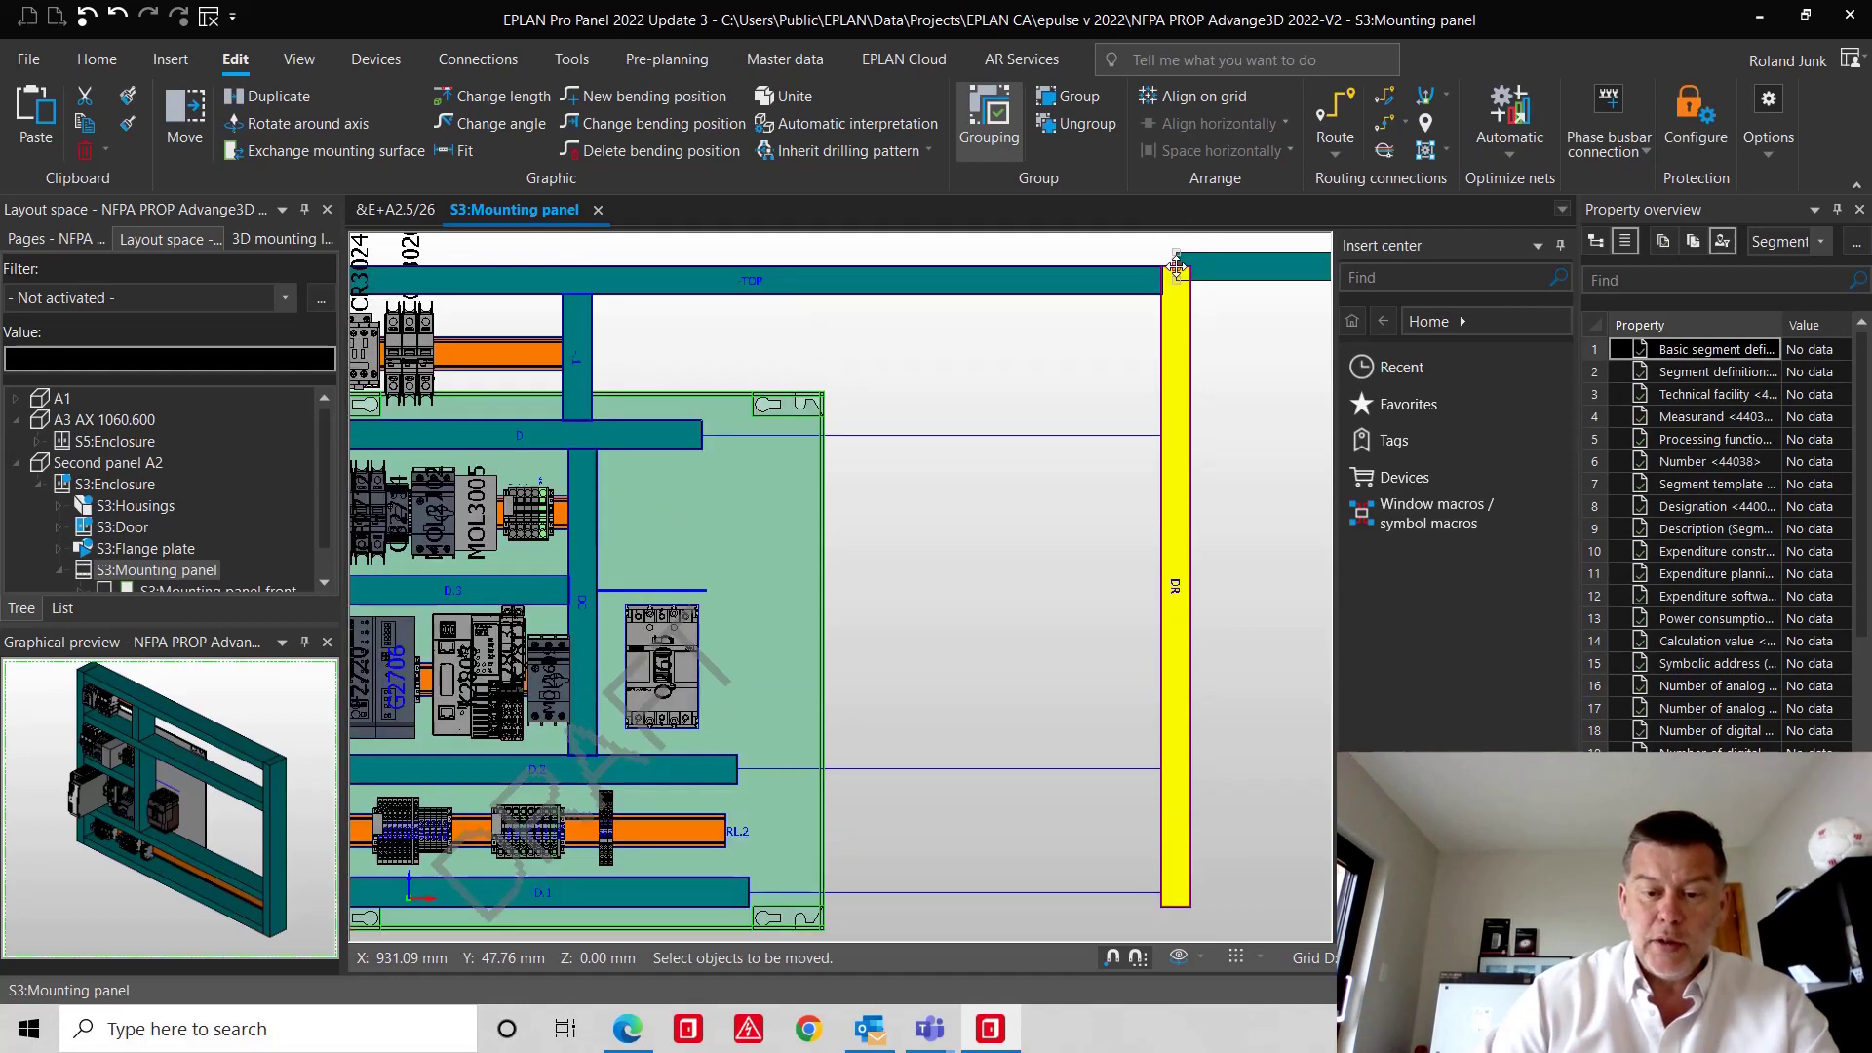
left_click(1176, 266)
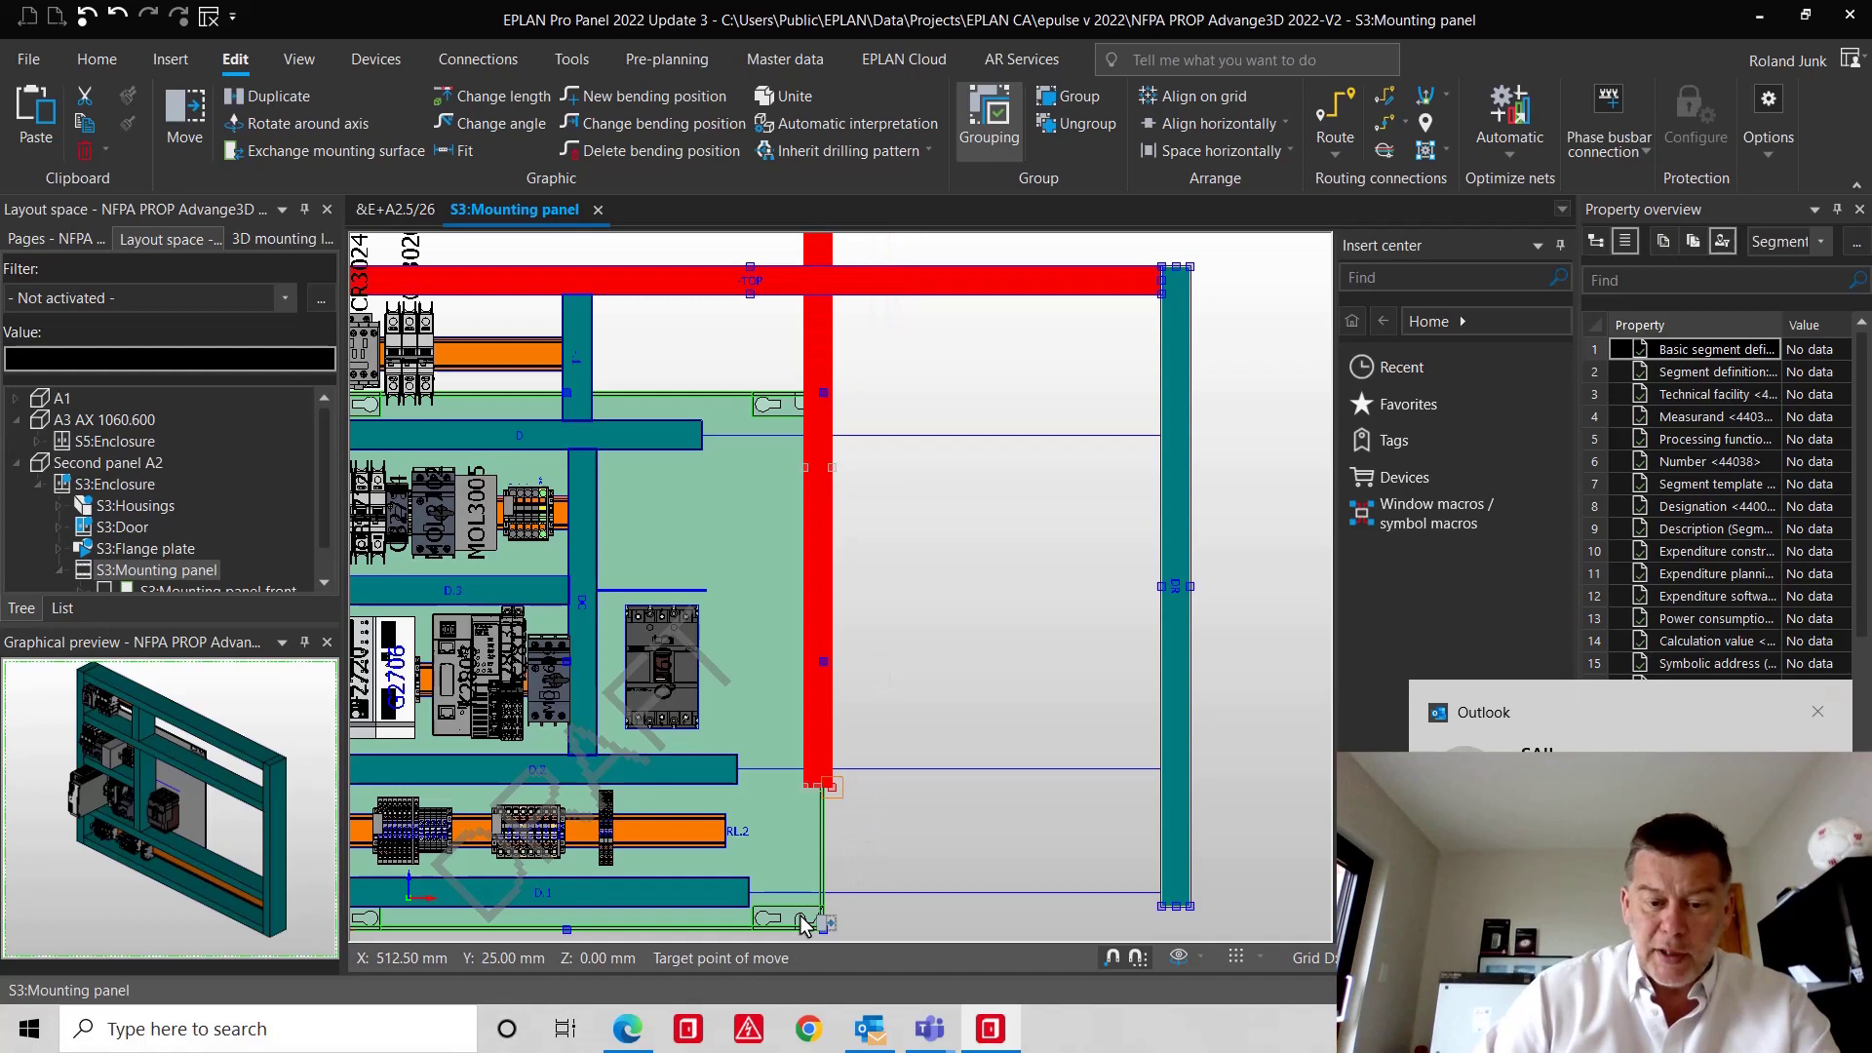
scroll(799, 915, "up", 4)
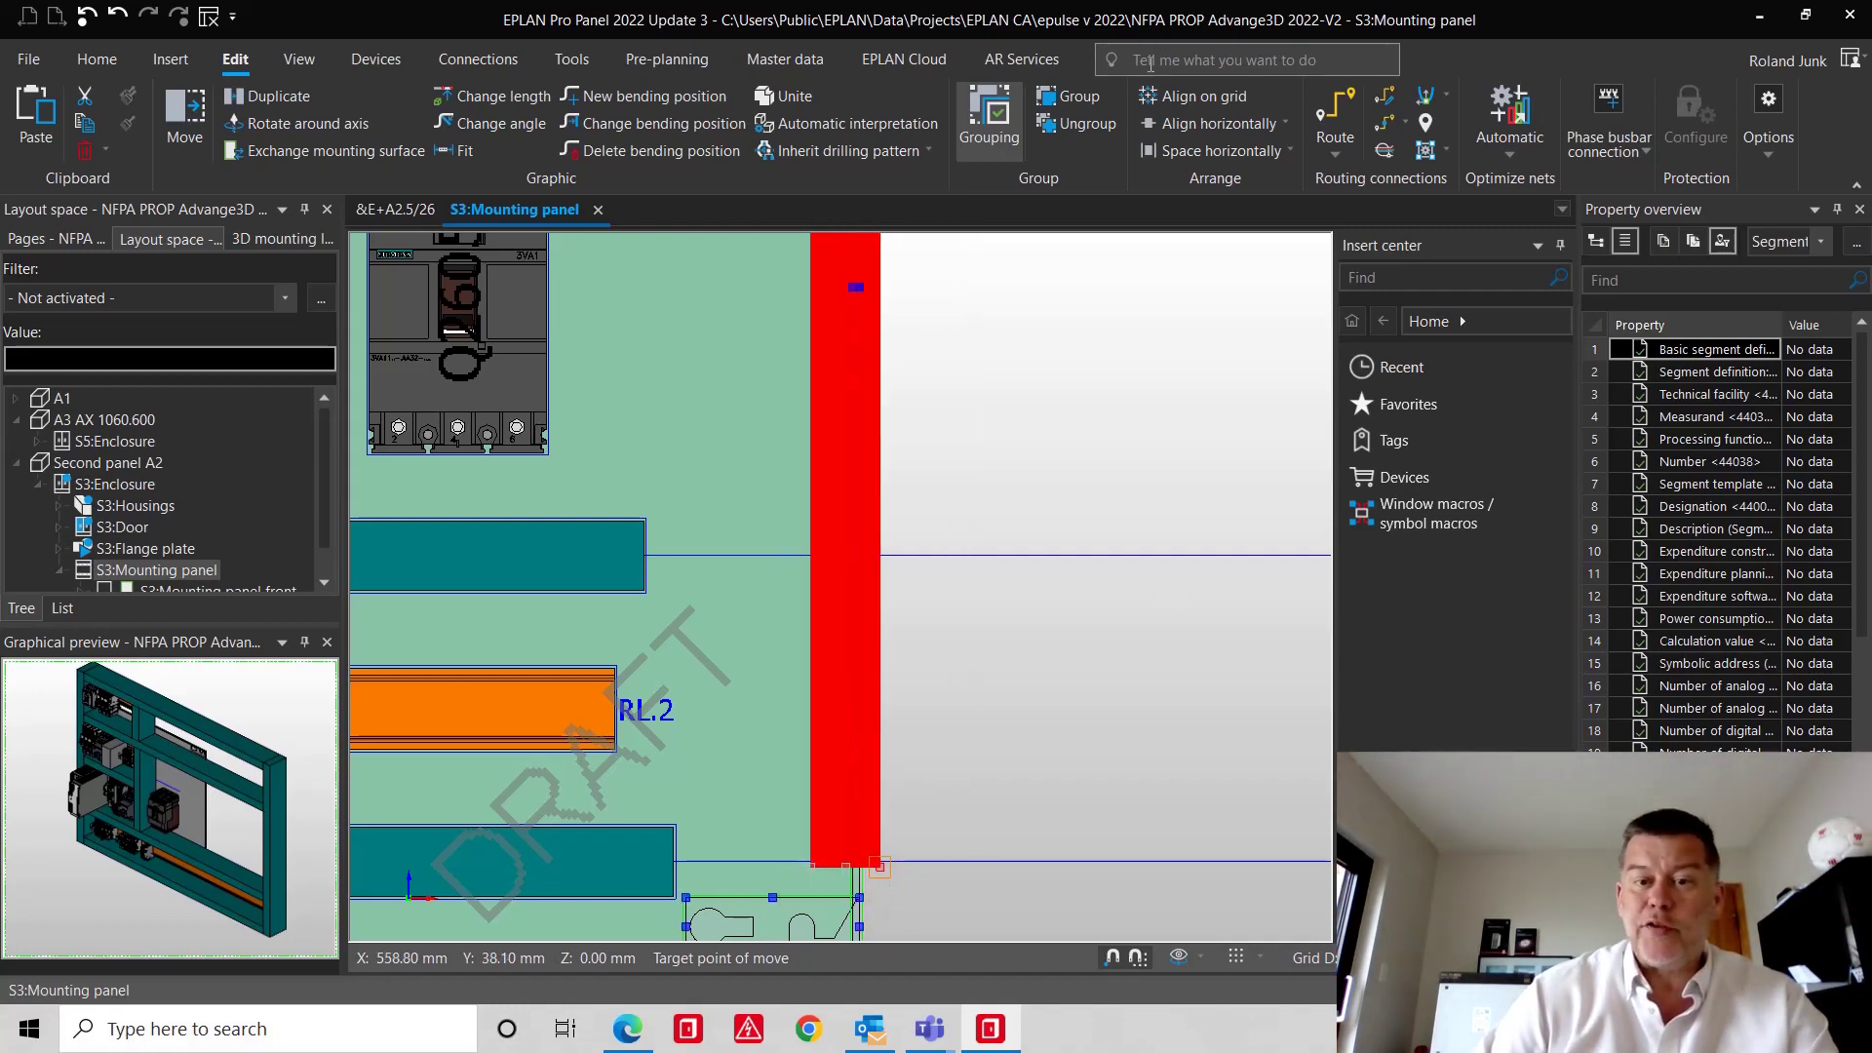
- Turn on Collision check by searching 'col' in Tell me
left_click(1152, 61)
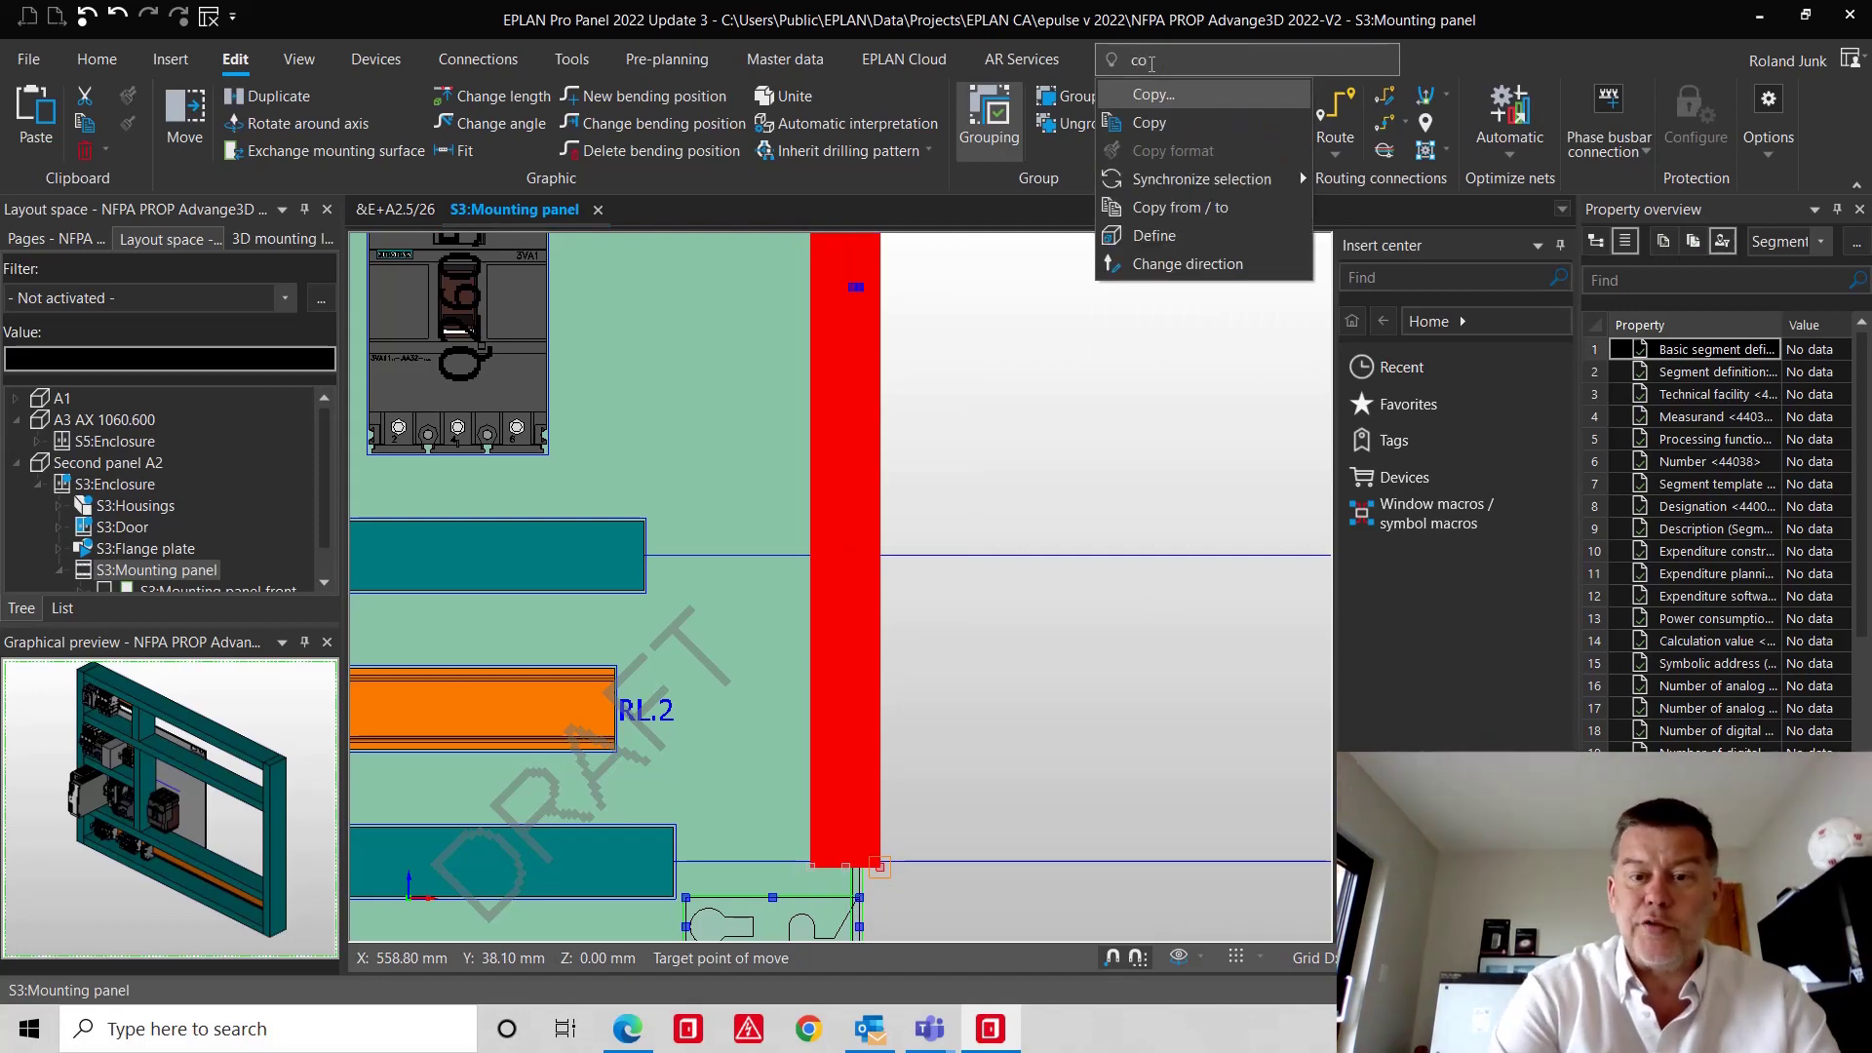
type("coll")
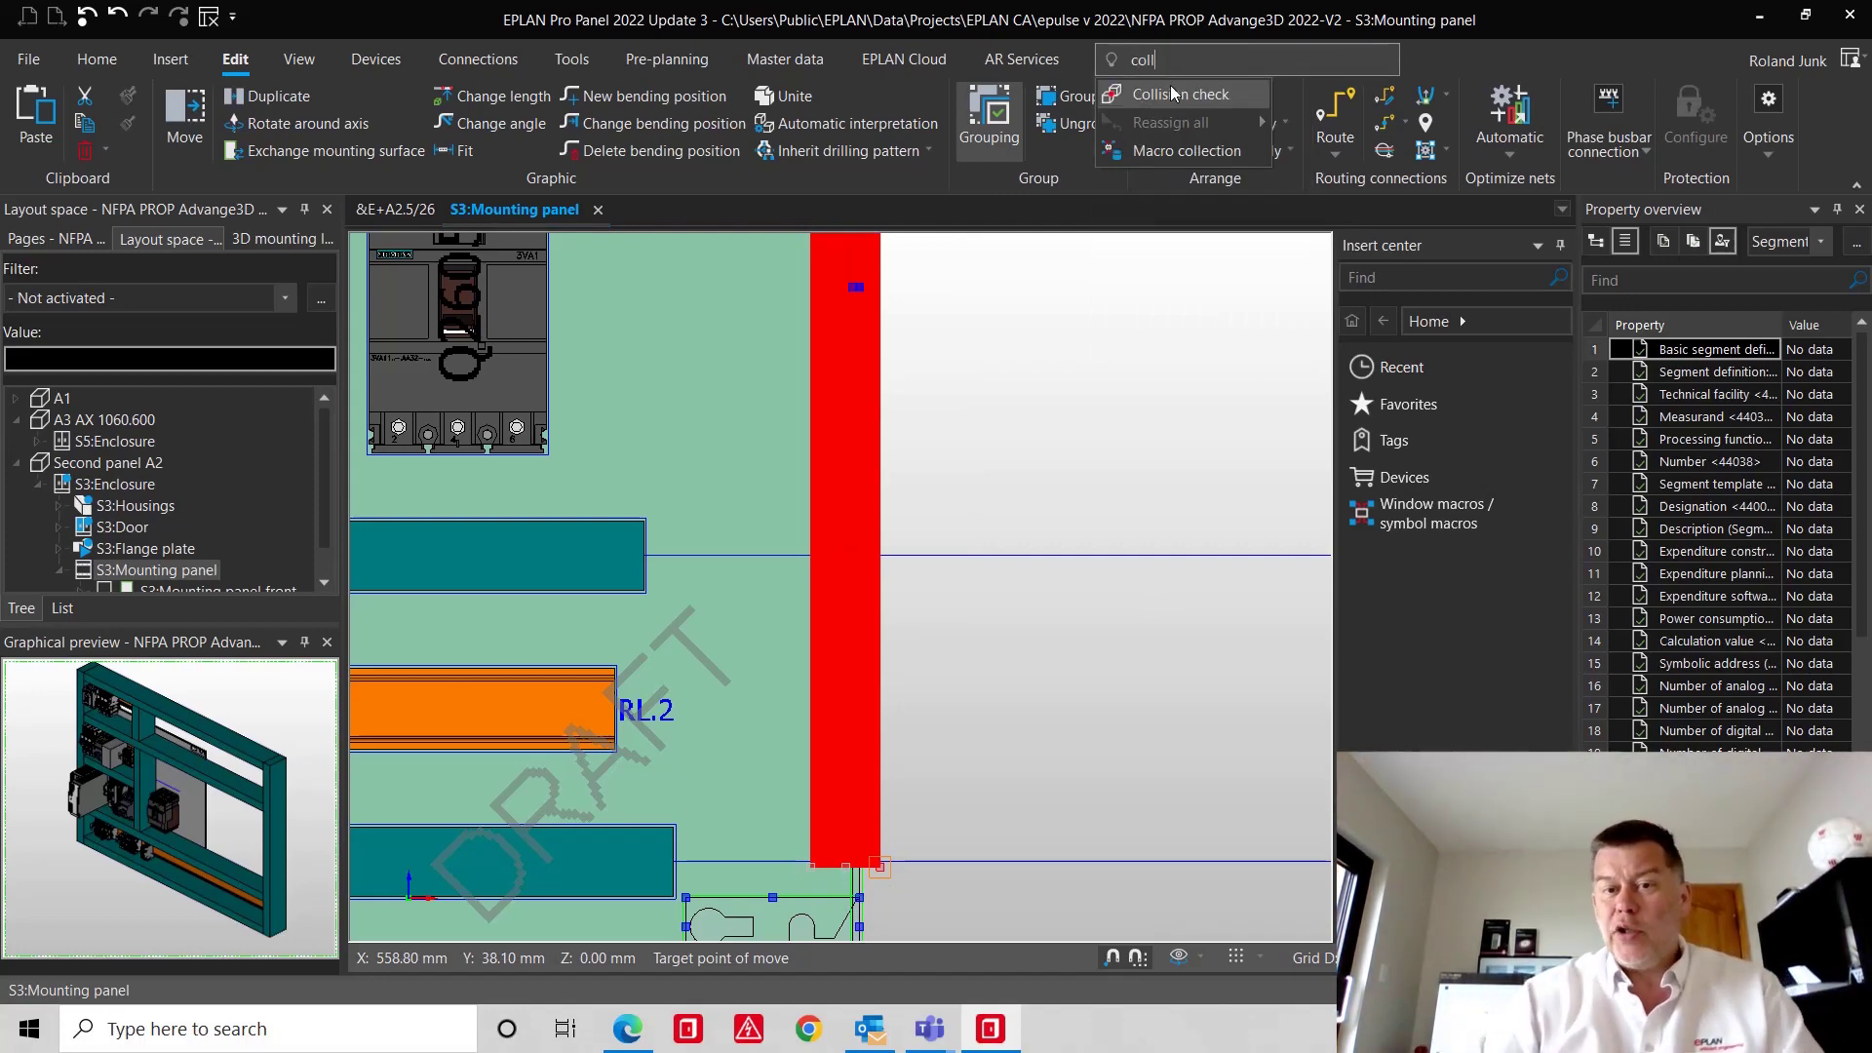
left_click(1182, 95)
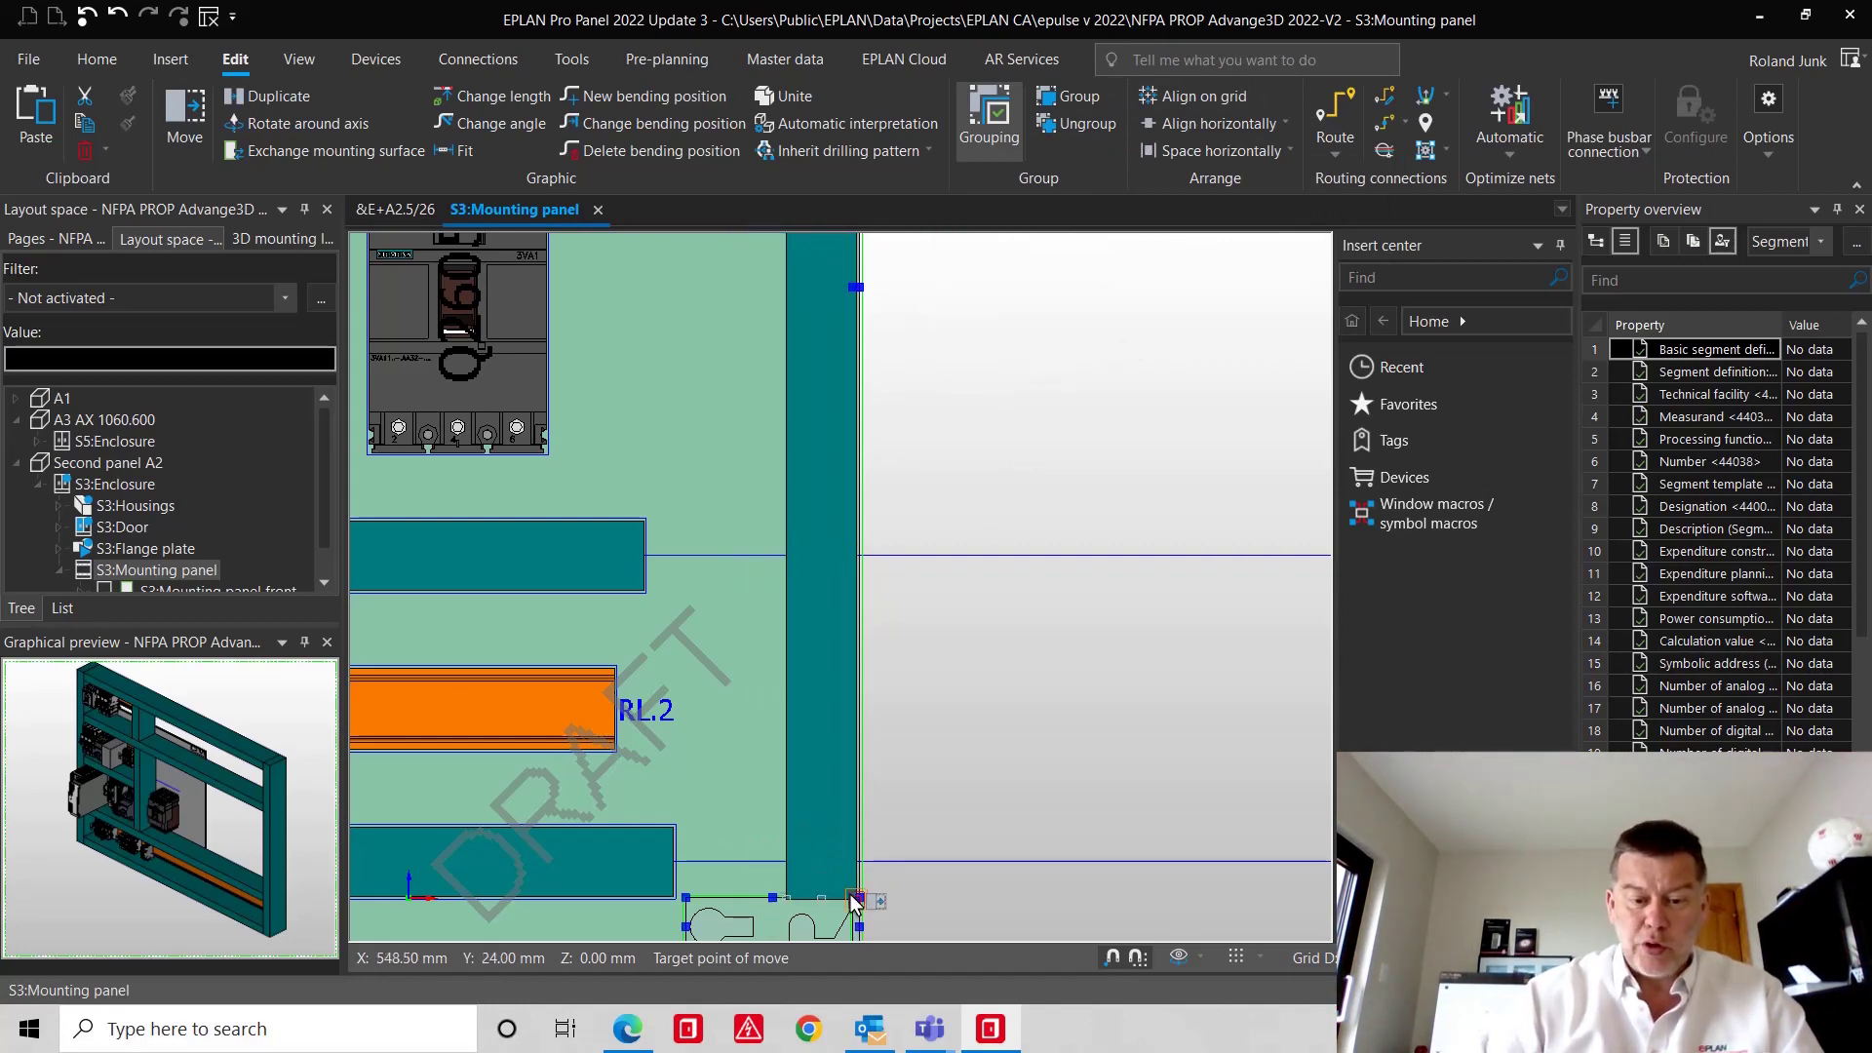
- Drop duct DR at the mounting panel's right edge, keeping it despite the collision warning
scroll(850, 900, "up", 4)
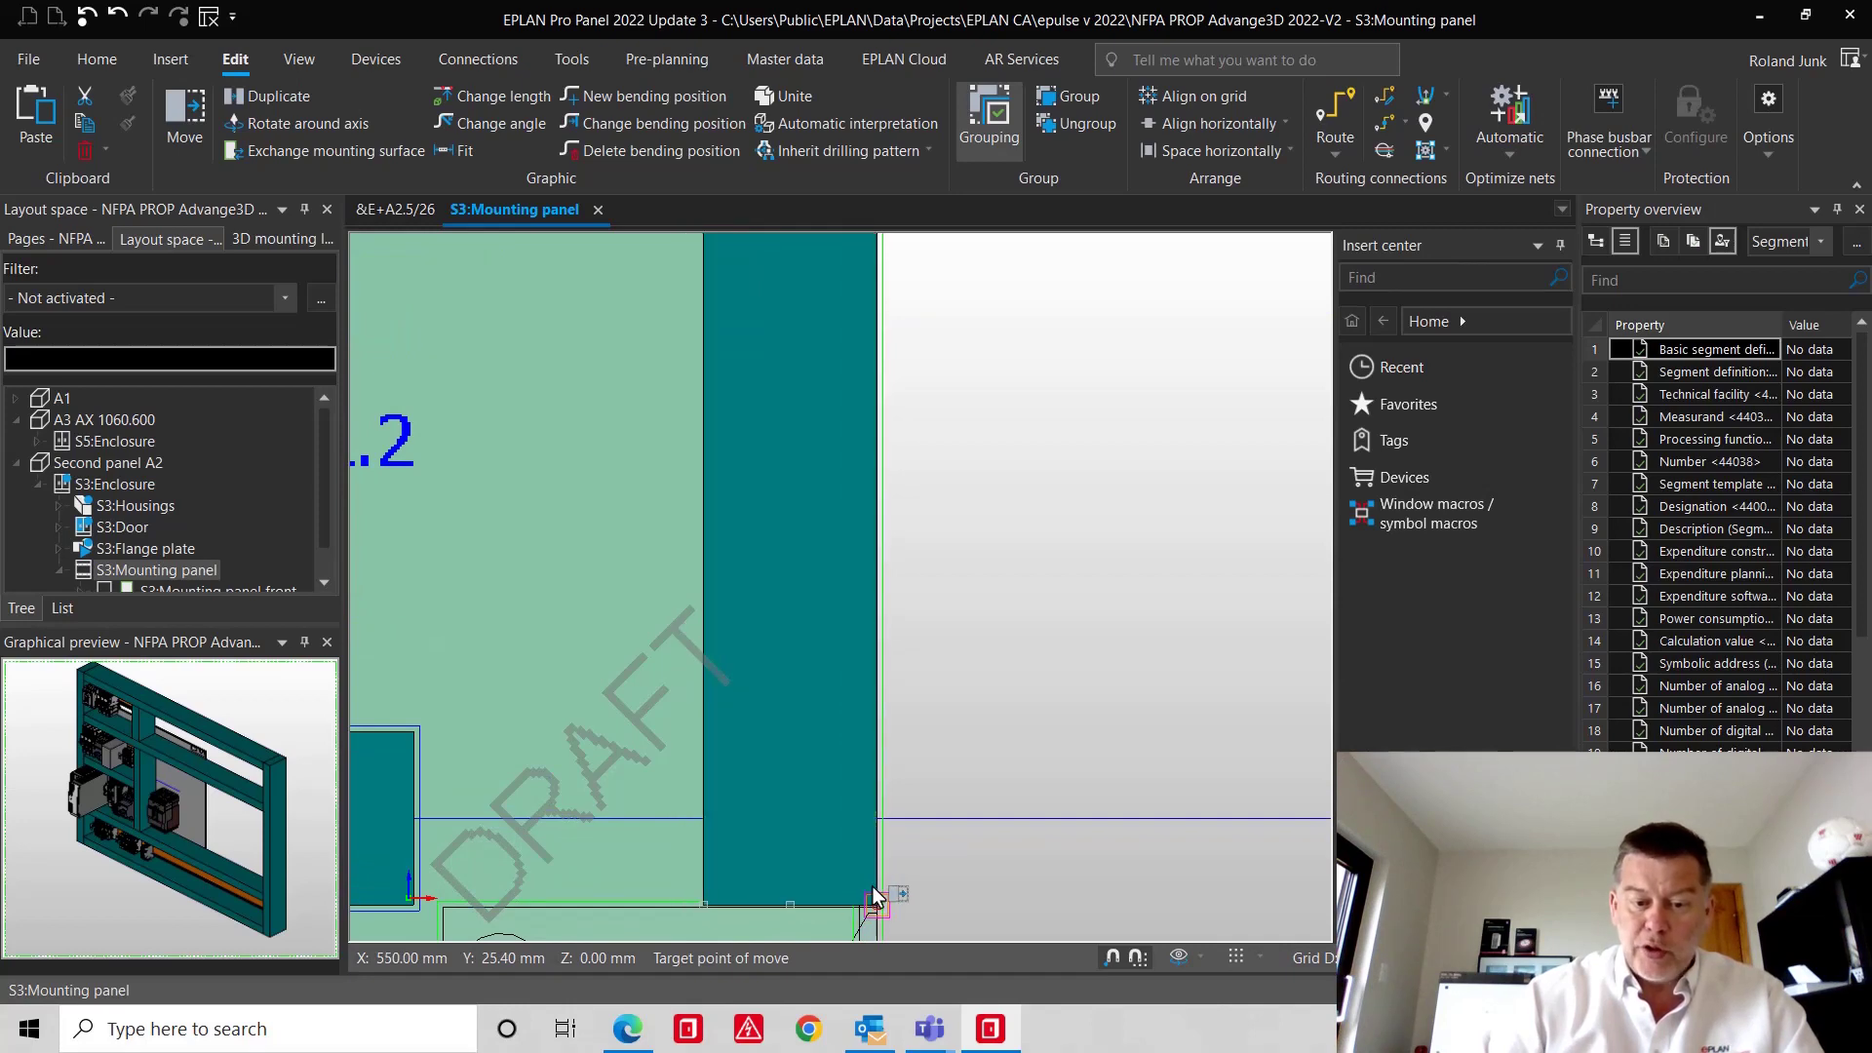
left_click(880, 910)
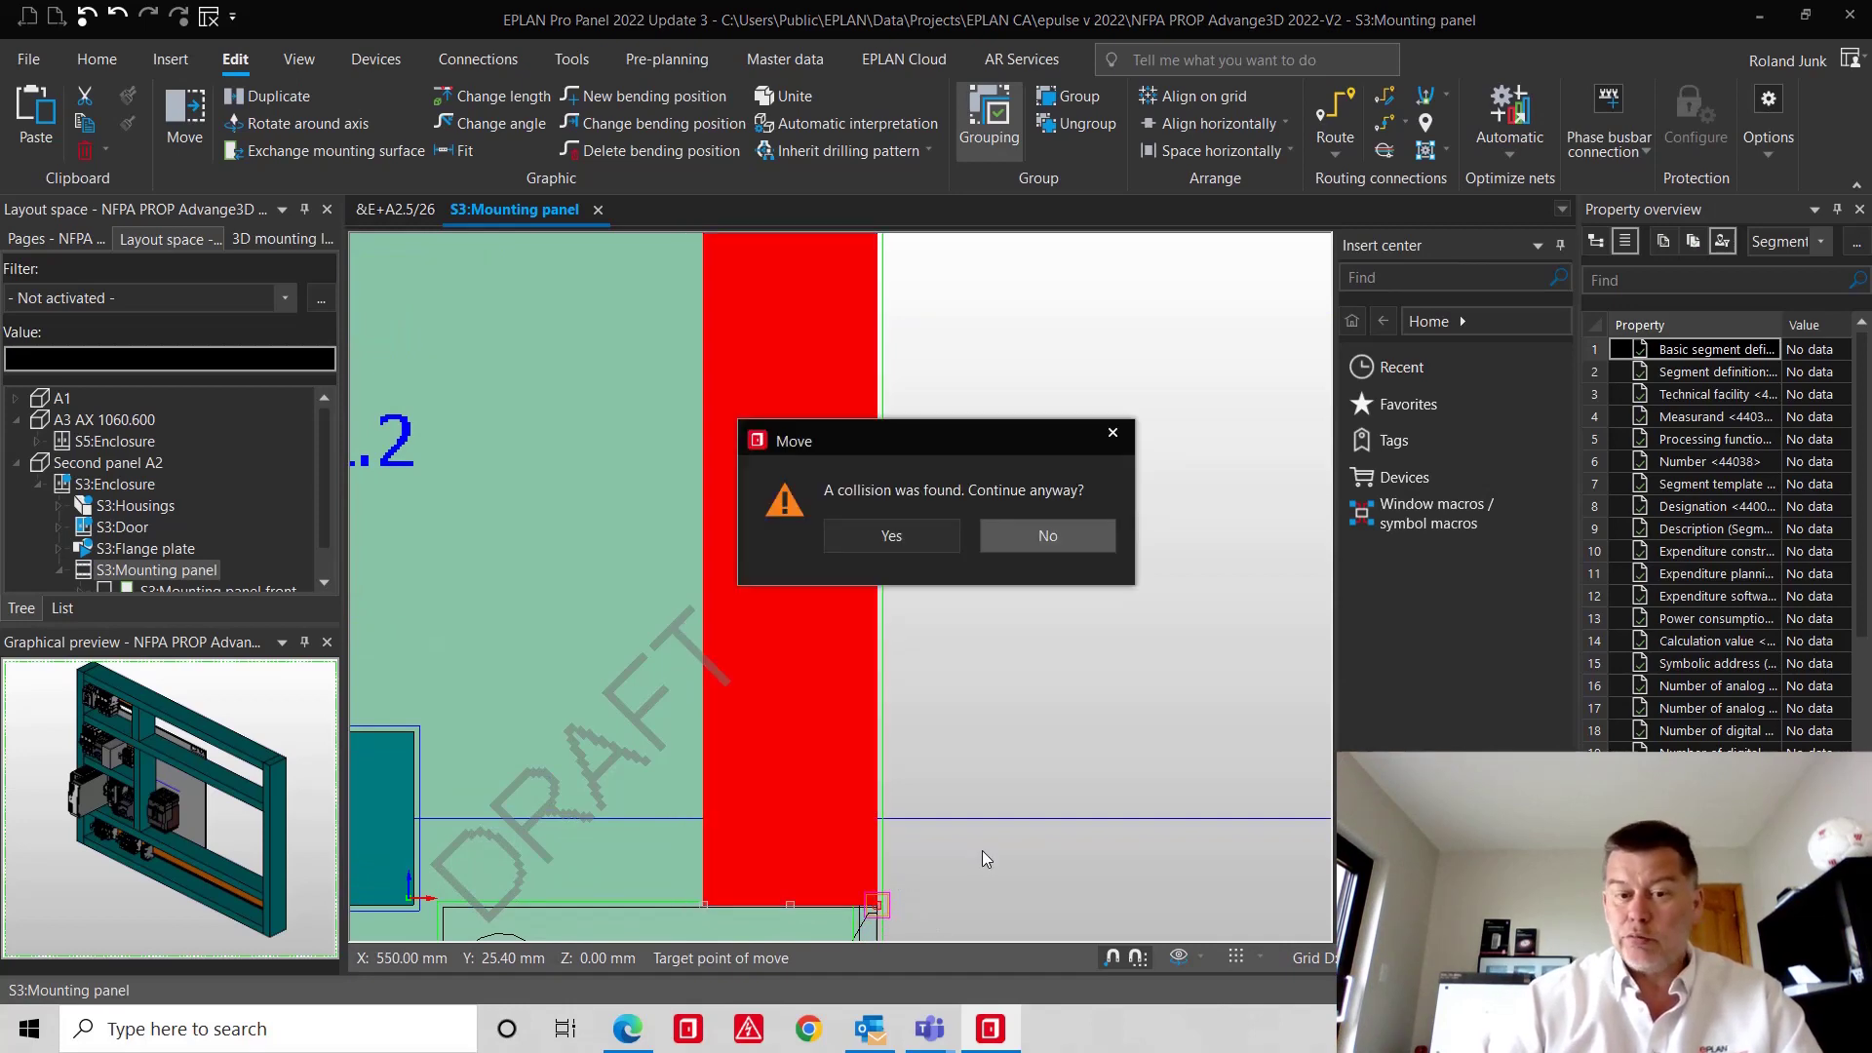
left_click(906, 536)
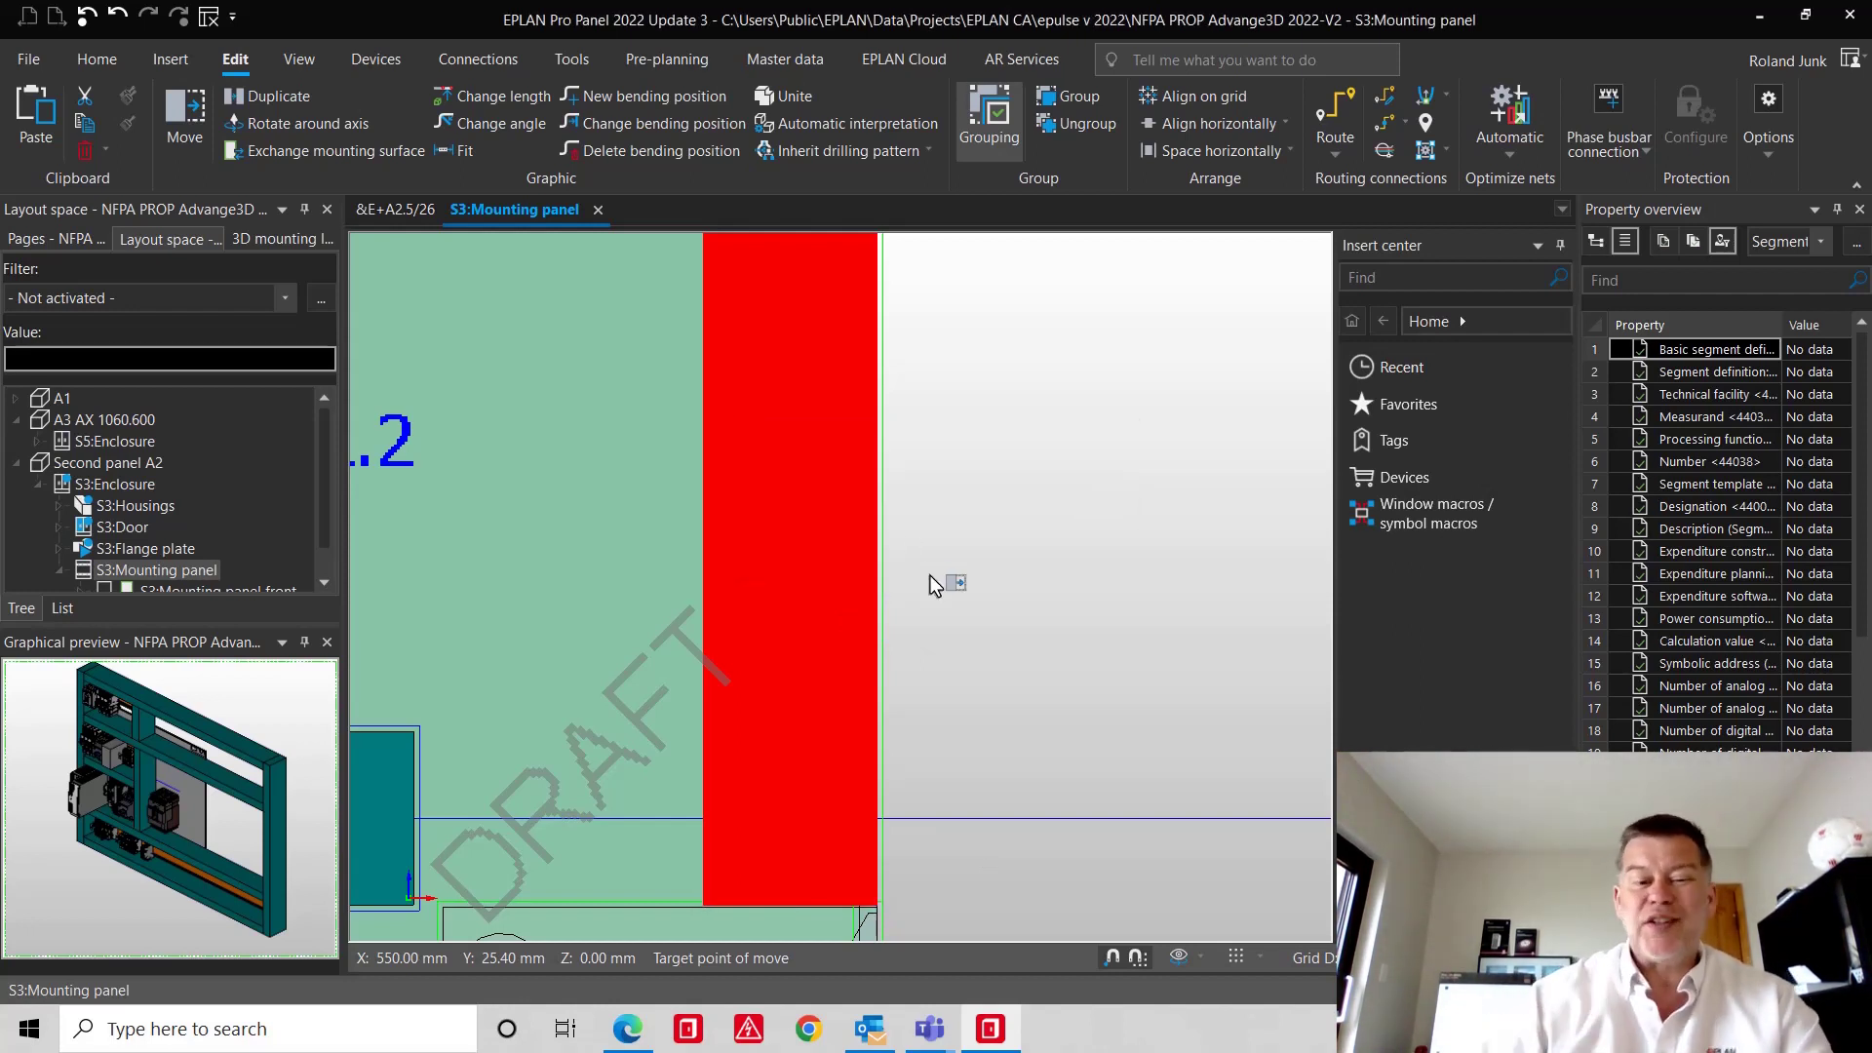
key("Escape")
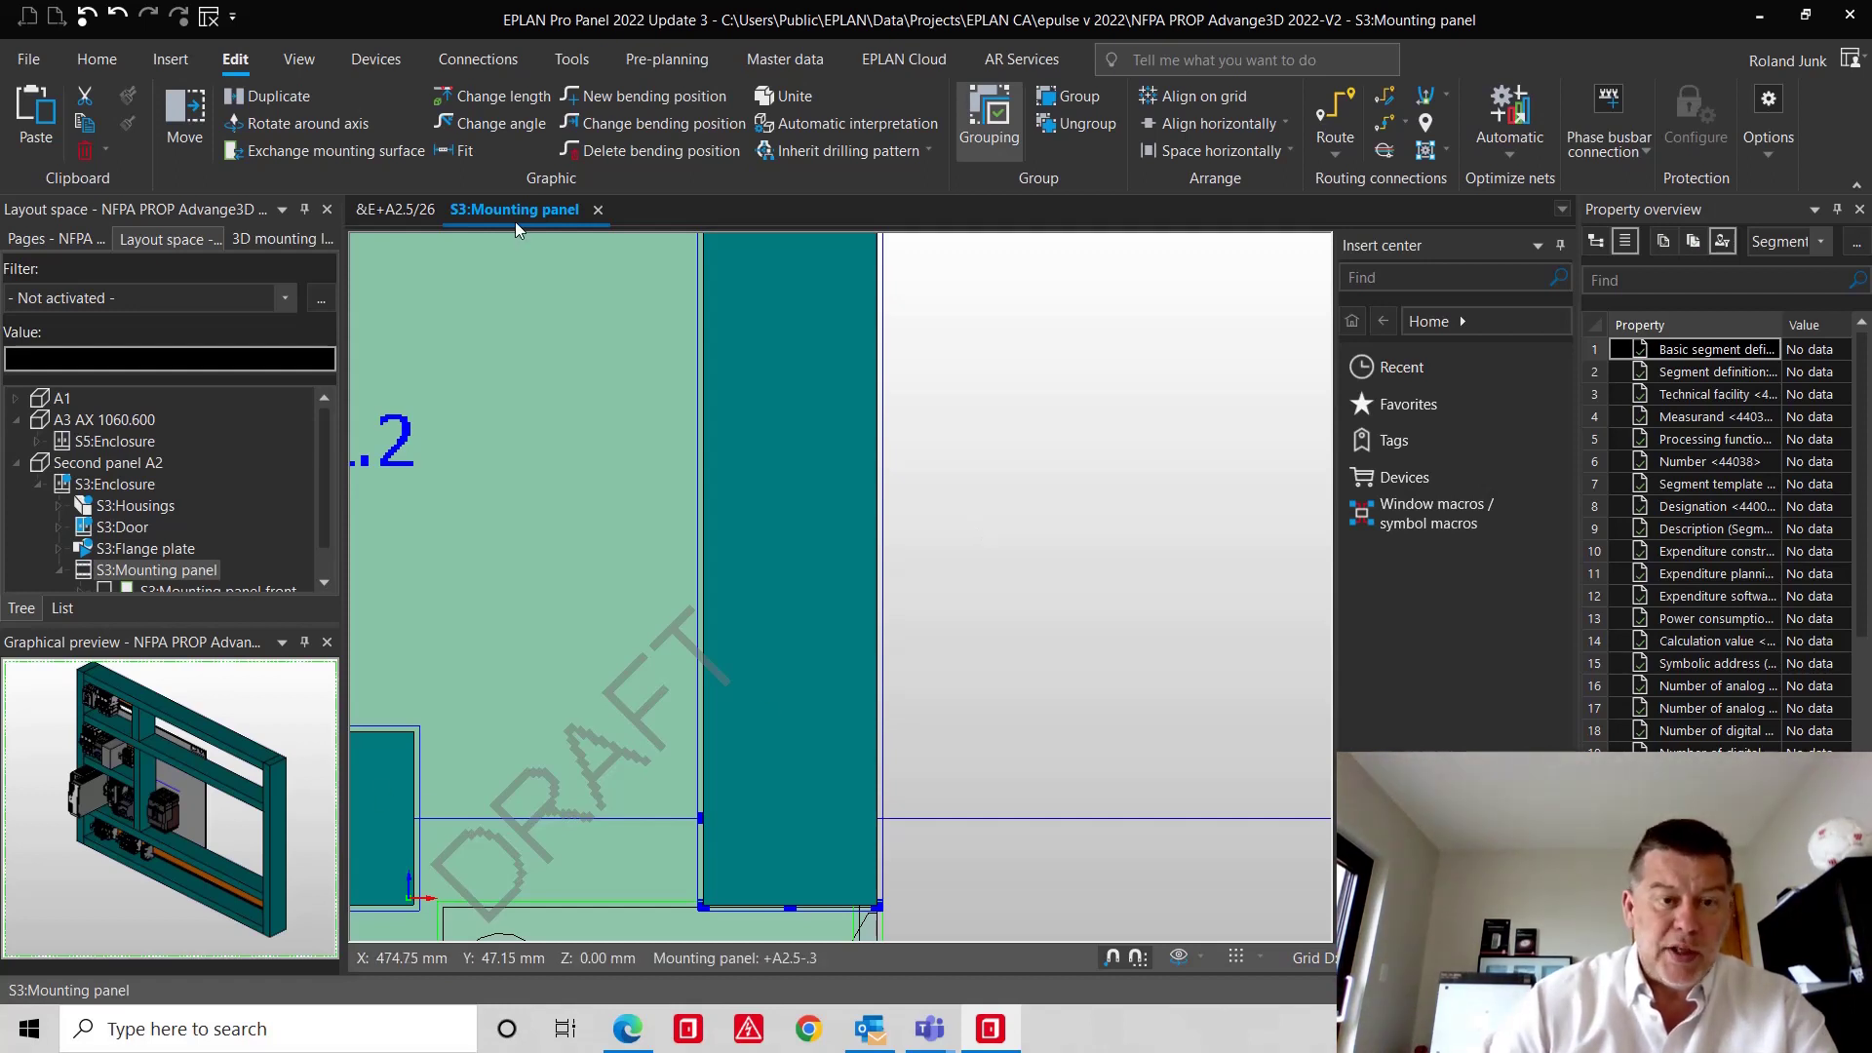
- Extend the lower-left duct and the orange rail up to the vertical duct
left_click(493, 96)
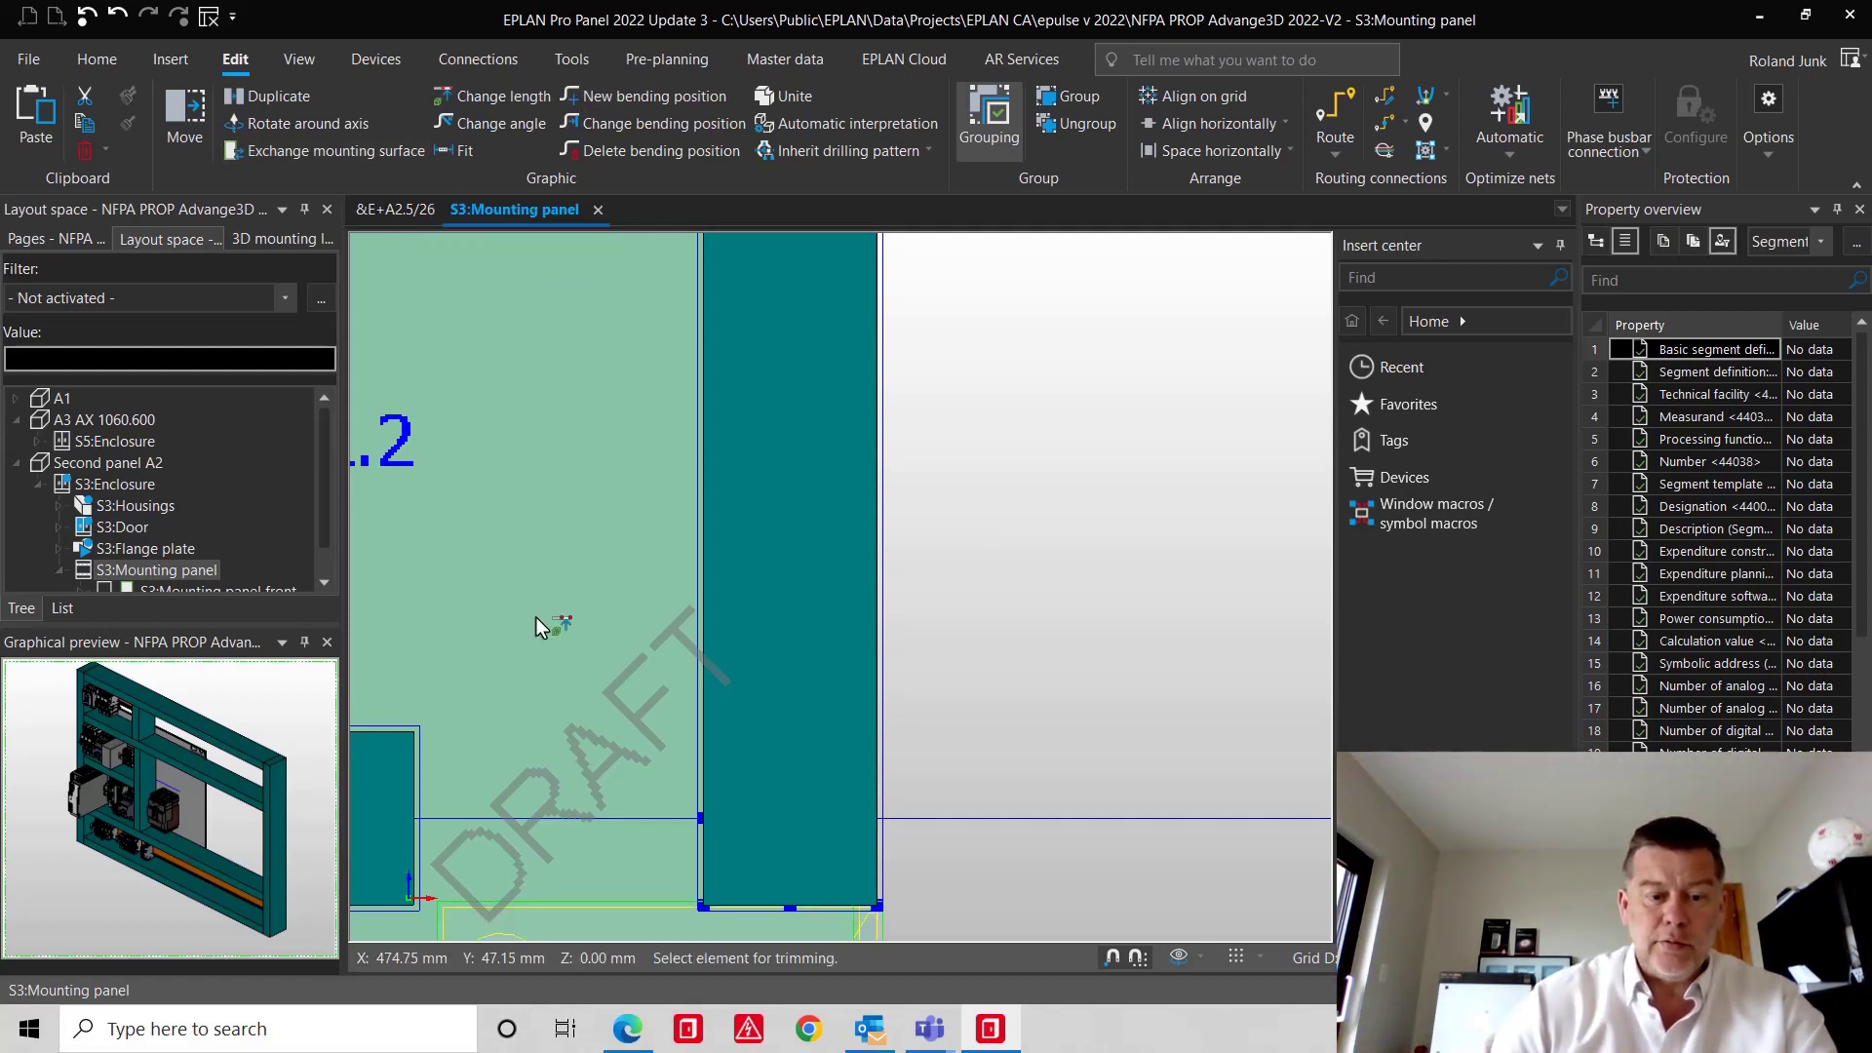
left_click(383, 829)
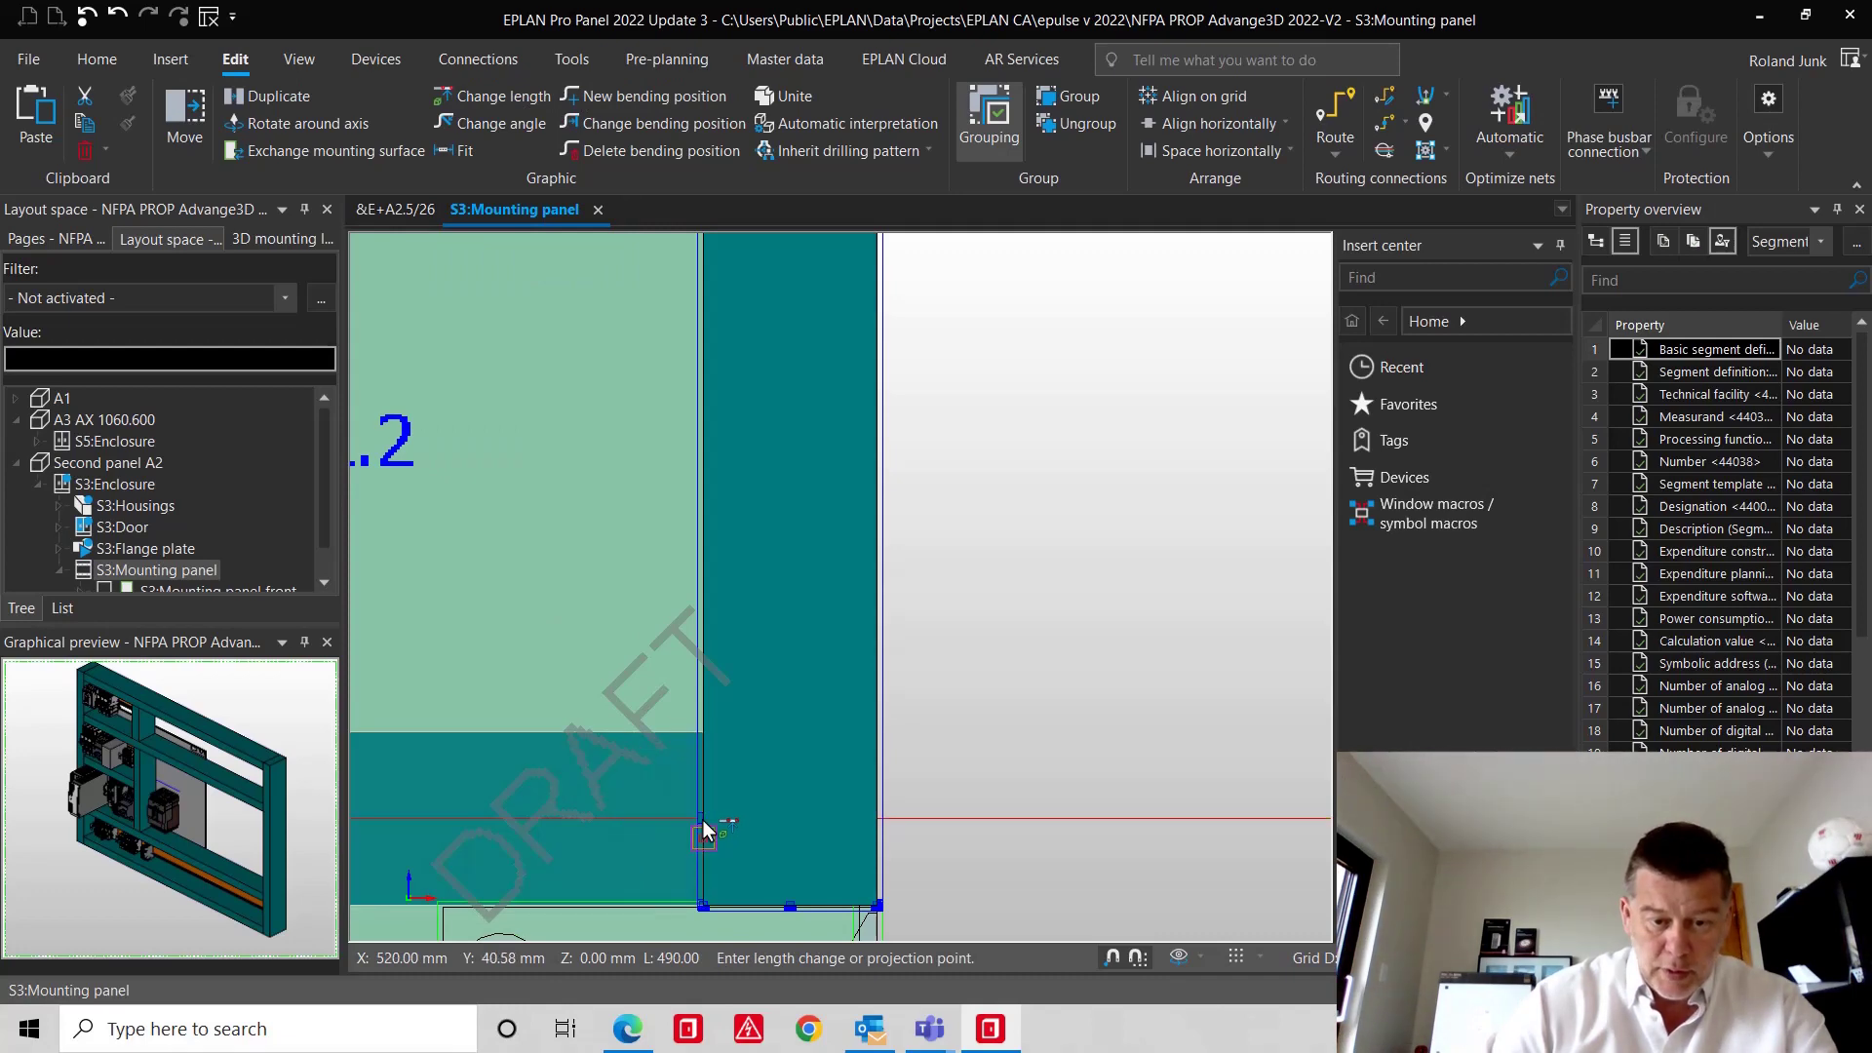
left_click(706, 822)
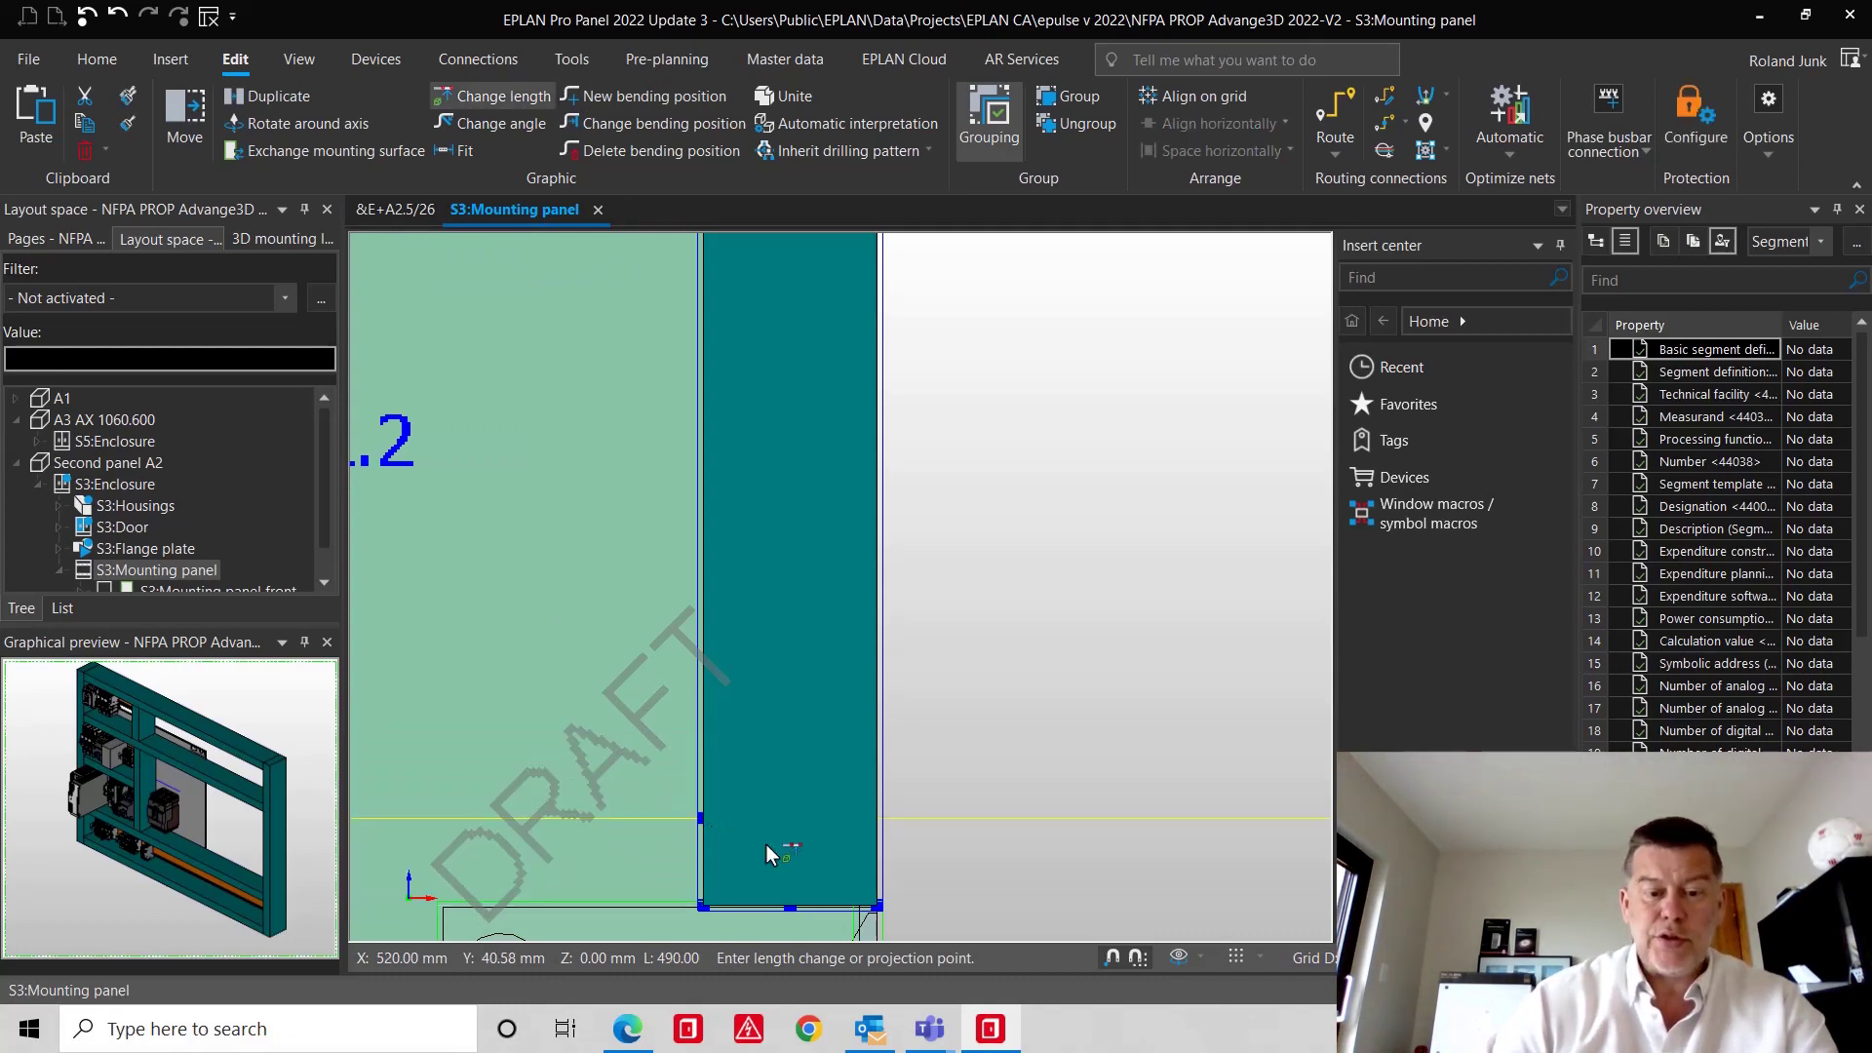
scroll(1021, 817, "down", 3)
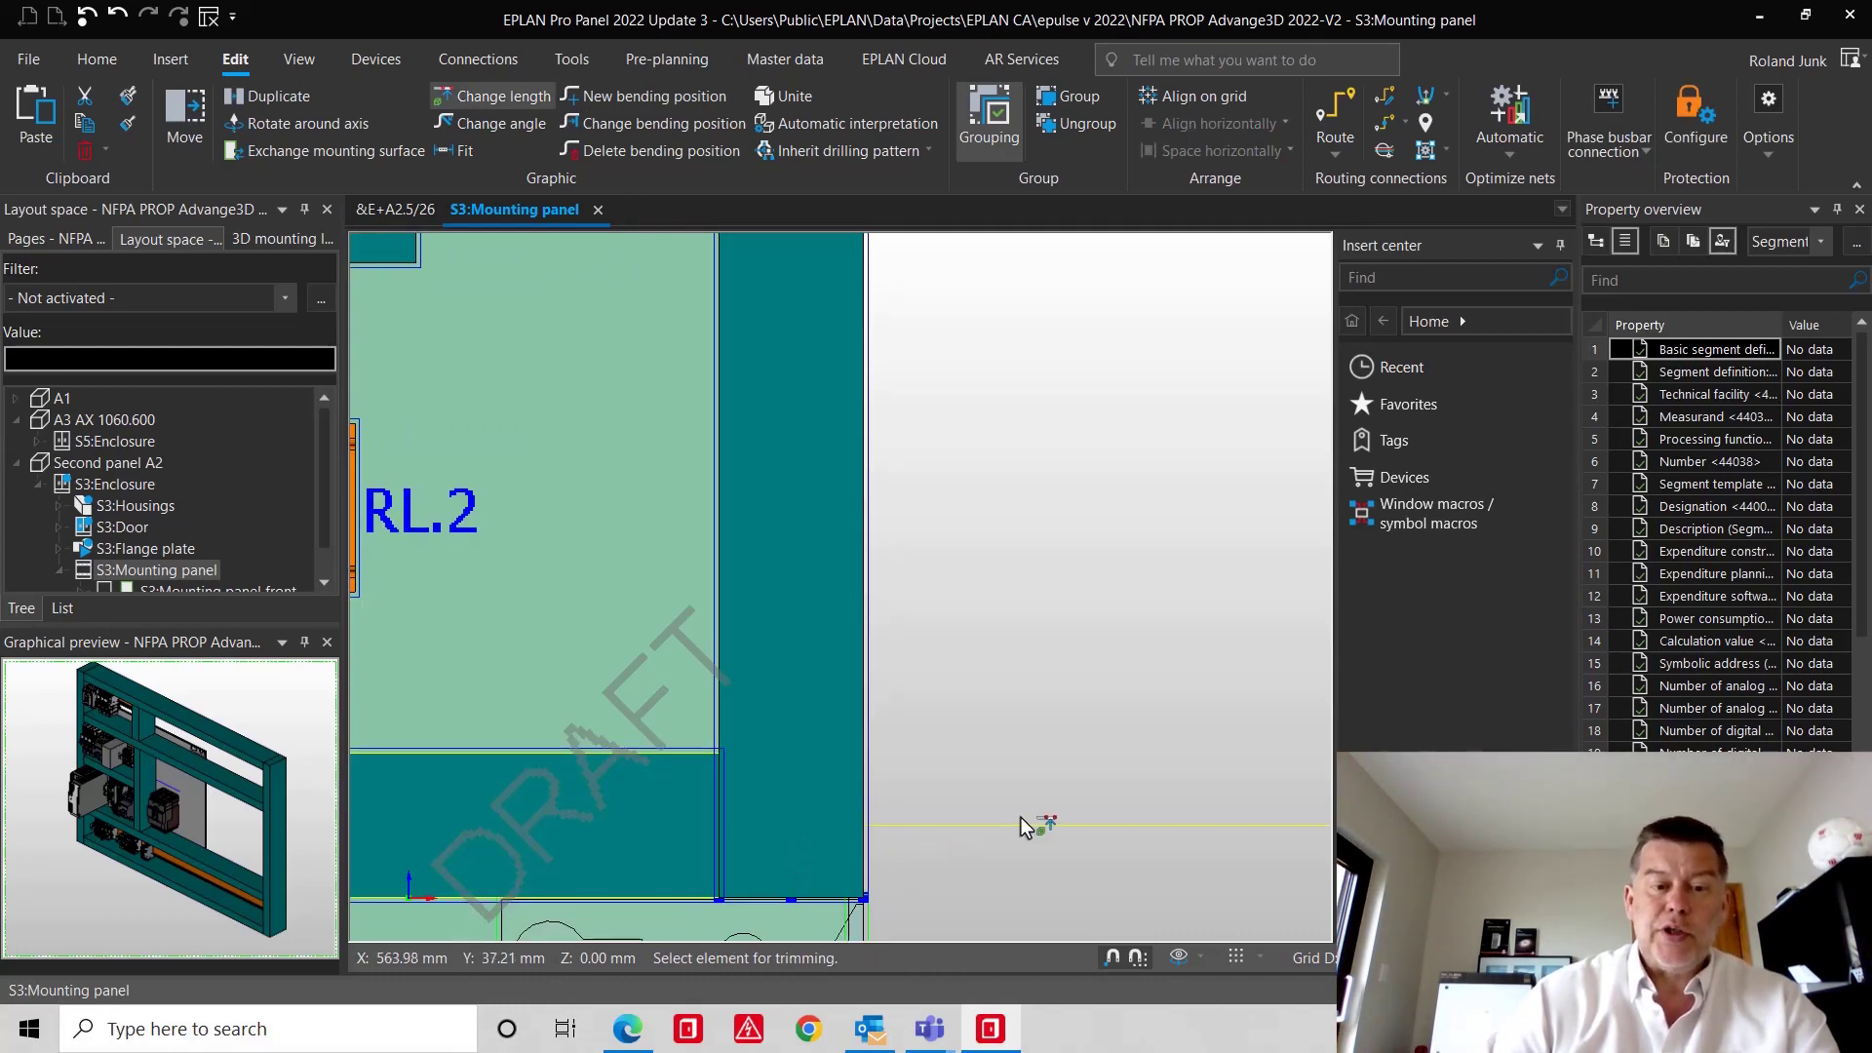
left_click(562, 652)
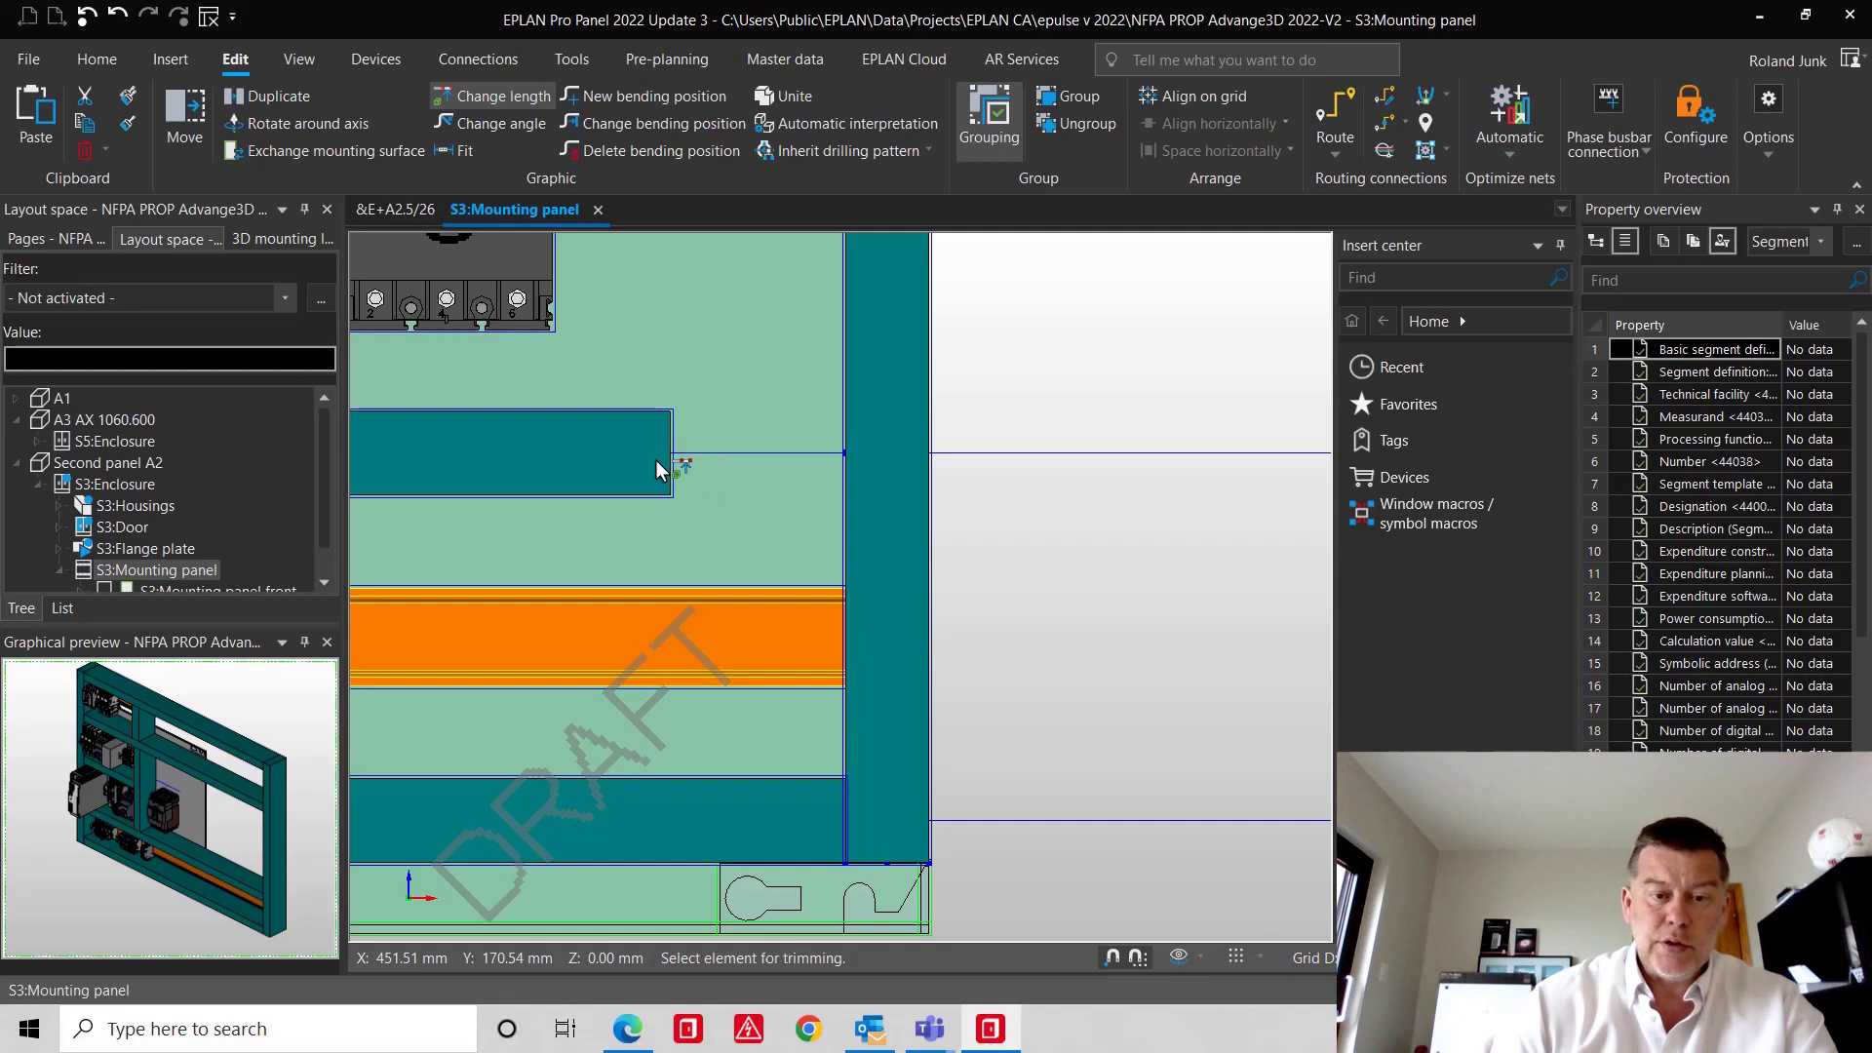
left_click(850, 454)
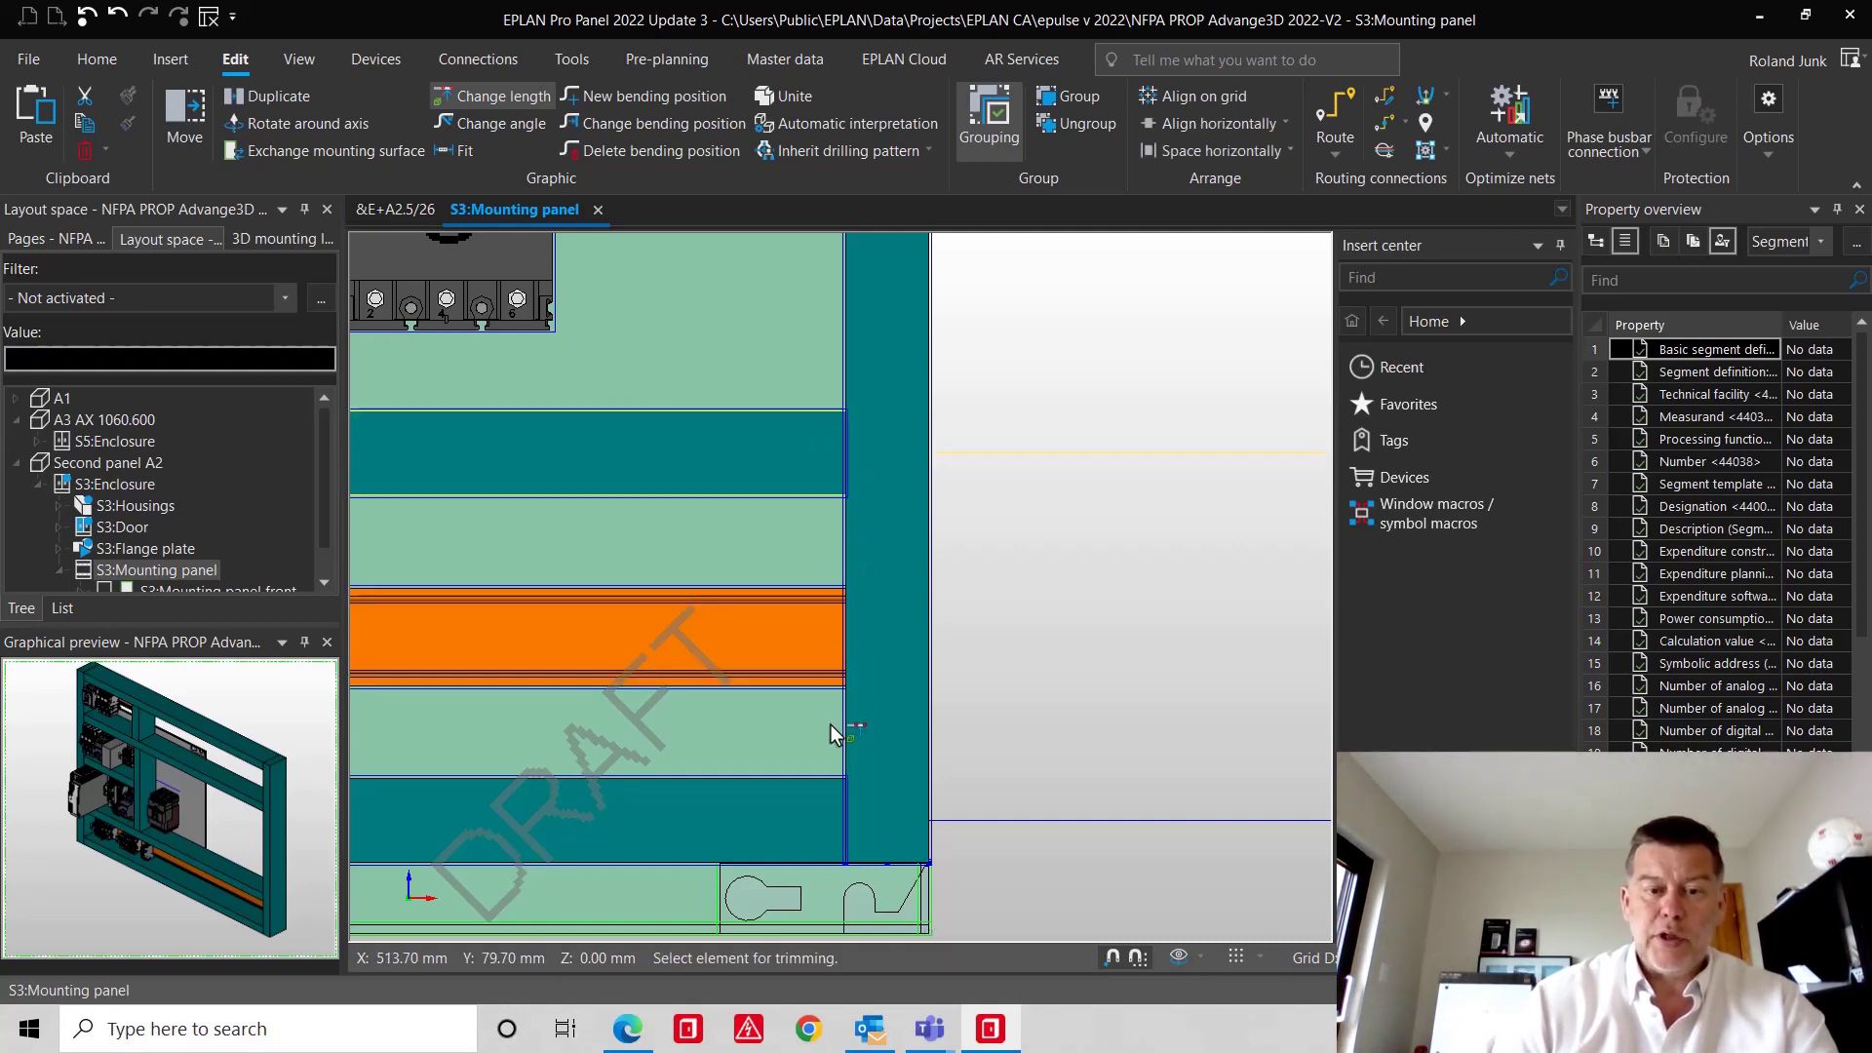
scroll(833, 752, "down", 5)
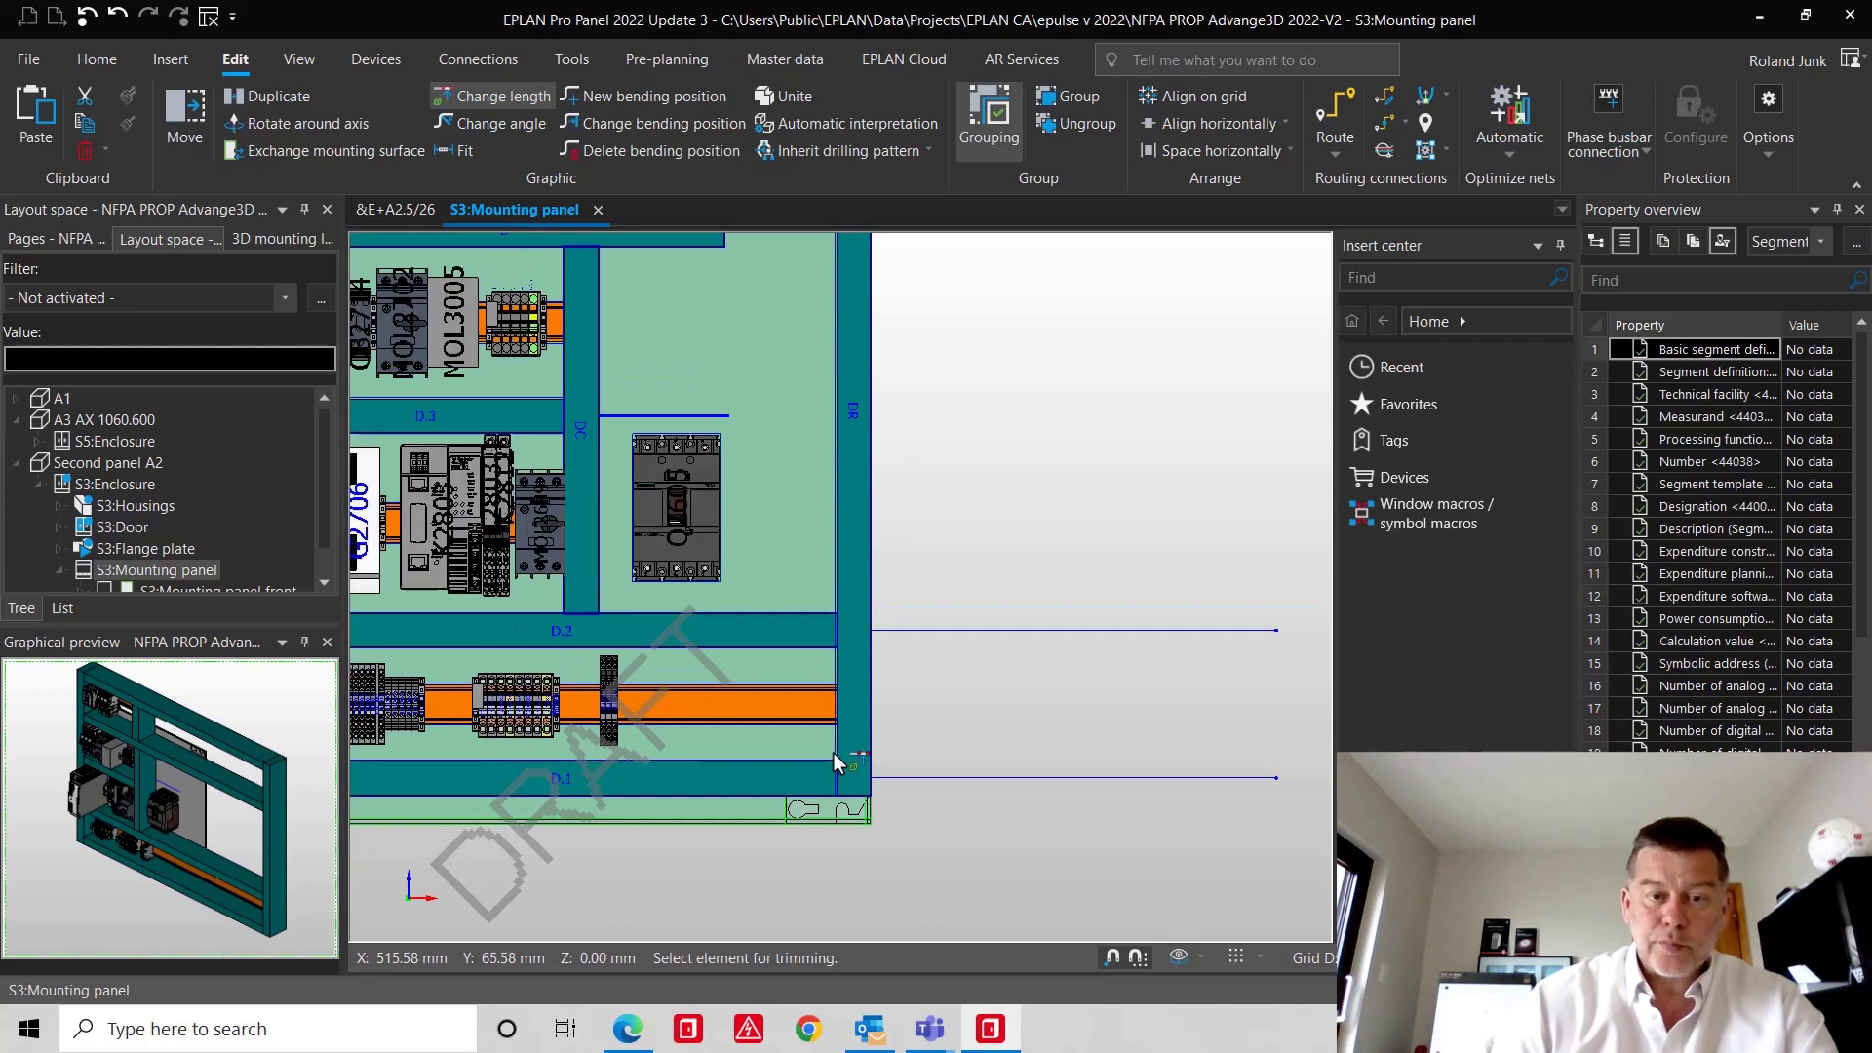
scroll(834, 753, "down", 2)
- Set a new end for the upper duct and trim the right vertical duct to the panel top
left_click(739, 312)
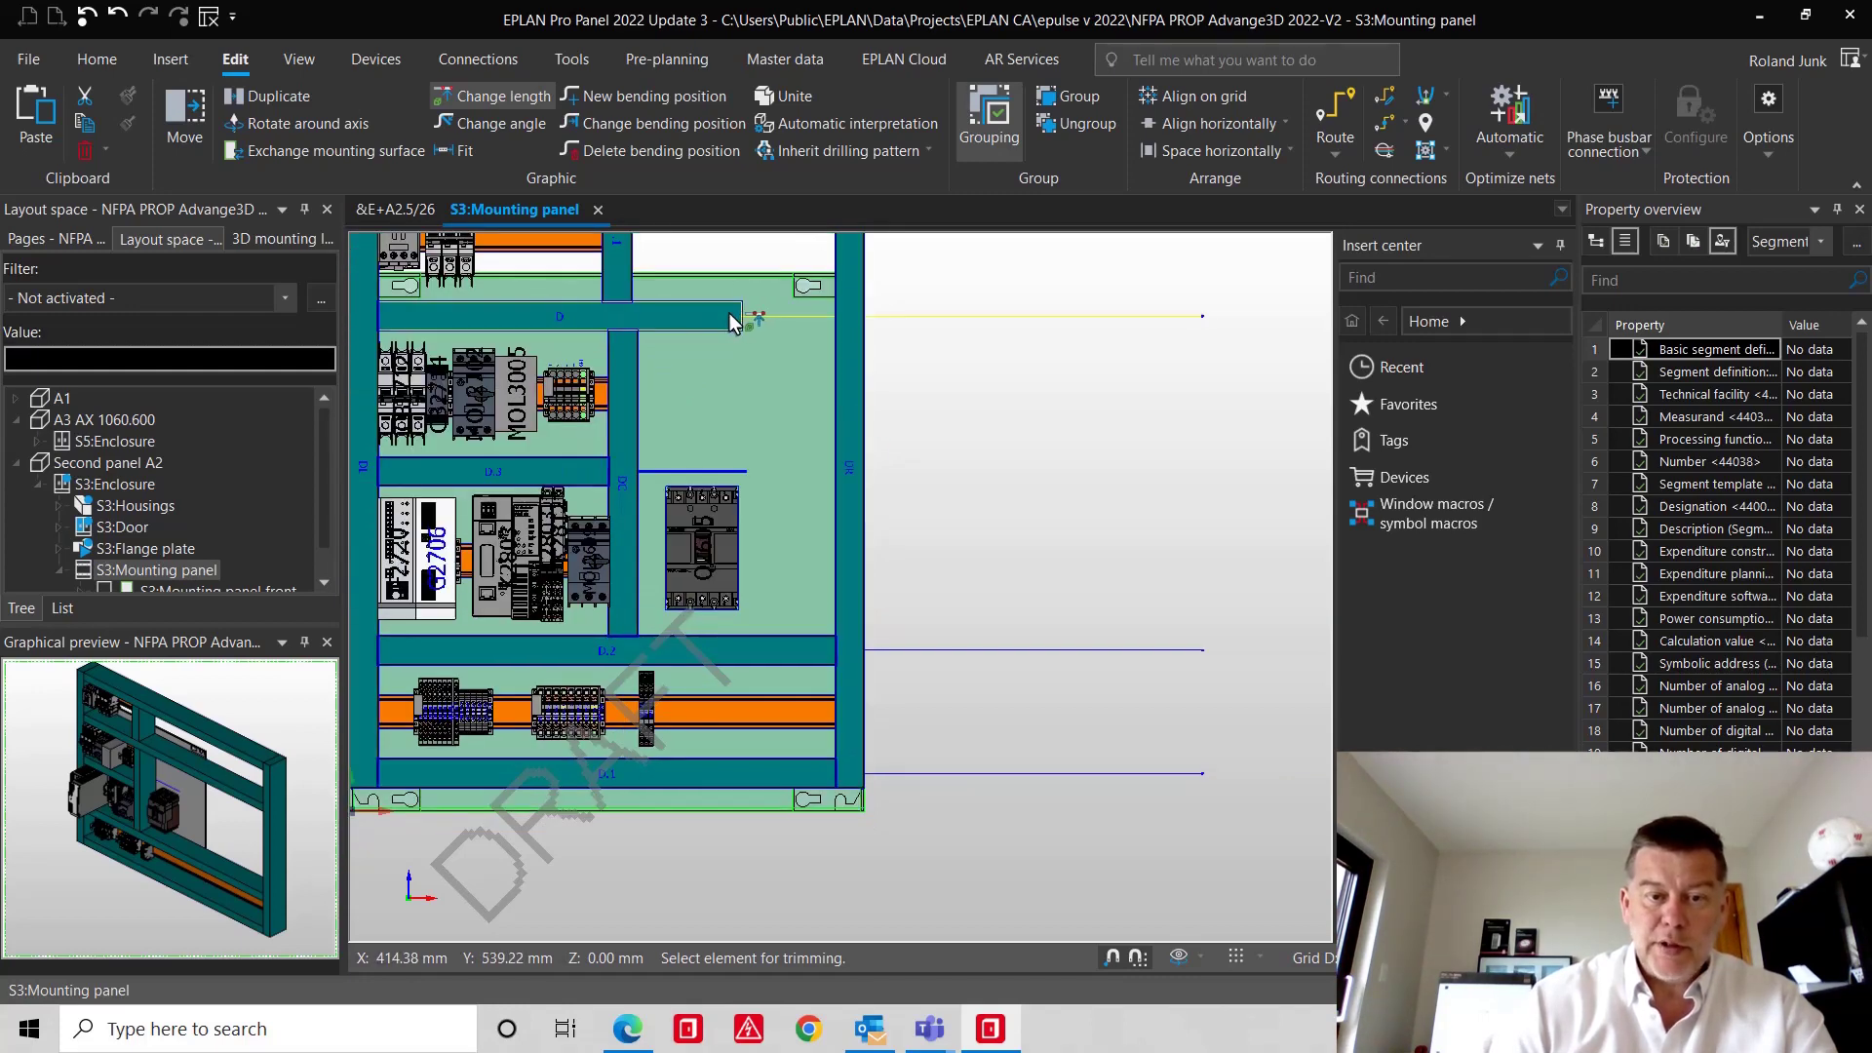
left_click(836, 323)
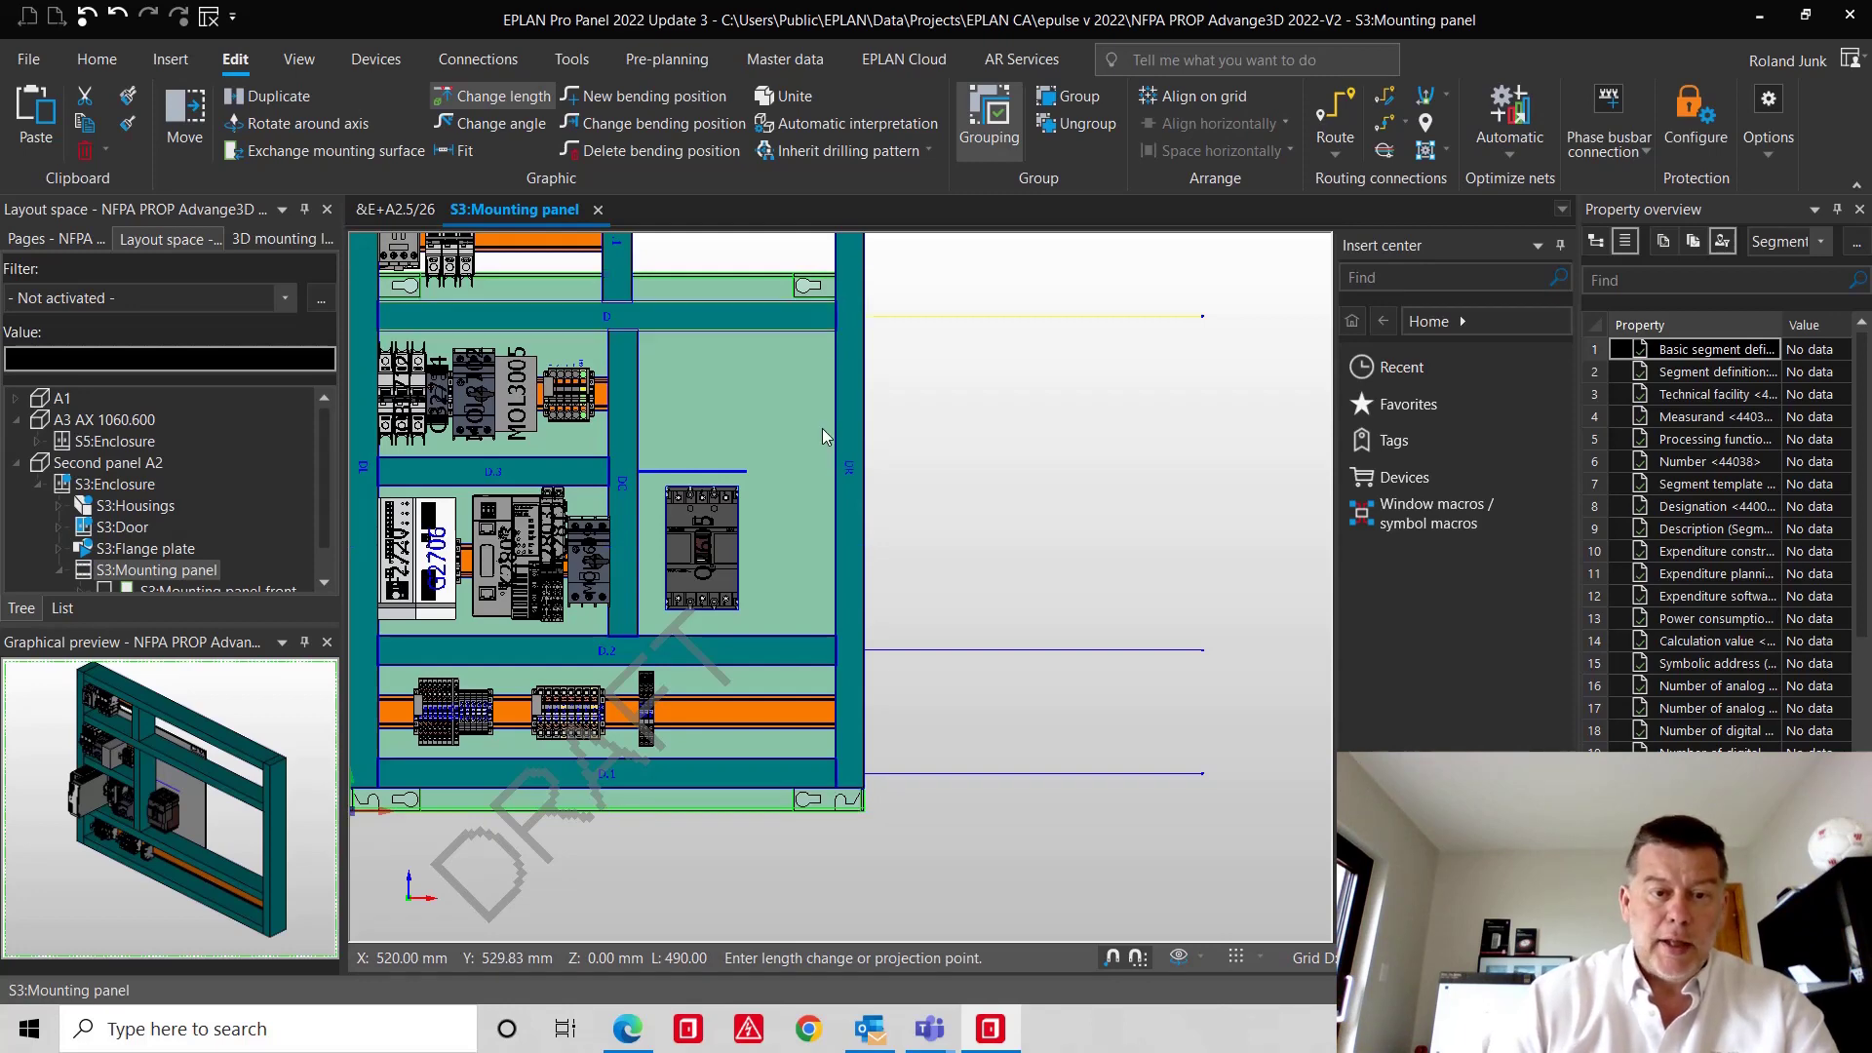
scroll(878, 633, "down", 1)
scroll(877, 632, "down", 1)
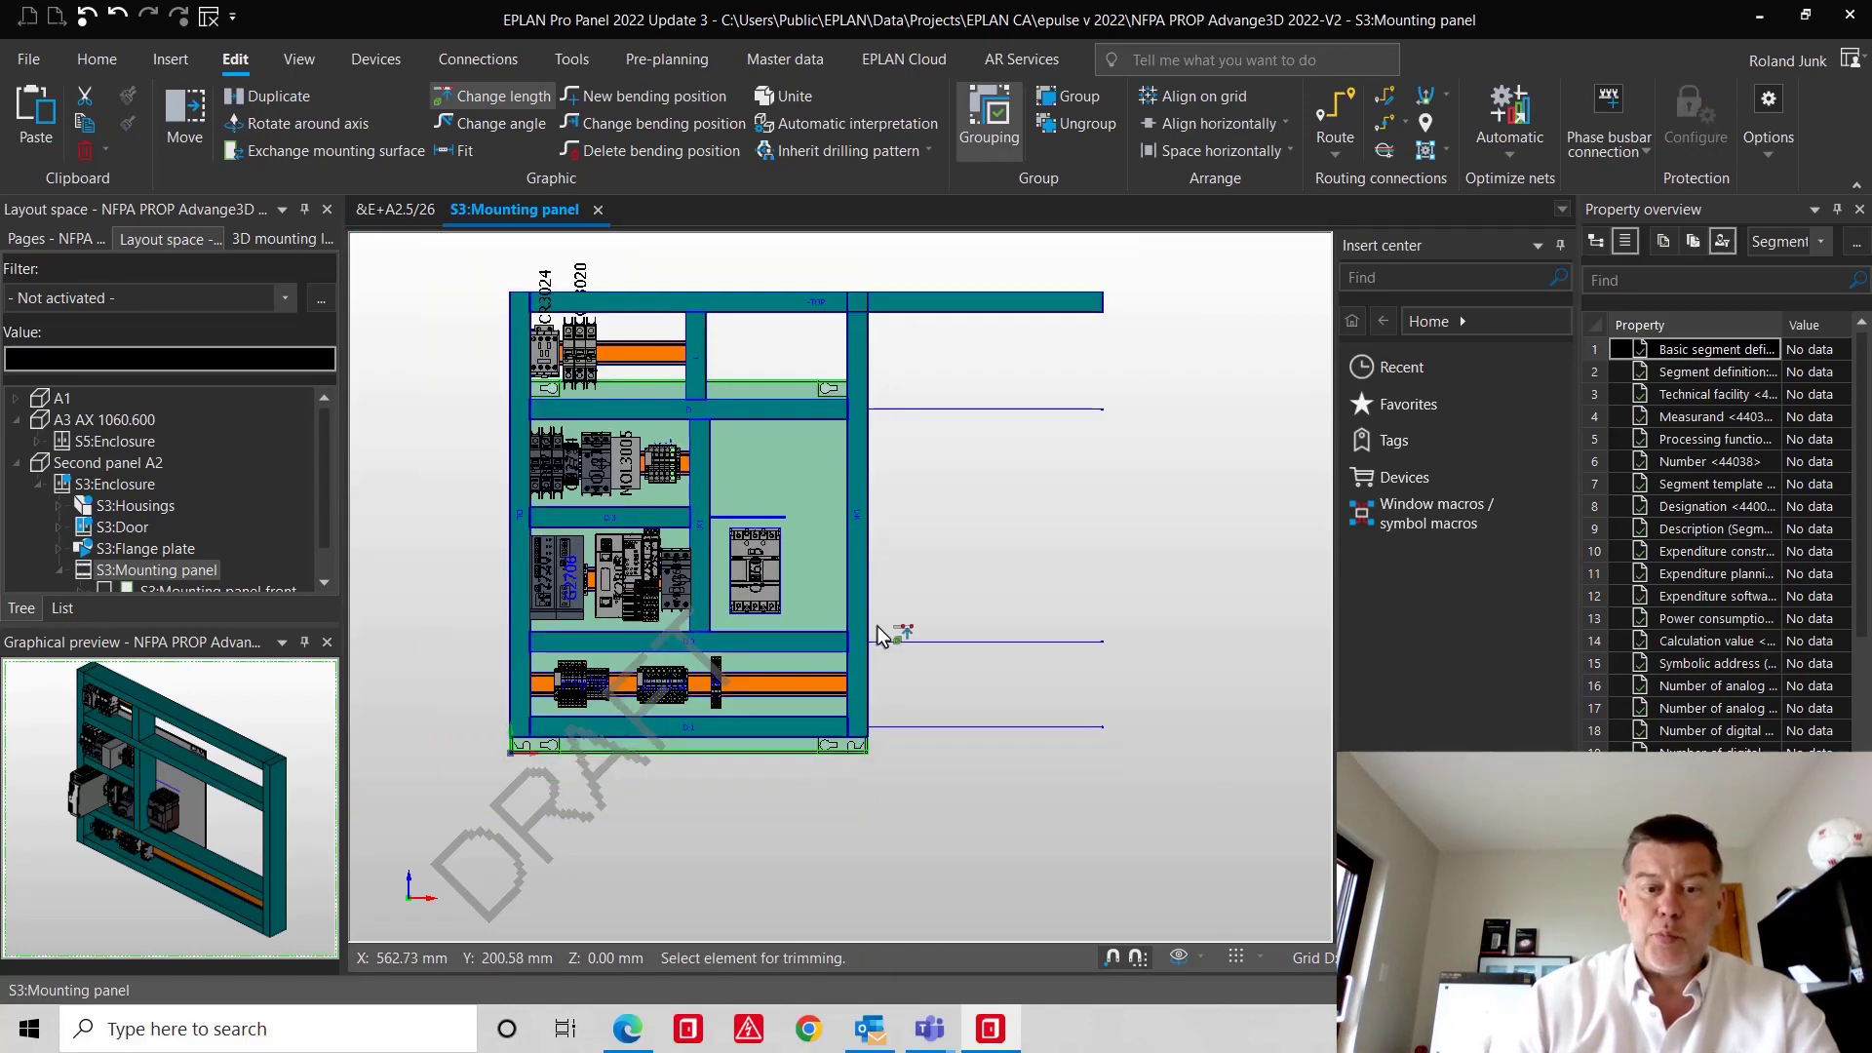
left_click(855, 408)
scroll(855, 407, "up", 5)
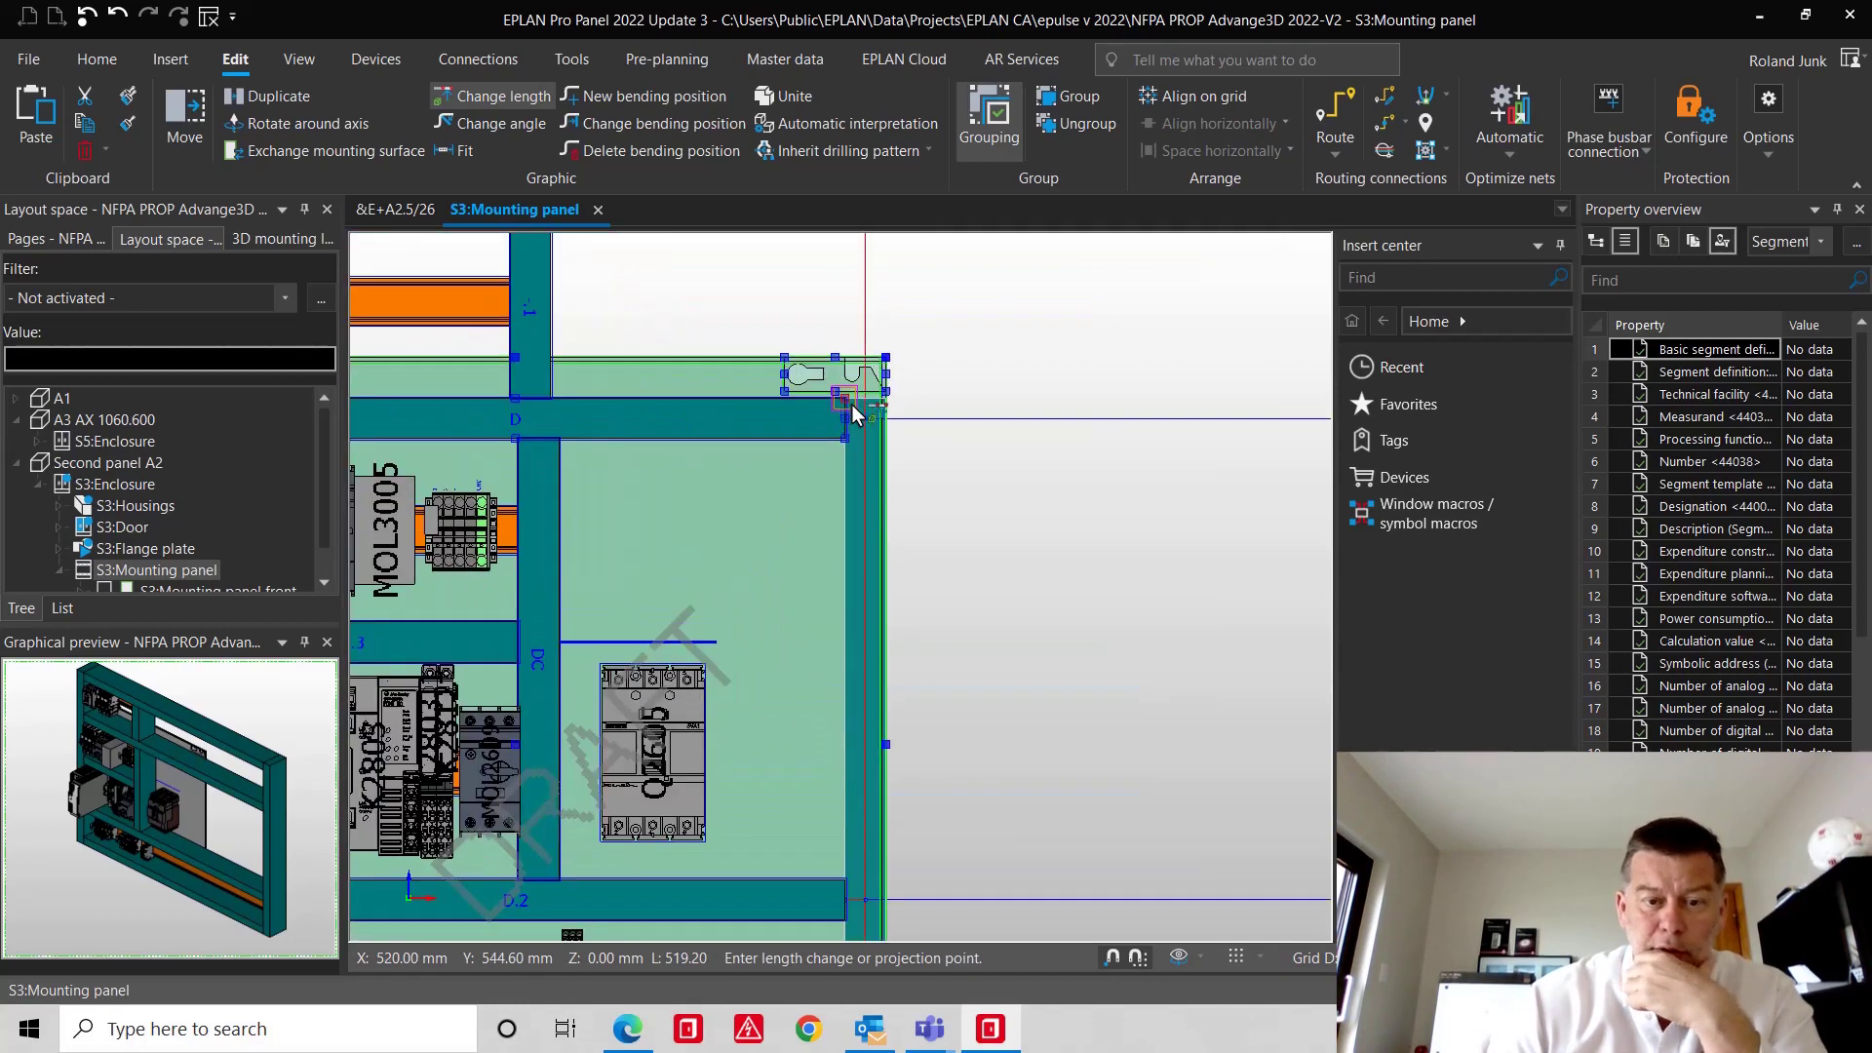
left_click(911, 491)
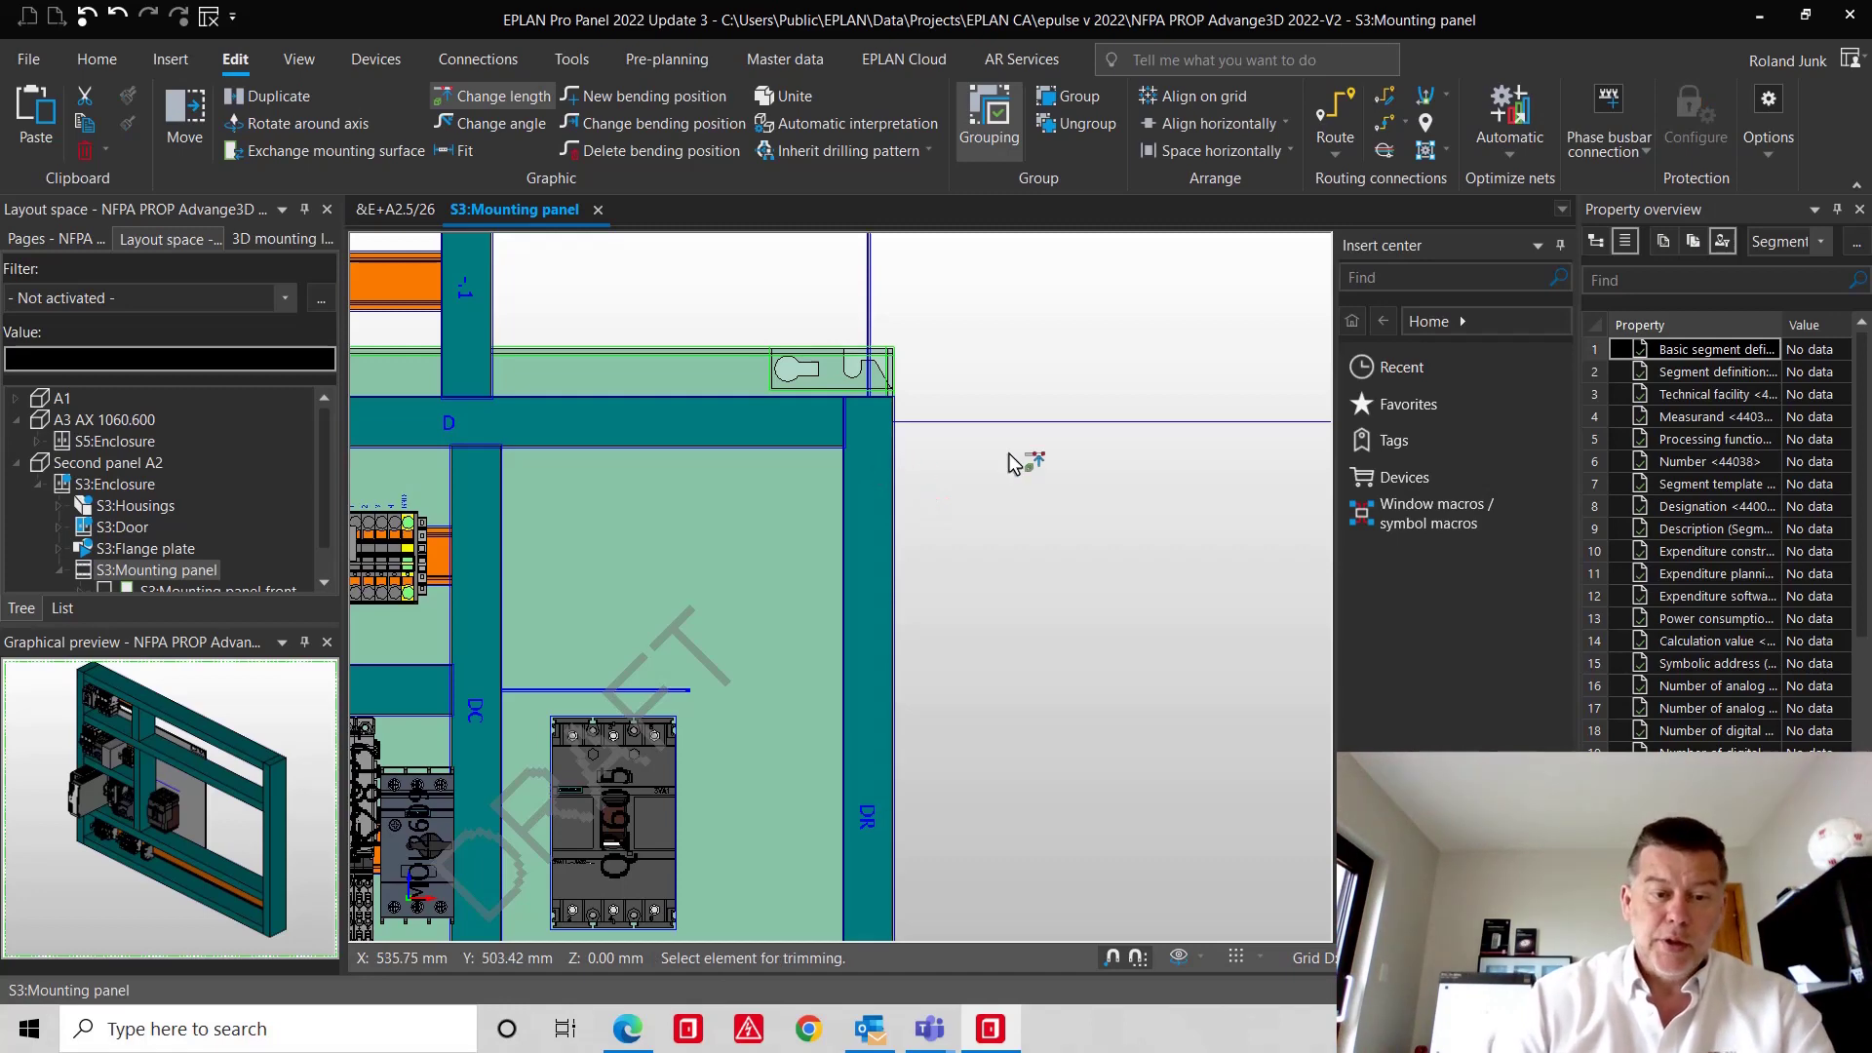
scroll(1018, 454, "down", 1)
scroll(1020, 456, "down", 1)
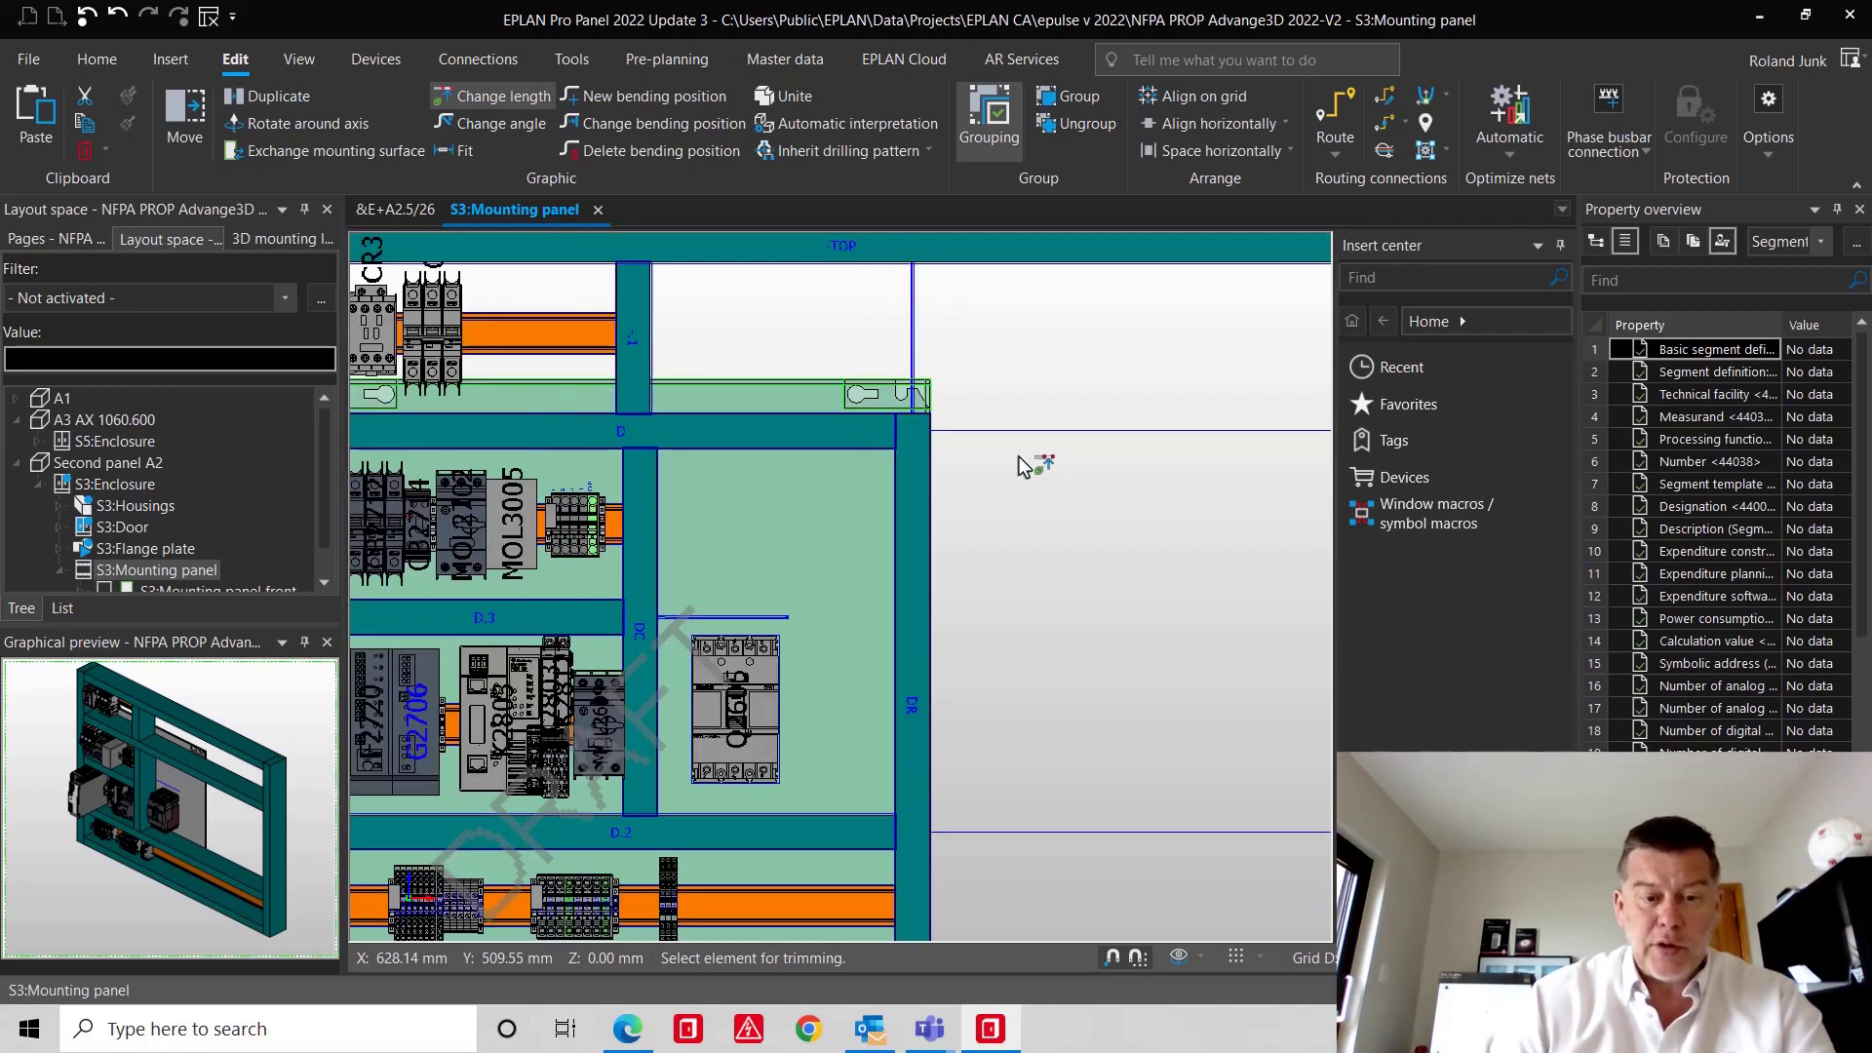
- Shorten the middle vertical duct so it ends at duct D.3
left_click(646, 462)
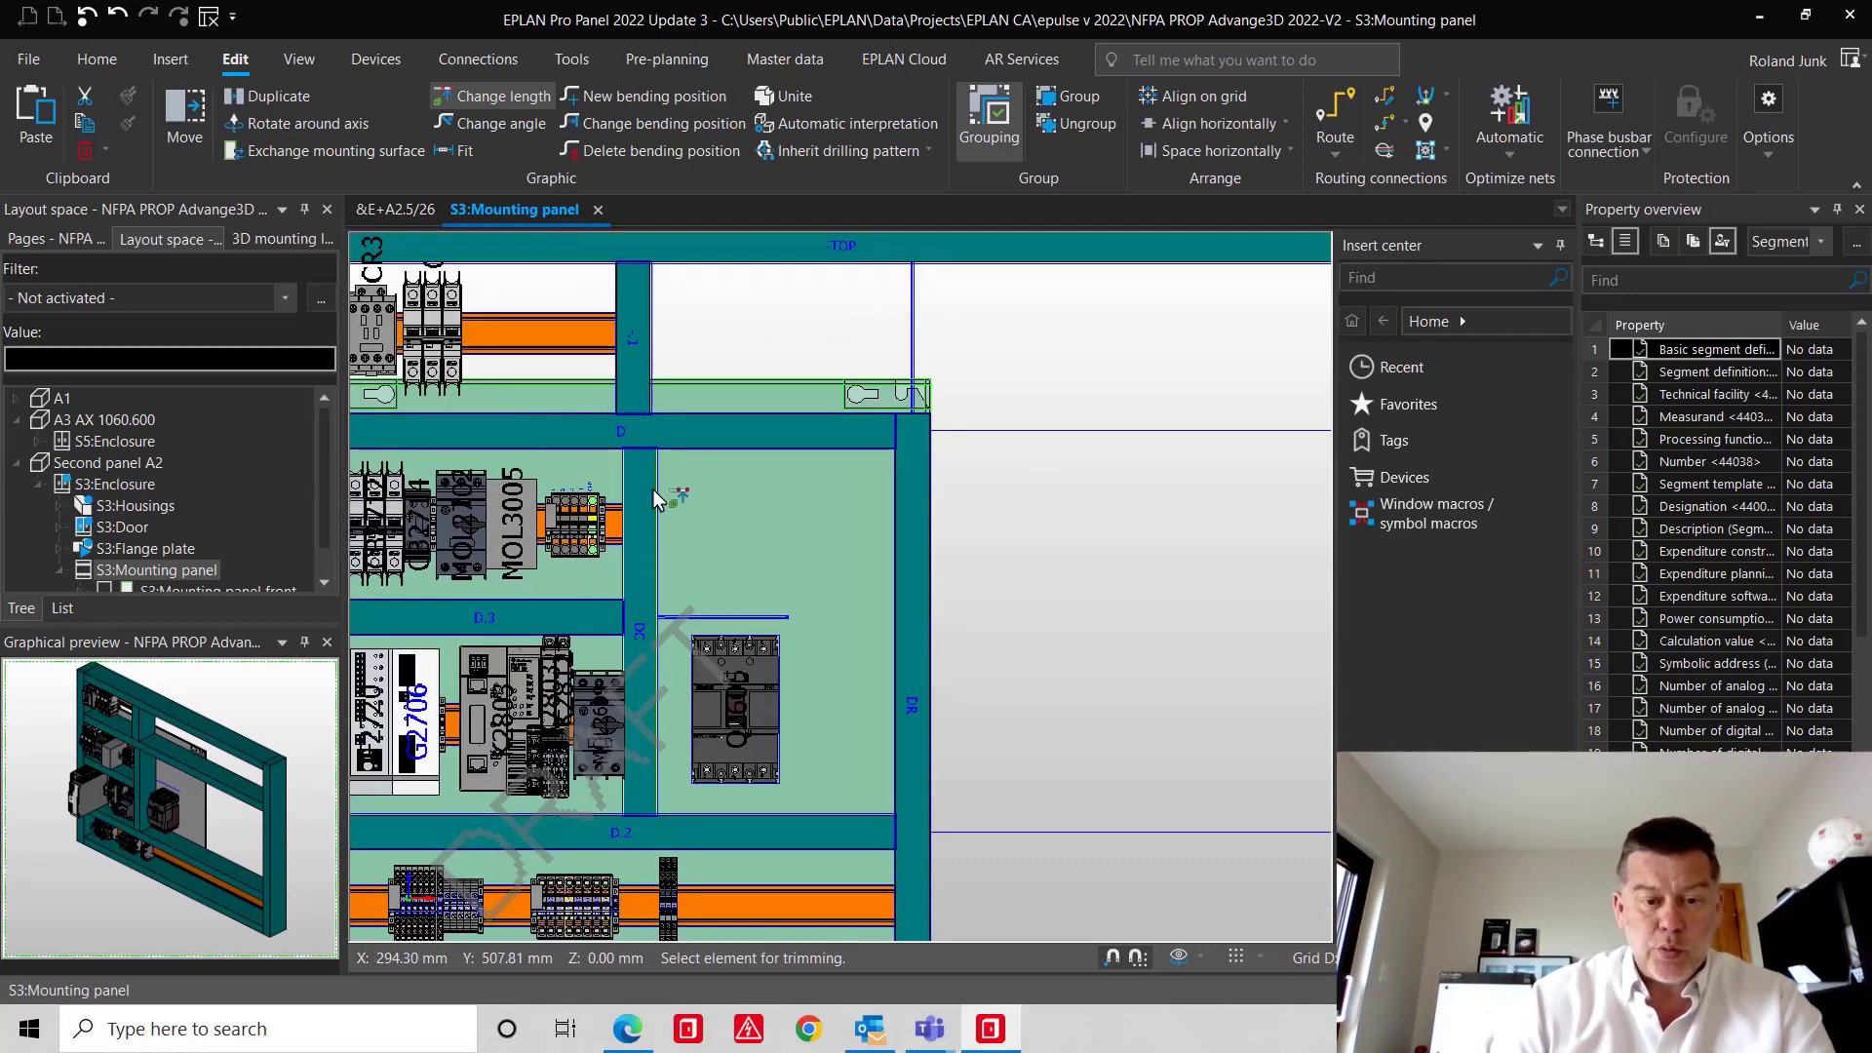
left_click(639, 606)
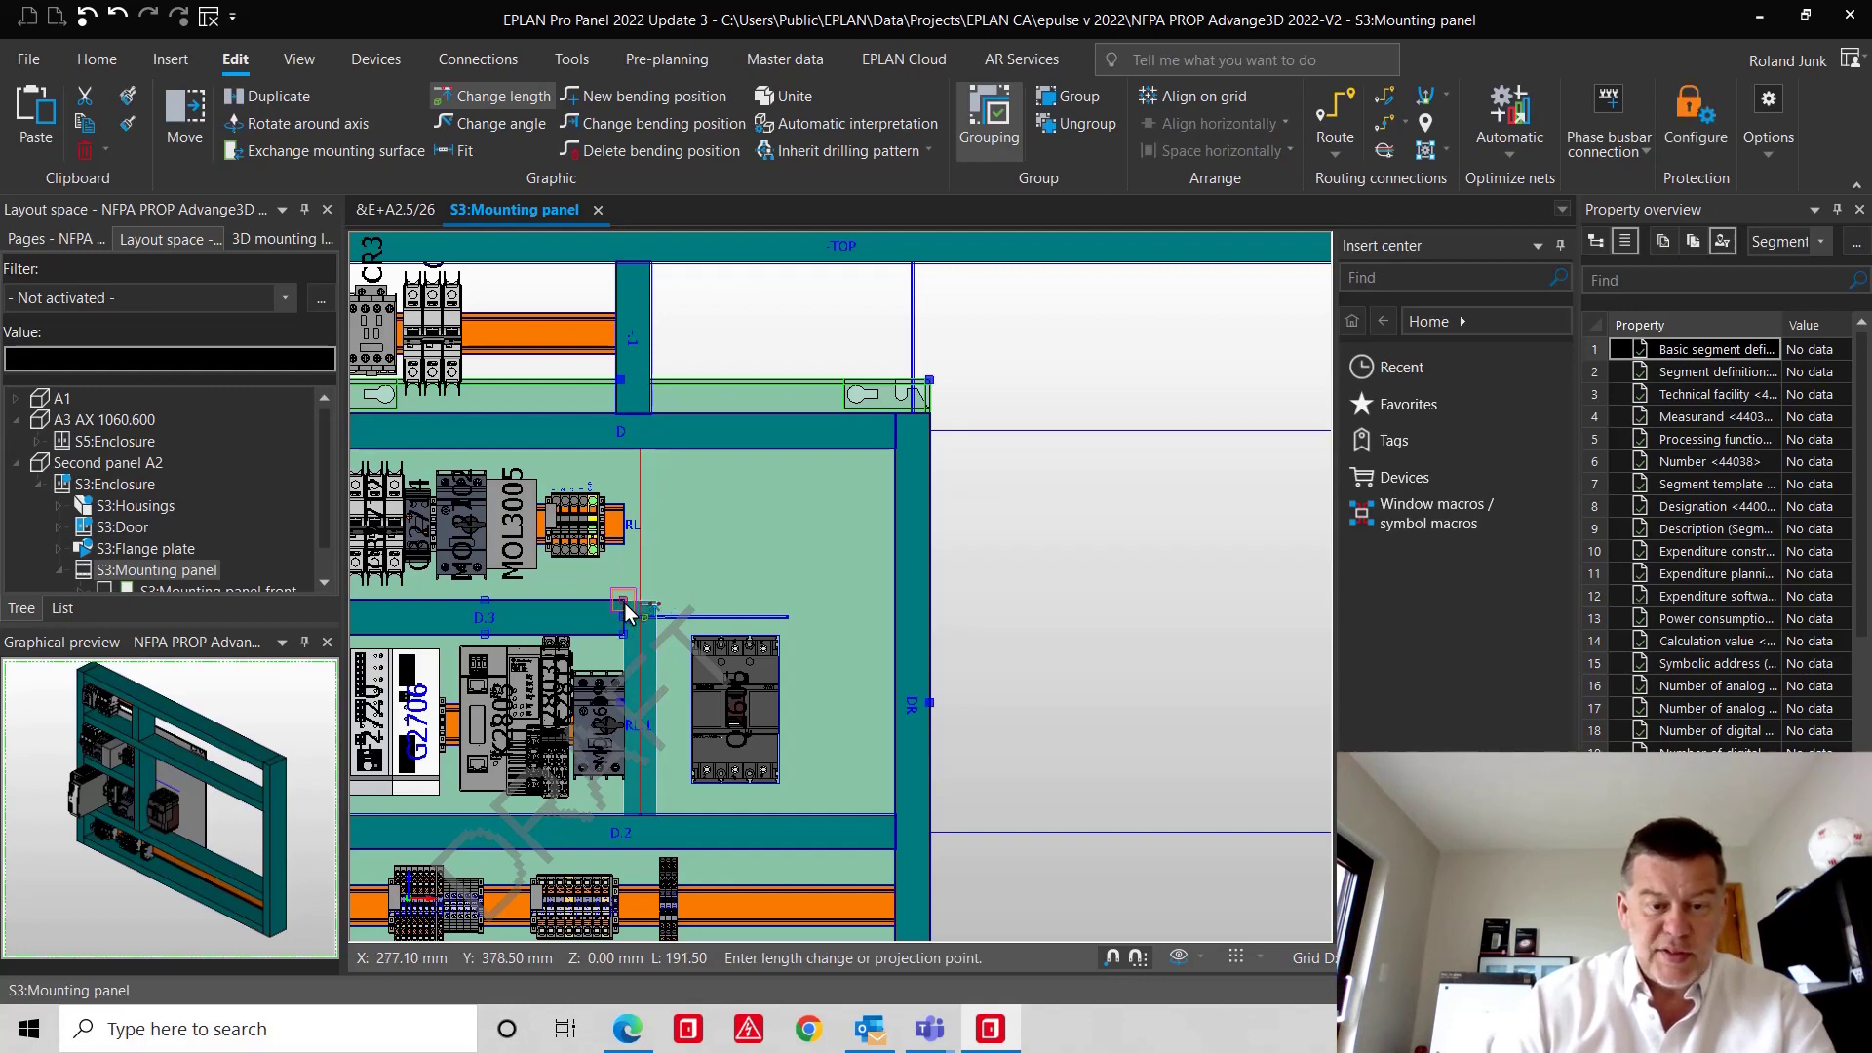
left_click(629, 601)
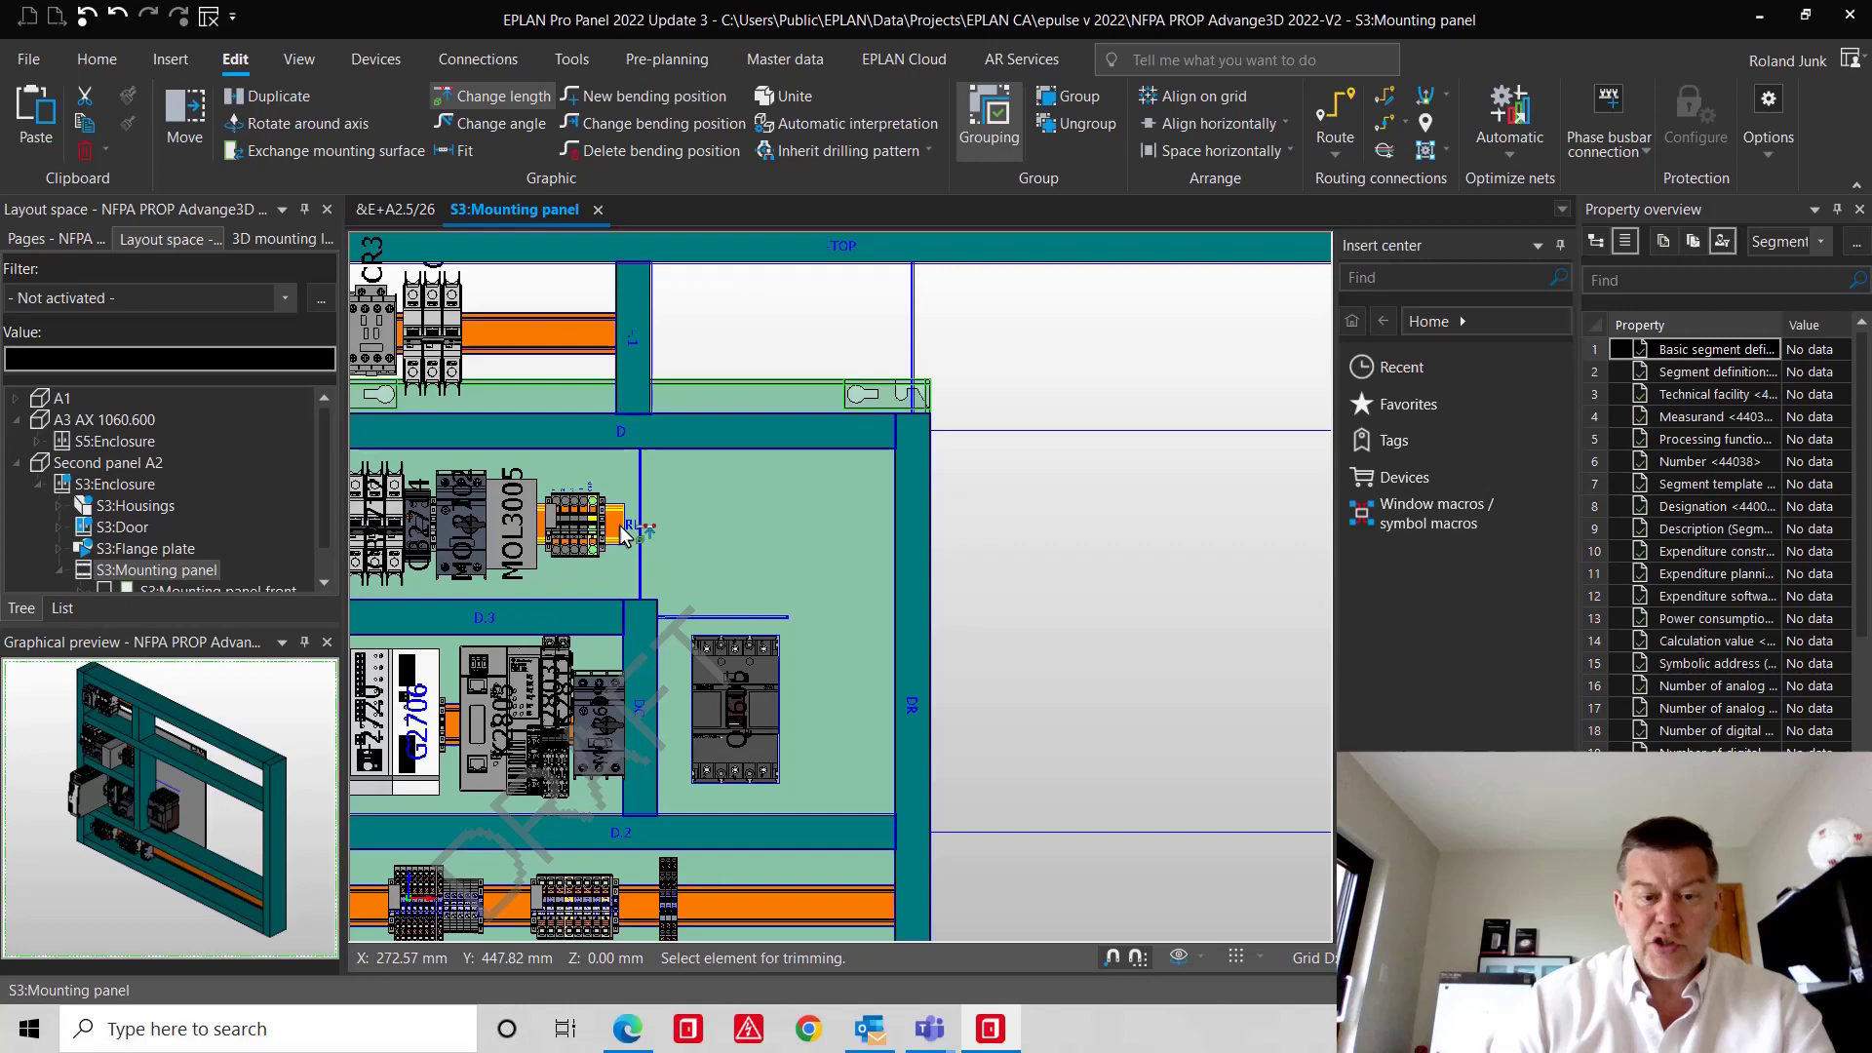
- Extend rail RL so it reaches the DR duct
left_click(620, 525)
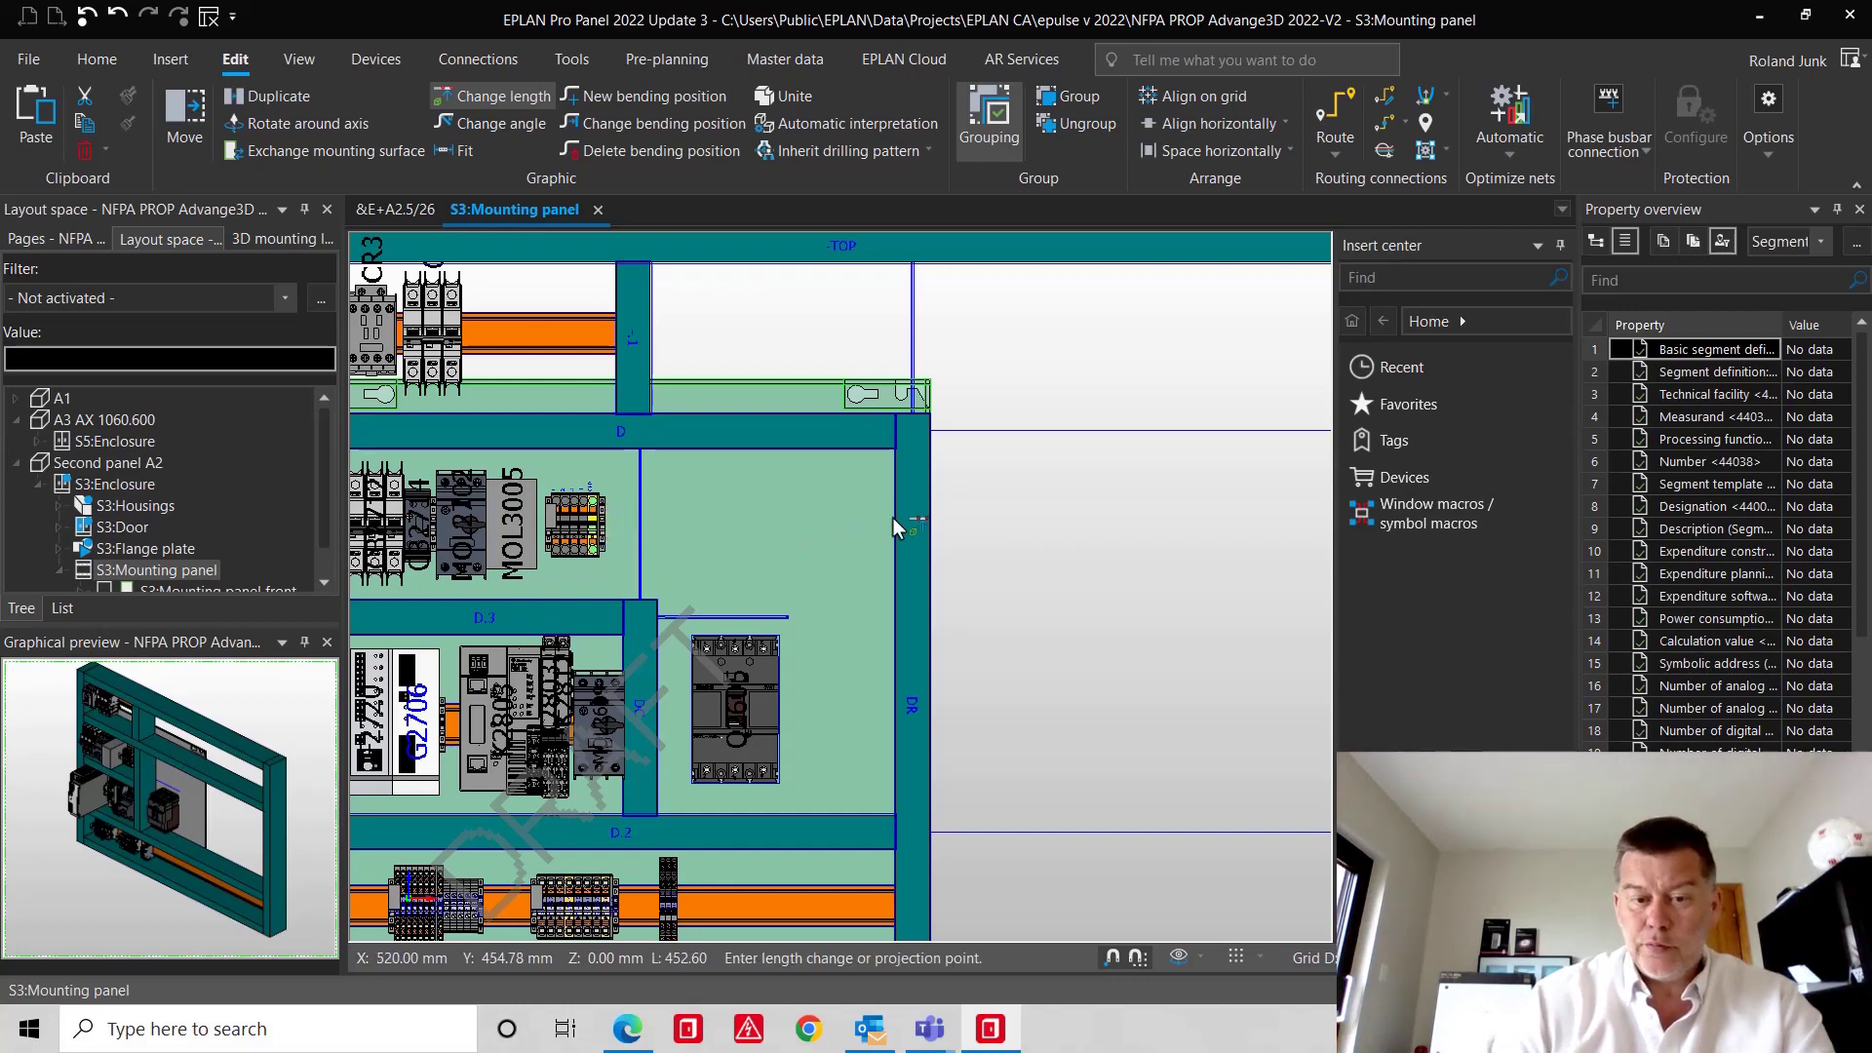
left_click(892, 516)
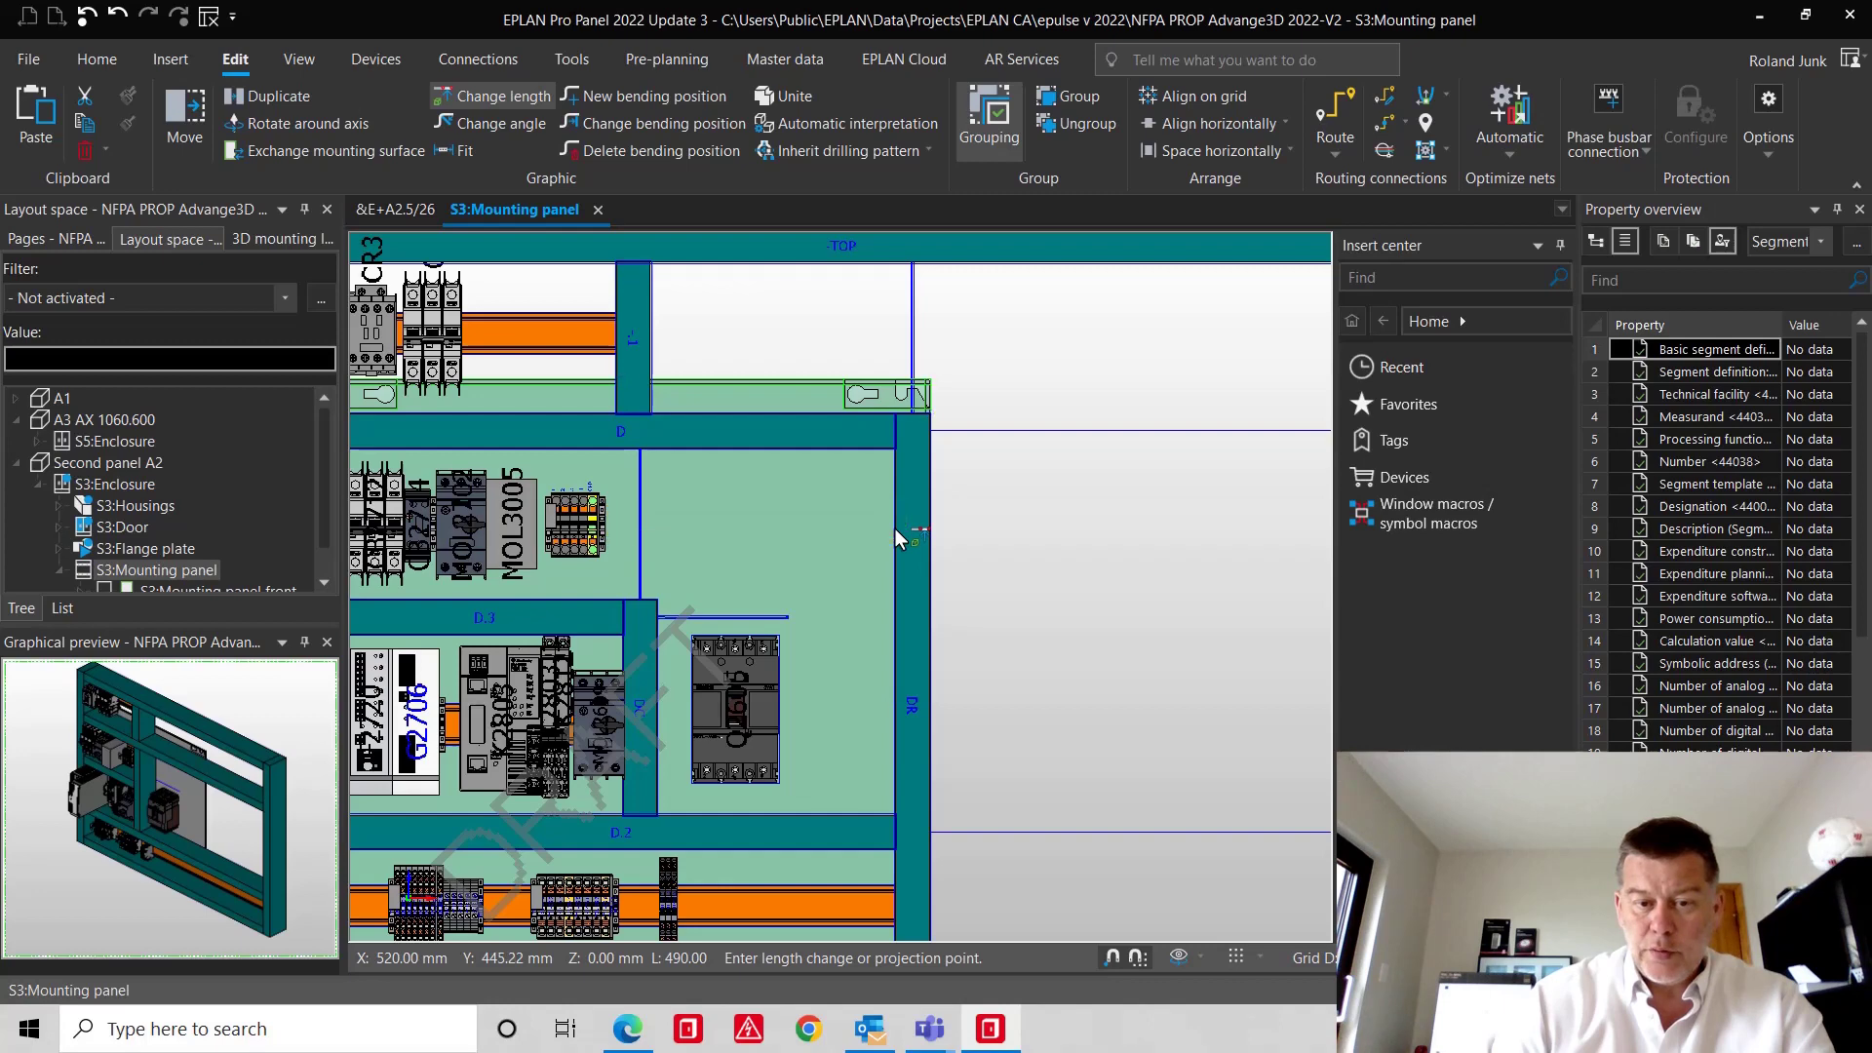
left_click(895, 528)
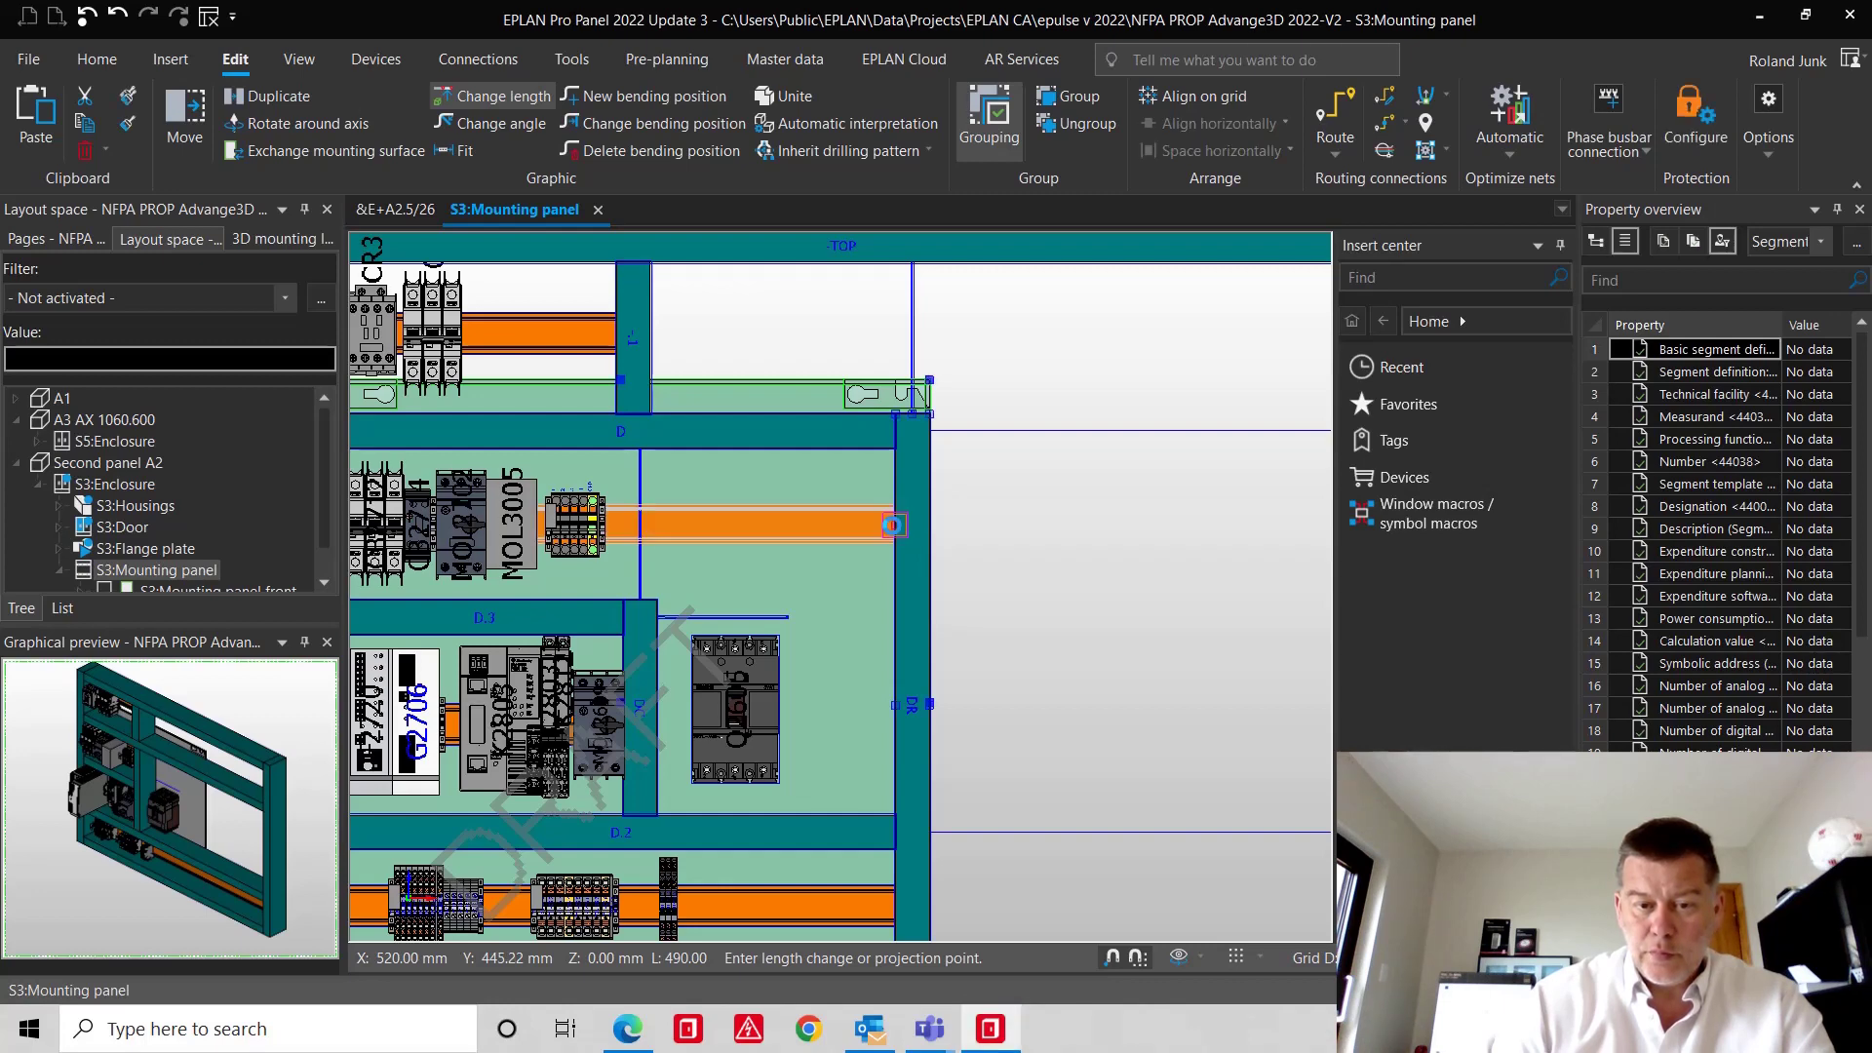
scroll(893, 528, "up", 1)
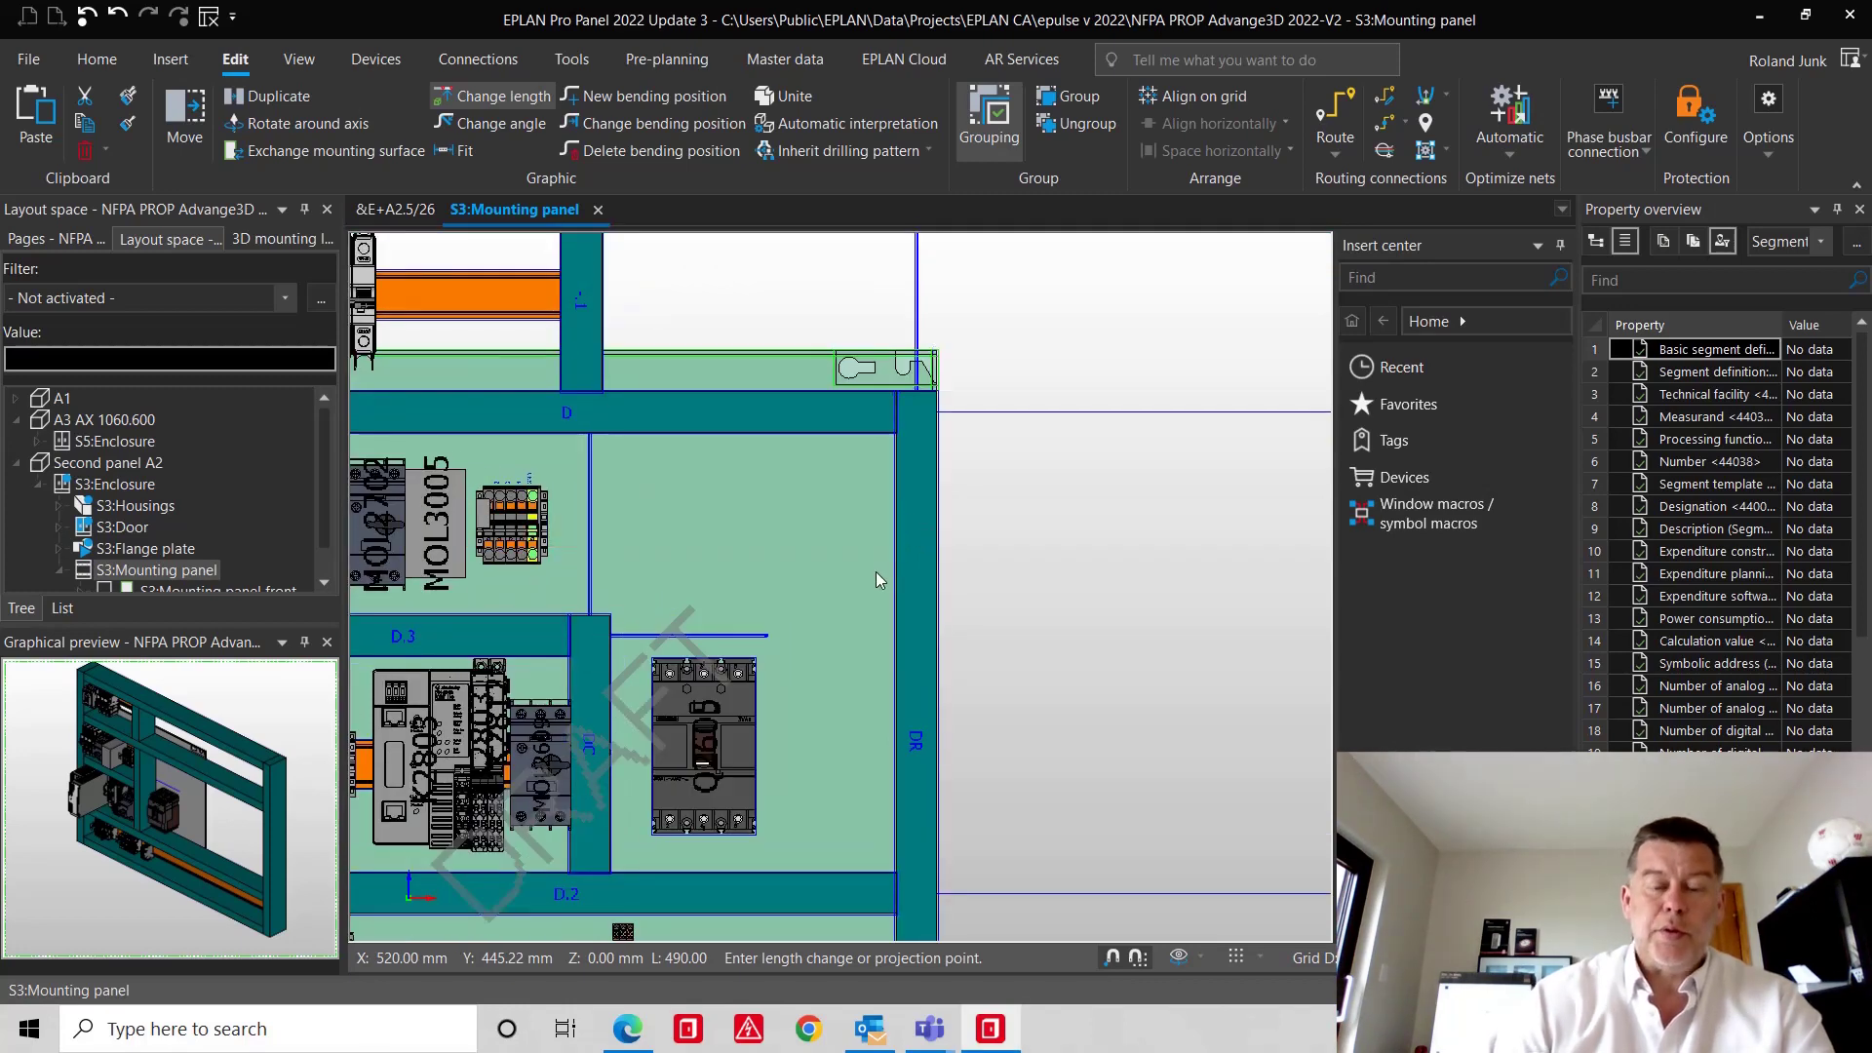
key("Escape")
- Move devices CR3024 and CR3020 down onto the middle rail
scroll(877, 573, "down", 1)
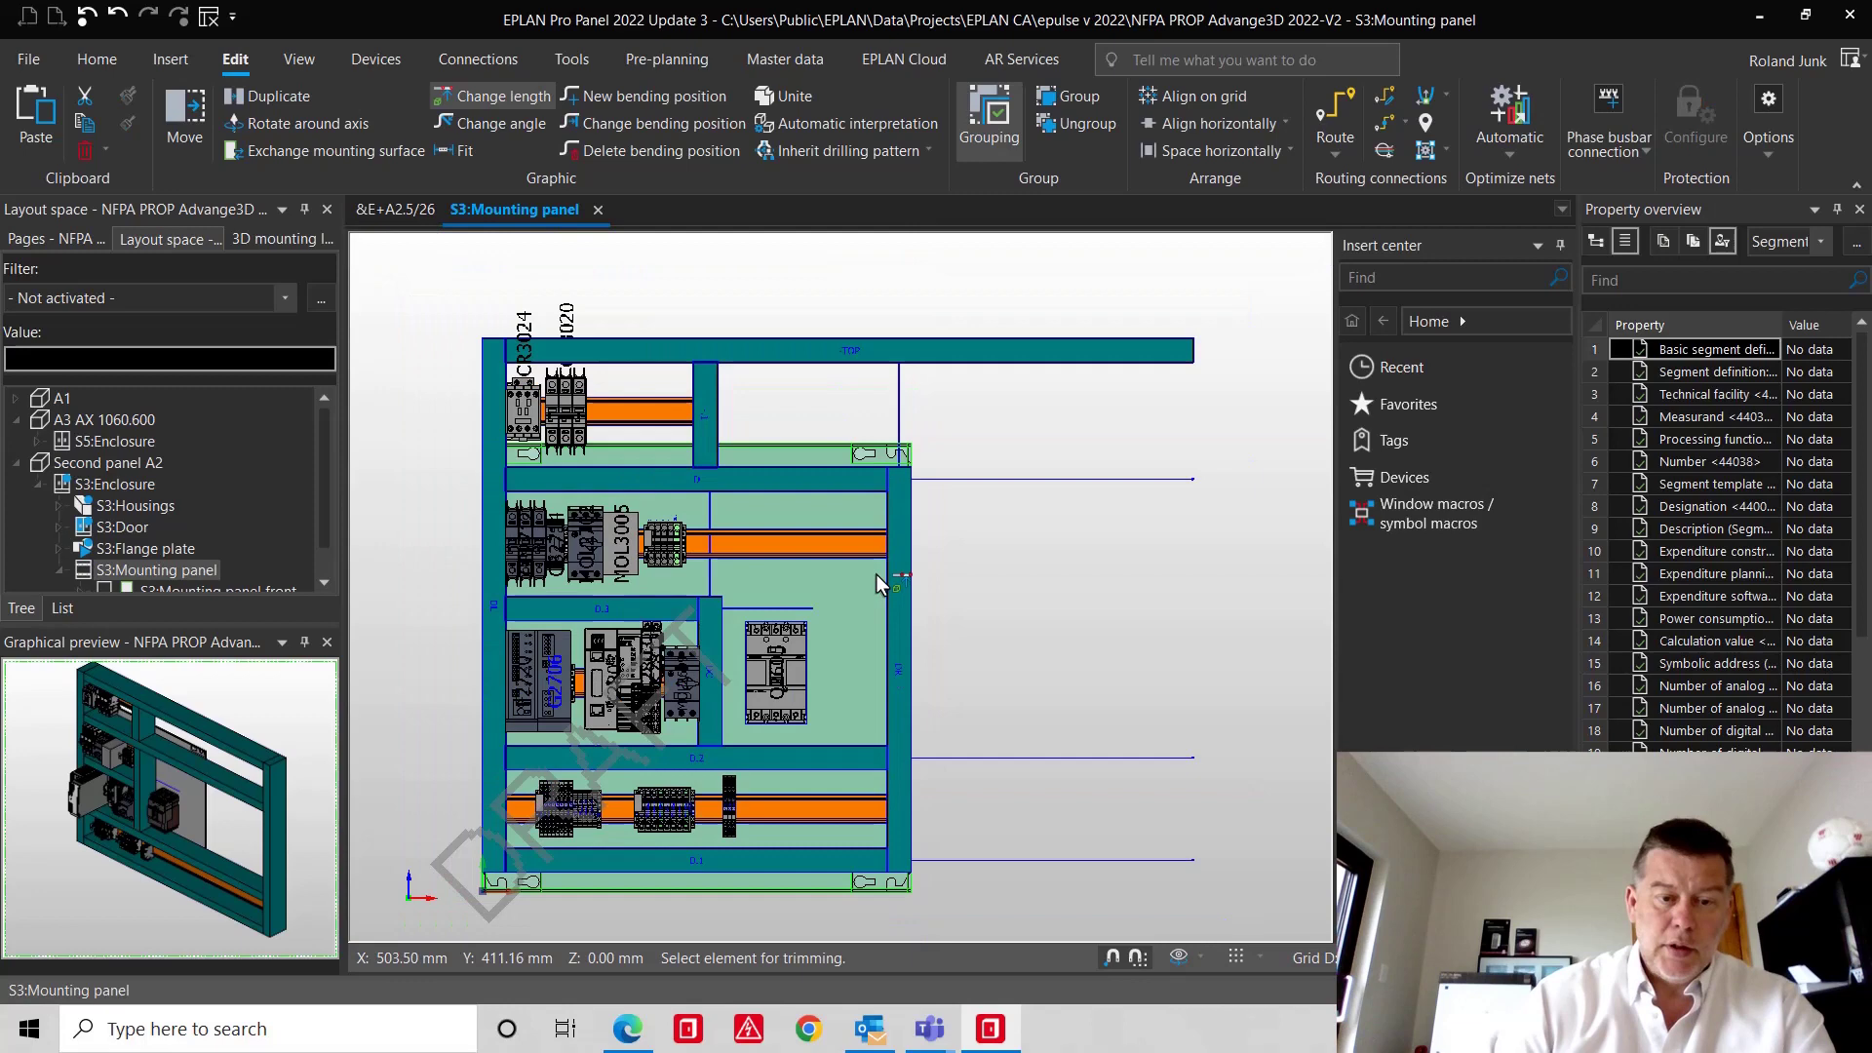
scroll(876, 575, "down", 1)
scroll(675, 426, "up", 2)
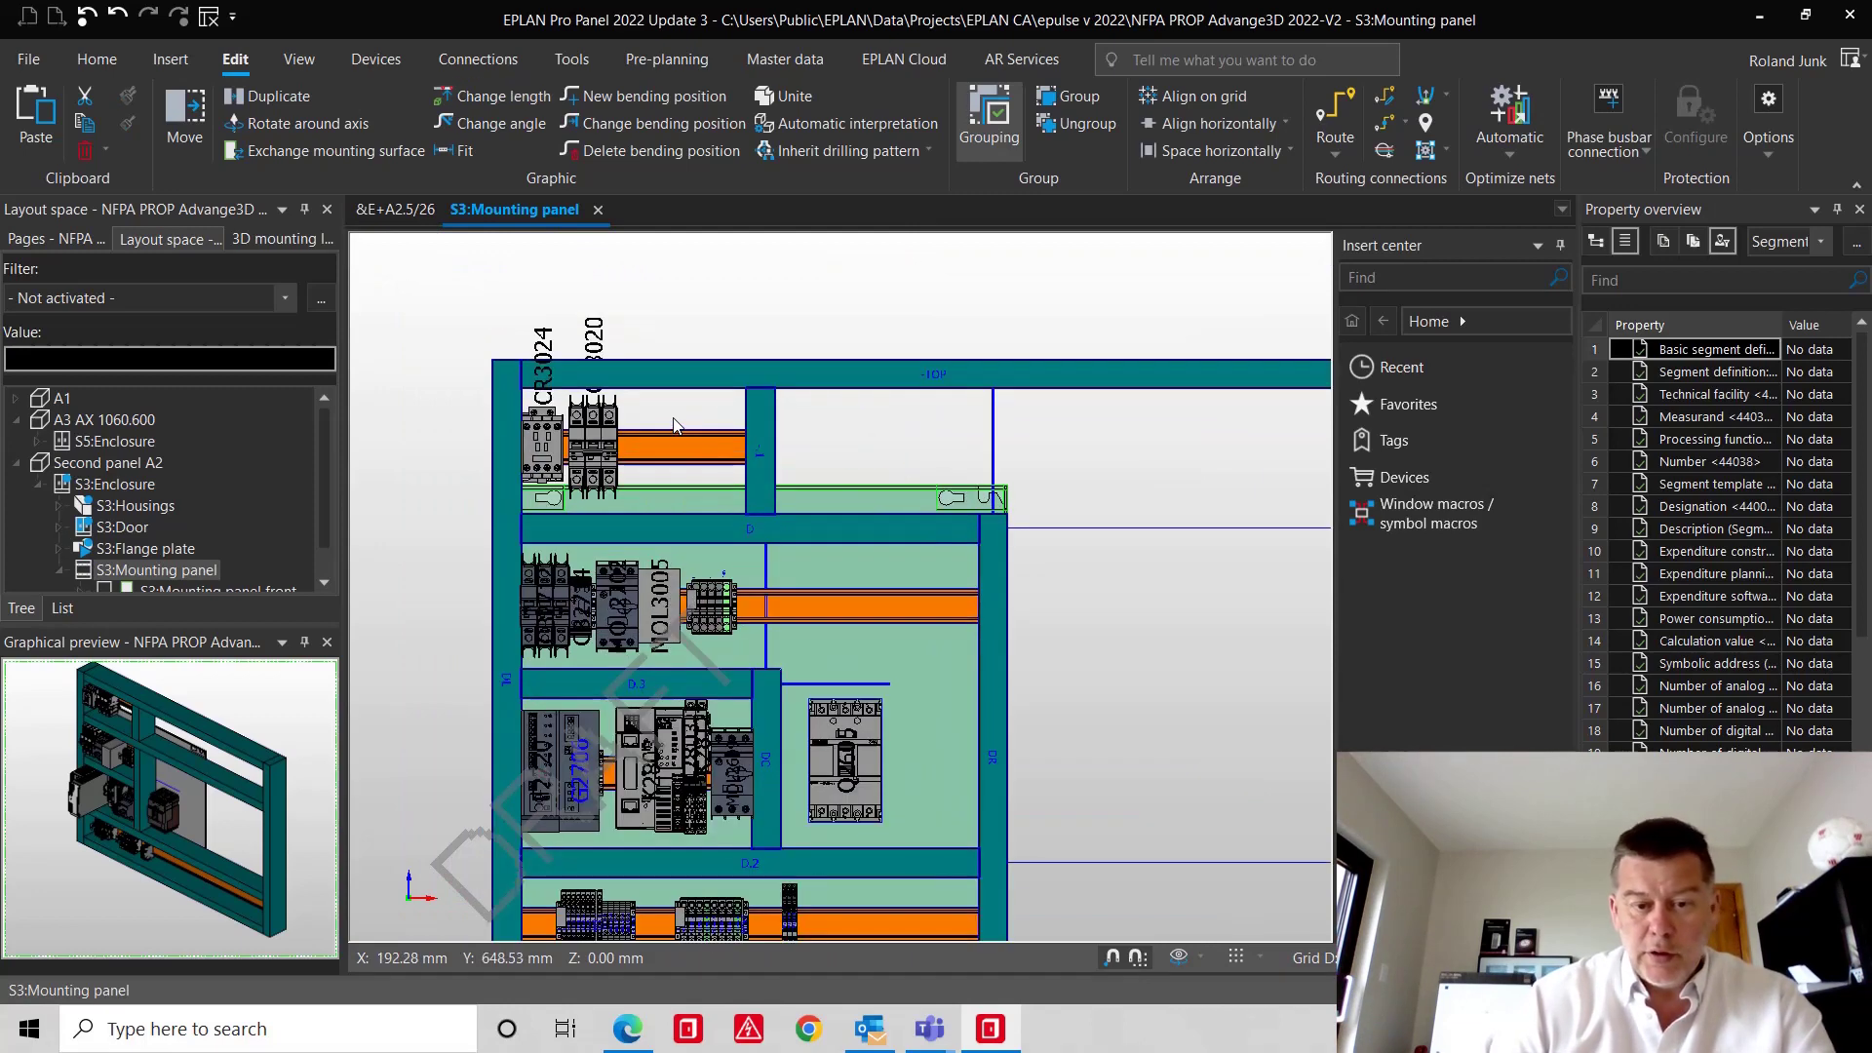
left_click(537, 449)
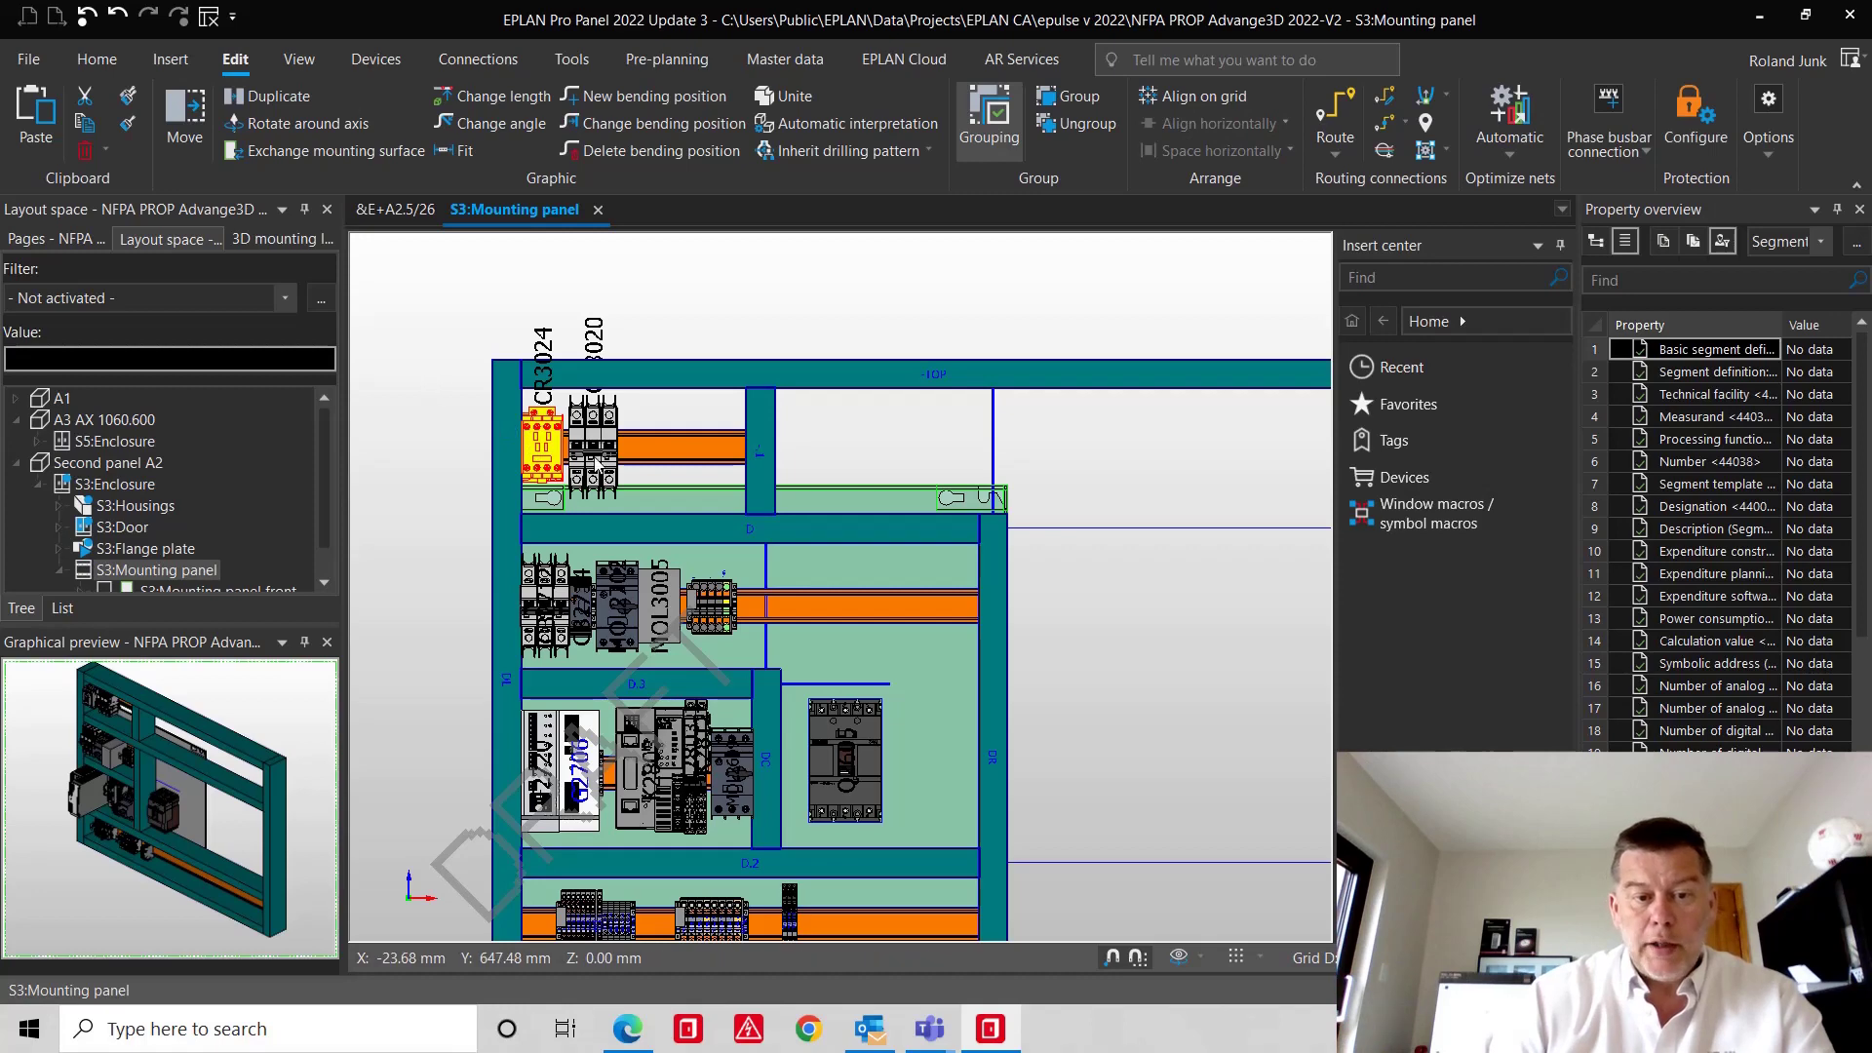
left_click(647, 511)
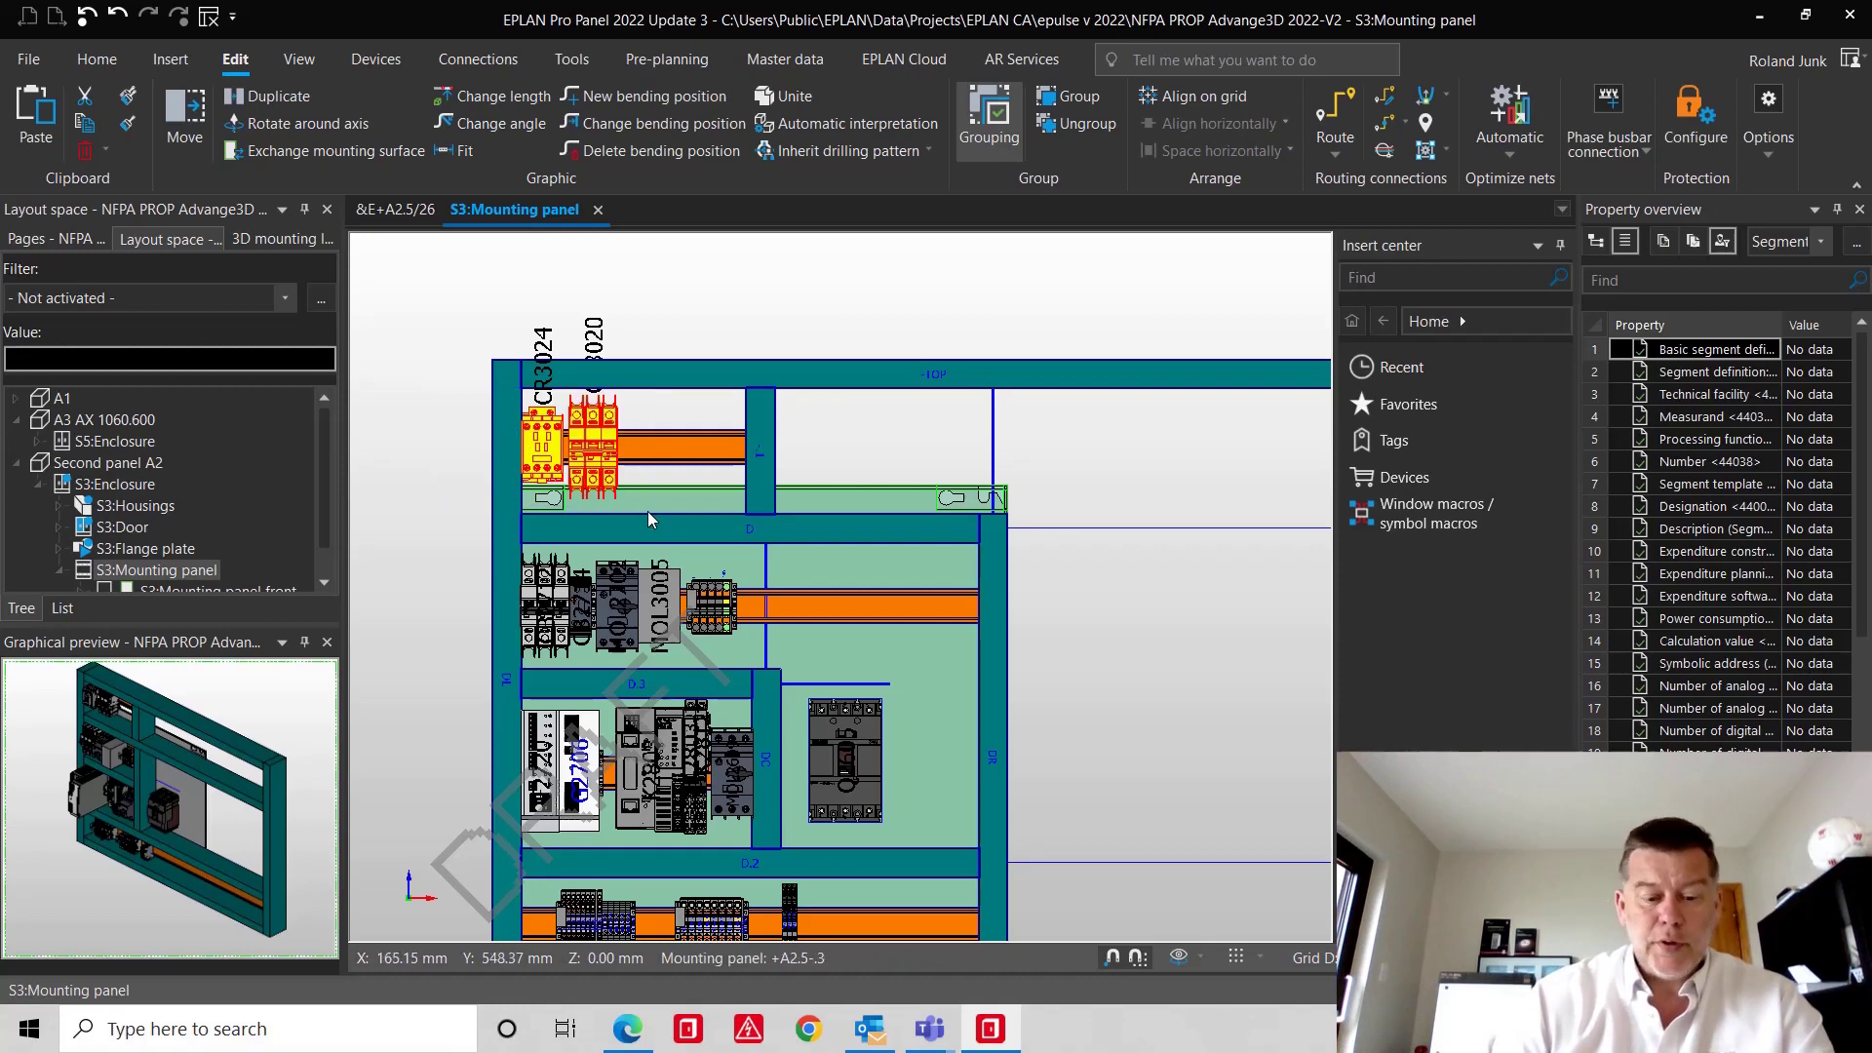
left_click(527, 458)
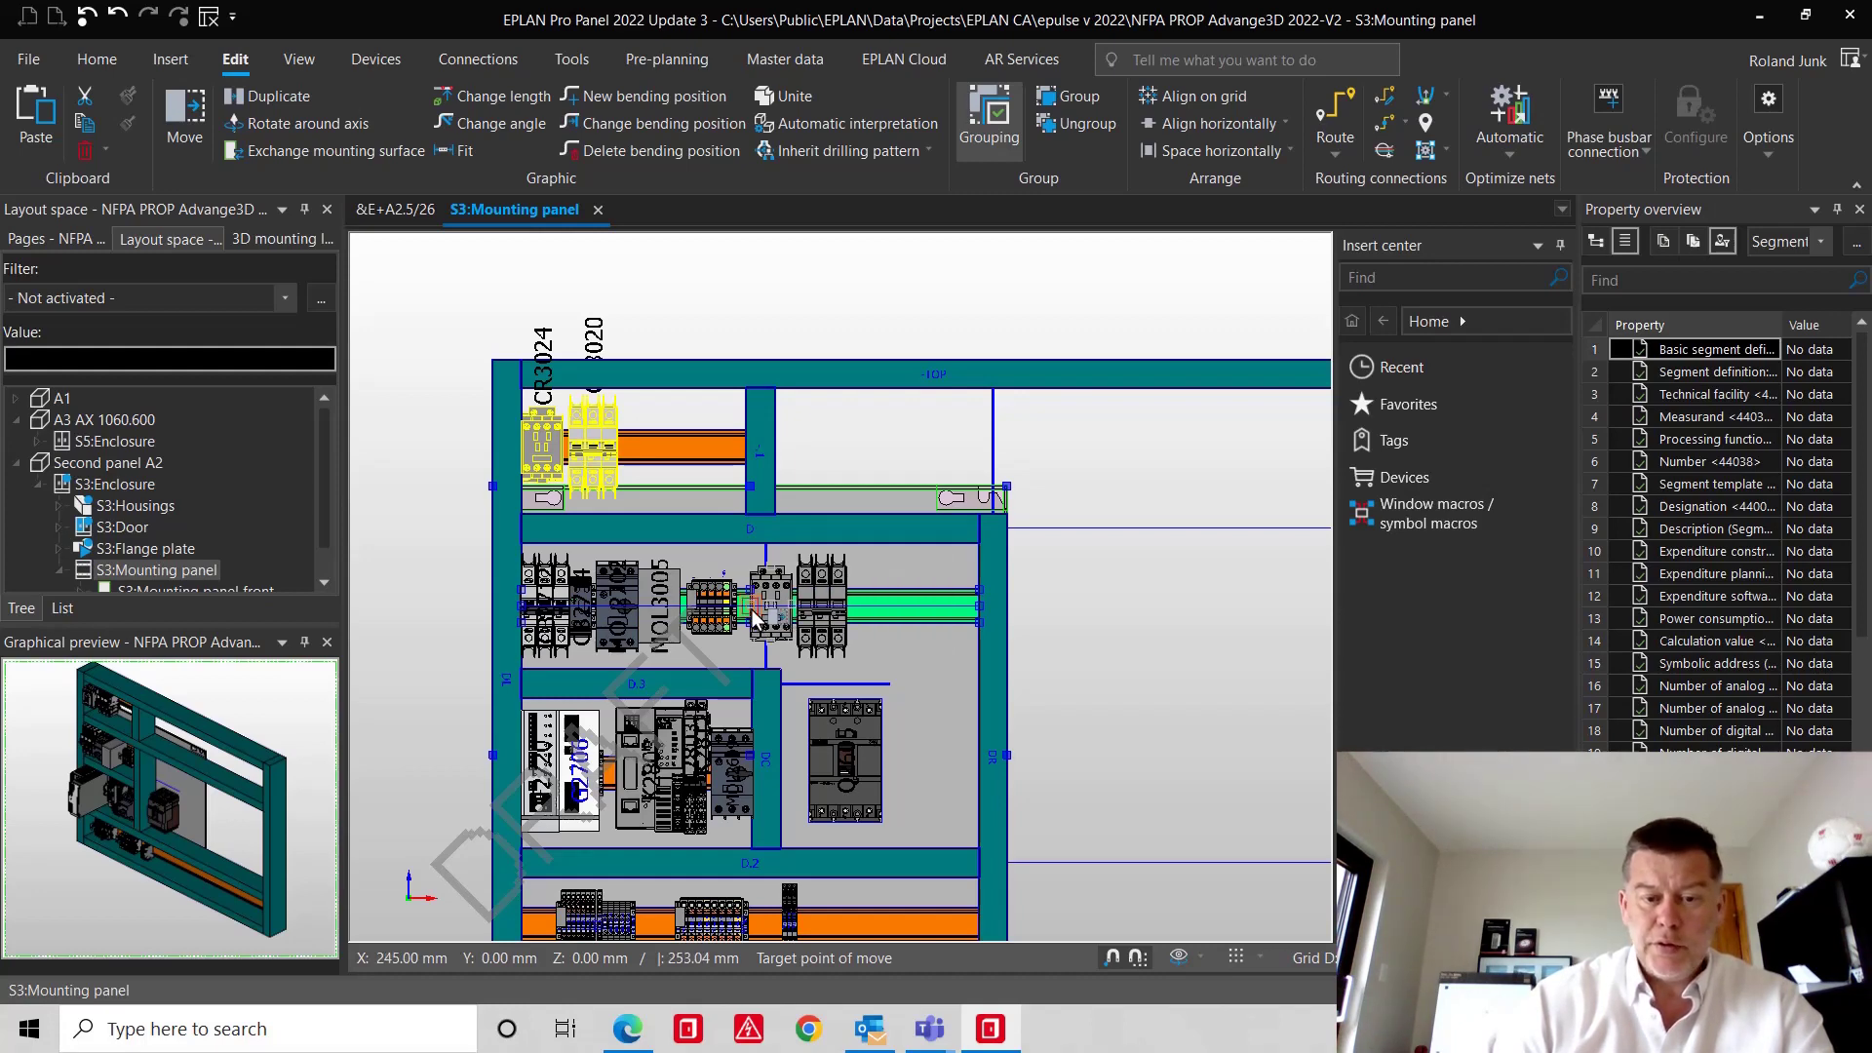
left_click(751, 610)
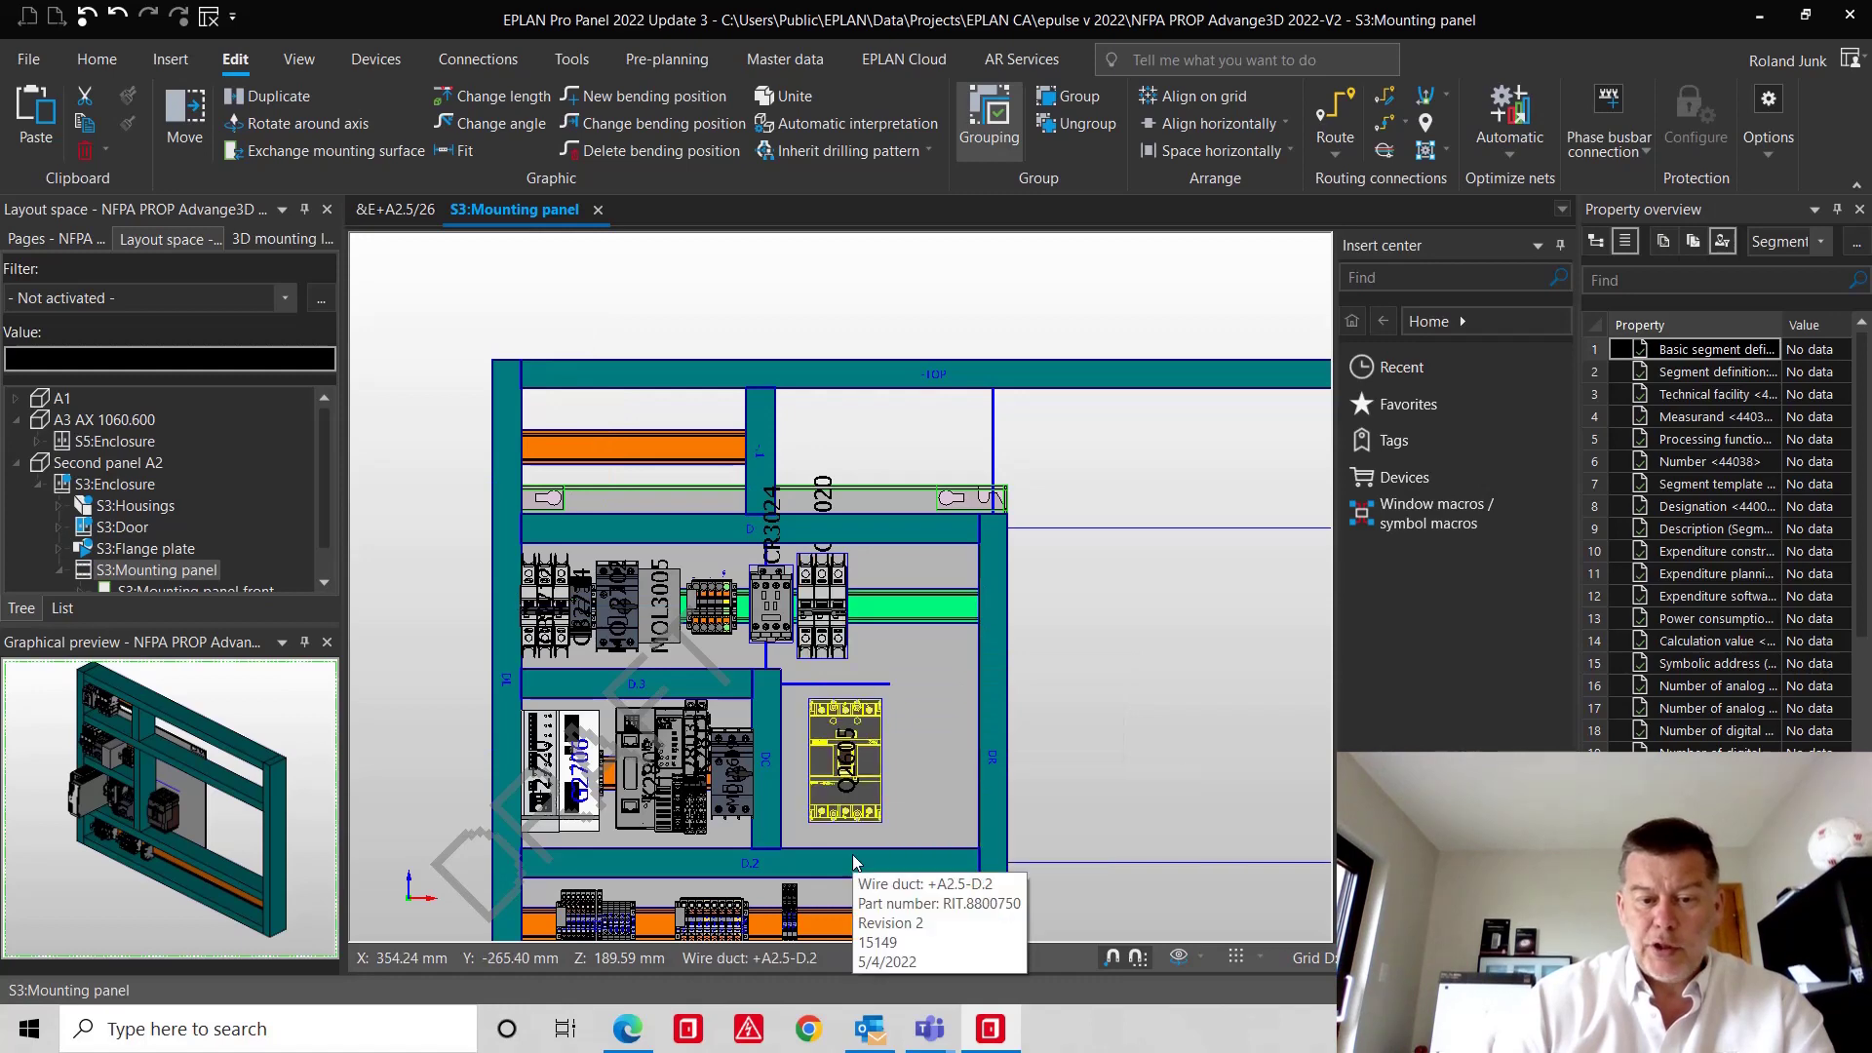
scroll(852, 854, "up", 4)
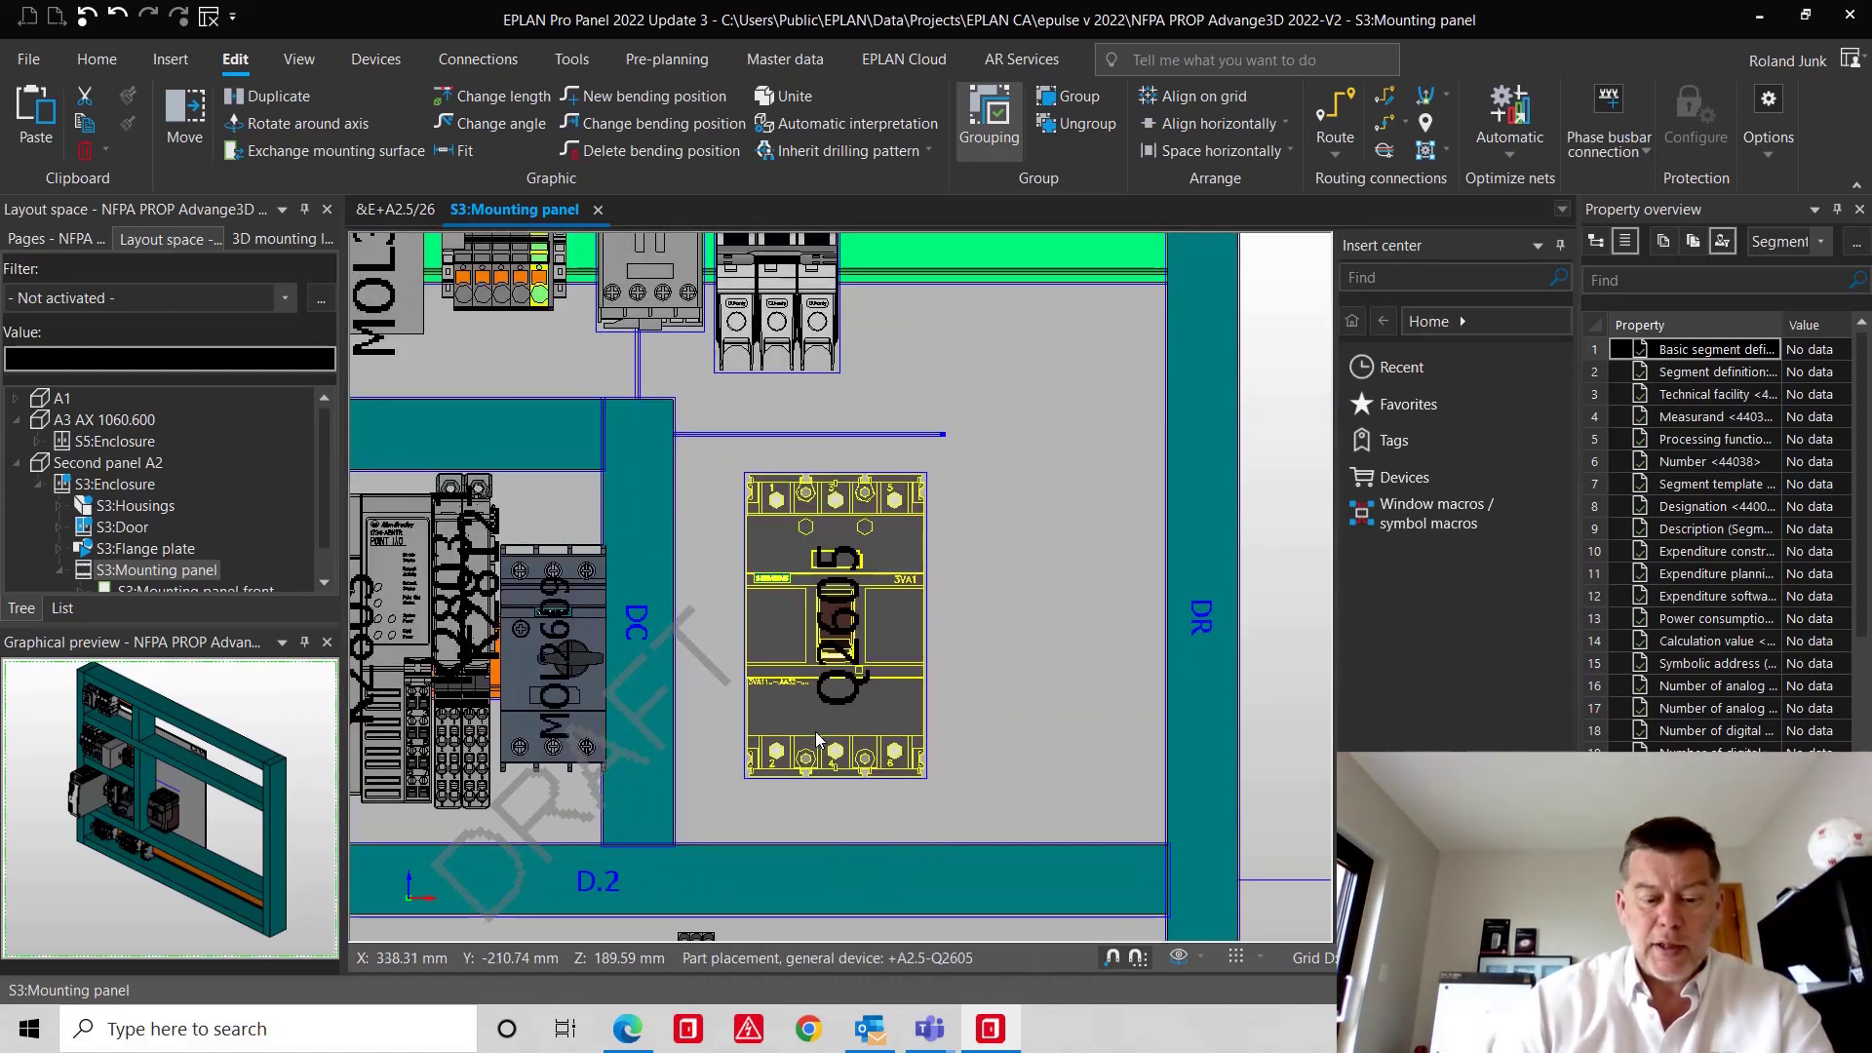
- Shift breaker Q2605 further right toward duct DR, then pick duct D.3 for lengthening
left_click(815, 732)
left_click_drag(838, 466, 1032, 476)
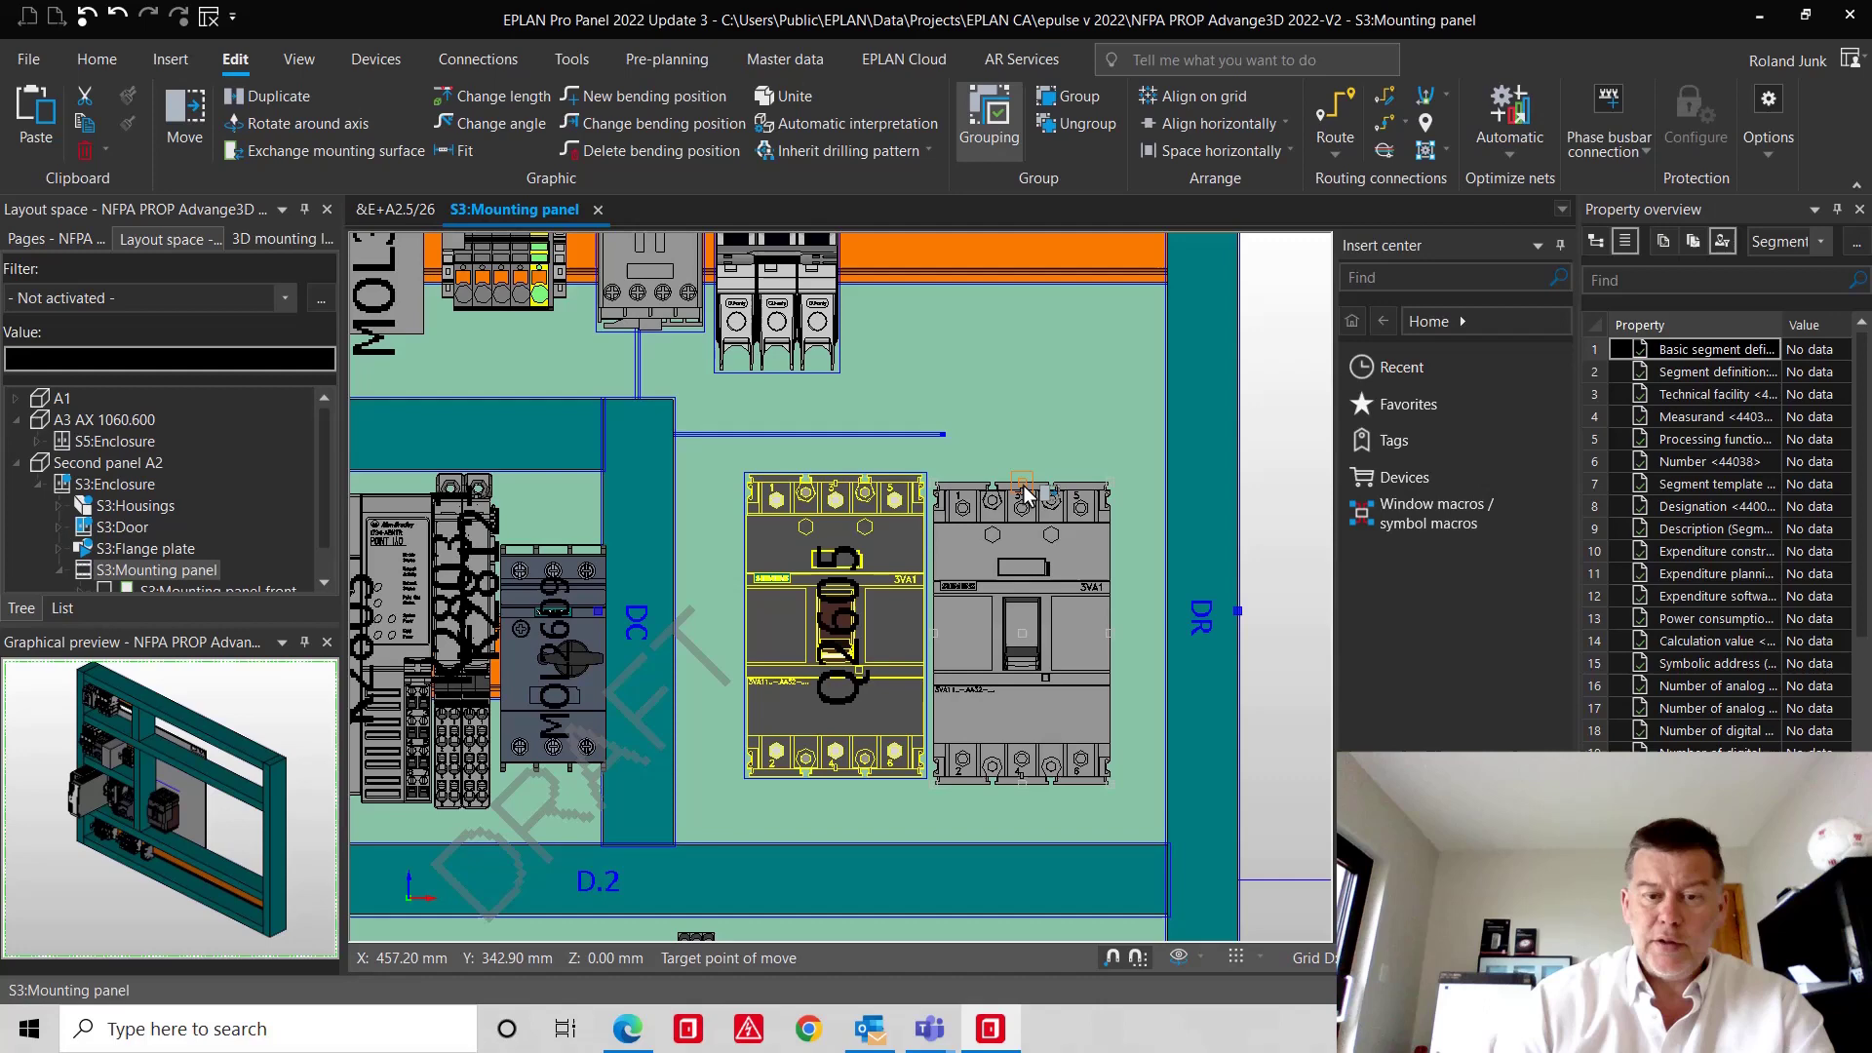
left_click(1032, 475)
left_click(492, 95)
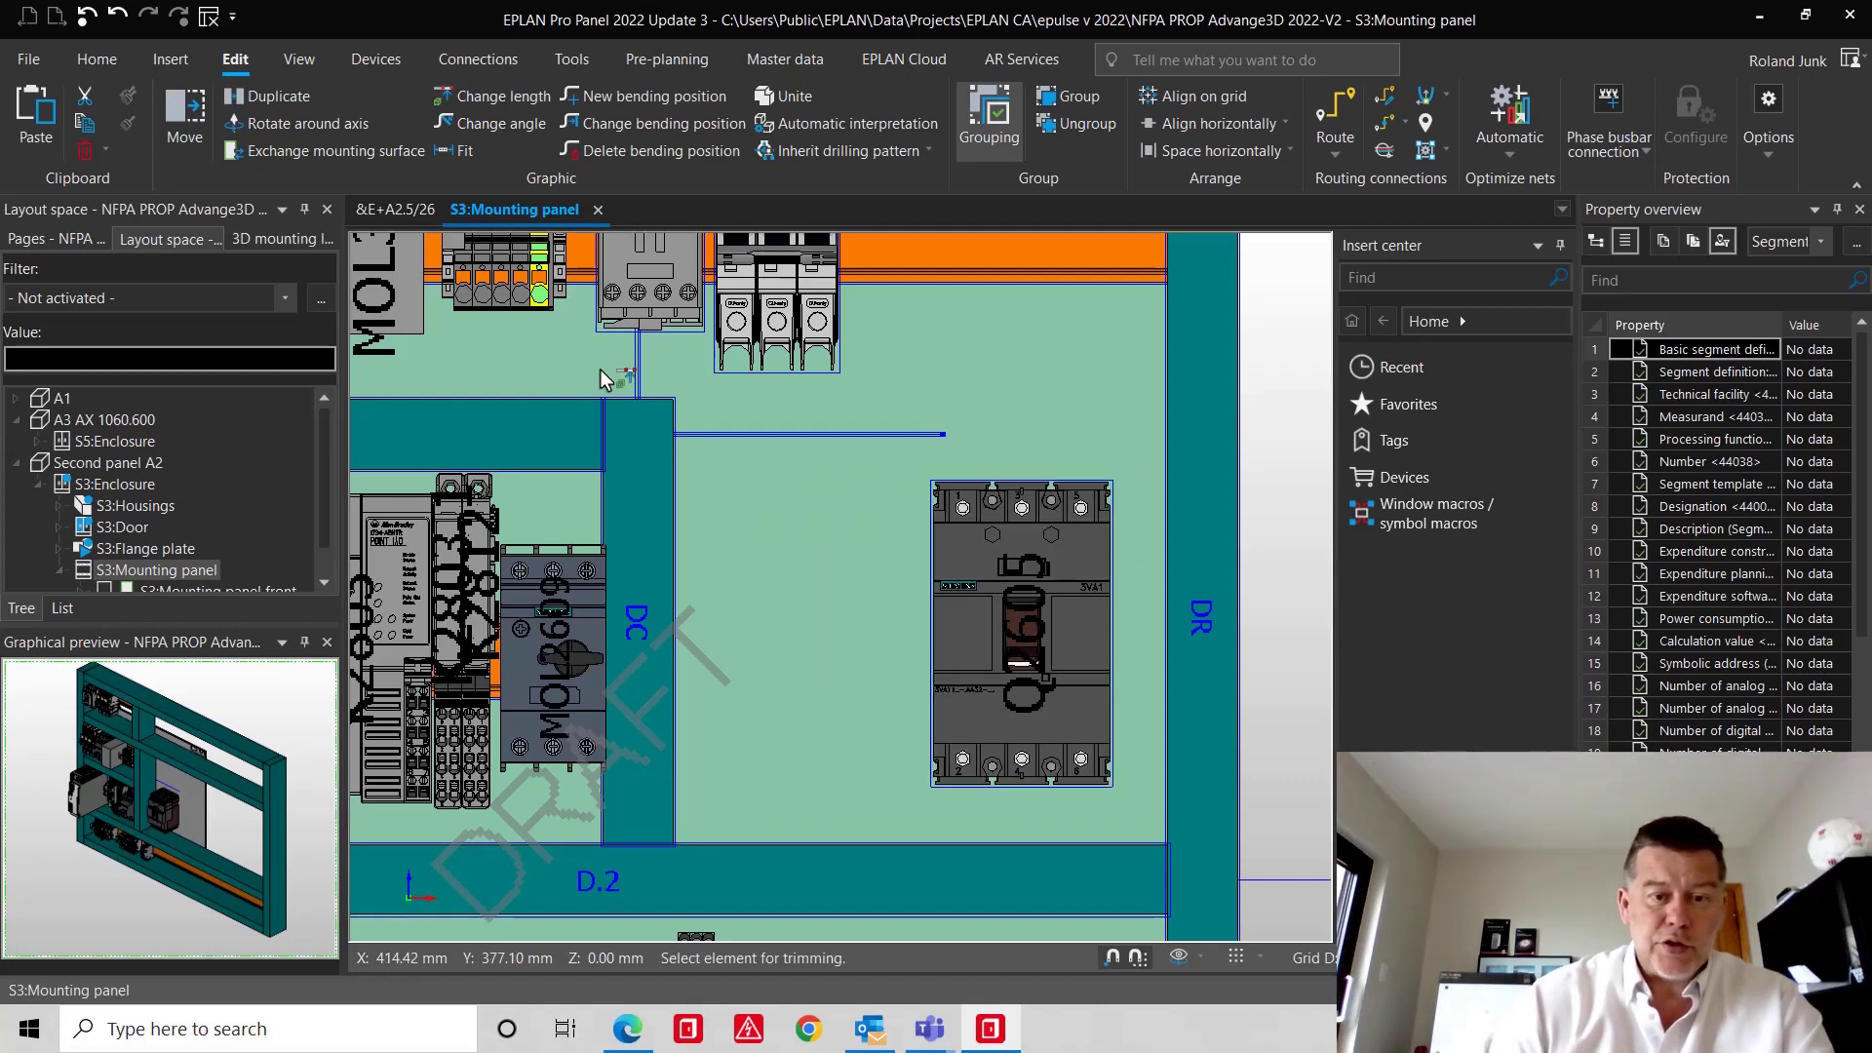
left_click(593, 430)
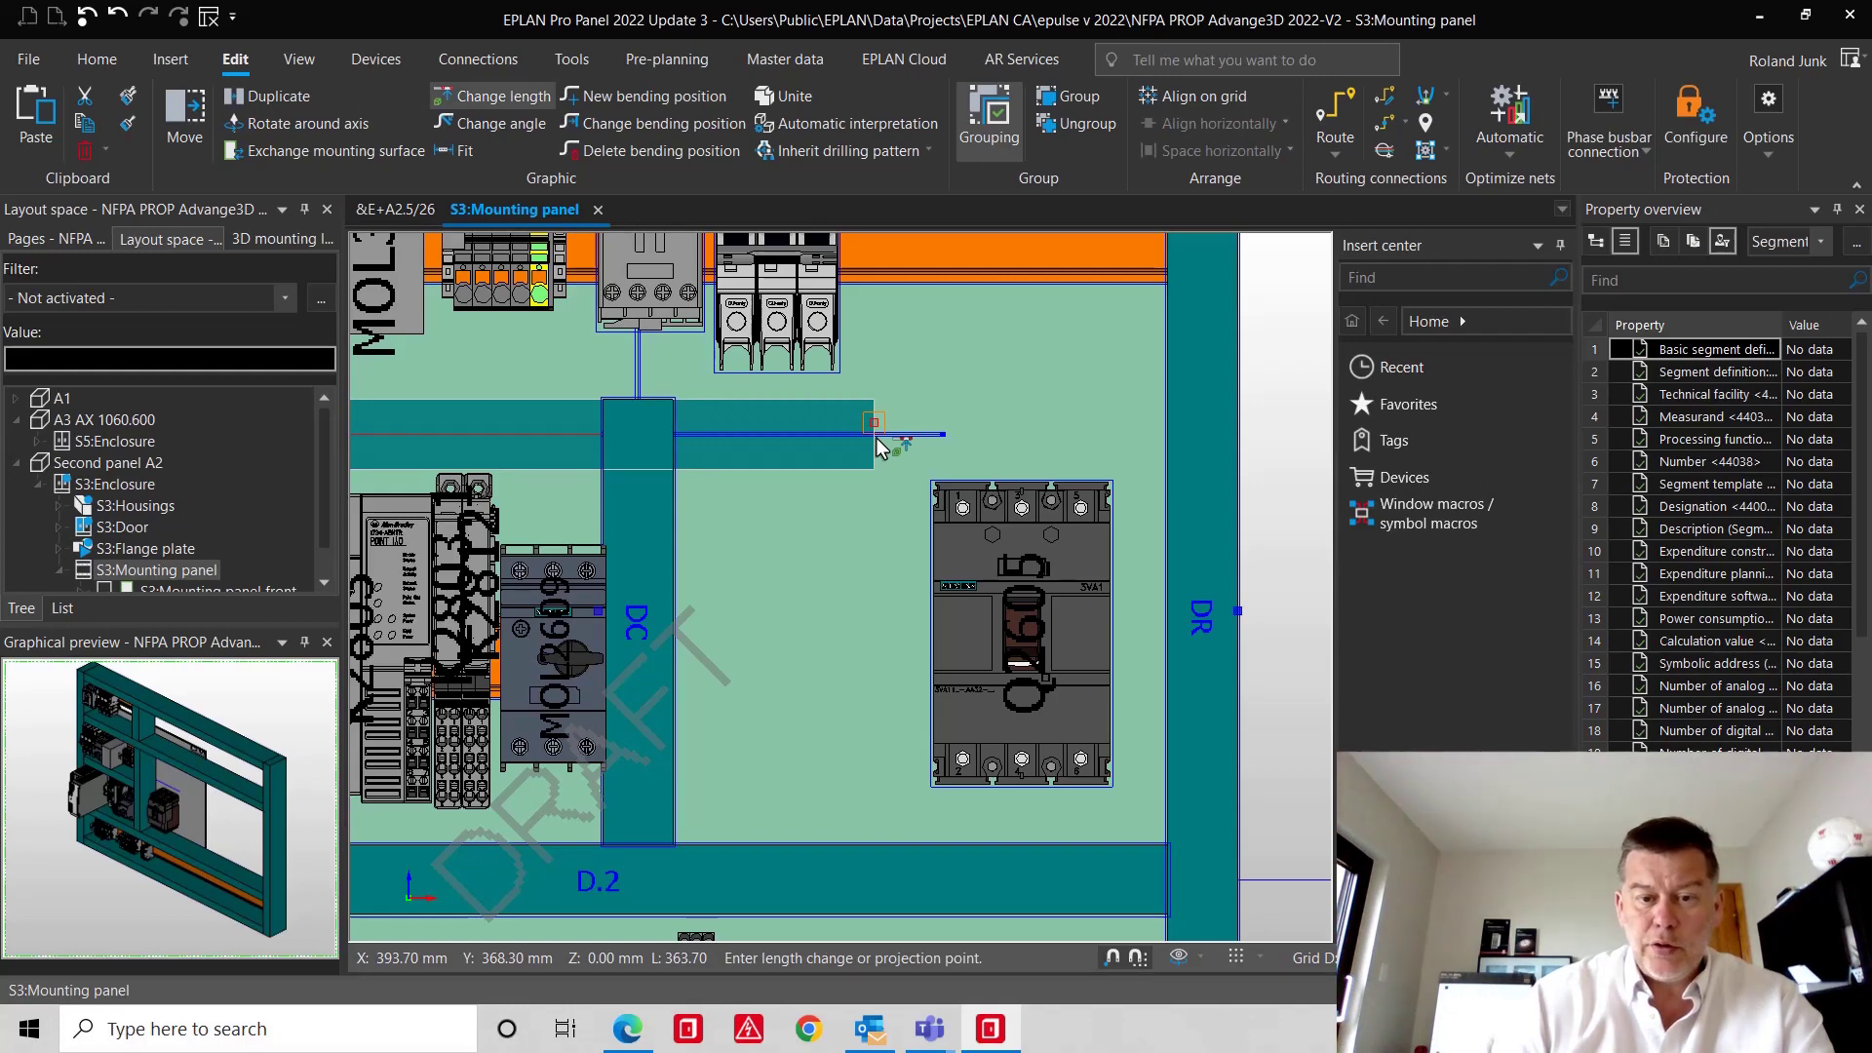
- Extend duct D.3 rightward and cut duct DC back so it ends at D.3
left_click(904, 438)
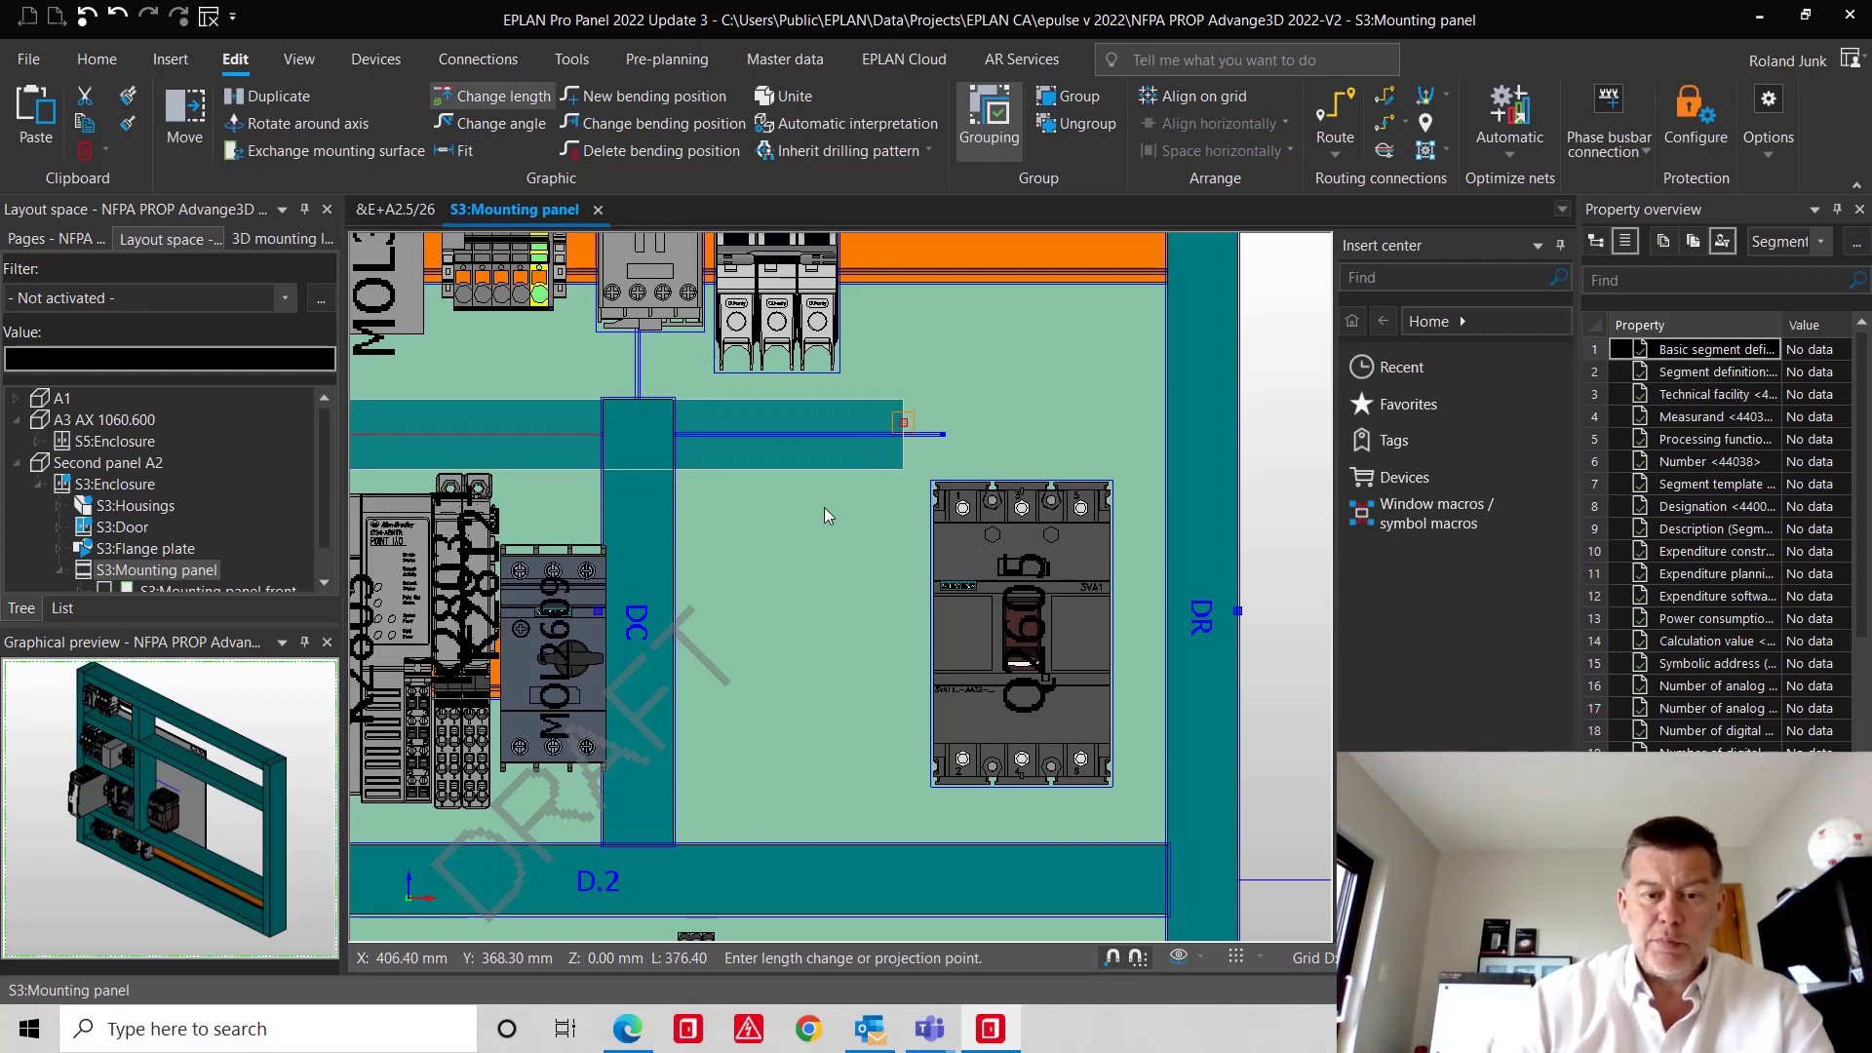
left_click(640, 518)
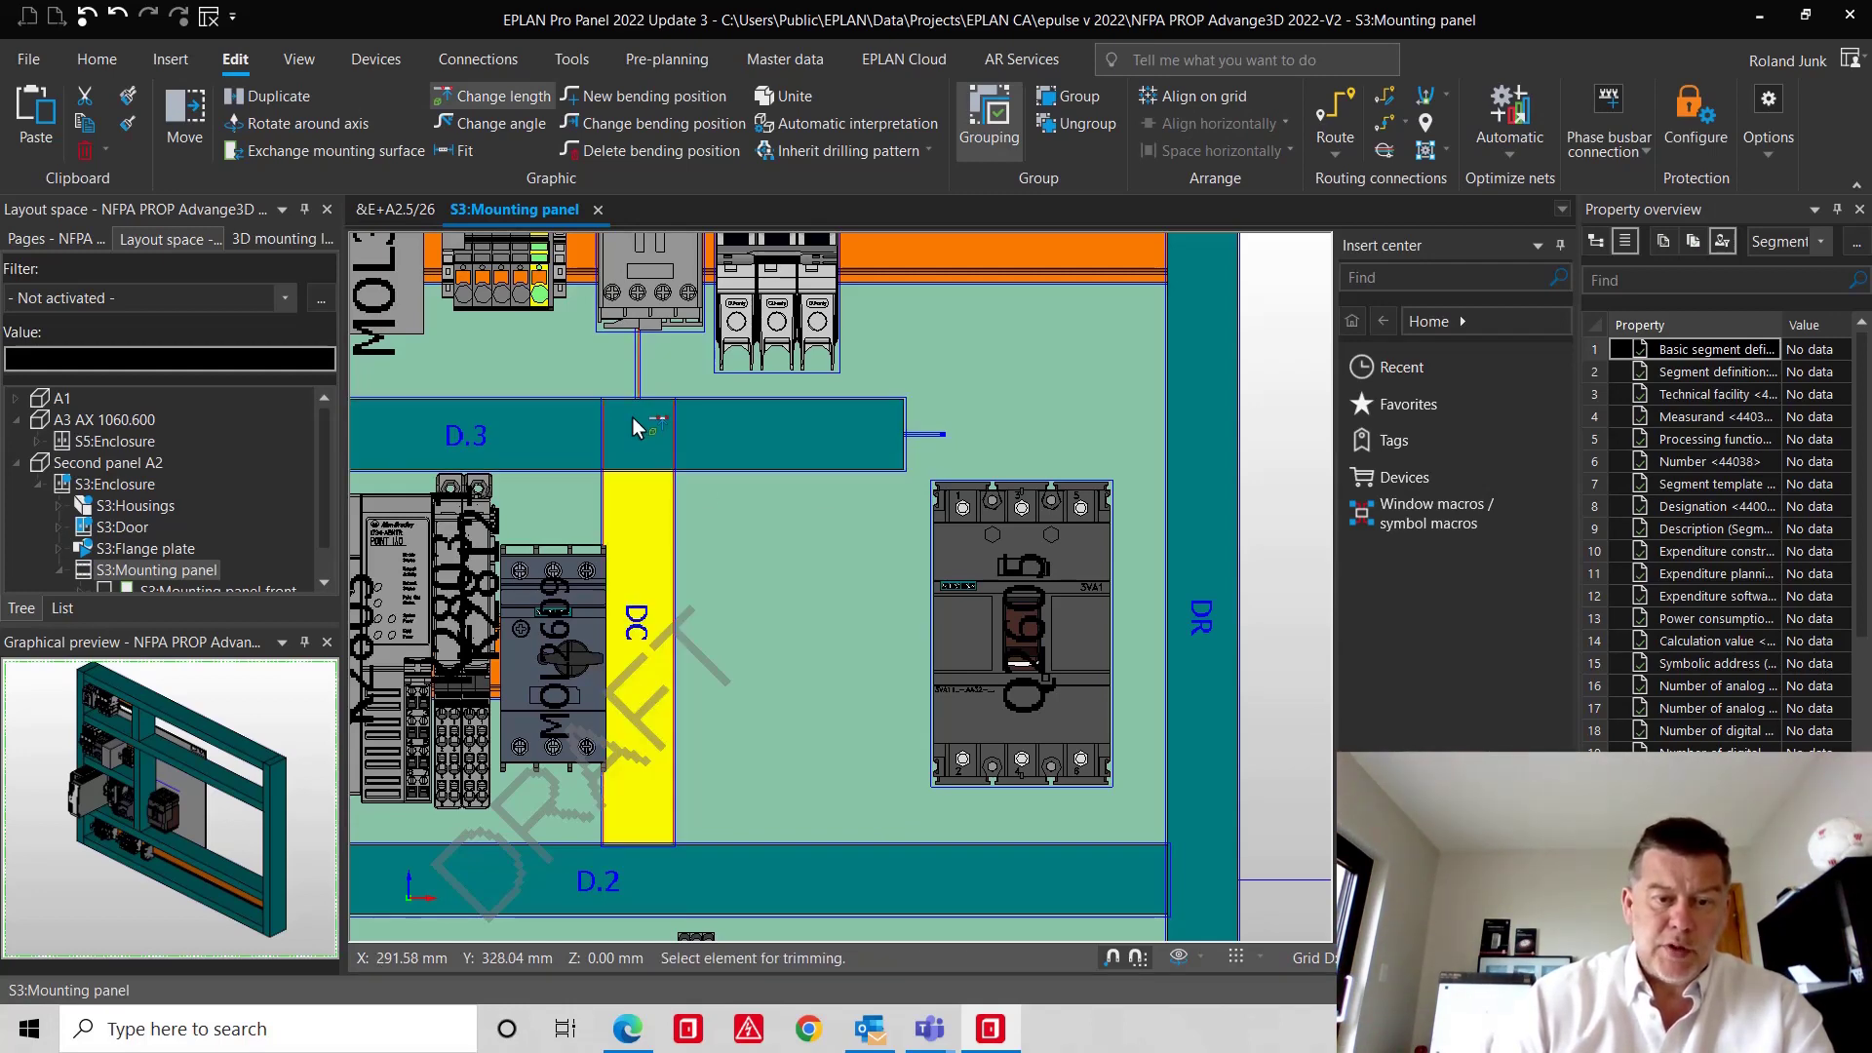
left_click(642, 472)
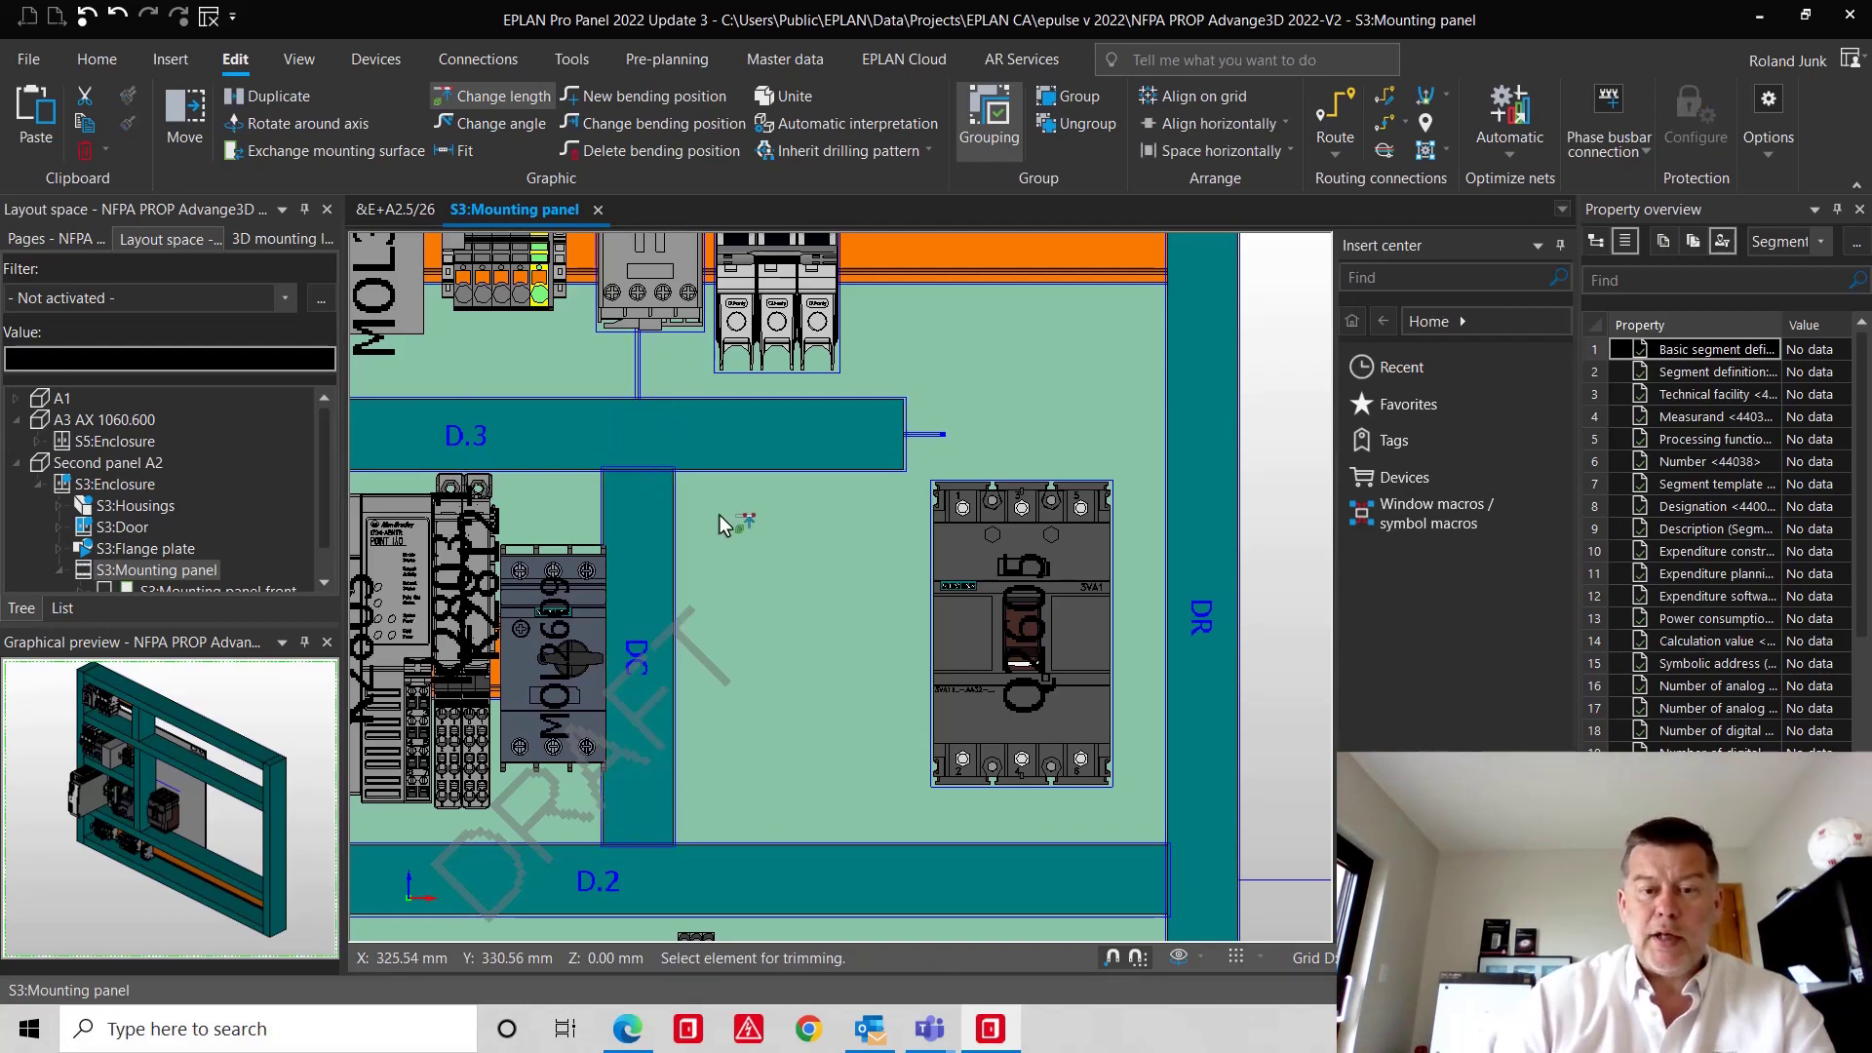
key("Escape")
scroll(717, 517, "down", 4)
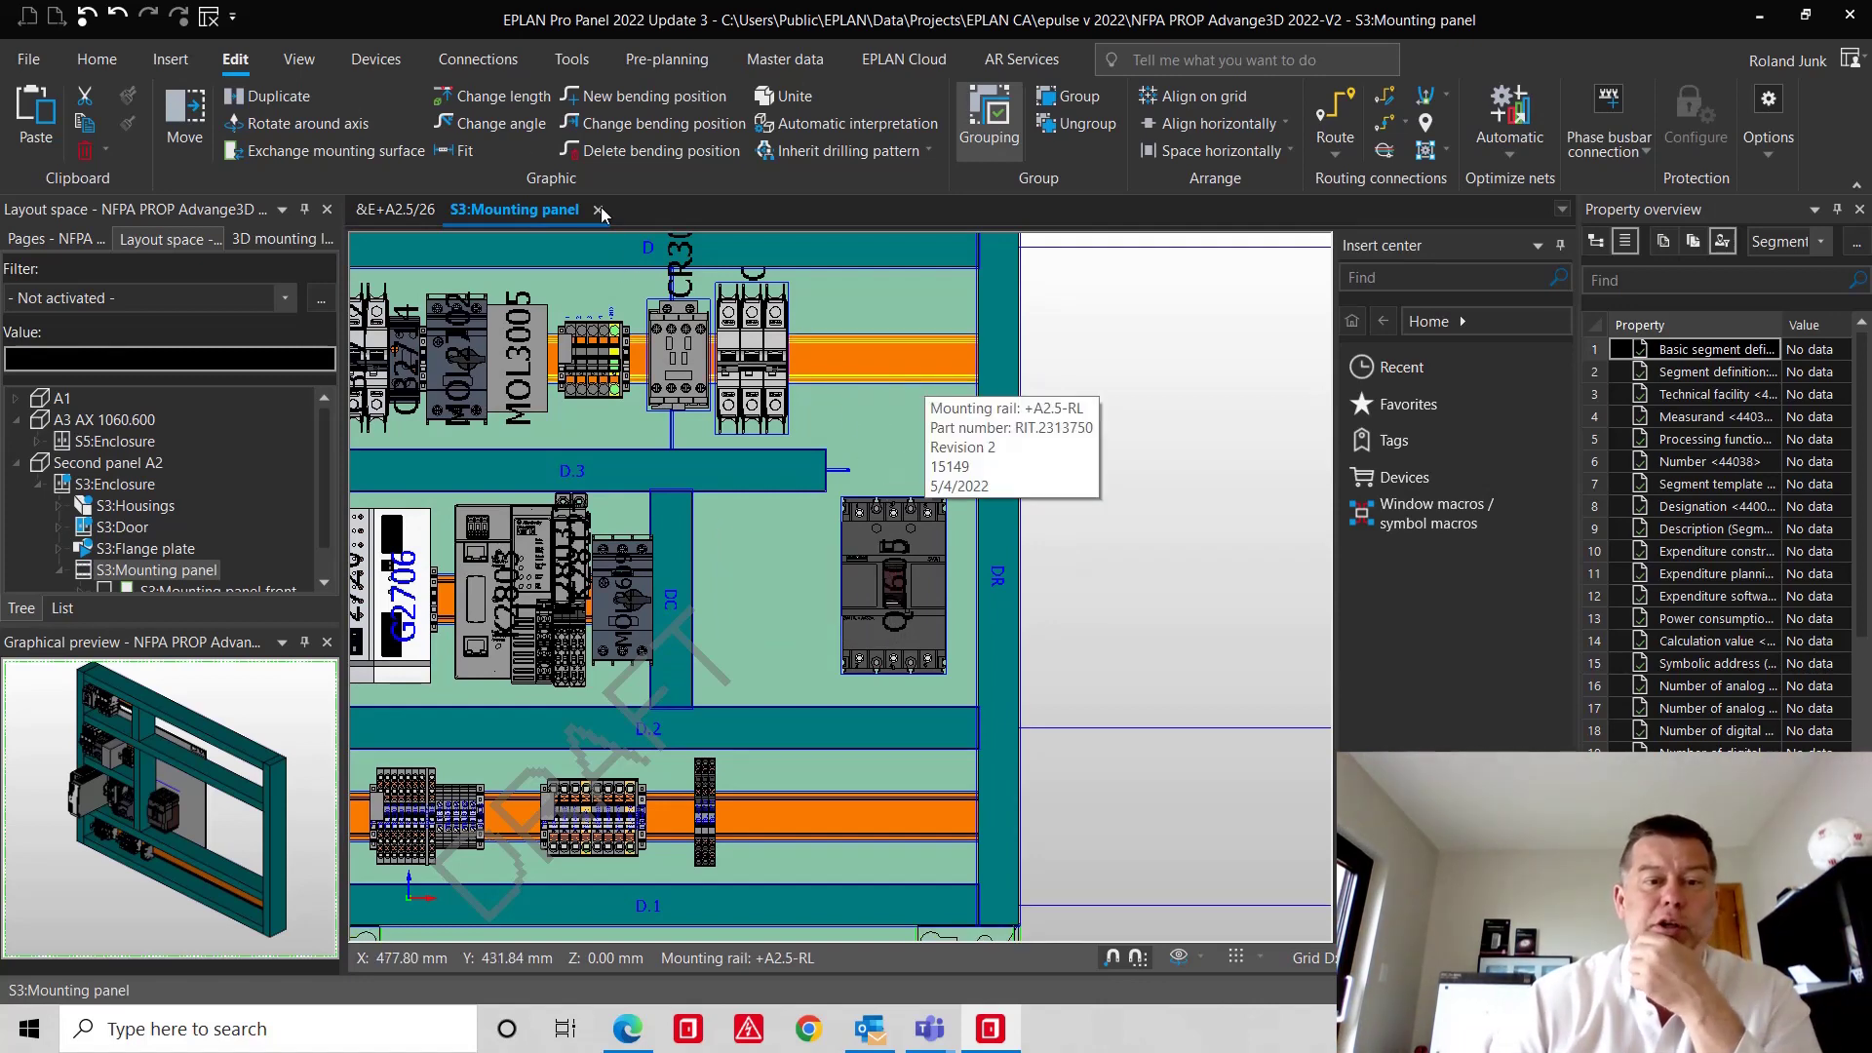
- Shorten middle rail RL so it ends at the duct corner
left_click(493, 96)
left_click(954, 357)
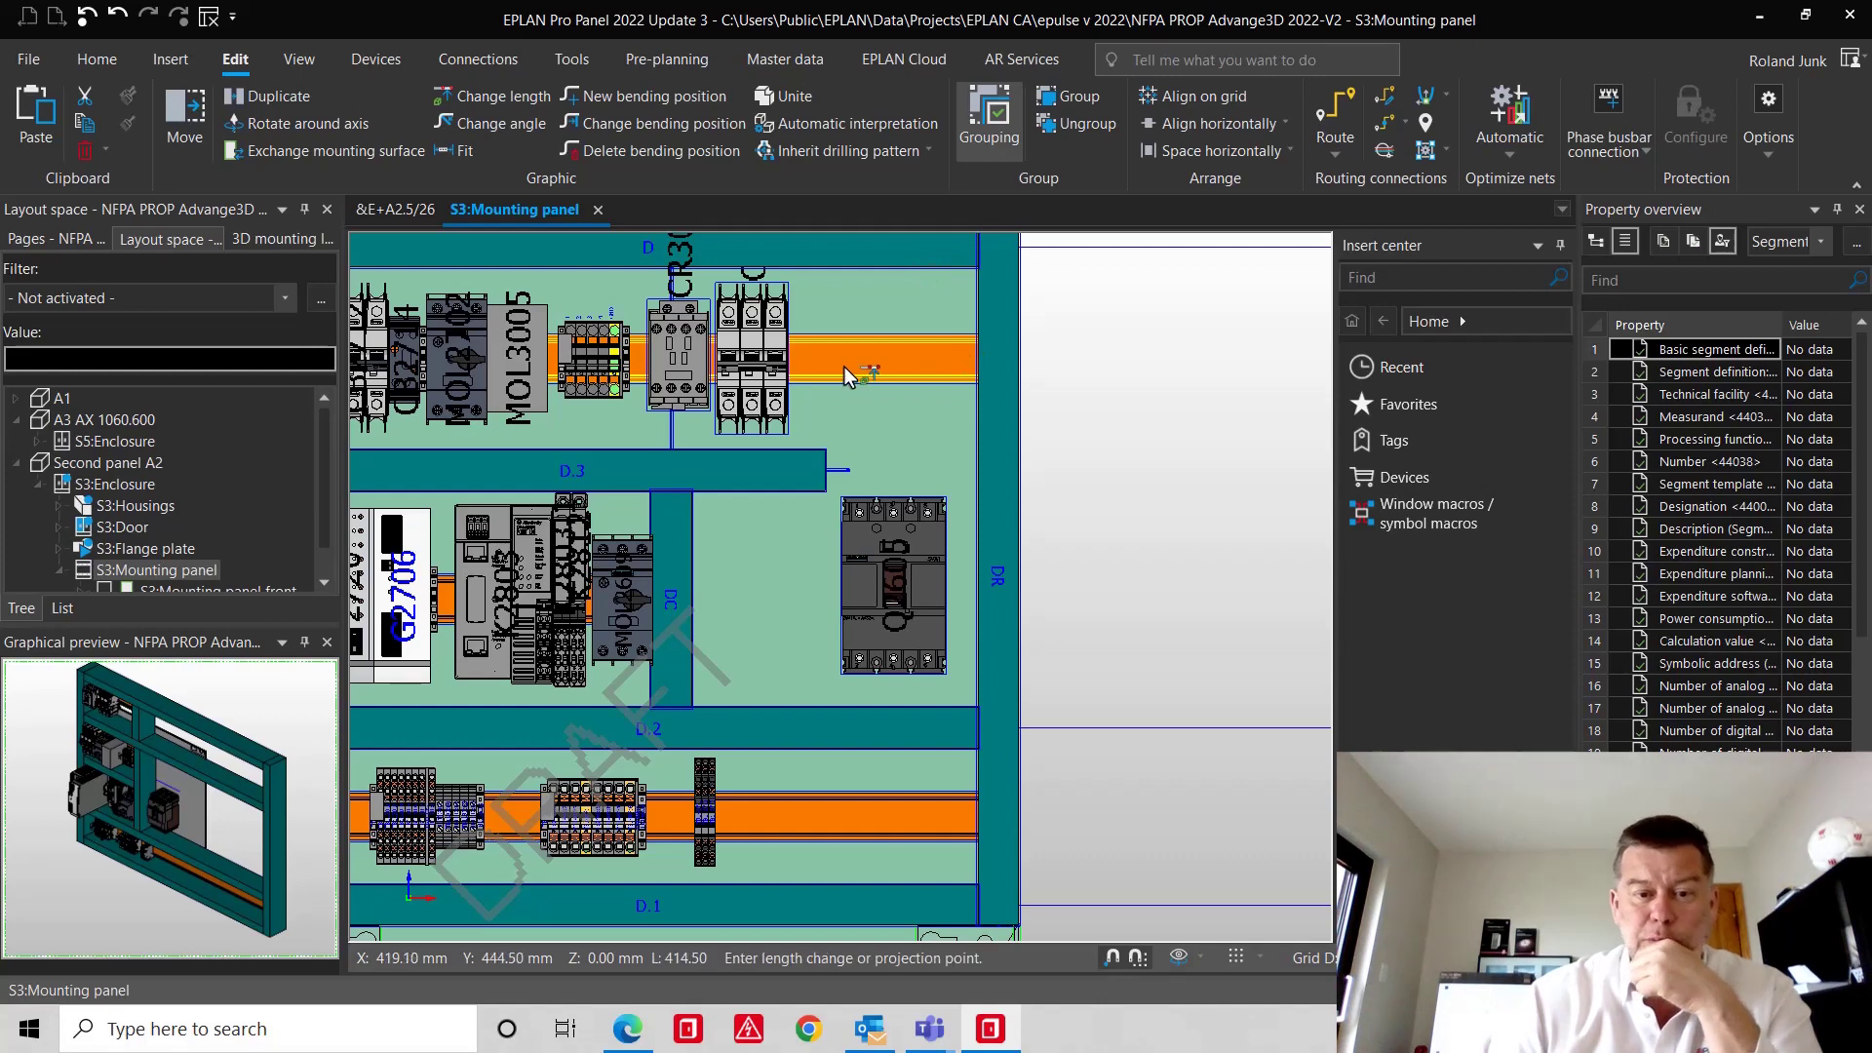
left_click(823, 452)
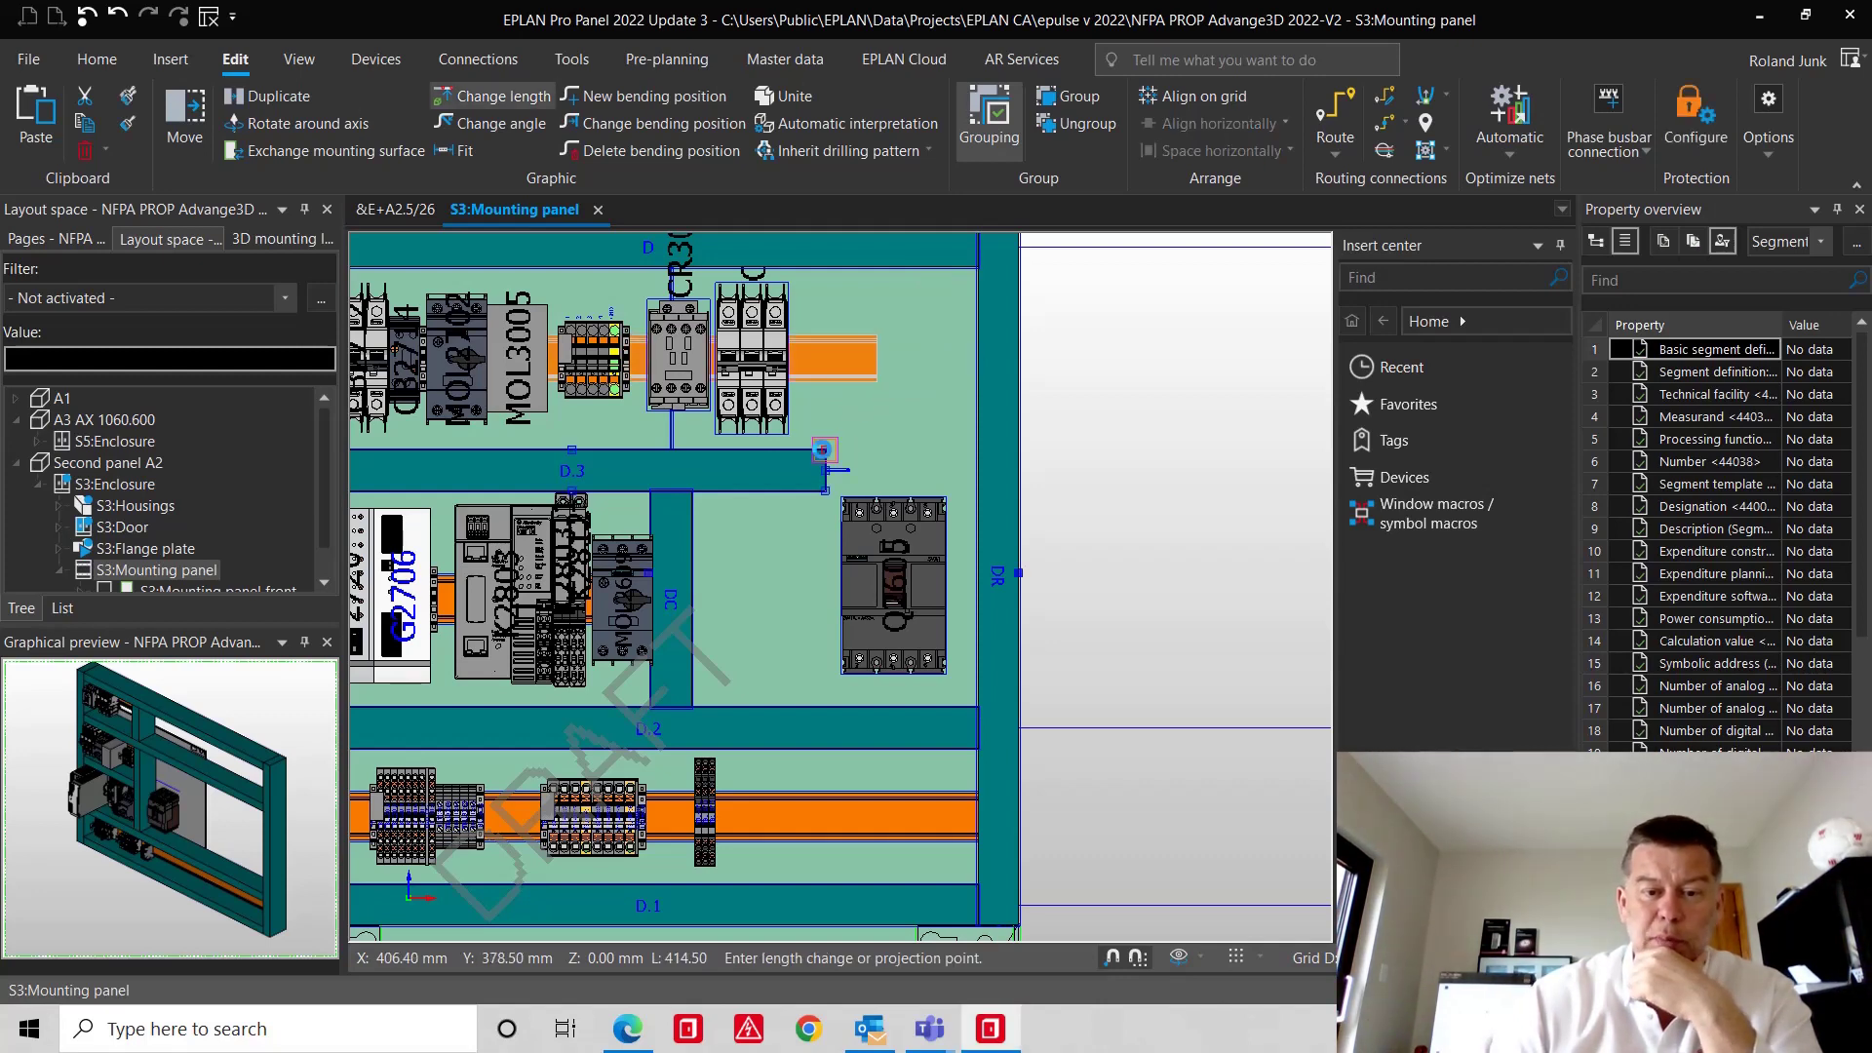
left_click(823, 449)
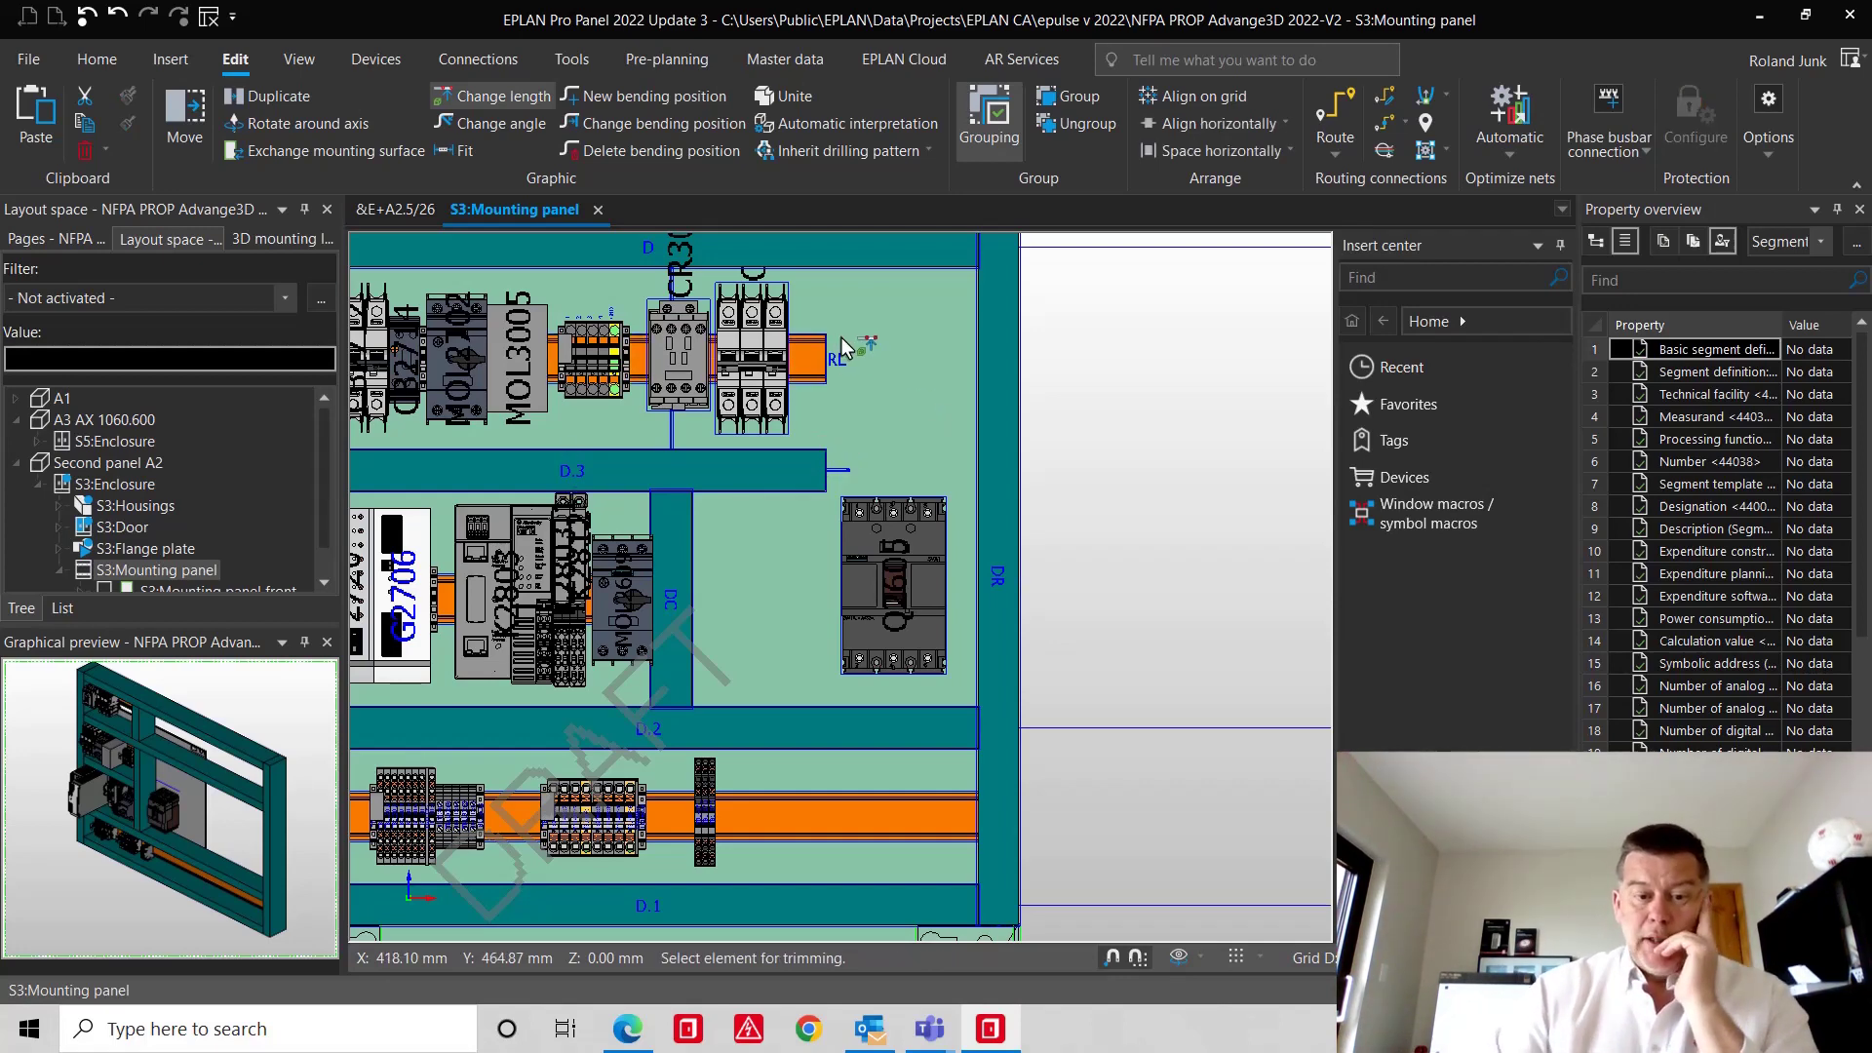
scroll(881, 342, "down", 2)
scroll(881, 342, "down", 3)
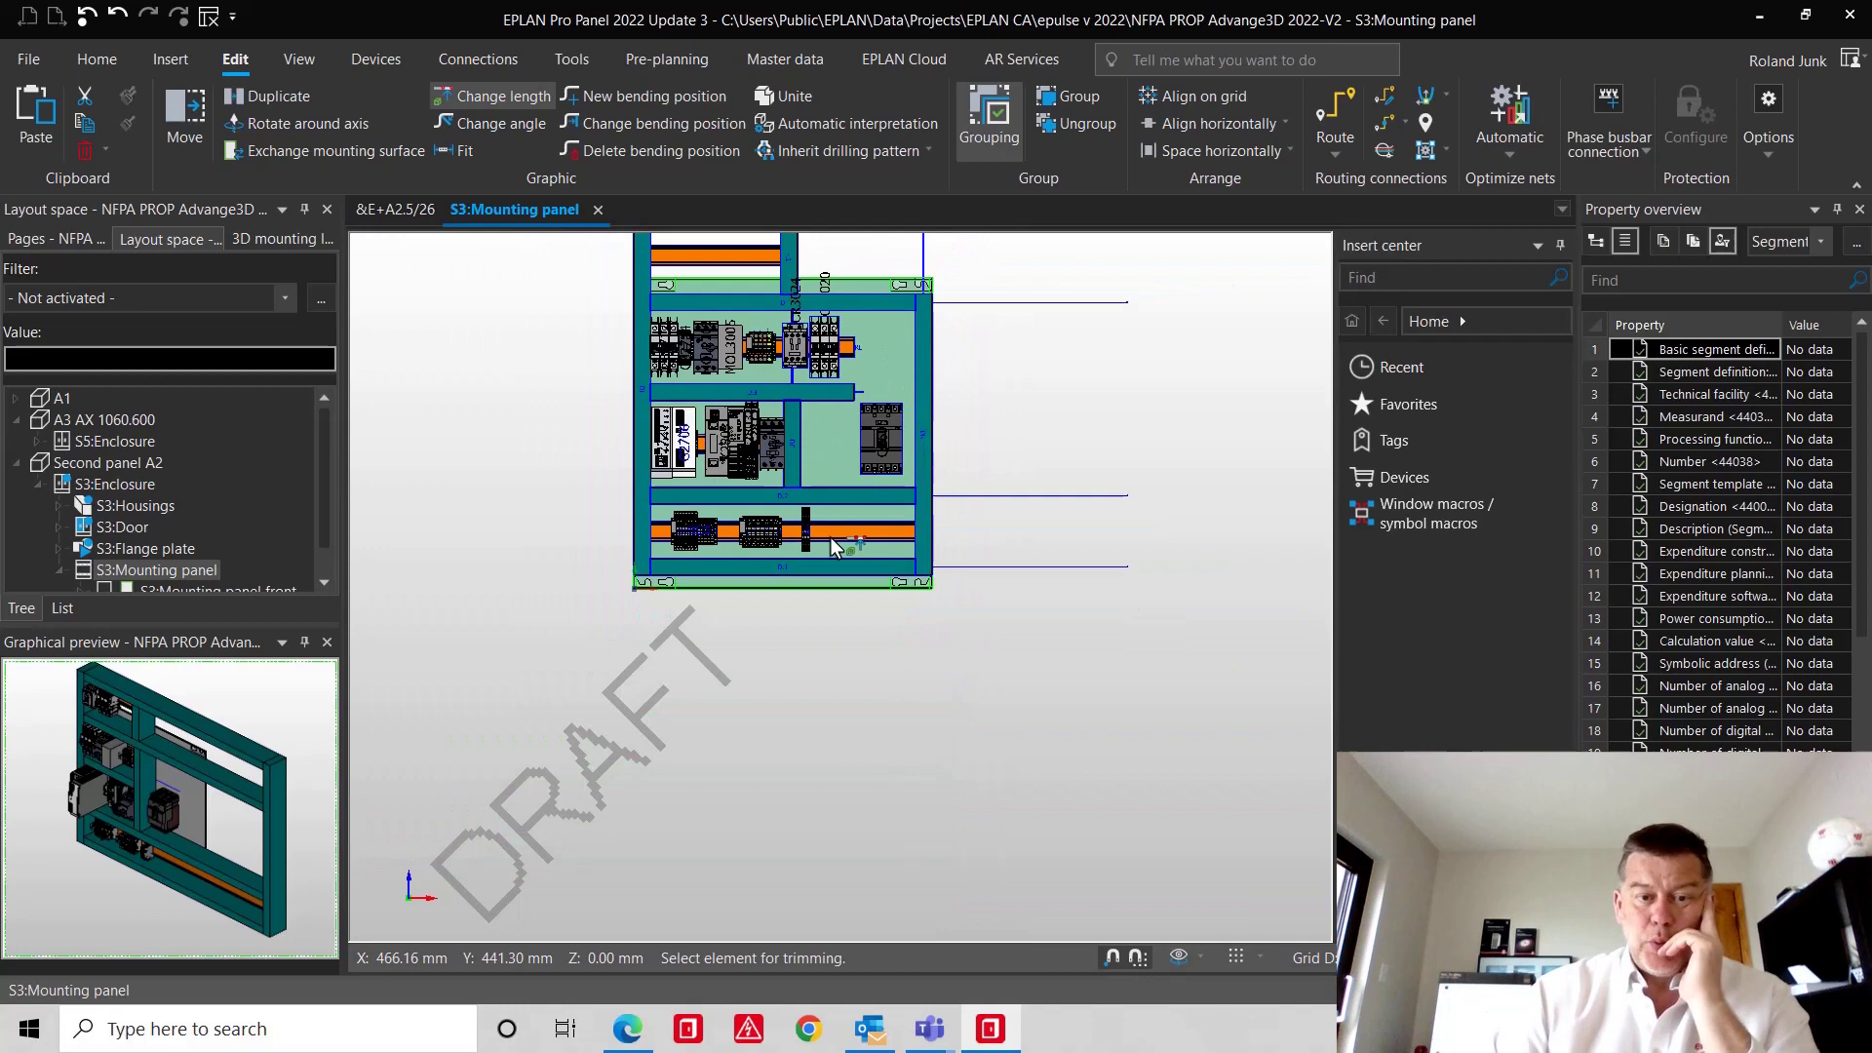
- Delete the empty top duct and rail from the panel
middle_click_drag(887, 353, 837, 583)
scroll(751, 458, "up", 2)
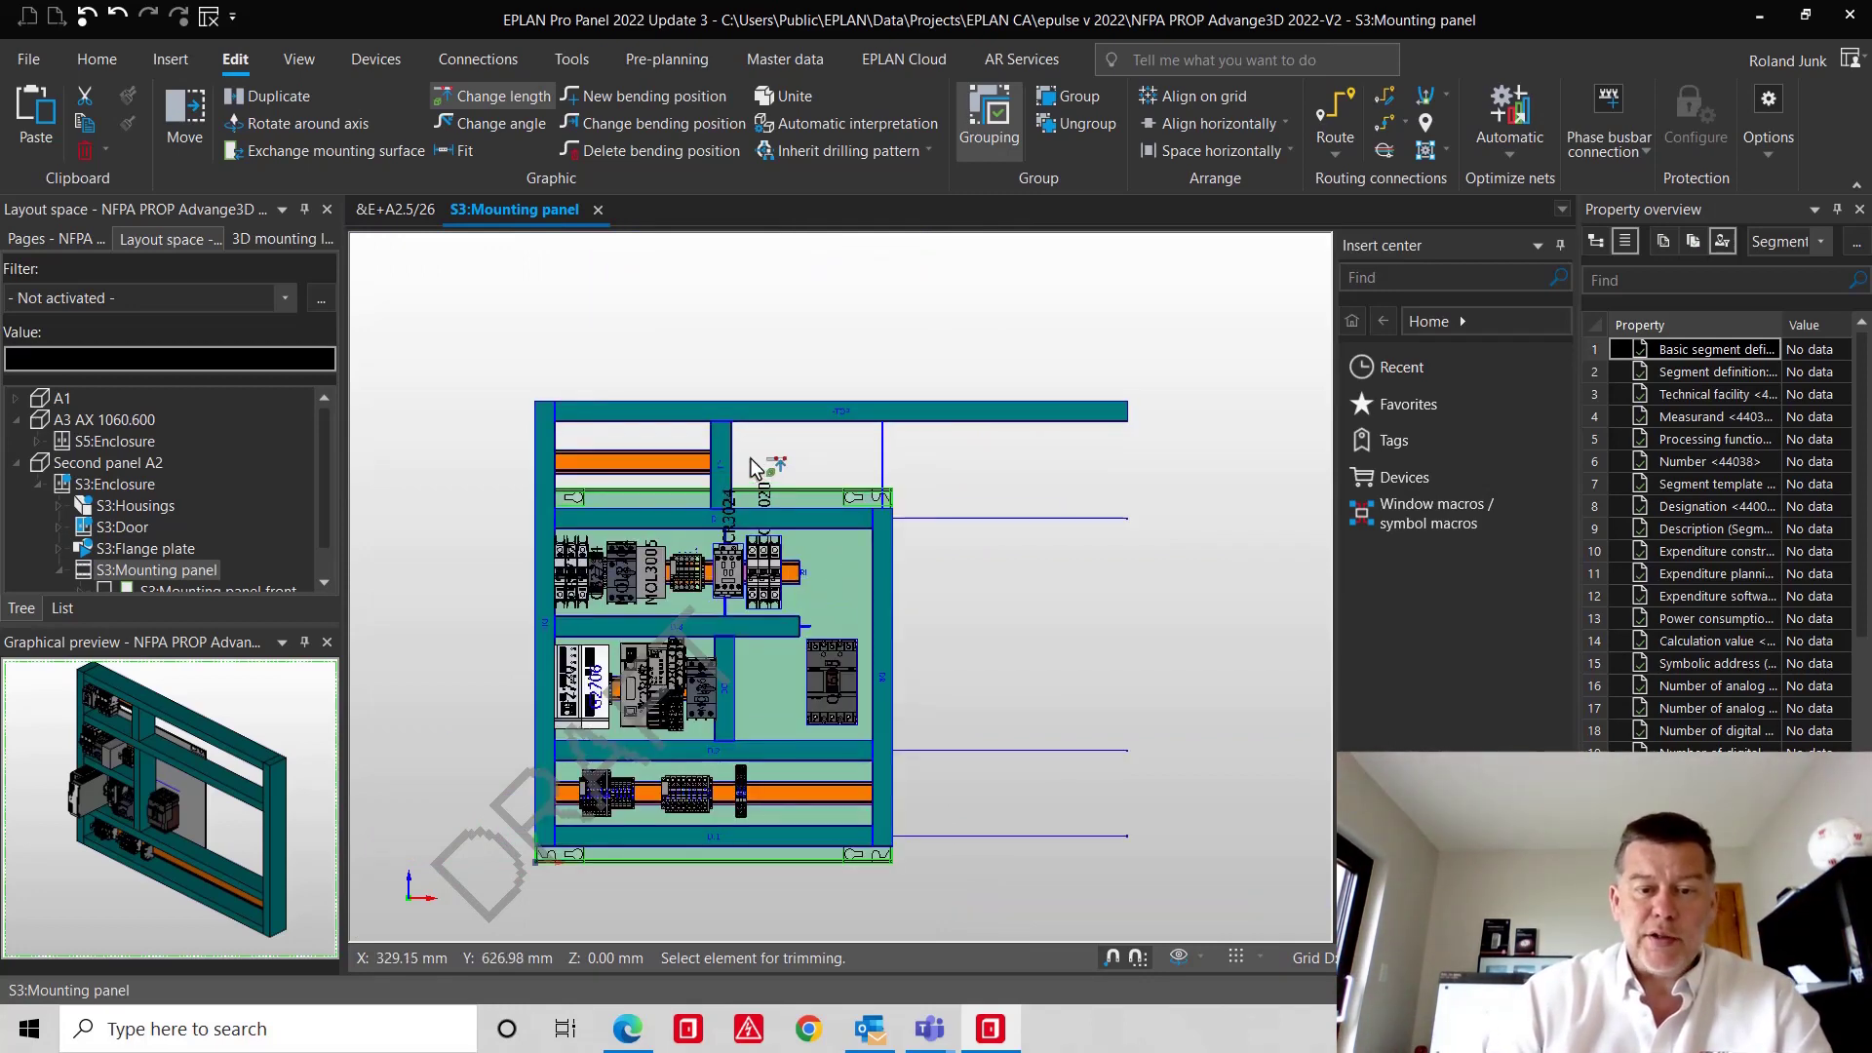
key("Escape")
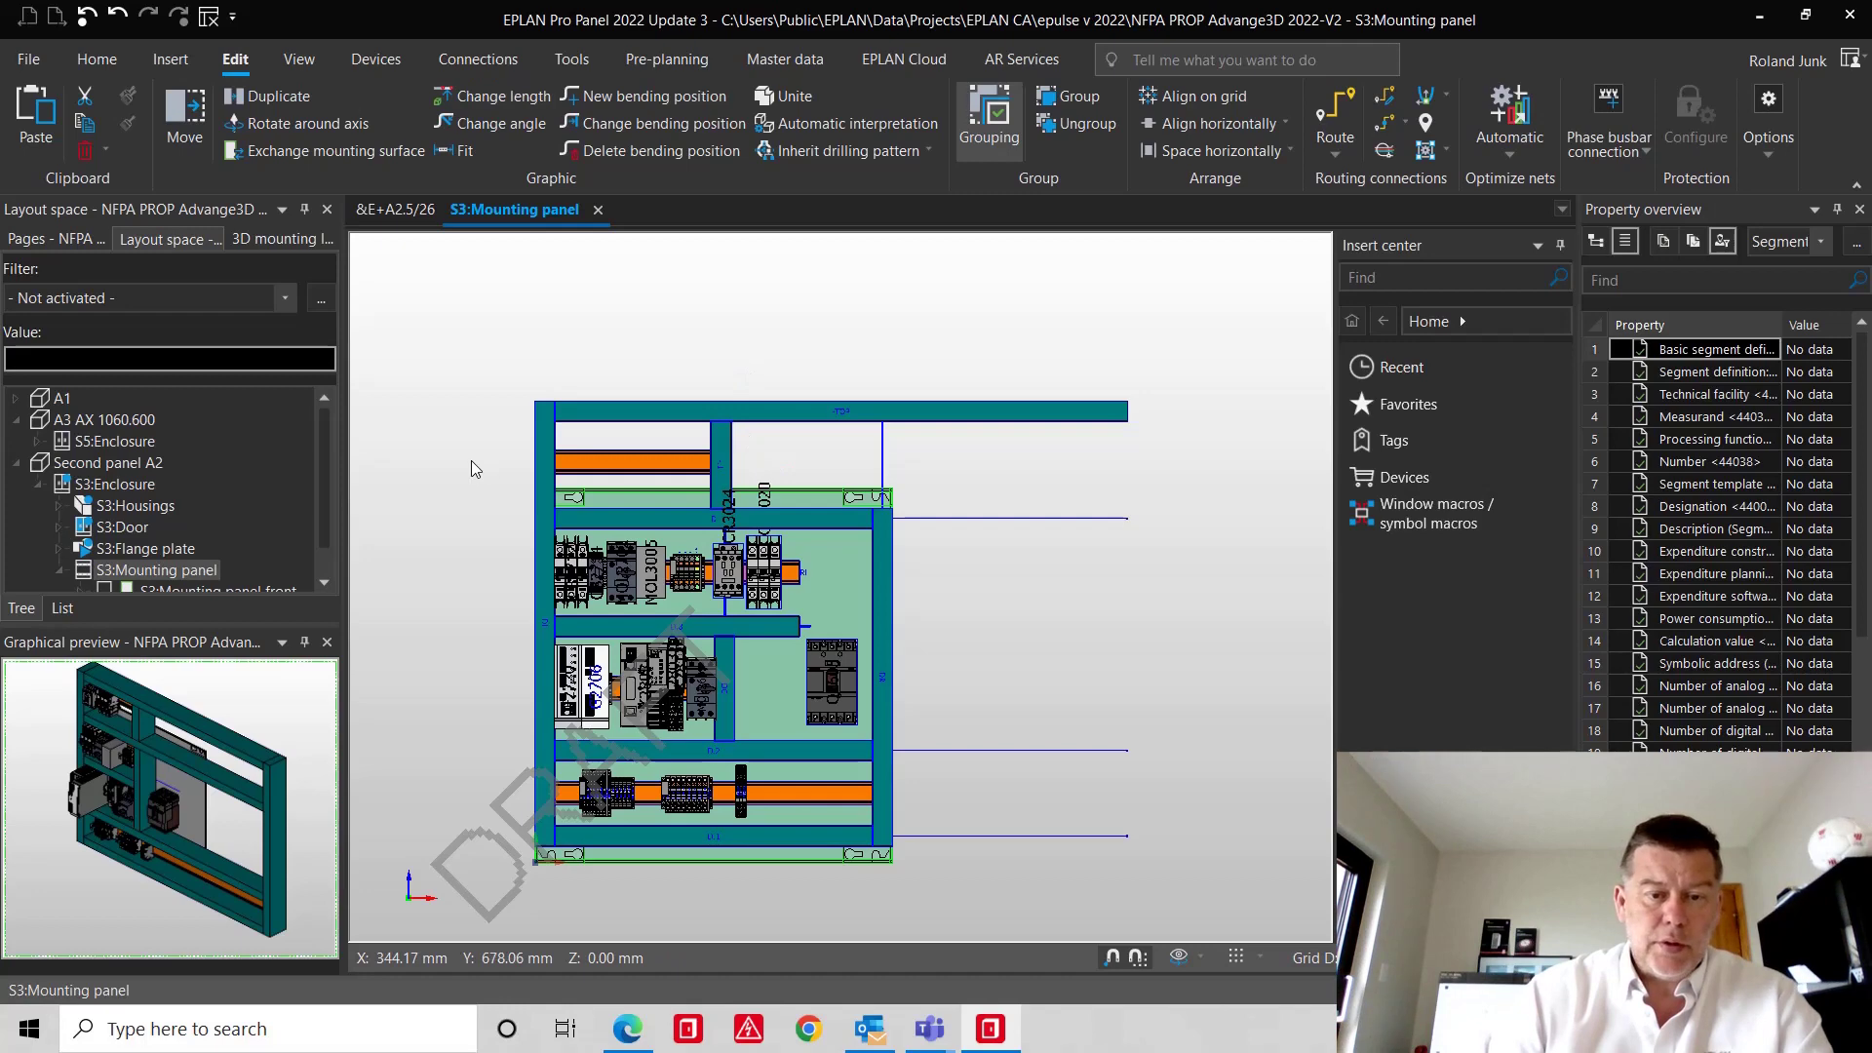
left_click_drag(749, 369, 628, 465)
left_click(85, 152)
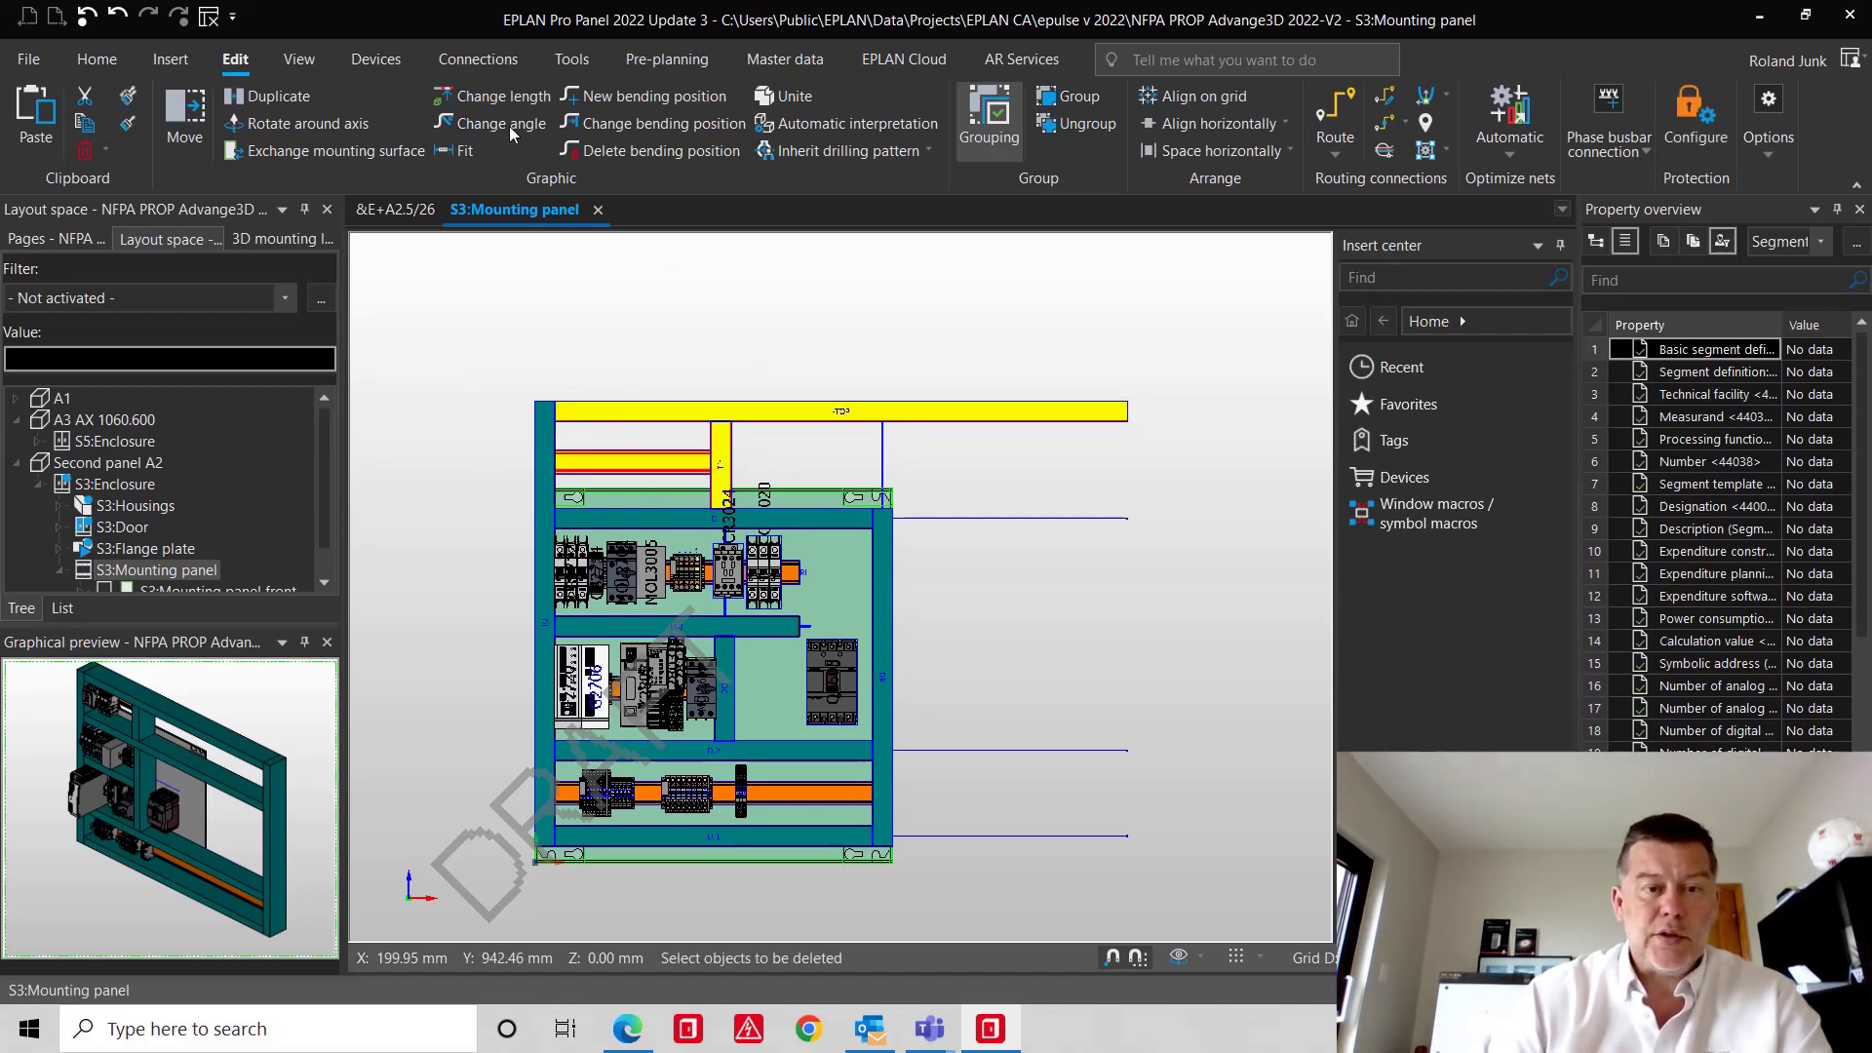
- Trim the left duct to the panel's top edge and show the mounting panel in 3D
left_click(503, 95)
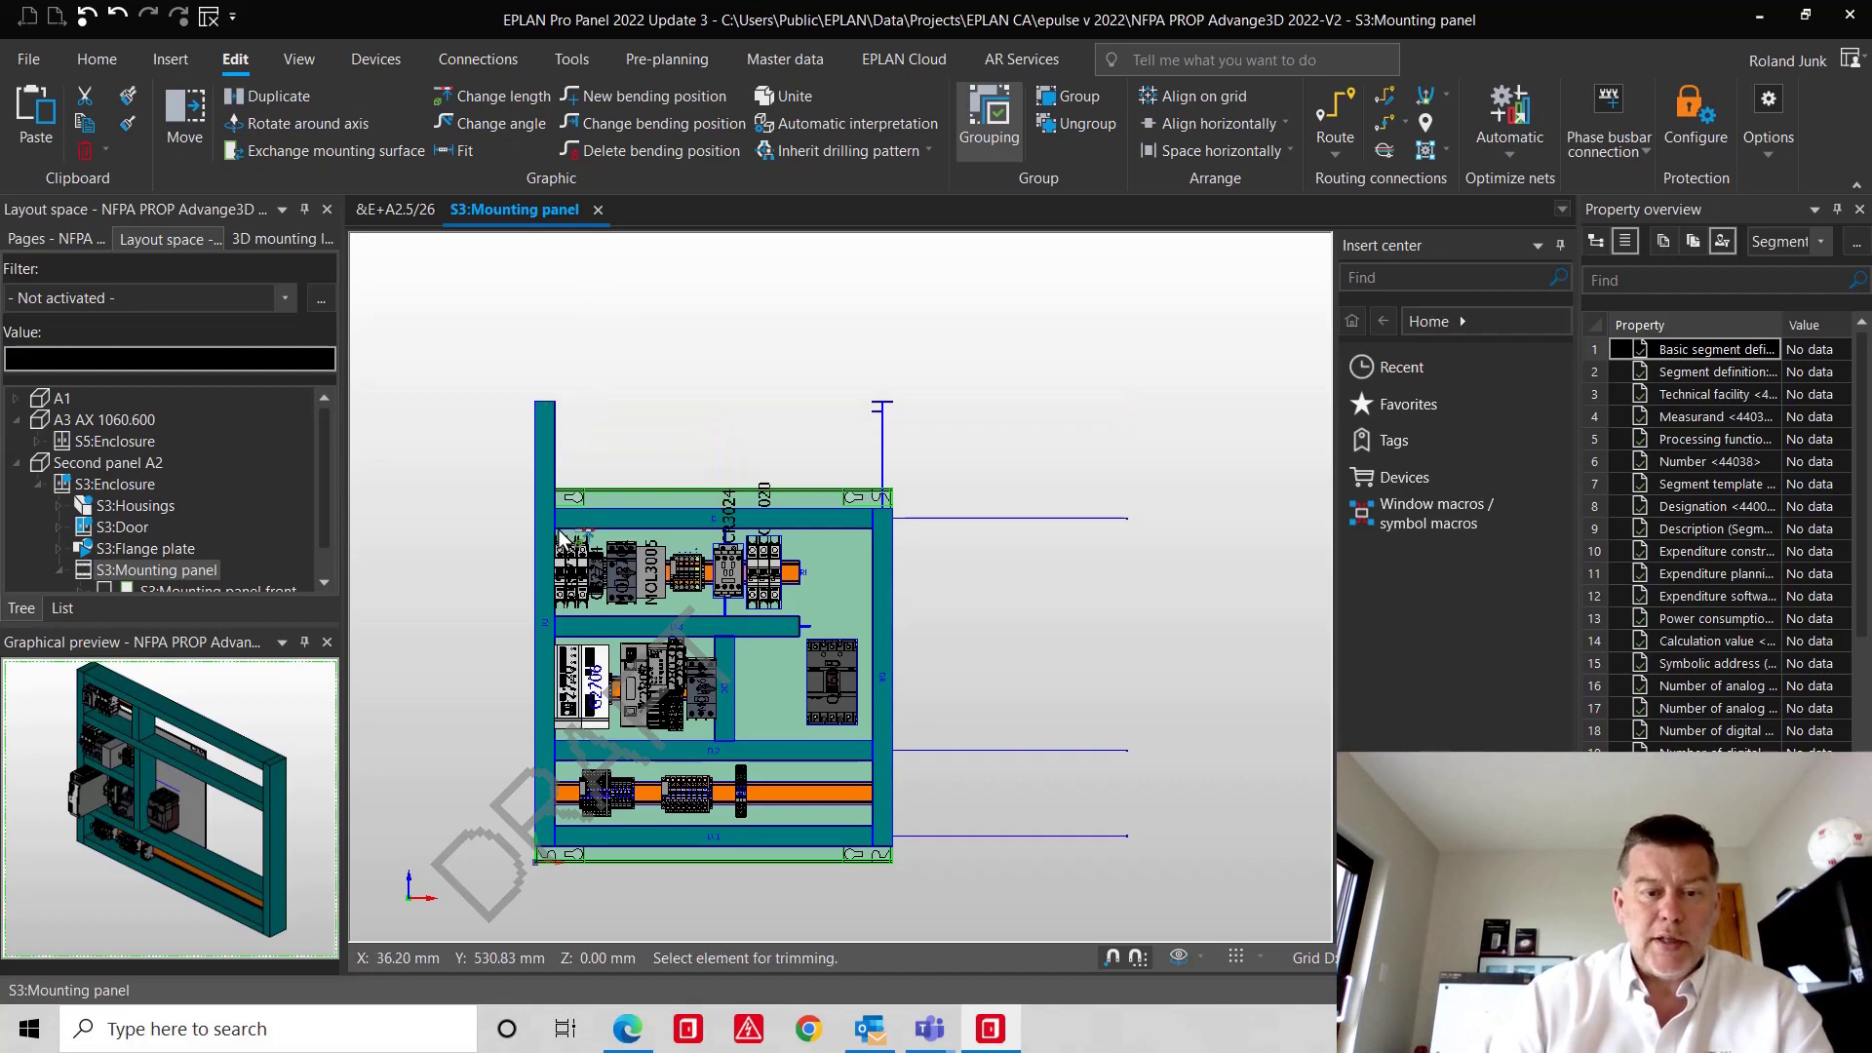
scroll(546, 523, "up", 2)
scroll(546, 523, "up", 4)
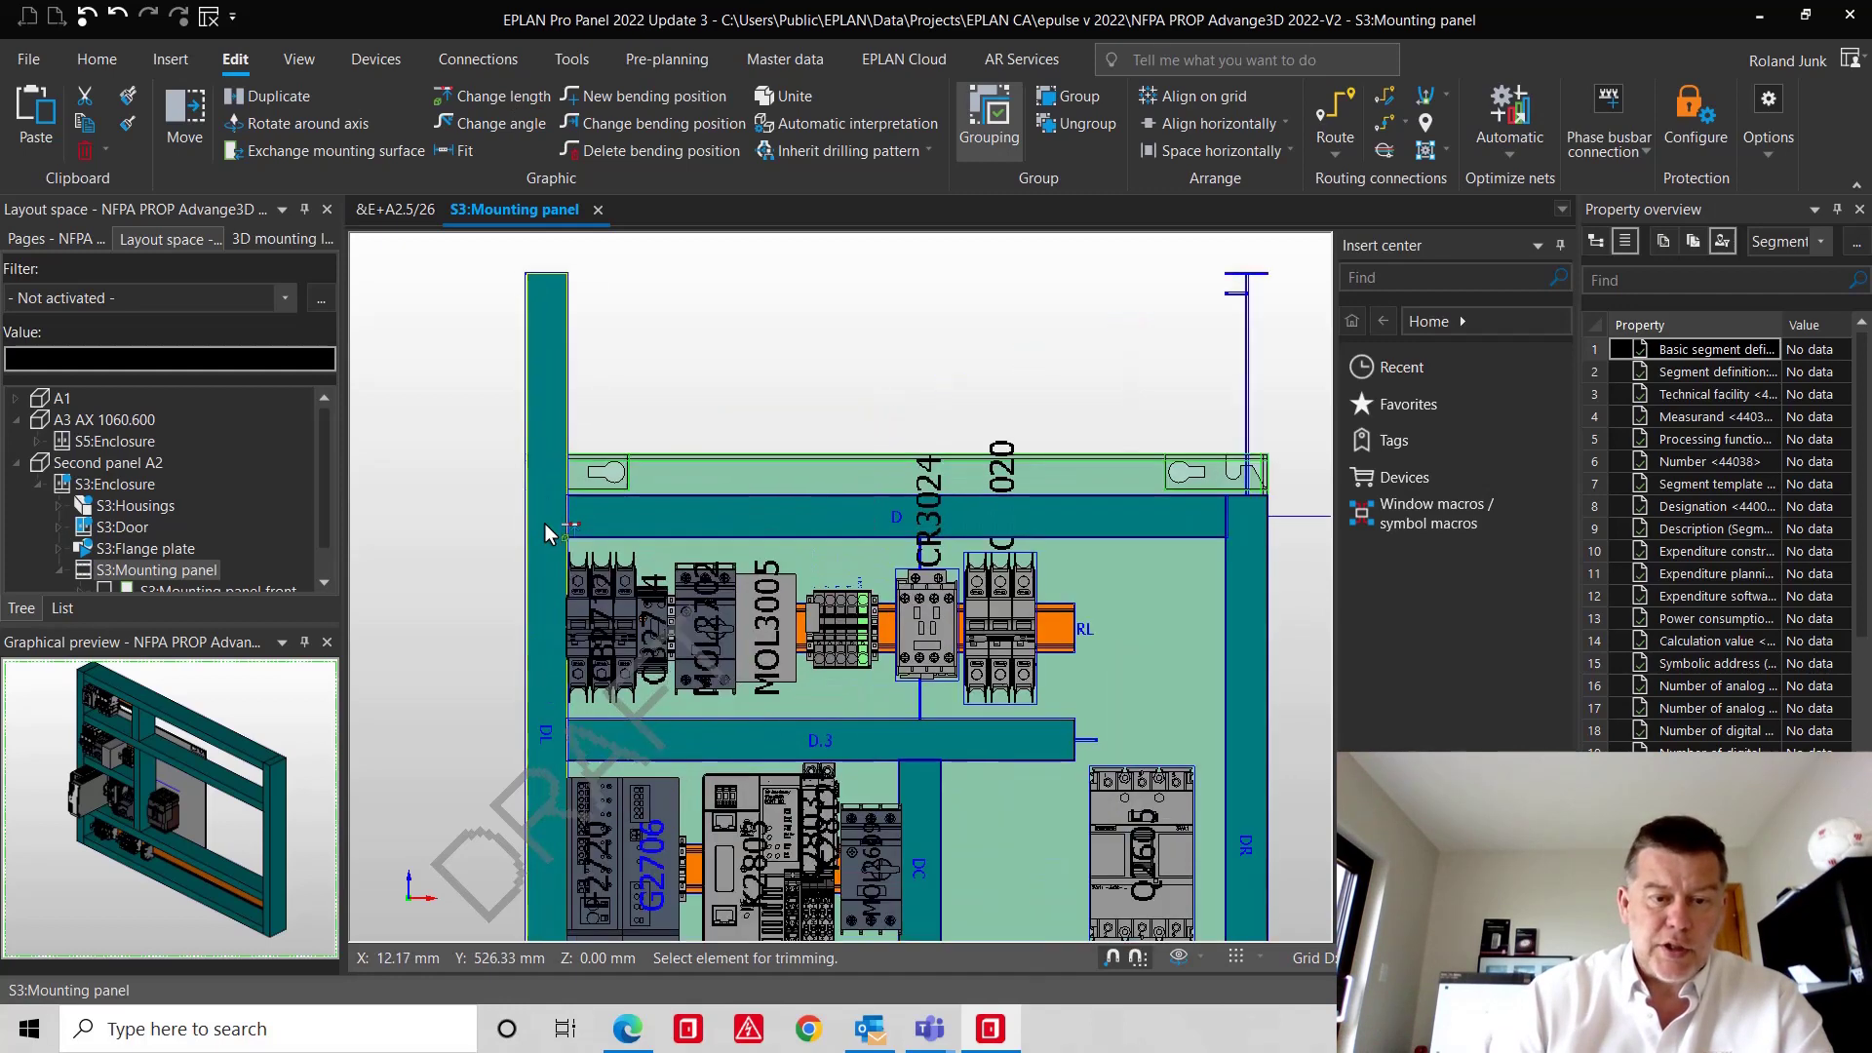
left_click(573, 481)
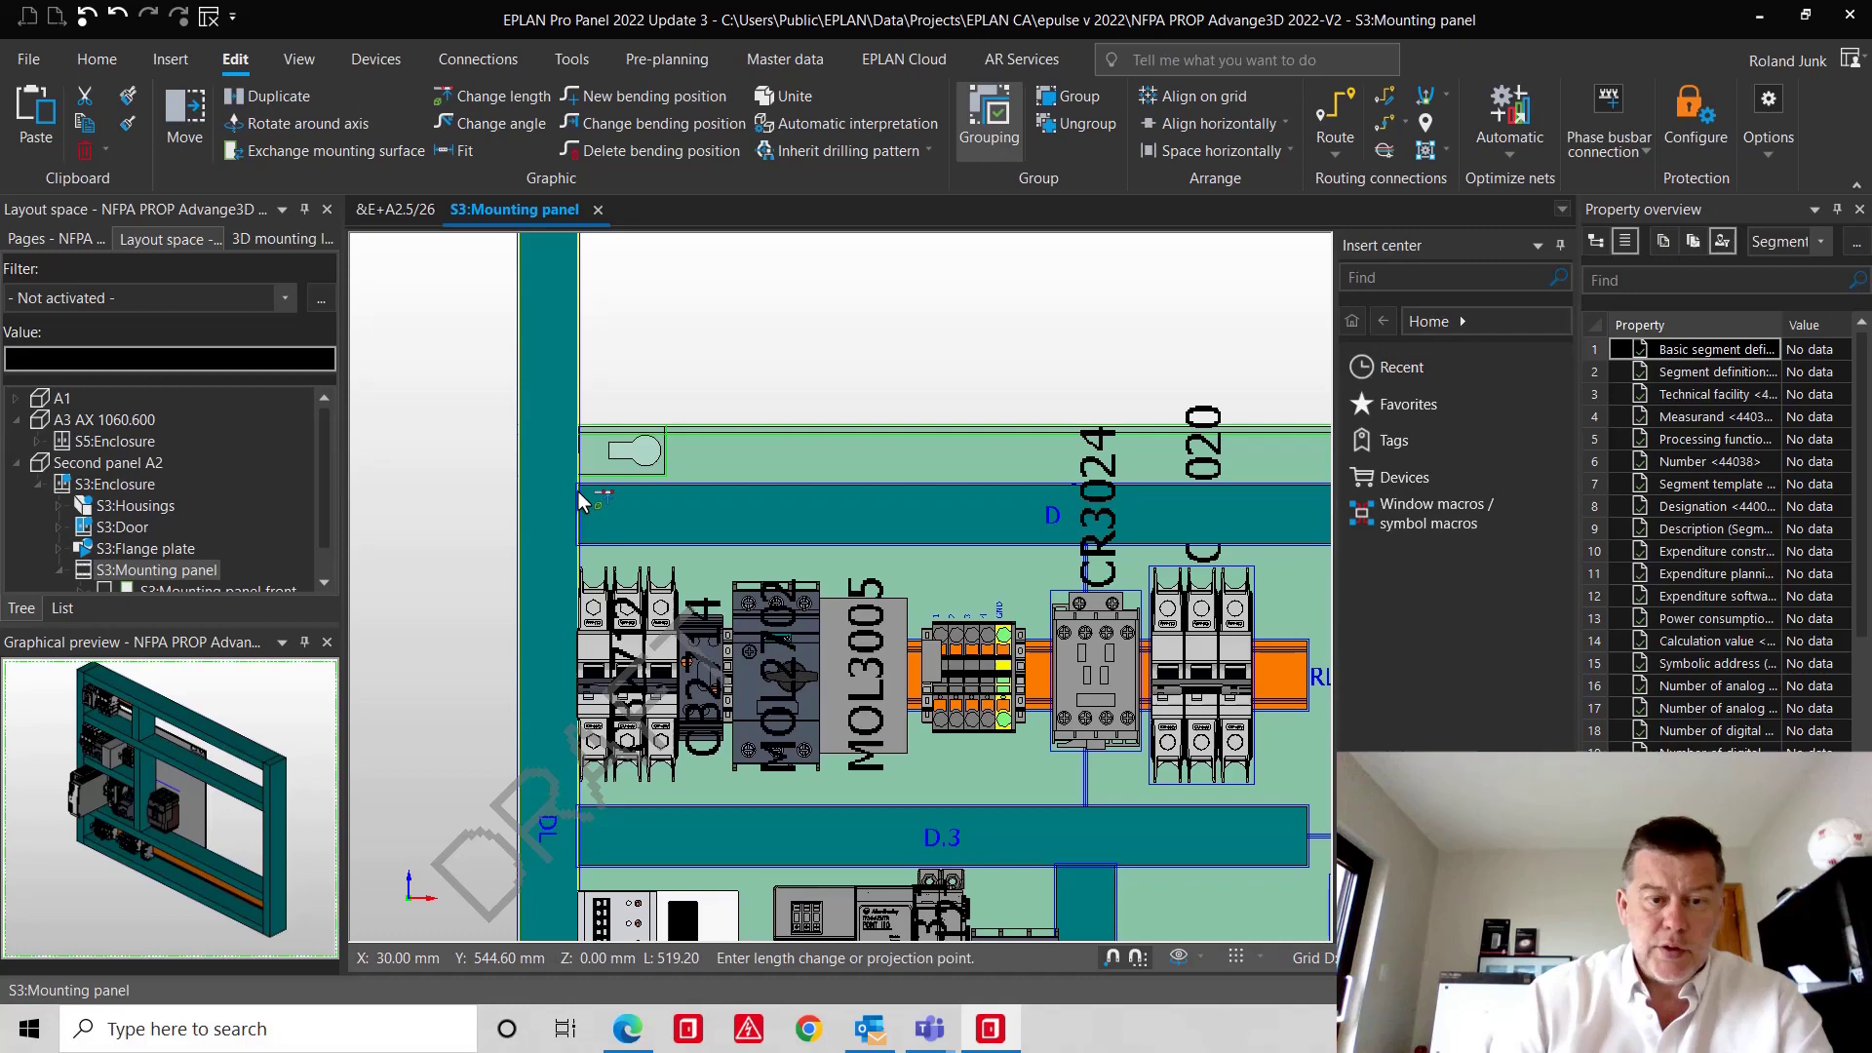
left_click(579, 496)
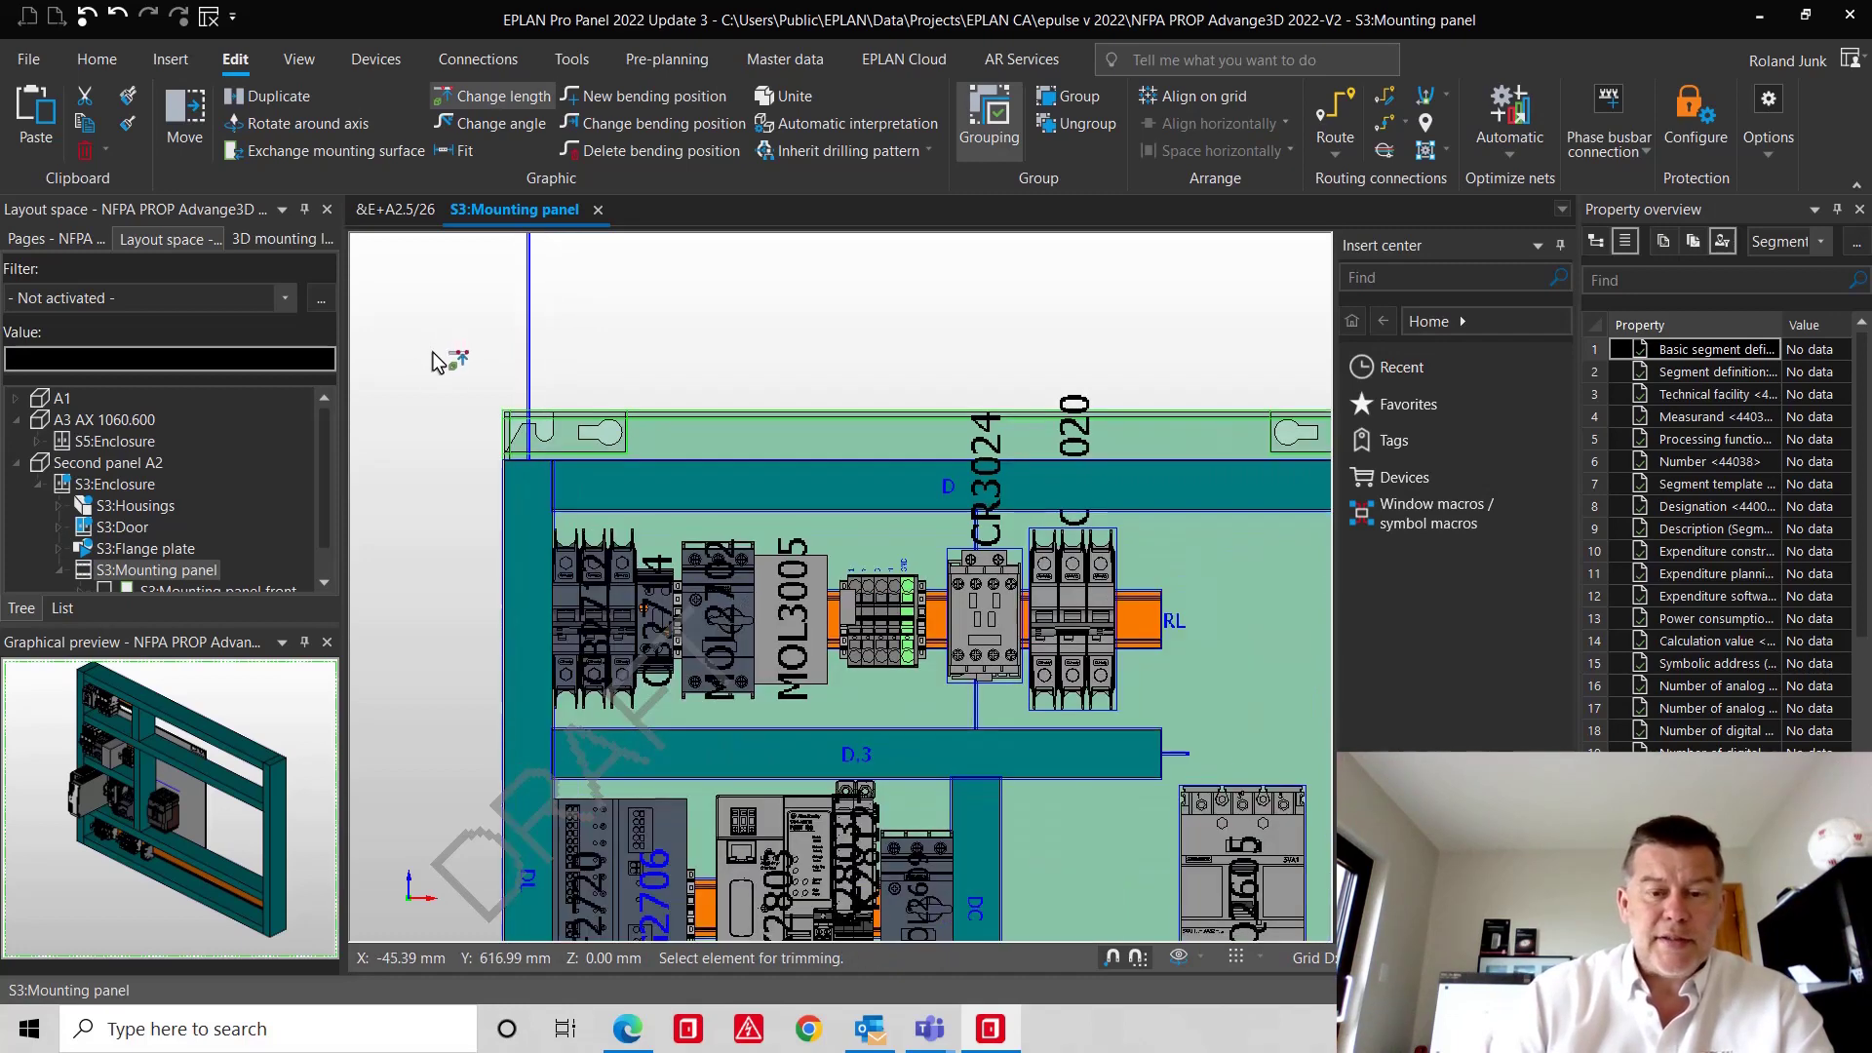
scroll(436, 361, "down", 2)
scroll(436, 361, "down", 1)
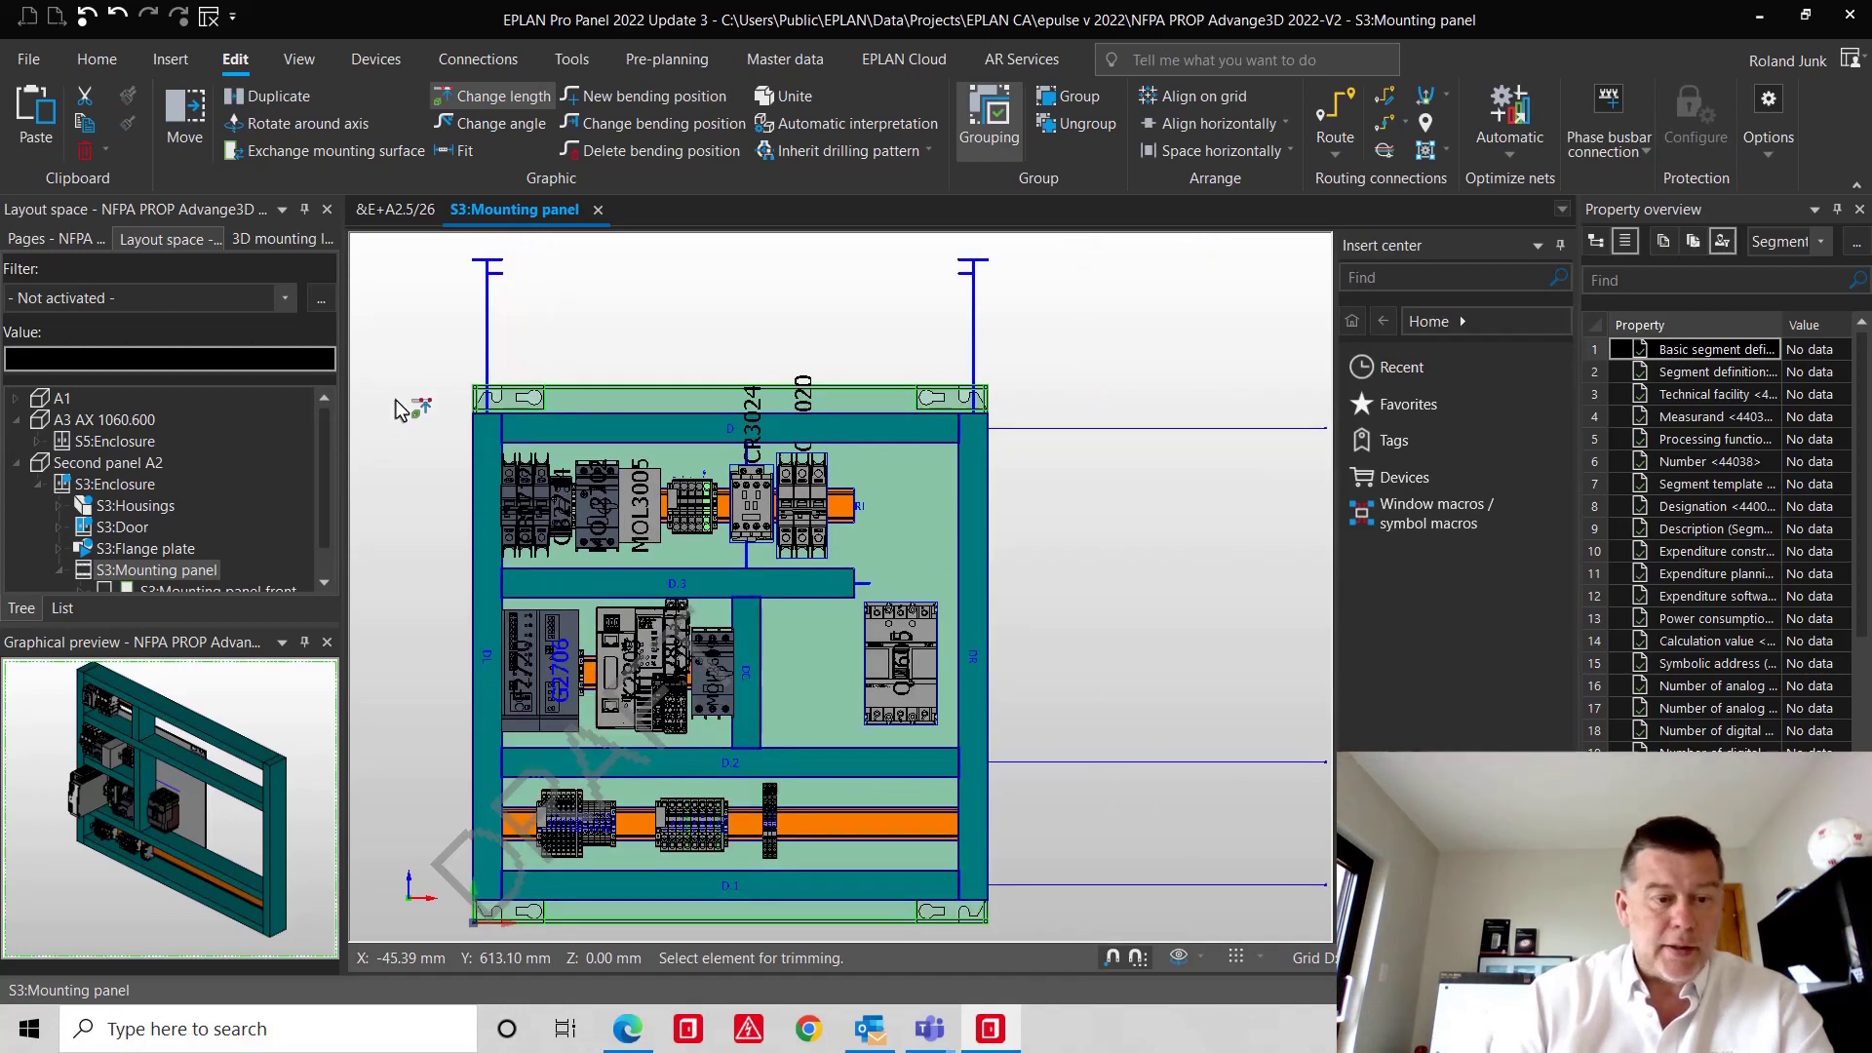
double_click(166, 575)
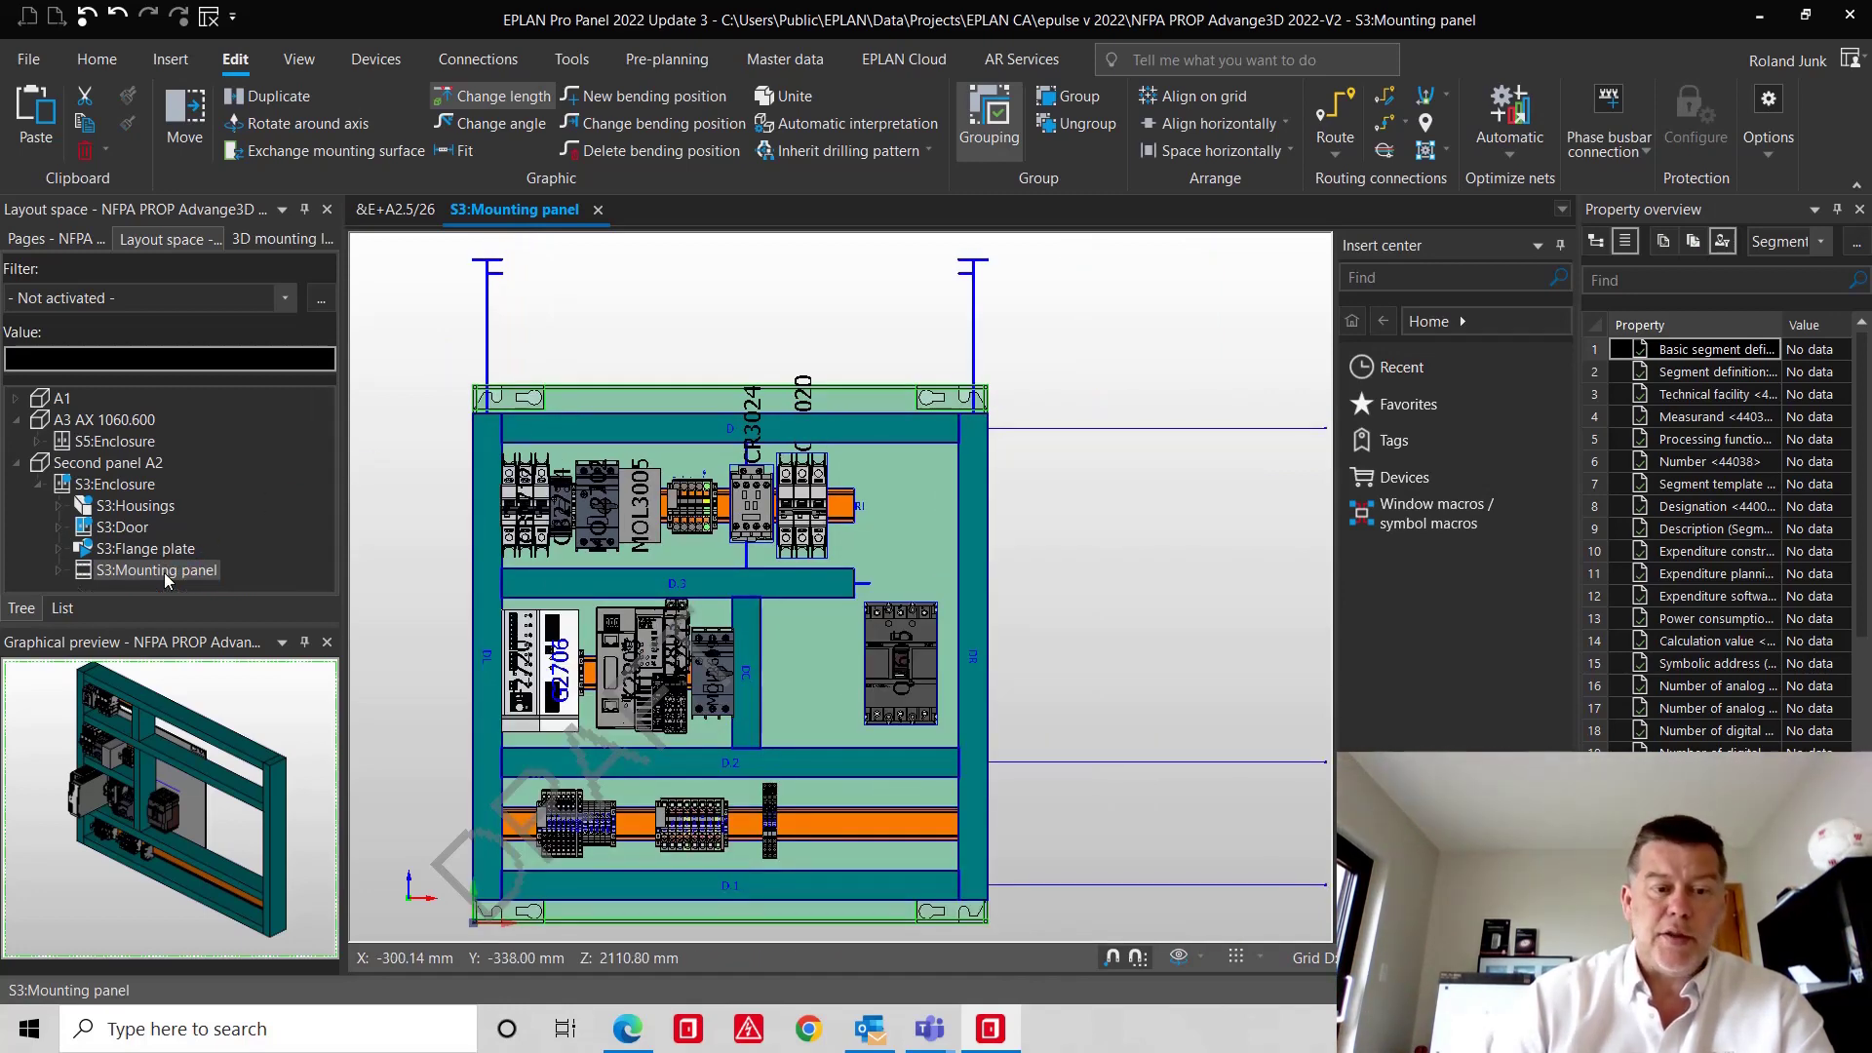
- Show the whole S3:Enclosure in 3D from the front viewpoint
double_click(115, 485)
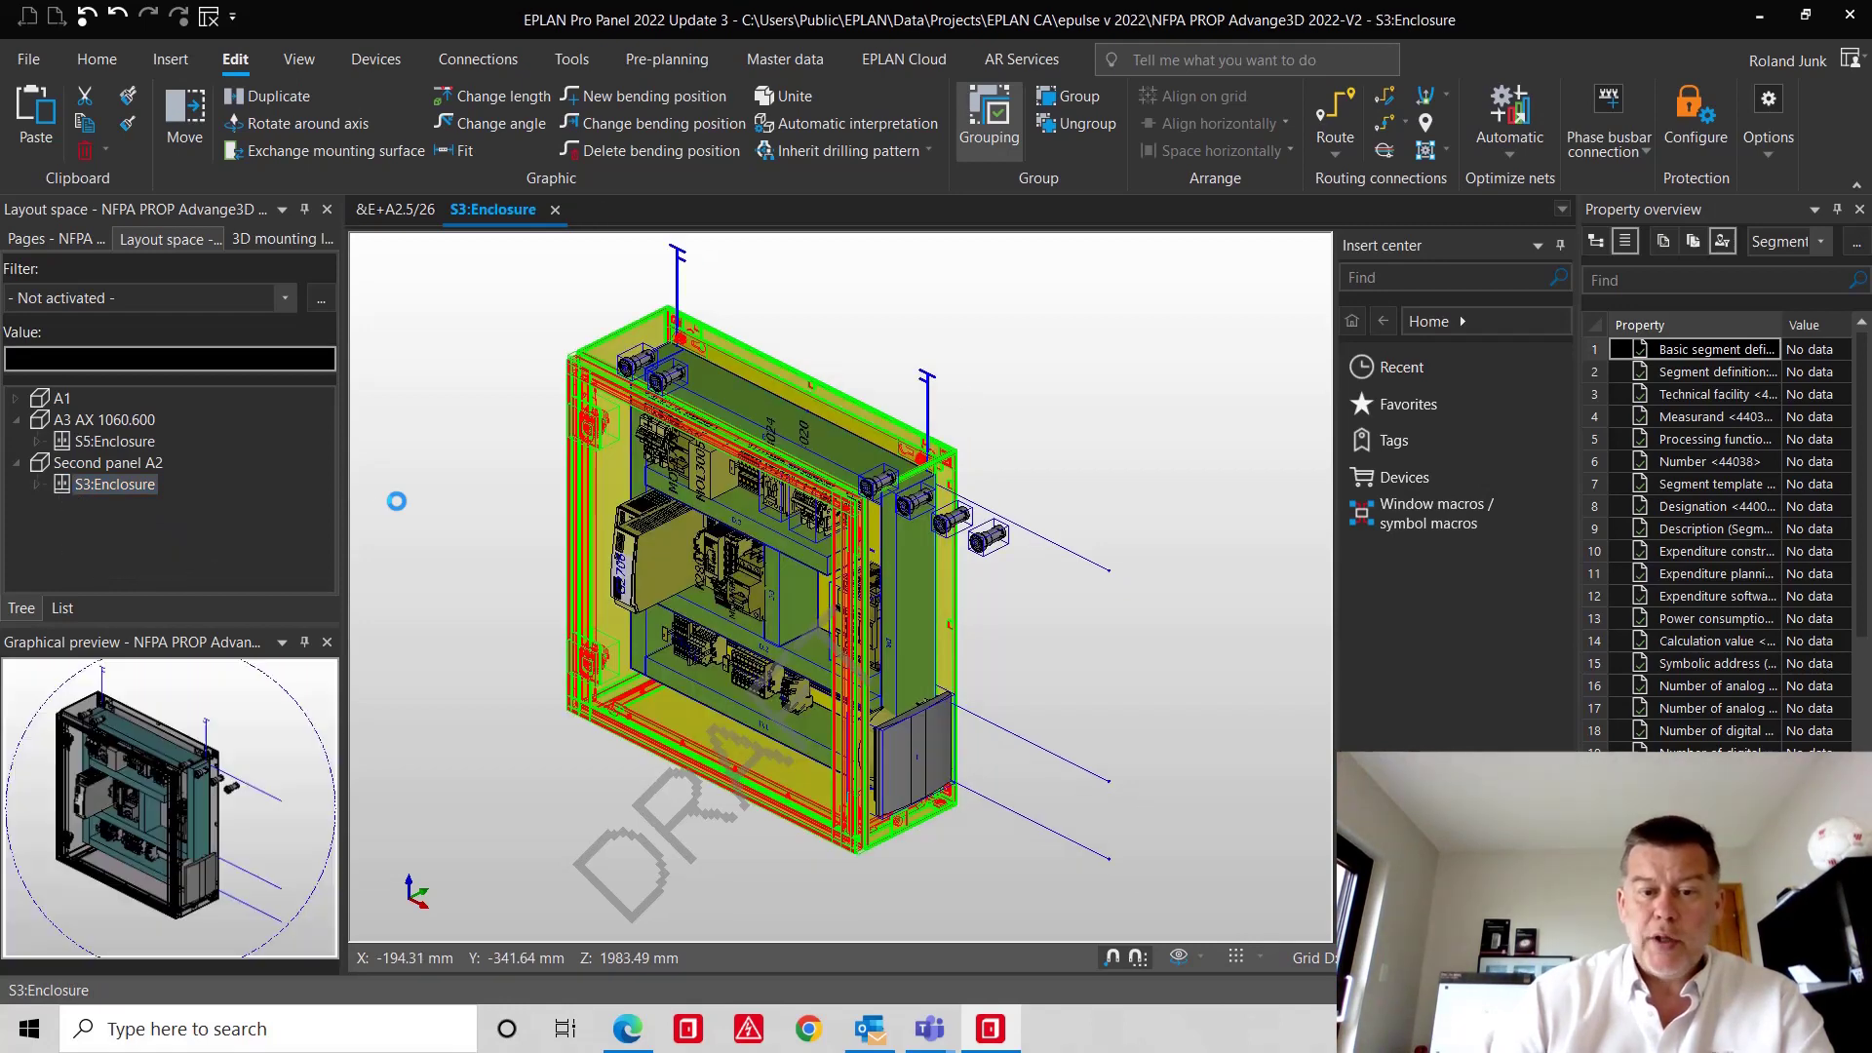
left_click(1197, 957)
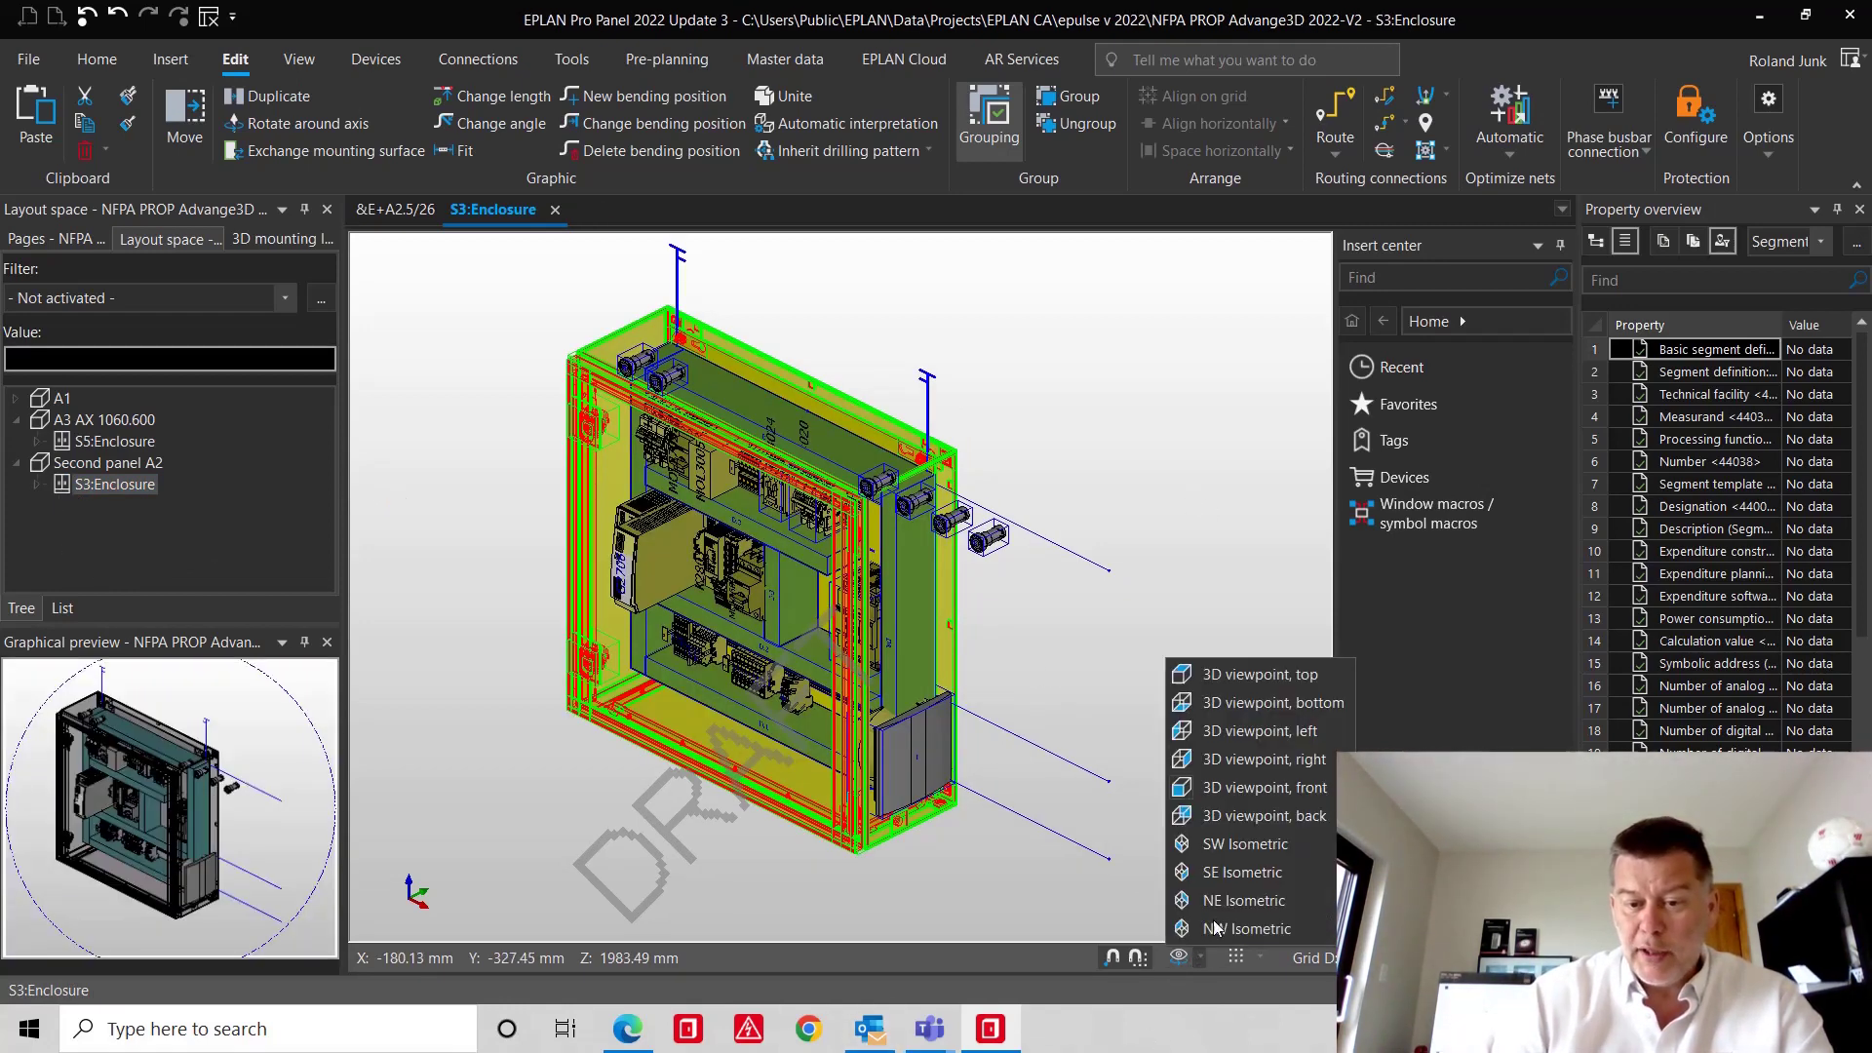
left_click(1264, 798)
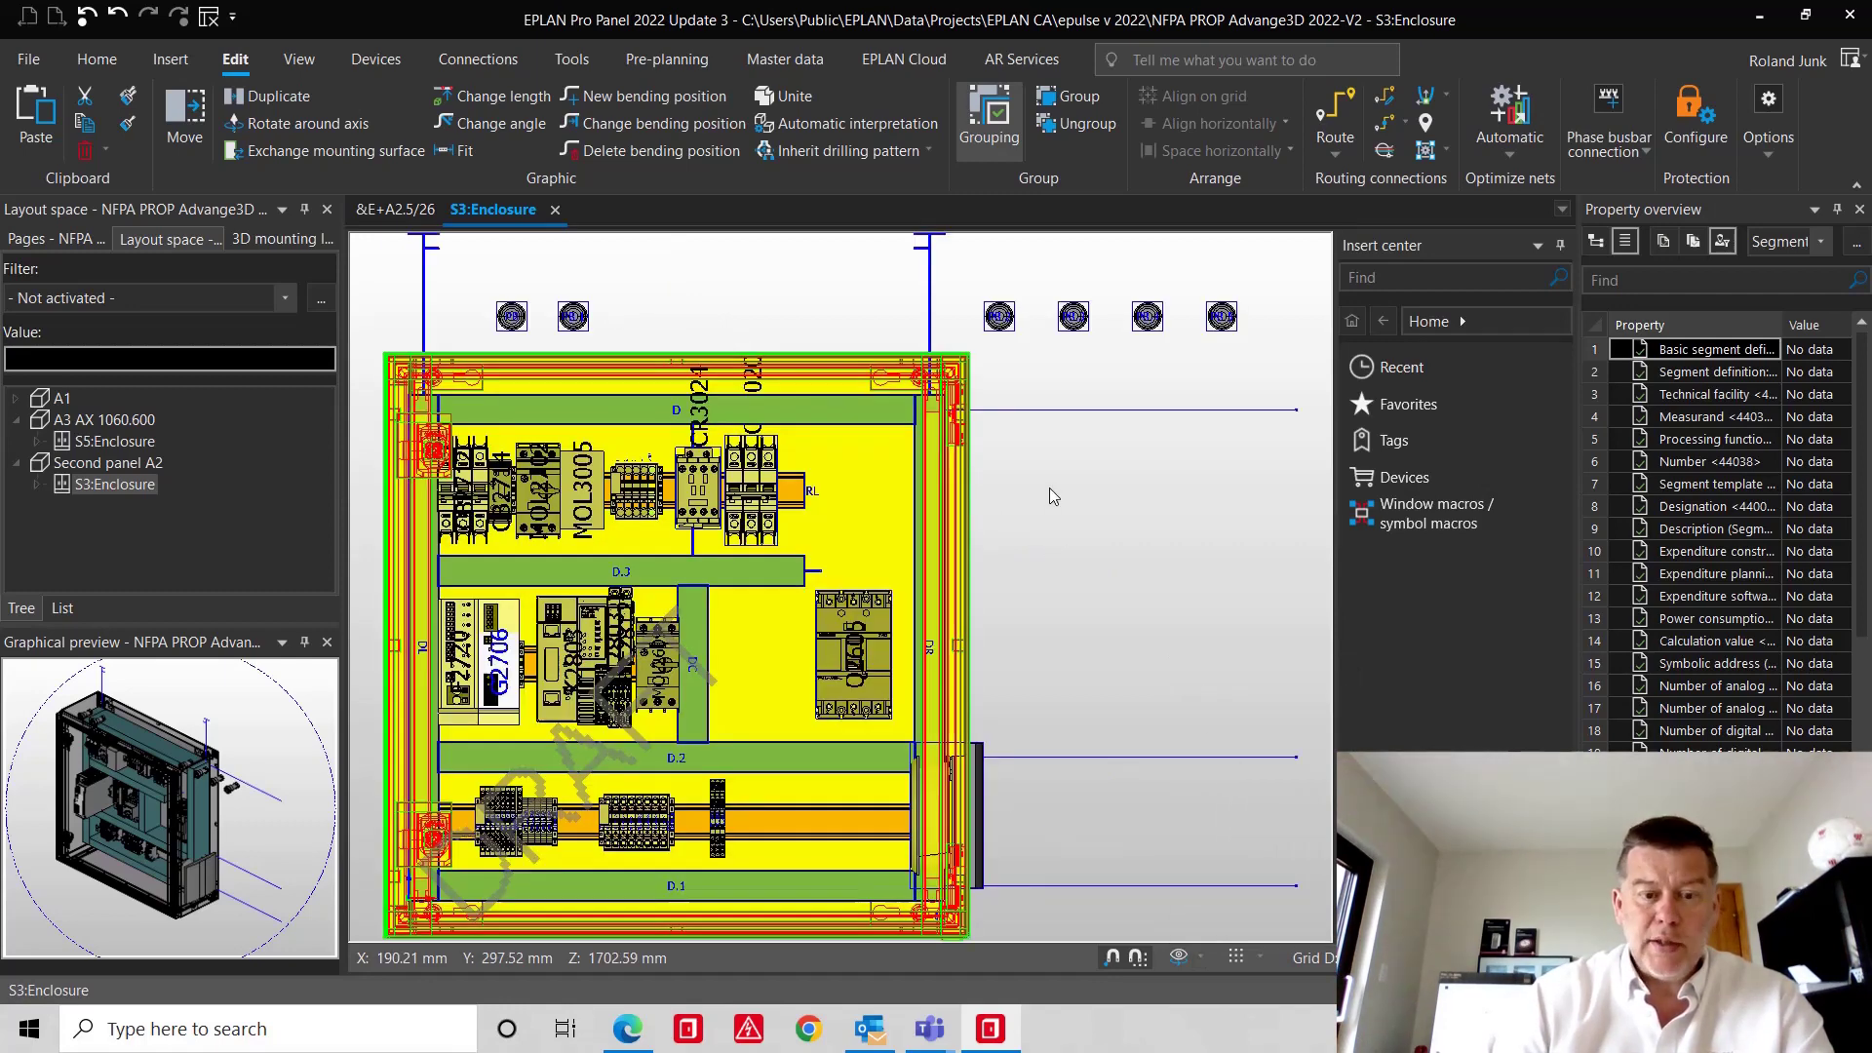
- Delete the row of push buttons above the enclosure
scroll(1049, 487, "down", 3)
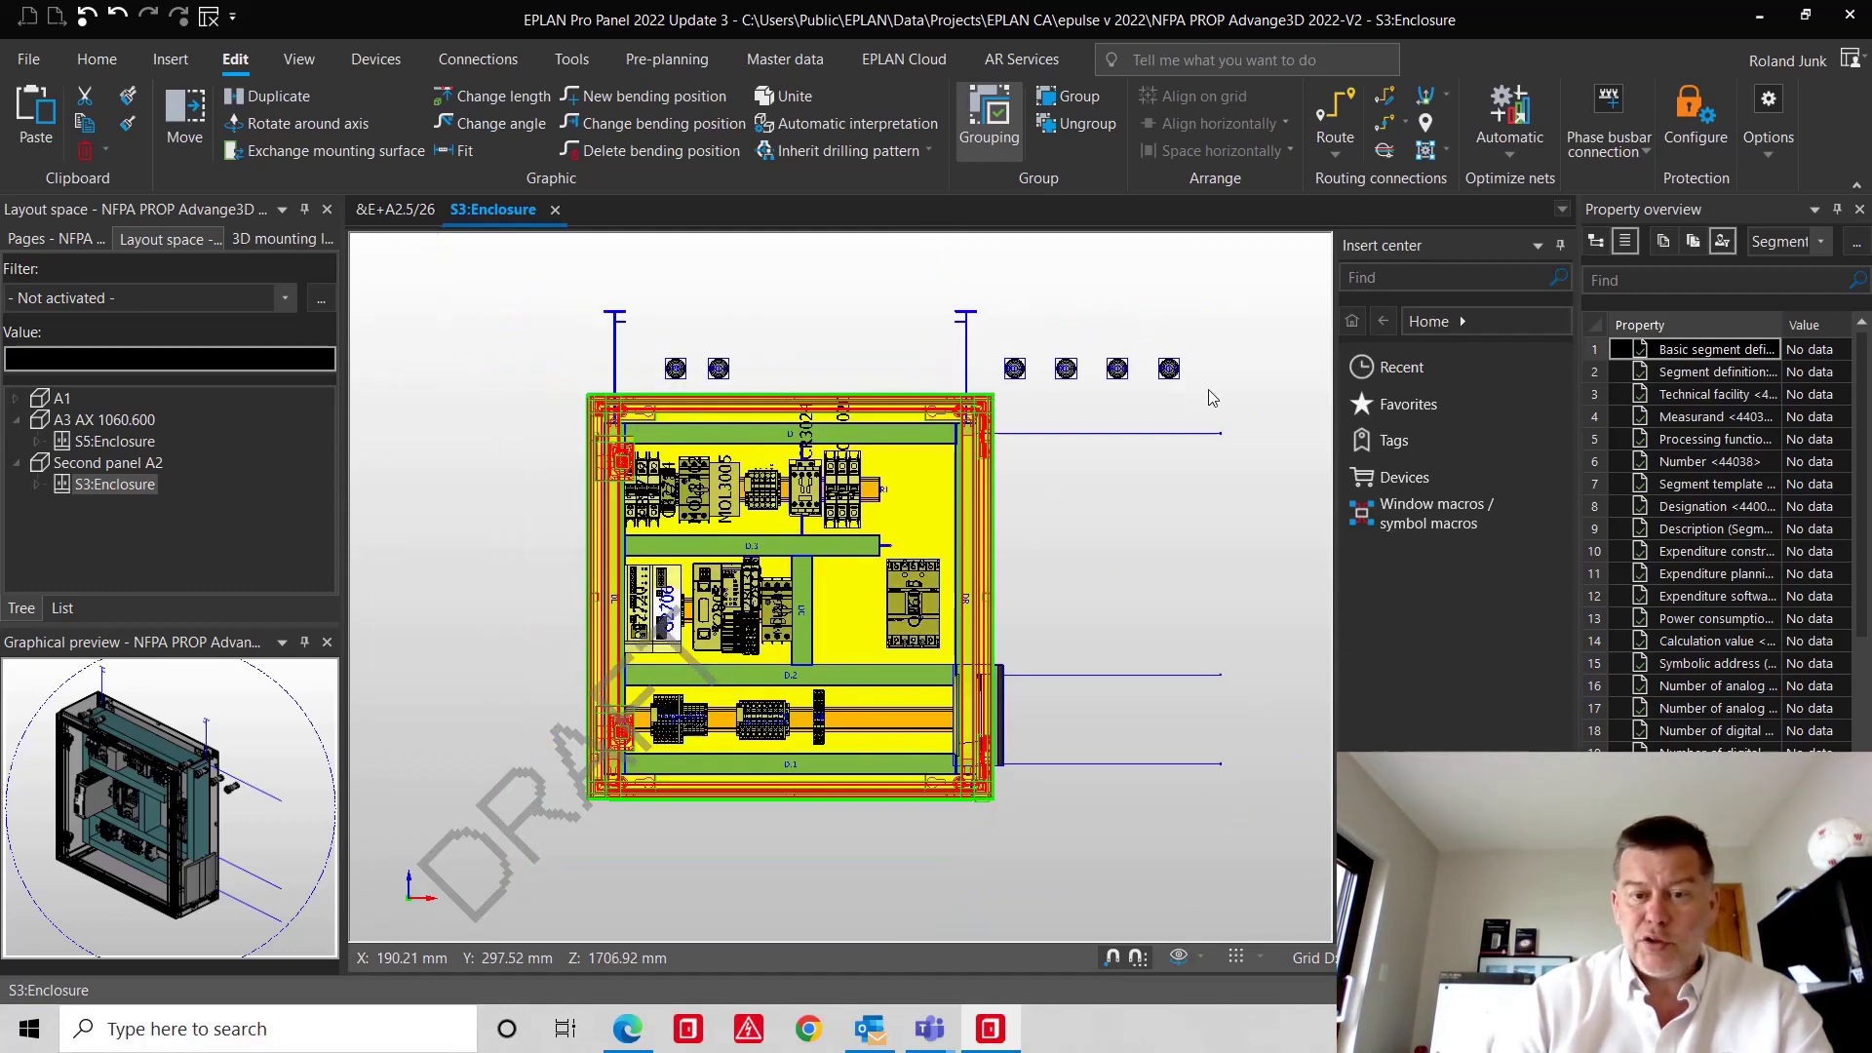
left_click(1211, 396)
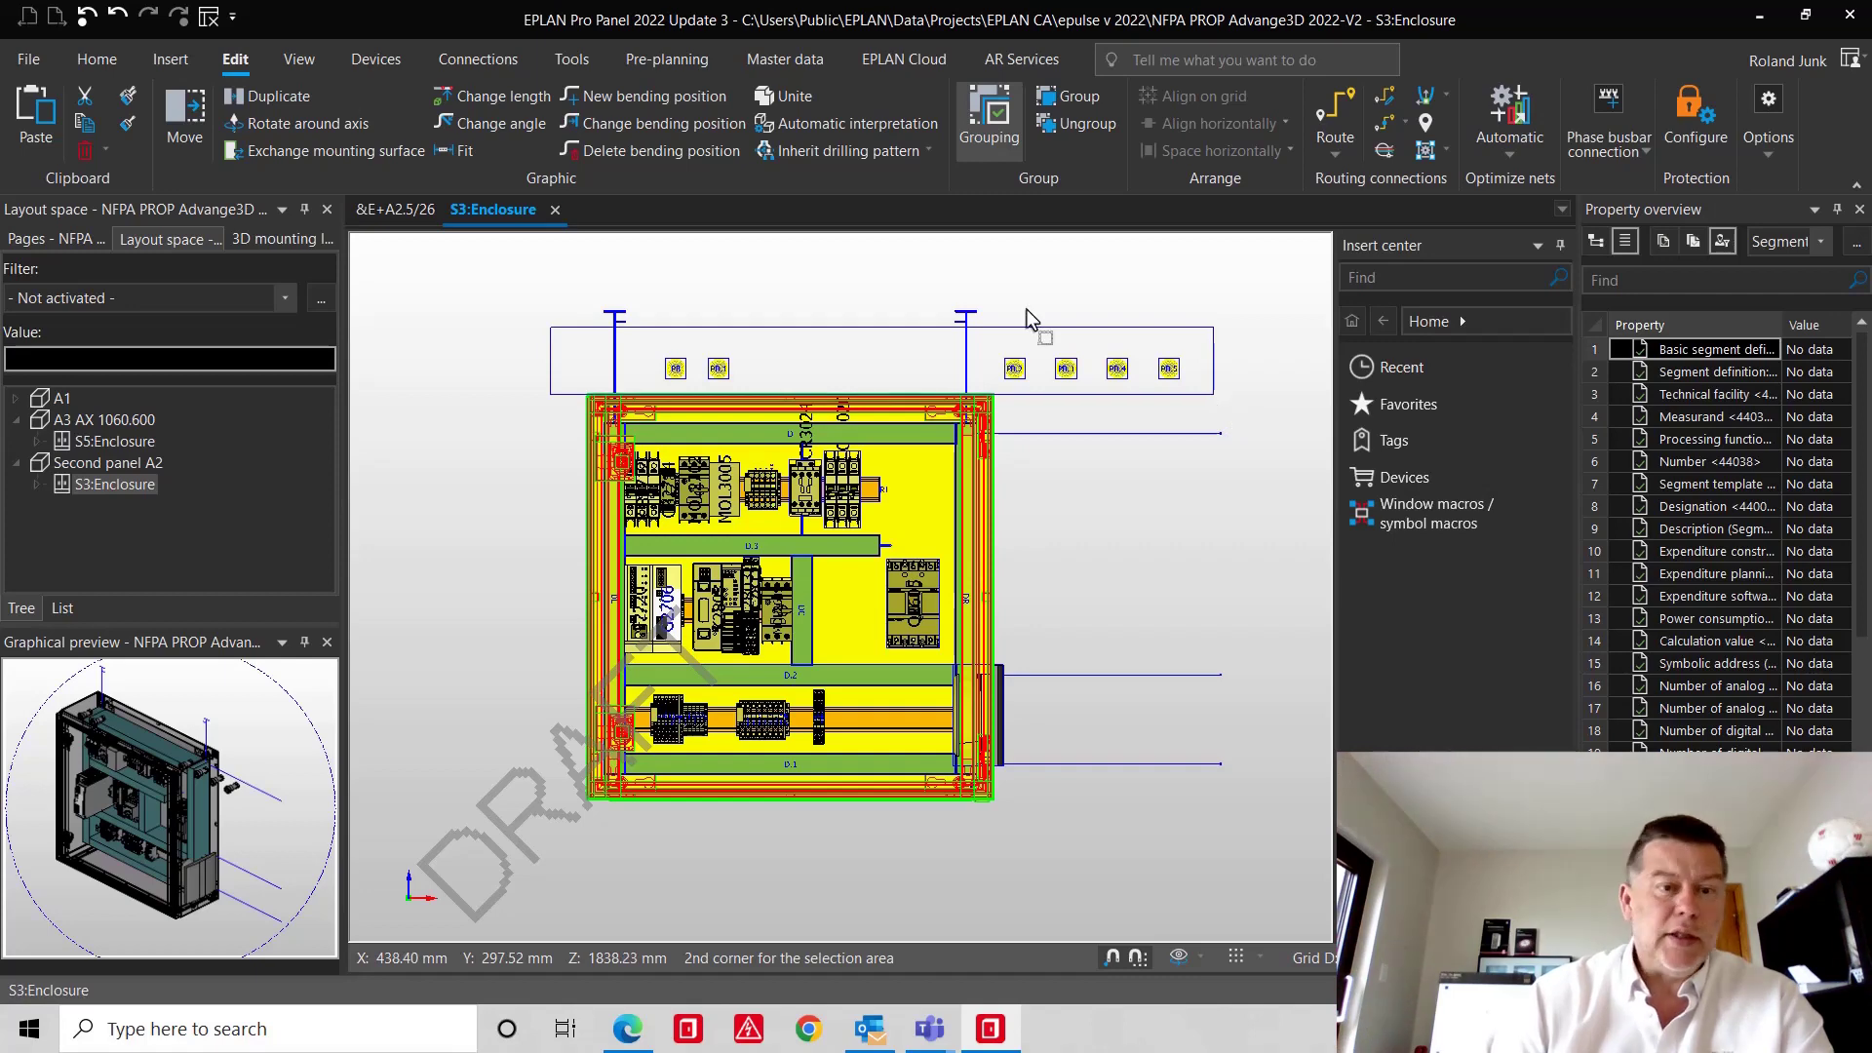
left_click(87, 150)
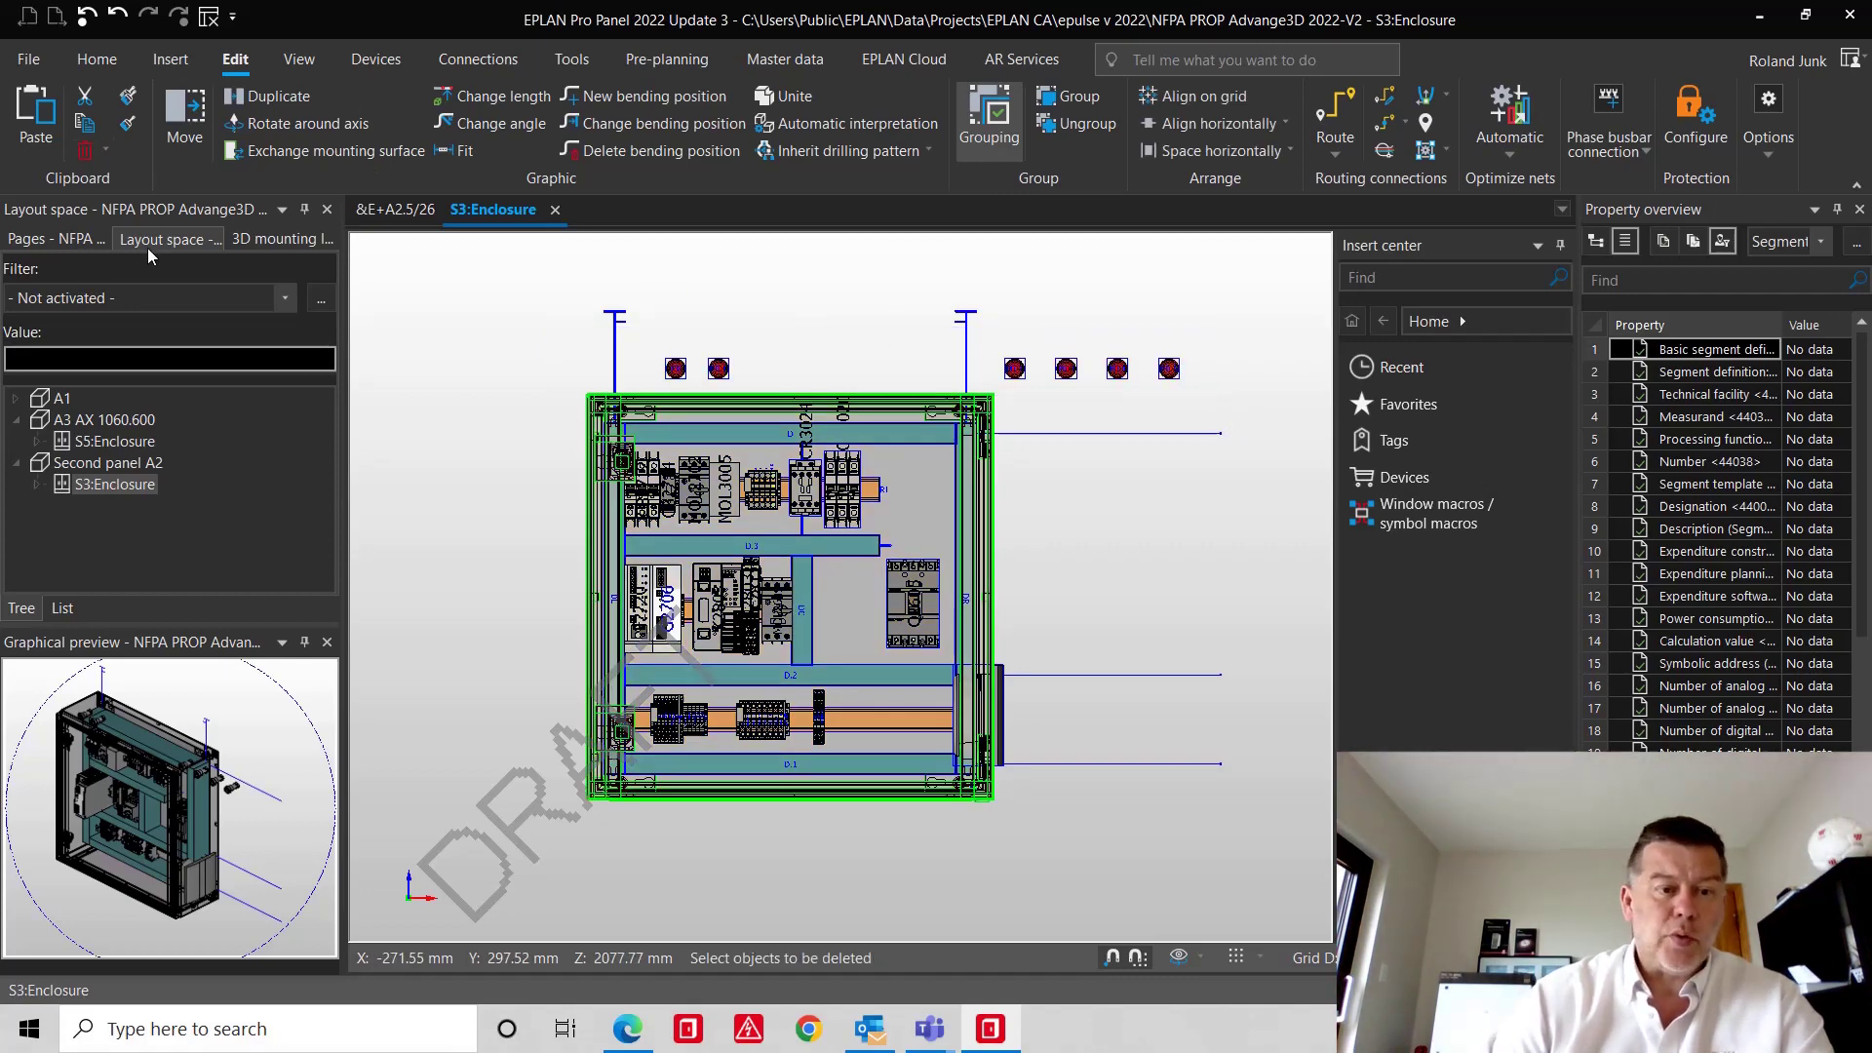
- Filter the mounting layout tree to 'Unplaced parts with location designation' and inspect A2's U2608 and OL3020
left_click(293, 236)
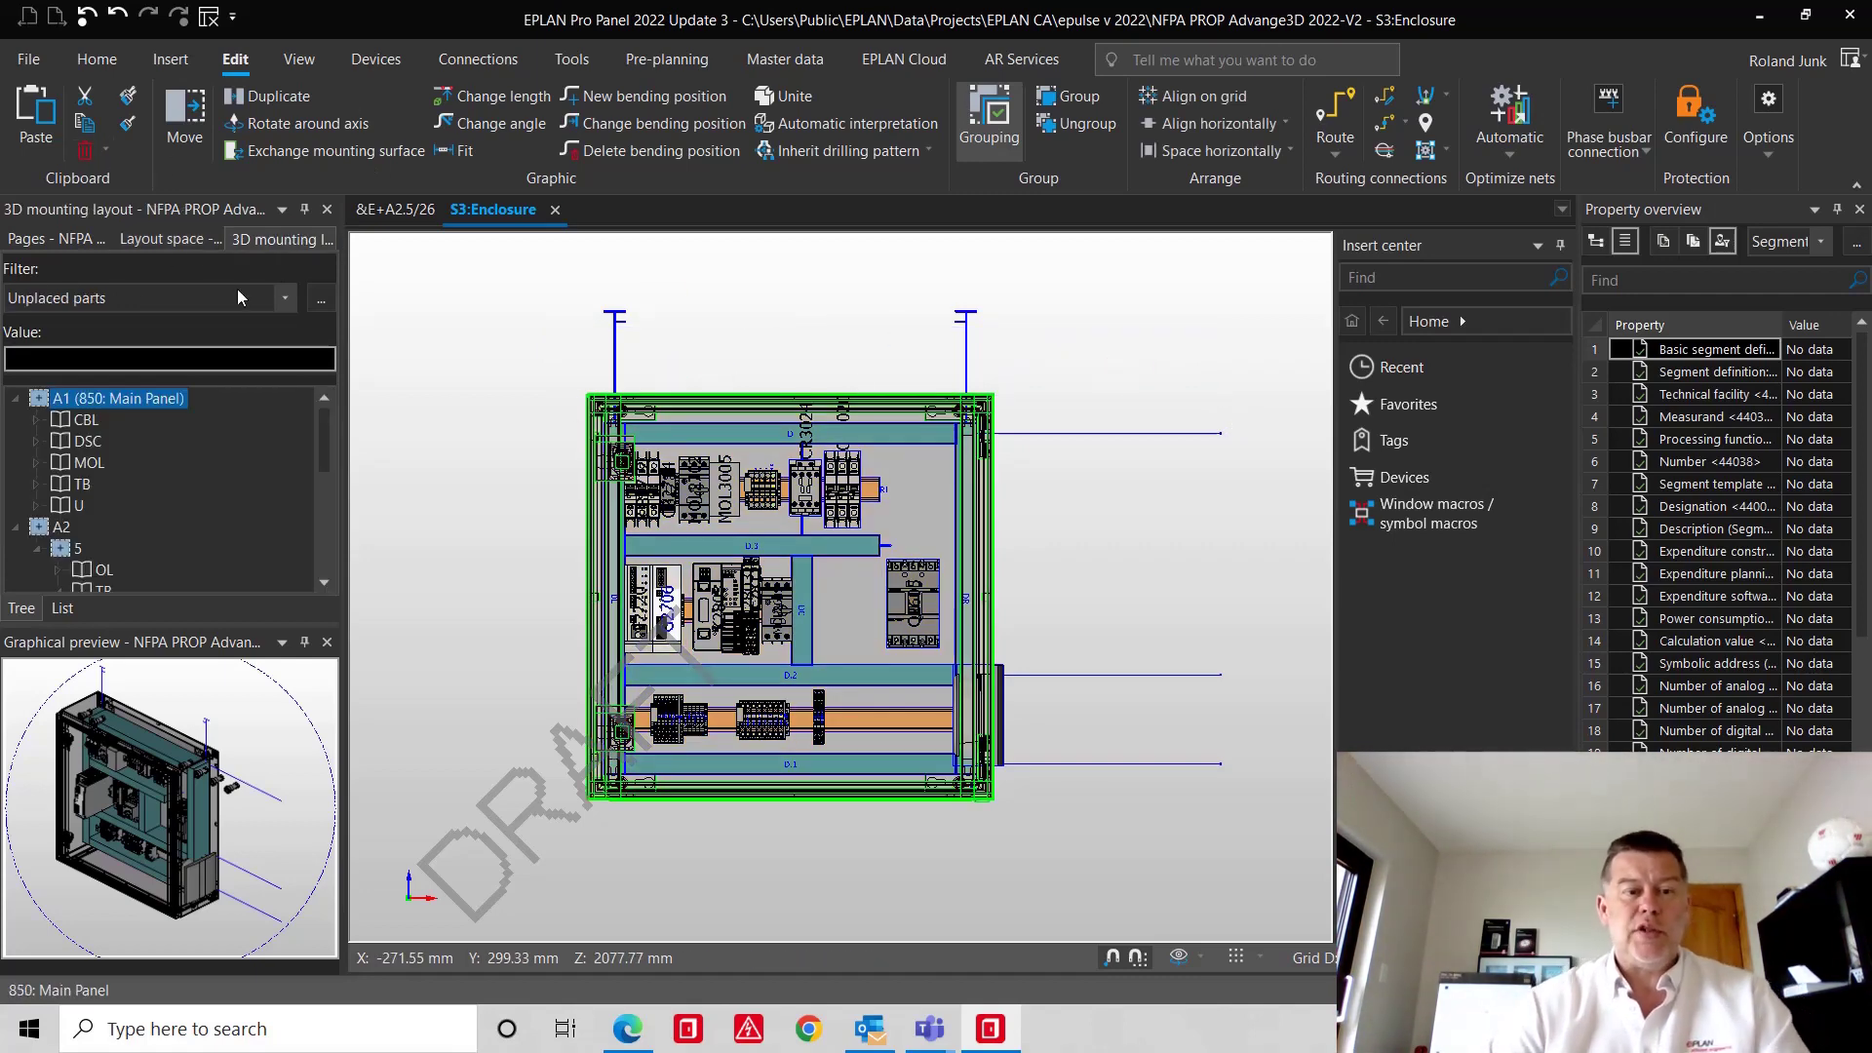
left_click(95, 306)
left_click(161, 498)
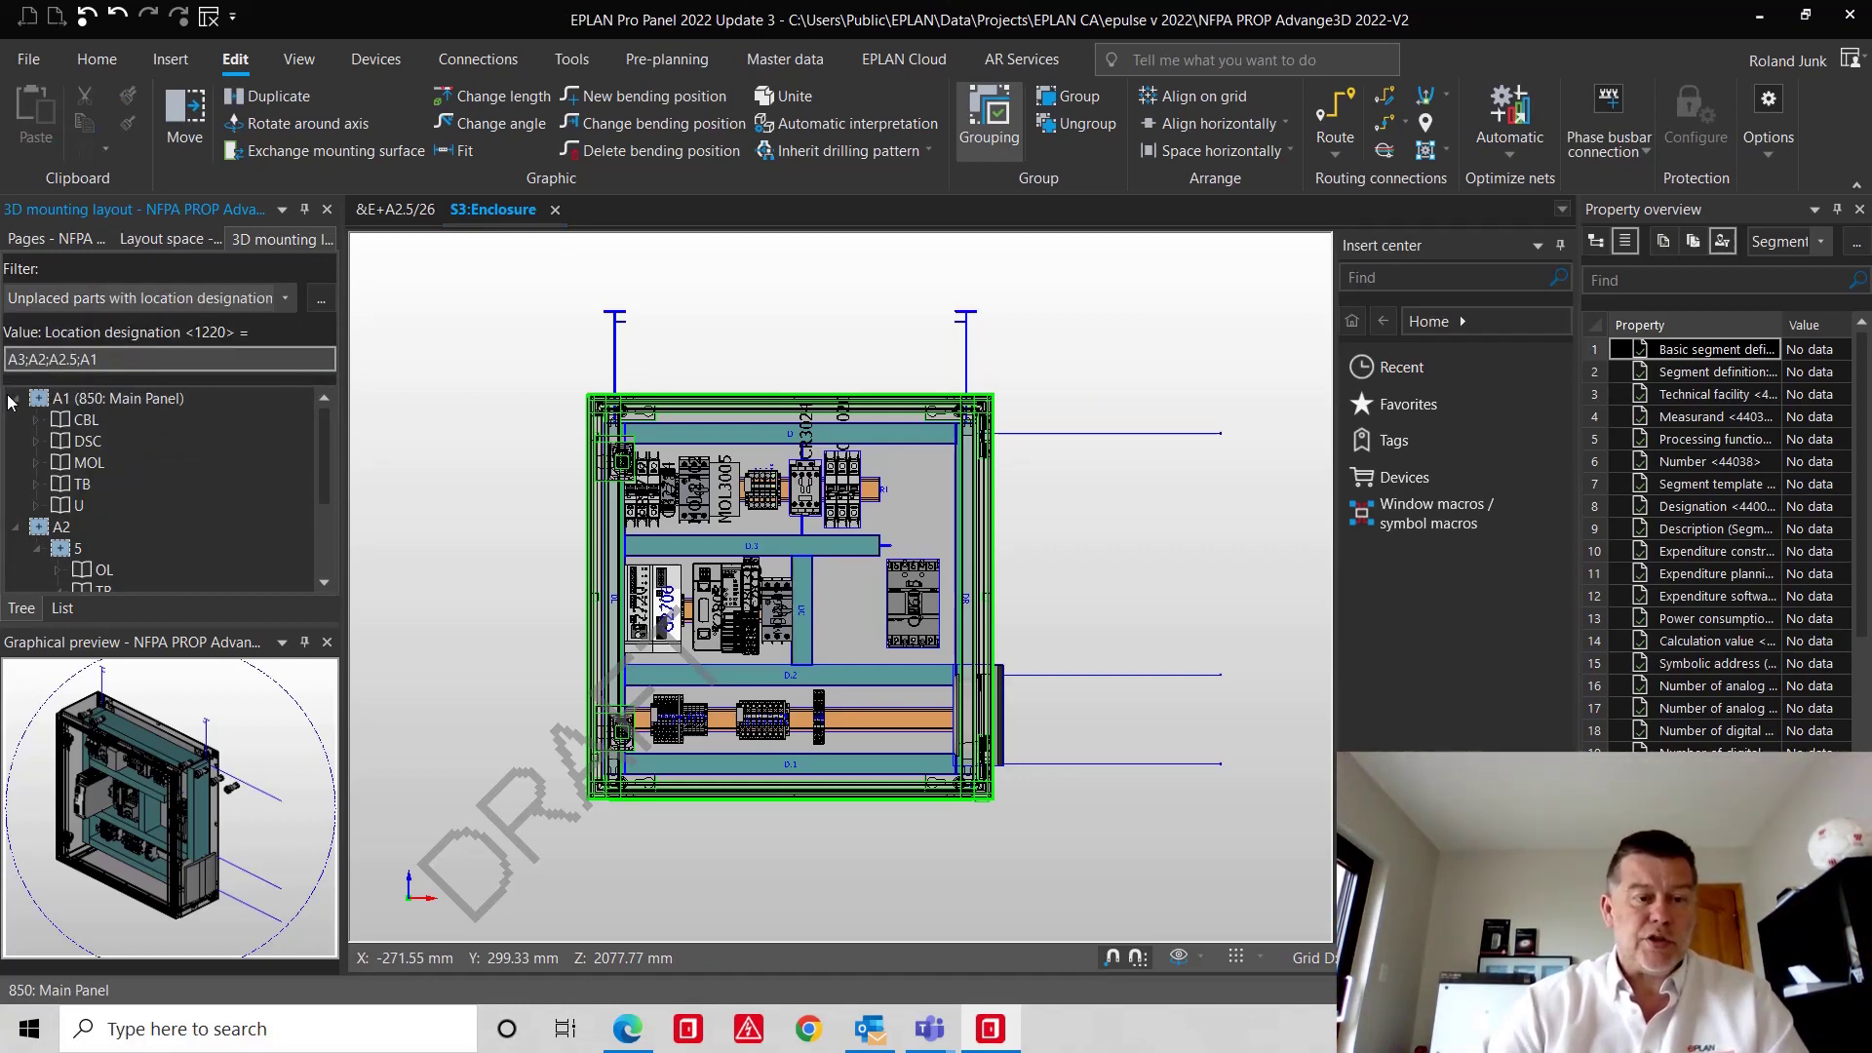
double_click(163, 394)
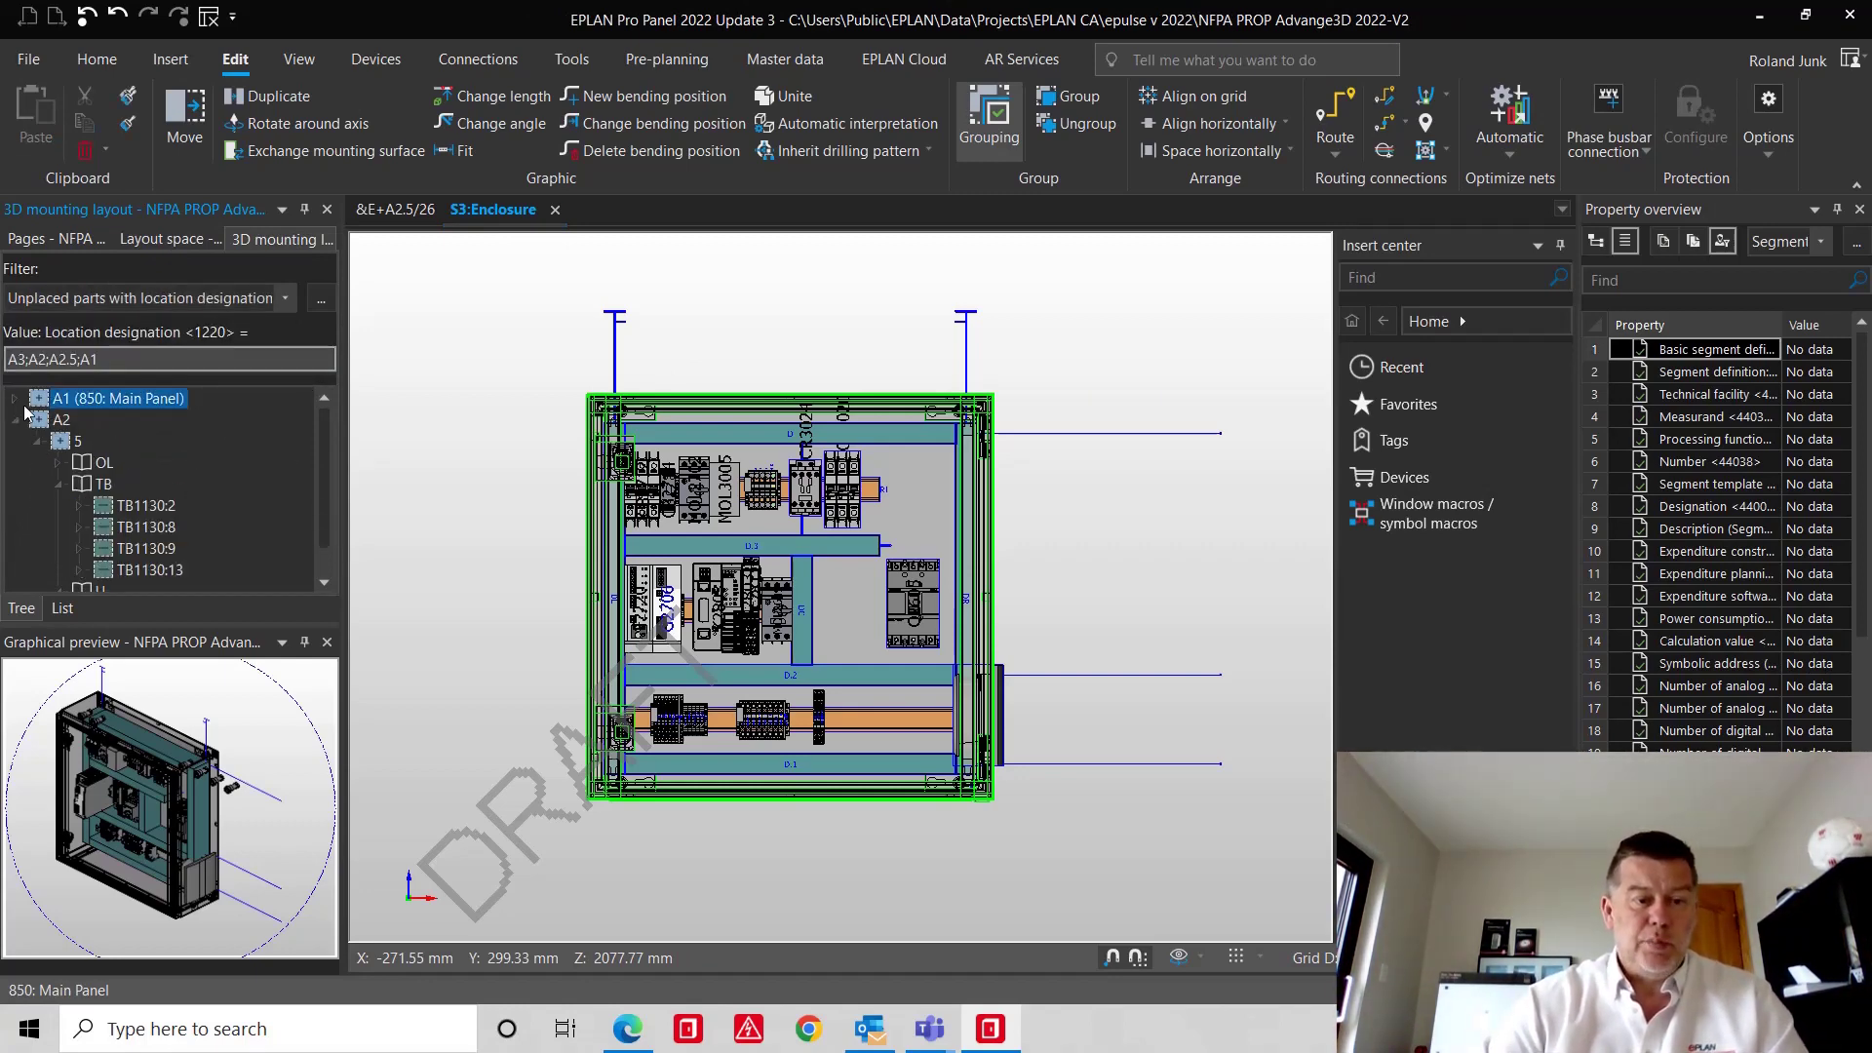
left_click(61, 460)
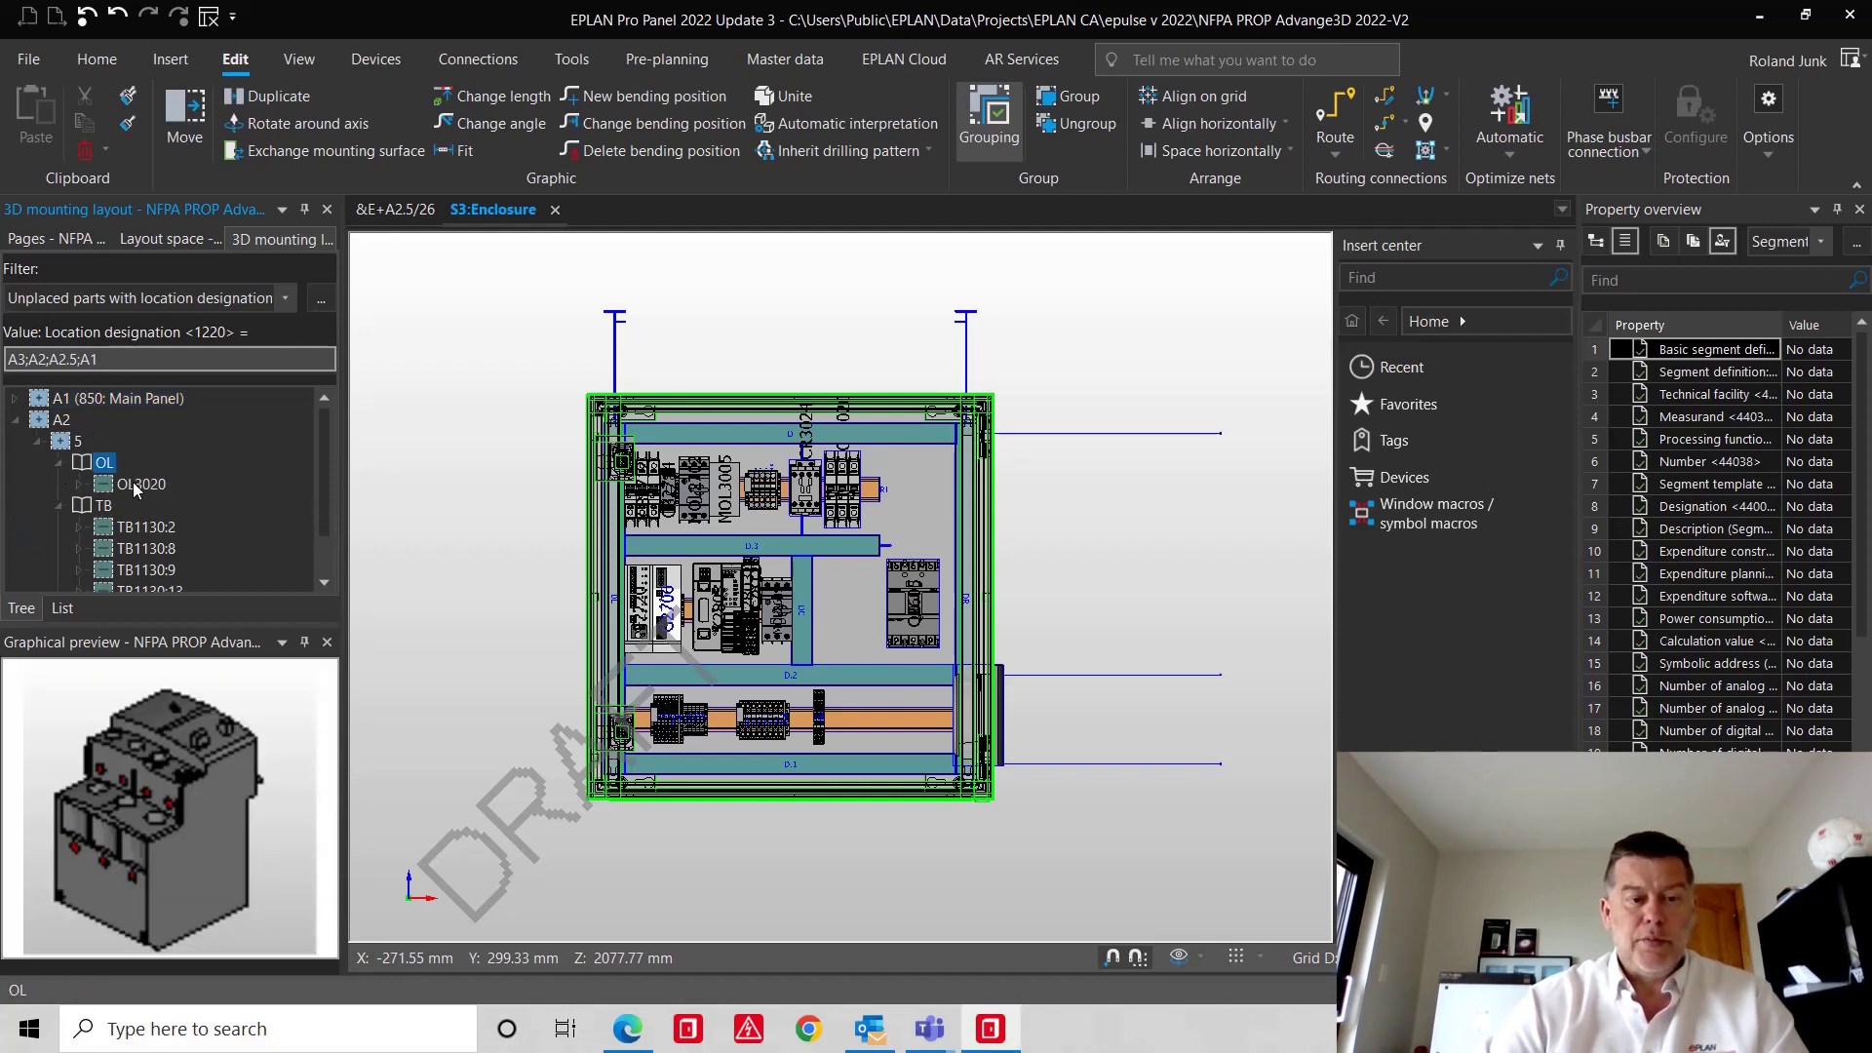
scroll(136, 497, "down", 1)
left_click(154, 580)
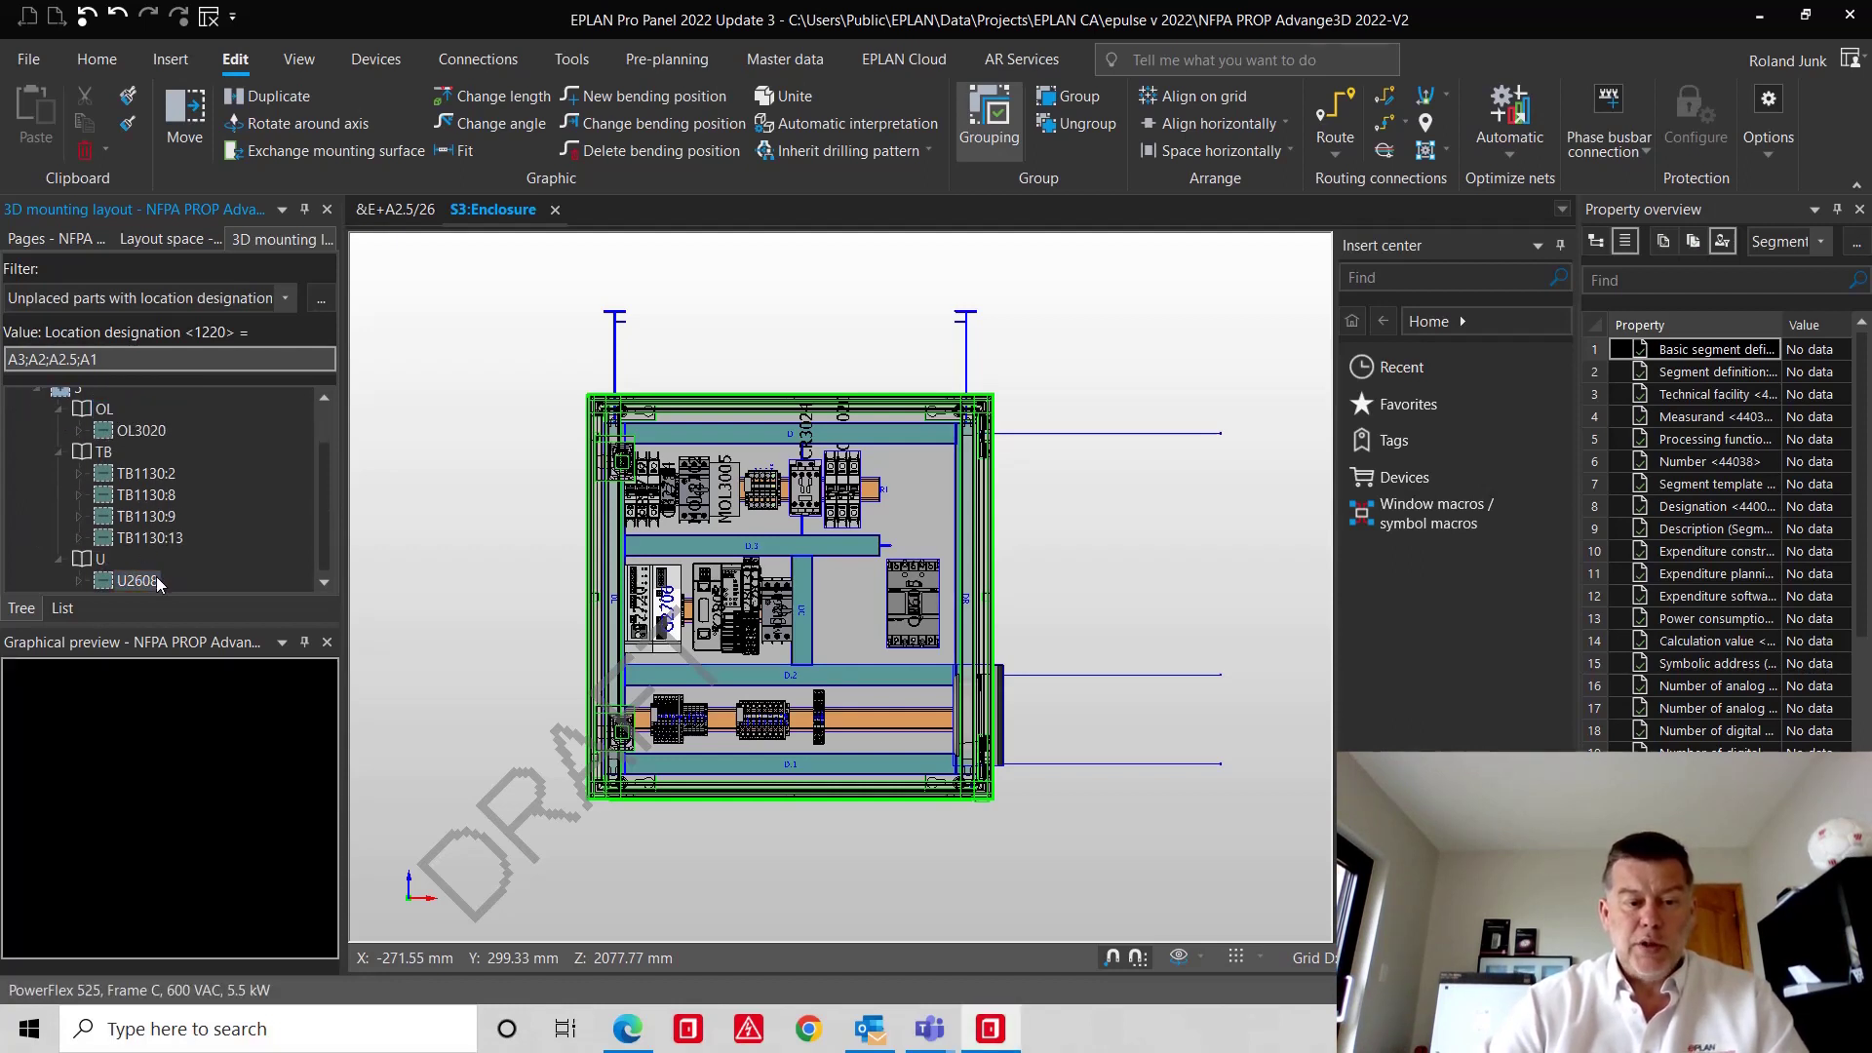
left_click(141, 431)
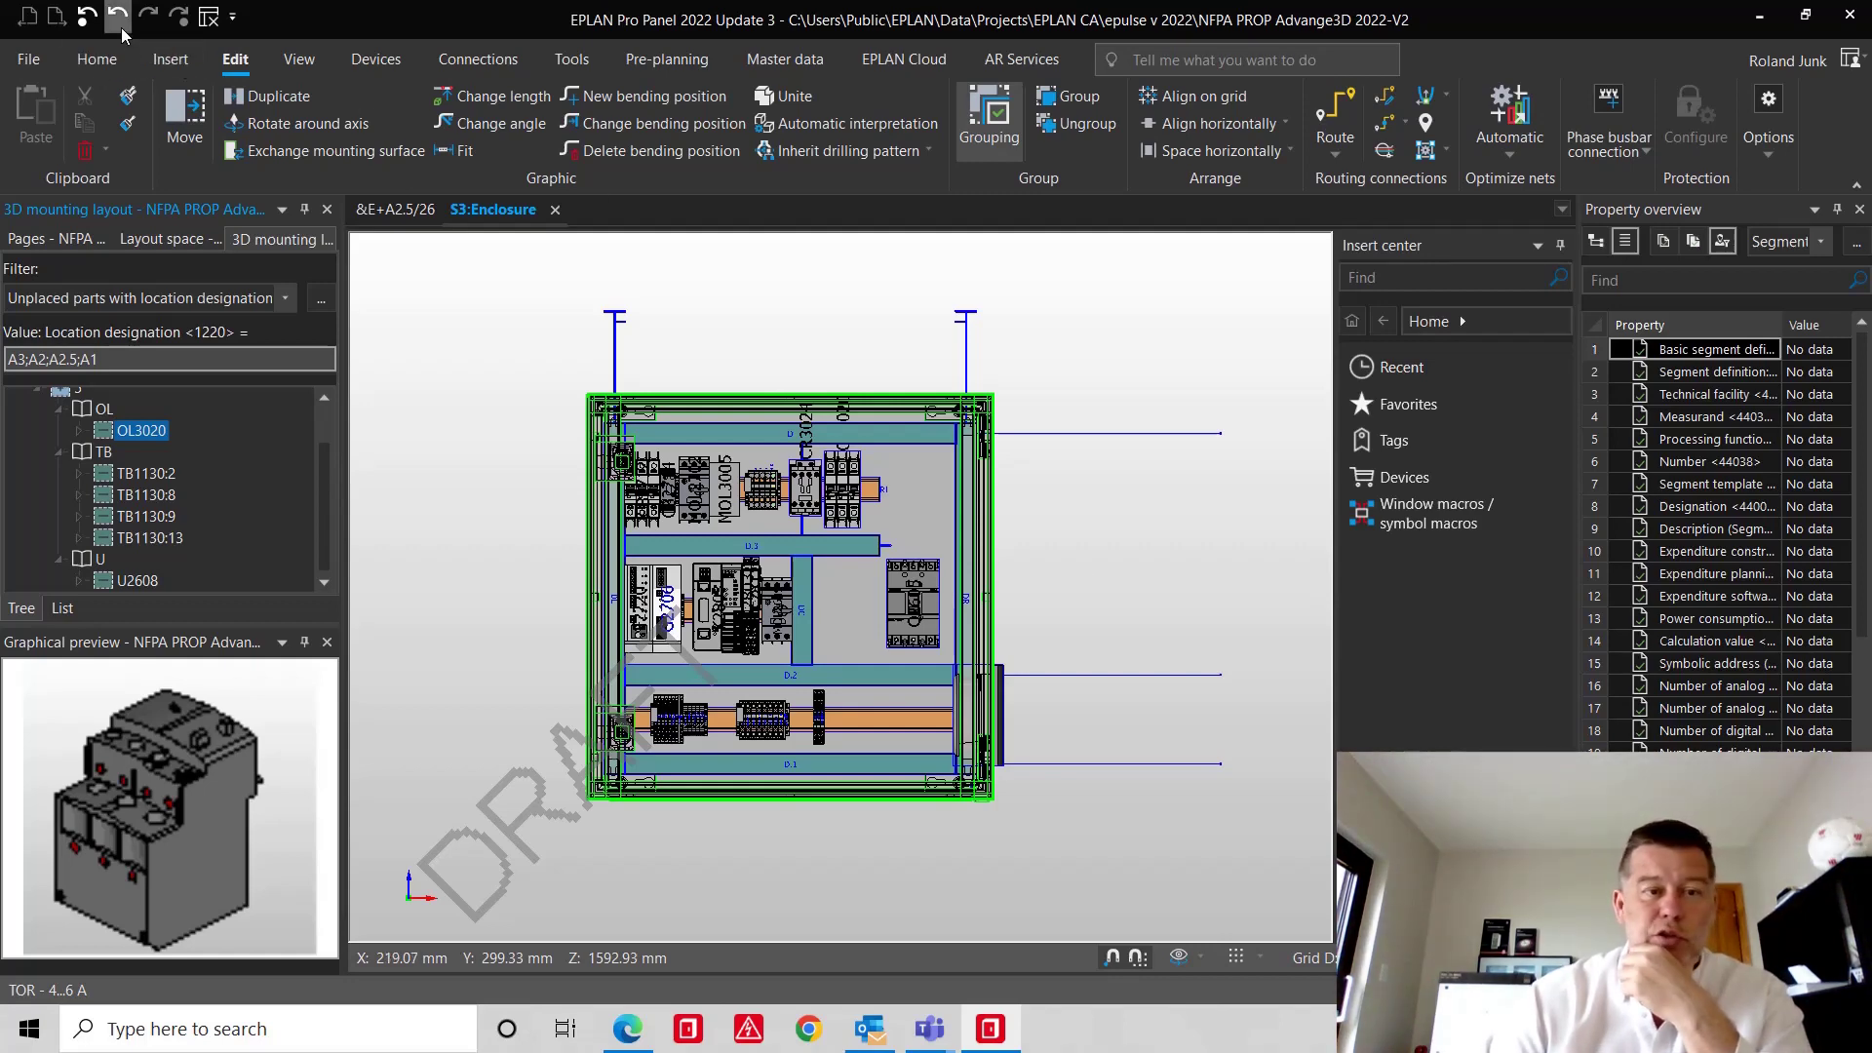
- Undo 'Deletes the highlighted elements' from the Undo list to restore the push buttons
left_click(585, 448)
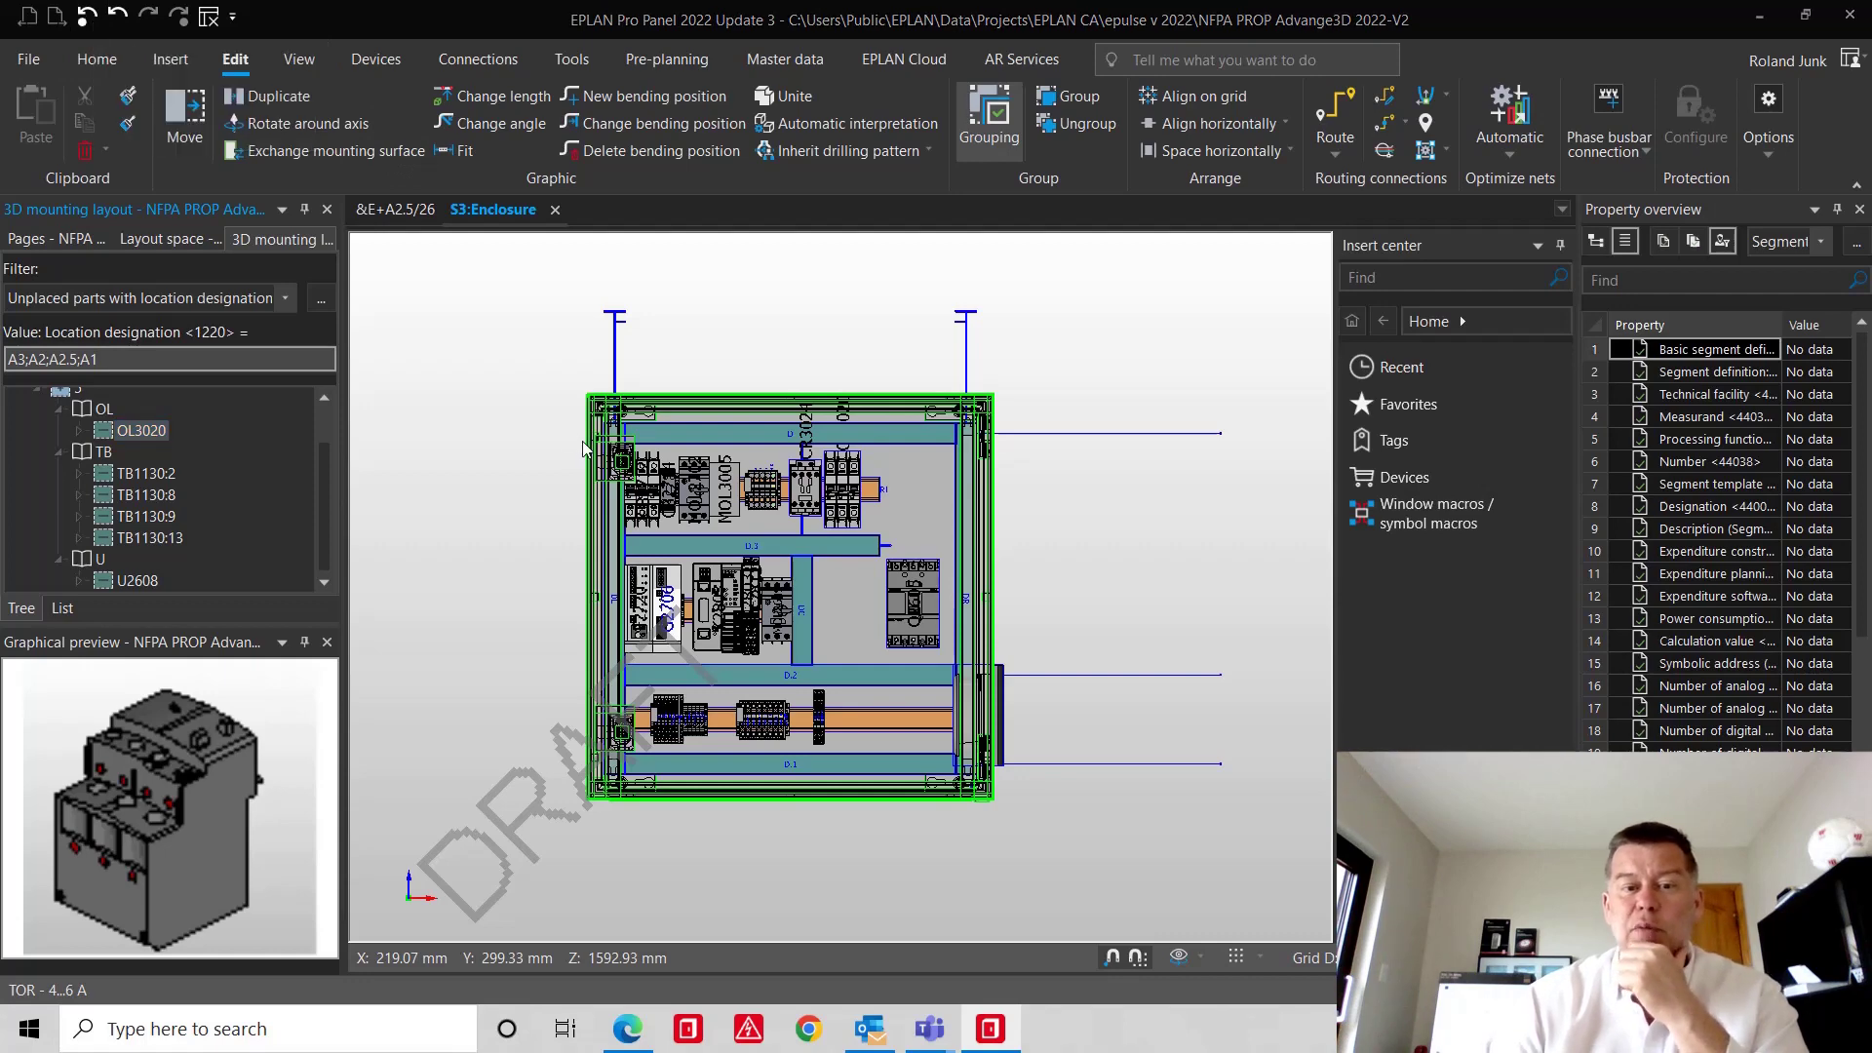
key("ctrl+z")
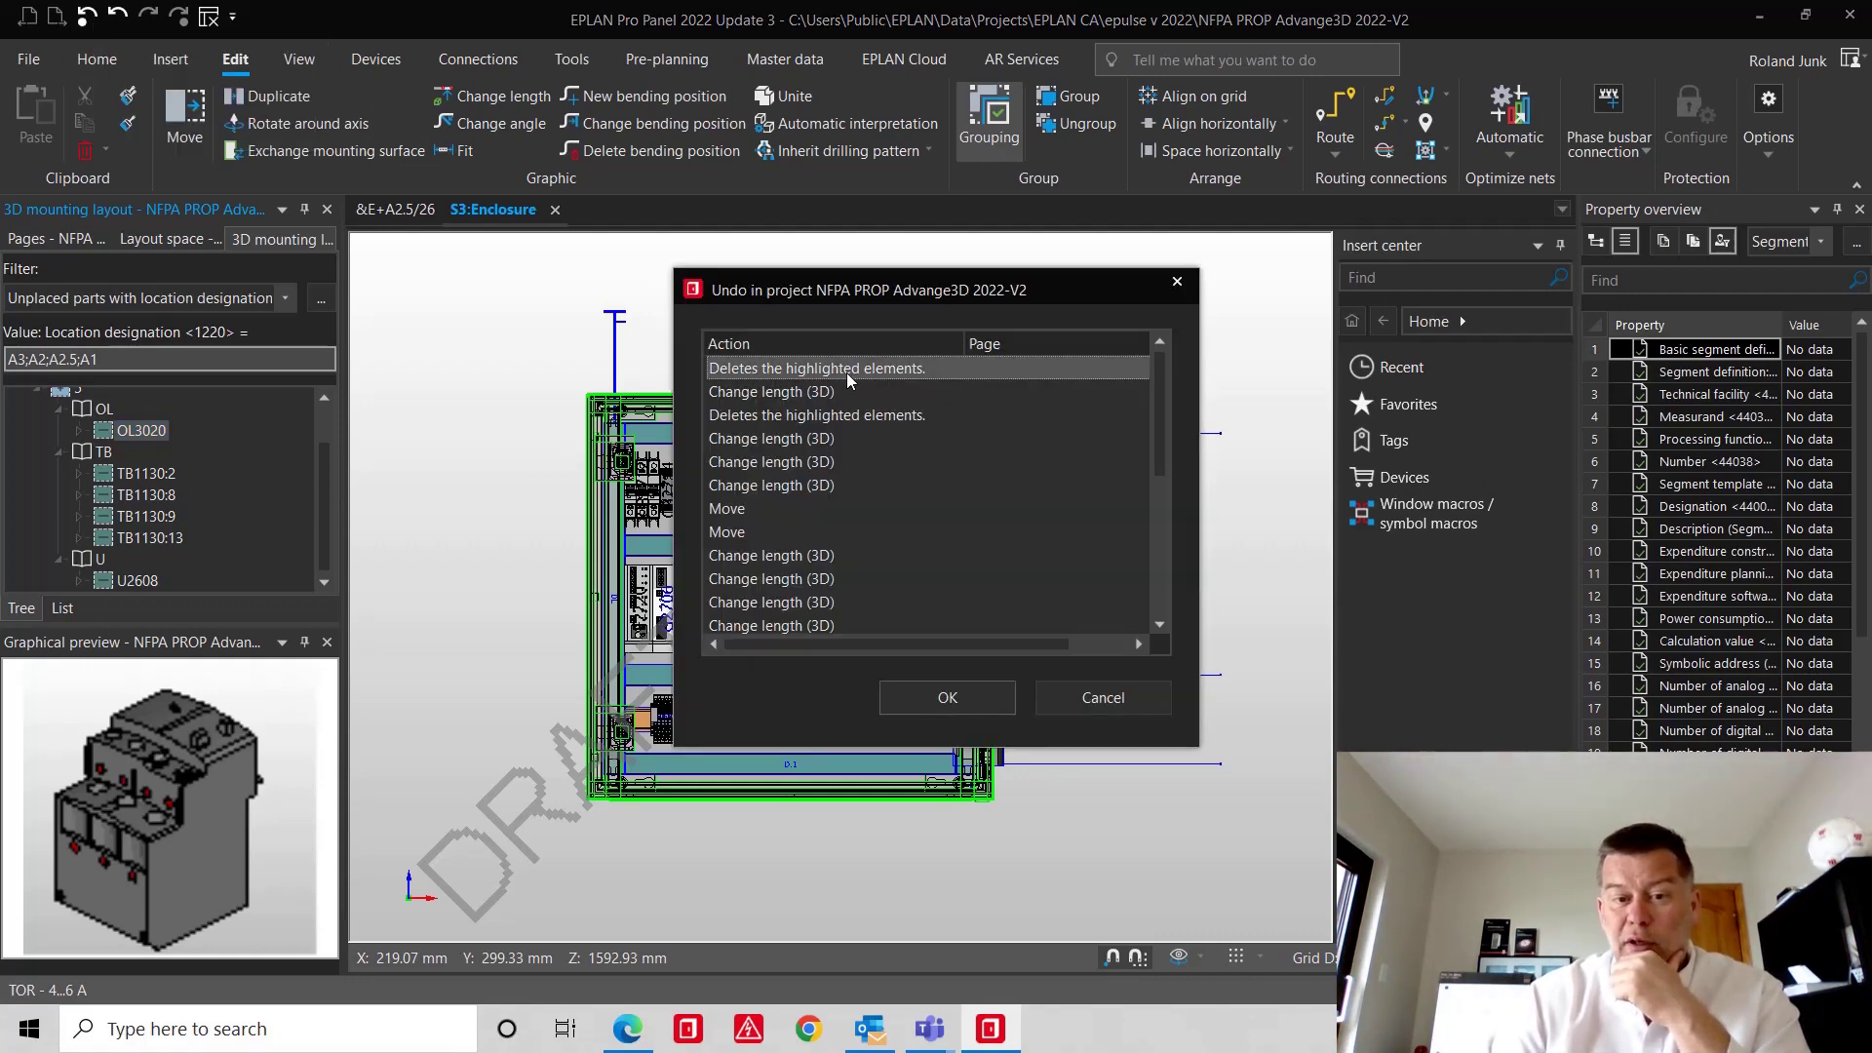
left_click(963, 699)
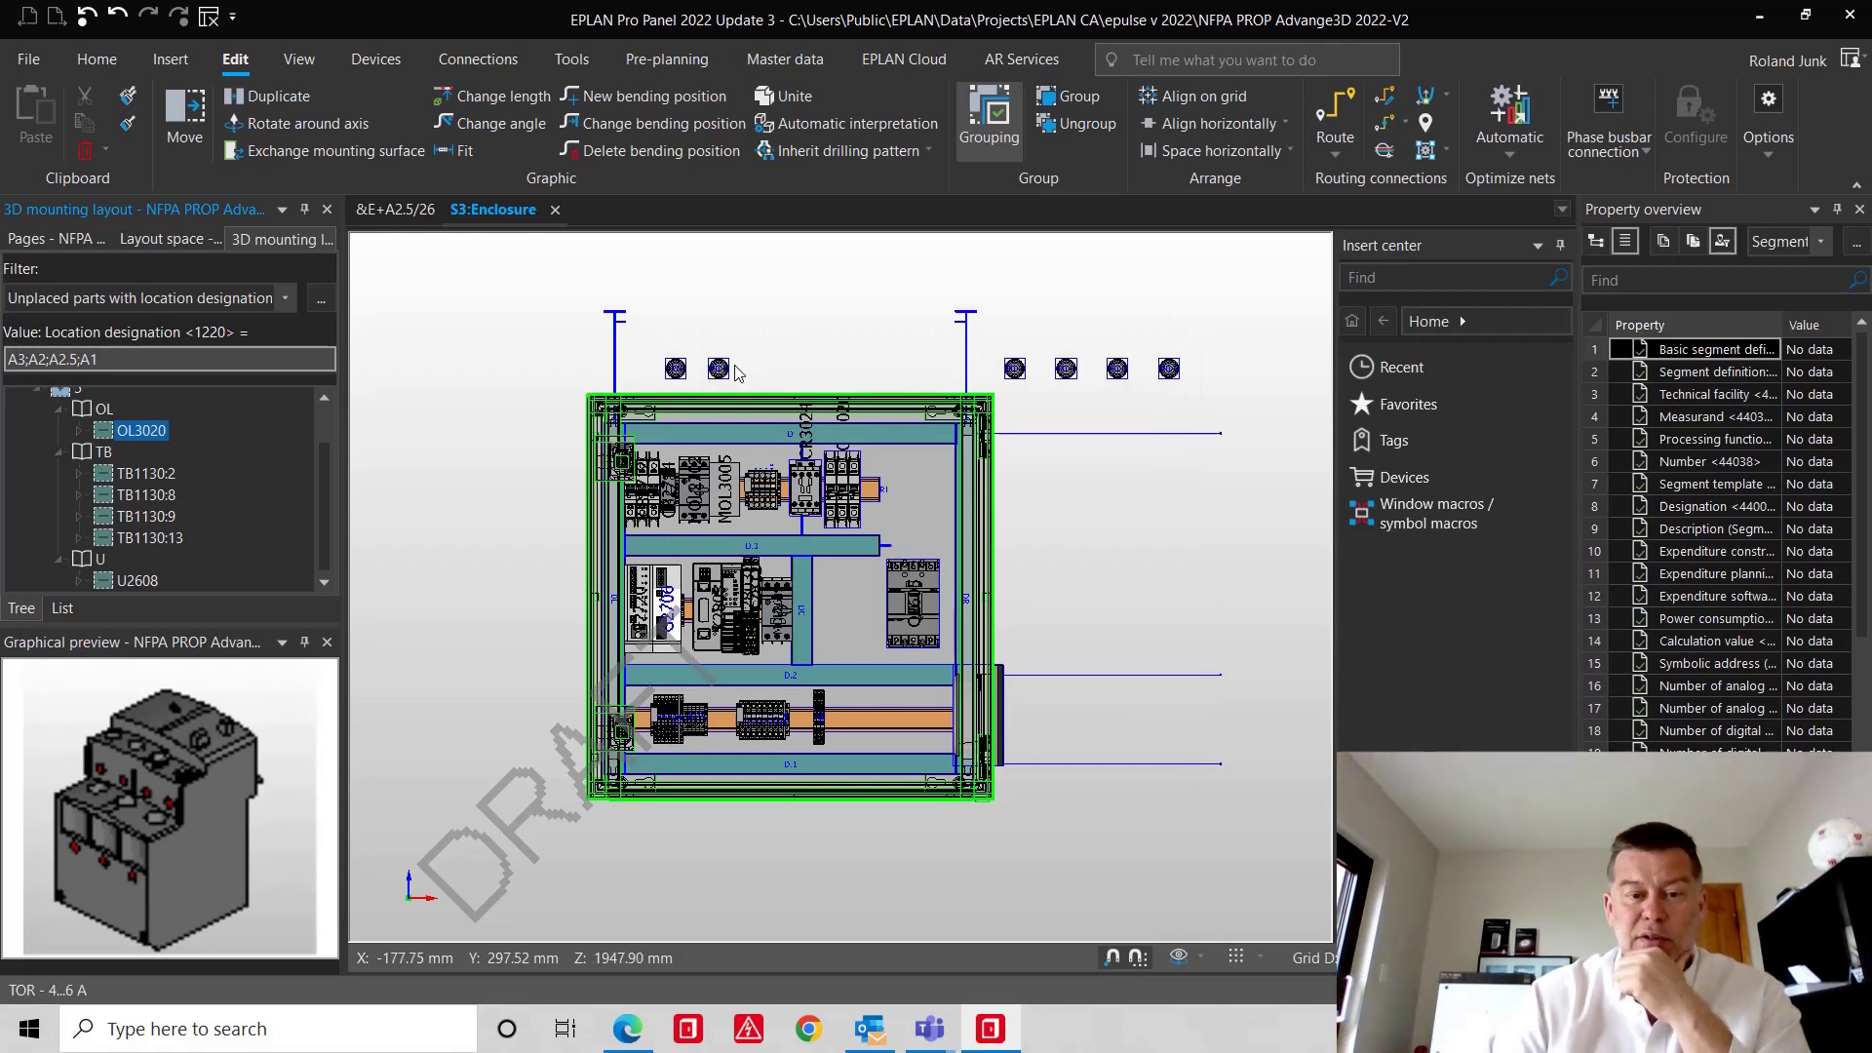
scroll(669, 400, "up", 1)
scroll(669, 400, "up", 1)
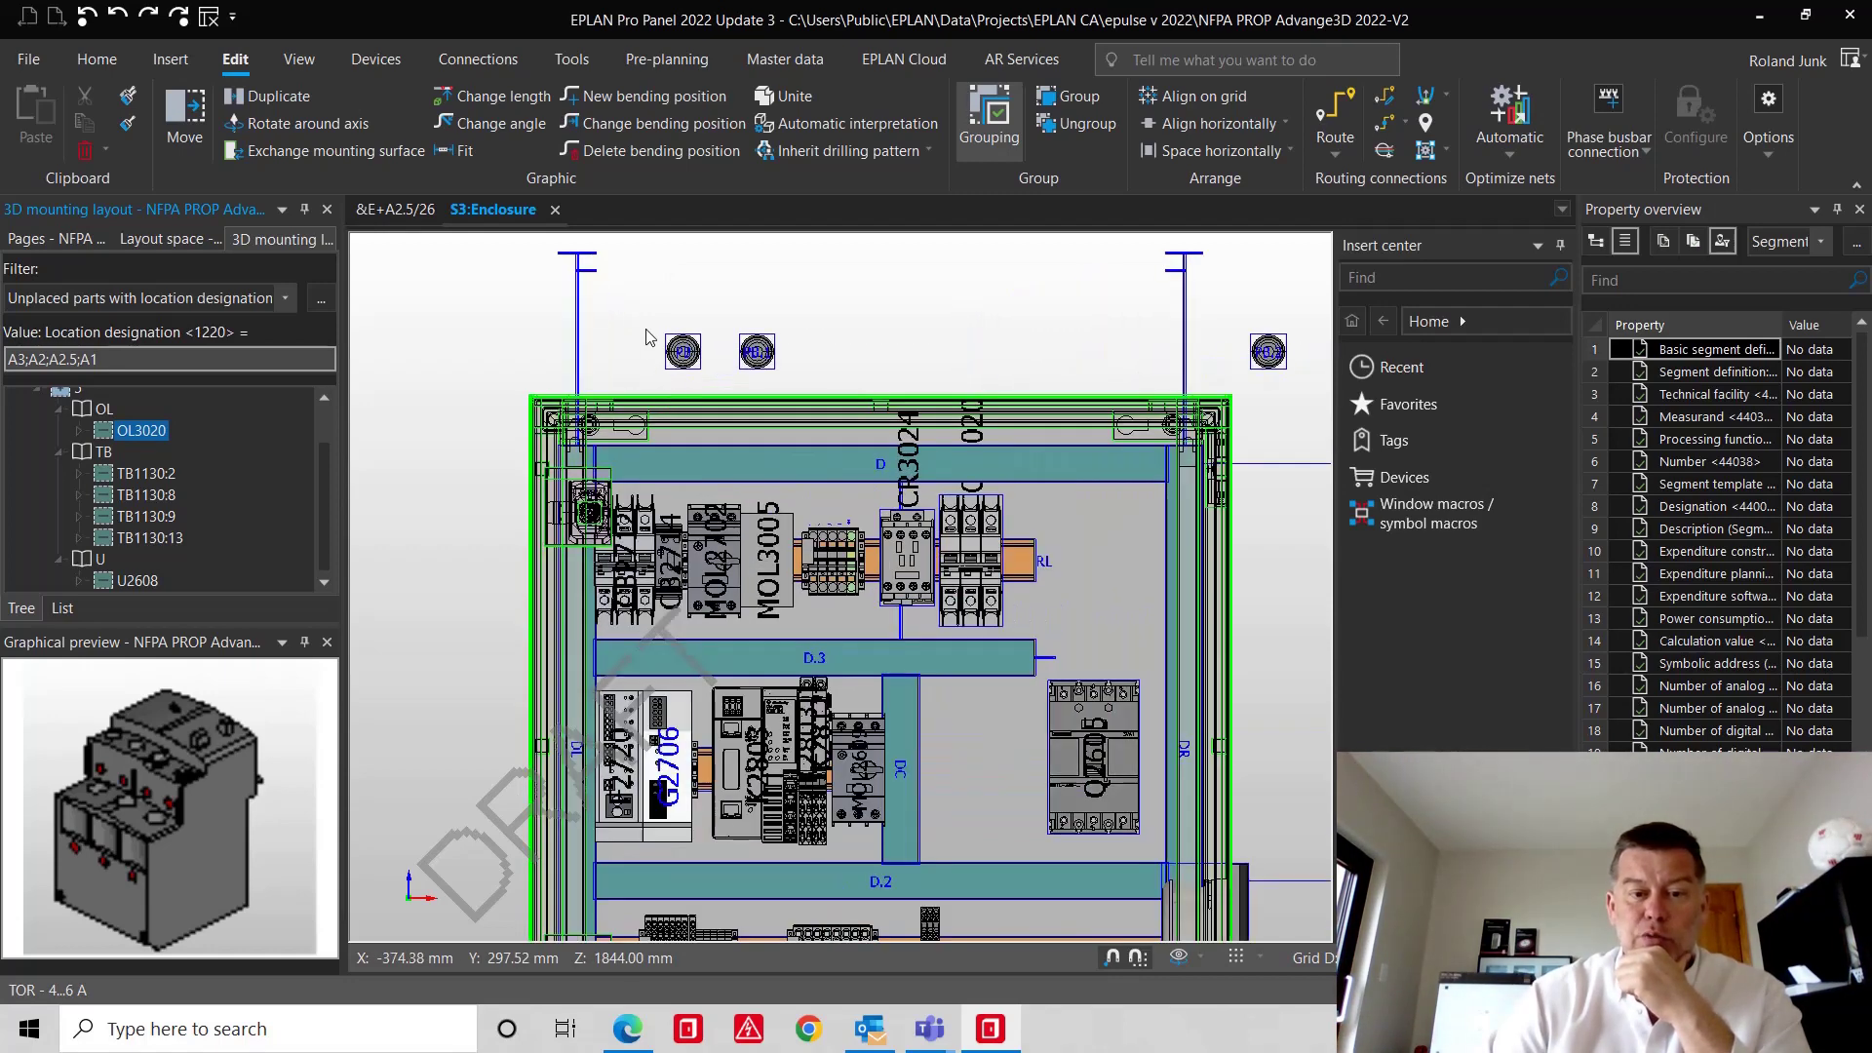
- With collision checking on via 'coll', move push buttons PB and PB.1 onto rail D.3
left_click_drag(647, 316, 822, 384)
left_click(1122, 62)
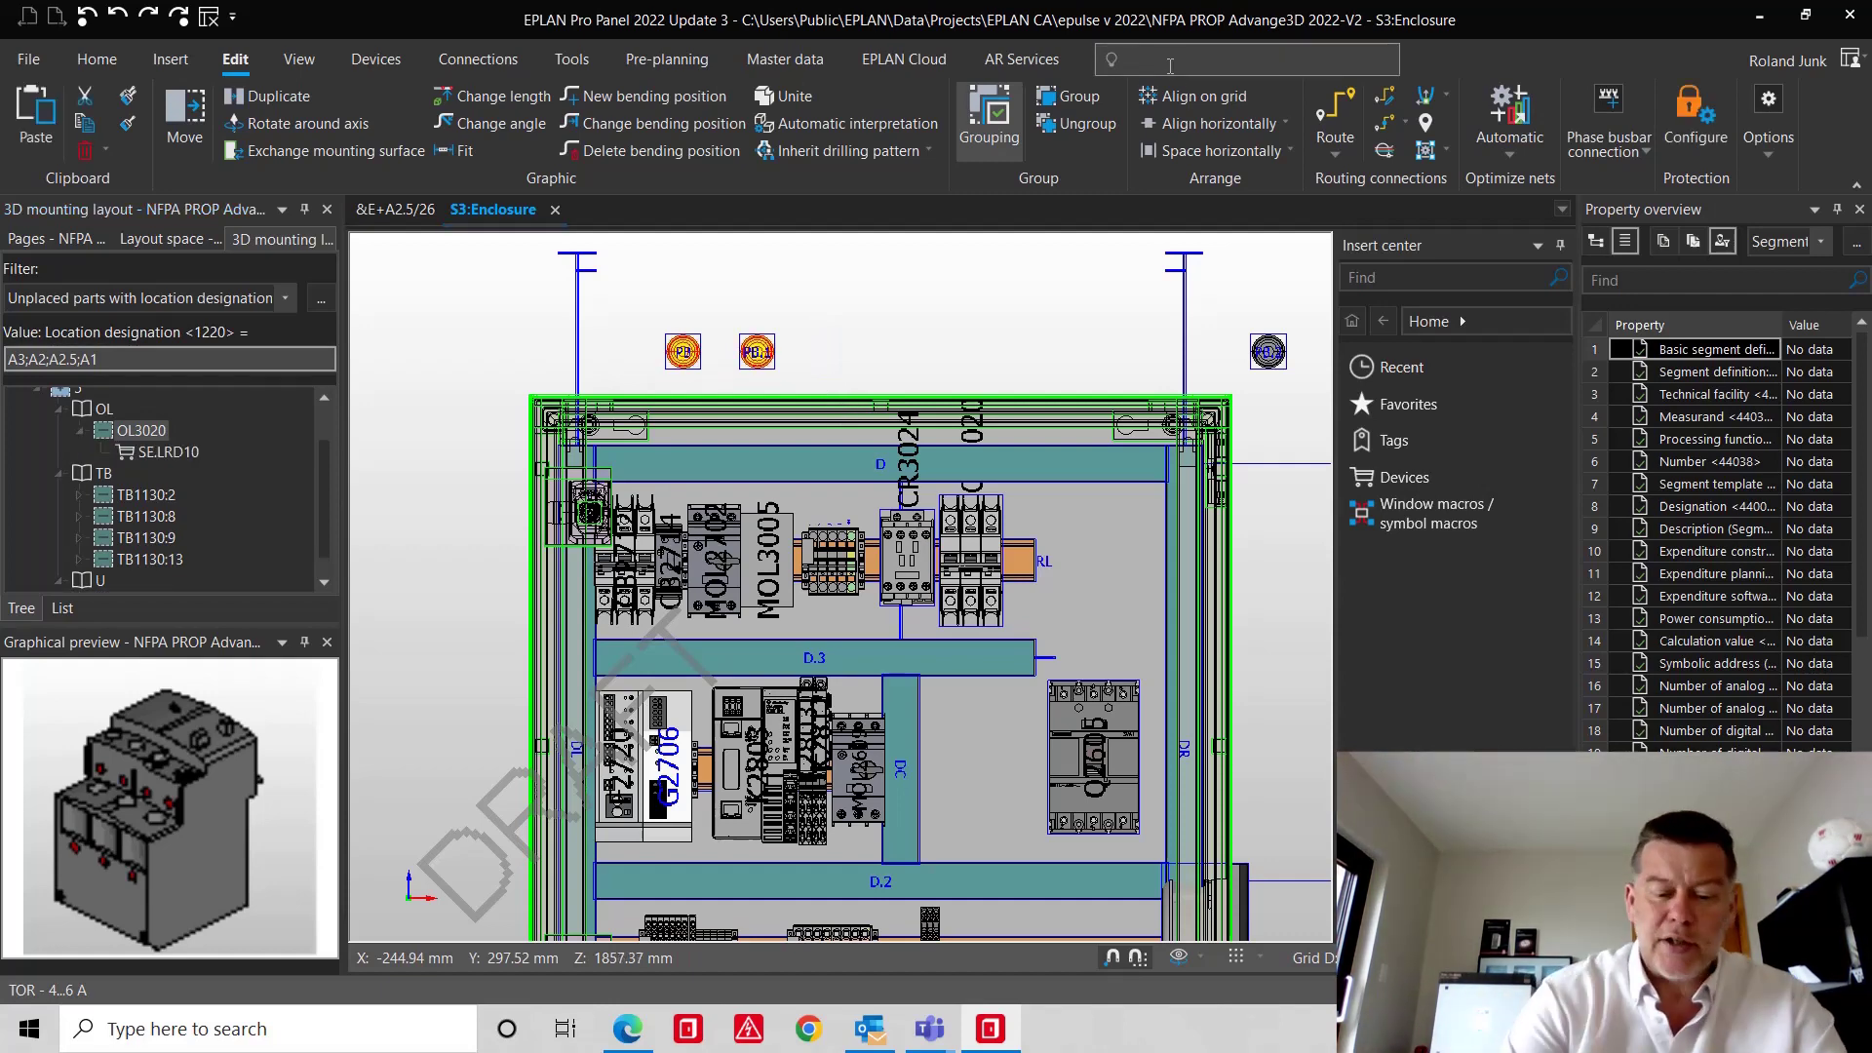
type("coll")
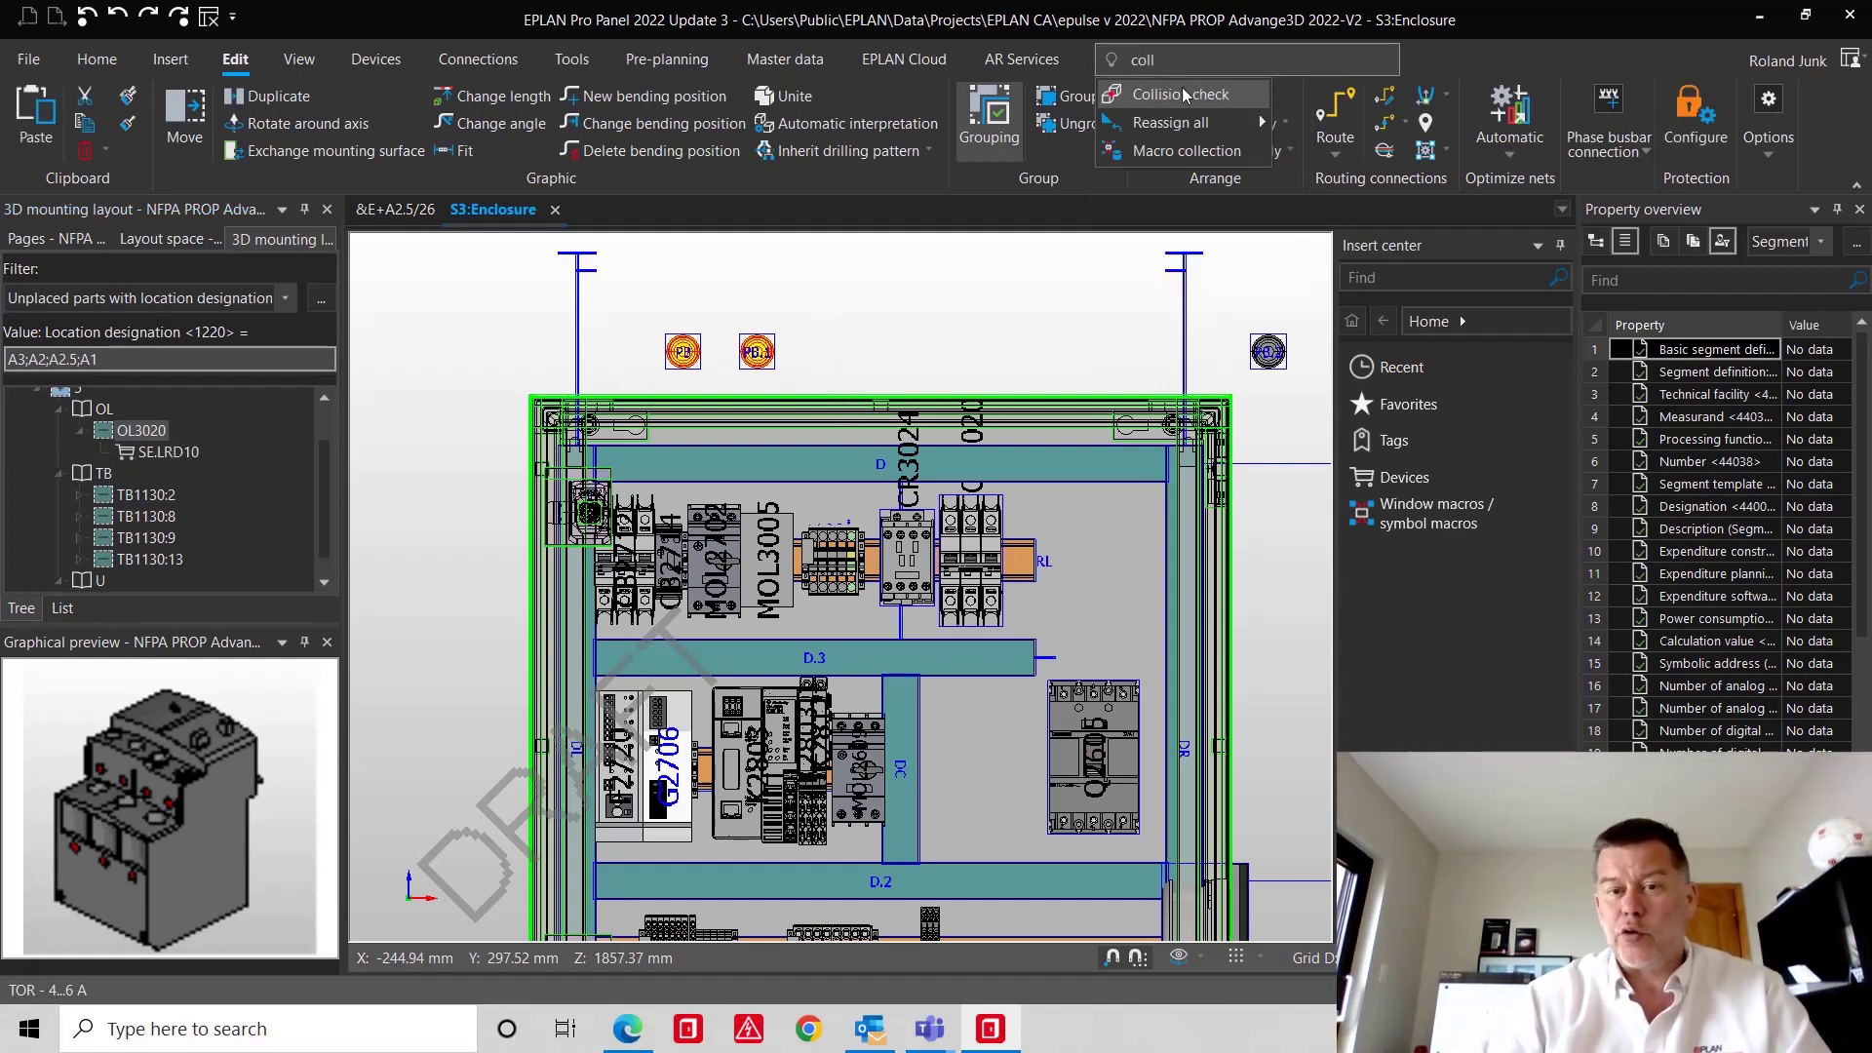
left_click(1181, 95)
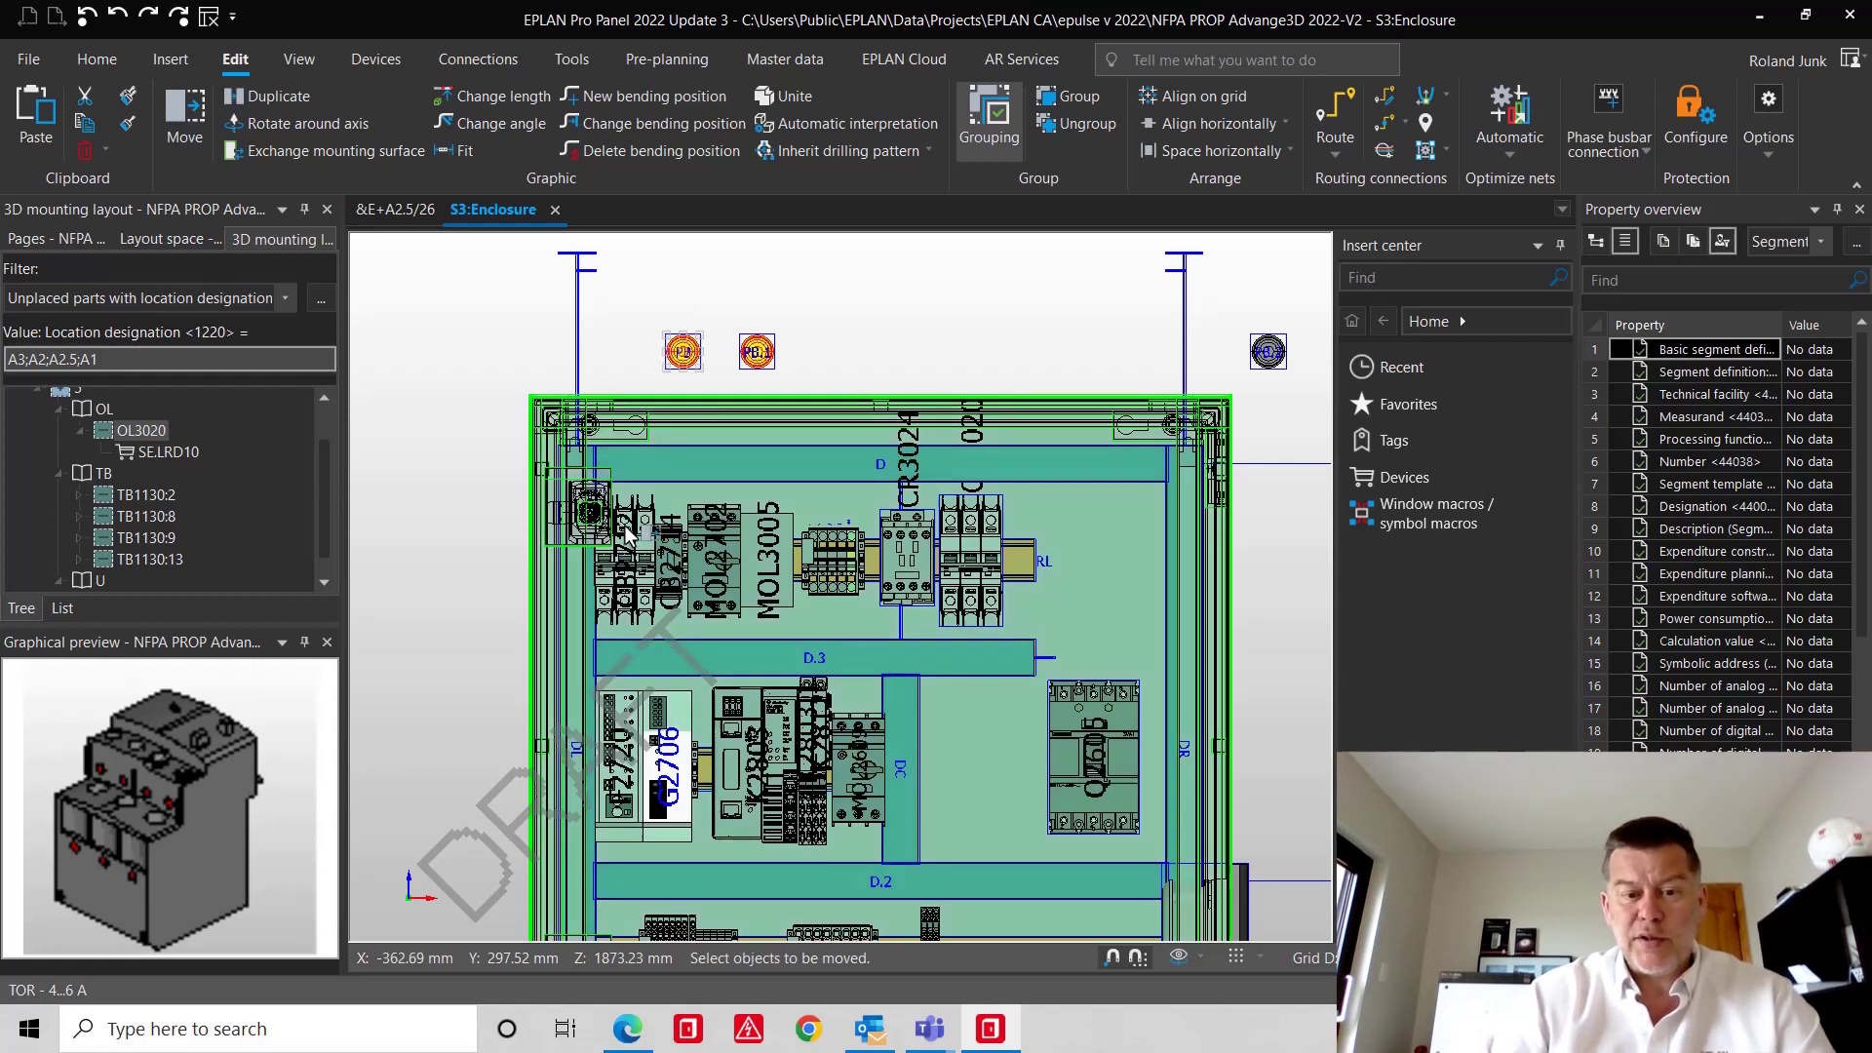
left_click(635, 651)
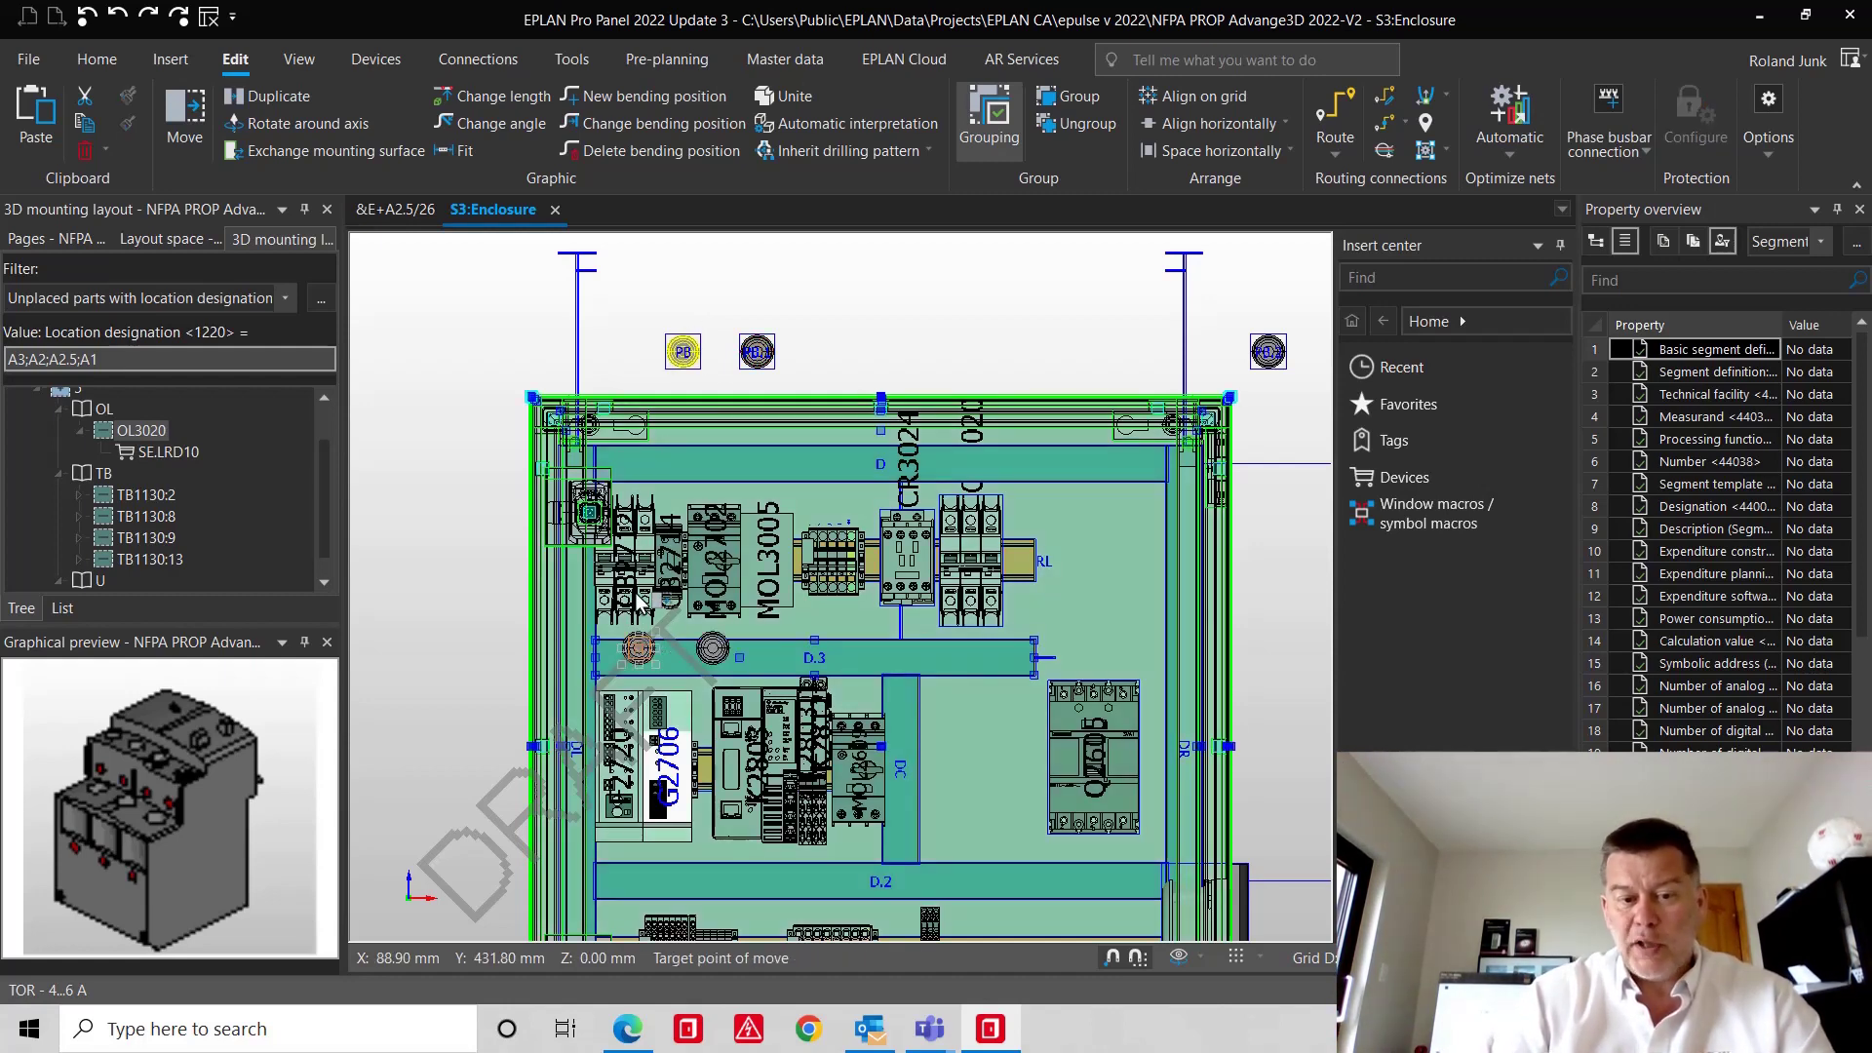
left_click(644, 655)
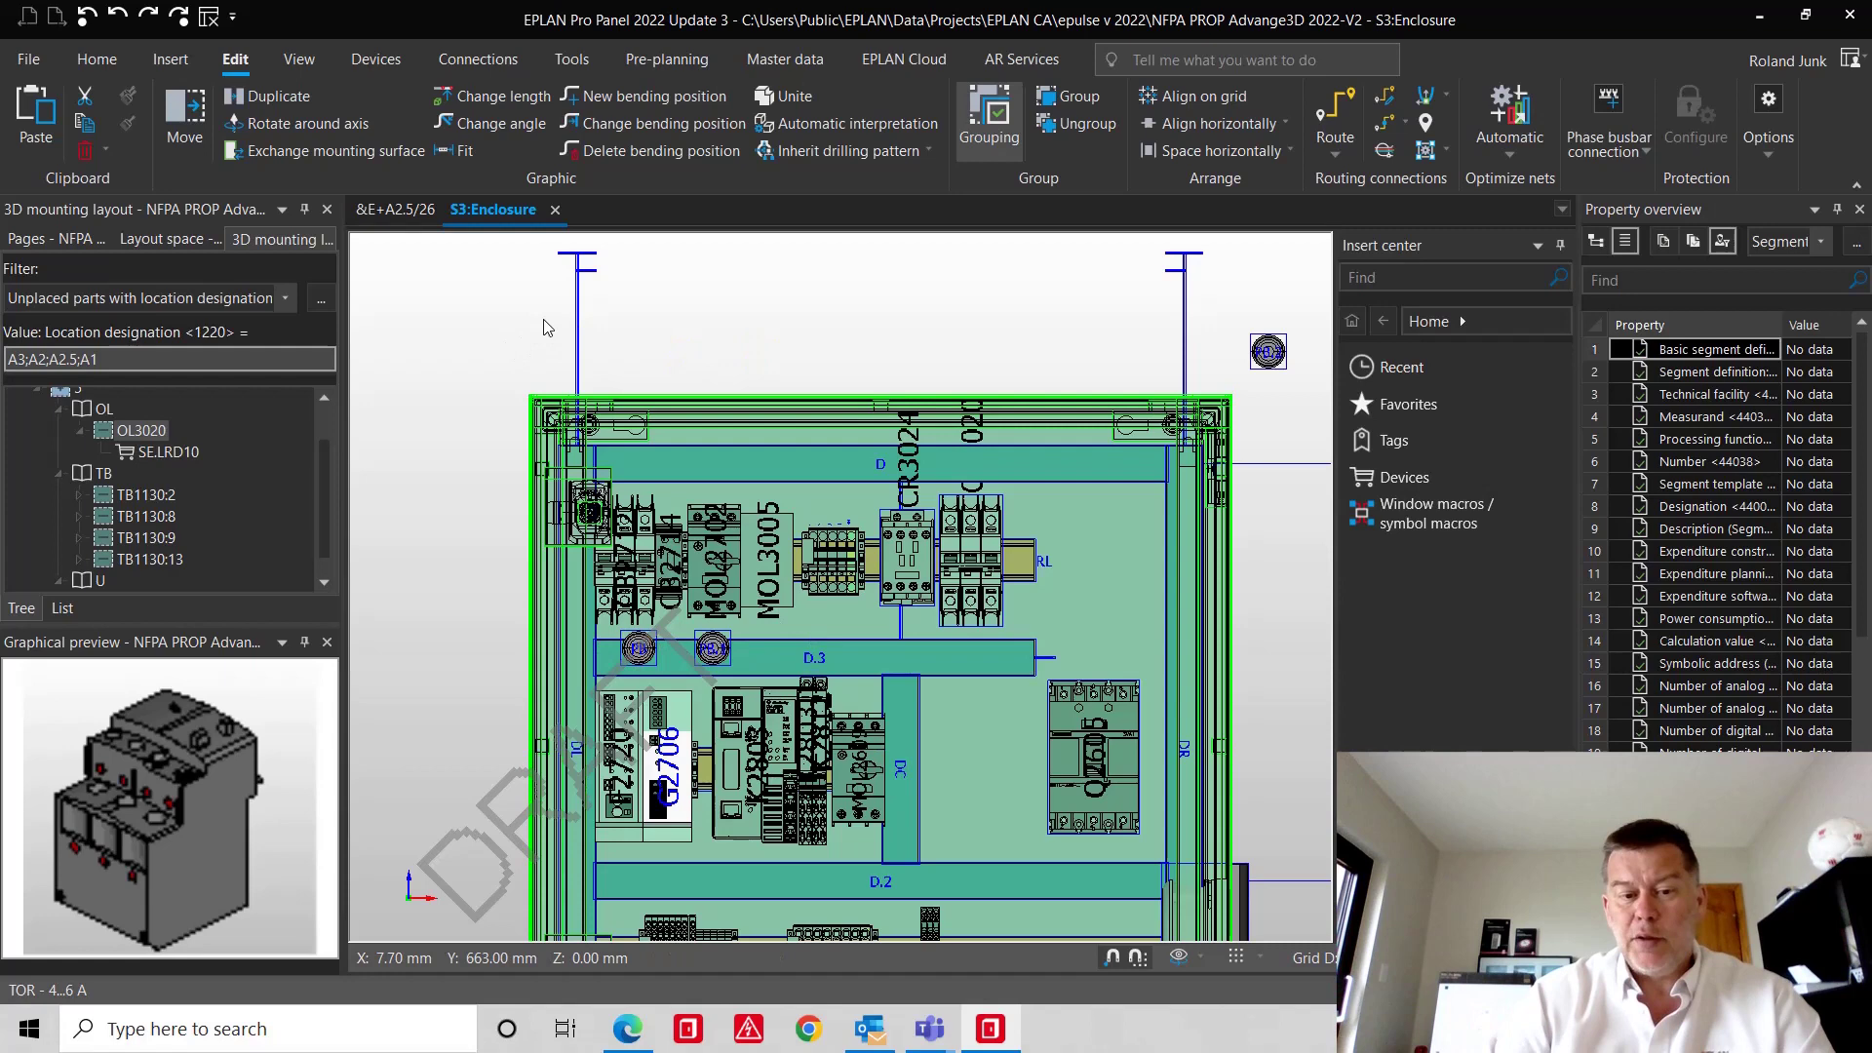
scroll(541, 324, "down", 1)
scroll(536, 322, "down", 1)
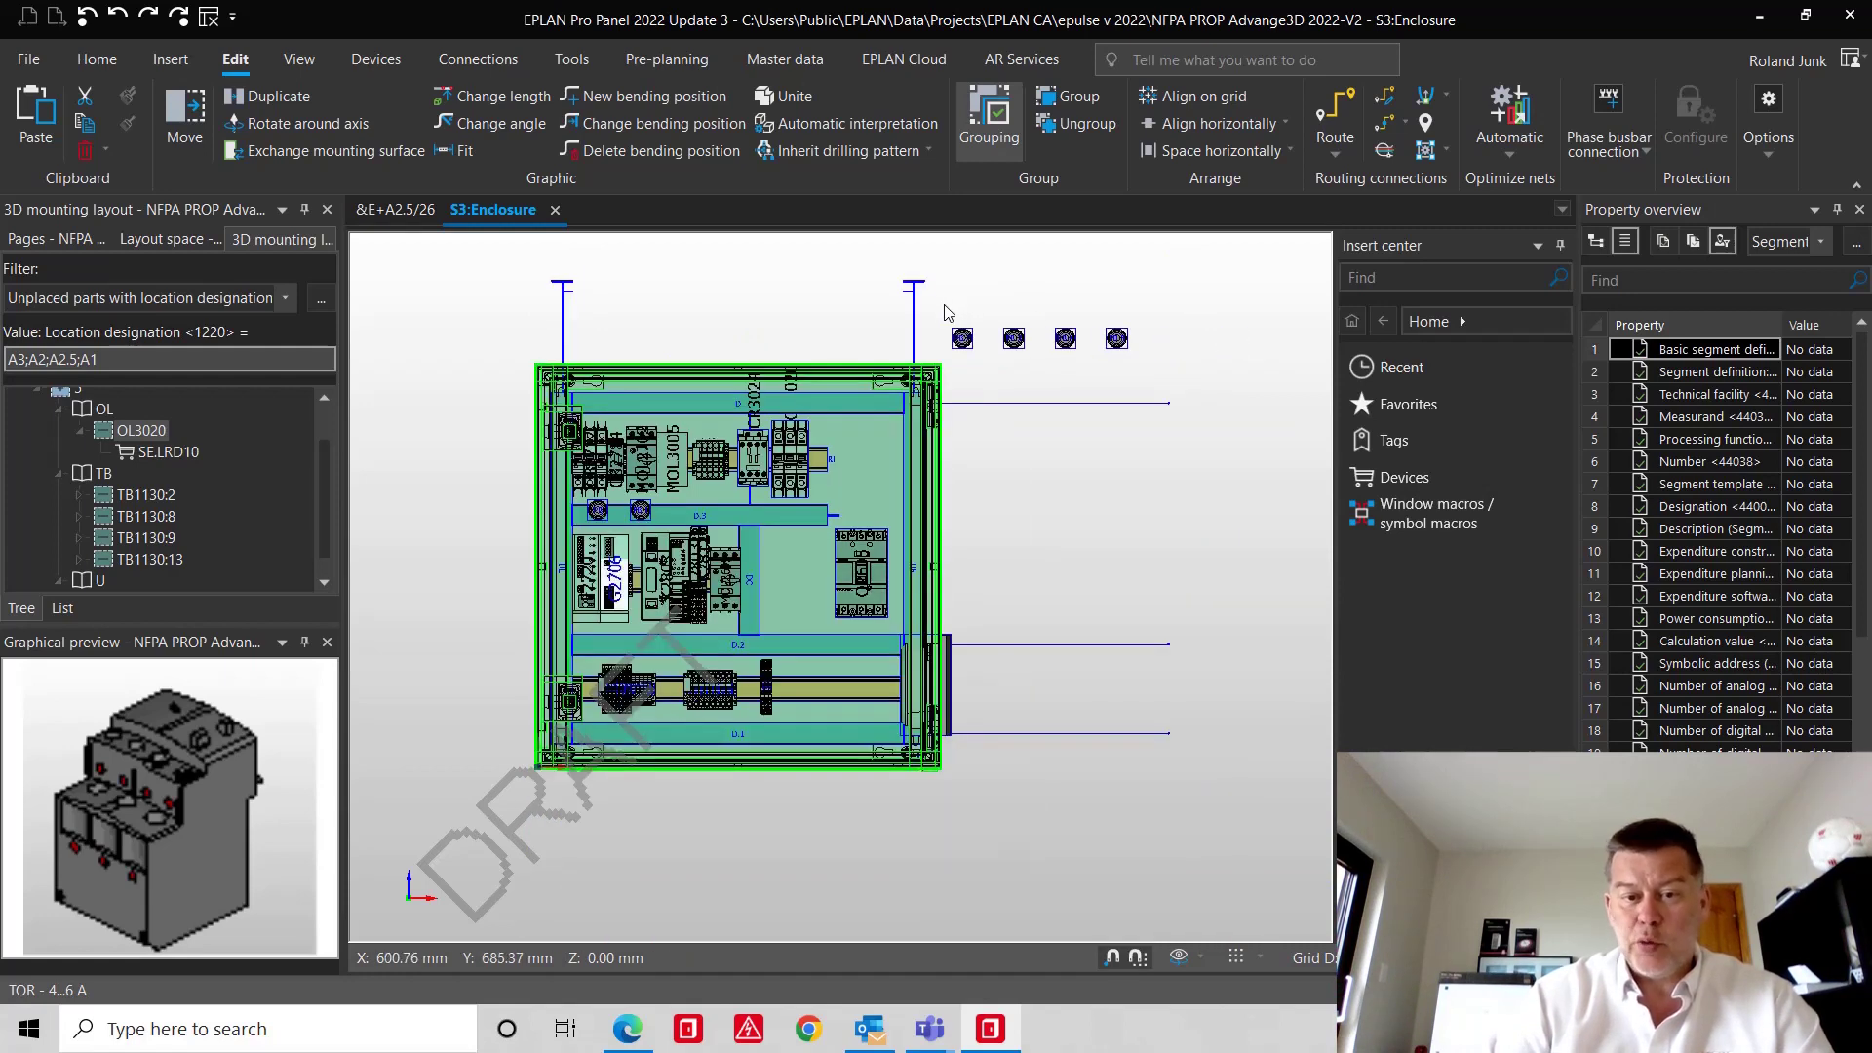
- Move the four right-hand push buttons onto rail D.3
left_click_drag(942, 301, 1170, 378)
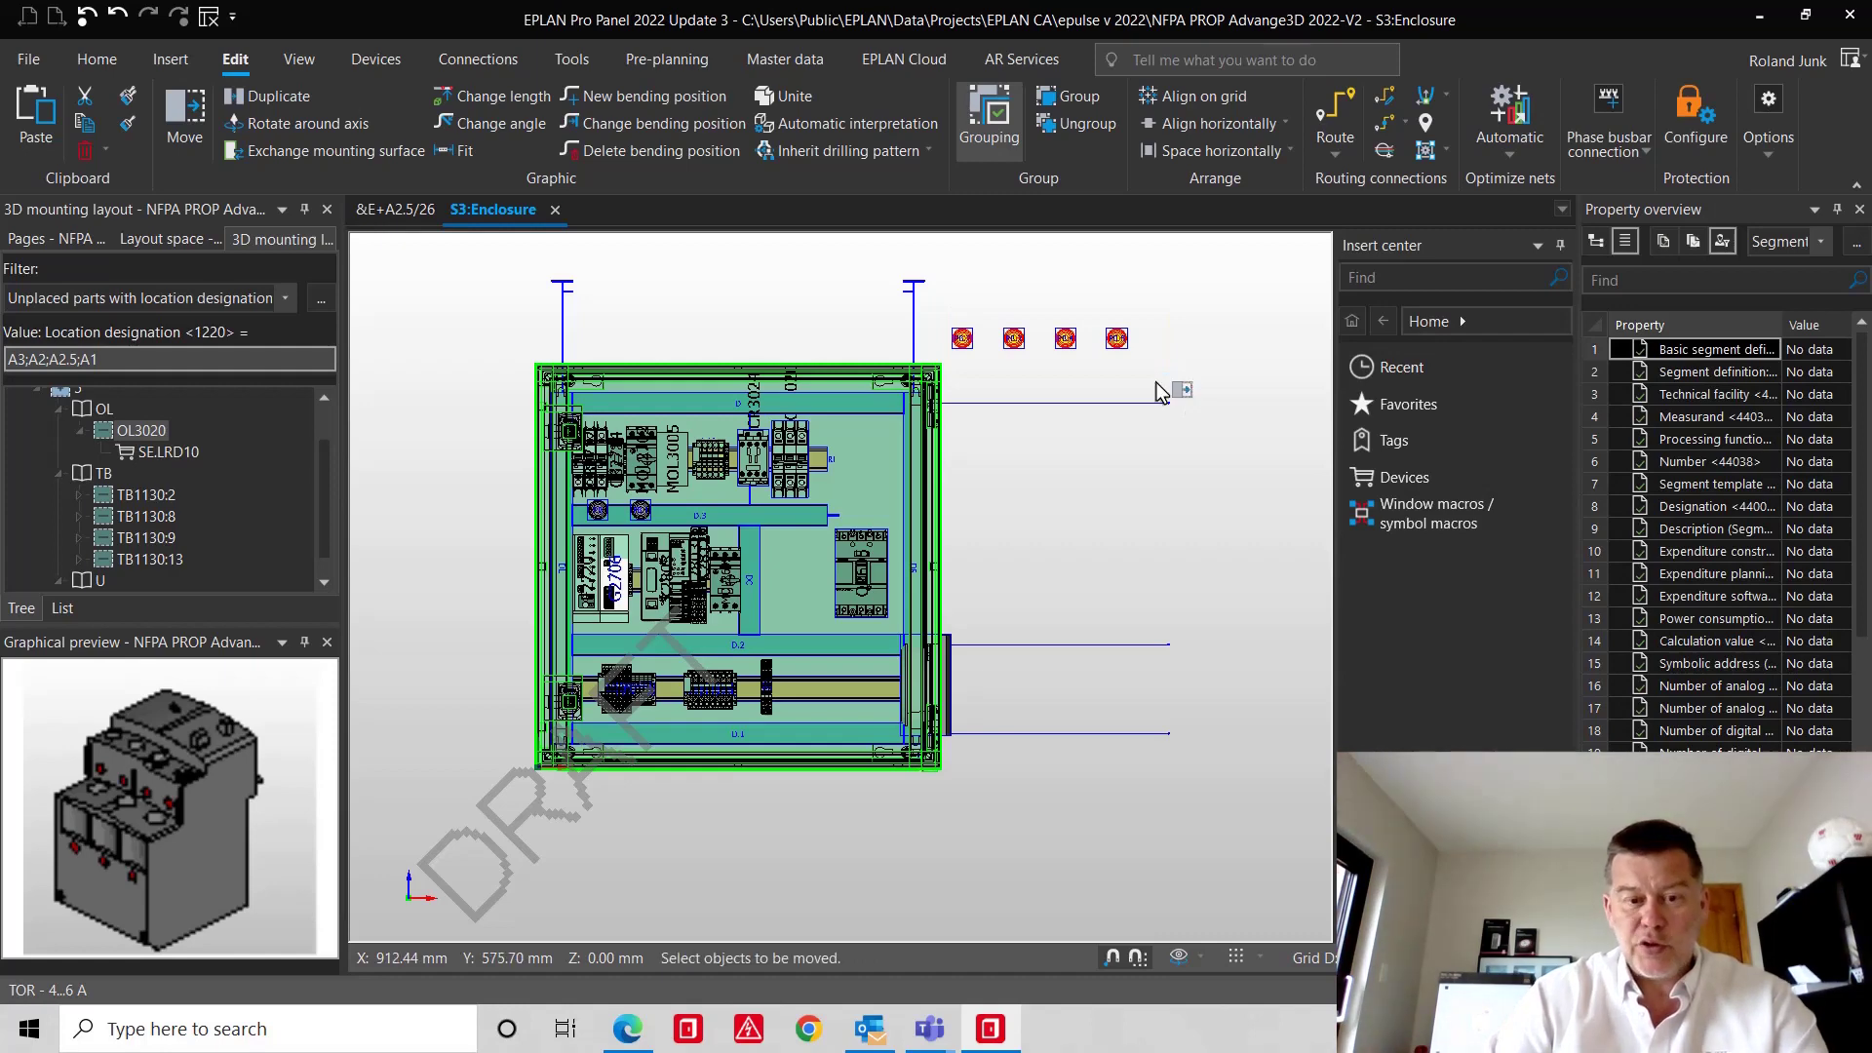
left_click(962, 338)
scroll(654, 517, "up", 1)
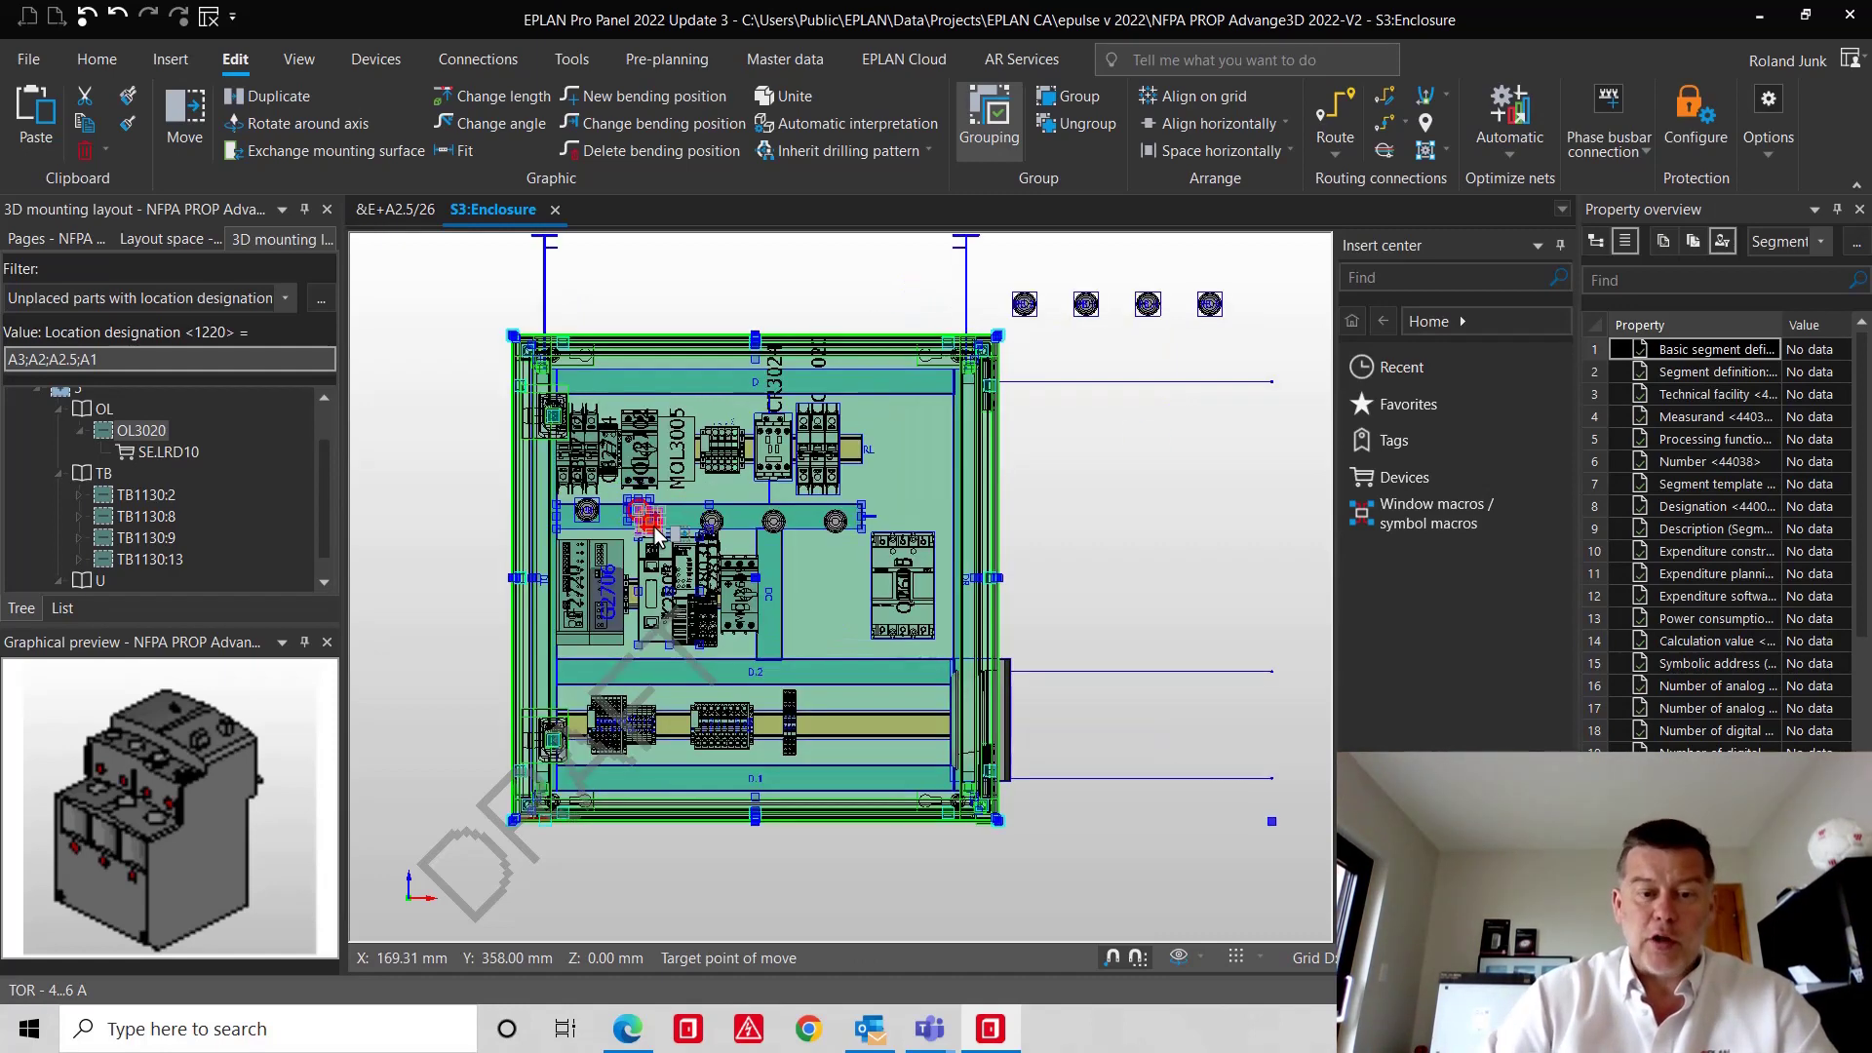
scroll(656, 534, "up", 3)
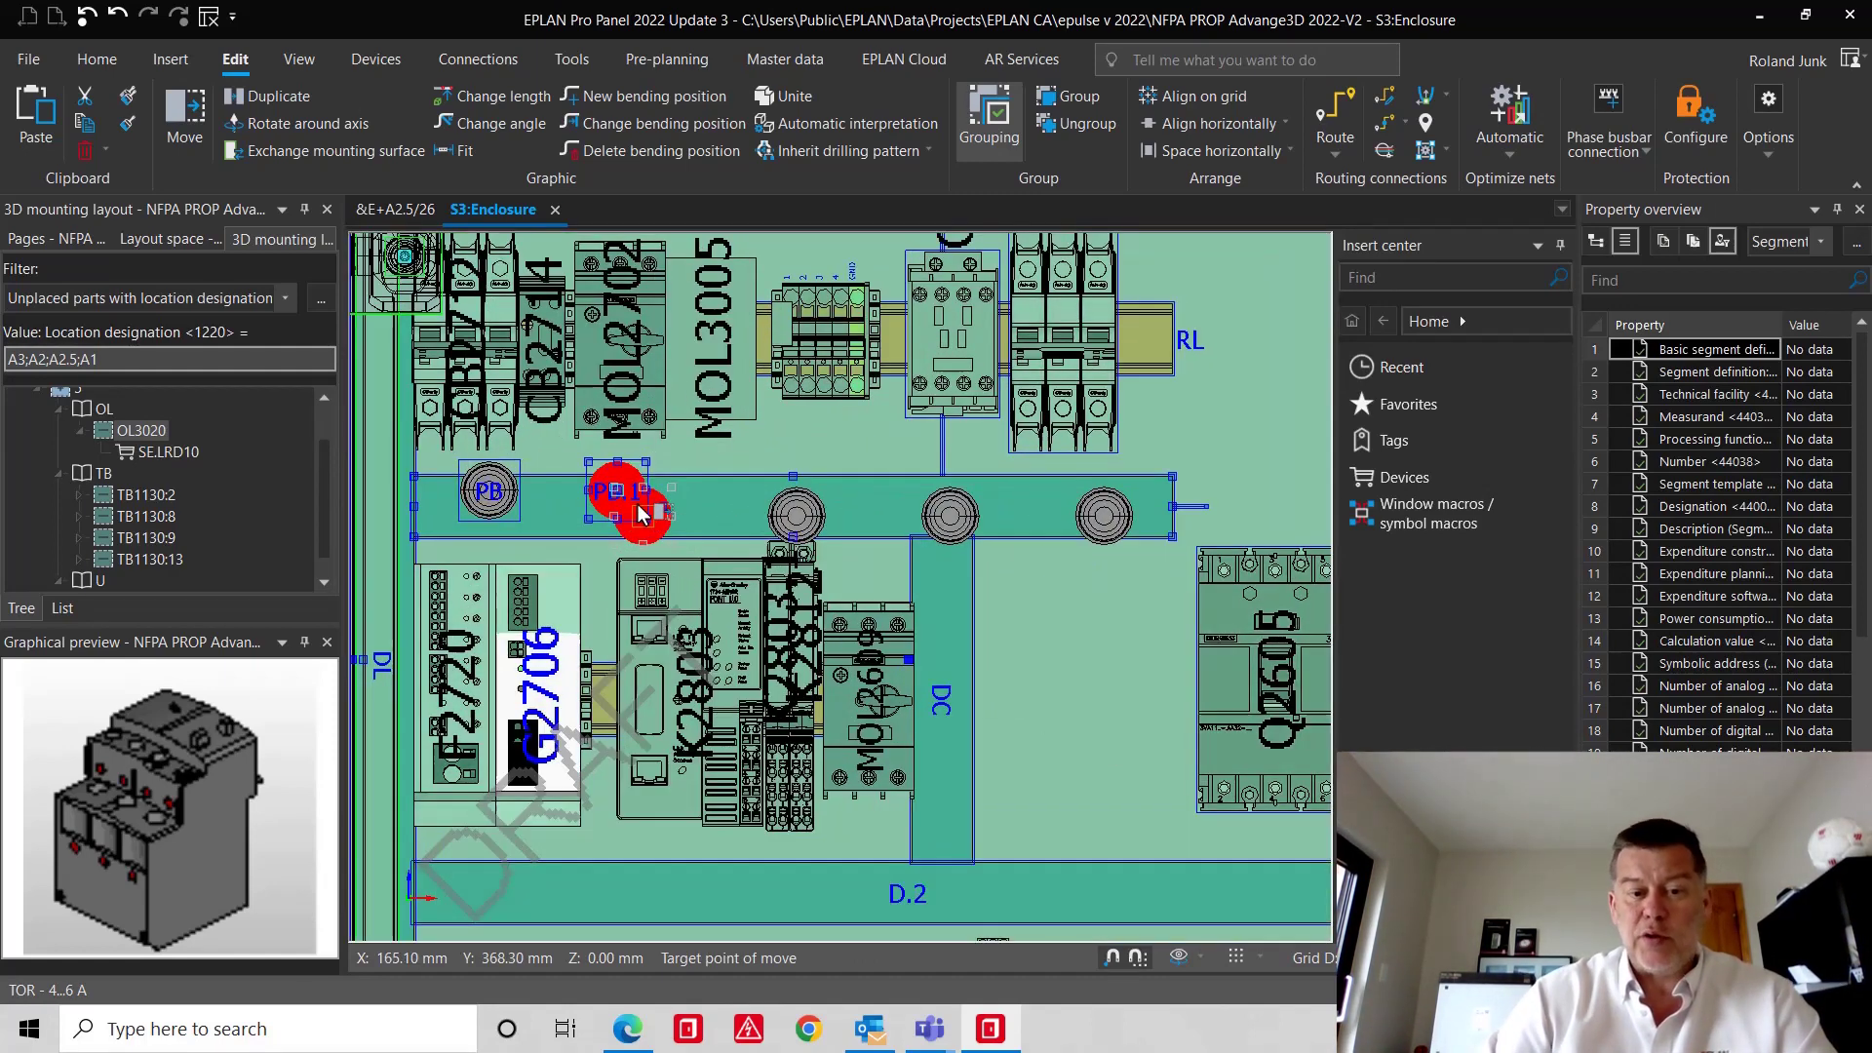
left_click(706, 499)
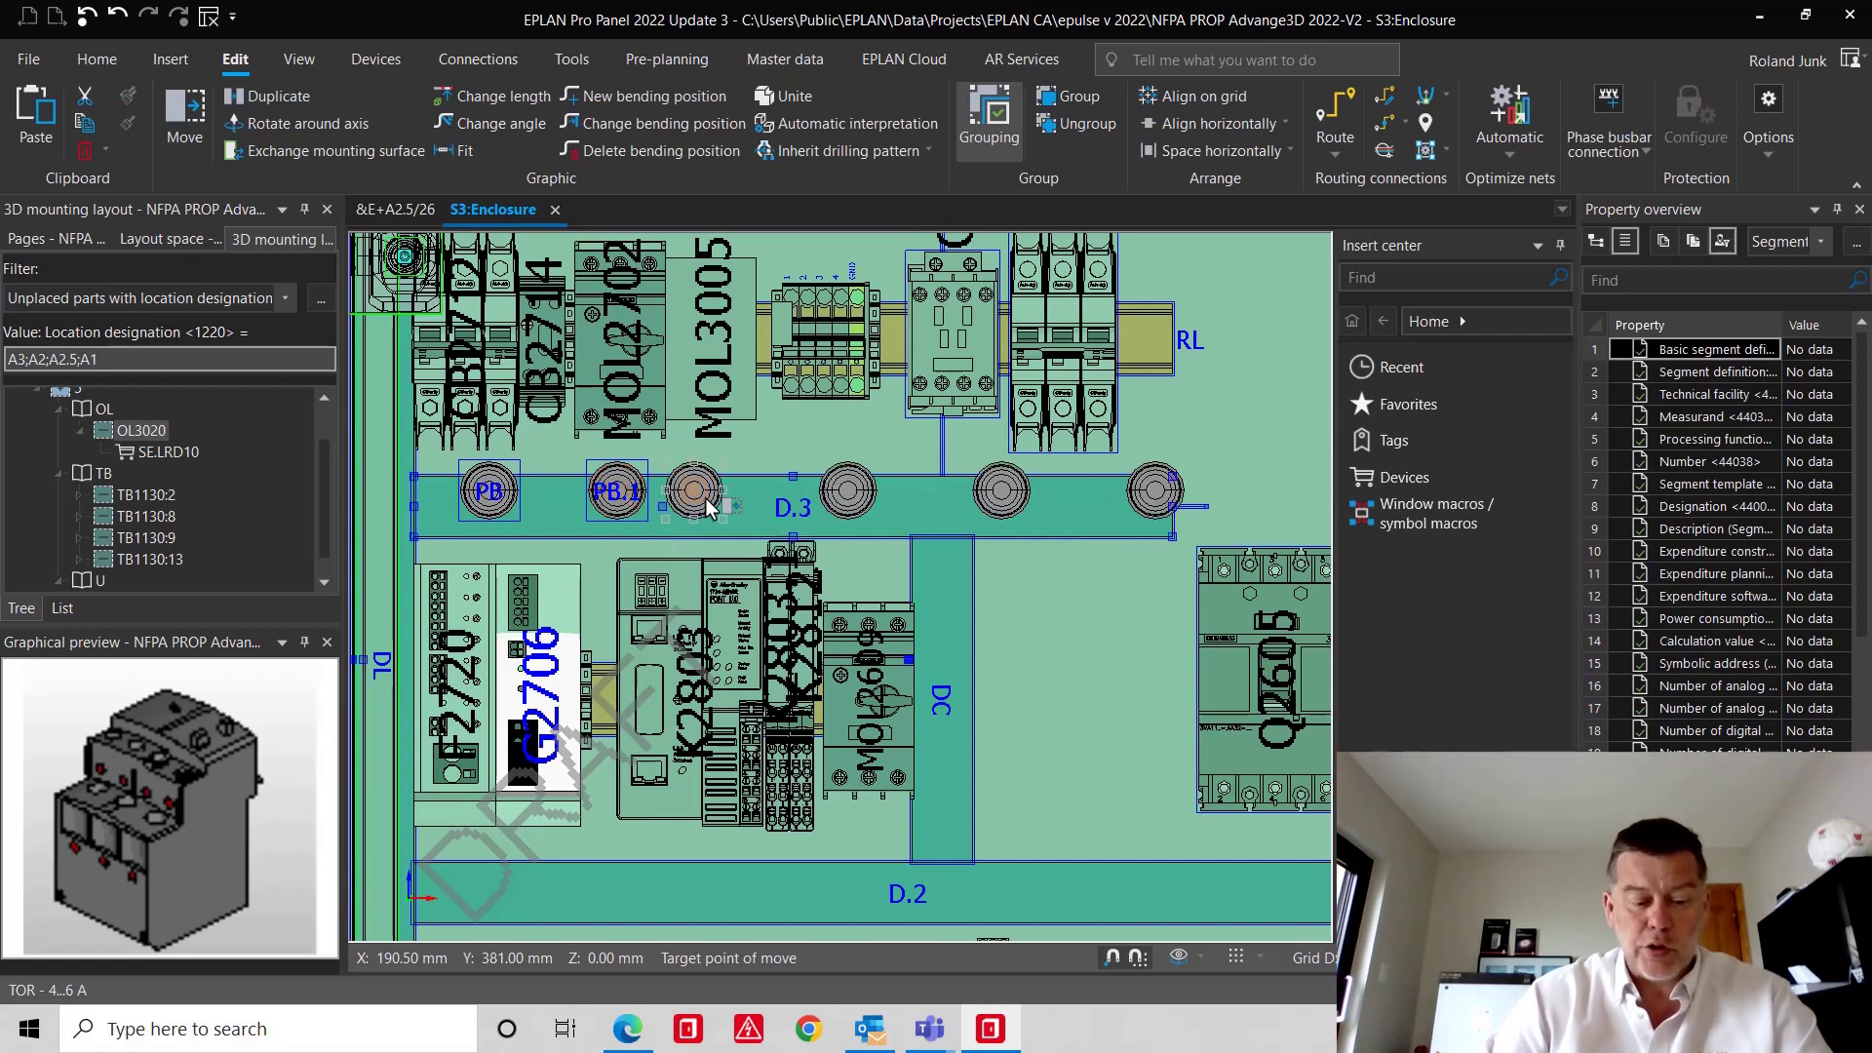
- Place push buttons PB.2 to PB.5 along rail D.3 with a 75 mm X offset
key("p")
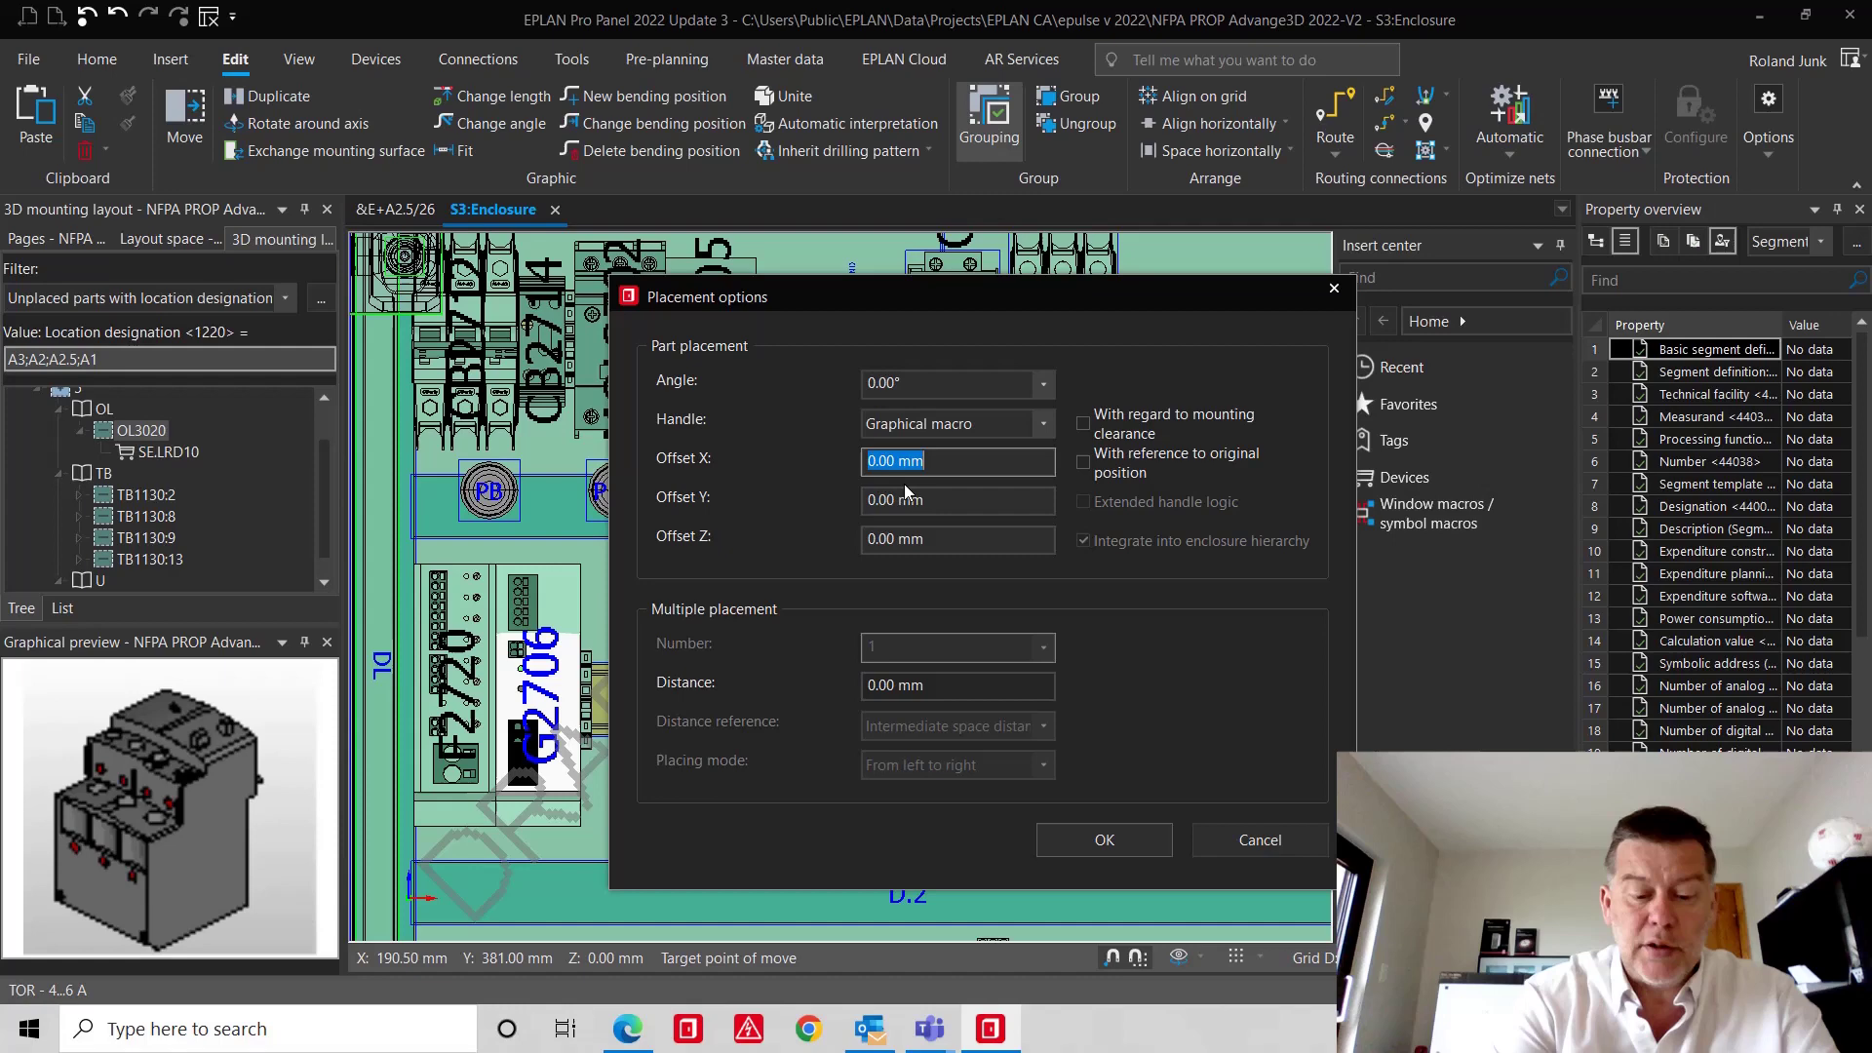
type("75")
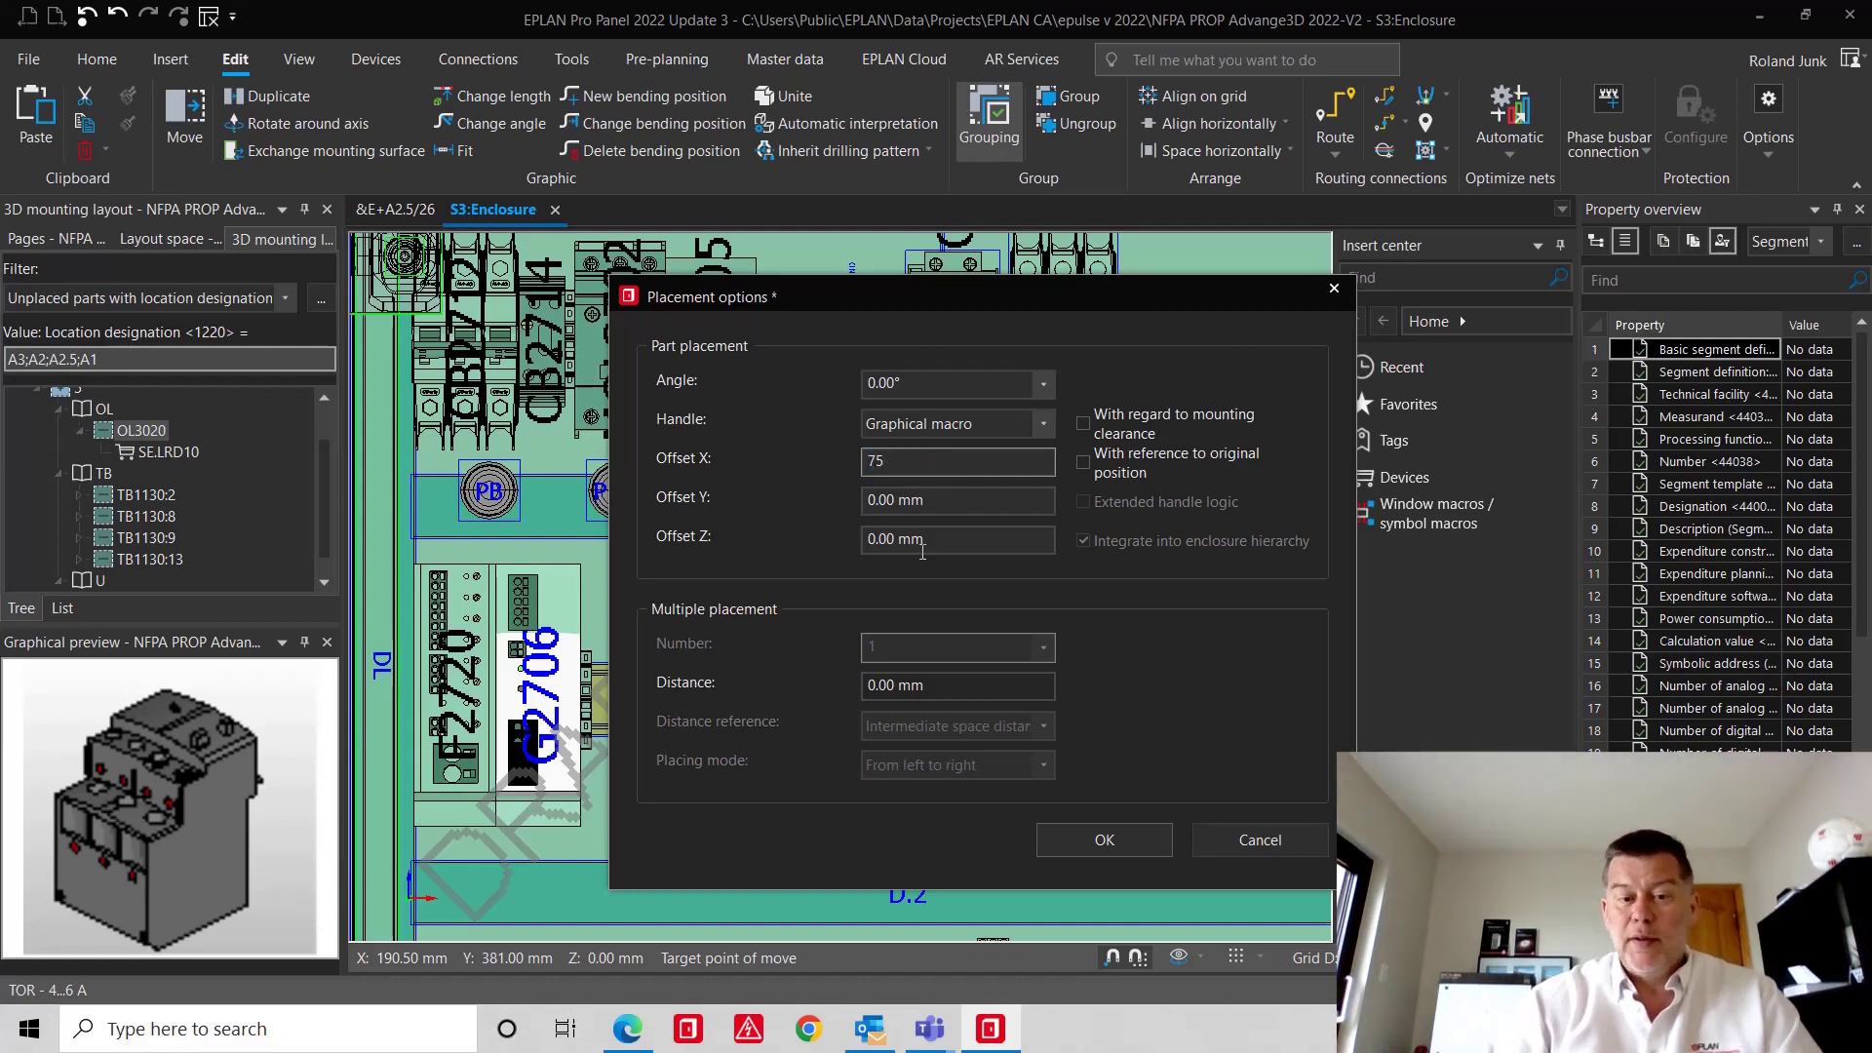
left_click(1097, 839)
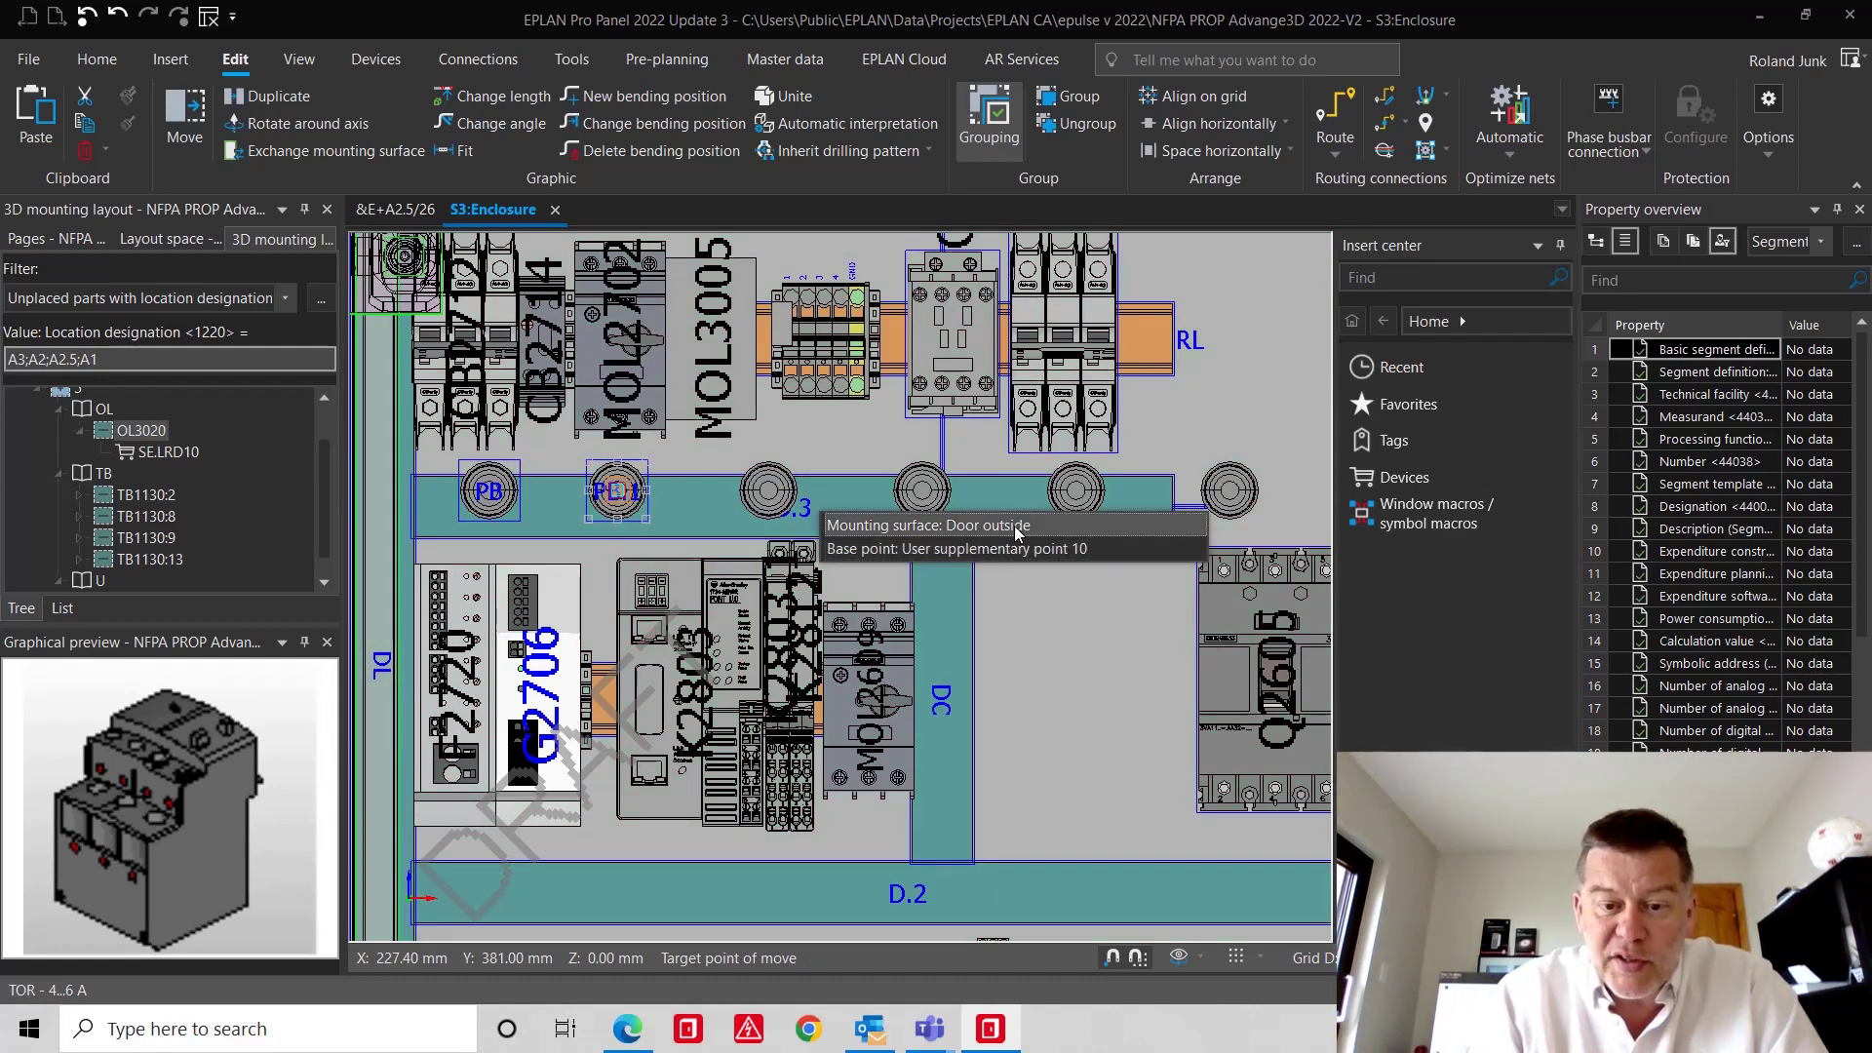
left_click(1039, 681)
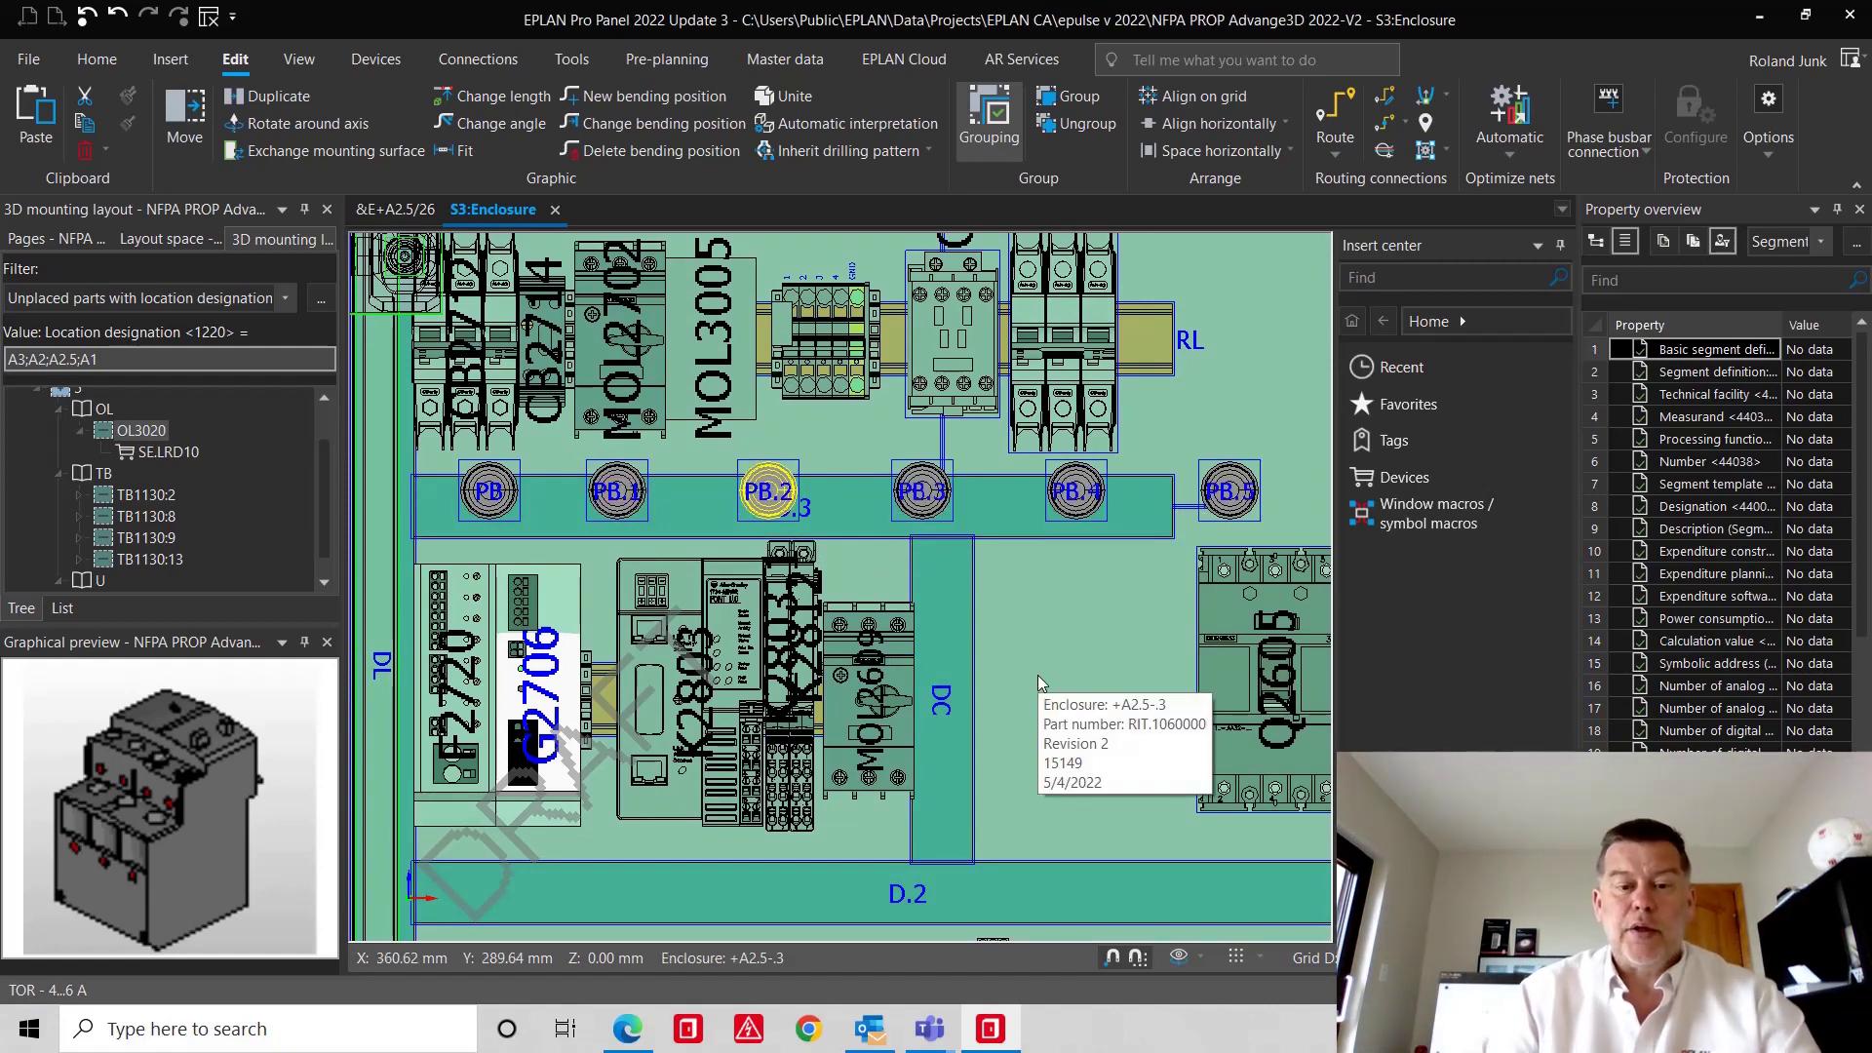
scroll(1037, 673, "down", 4)
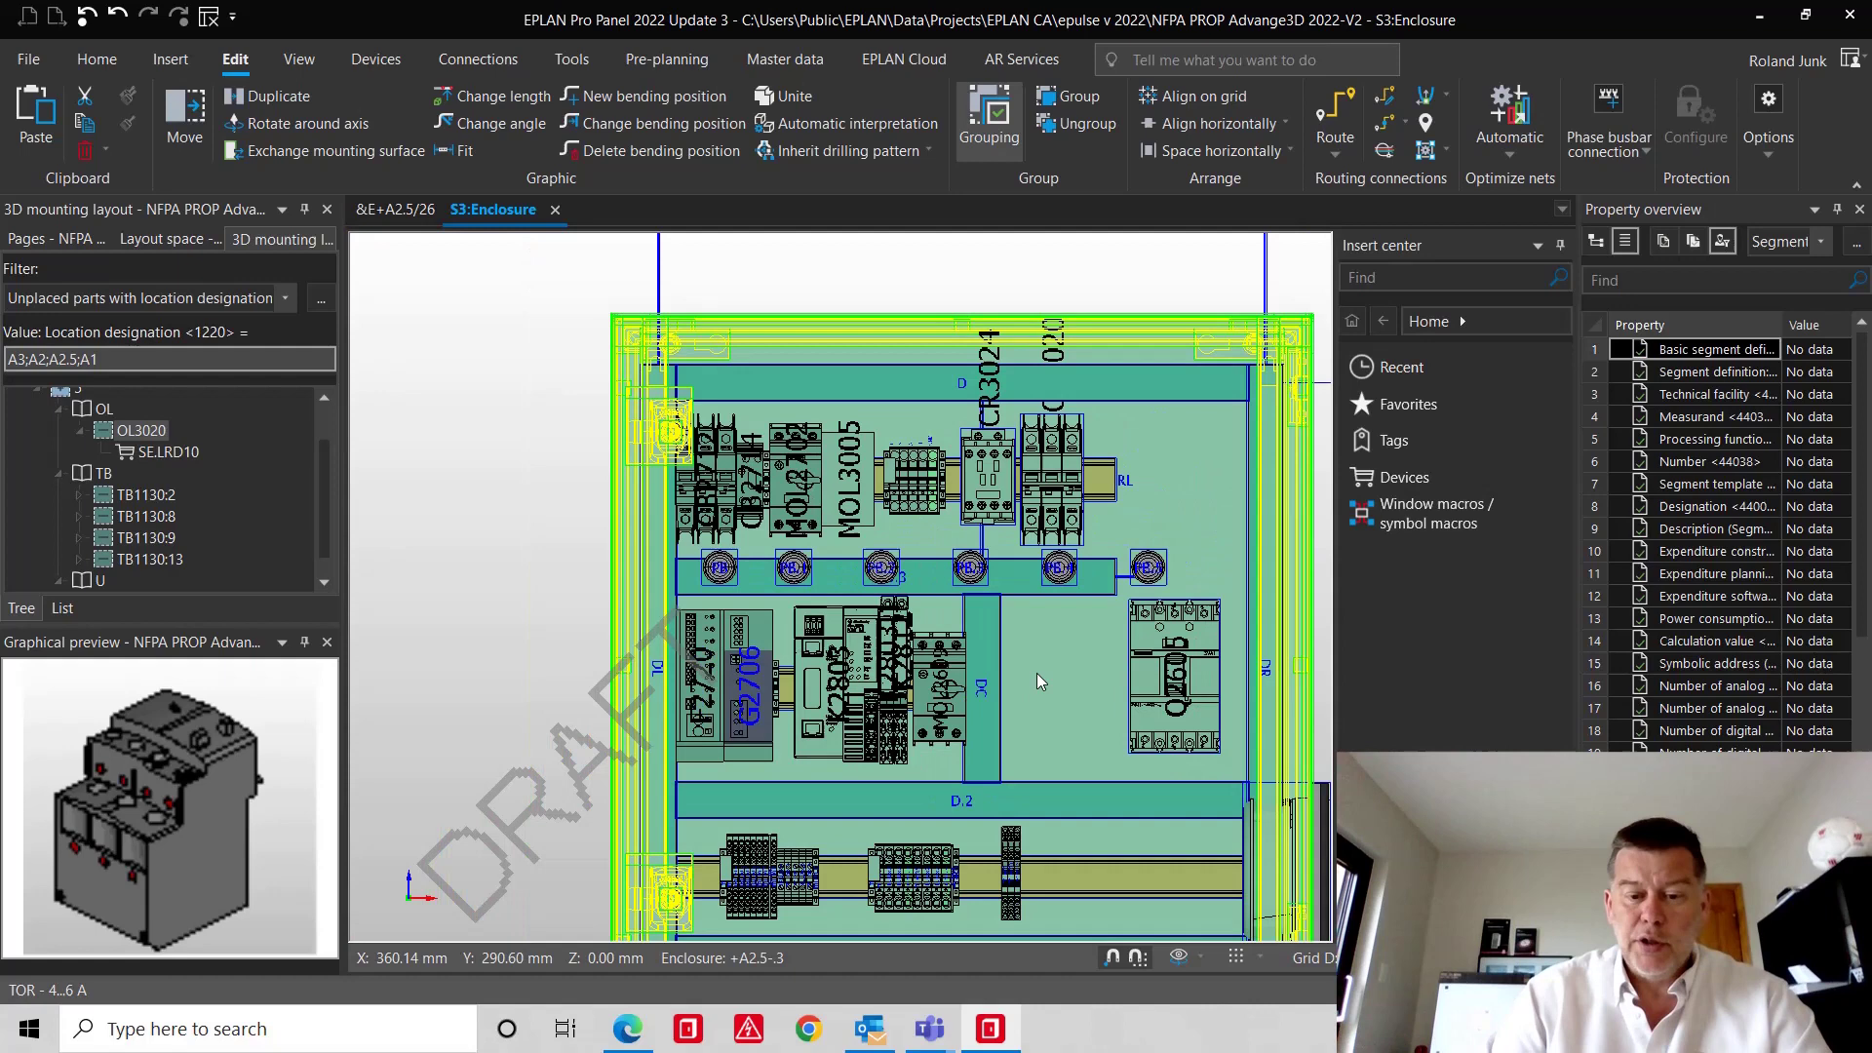
scroll(1037, 671, "down", 1)
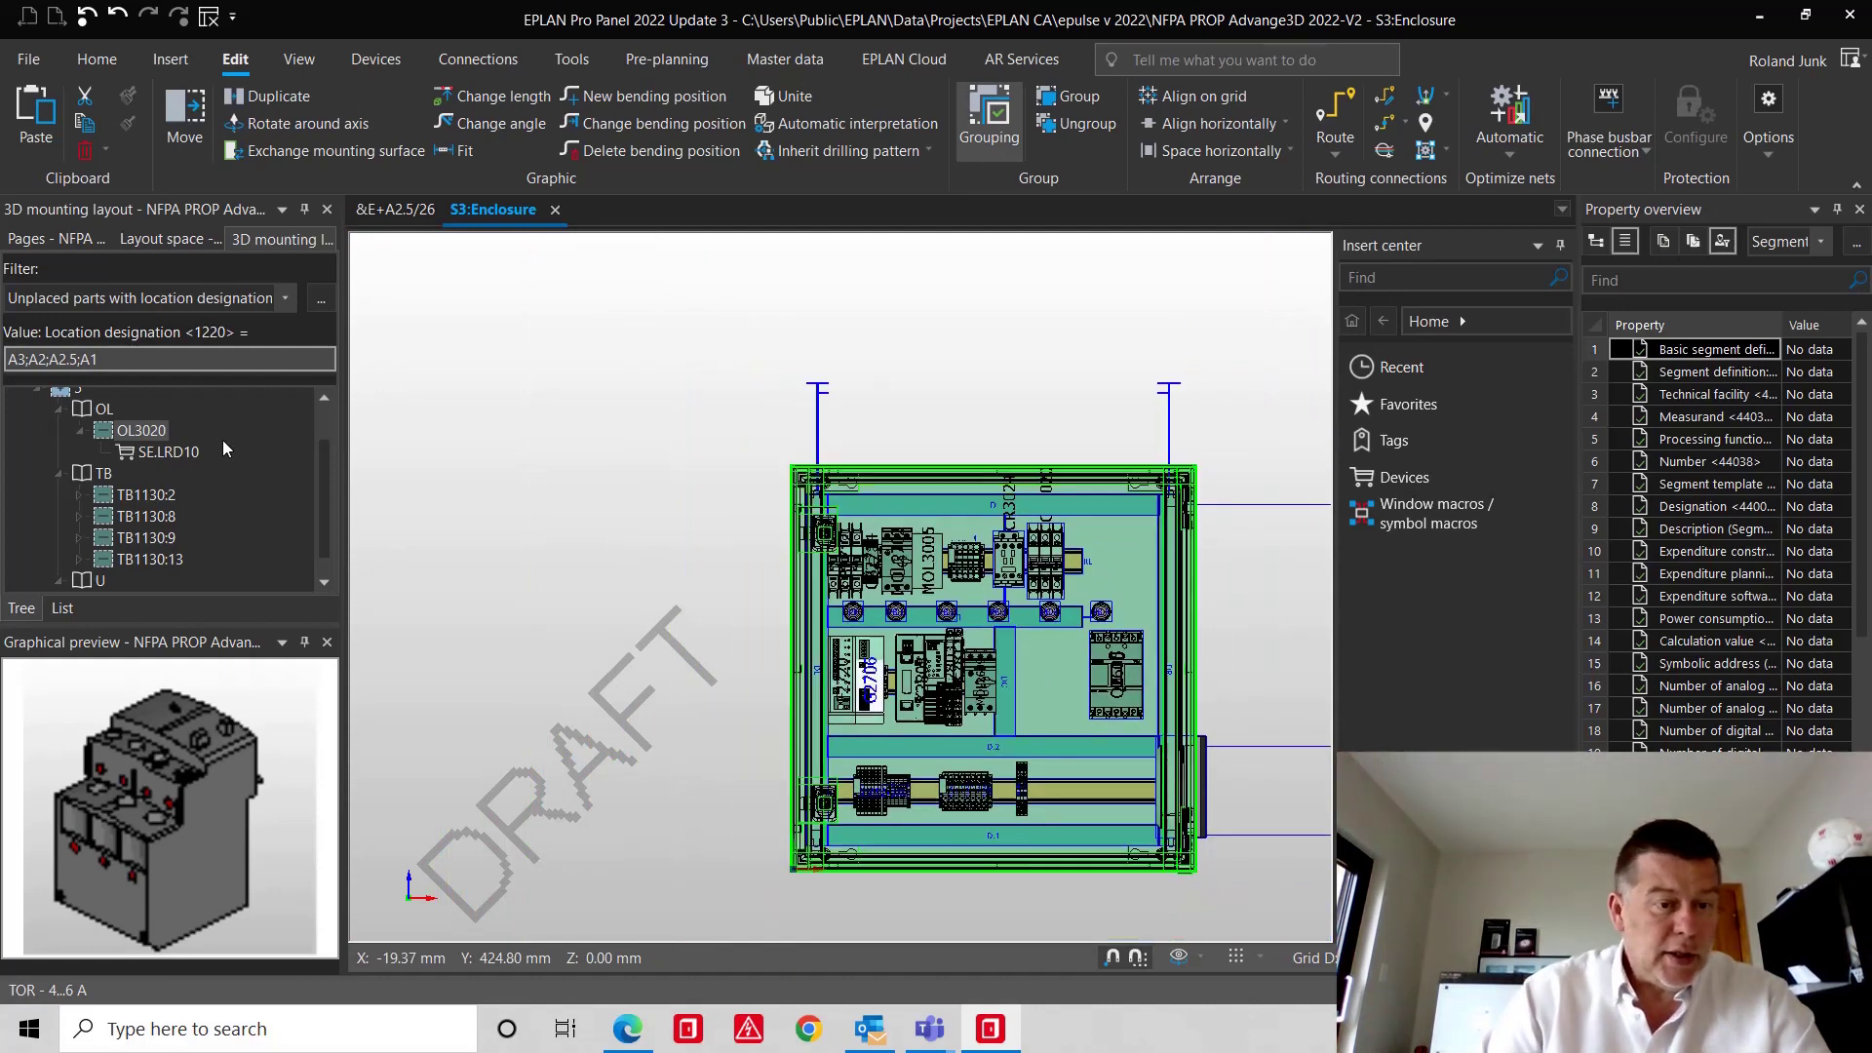
- Locate drive U2608's part A-B.25B-E9P9N104 in the navigator, then show the layout space tree
left_click(159, 454)
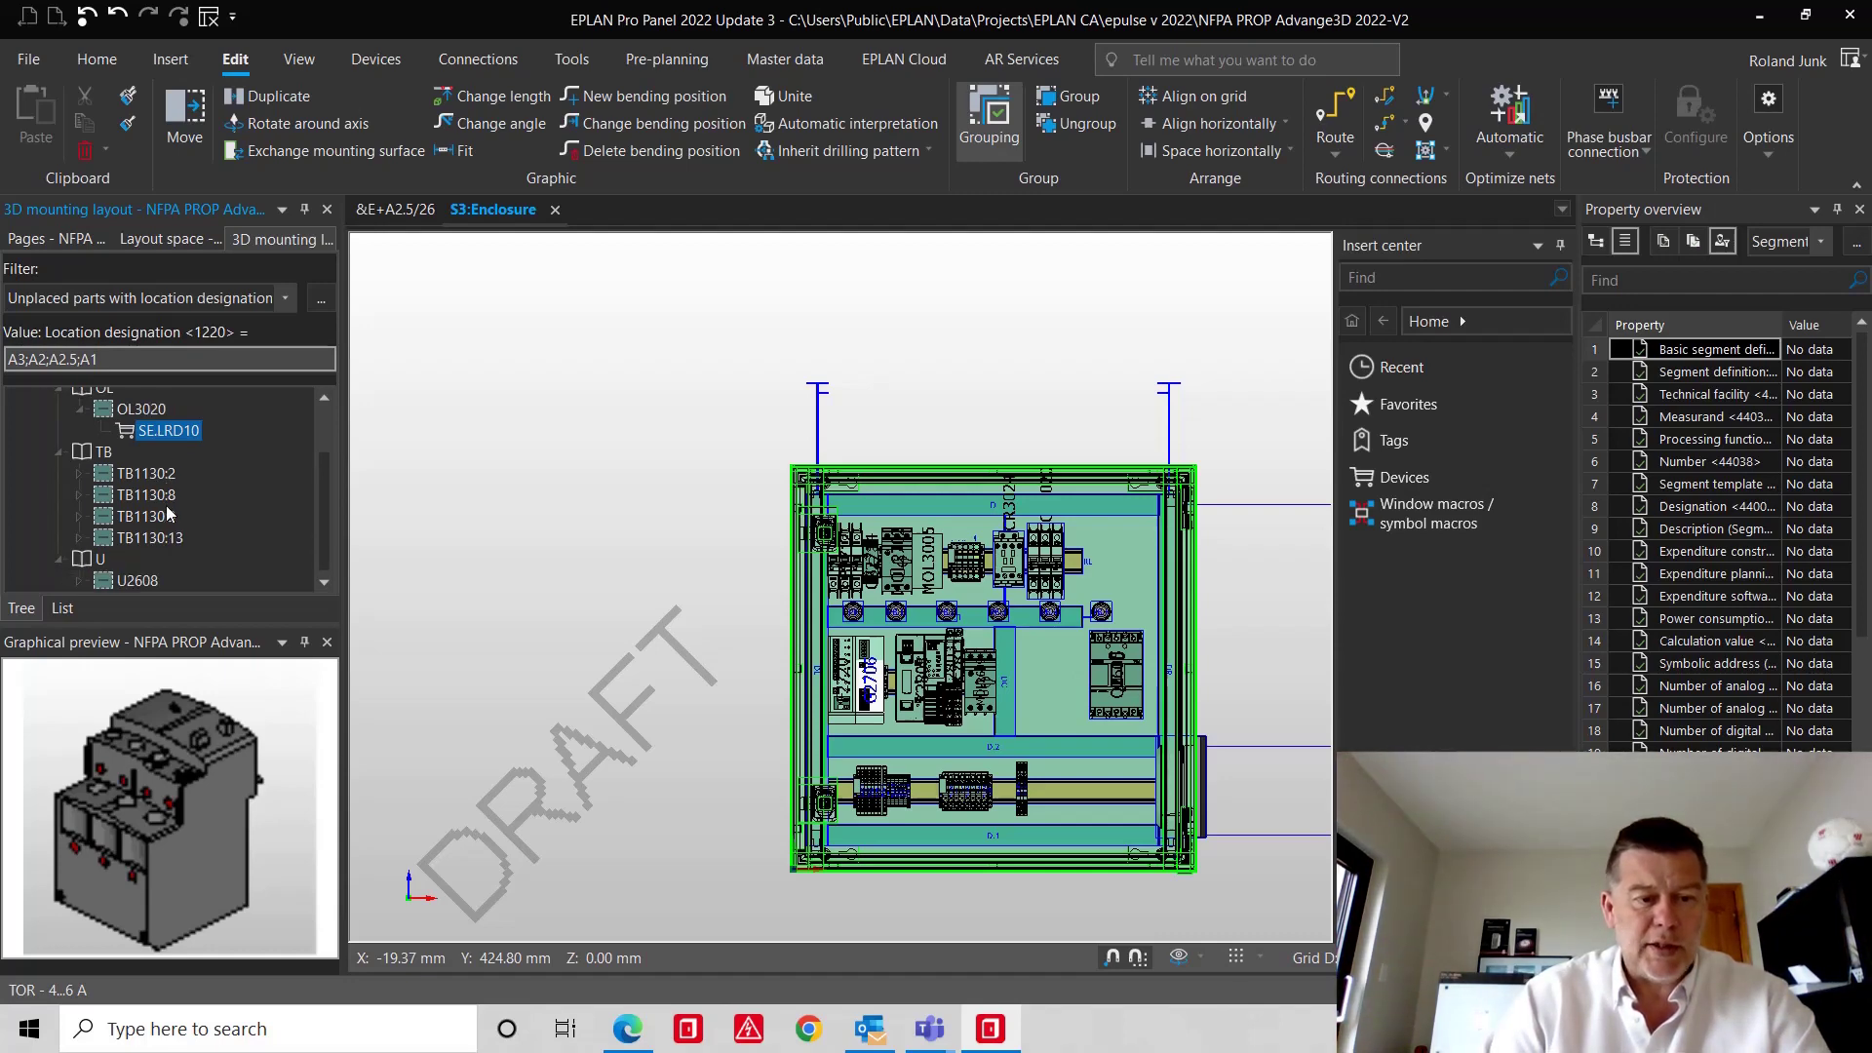
left_click(121, 585)
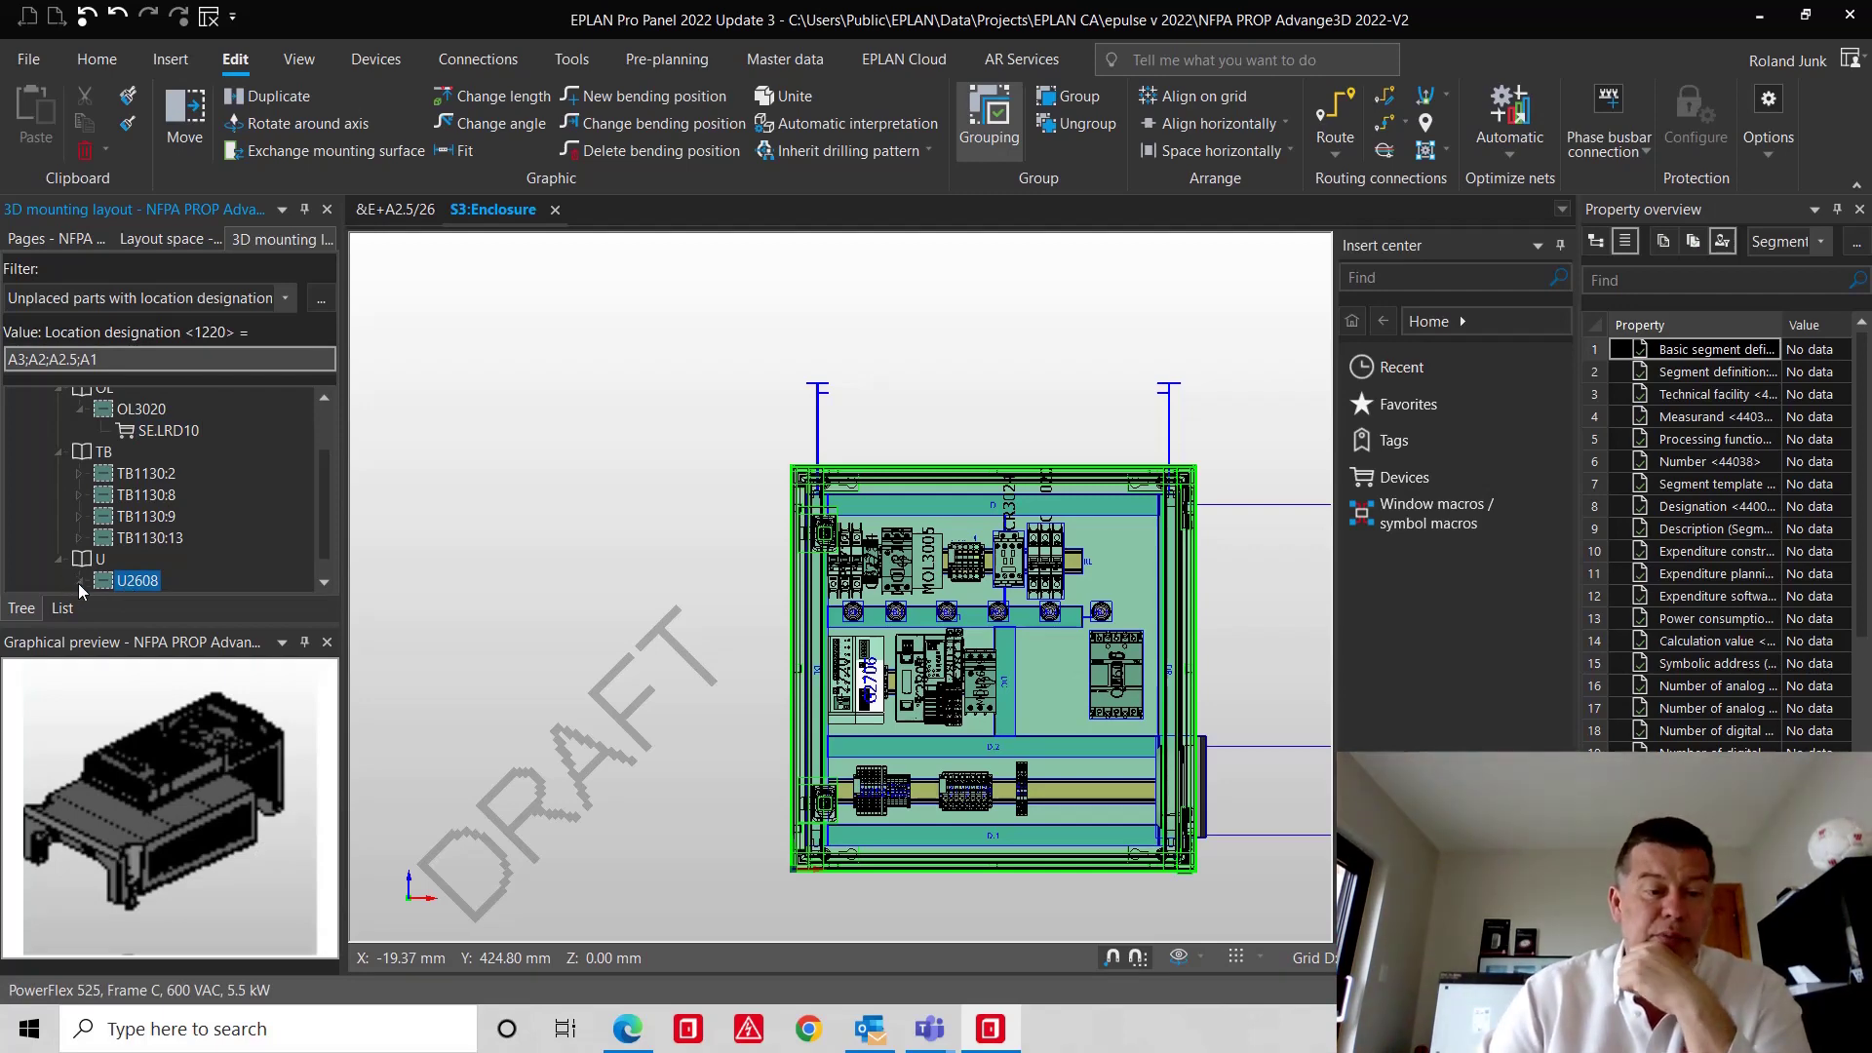
double_click(114, 585)
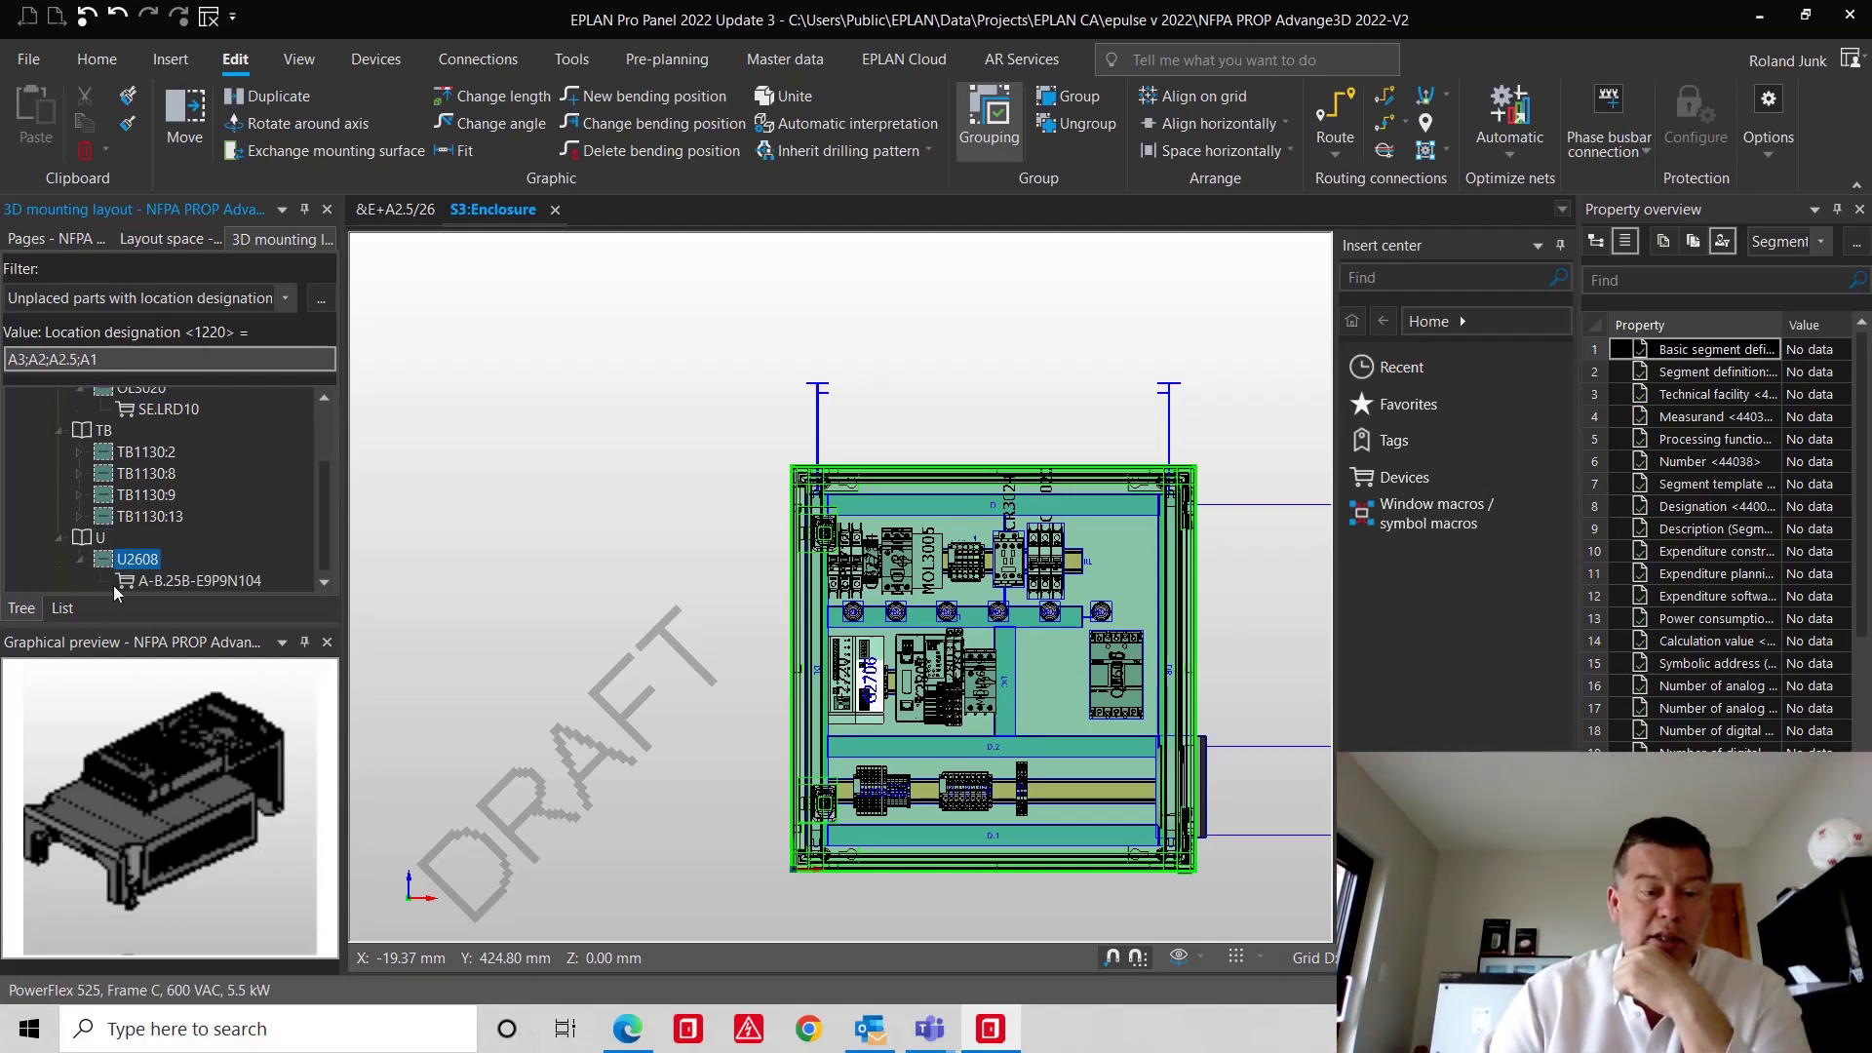
left_click(191, 582)
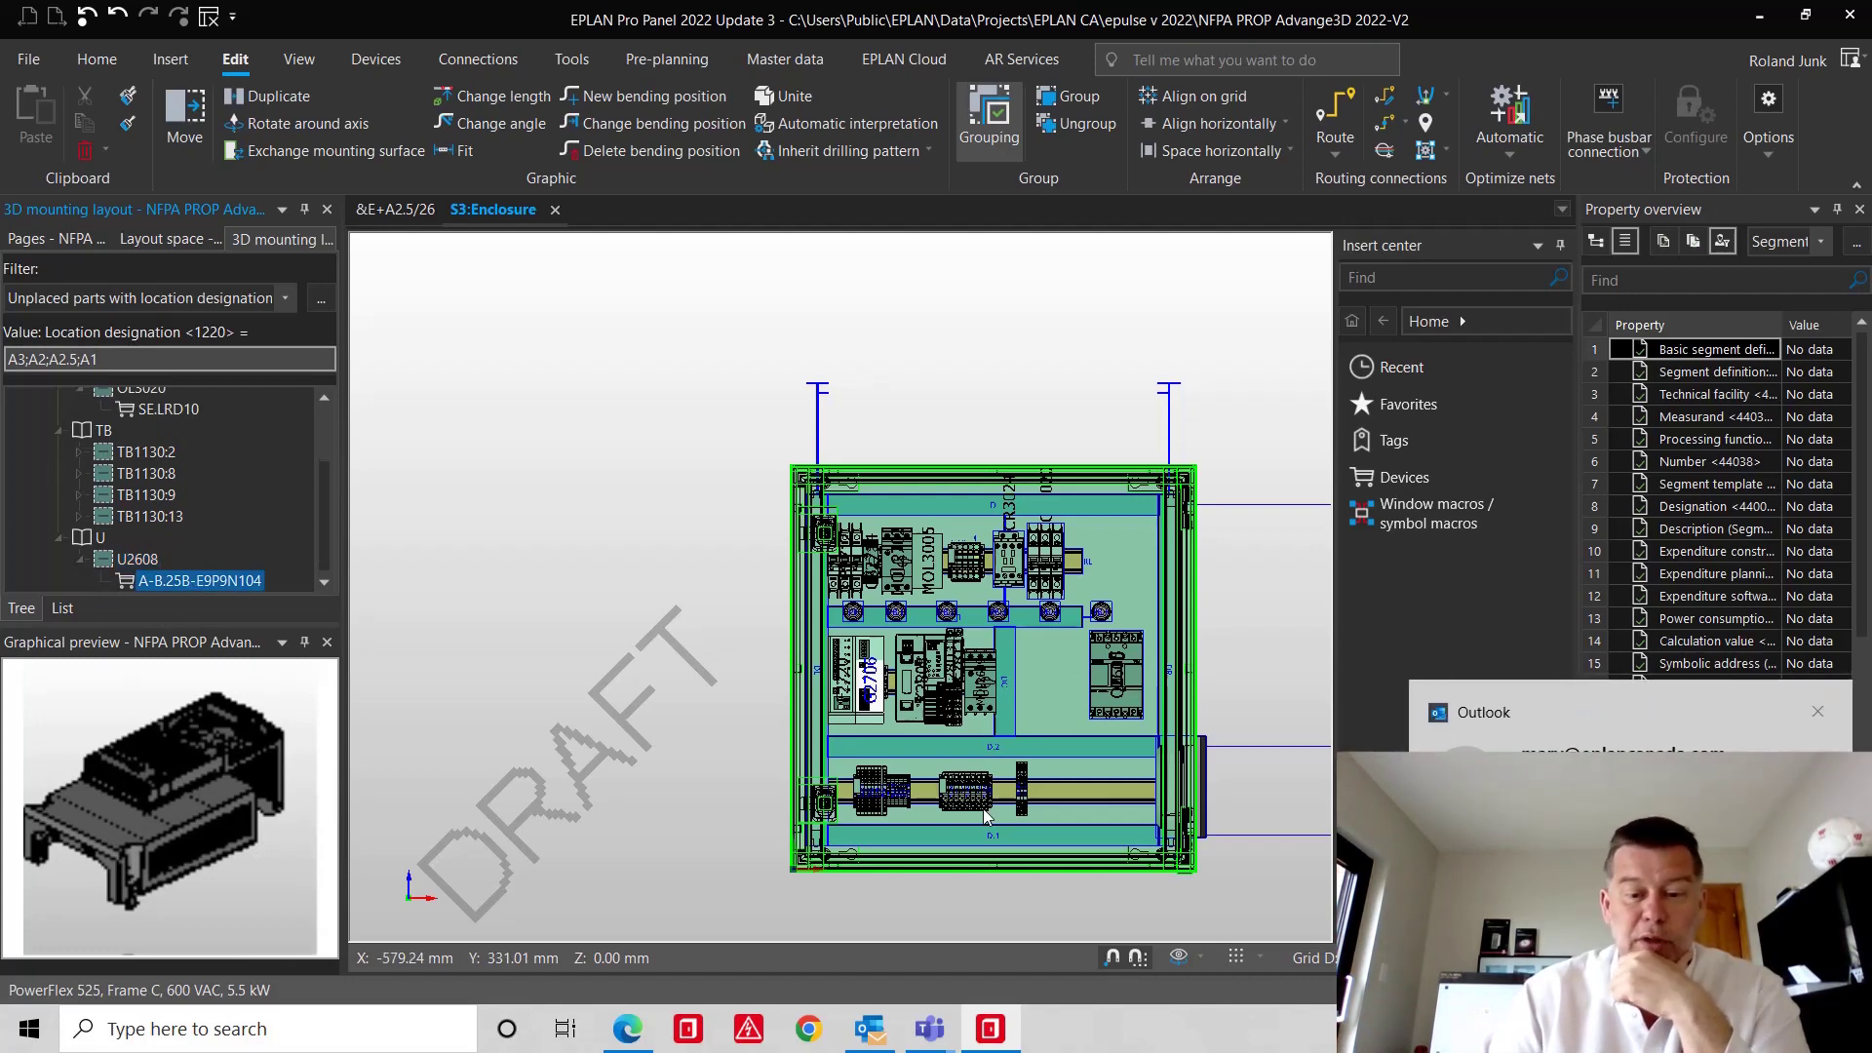
left_click_drag(320, 529, 238, 470)
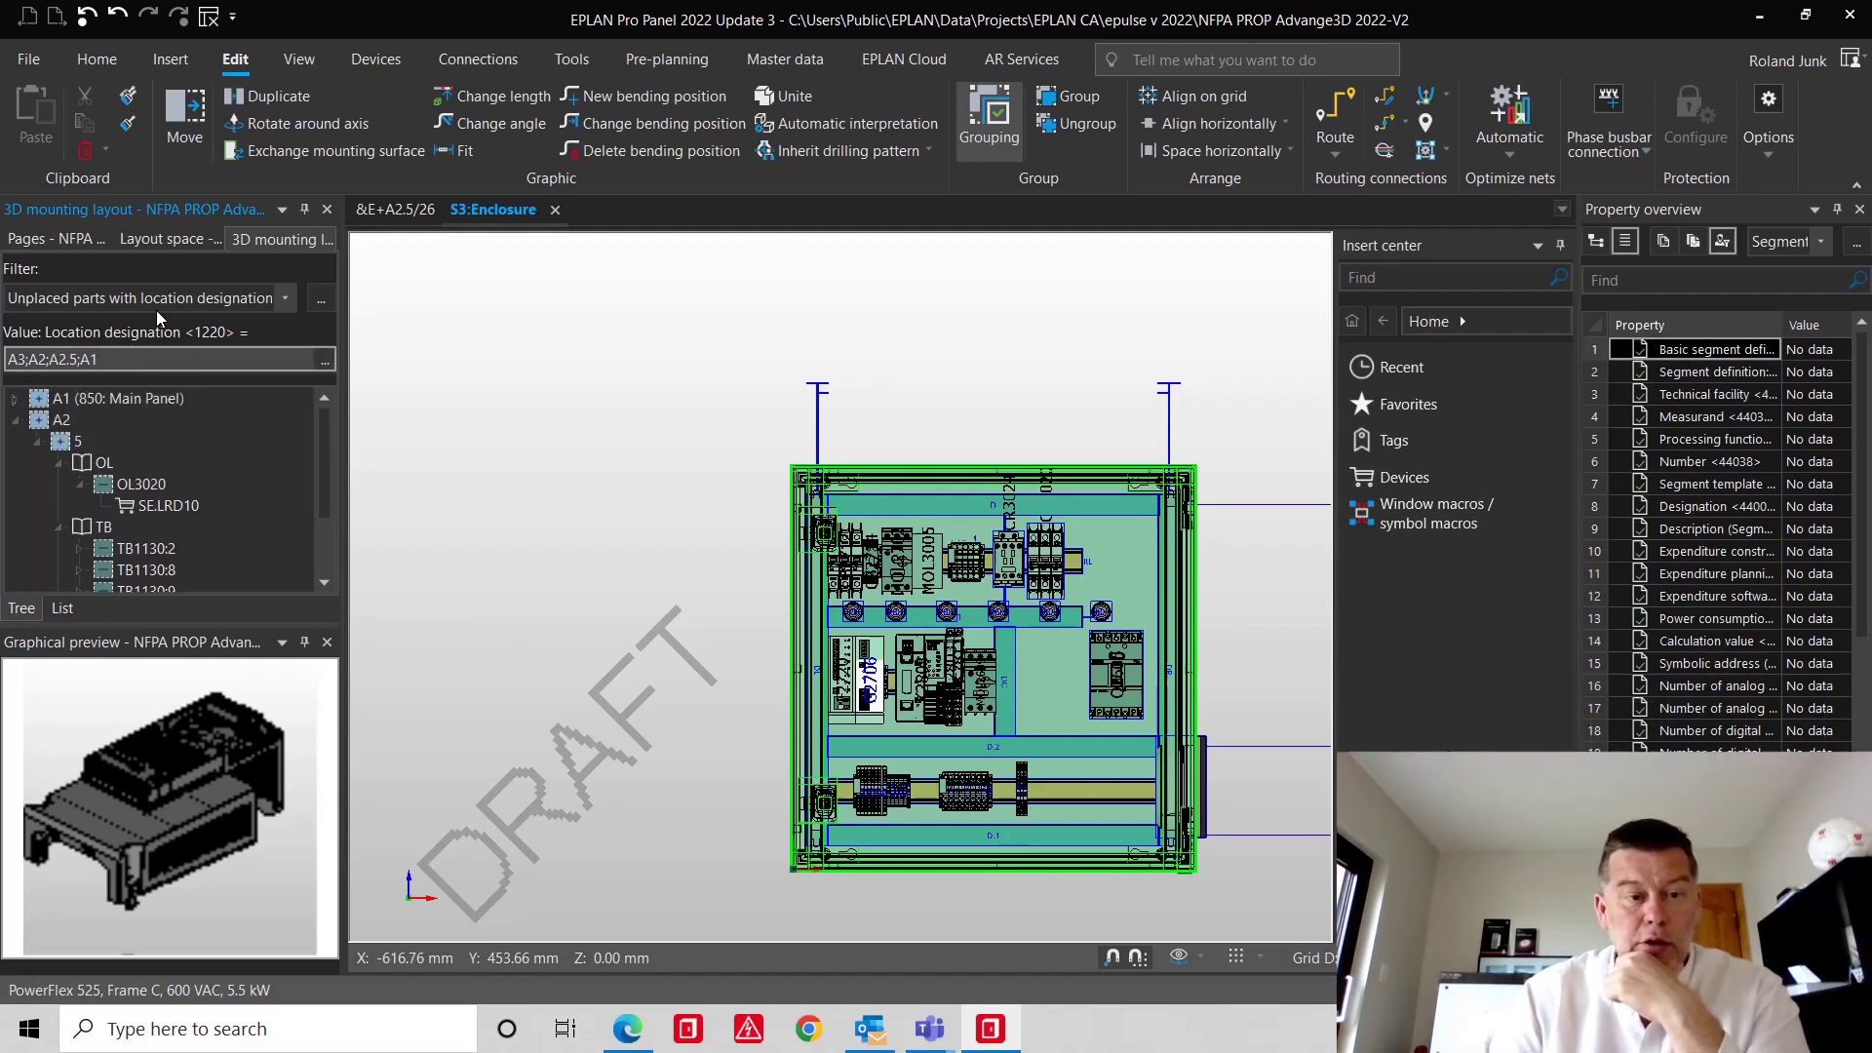
left_click(166, 239)
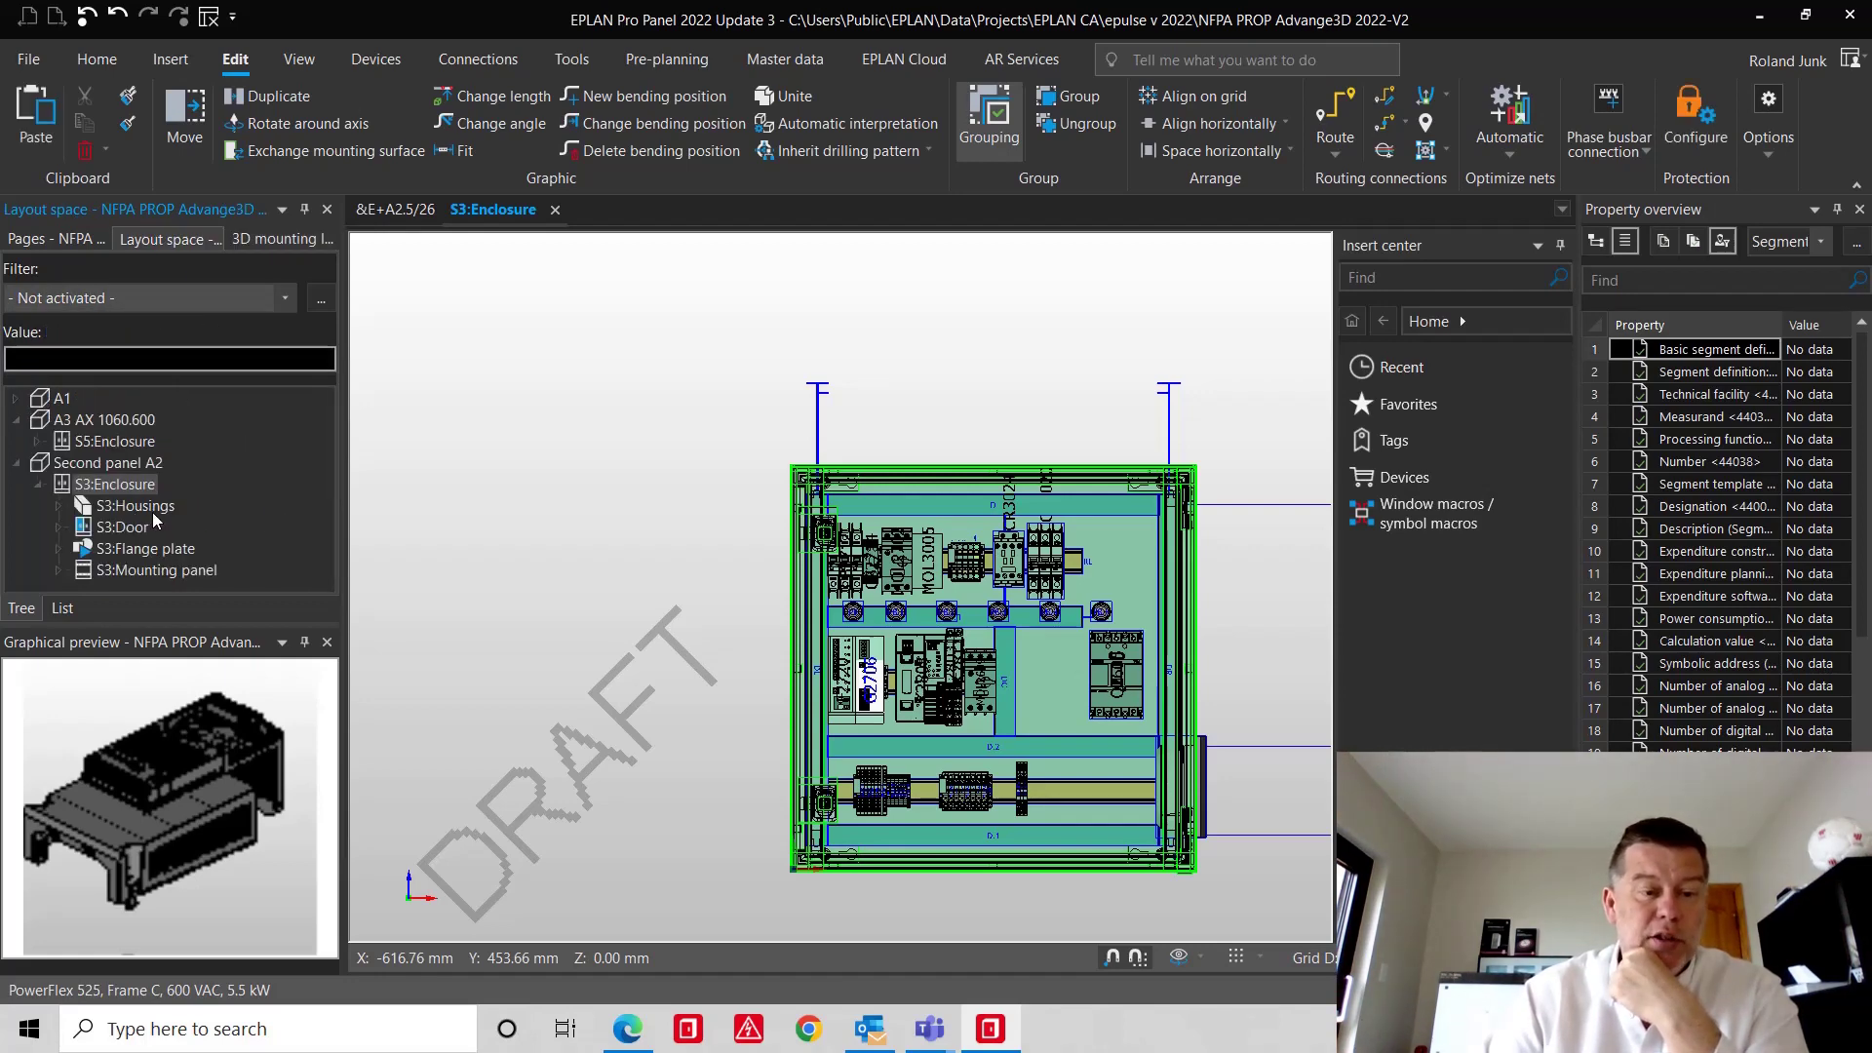
- Open the S3:Mounting panel of A2 in the Front 3D viewpoint
double_click(172, 575)
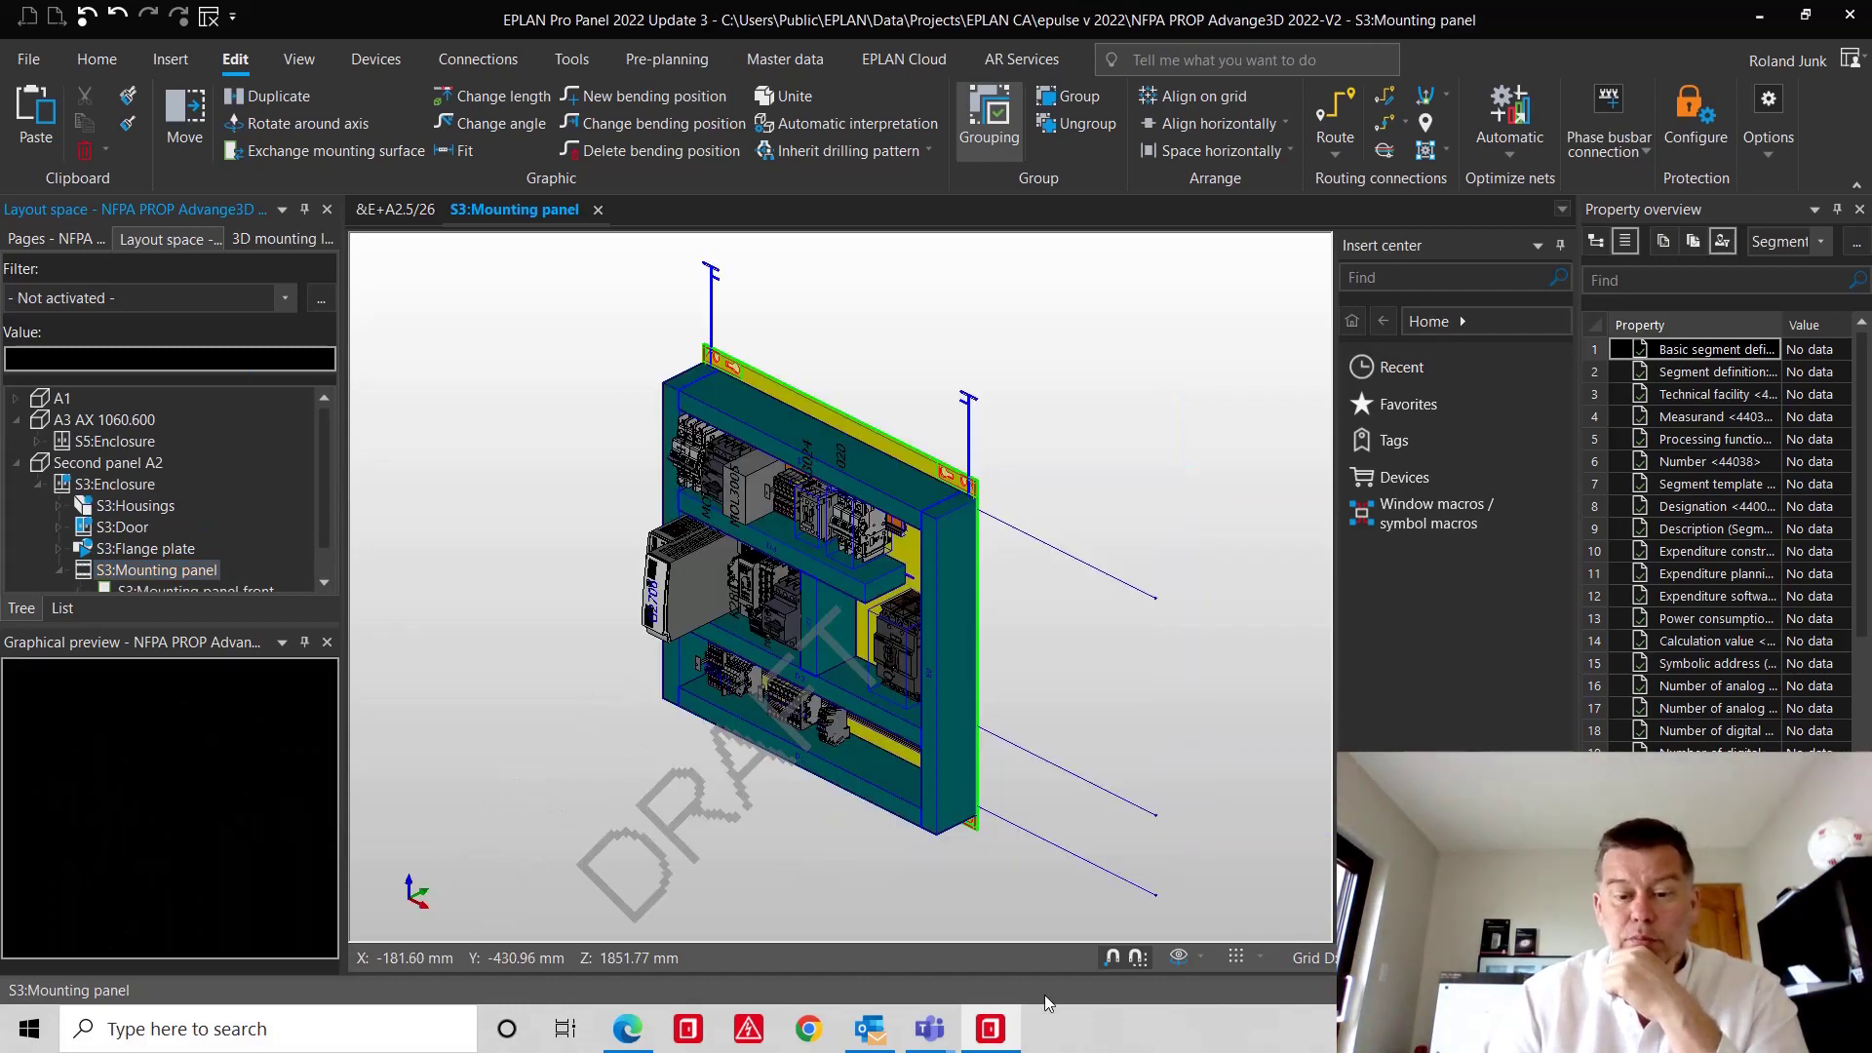
left_click(1200, 956)
left_click(1264, 787)
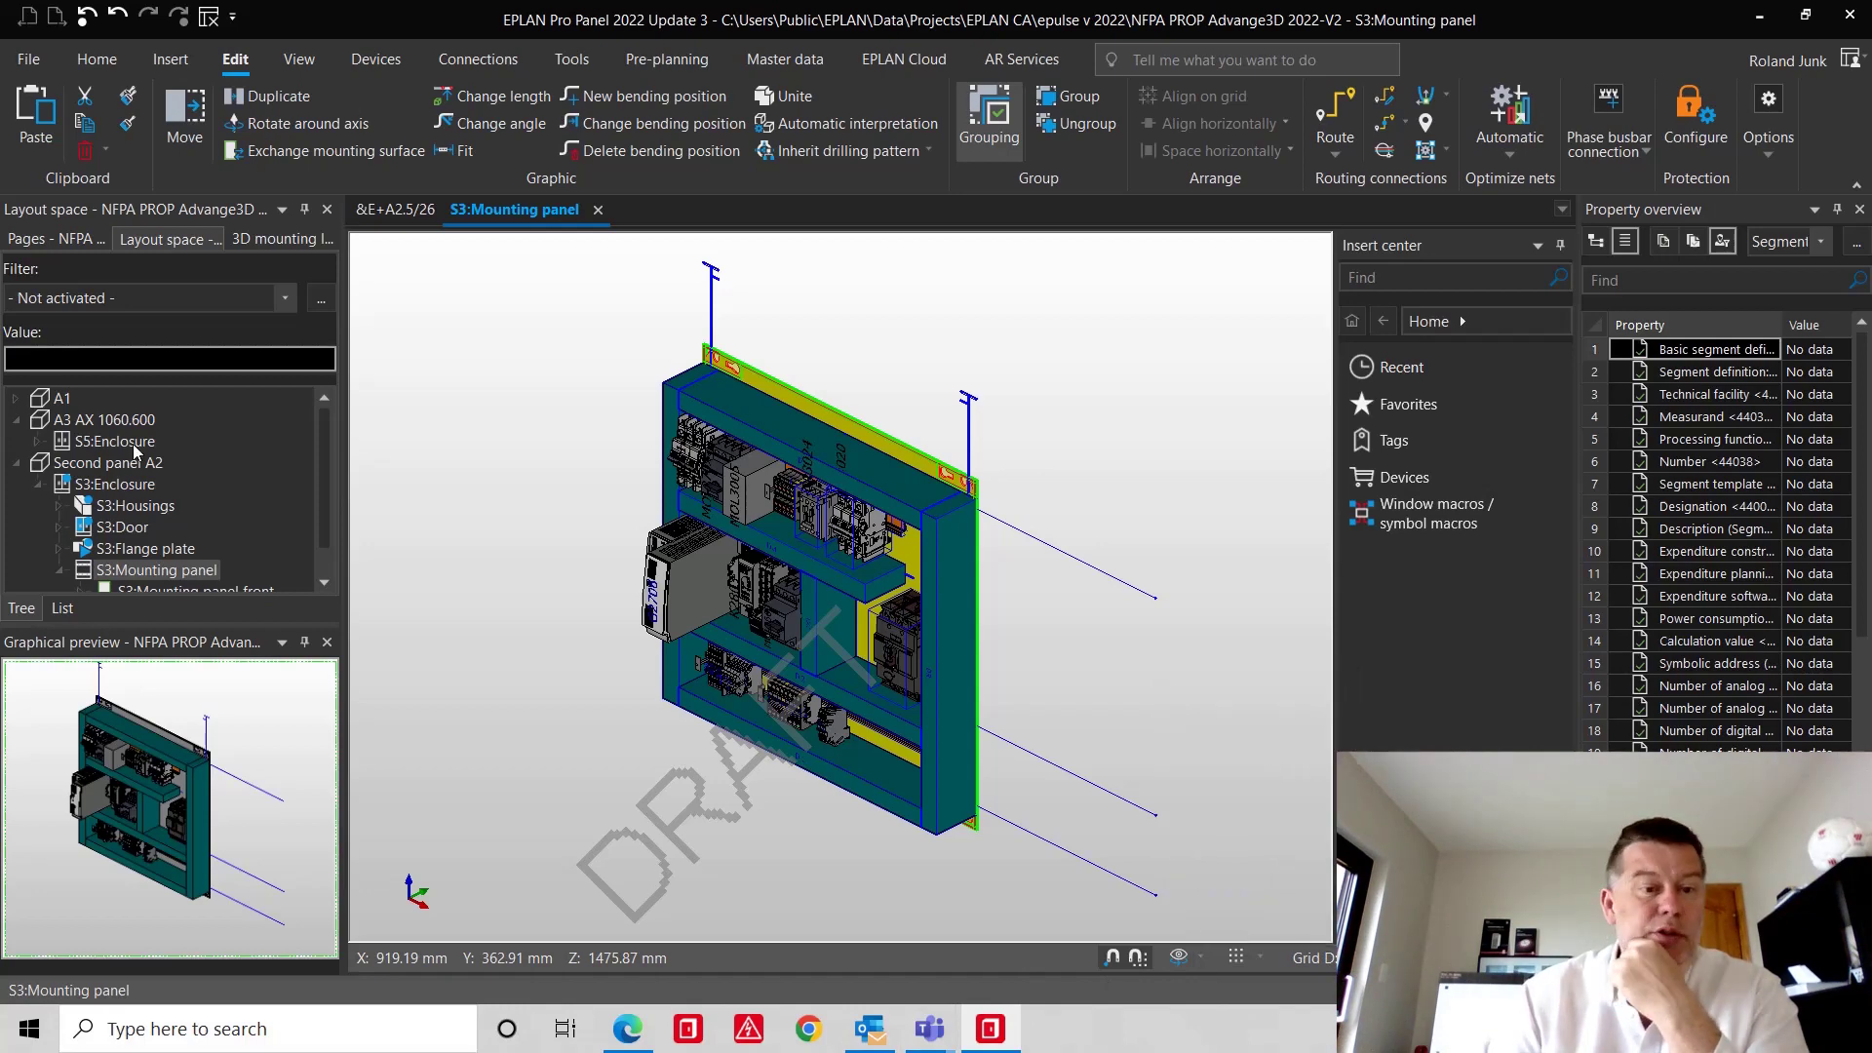
- Drag drive part A-B.25B-E9P9N104 onto the mounting panel's right side
left_click(274, 242)
left_click(133, 608)
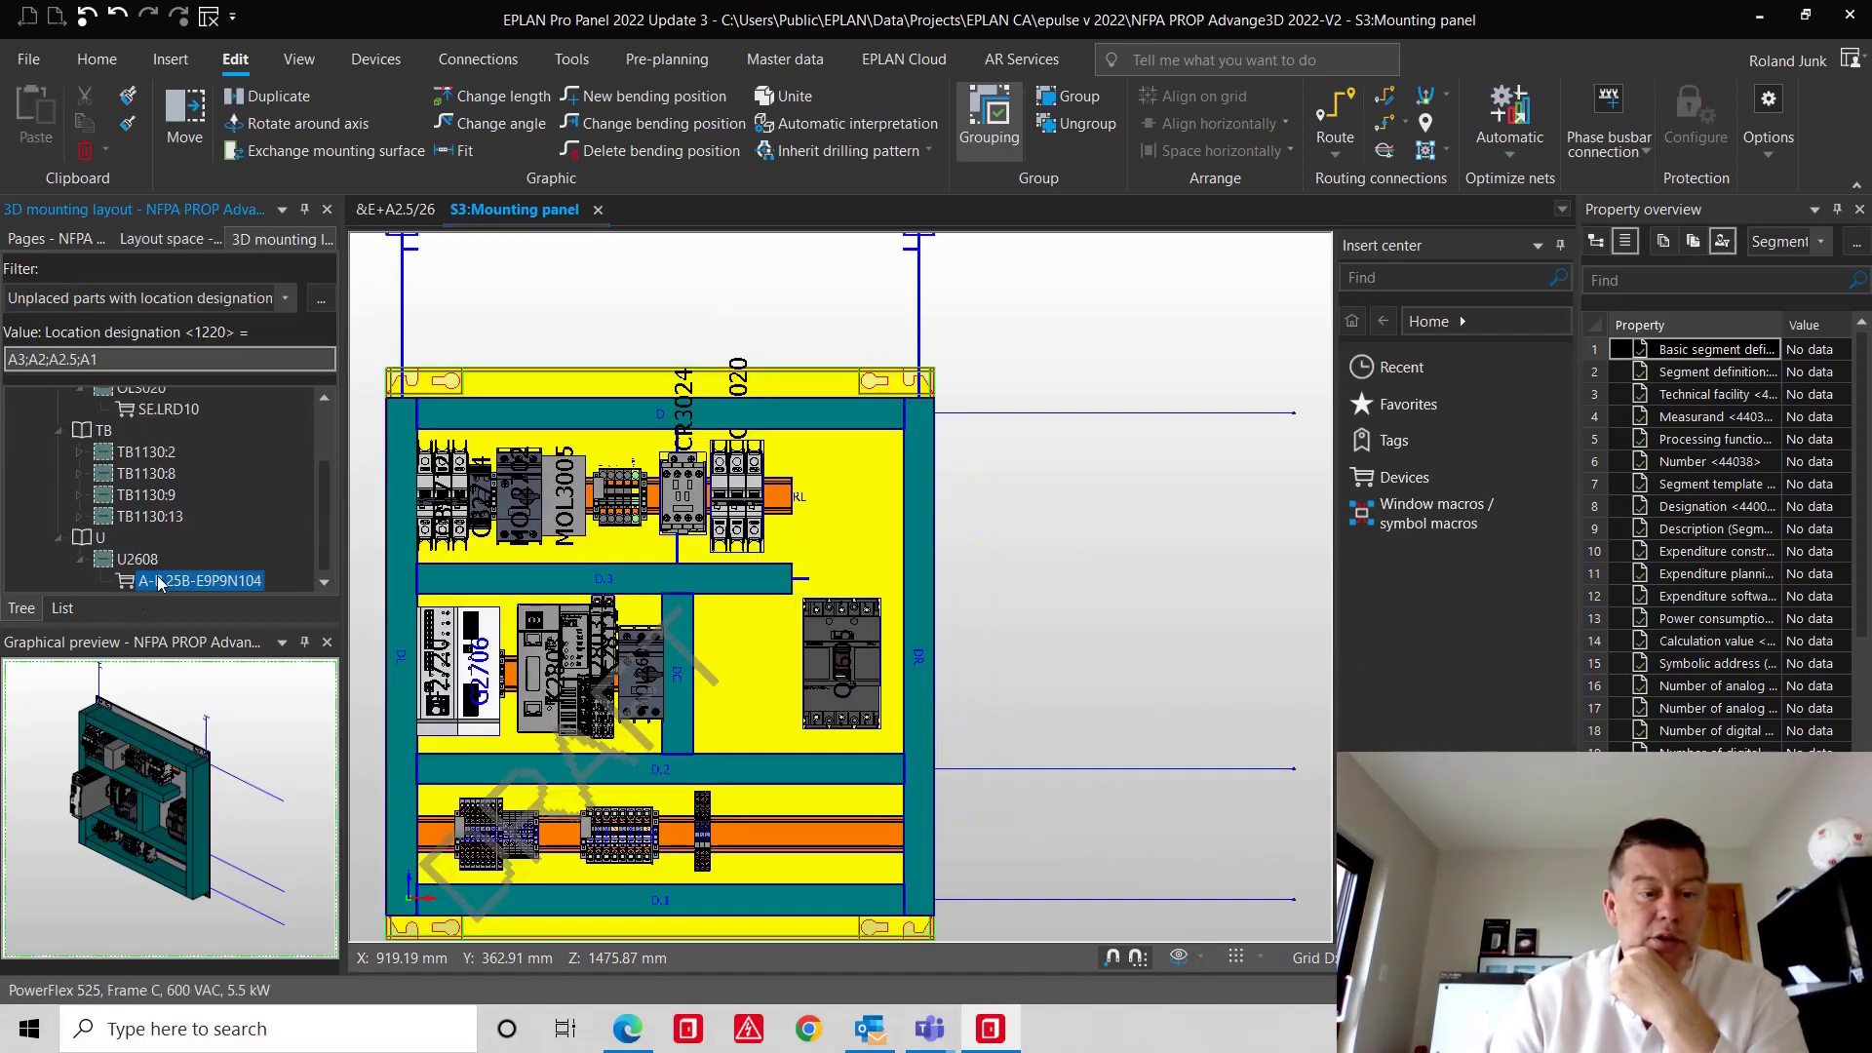
left_click_drag(147, 582, 742, 673)
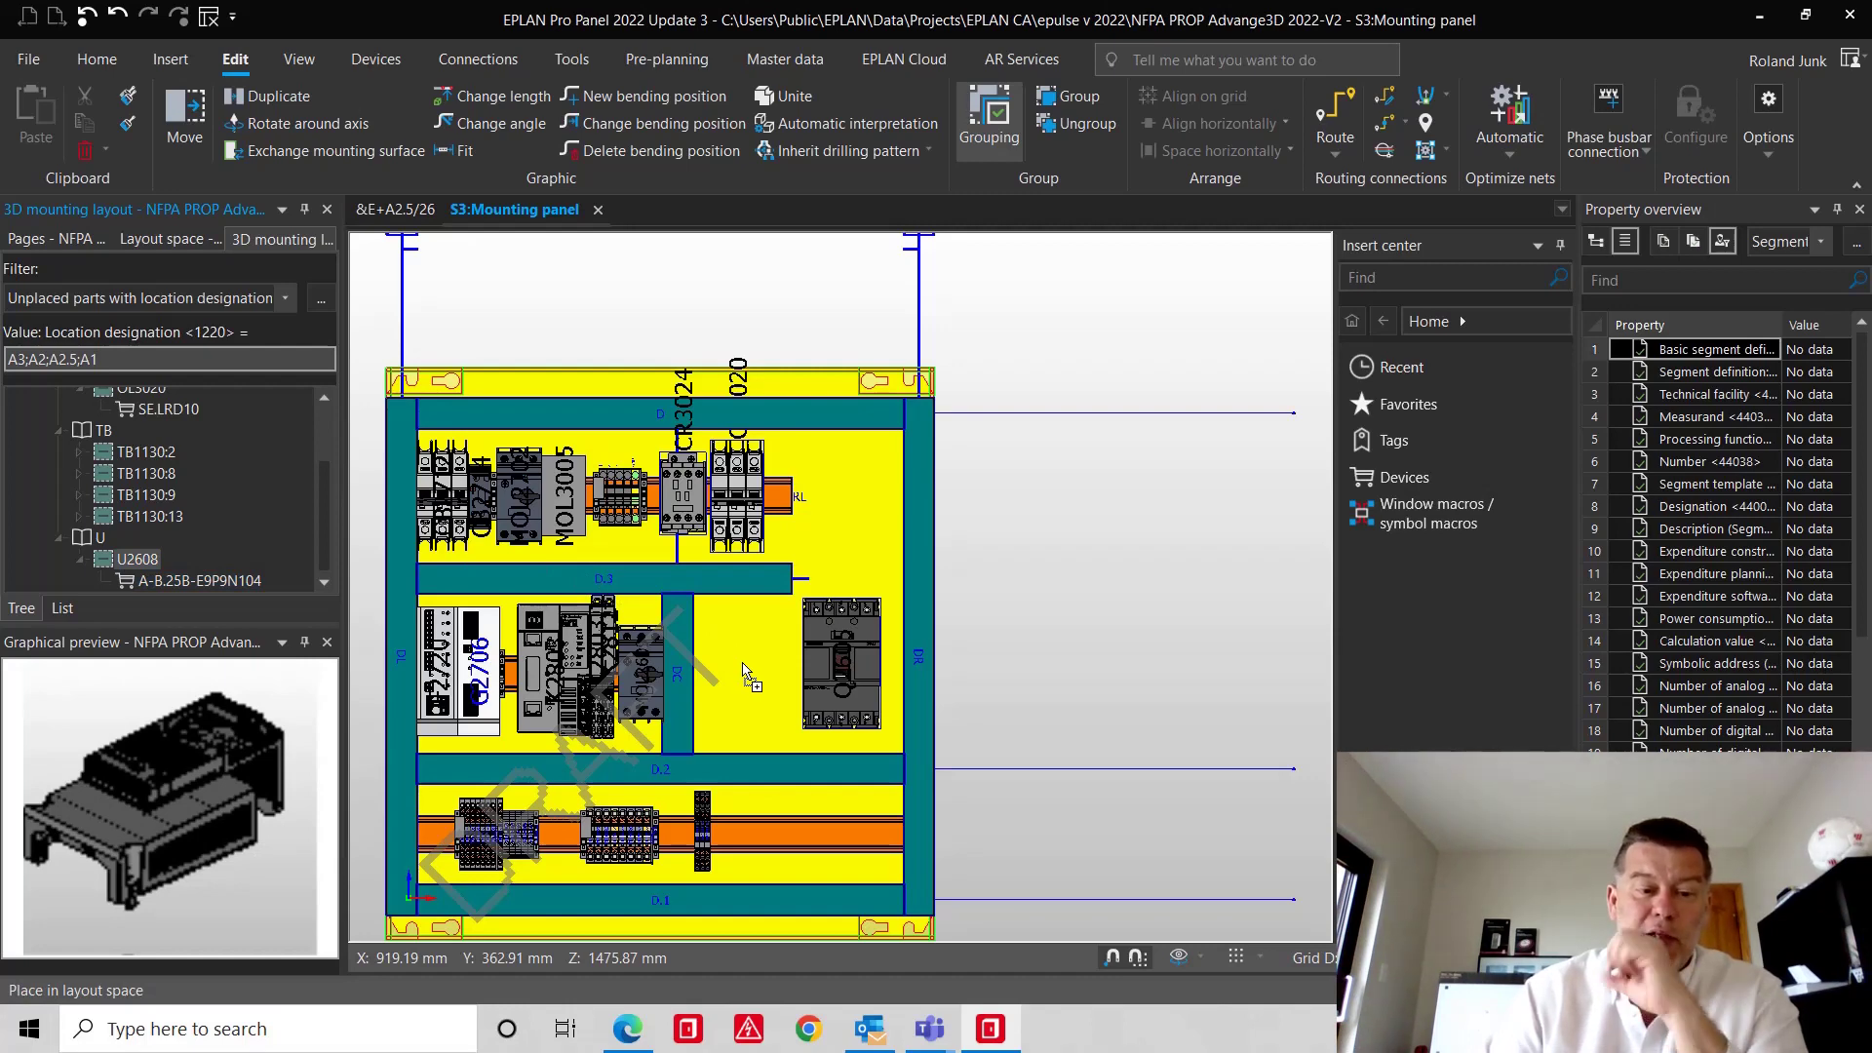
left_click_drag(743, 673, 743, 673)
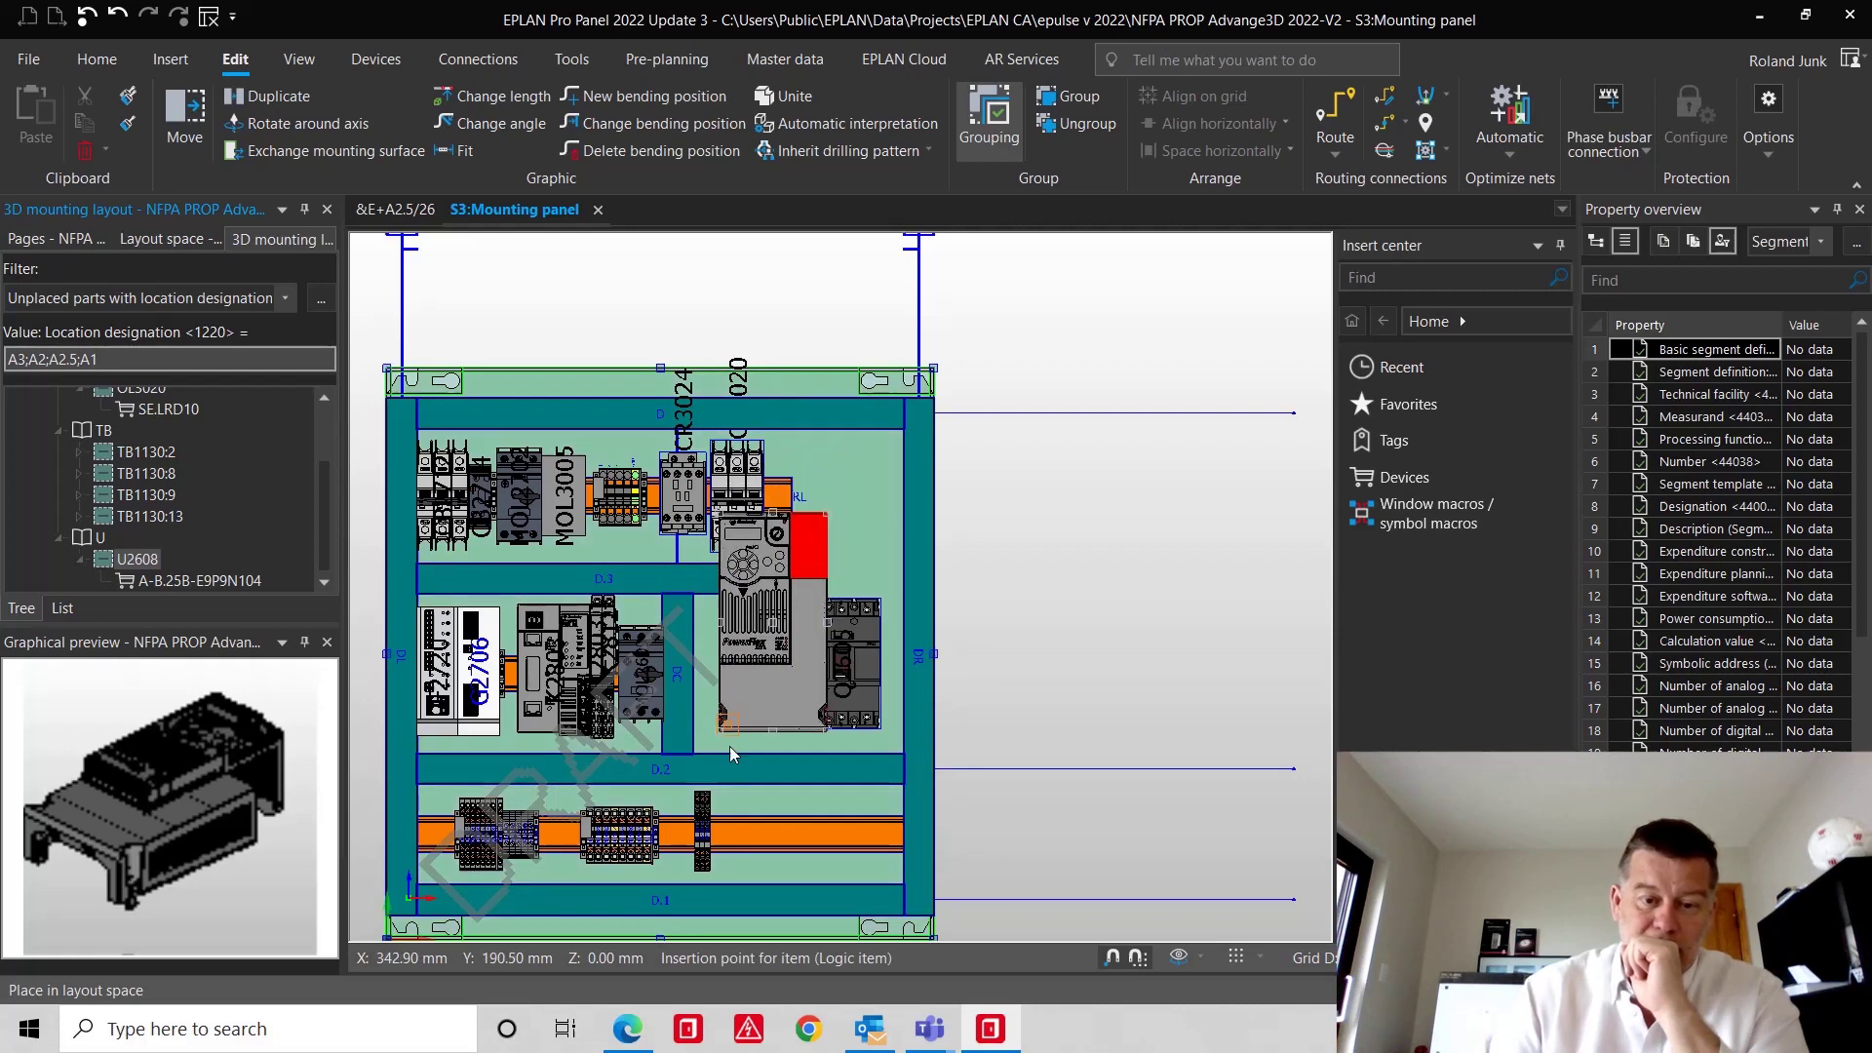
left_click(731, 751)
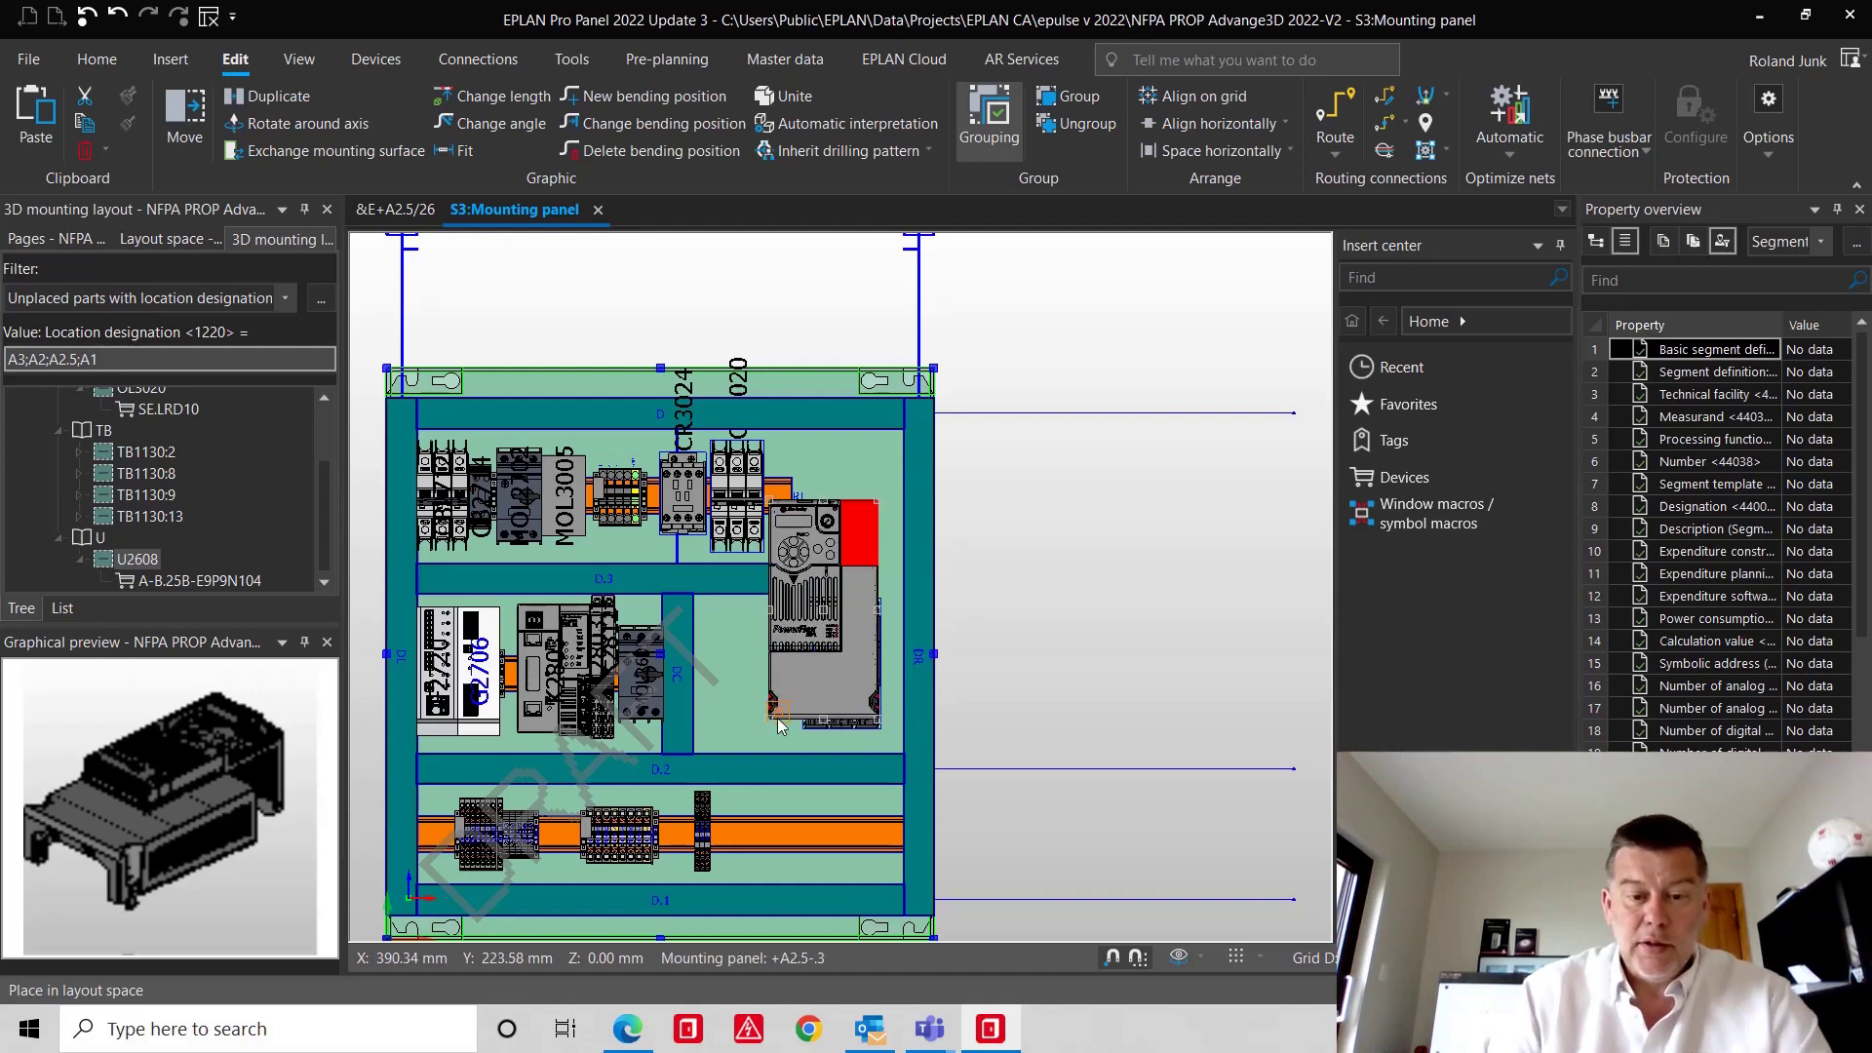
- Cancel the drive placement and move the circuit breaker further left on the middle rail
key("Escape")
left_click(836, 729)
left_click(845, 611)
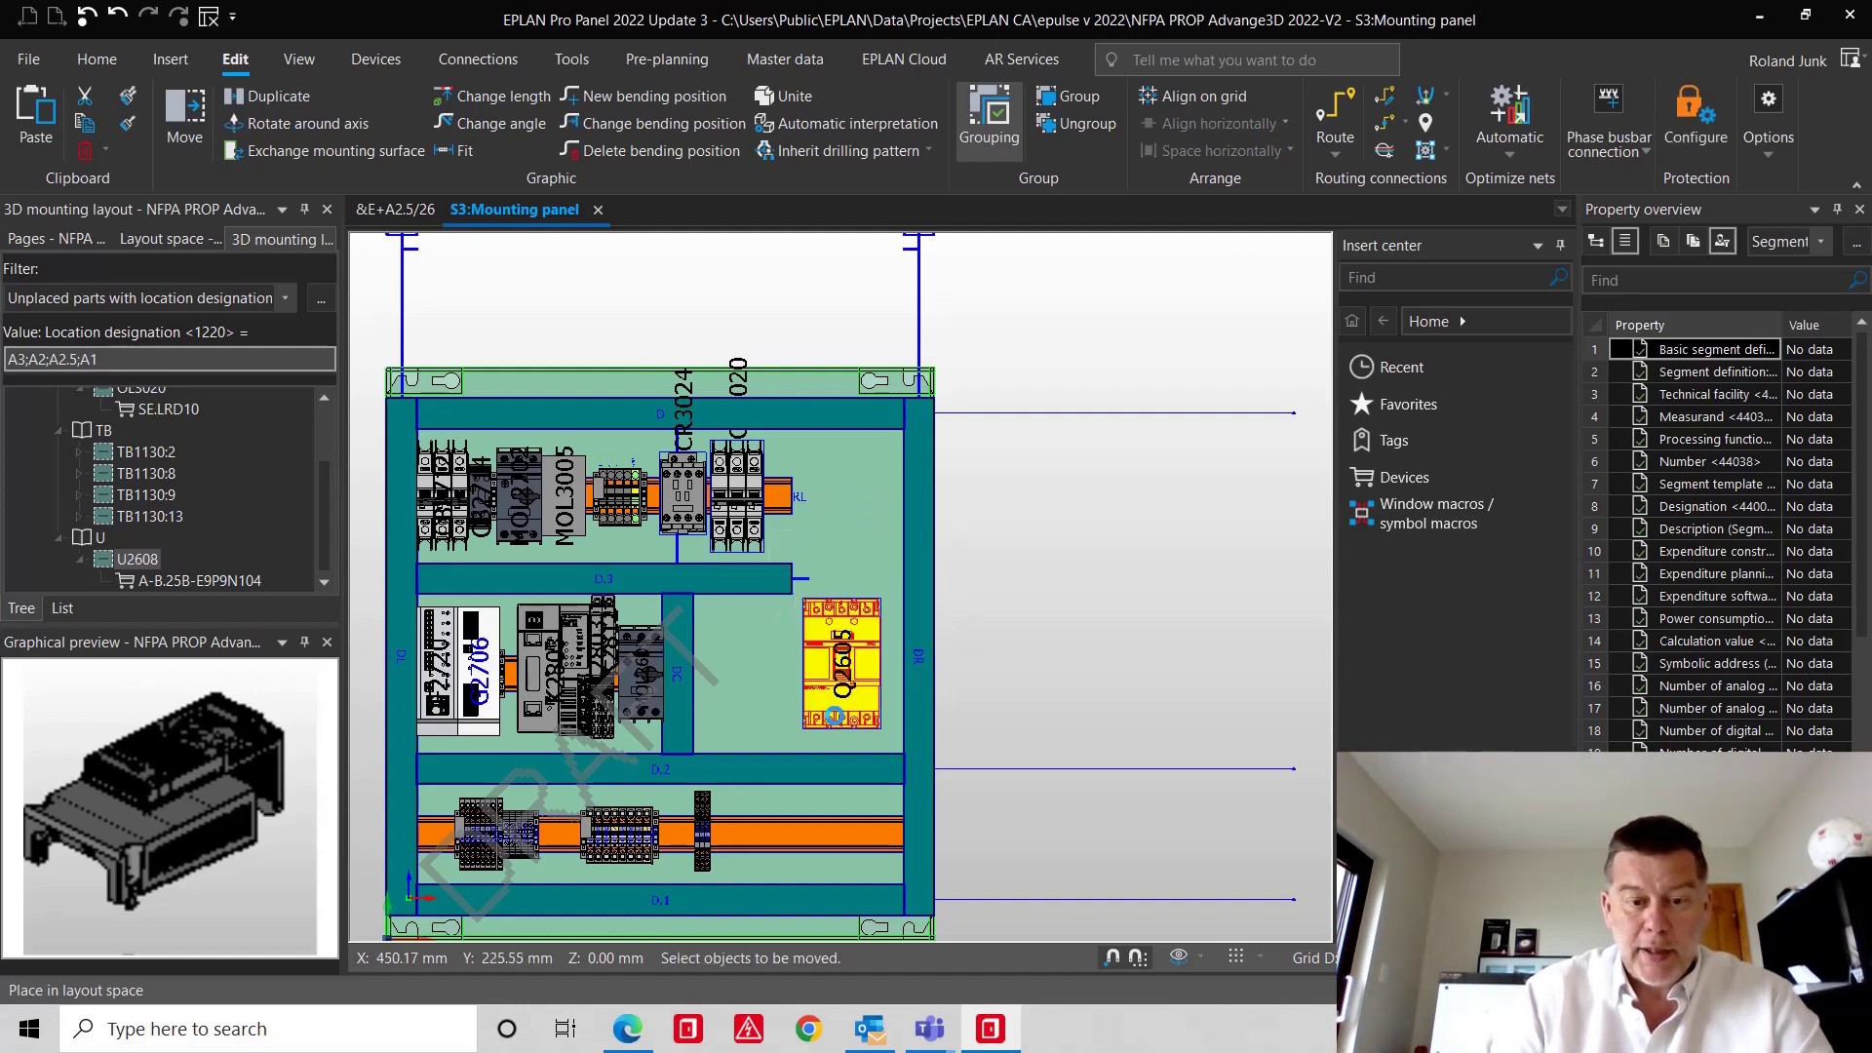
left_click(706, 729)
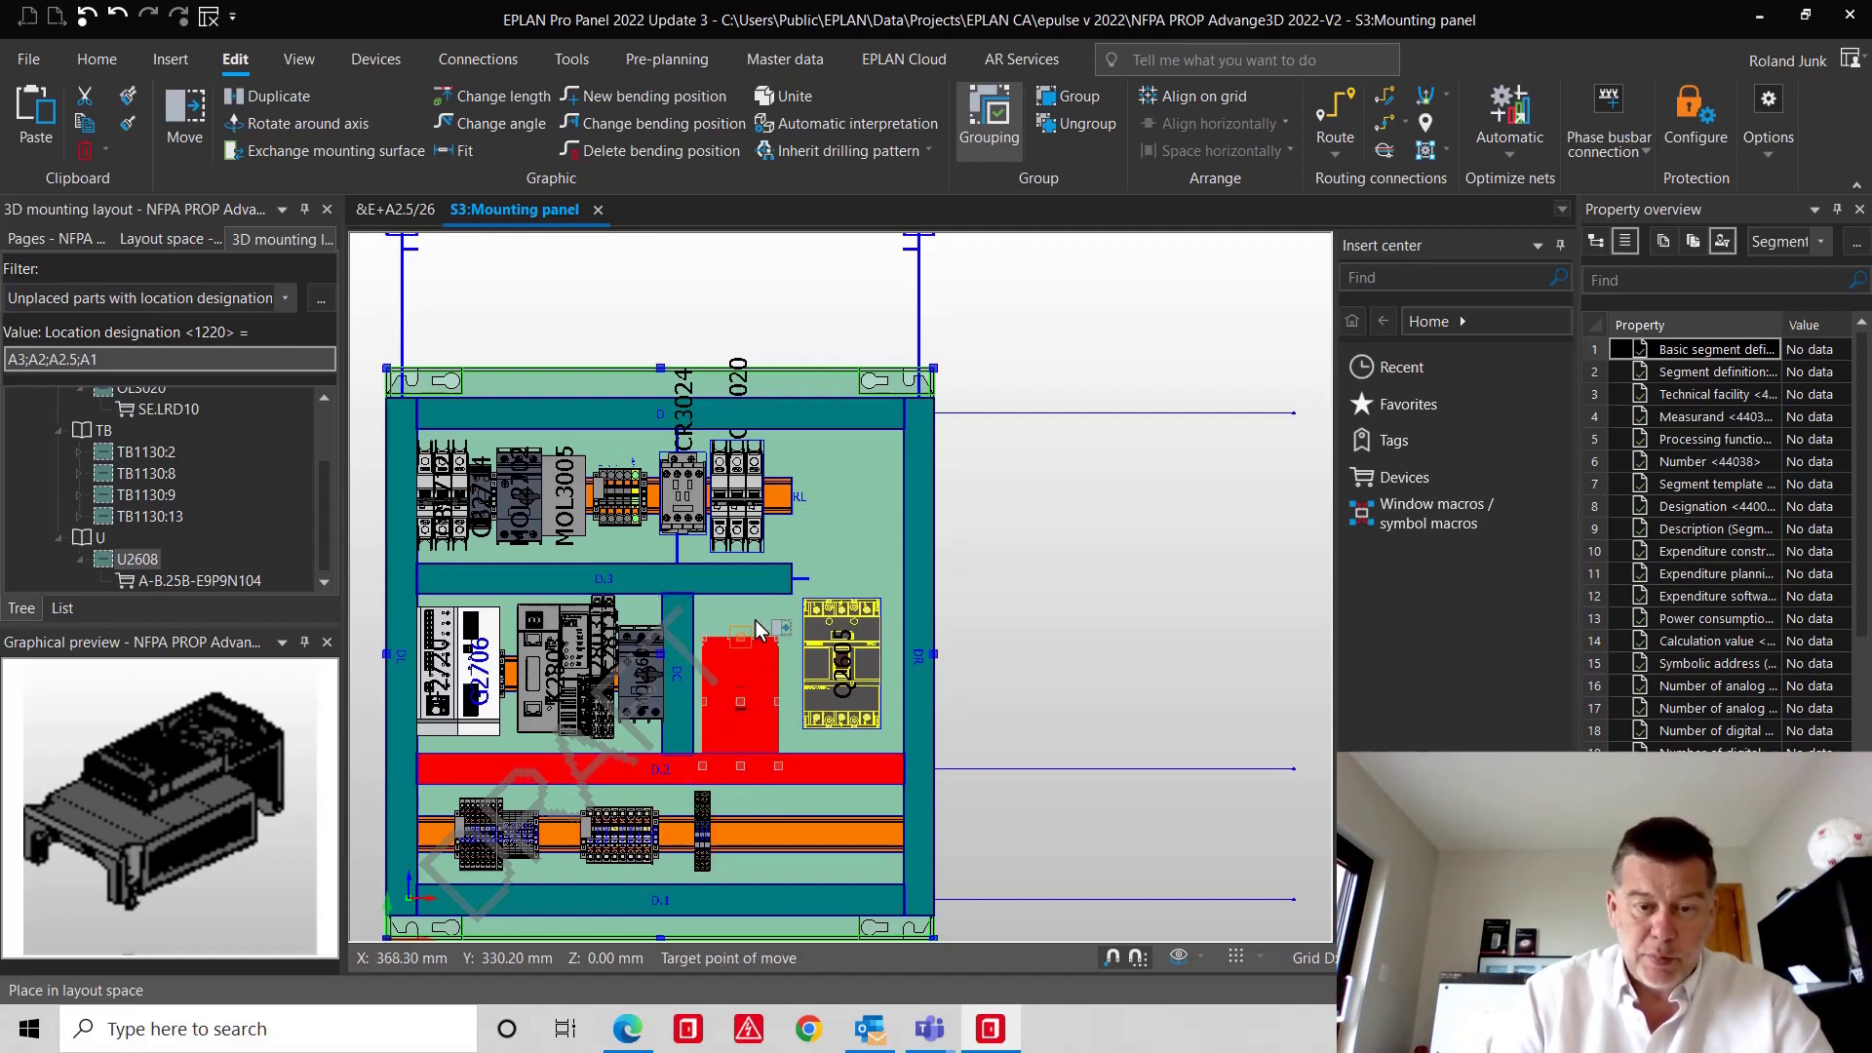
left_click(752, 607)
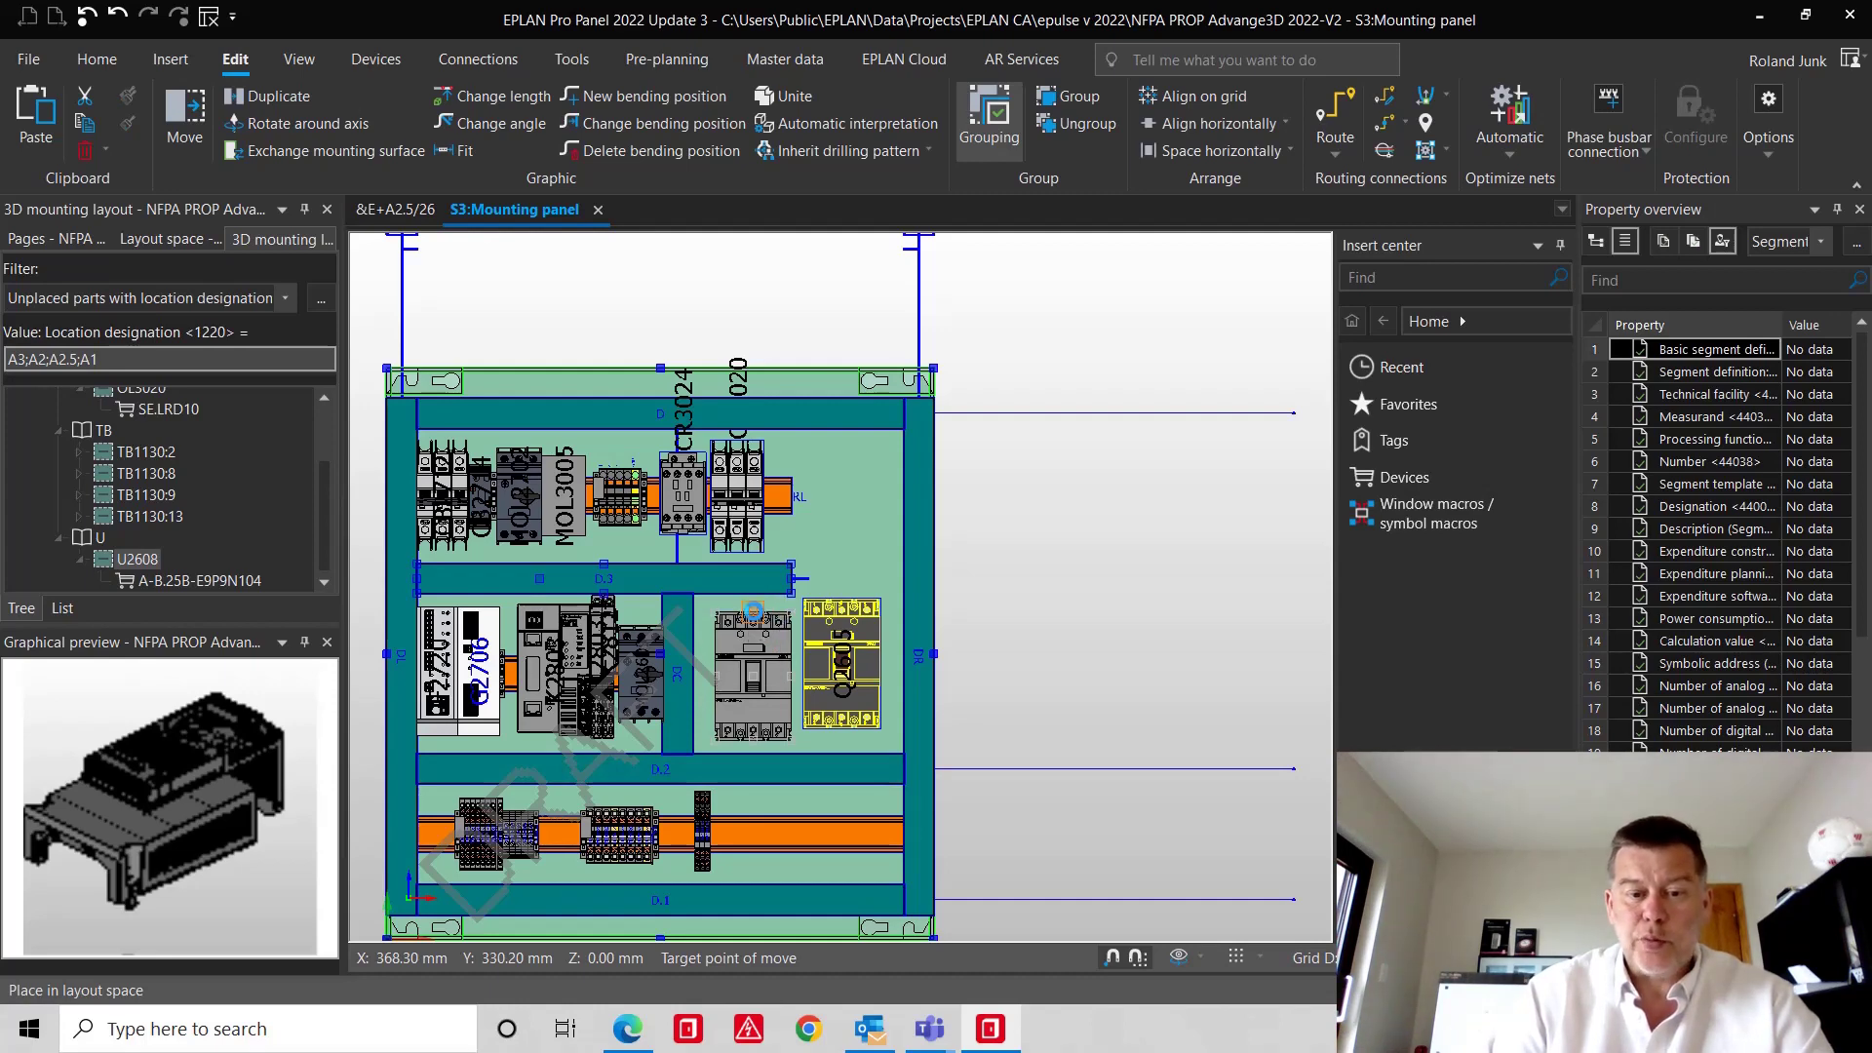
- Place PowerFlex drive U2608 on the panel to the right of the breaker
left_click(127, 566)
left_click_drag(127, 565, 826, 579)
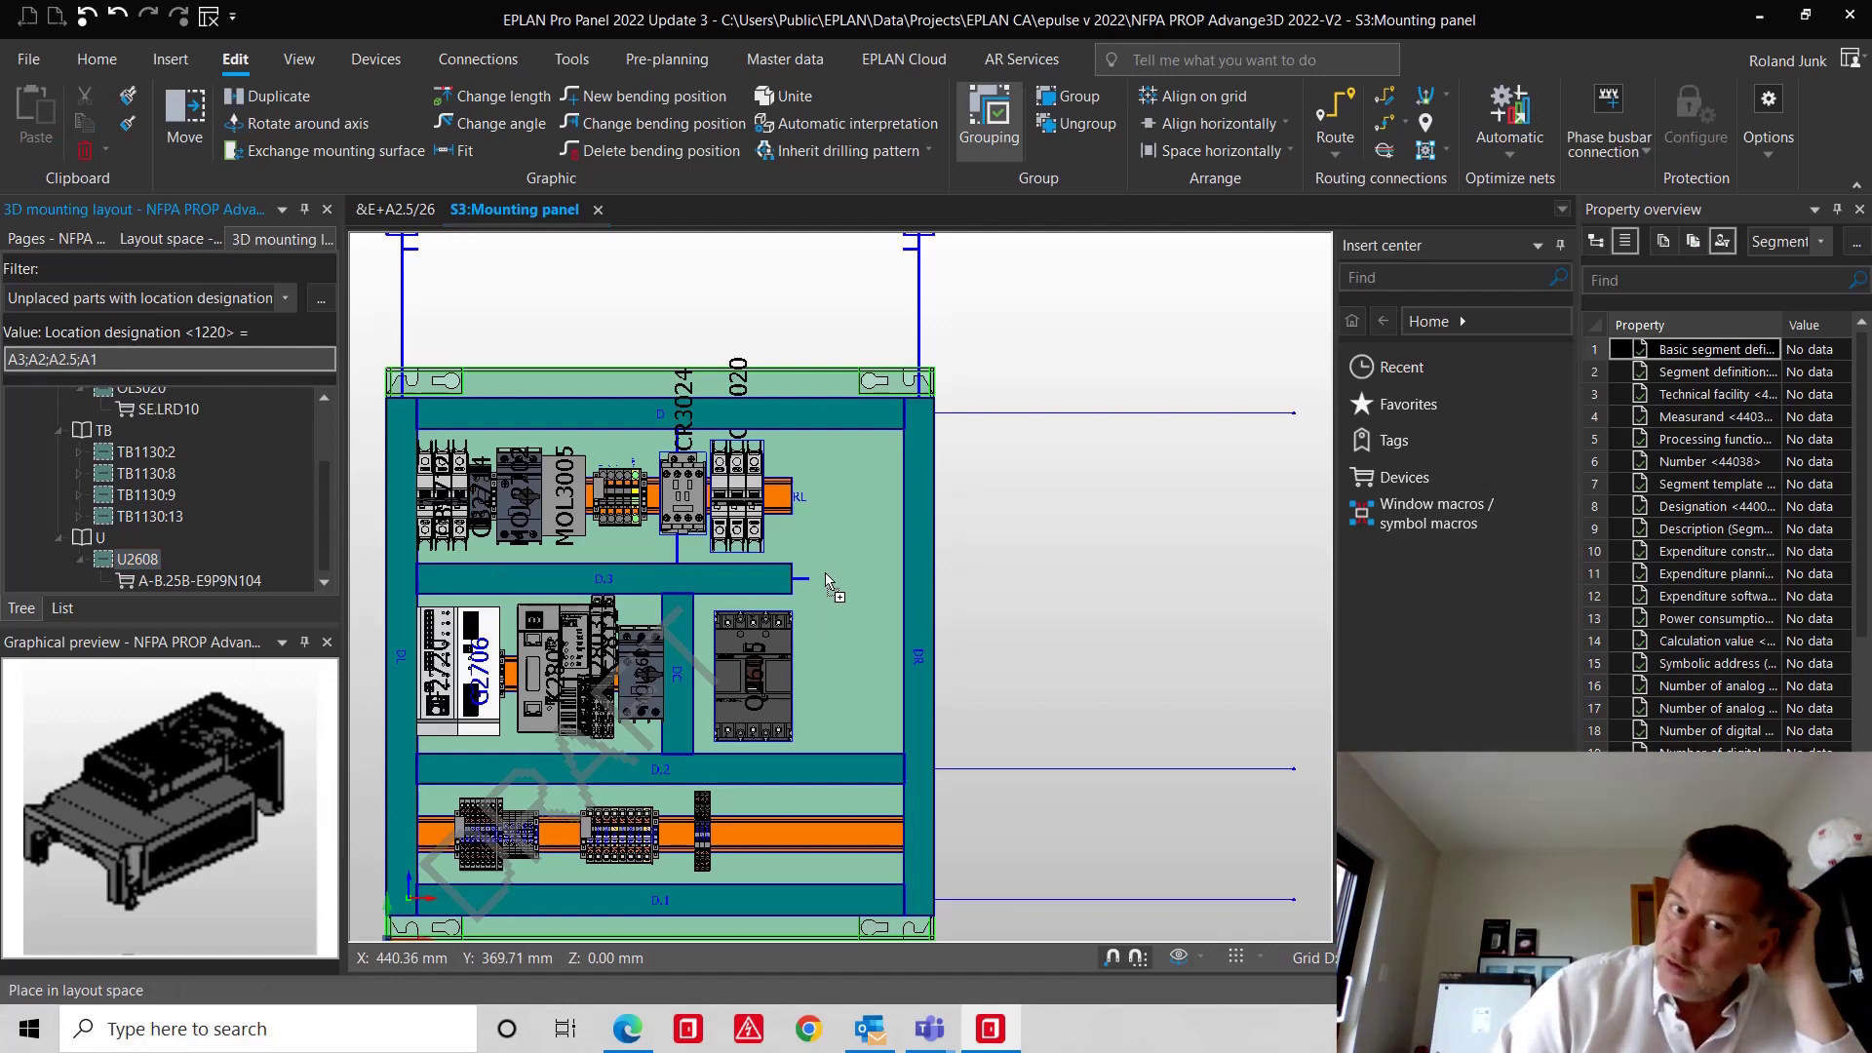
left_click(821, 574)
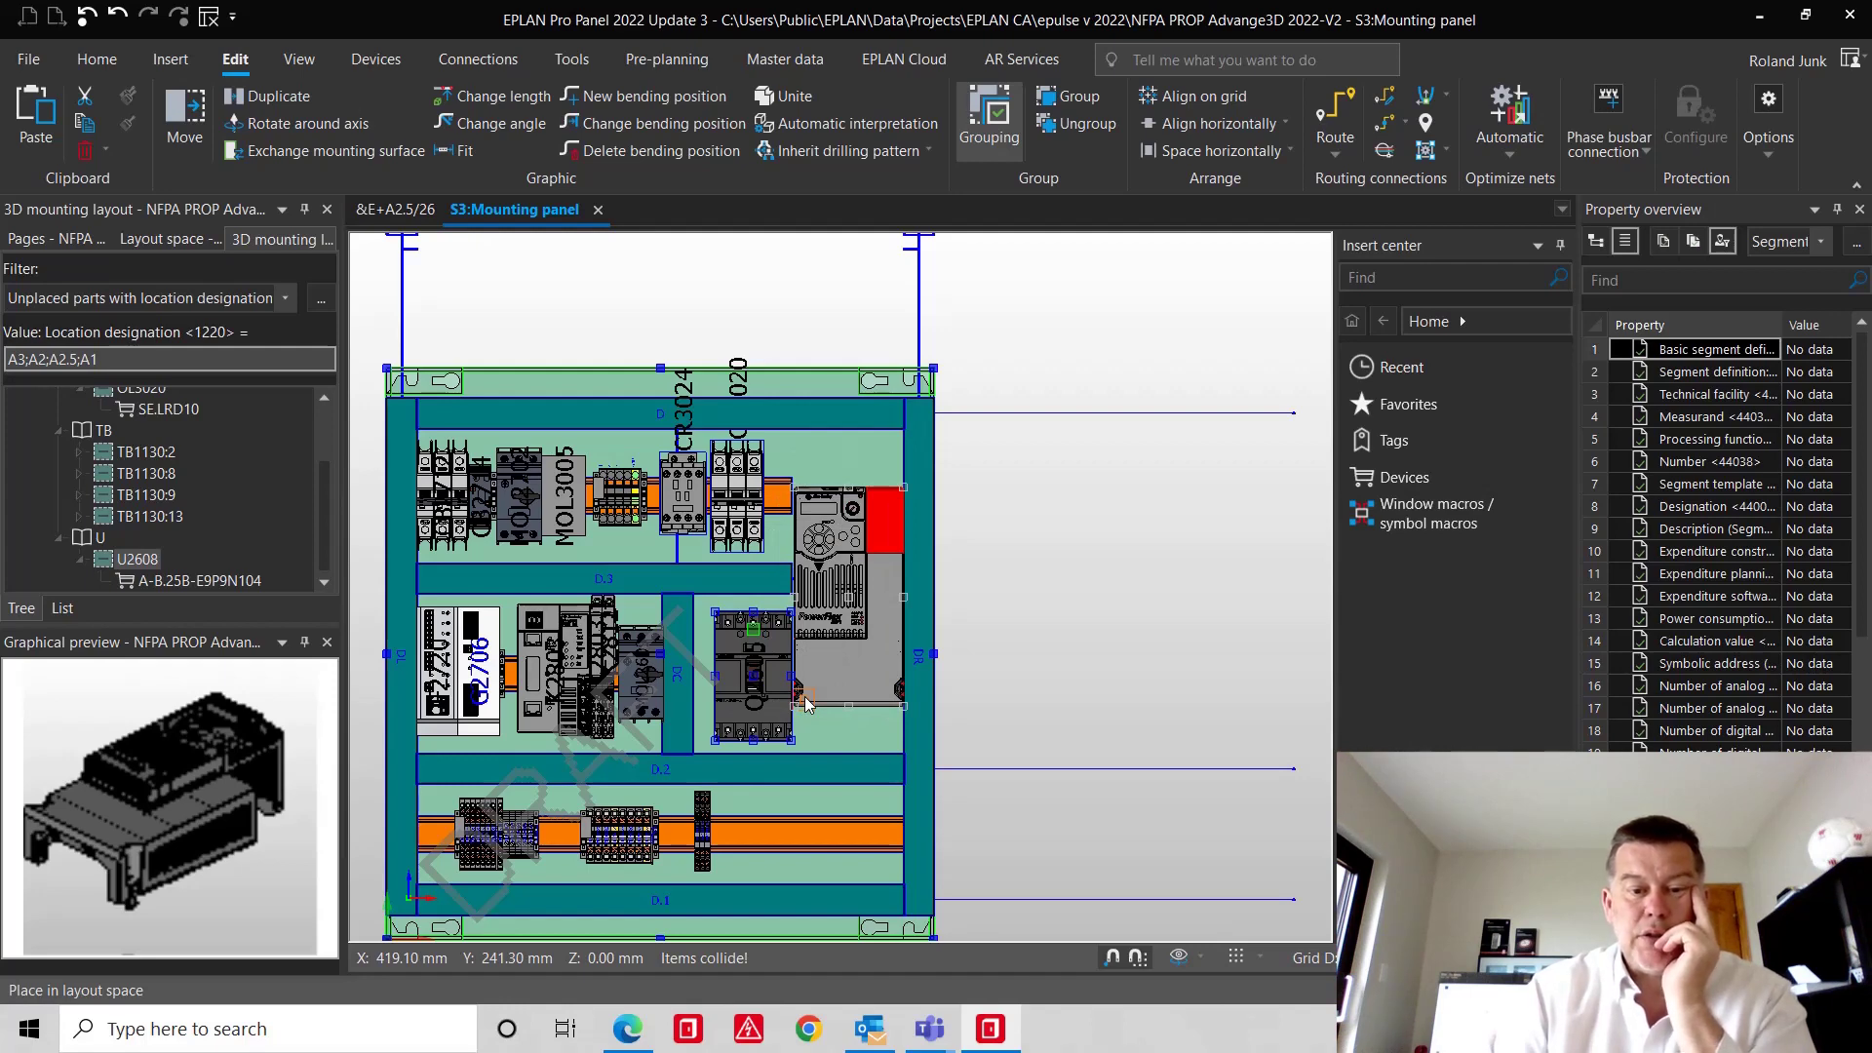
scroll(805, 701, "up", 5)
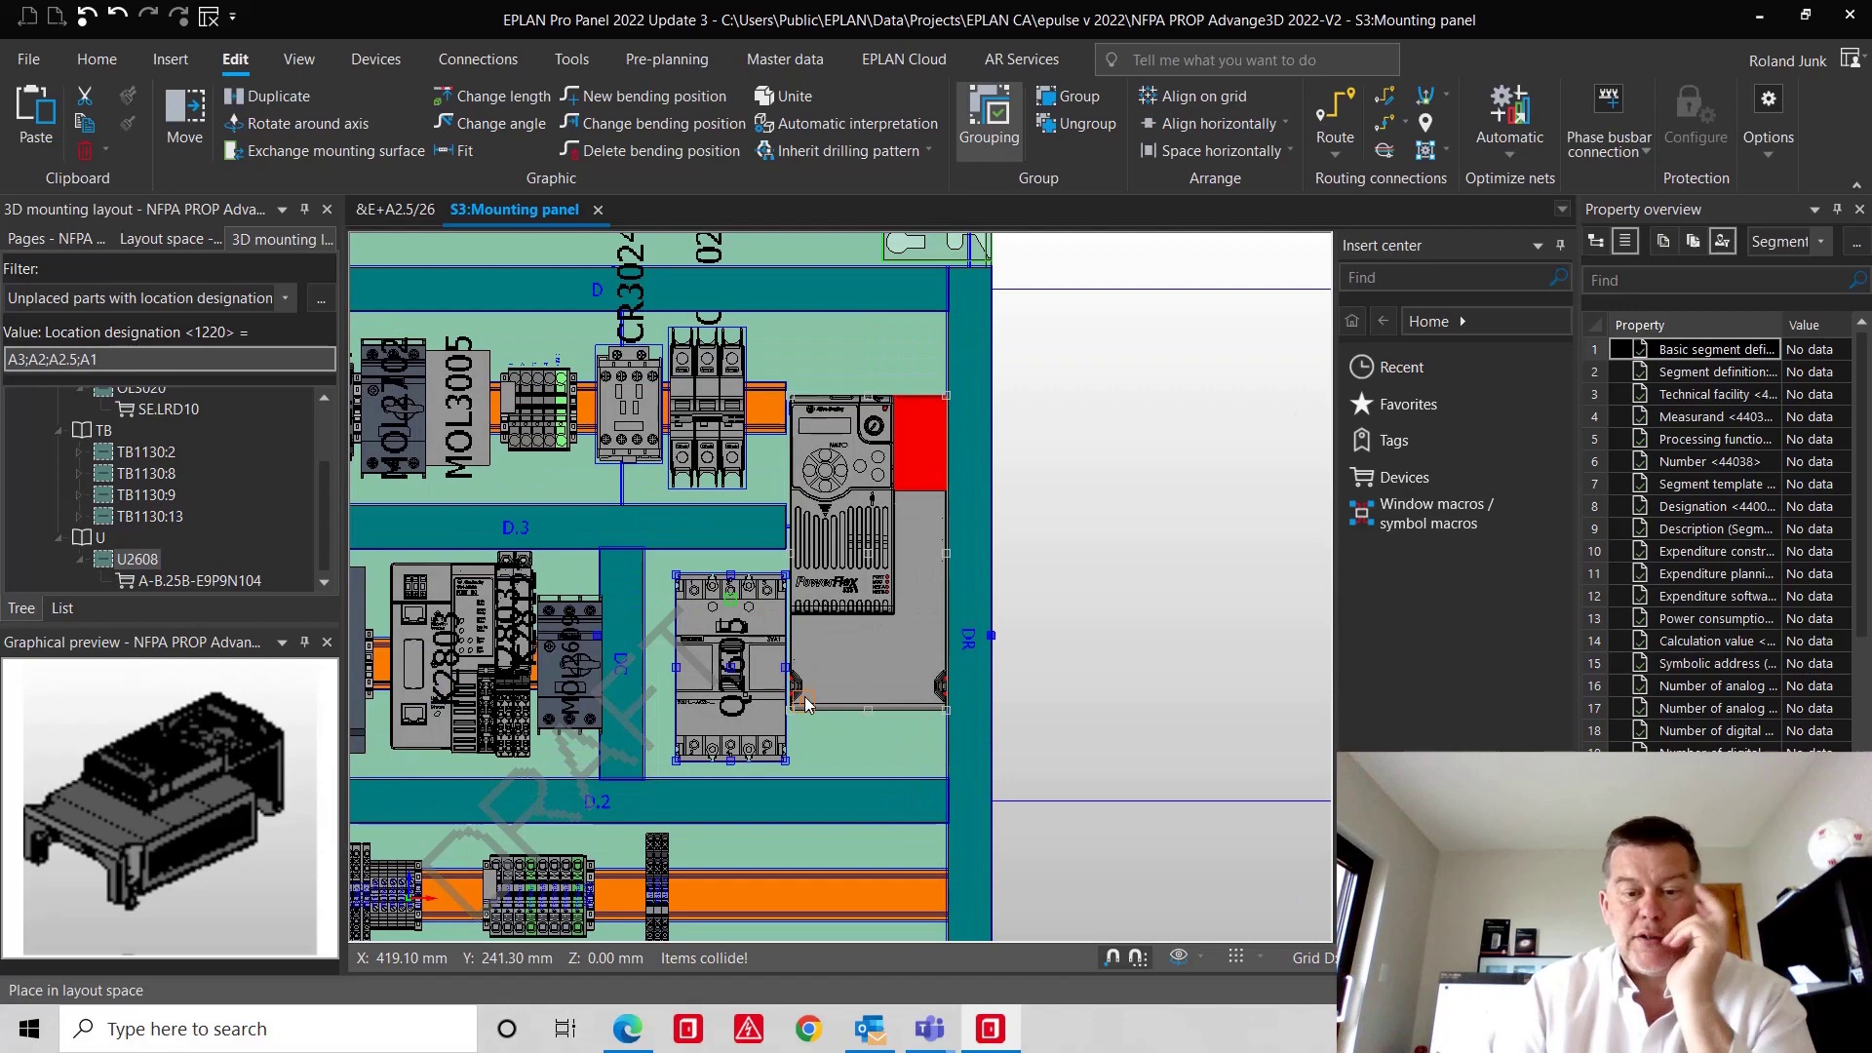
scroll(804, 694, "up", 1)
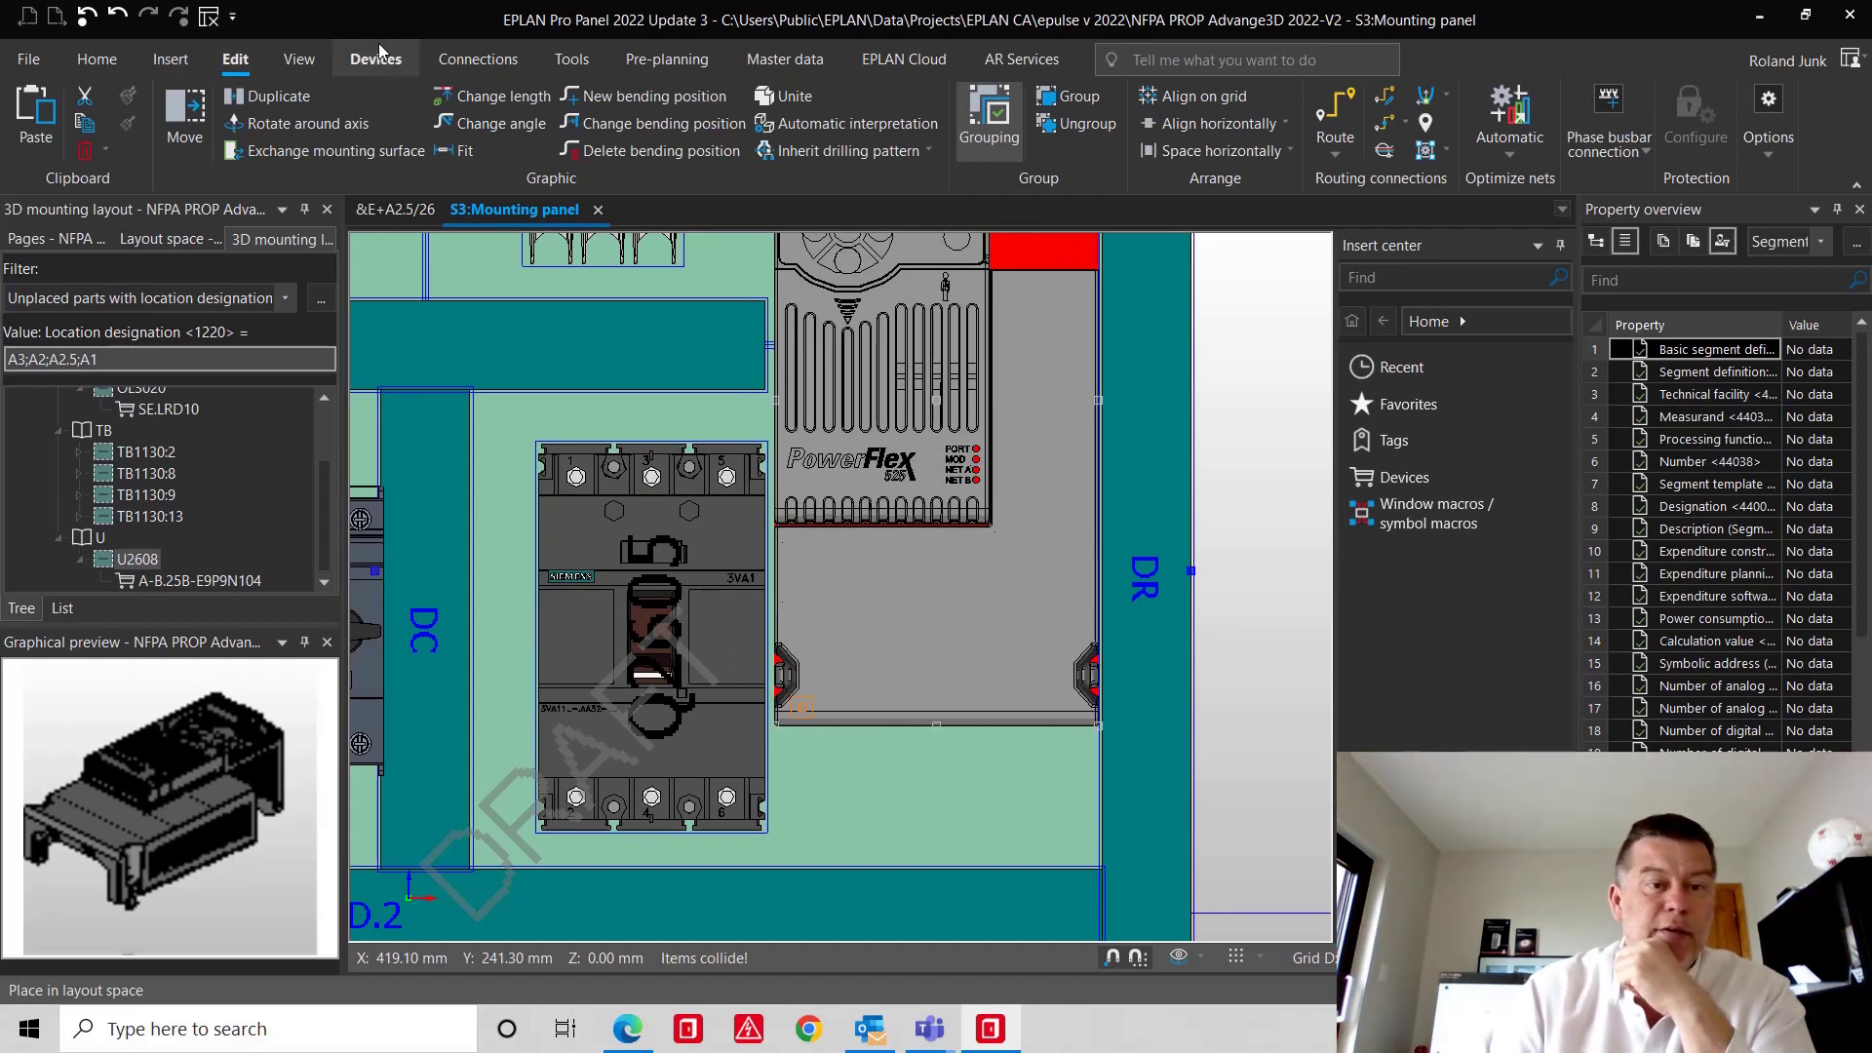
- Enable mounting clearances, run a collision check, and set drive U2608 at the upper-right snap point
left_click(304, 61)
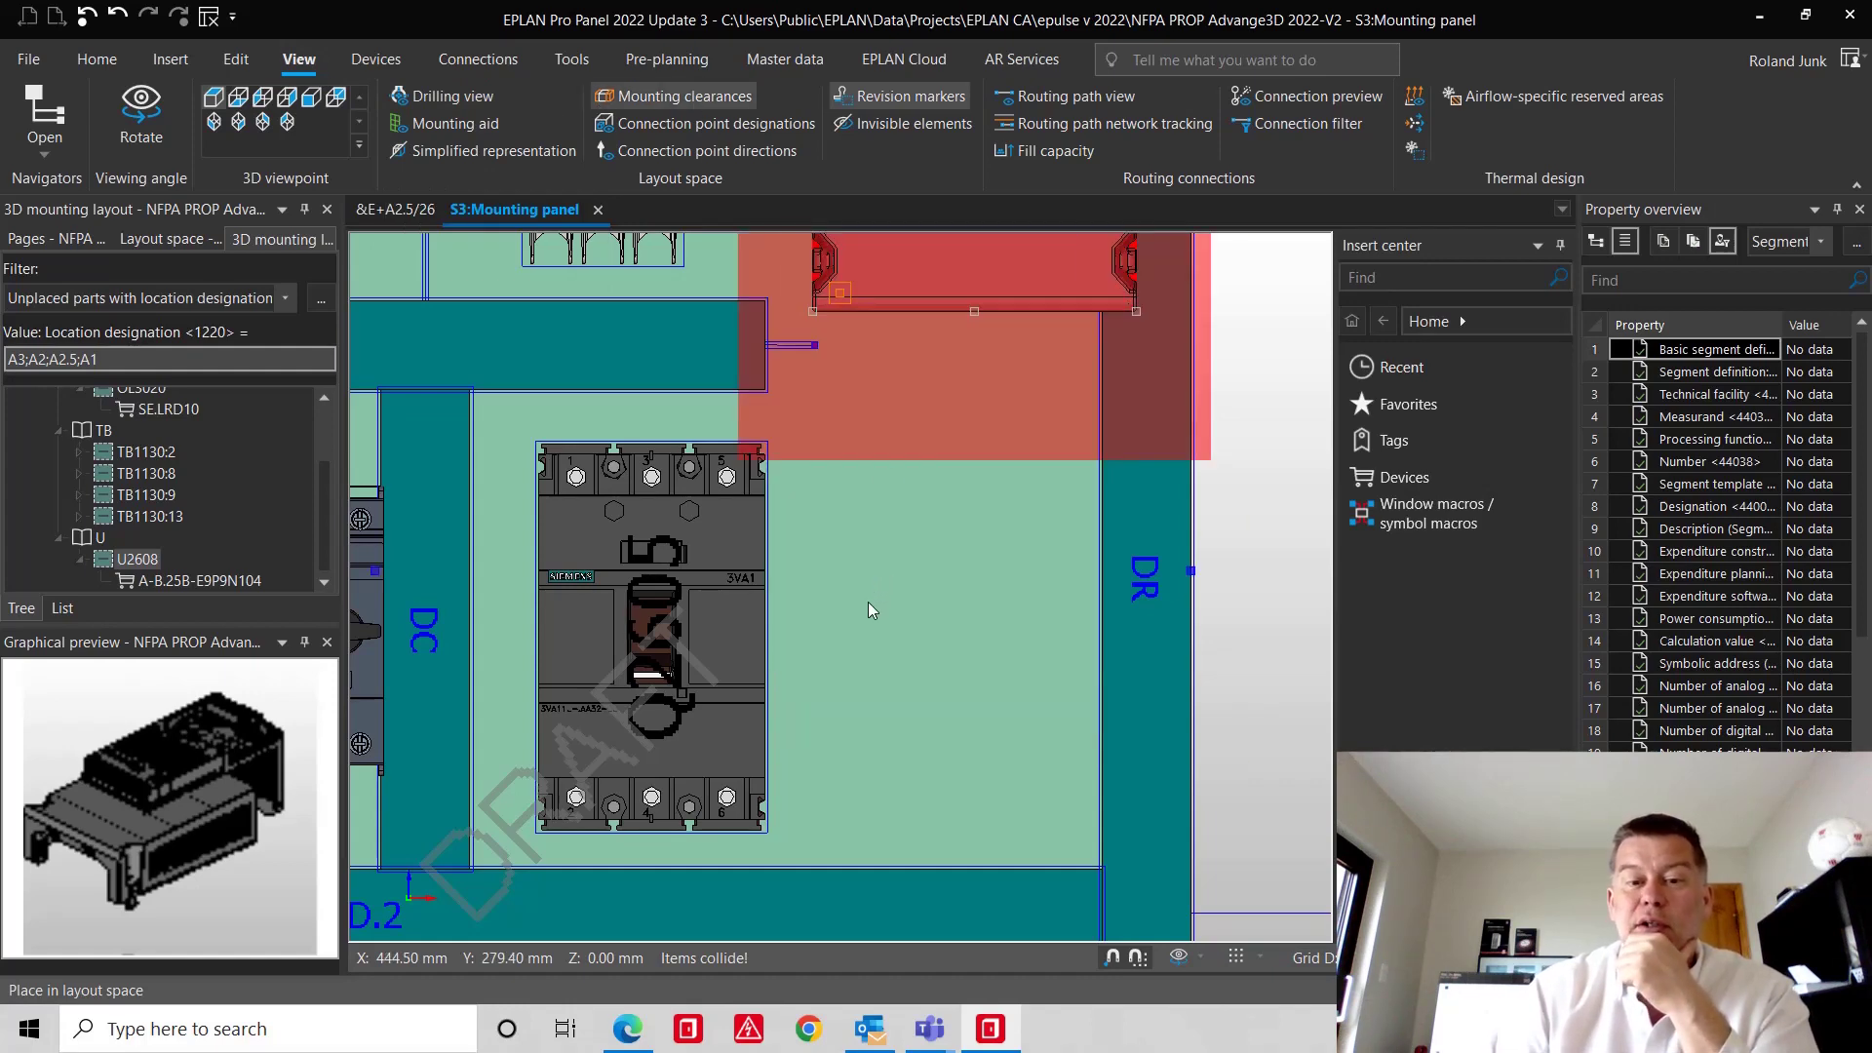
scroll(856, 608, "down", 5)
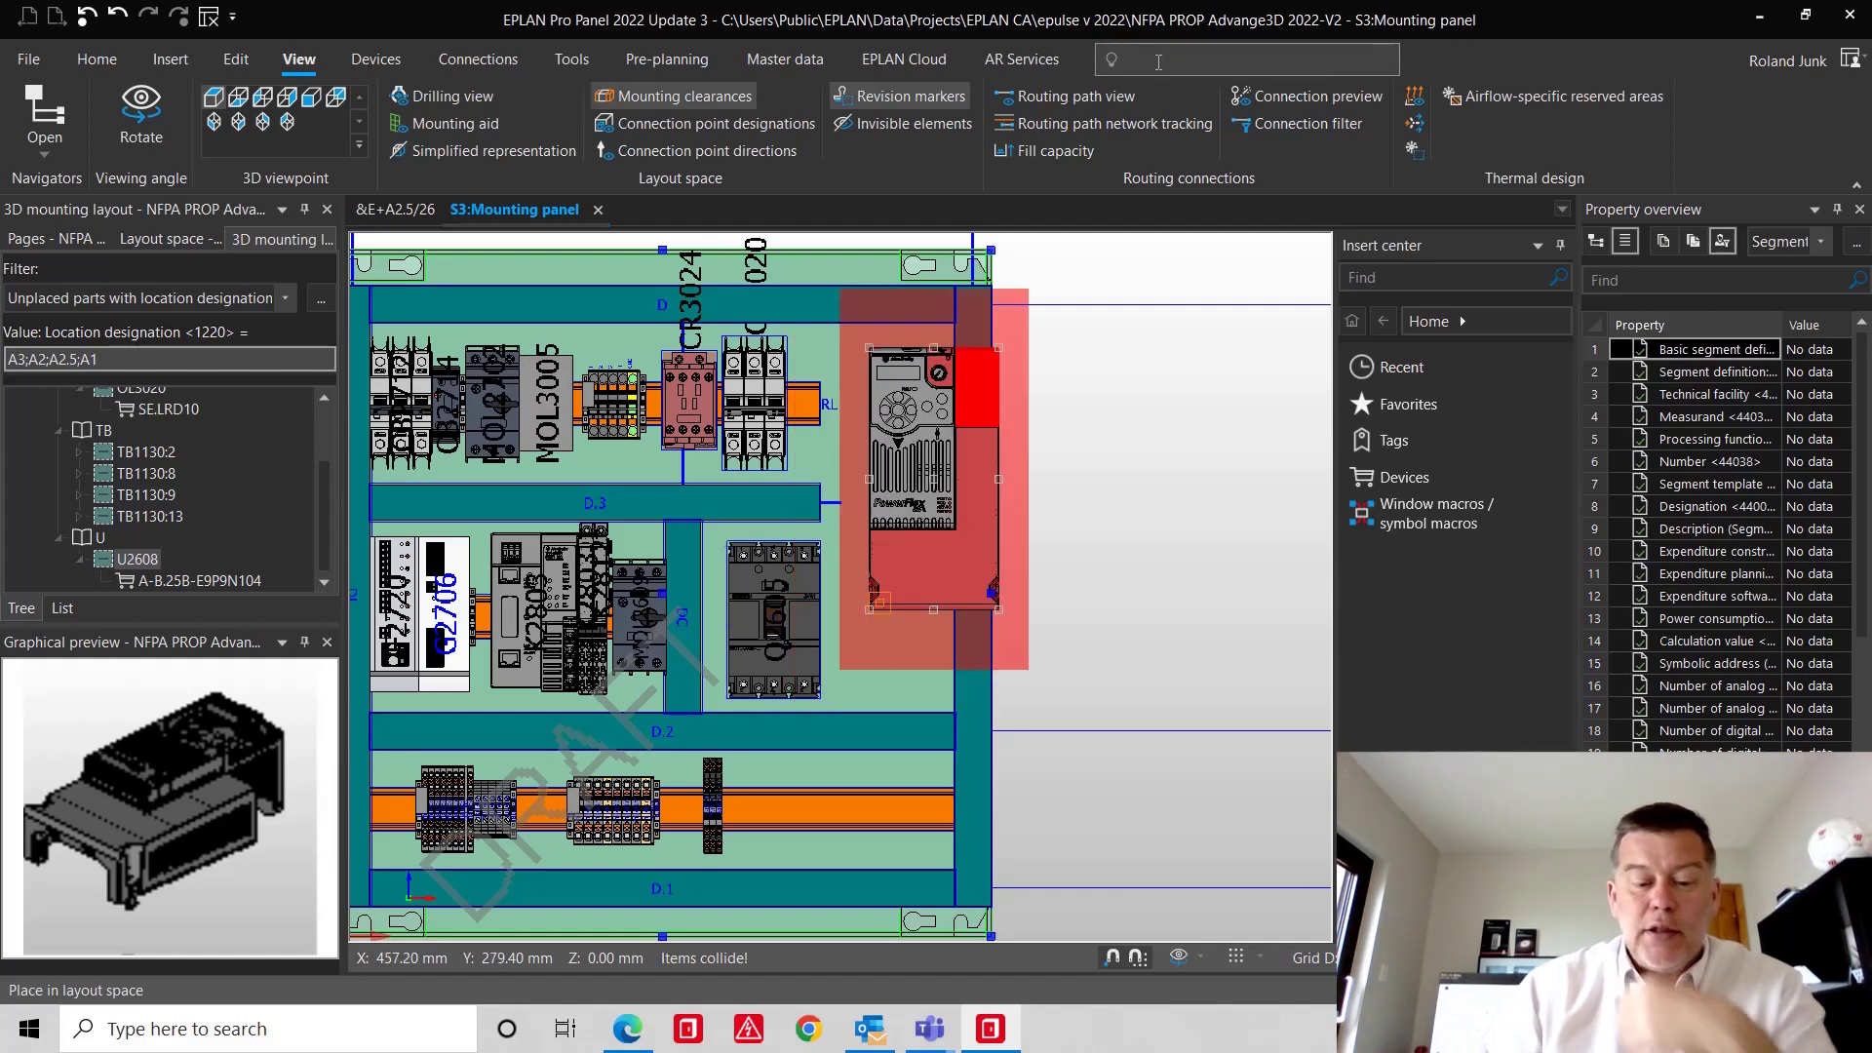
type("collisi")
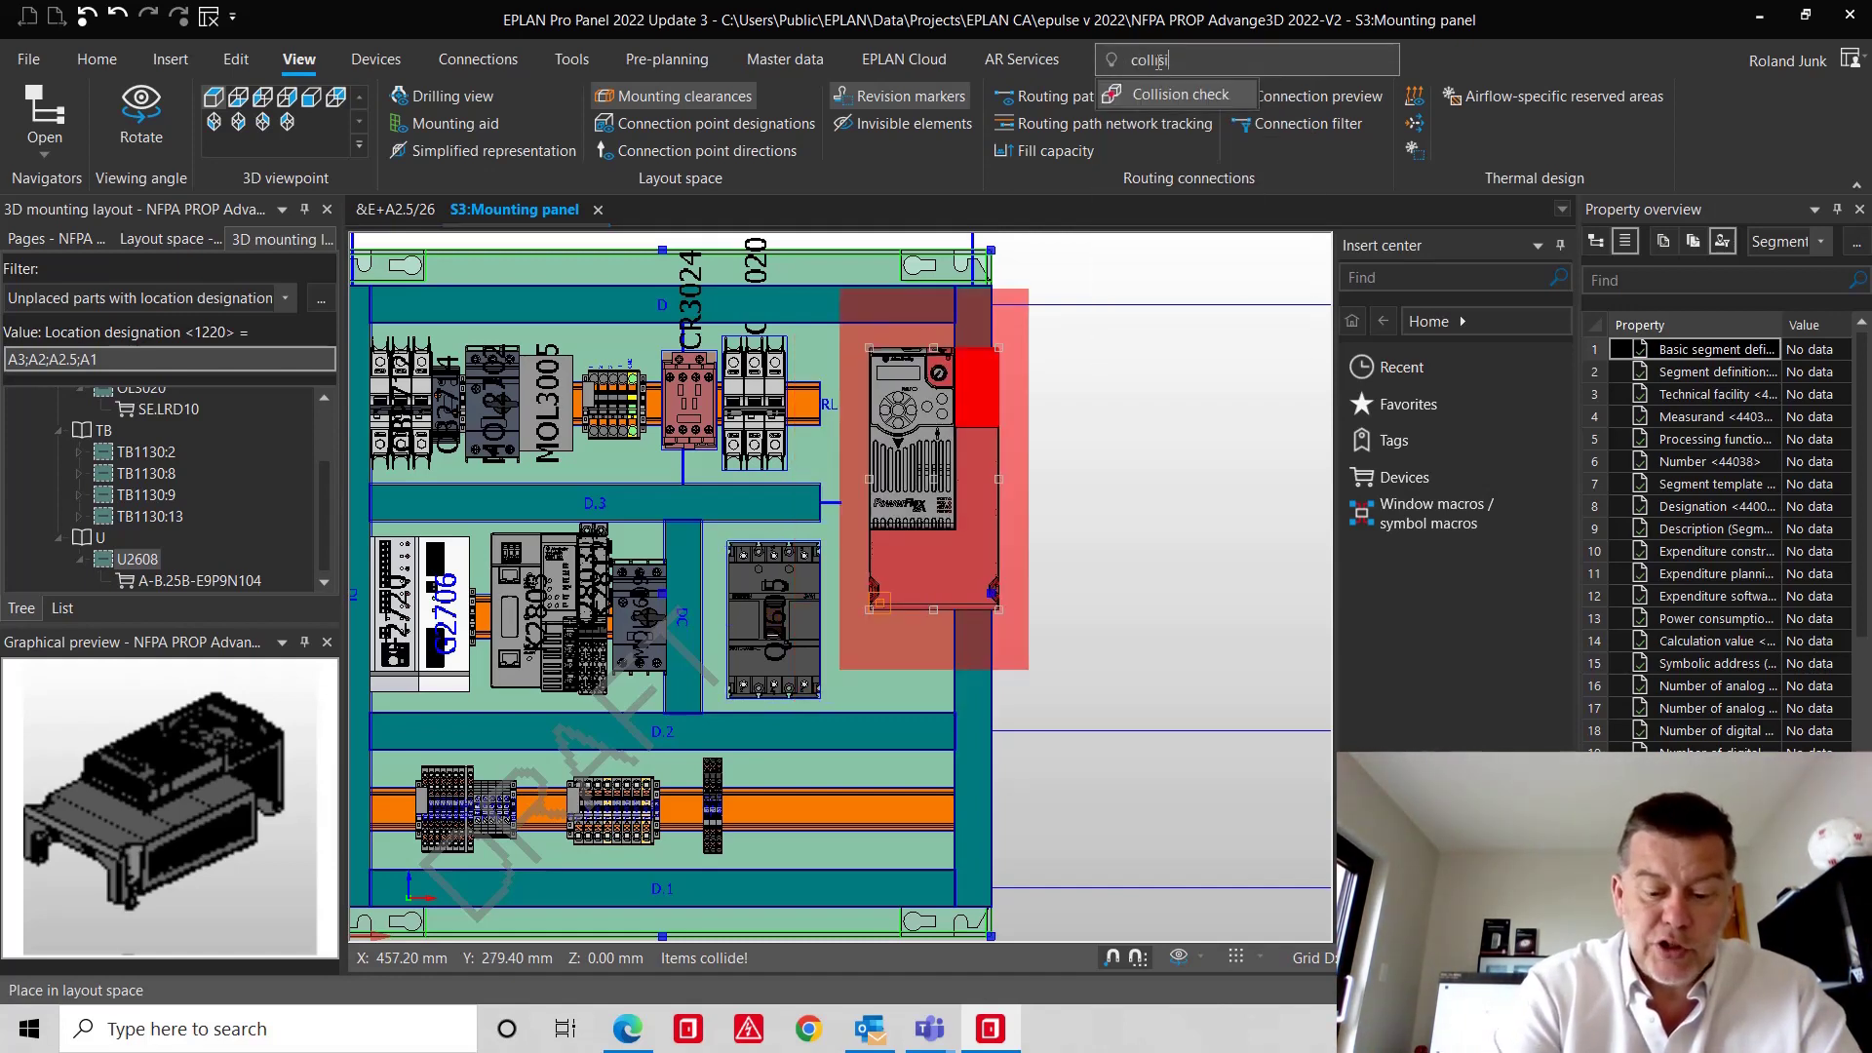
left_click(1180, 94)
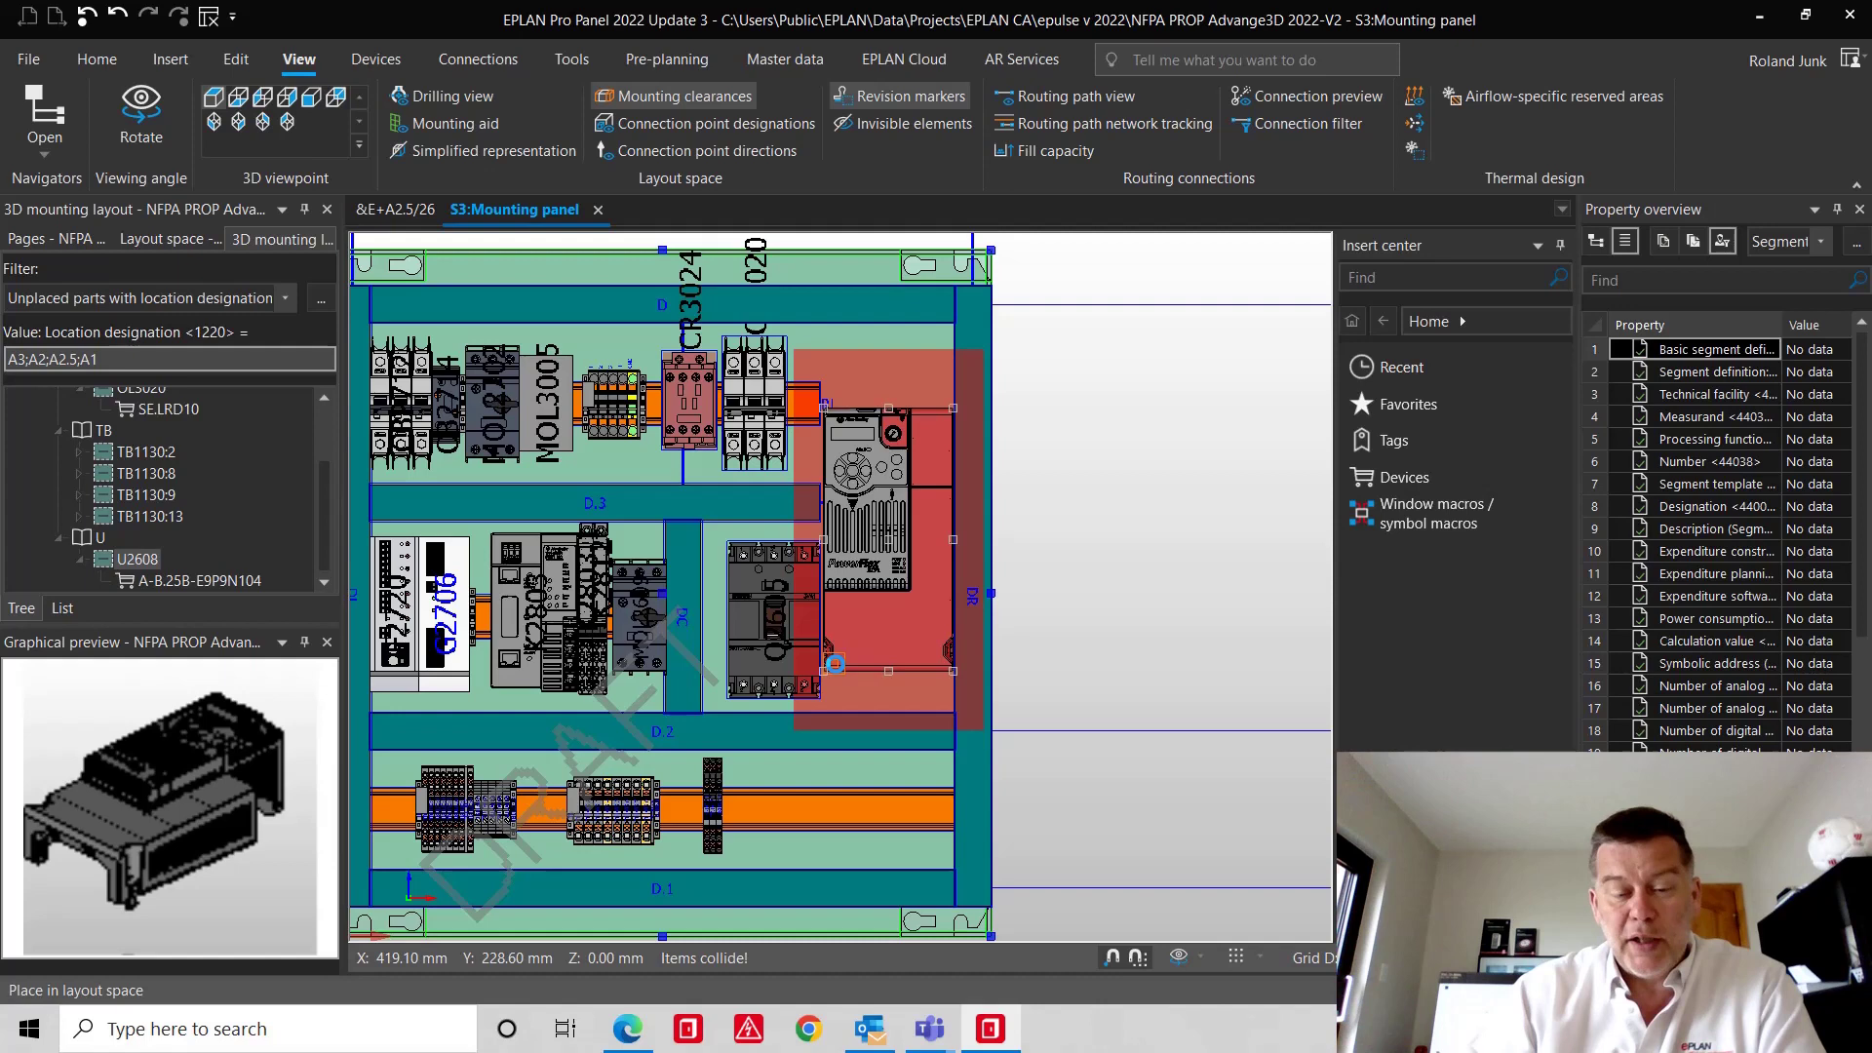
left_click(836, 663)
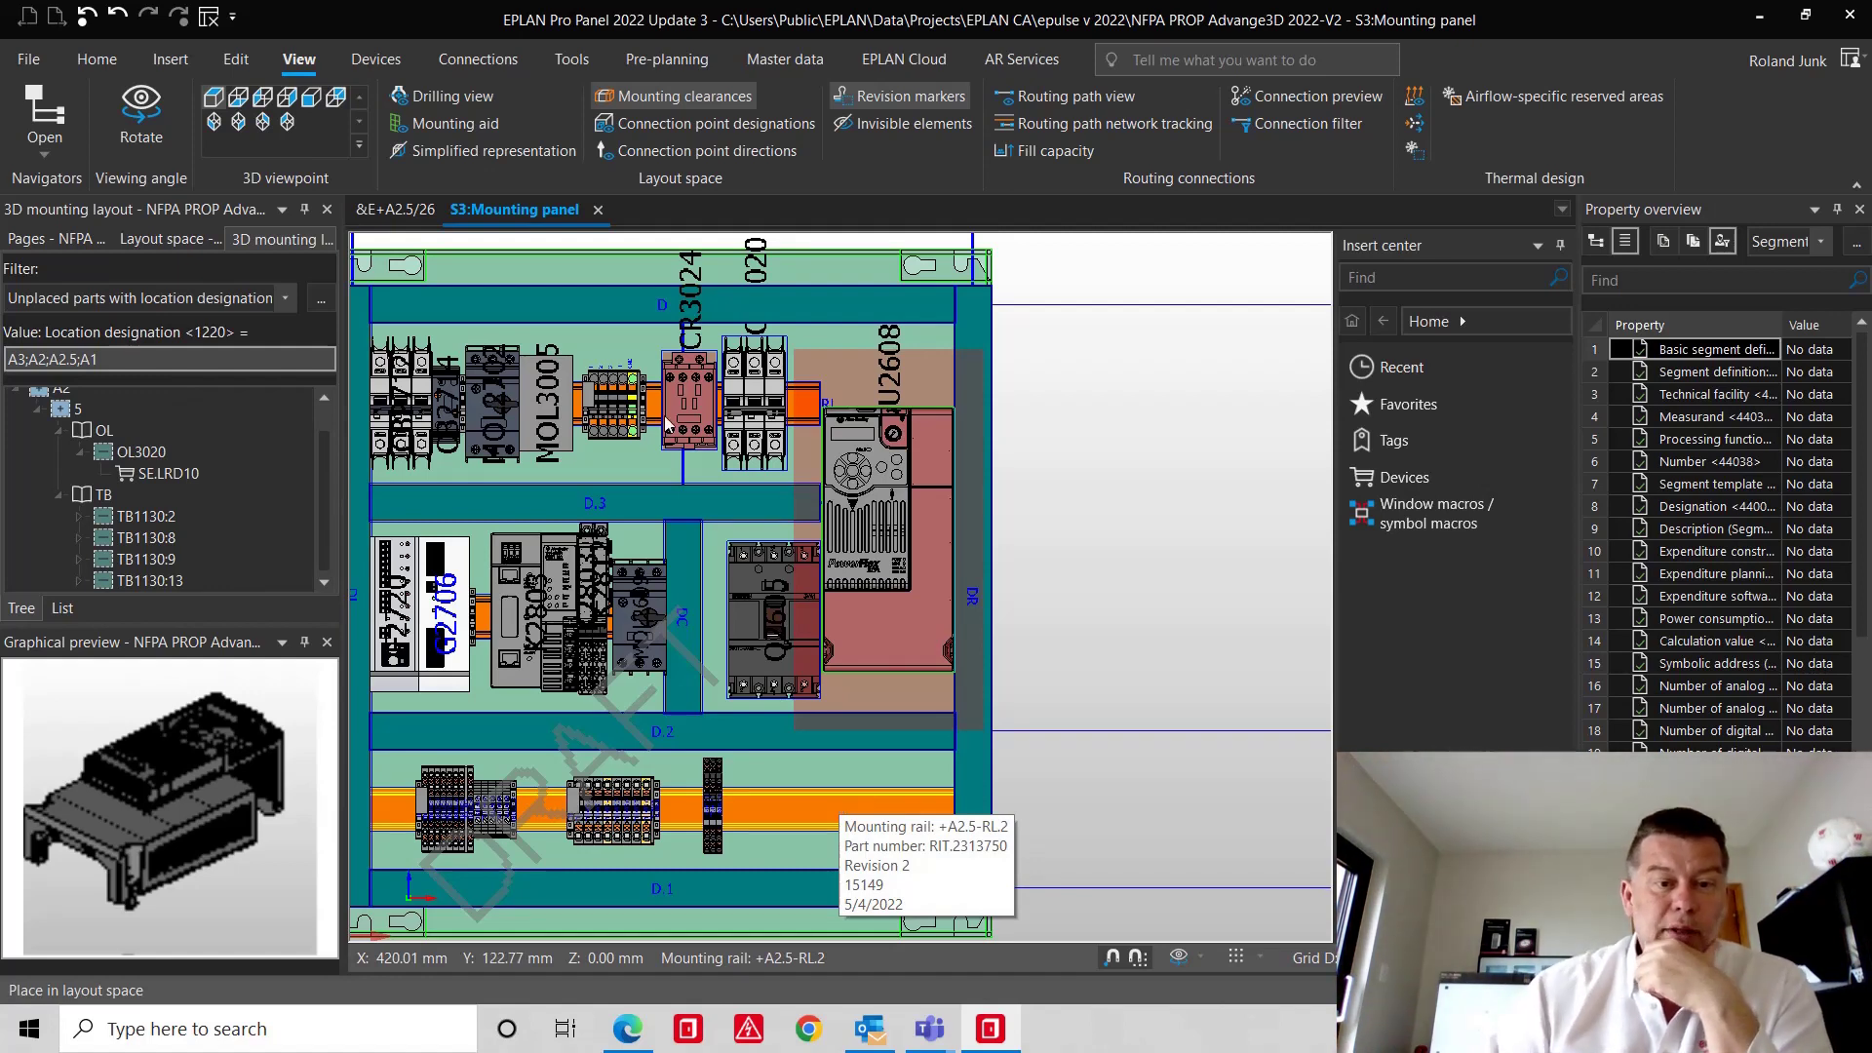
- Close the mounting panel, select the project root in the Pages navigator, and update all project reports
left_click(599, 211)
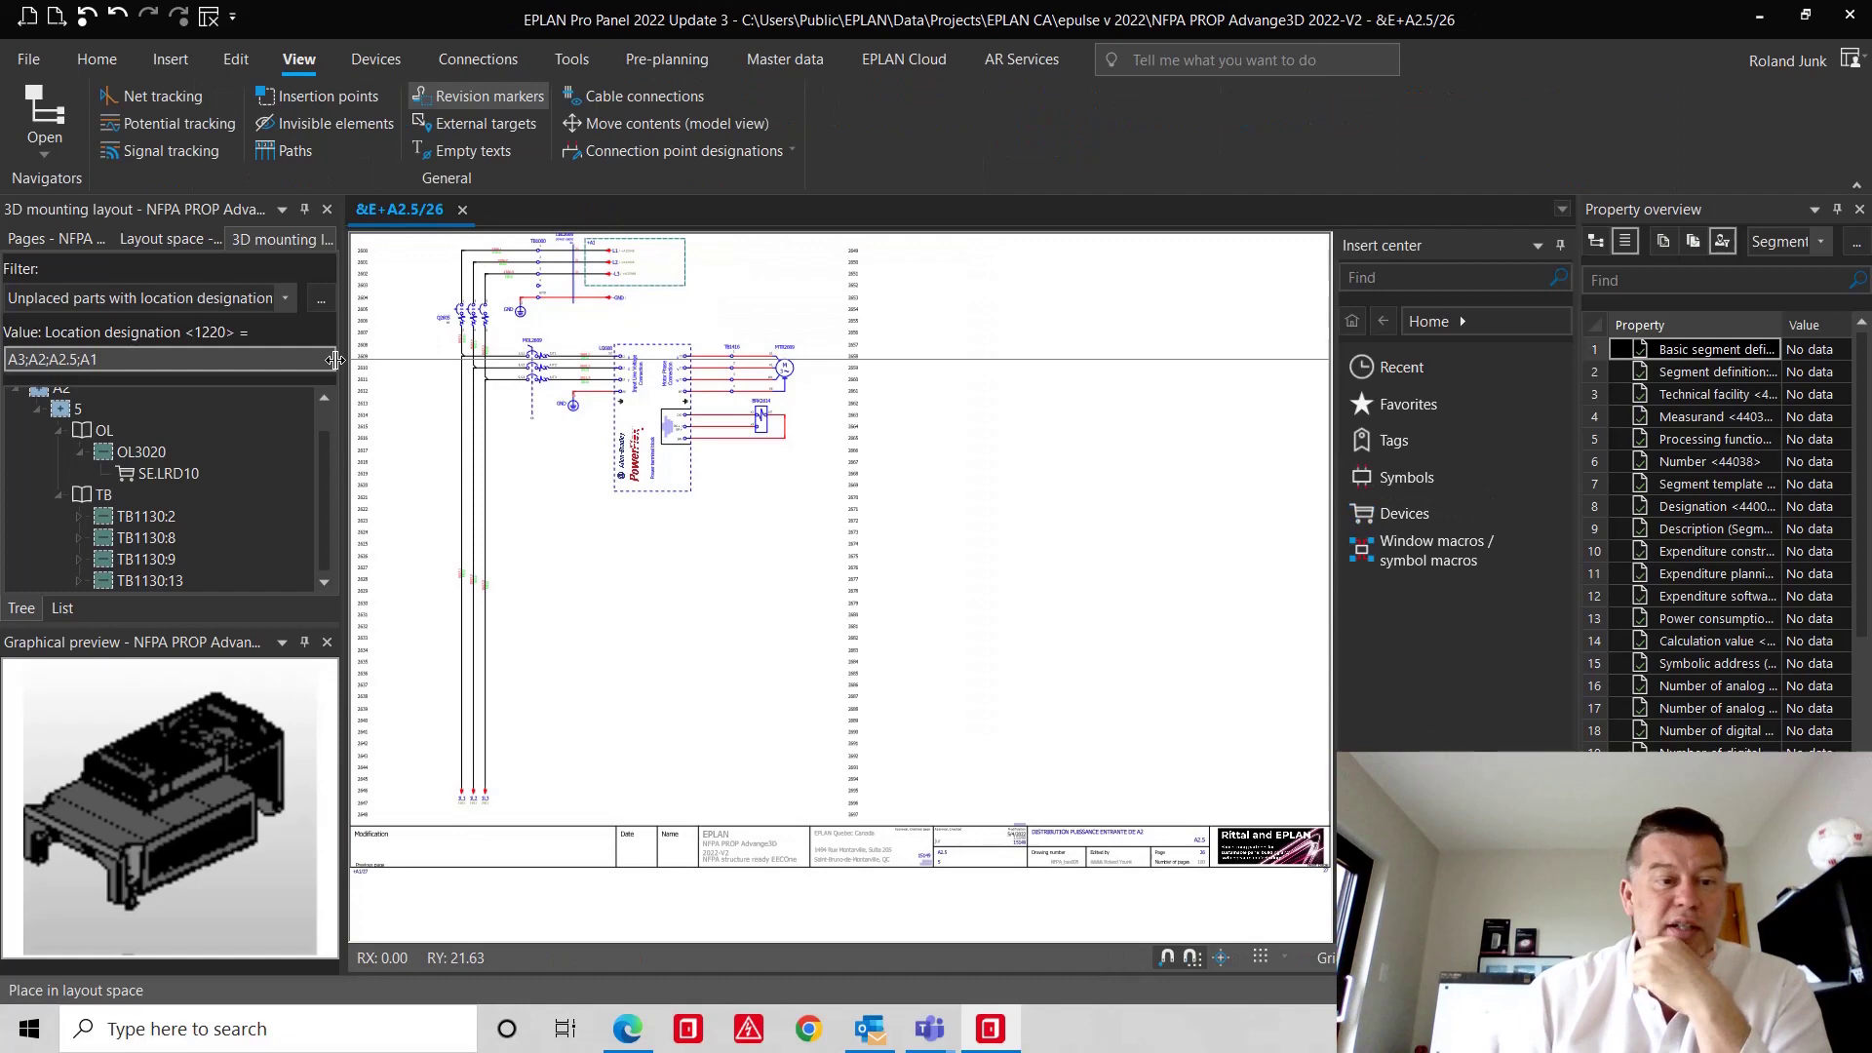
left_click(39, 240)
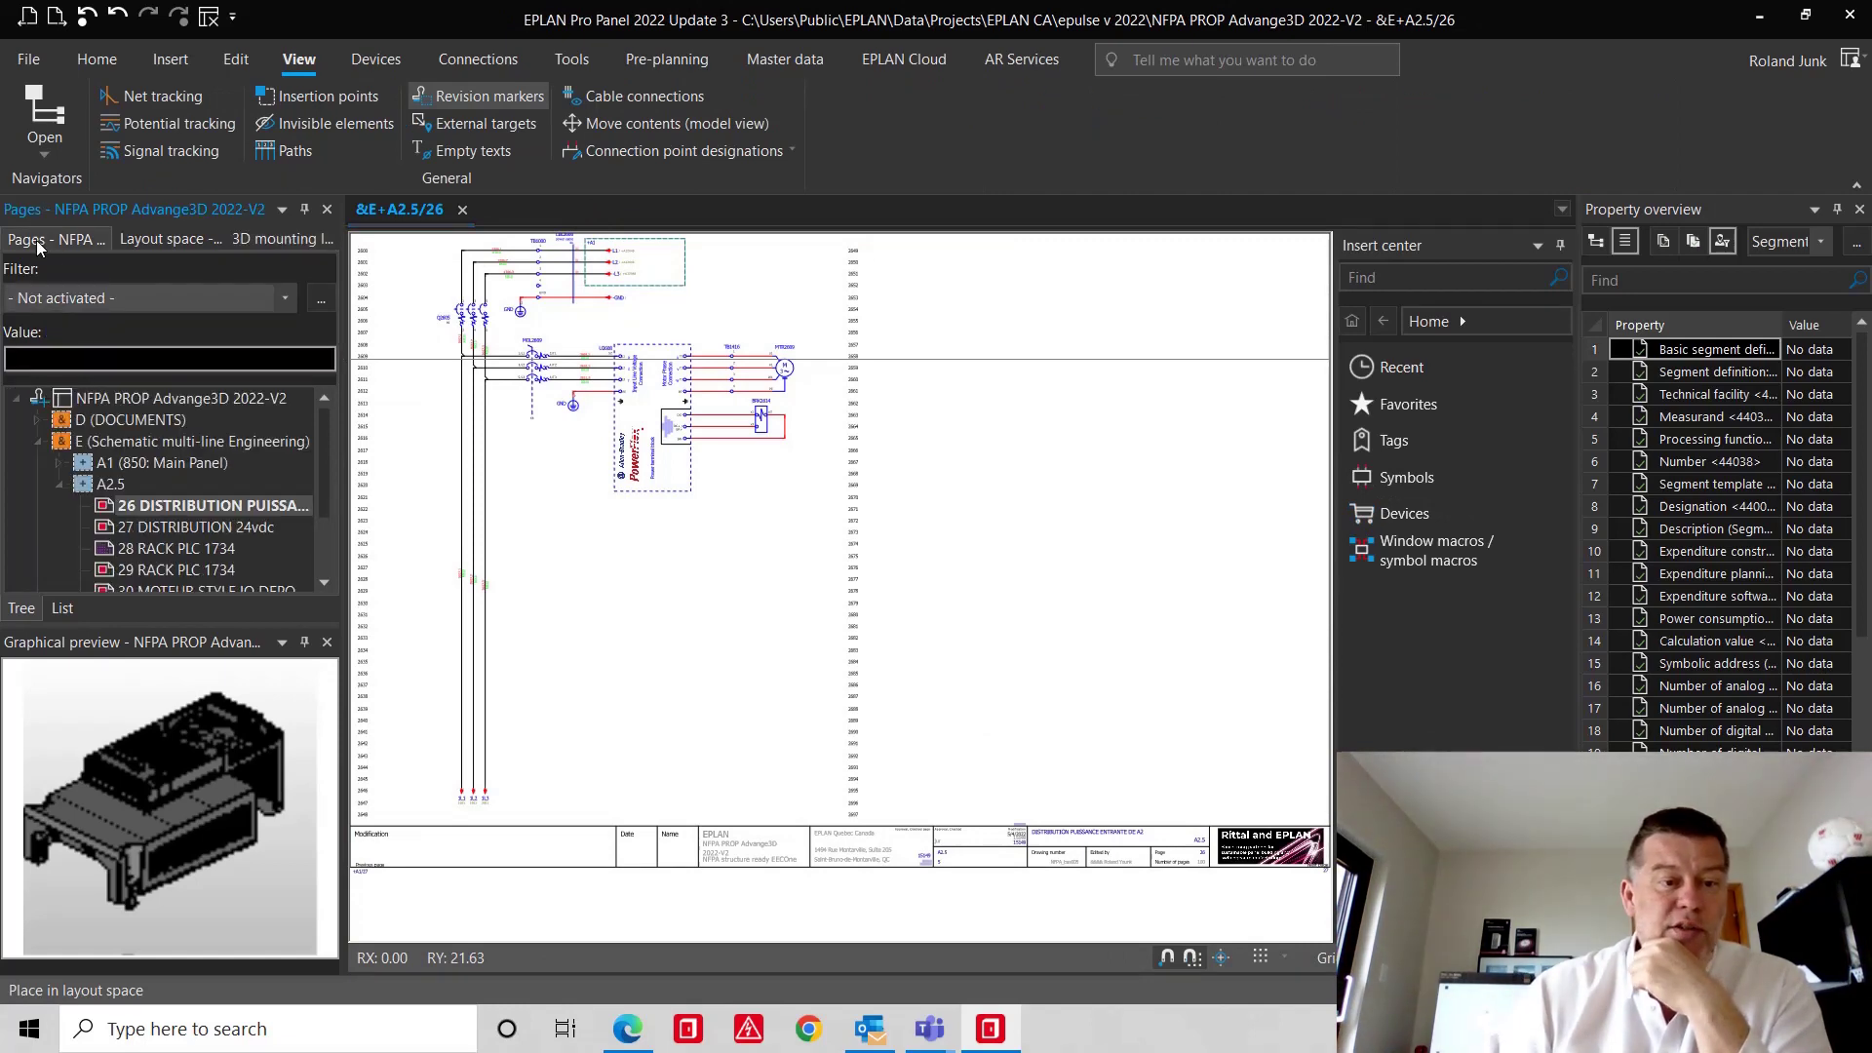
left_click(131, 397)
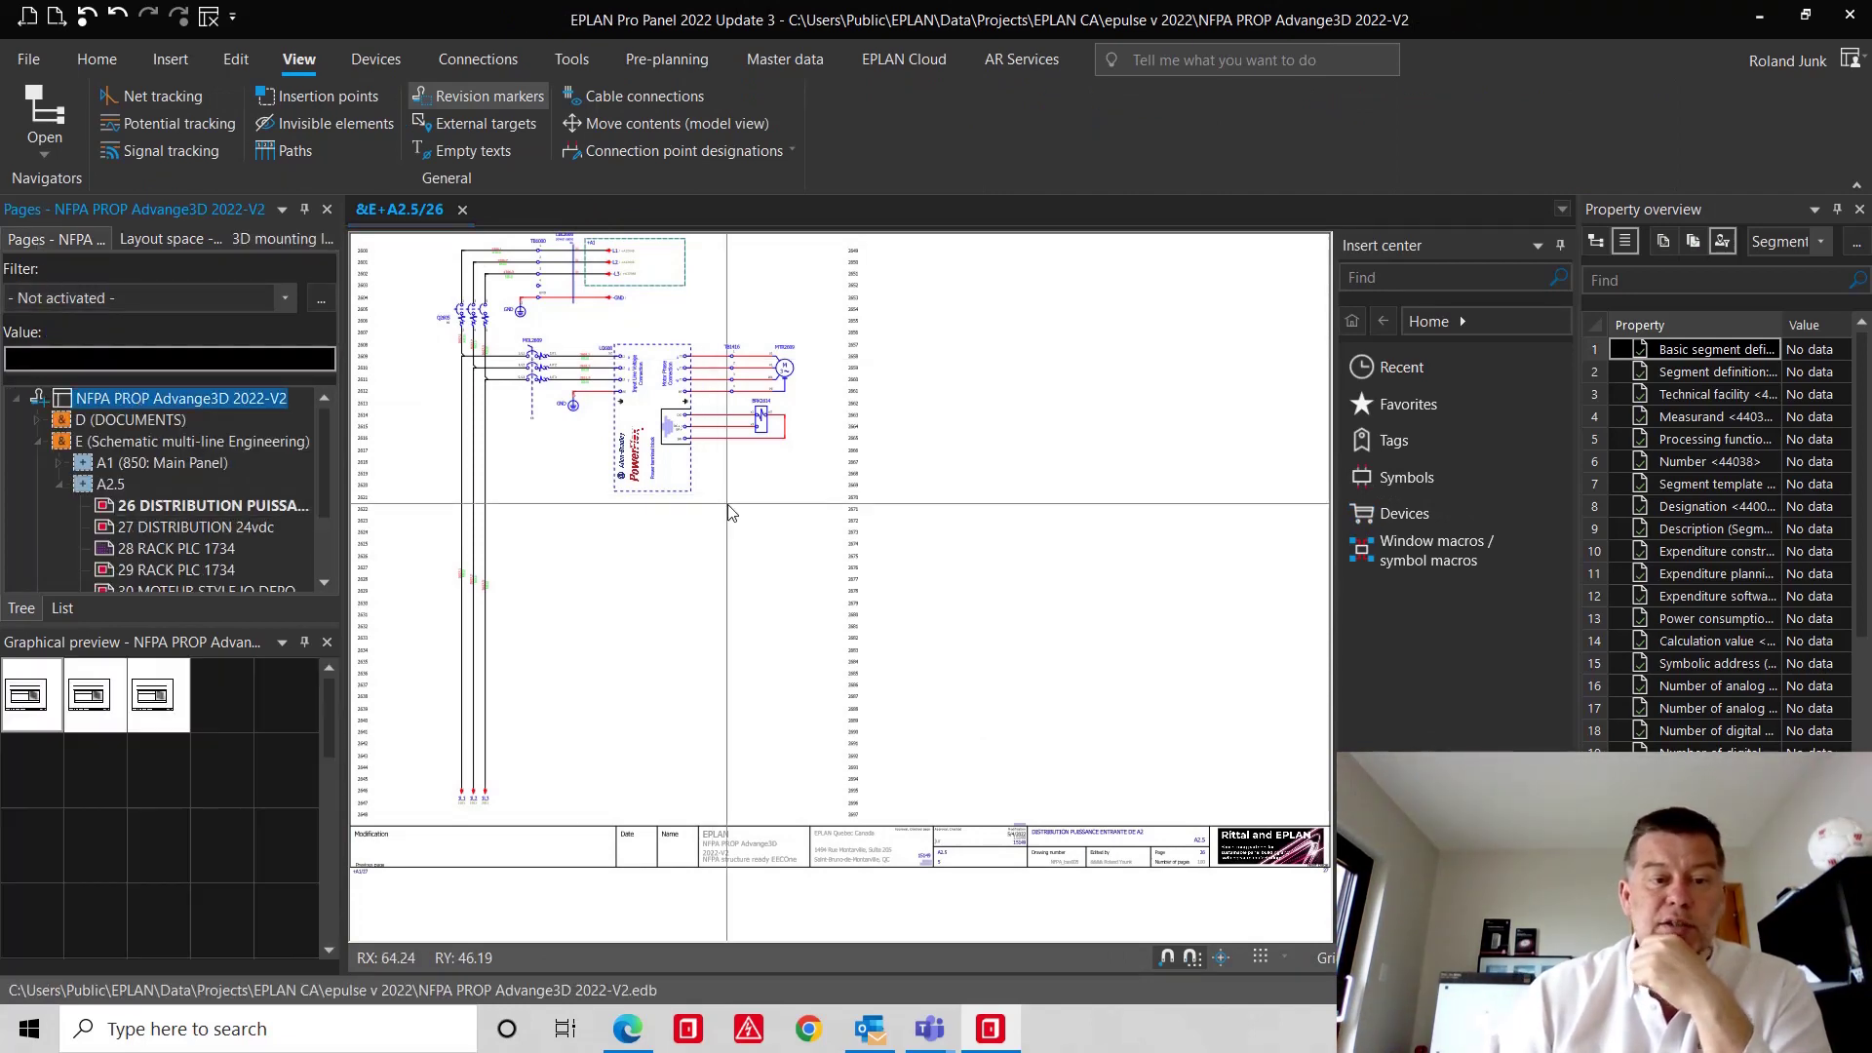
left_click(597, 60)
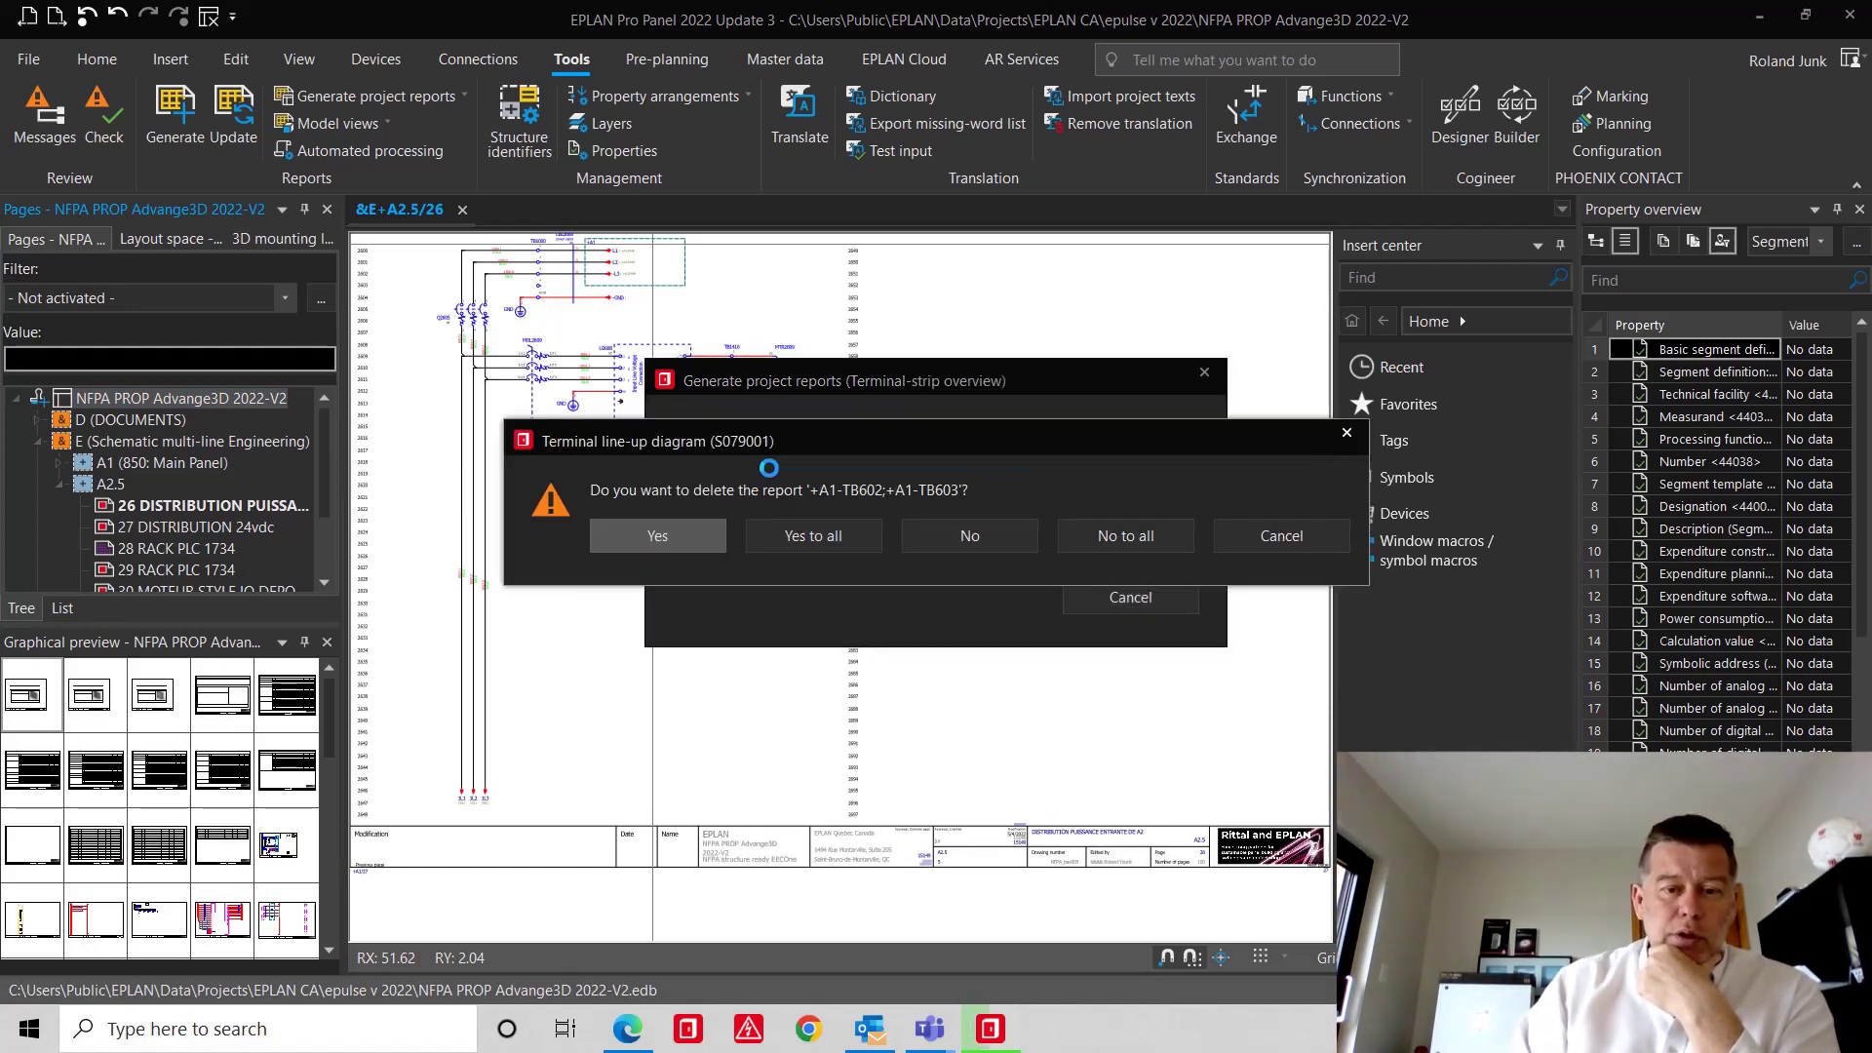
- Confirm deleting the outdated +A1-TB602;+A1-TB603 terminal report so generation completes
left_click(817, 541)
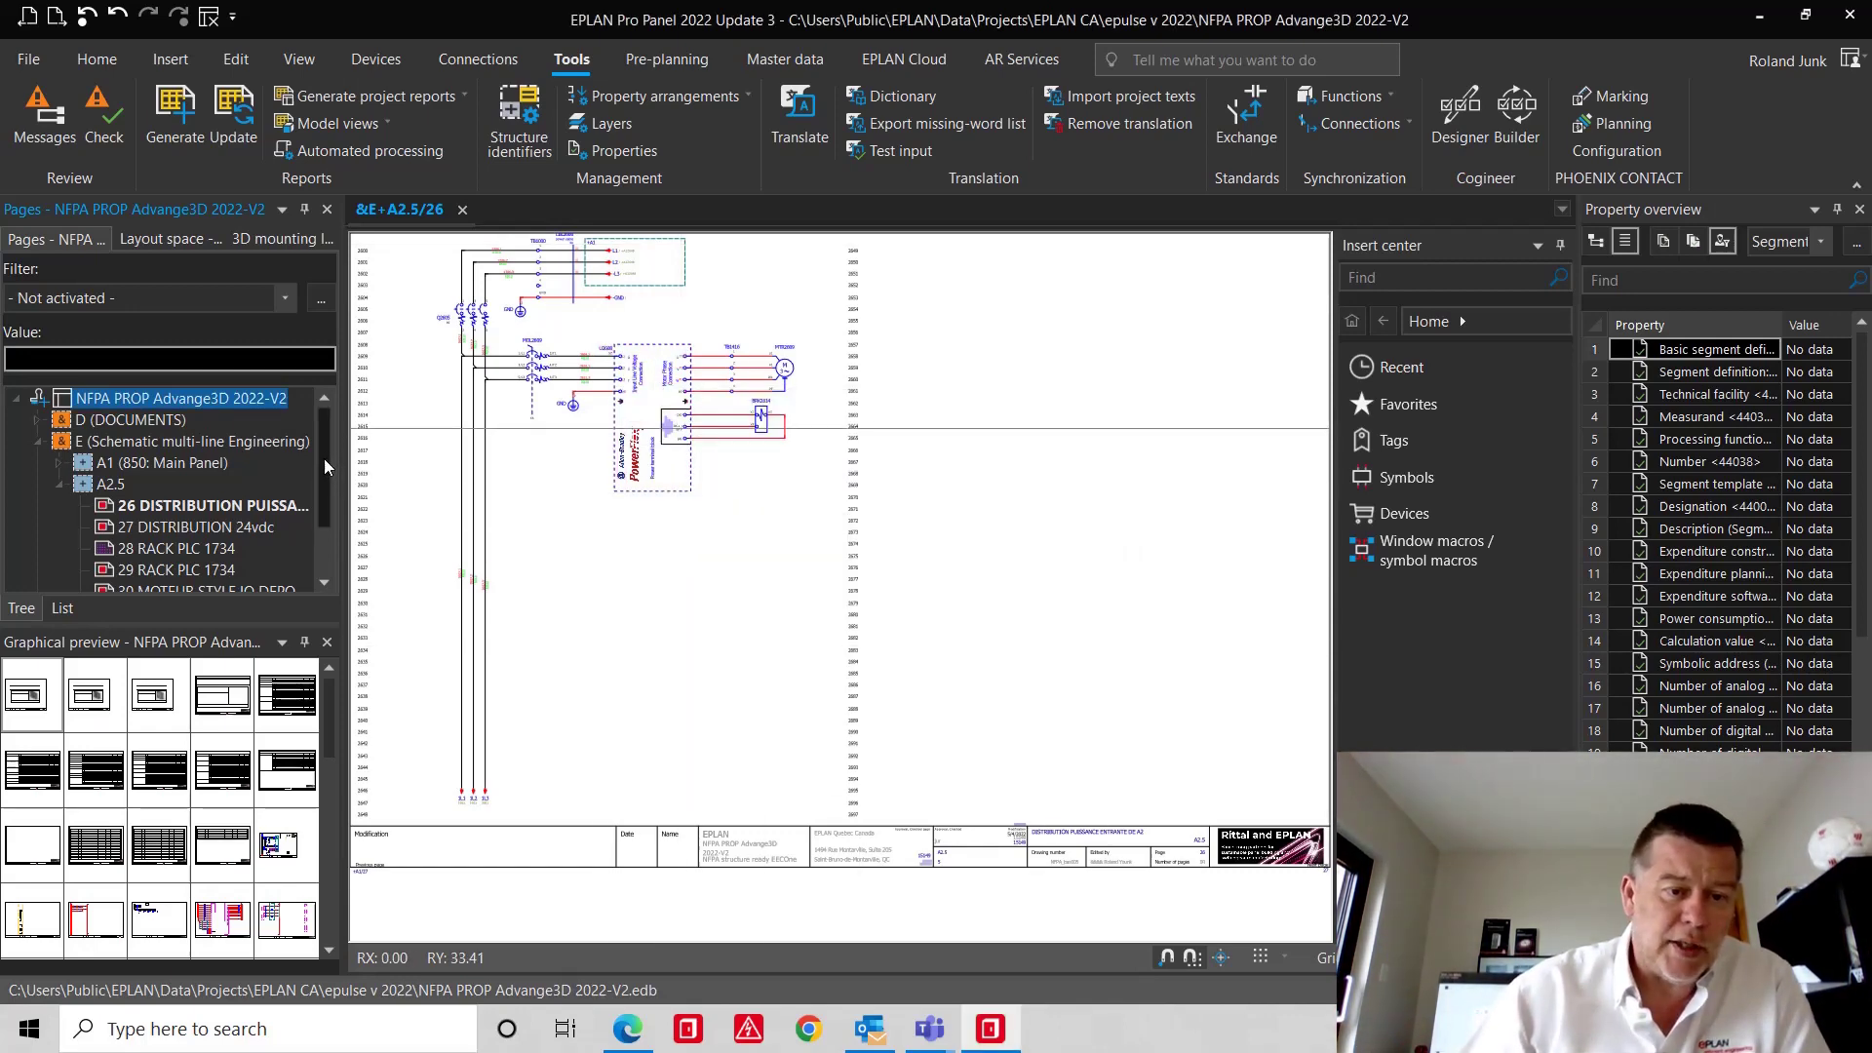
- Expand the MAN pages to preview Wire Fabrication, then reselect the project root
left_click_drag(324, 458, 324, 516)
double_click(189, 562)
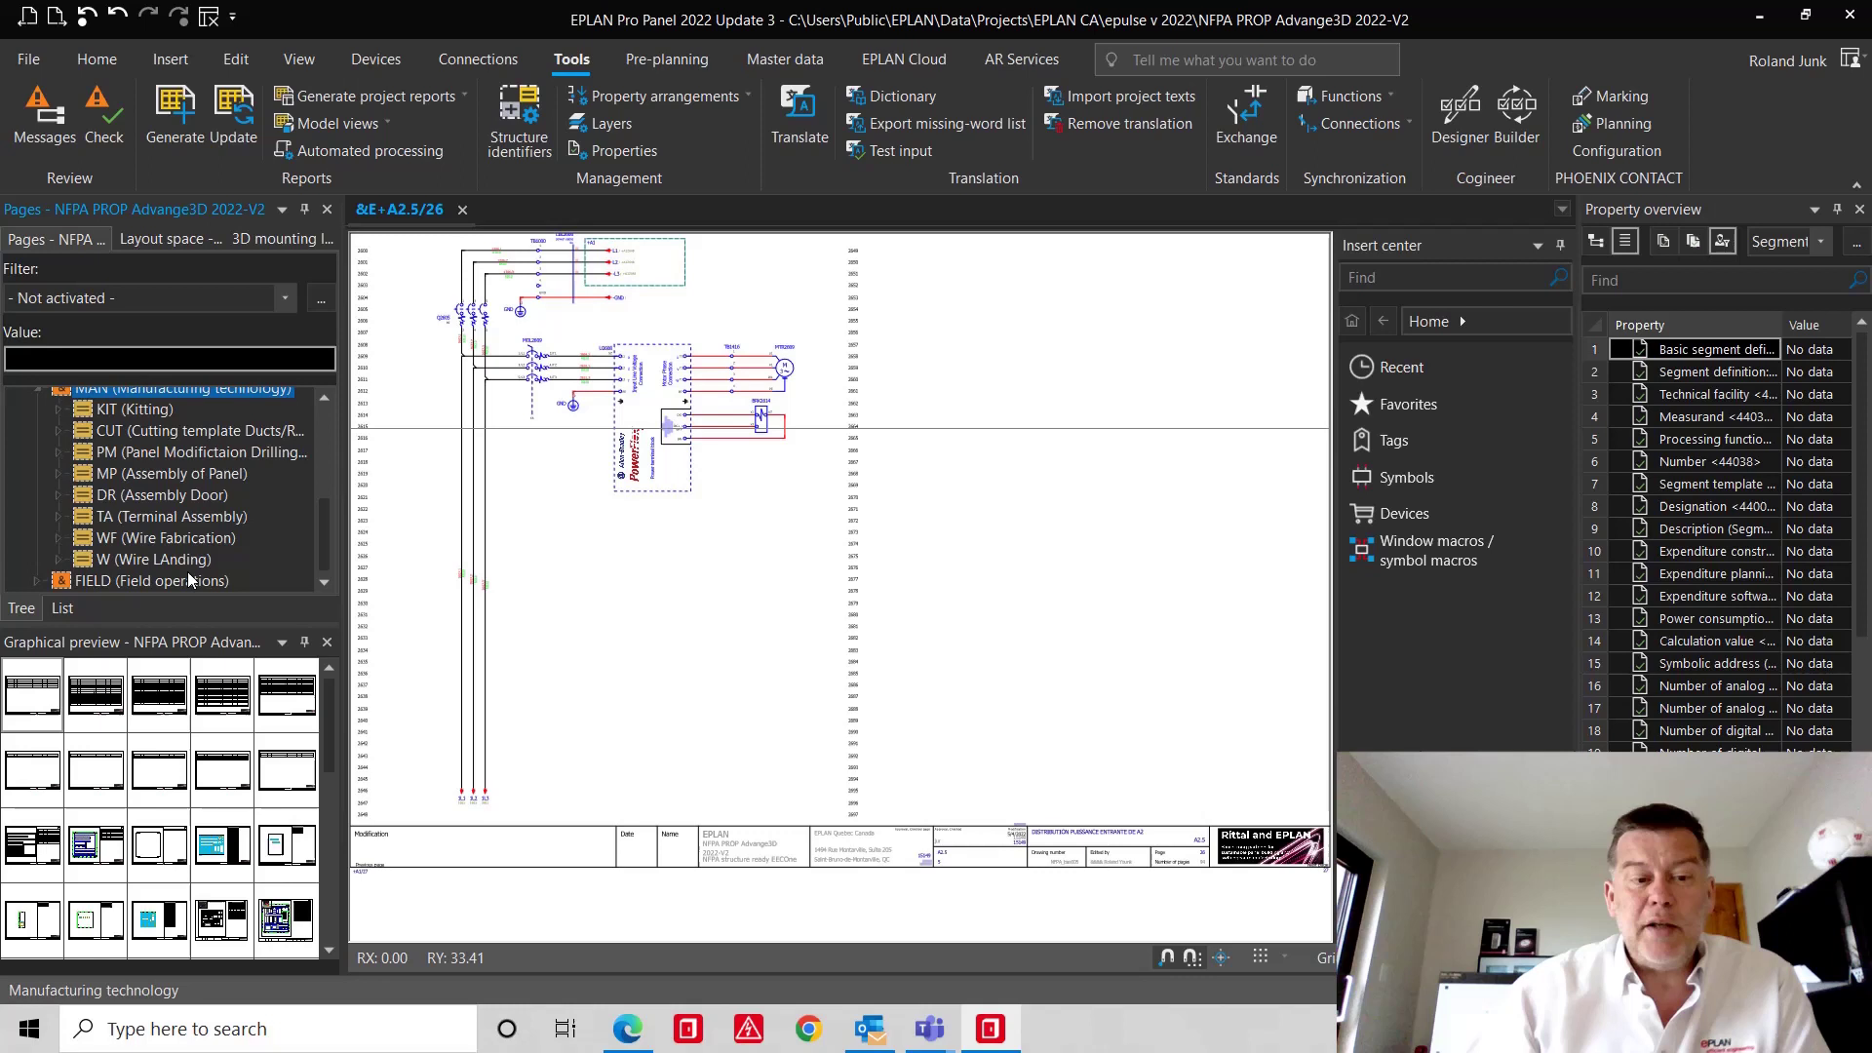
left_click(190, 546)
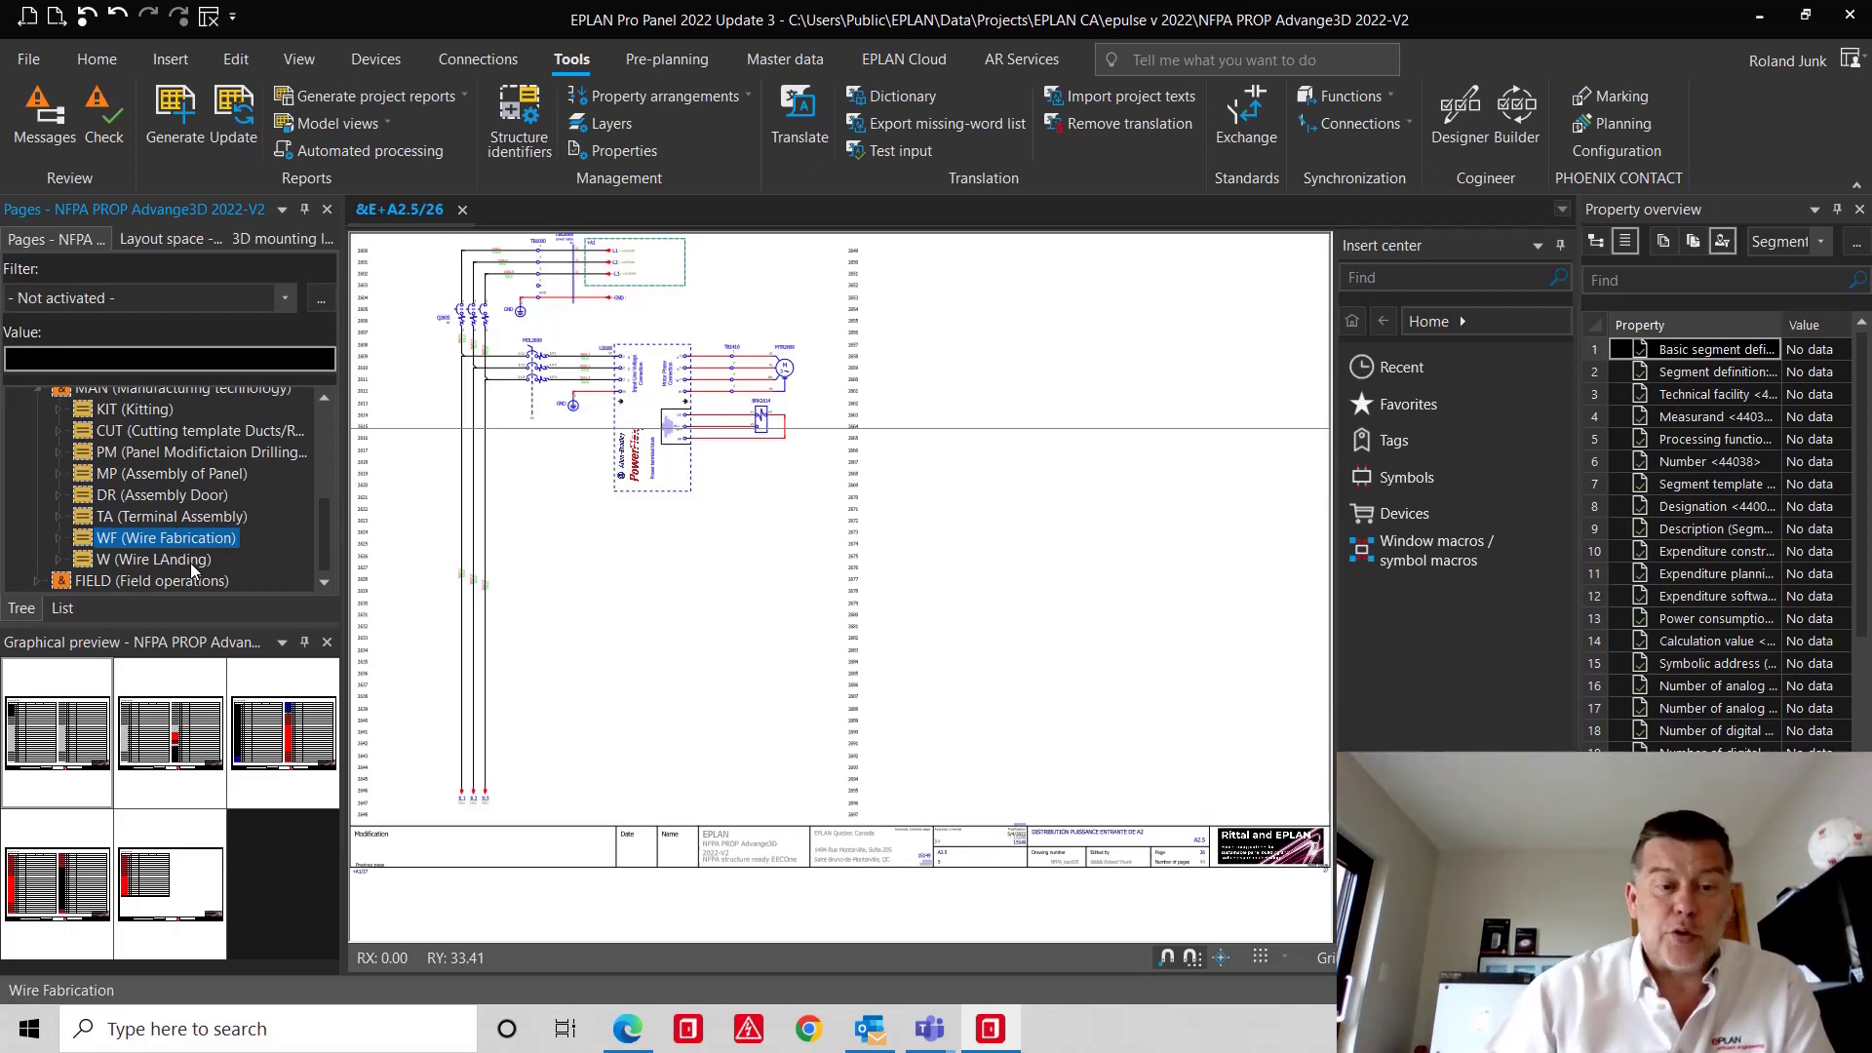
left_click_drag(330, 535, 339, 440)
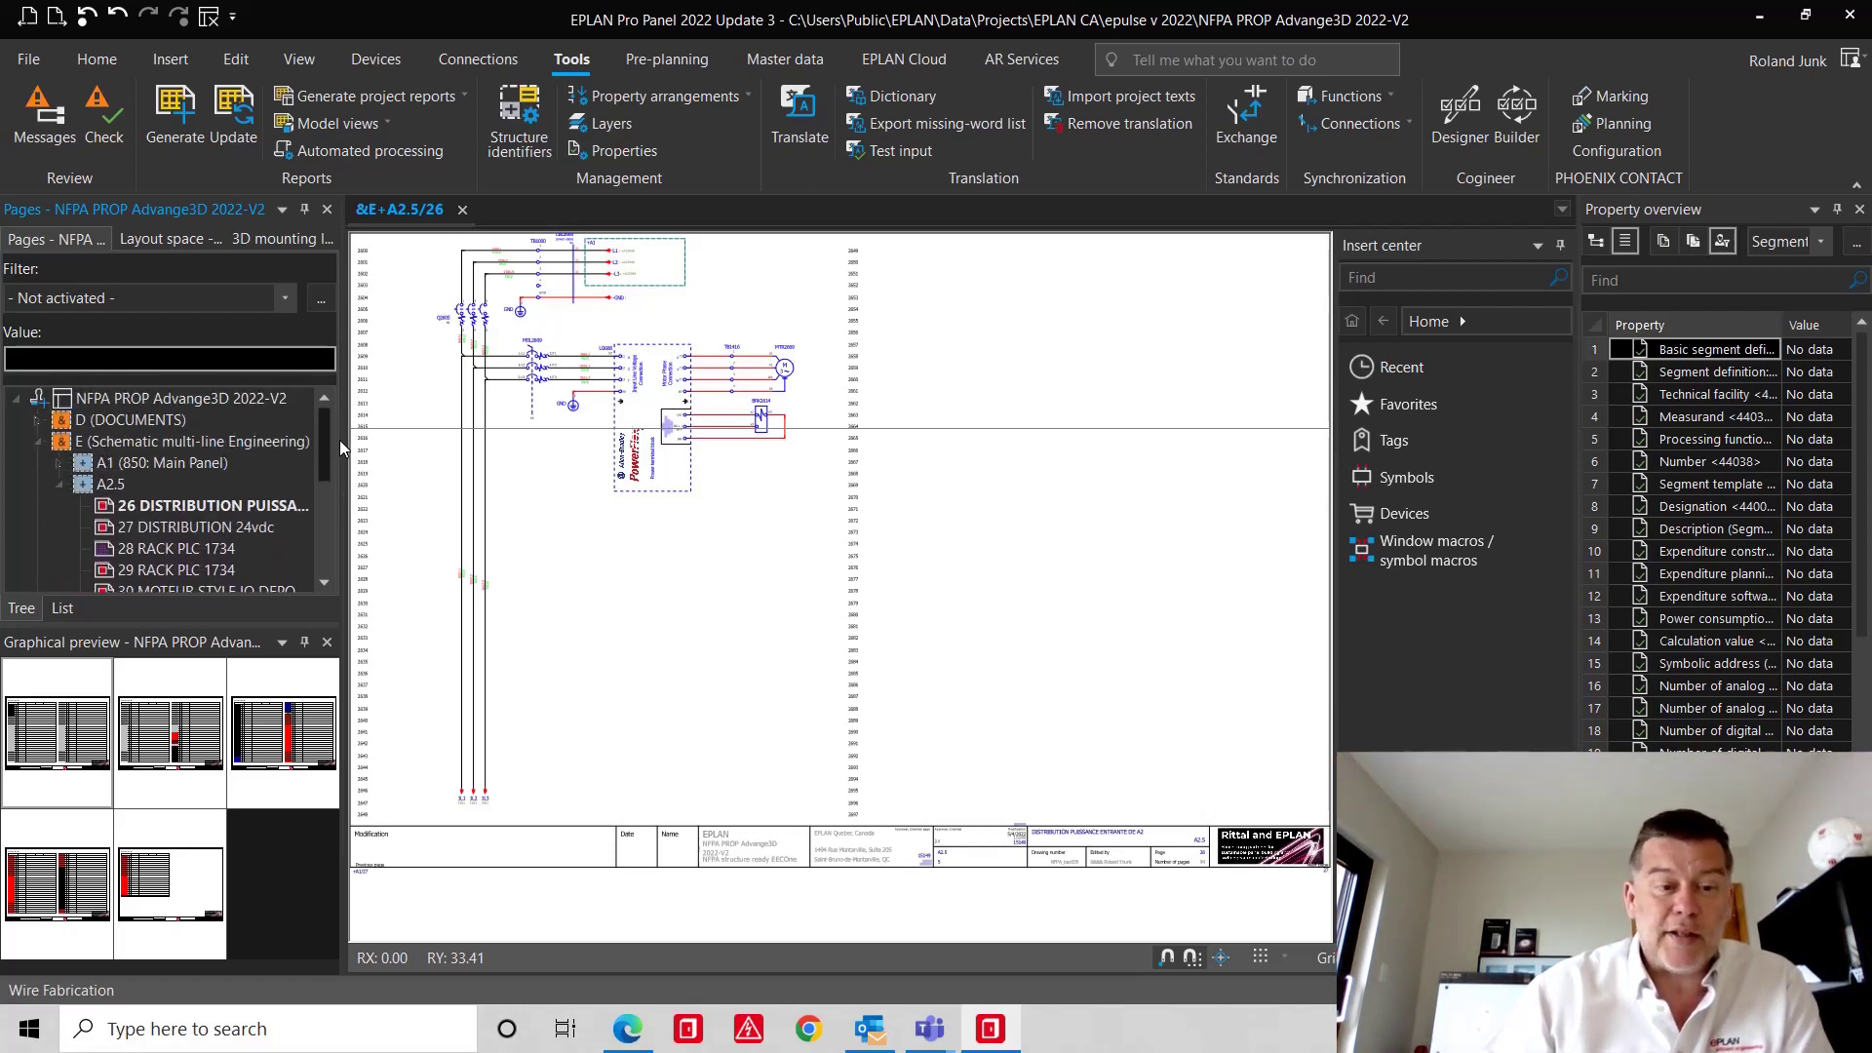
left_click(217, 400)
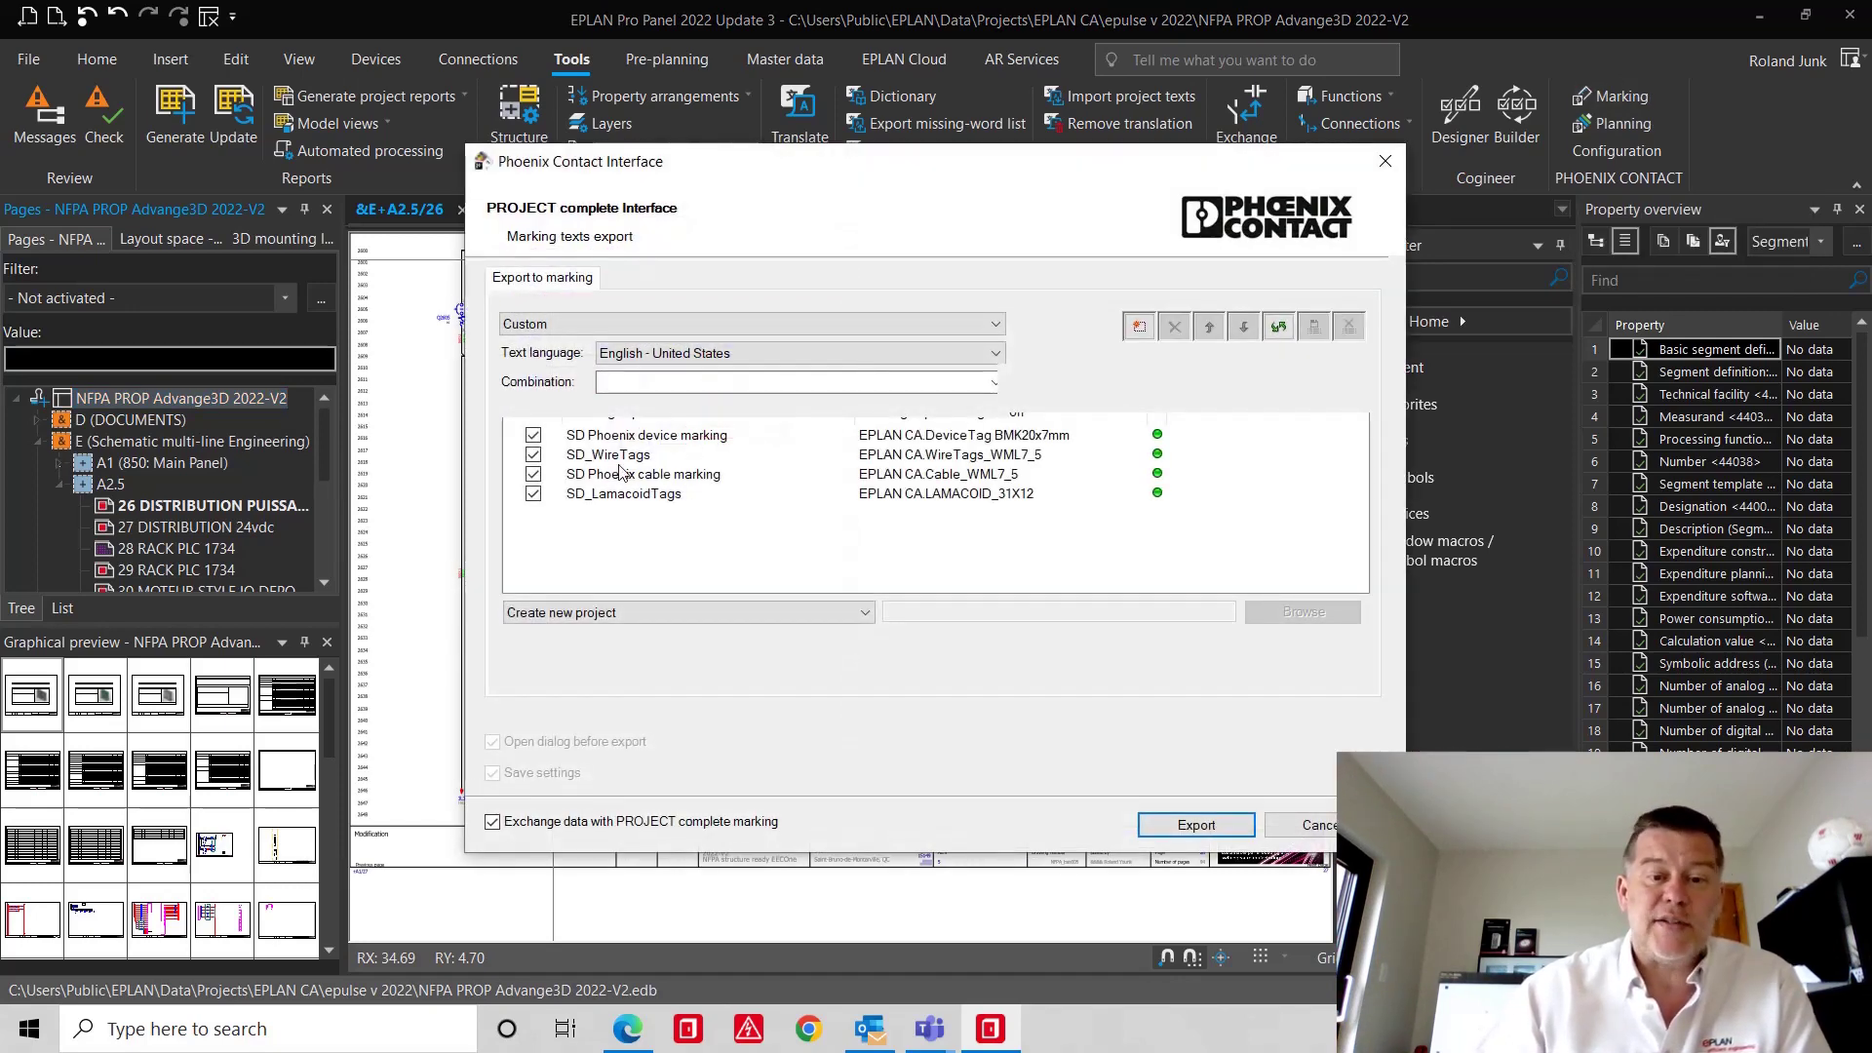
- Export device, wire, cable and lamacoid marking texts into a new PROJECT complete project
left_click(1181, 830)
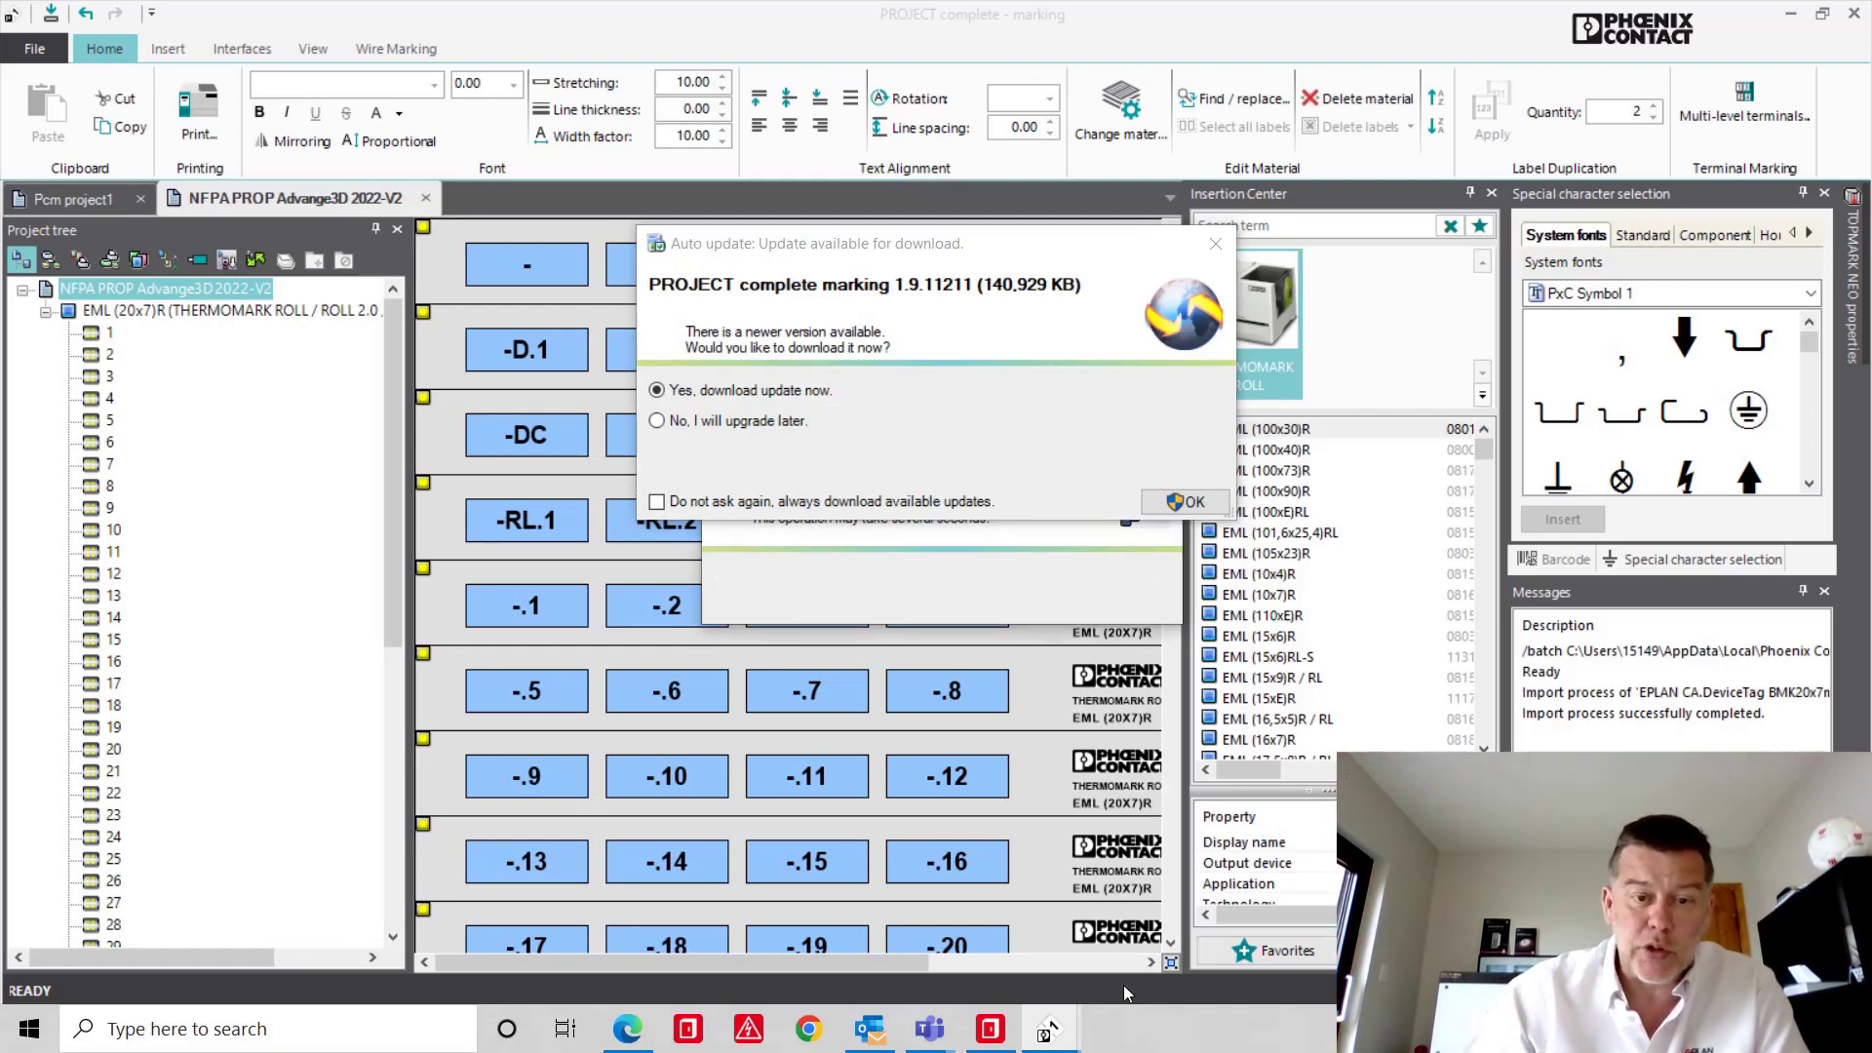
- Postpone the PROJECT complete marking update, keeping the daily update check
left_click(710, 423)
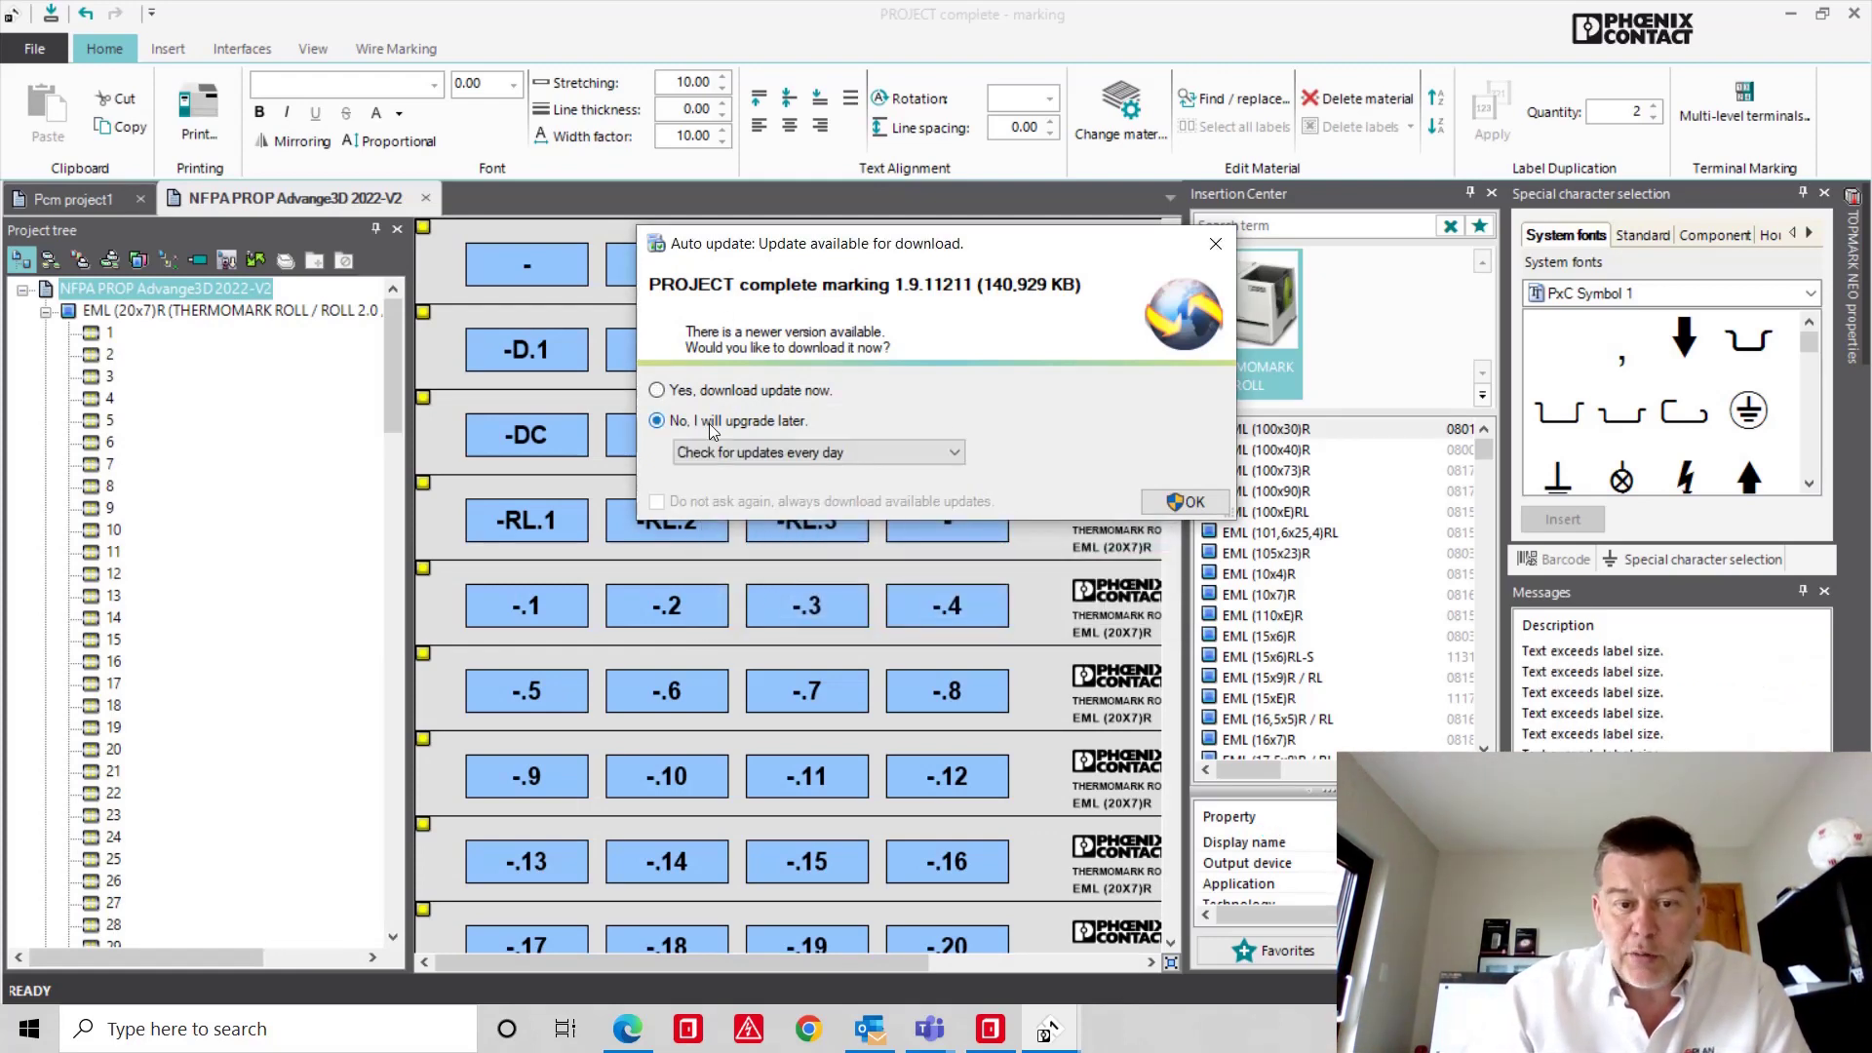
left_click(946, 451)
left_click(946, 450)
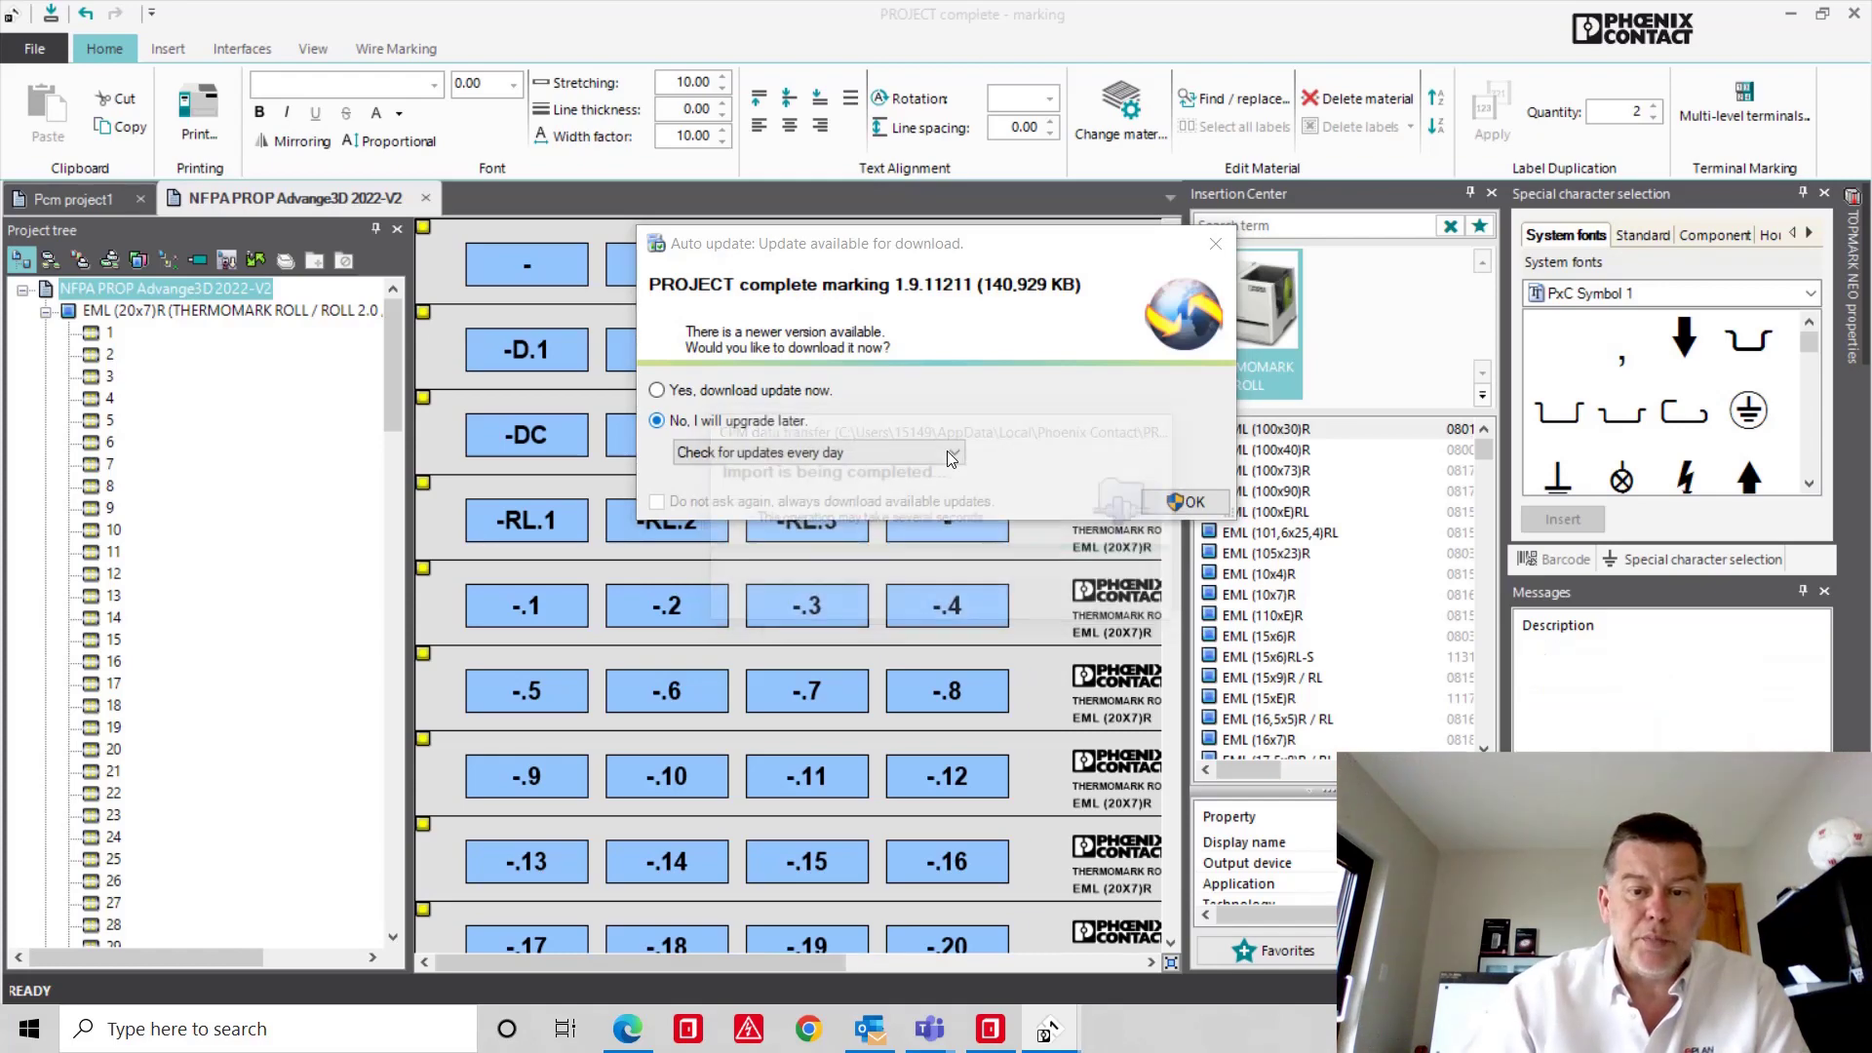
key("Return")
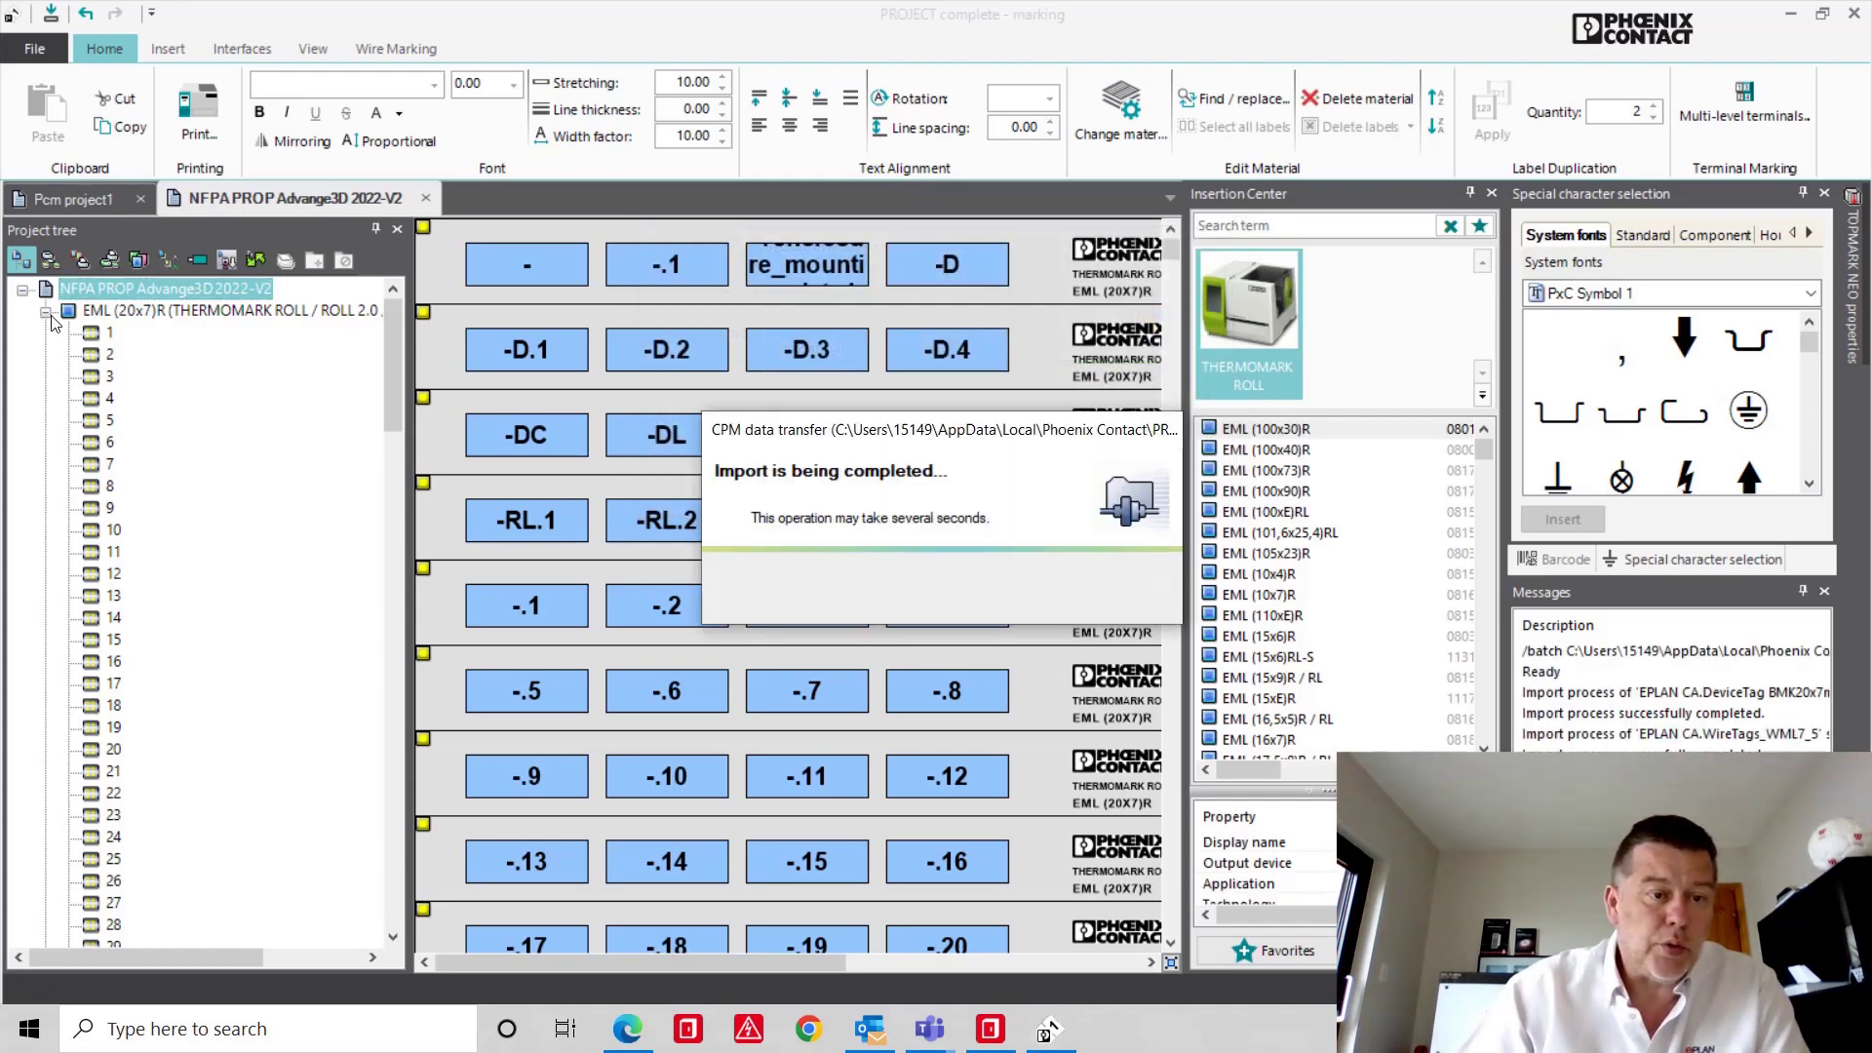
- Review the WML 6, WML 7,5 and EML label sets, then return to EPLAN
left_click(119, 332)
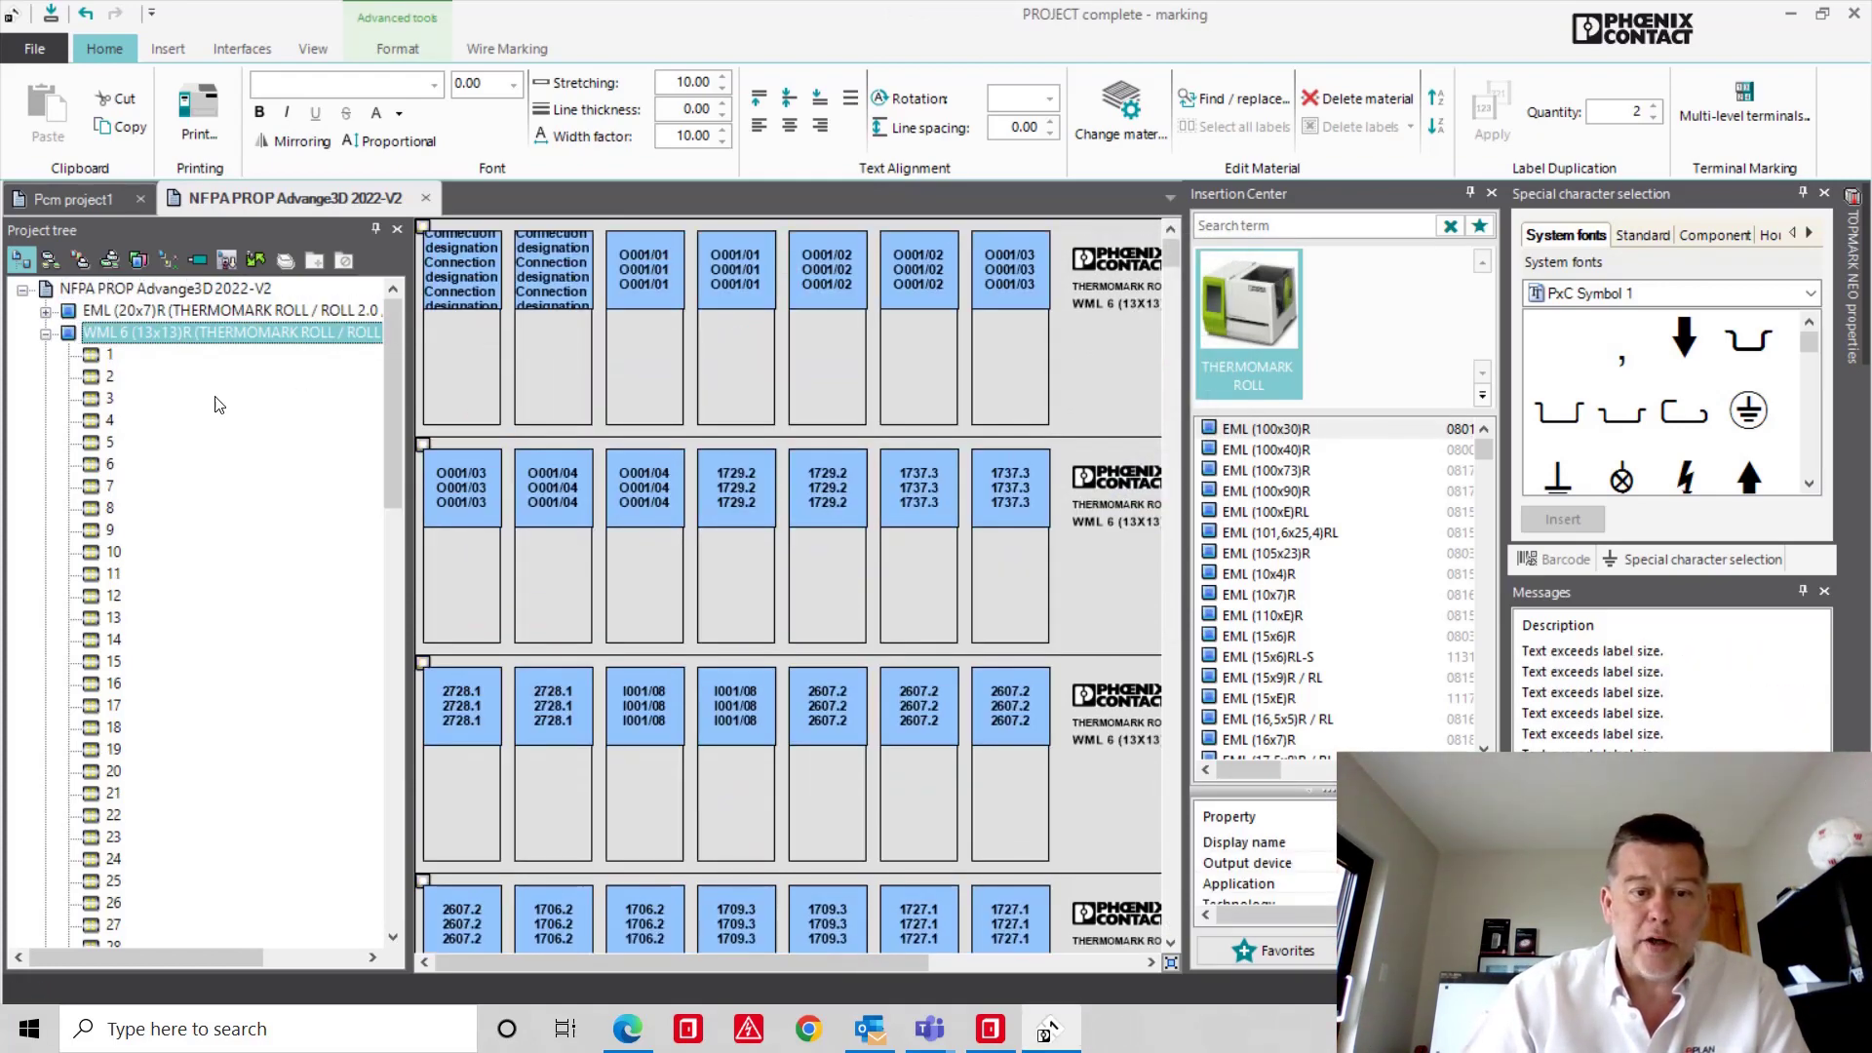
left_click(46, 333)
left_click(133, 357)
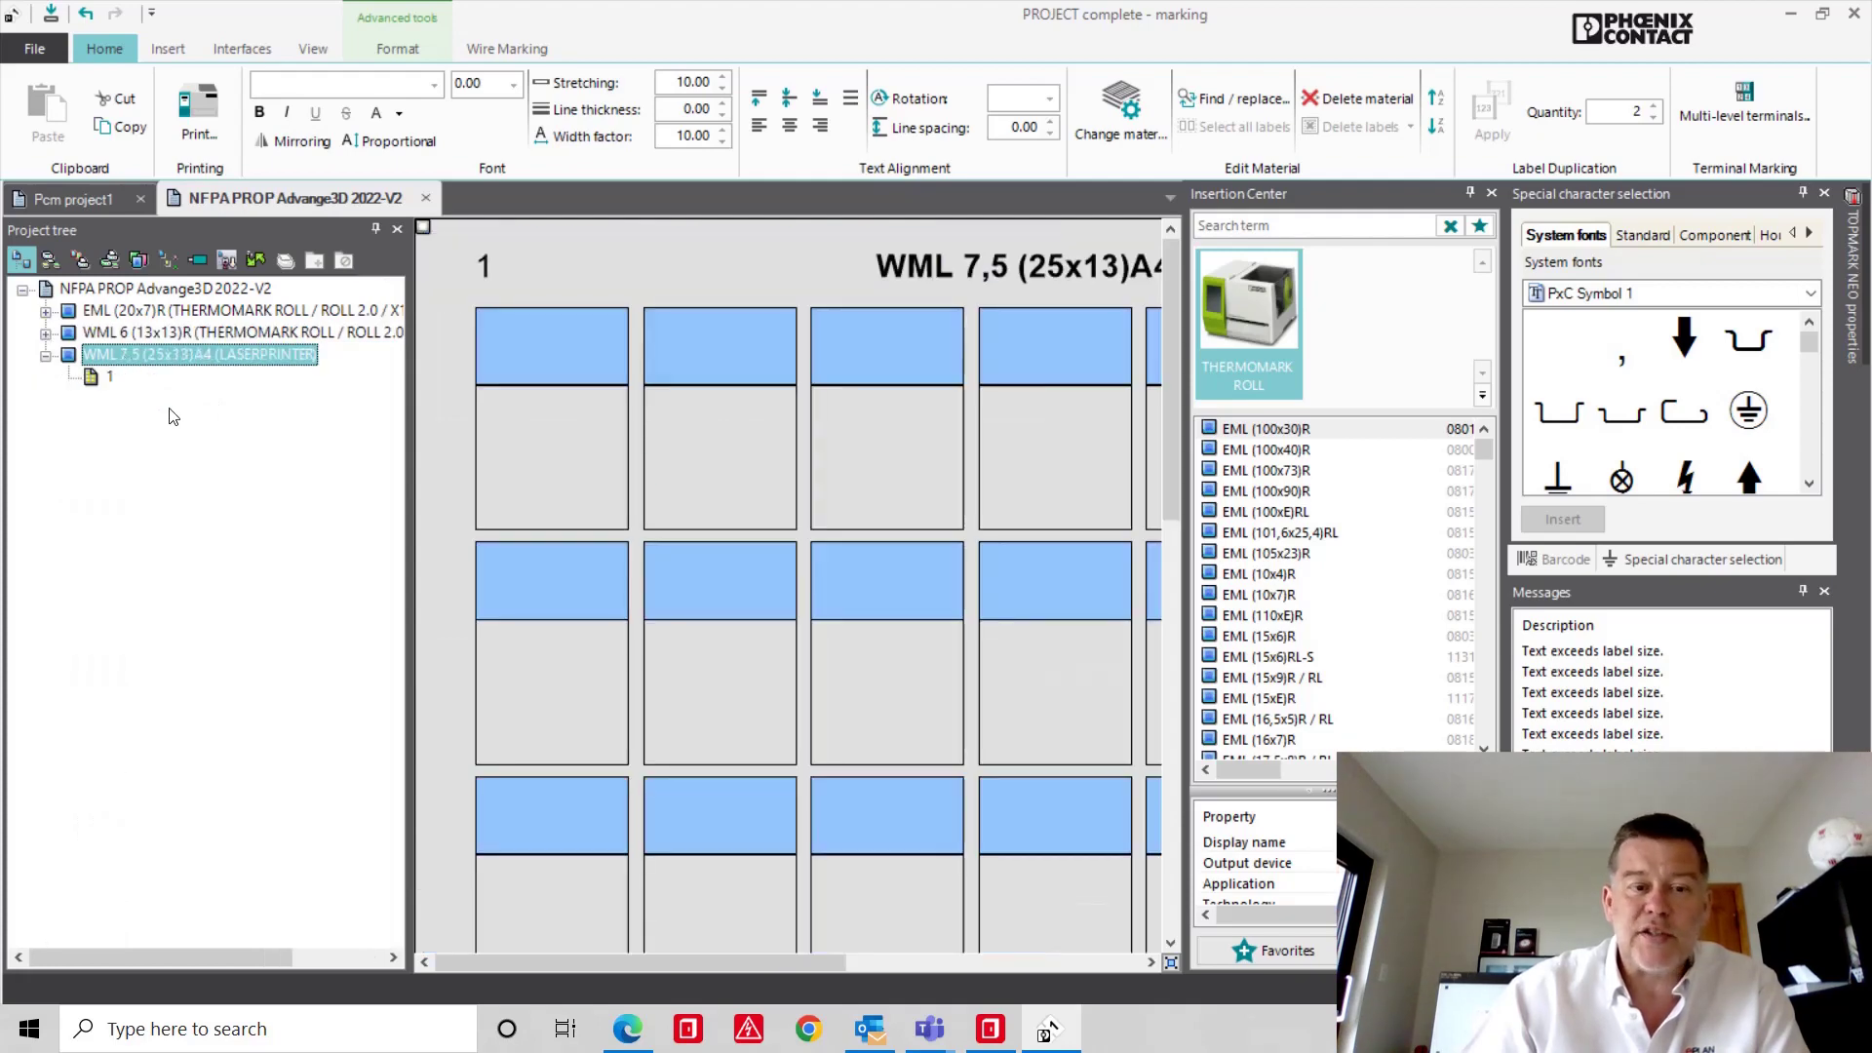
left_click(152, 335)
left_click(162, 313)
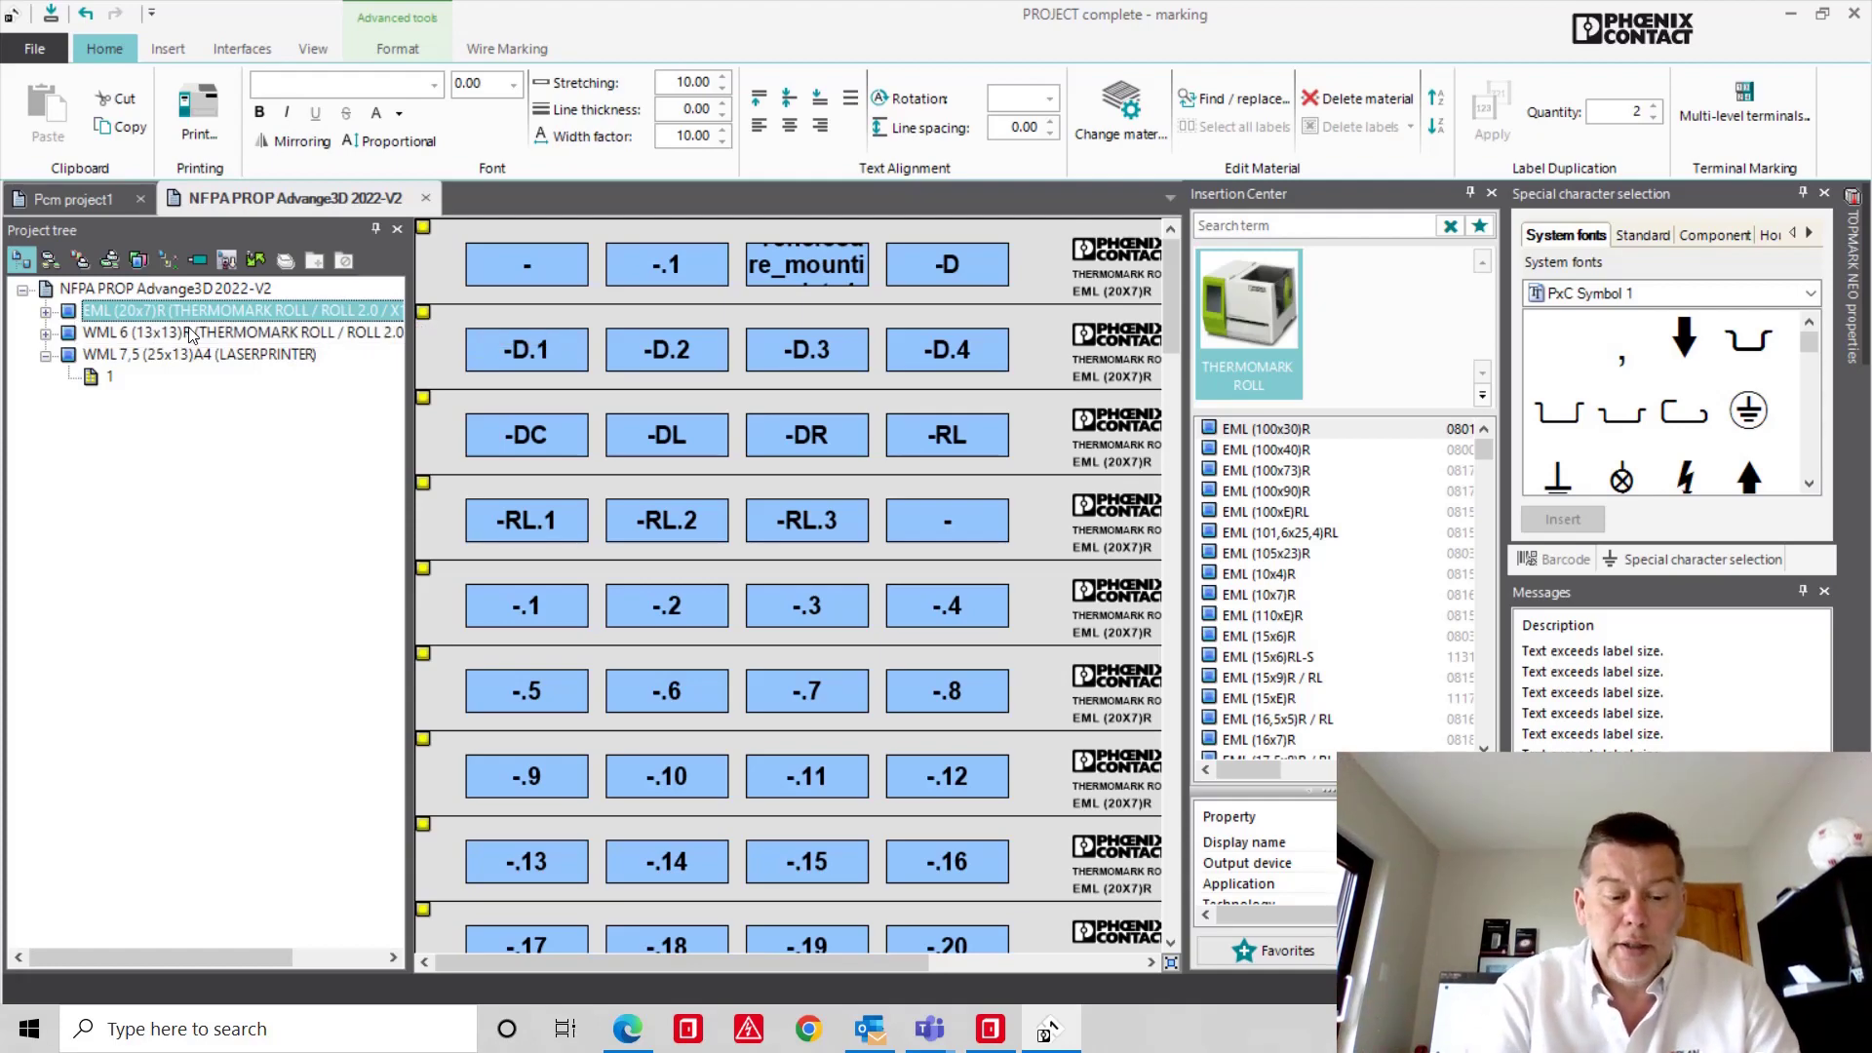
key("alt+Tab")
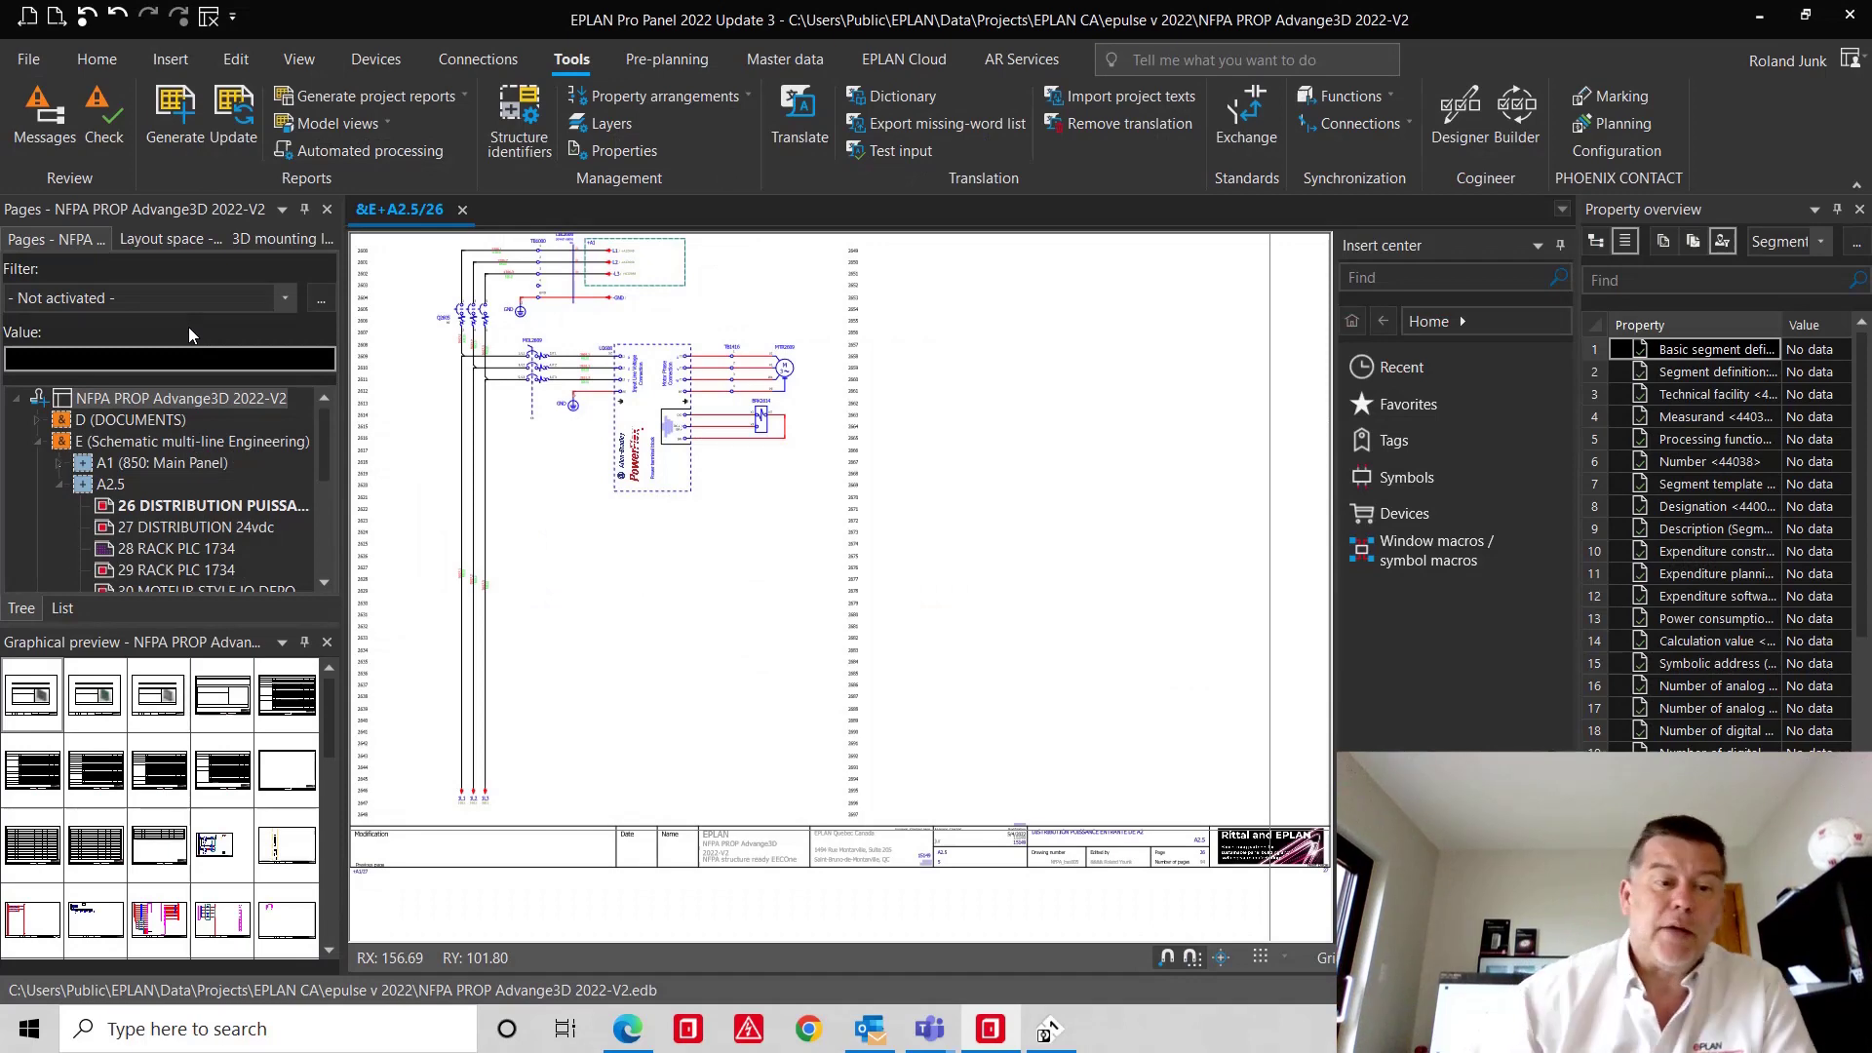
- With the NFPA PROP Advange3D 2022-V2 project selected, open eVIEW Free and expand its cloud project list
left_click(228, 400)
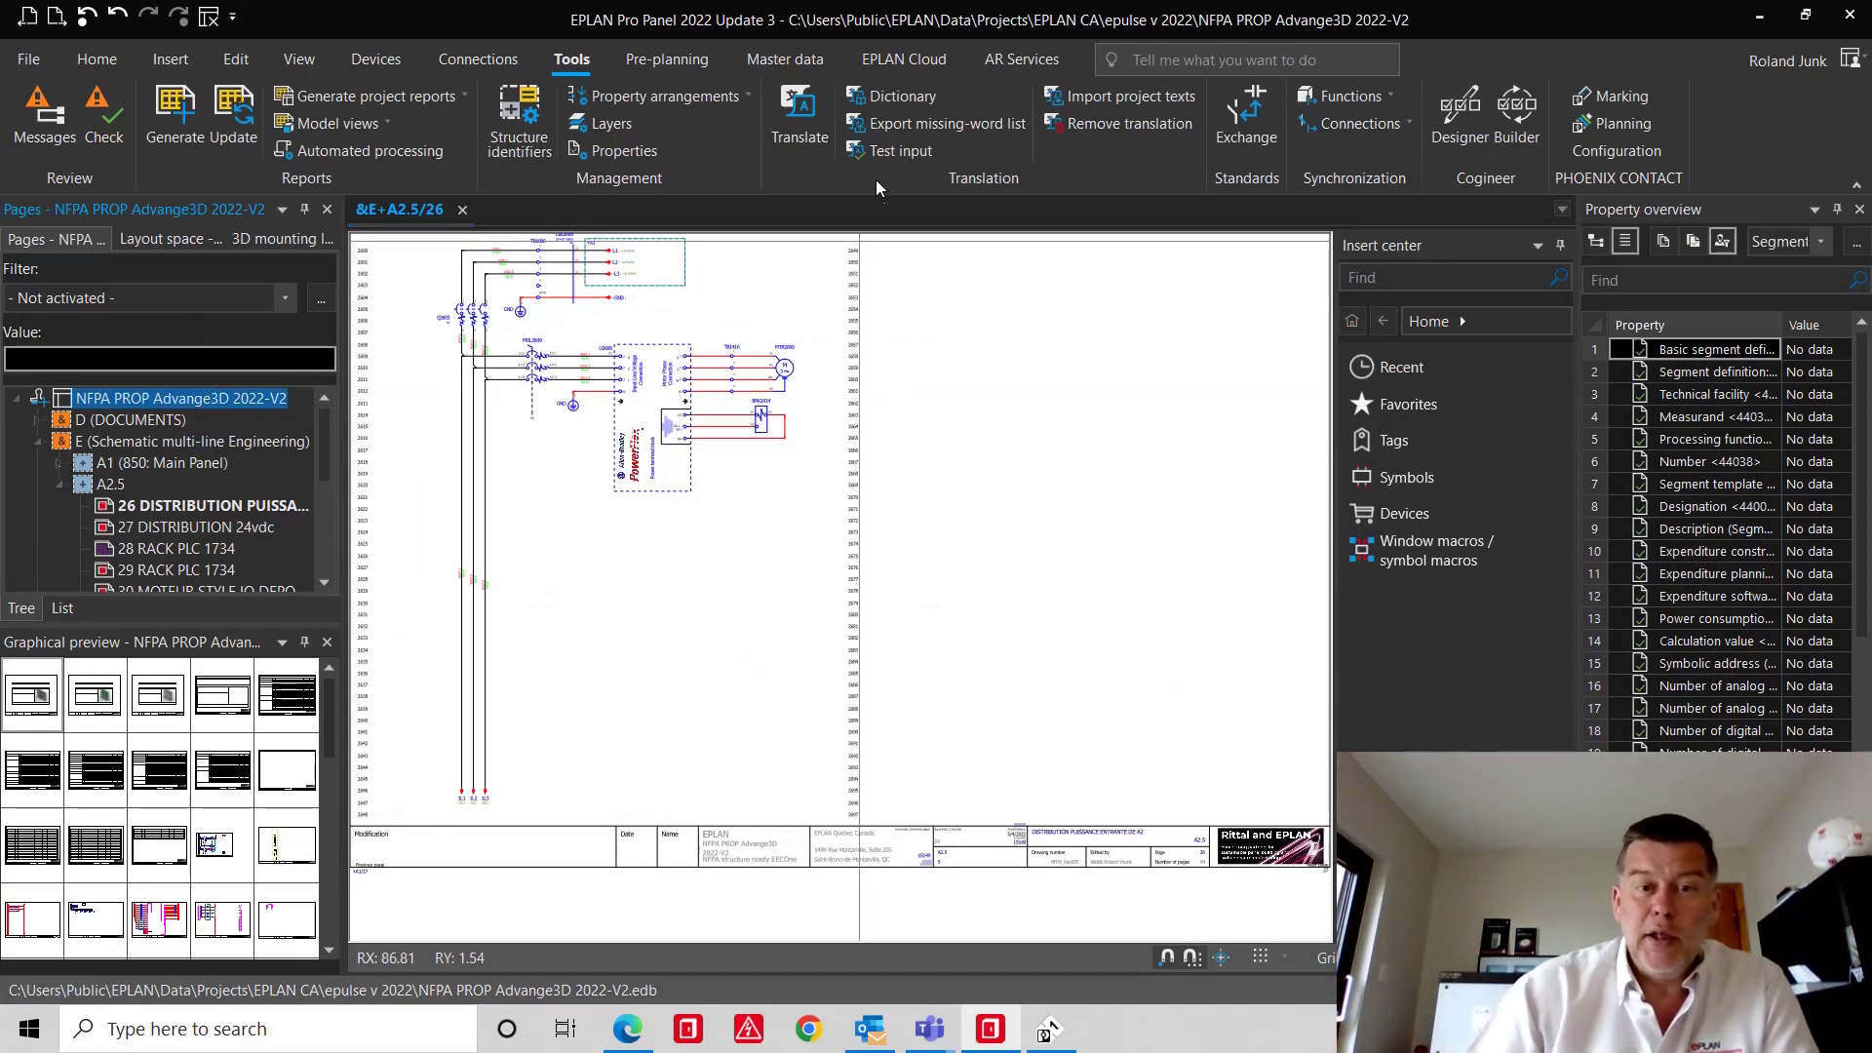
left_click(904, 58)
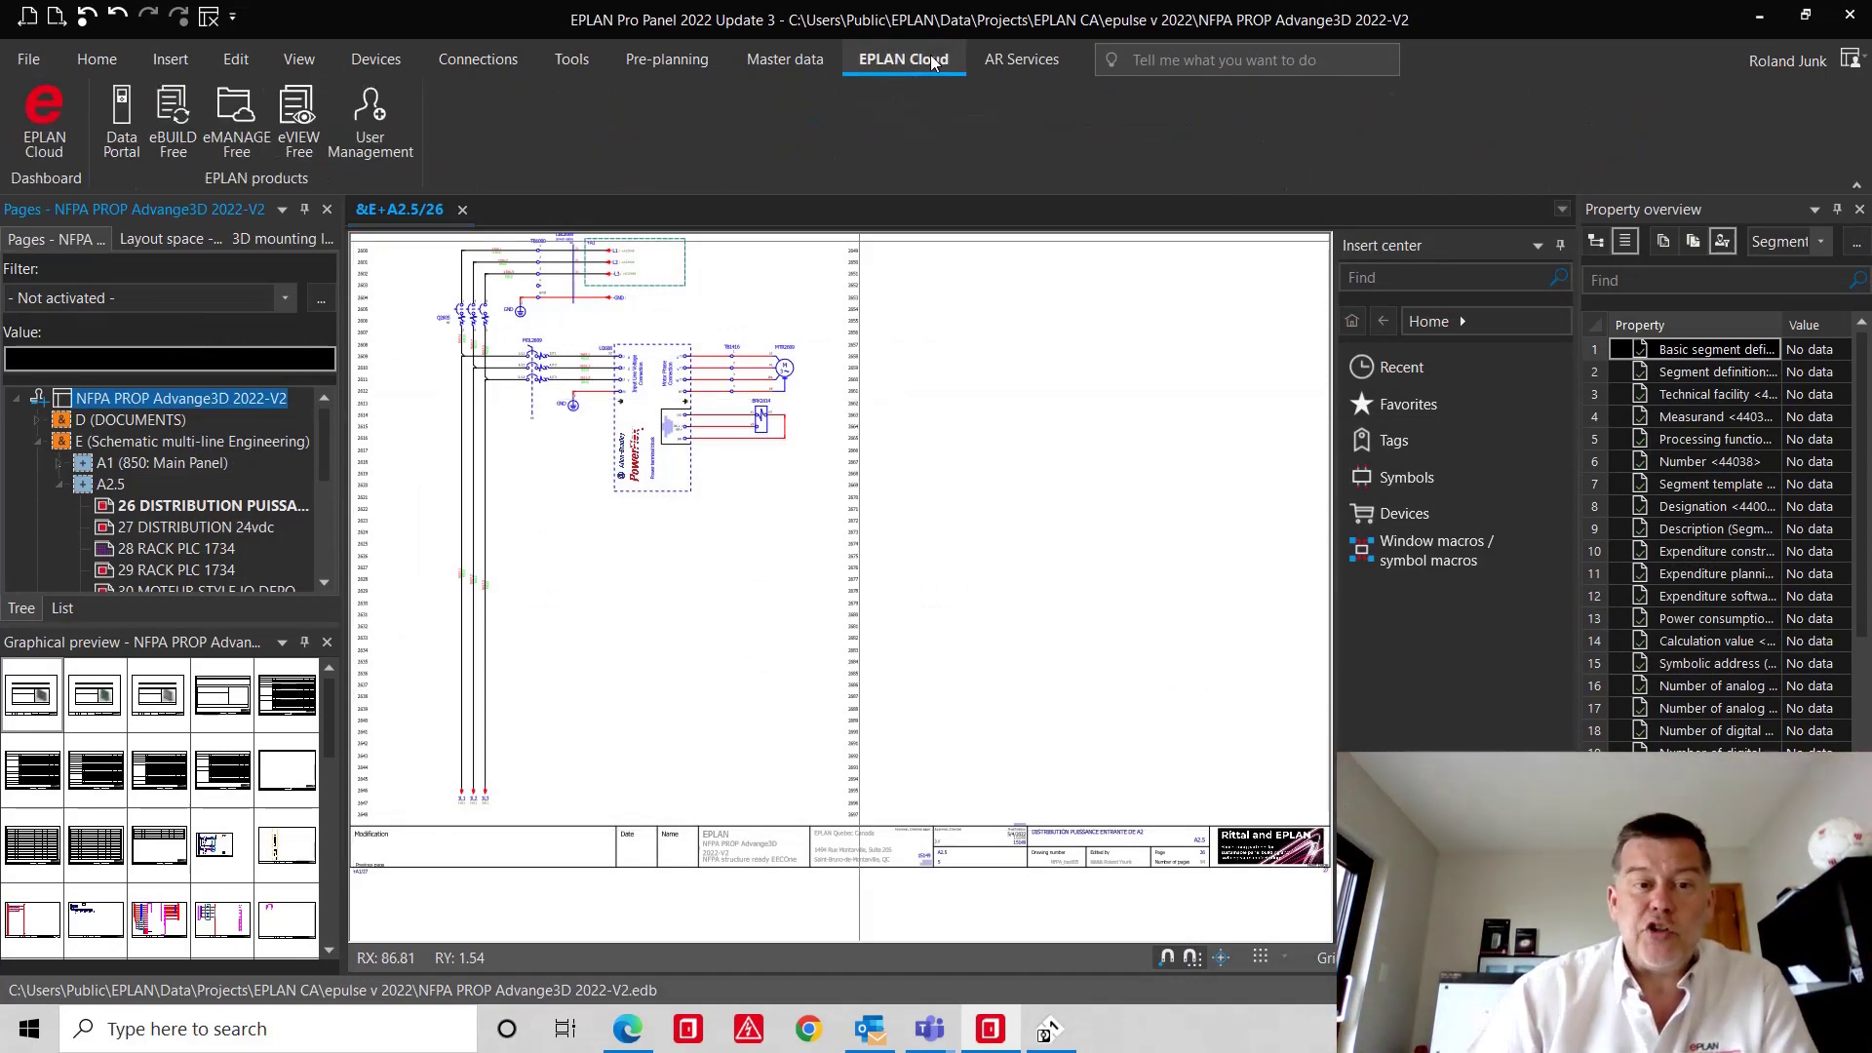
left_click(310, 122)
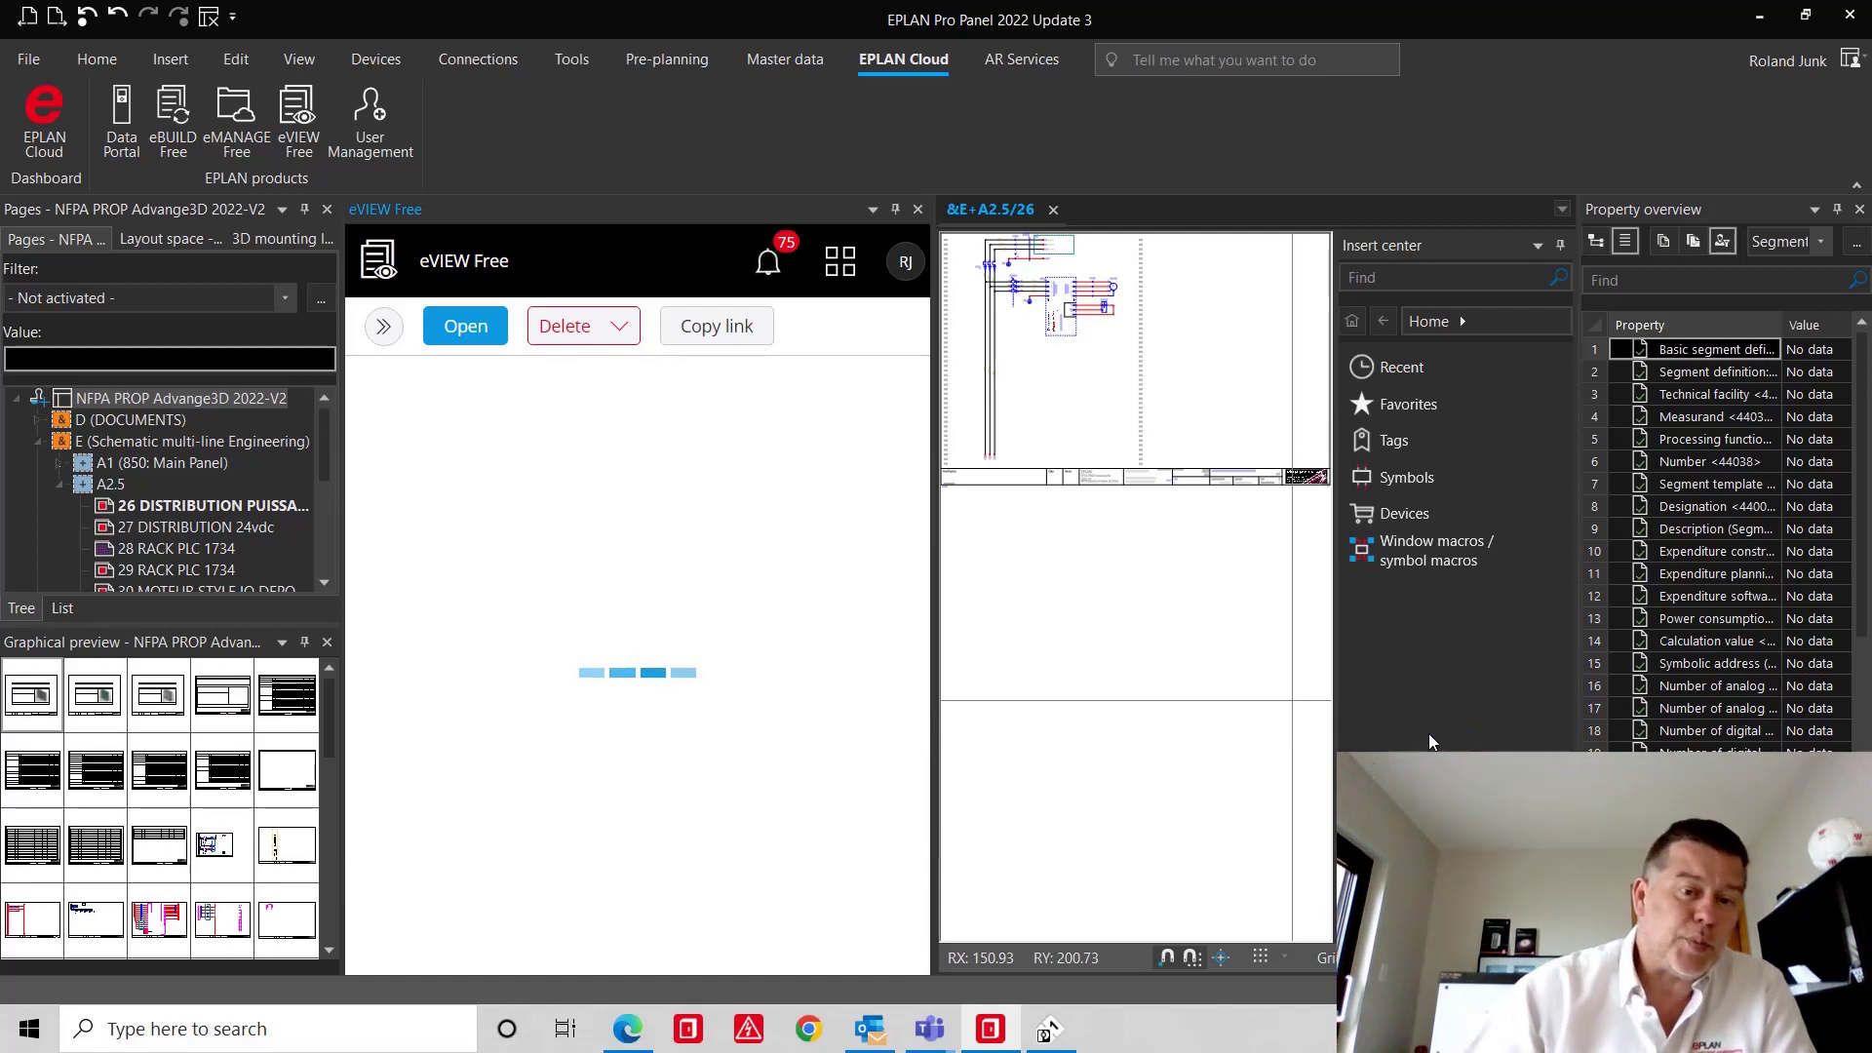
left_click(238, 396)
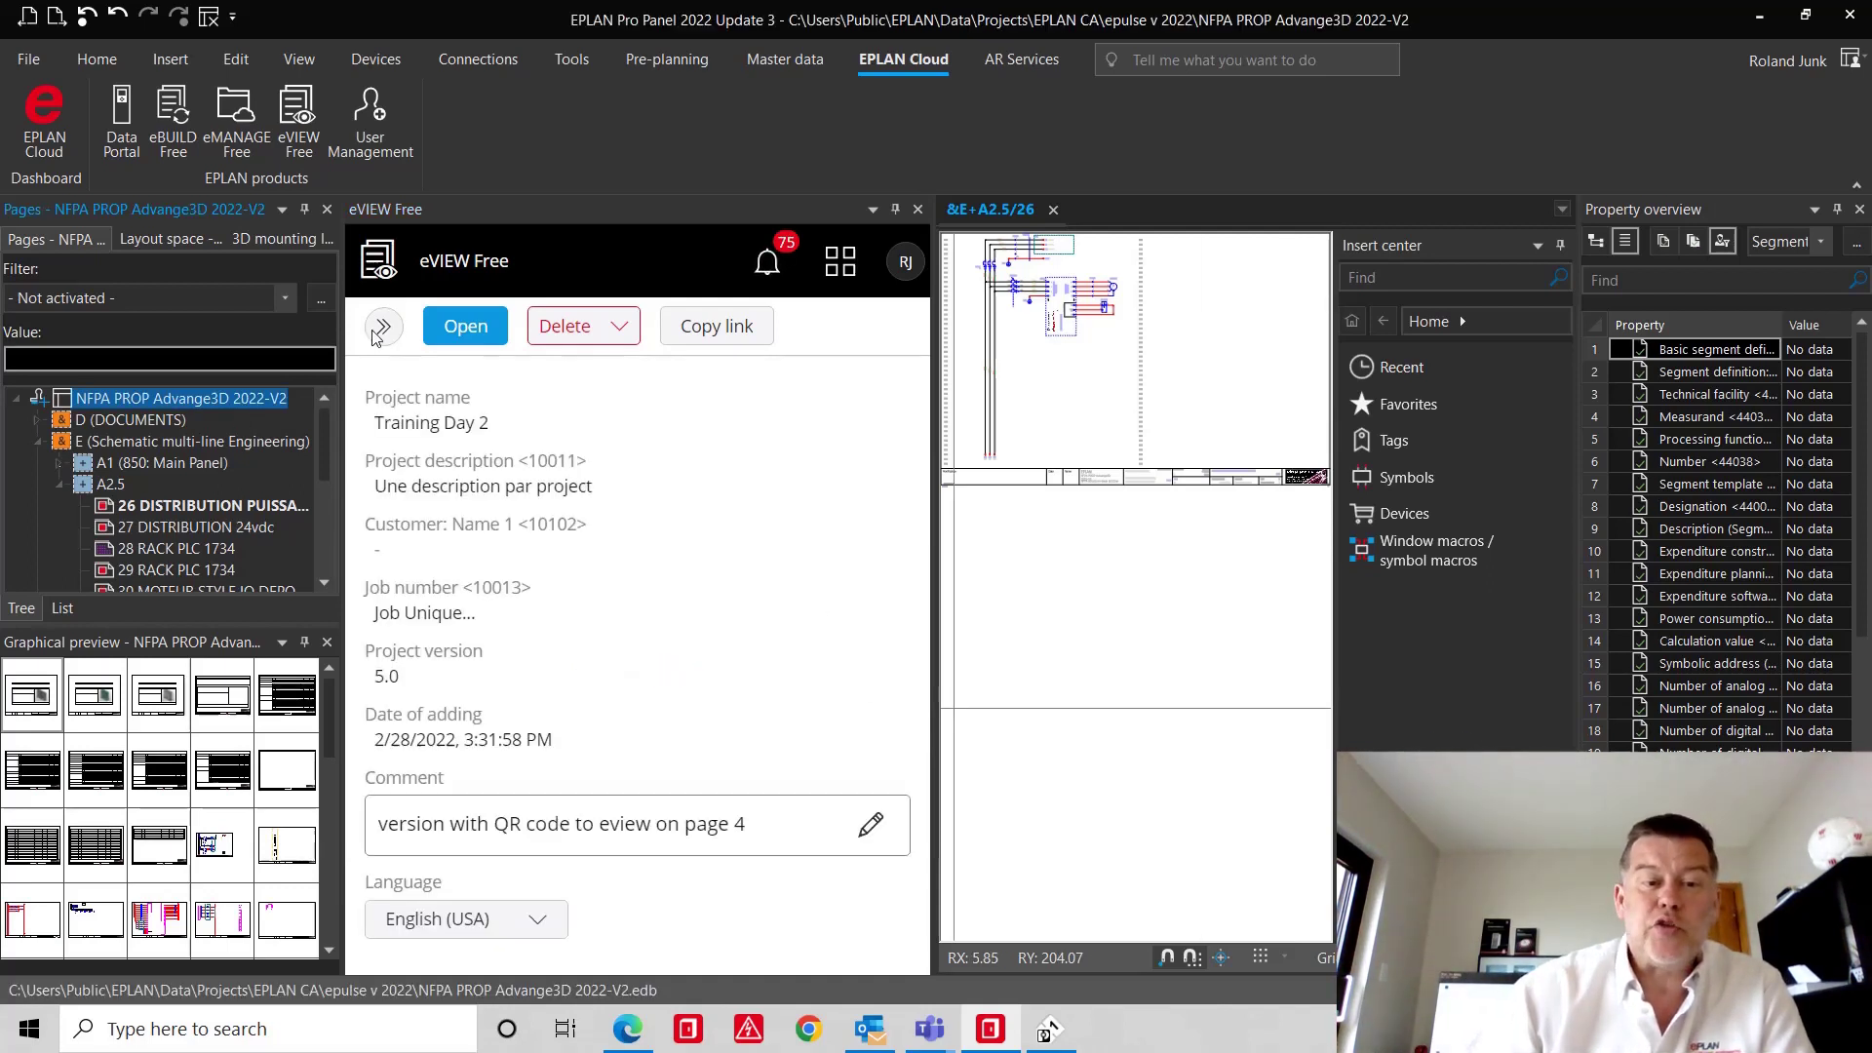
left_click(384, 328)
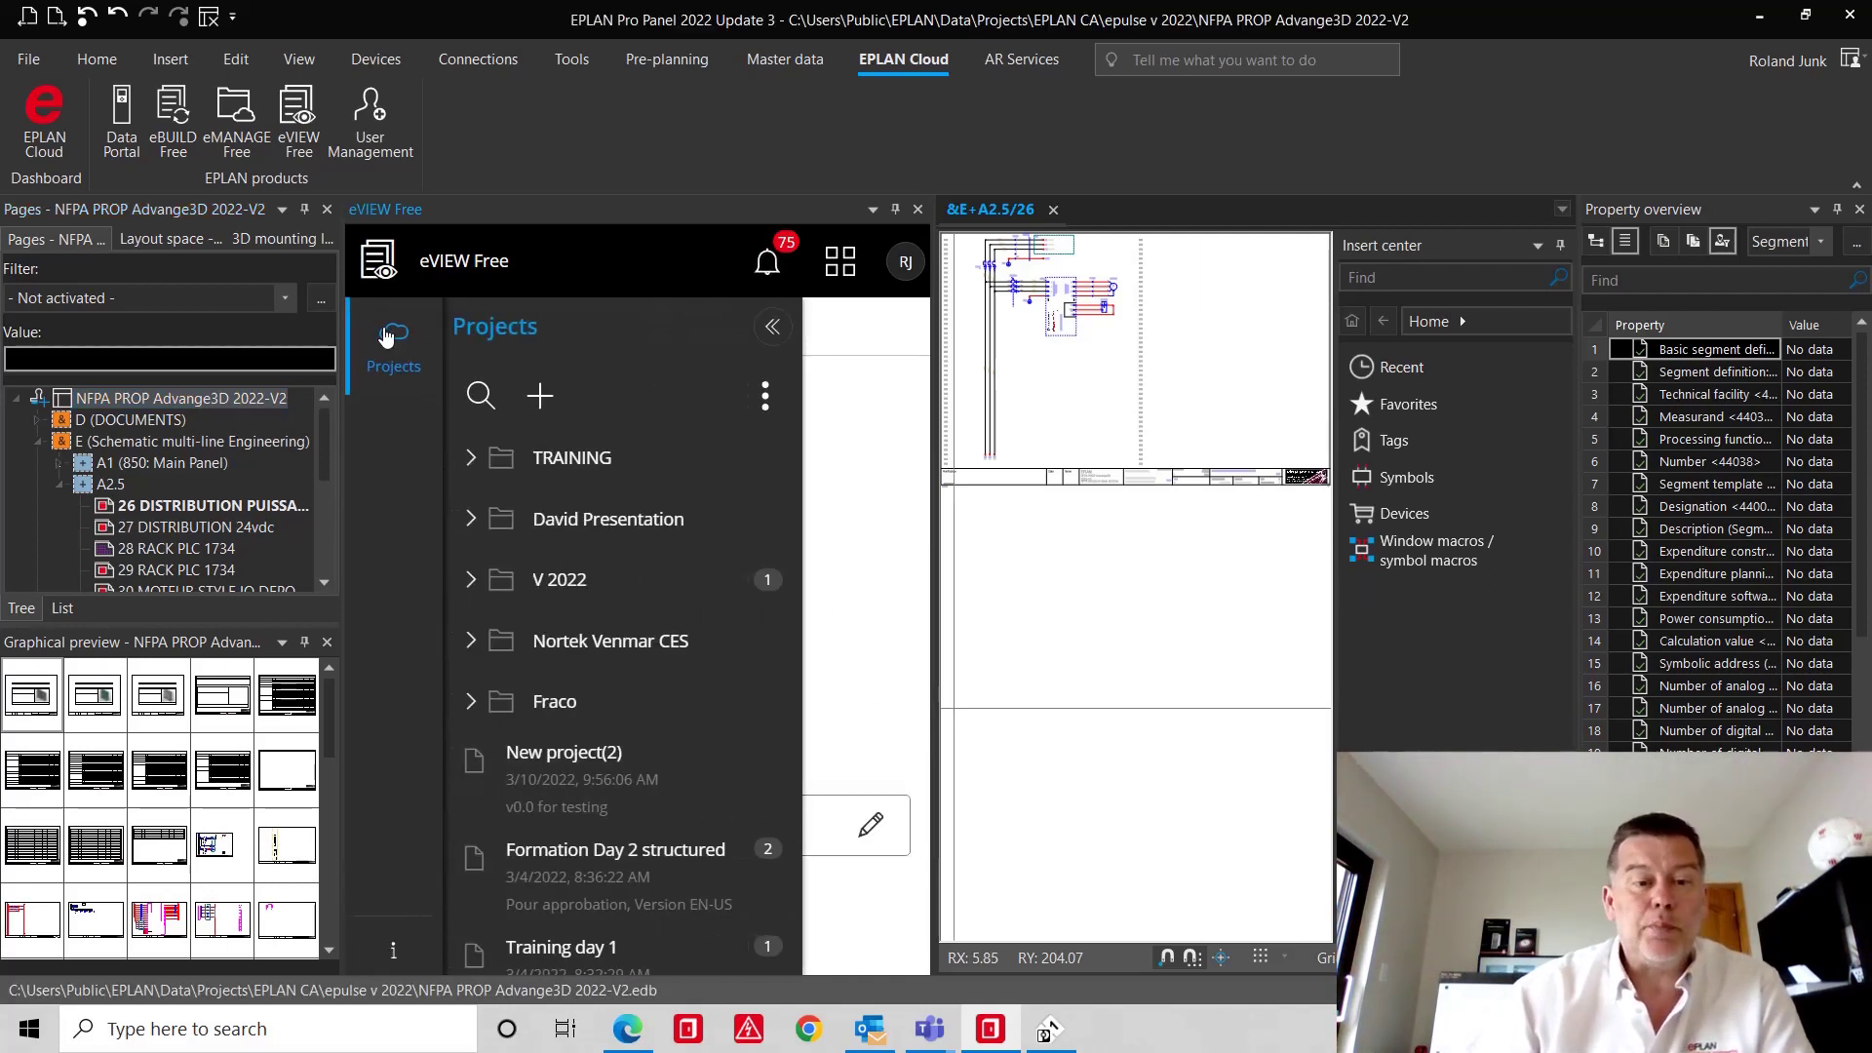
- Upload a new project version commented 'exchanged the +A2.5 with the RIT.1060.600 smaller panel'
left_click(542, 400)
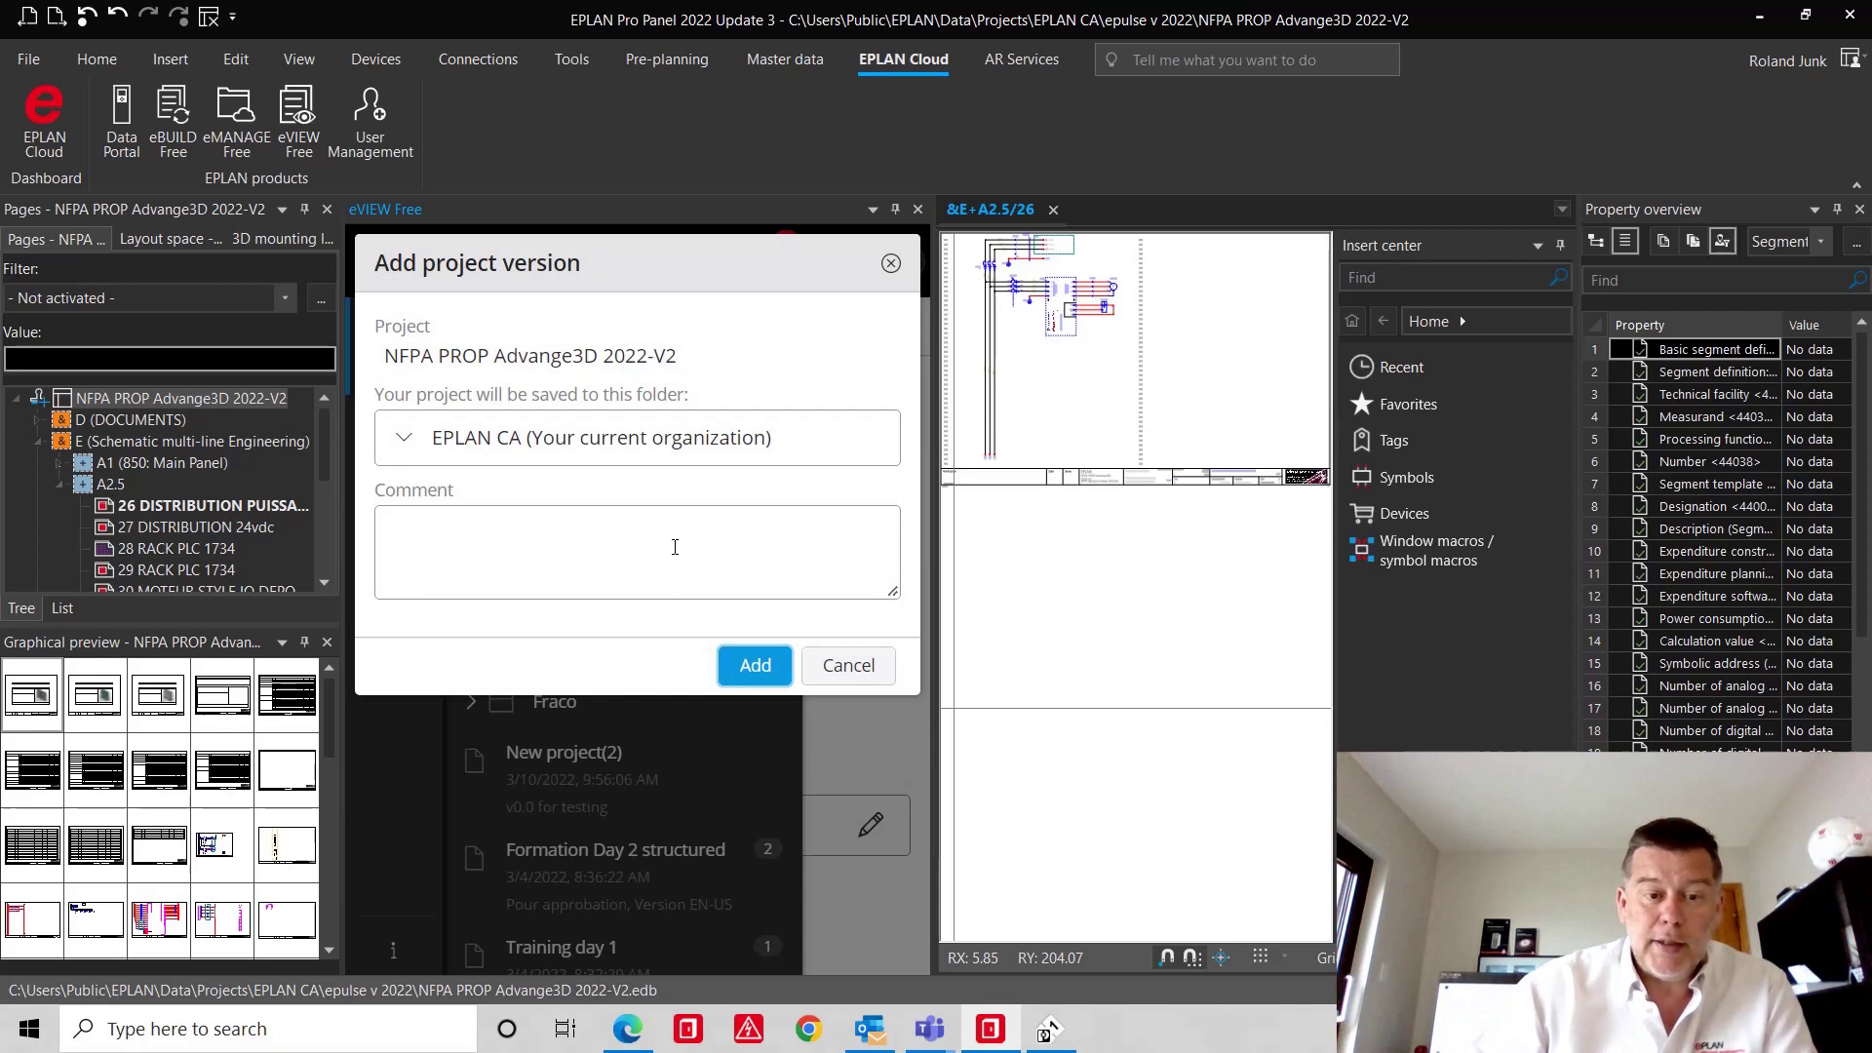
left_click(675, 547)
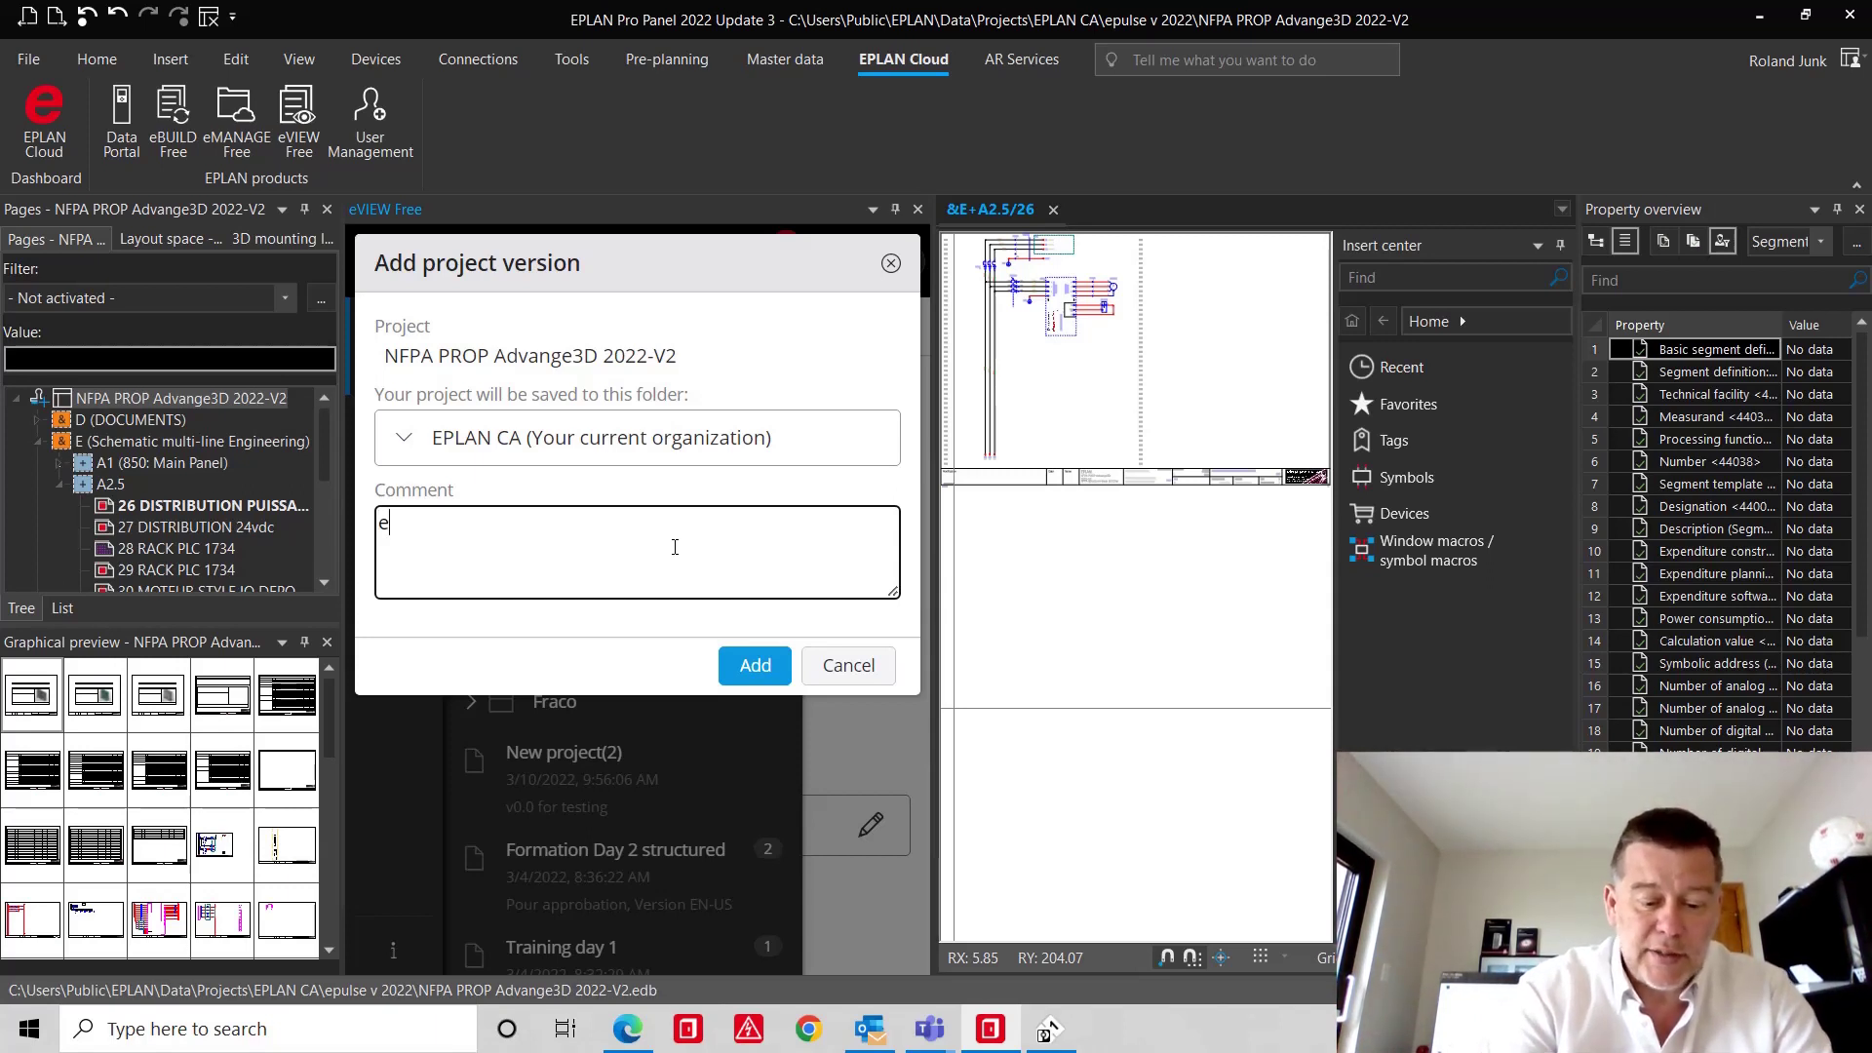
type("xchanged the")
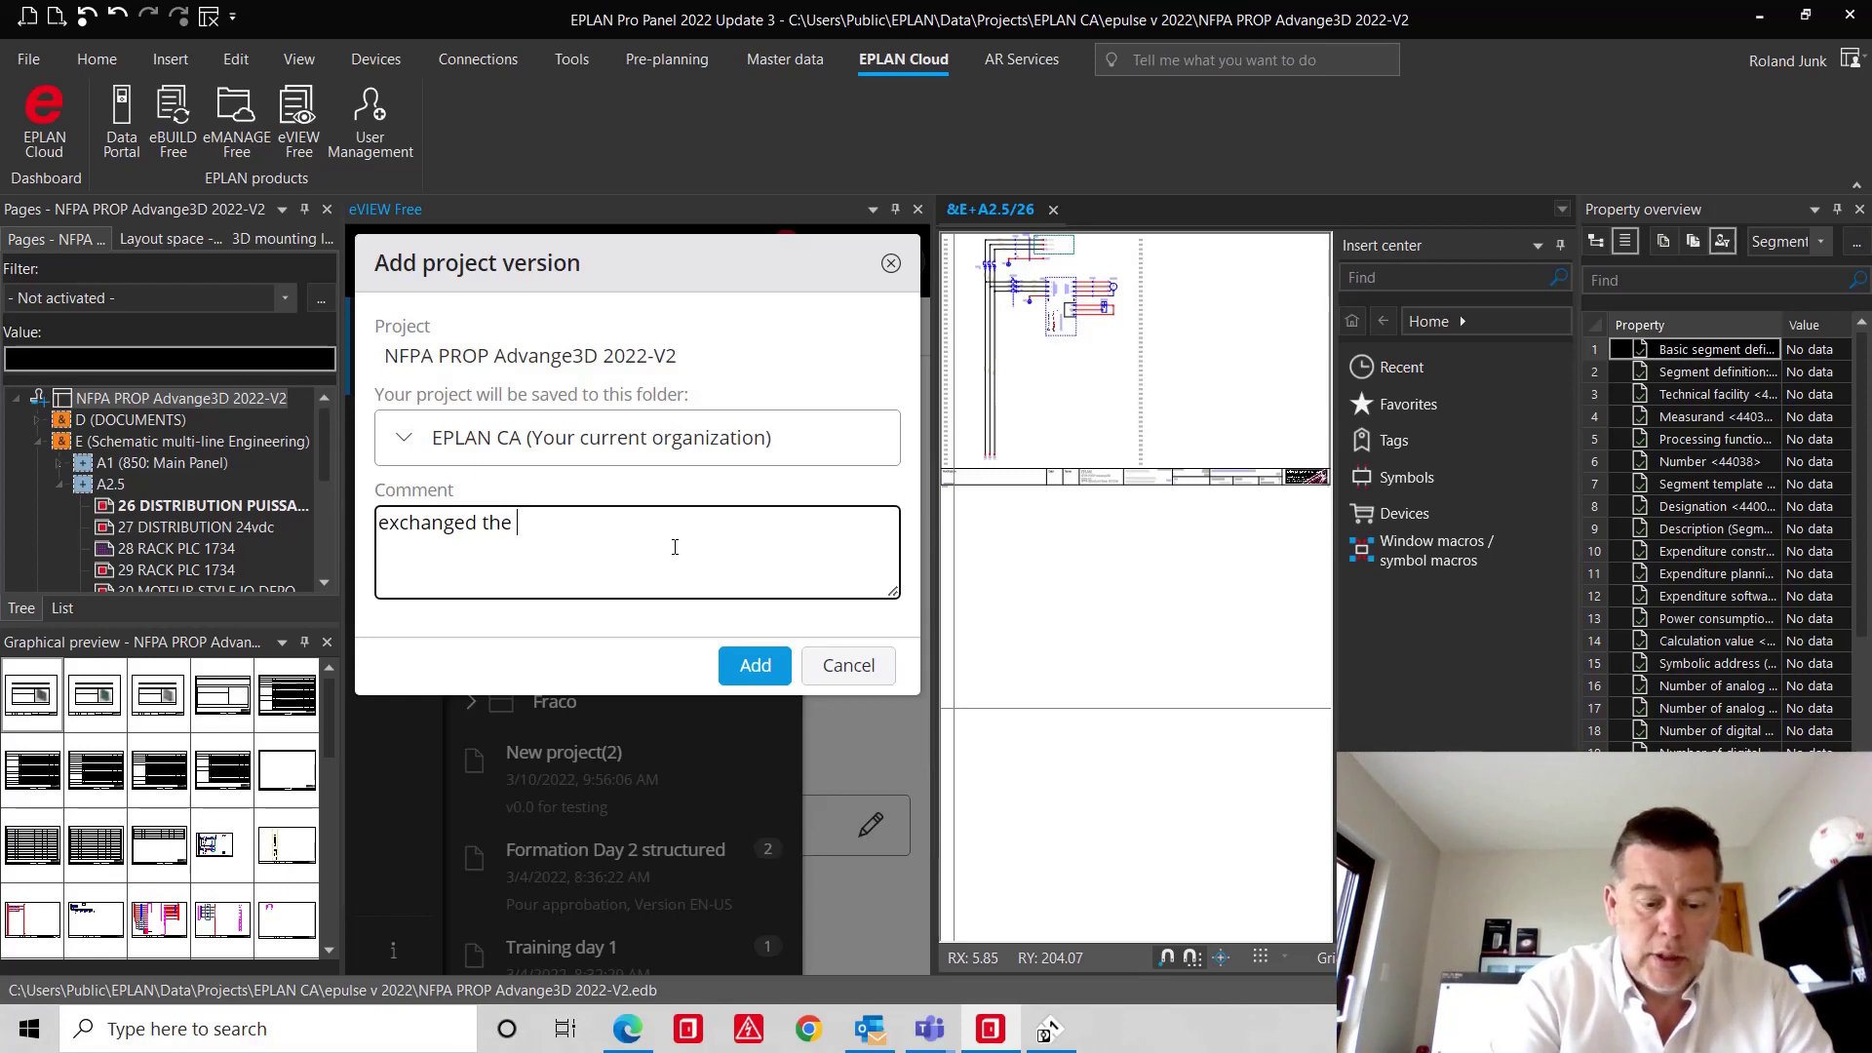
type(" a")
key("BackSpace")
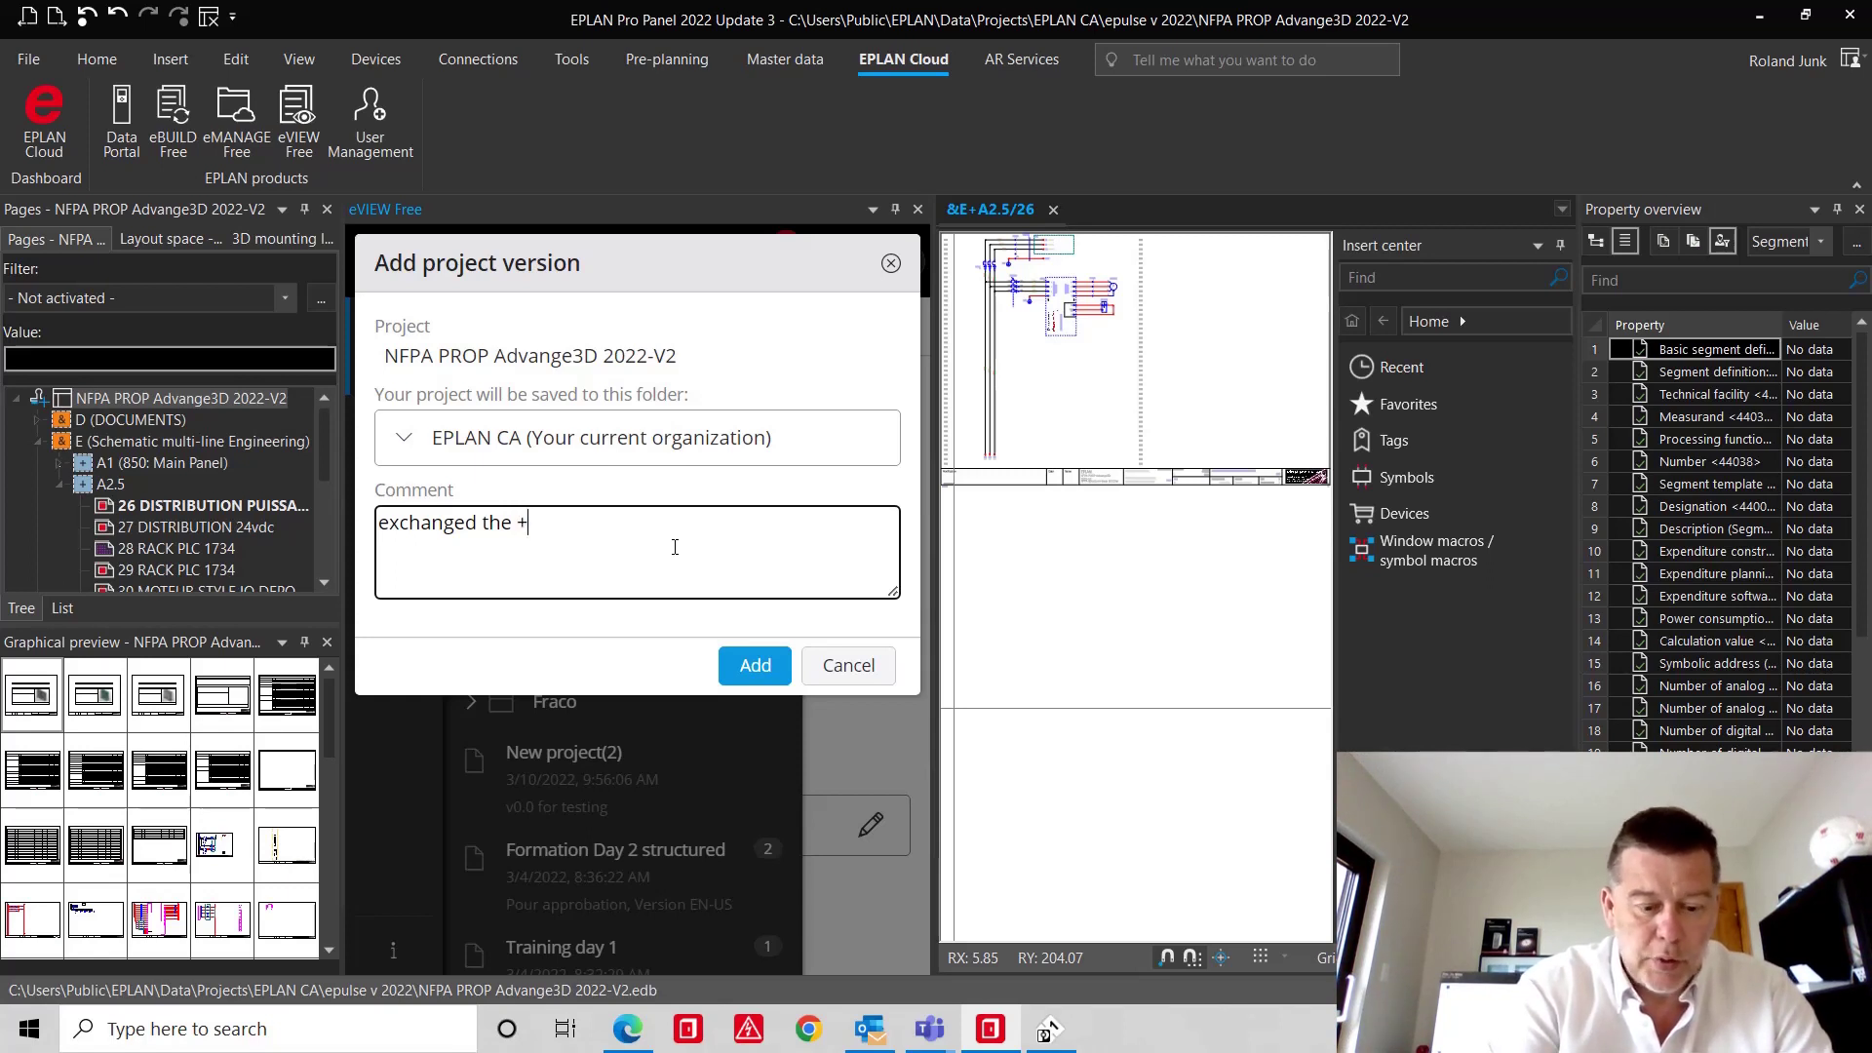
type("+Aw.5 ")
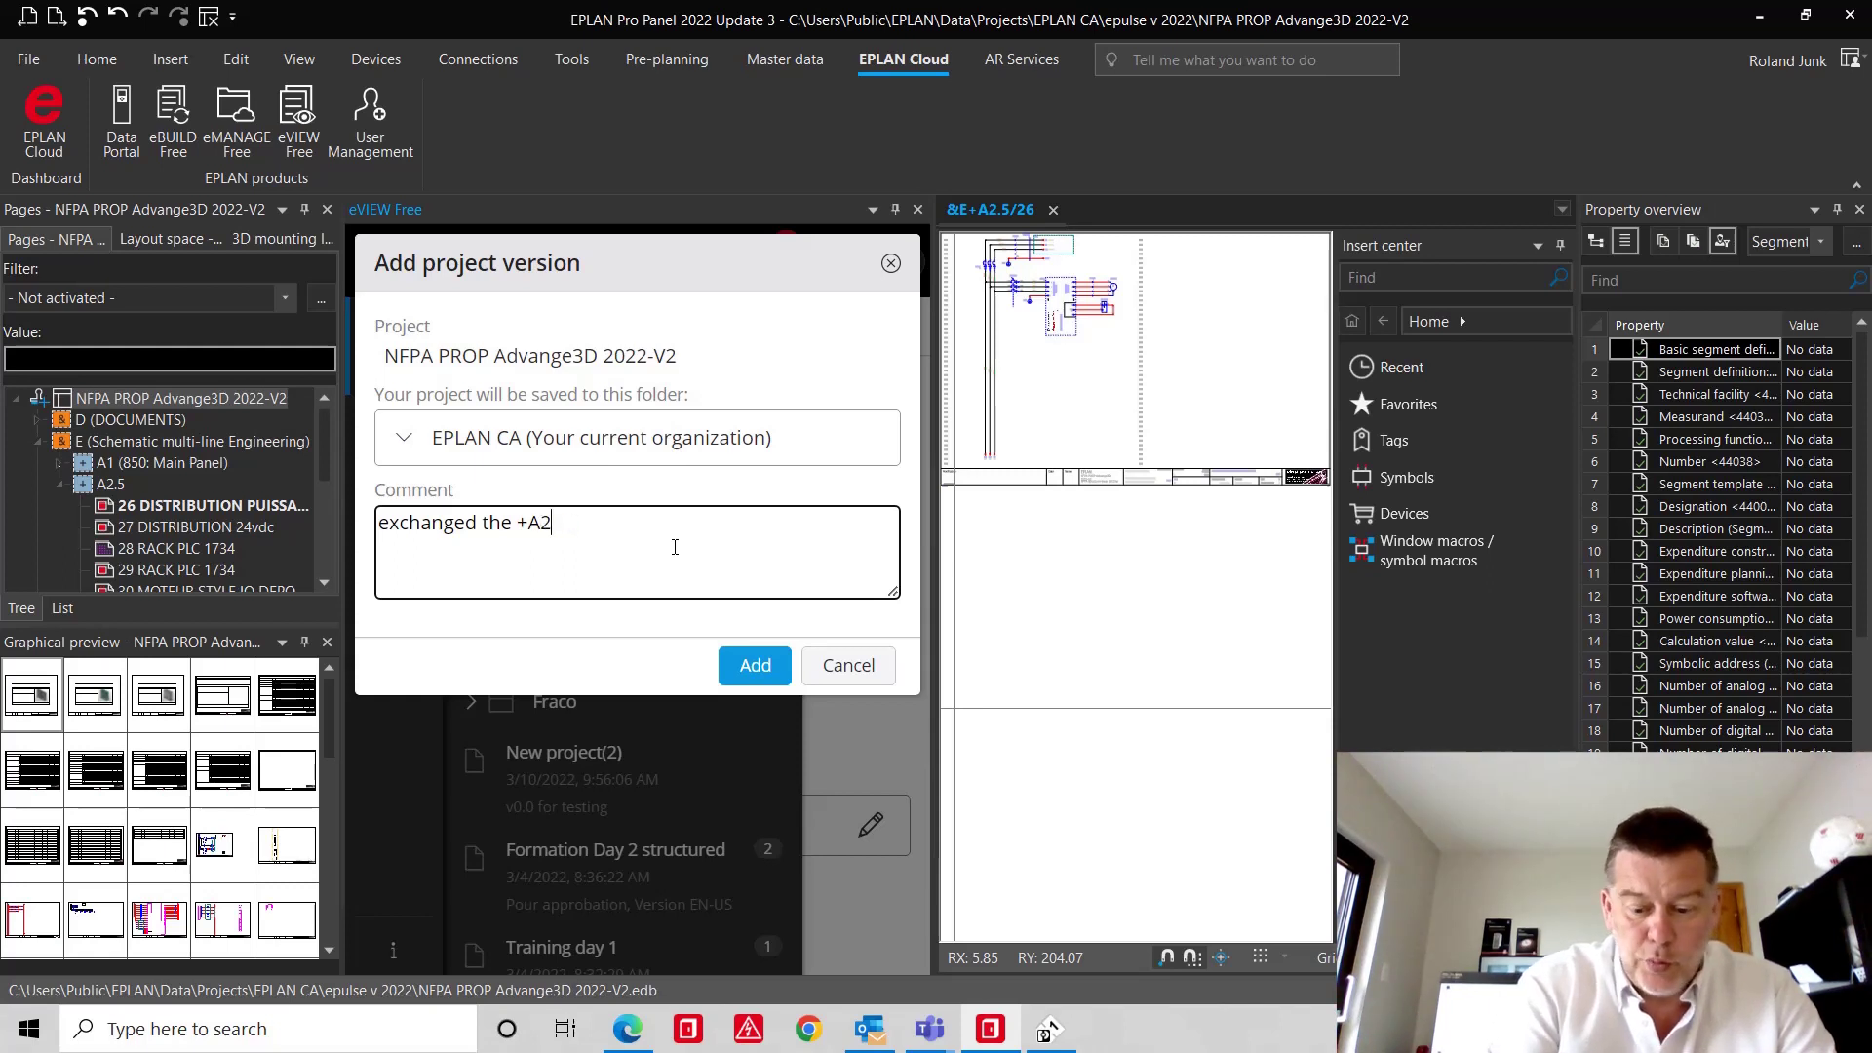
type("5 with t")
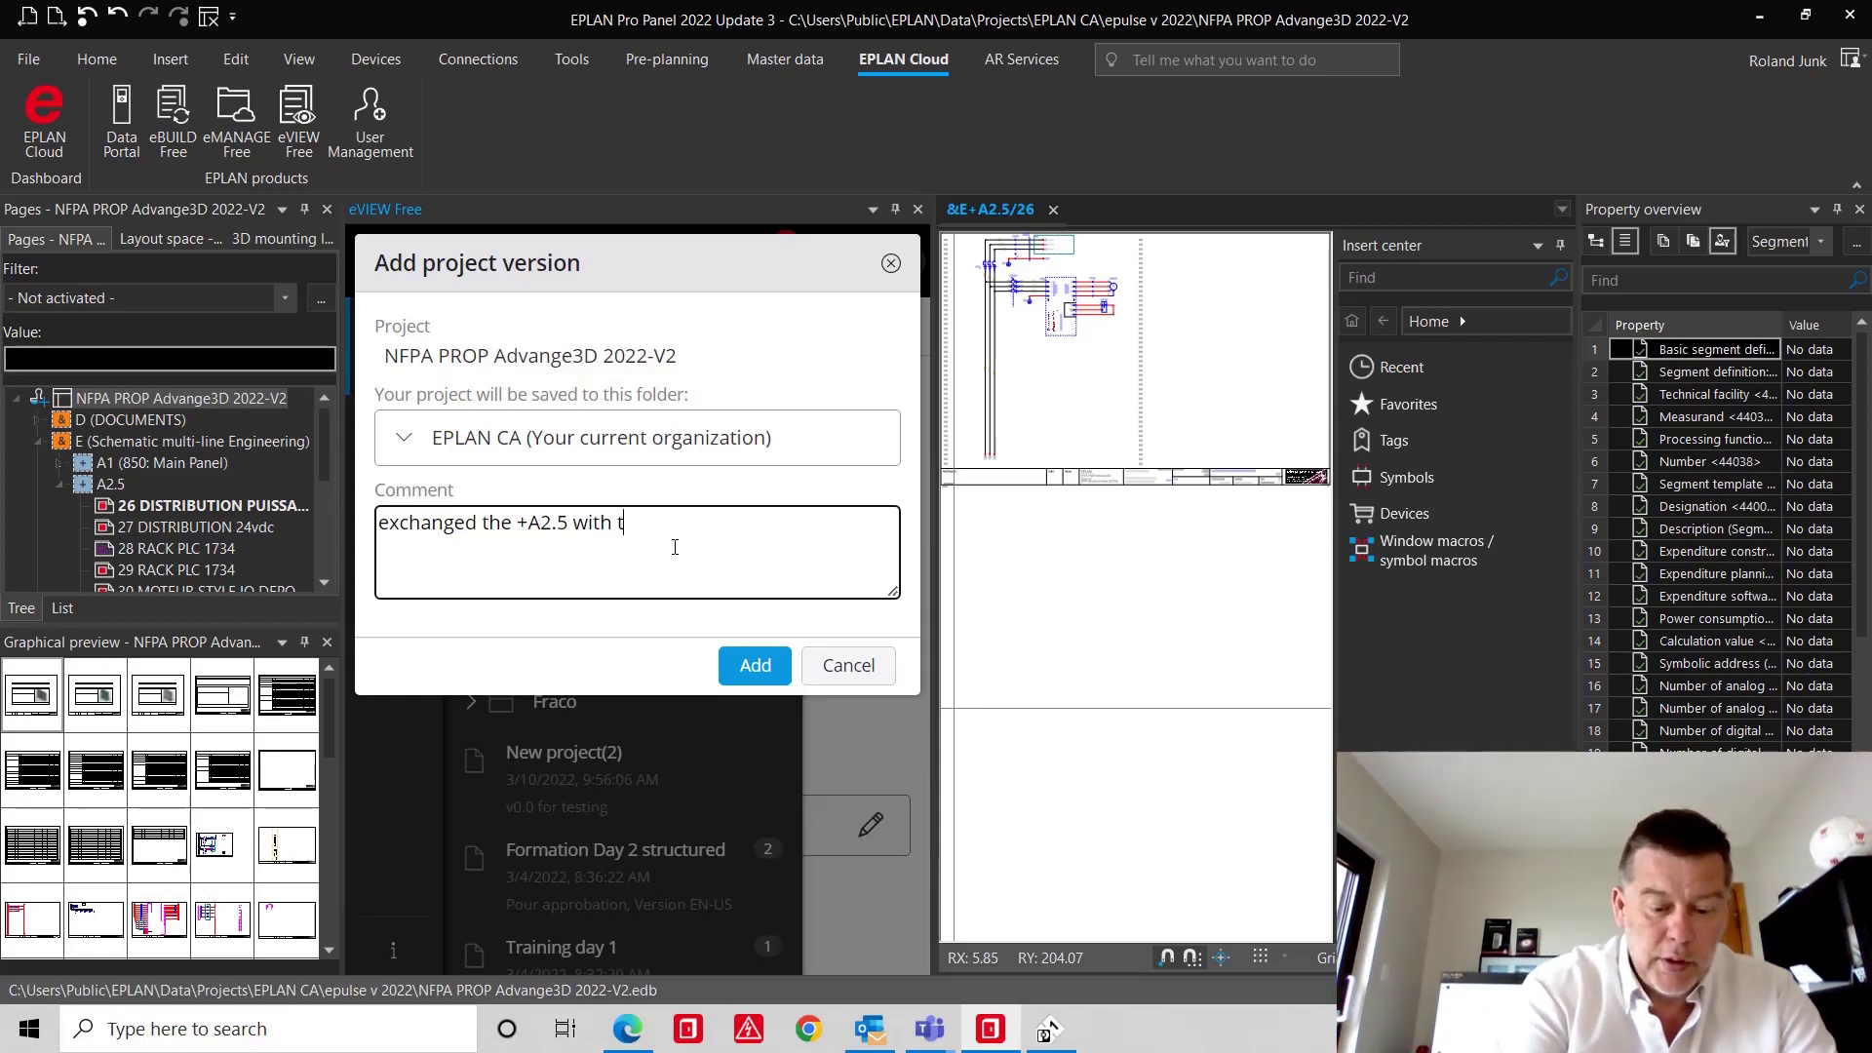
type("he RIT.1")
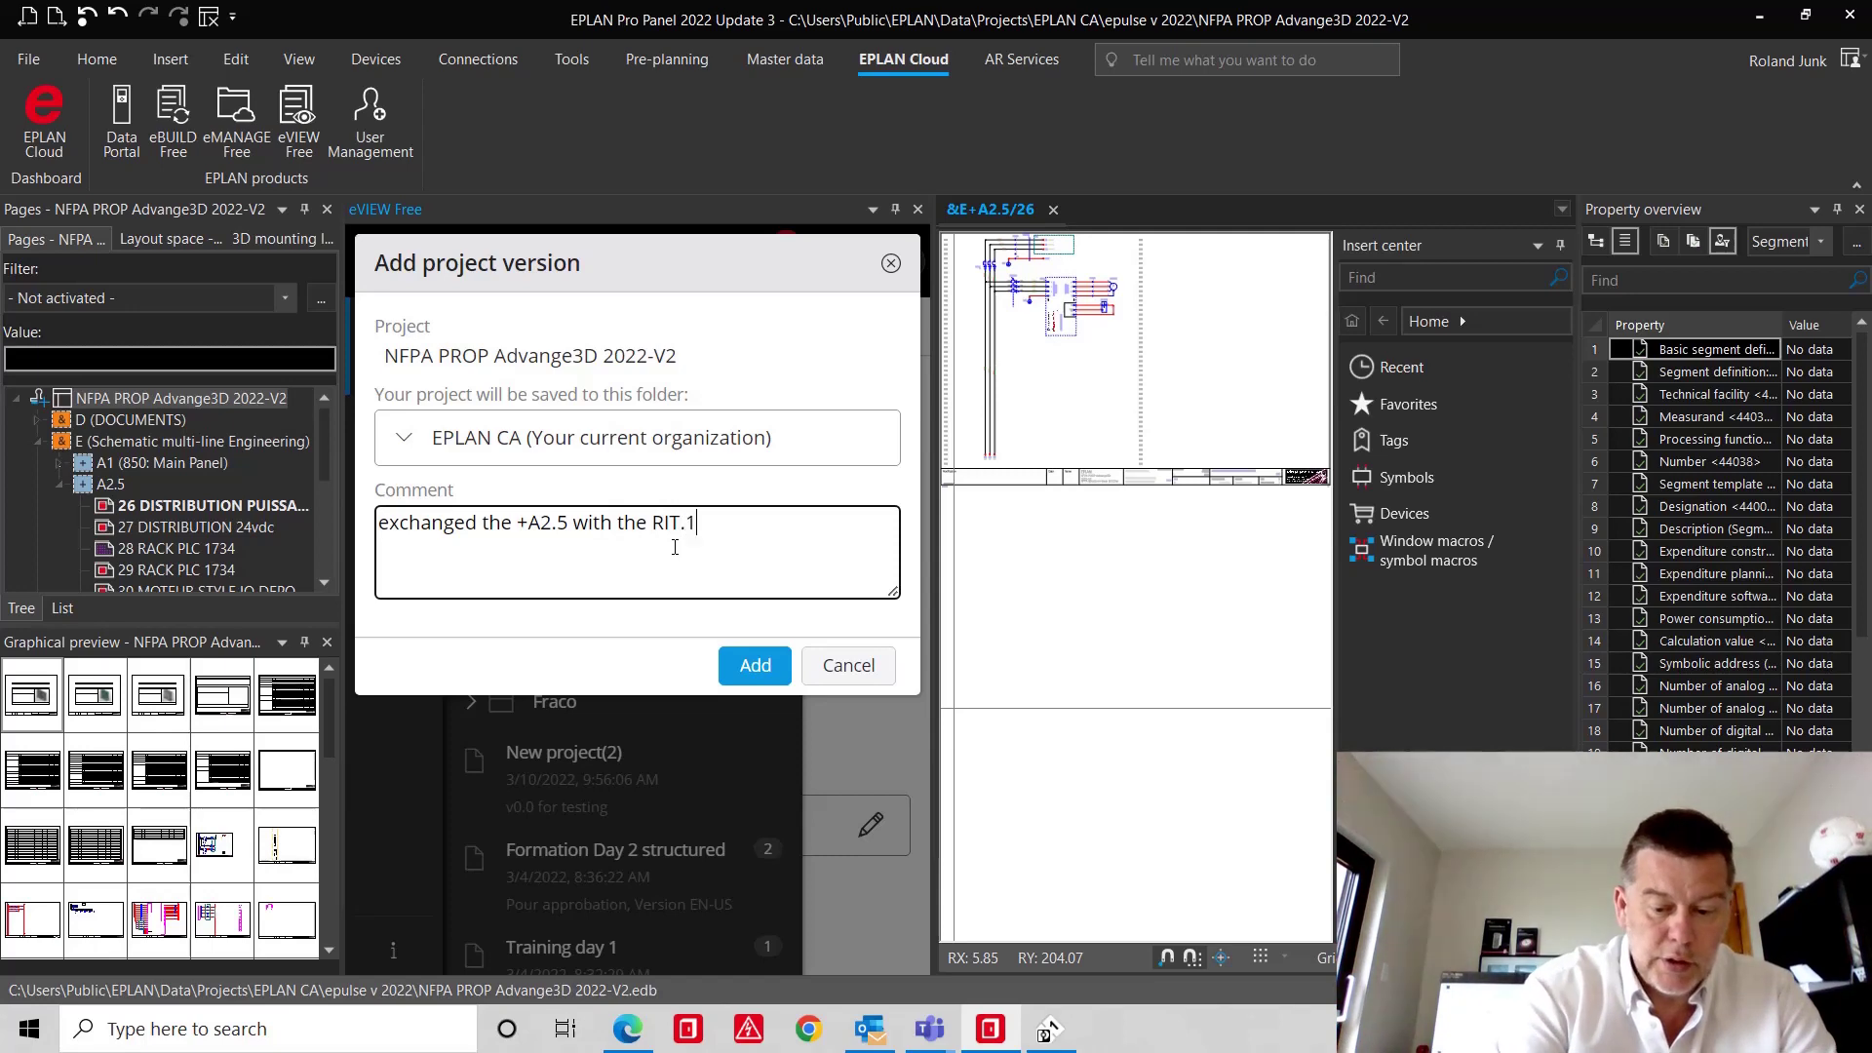
type("060.60")
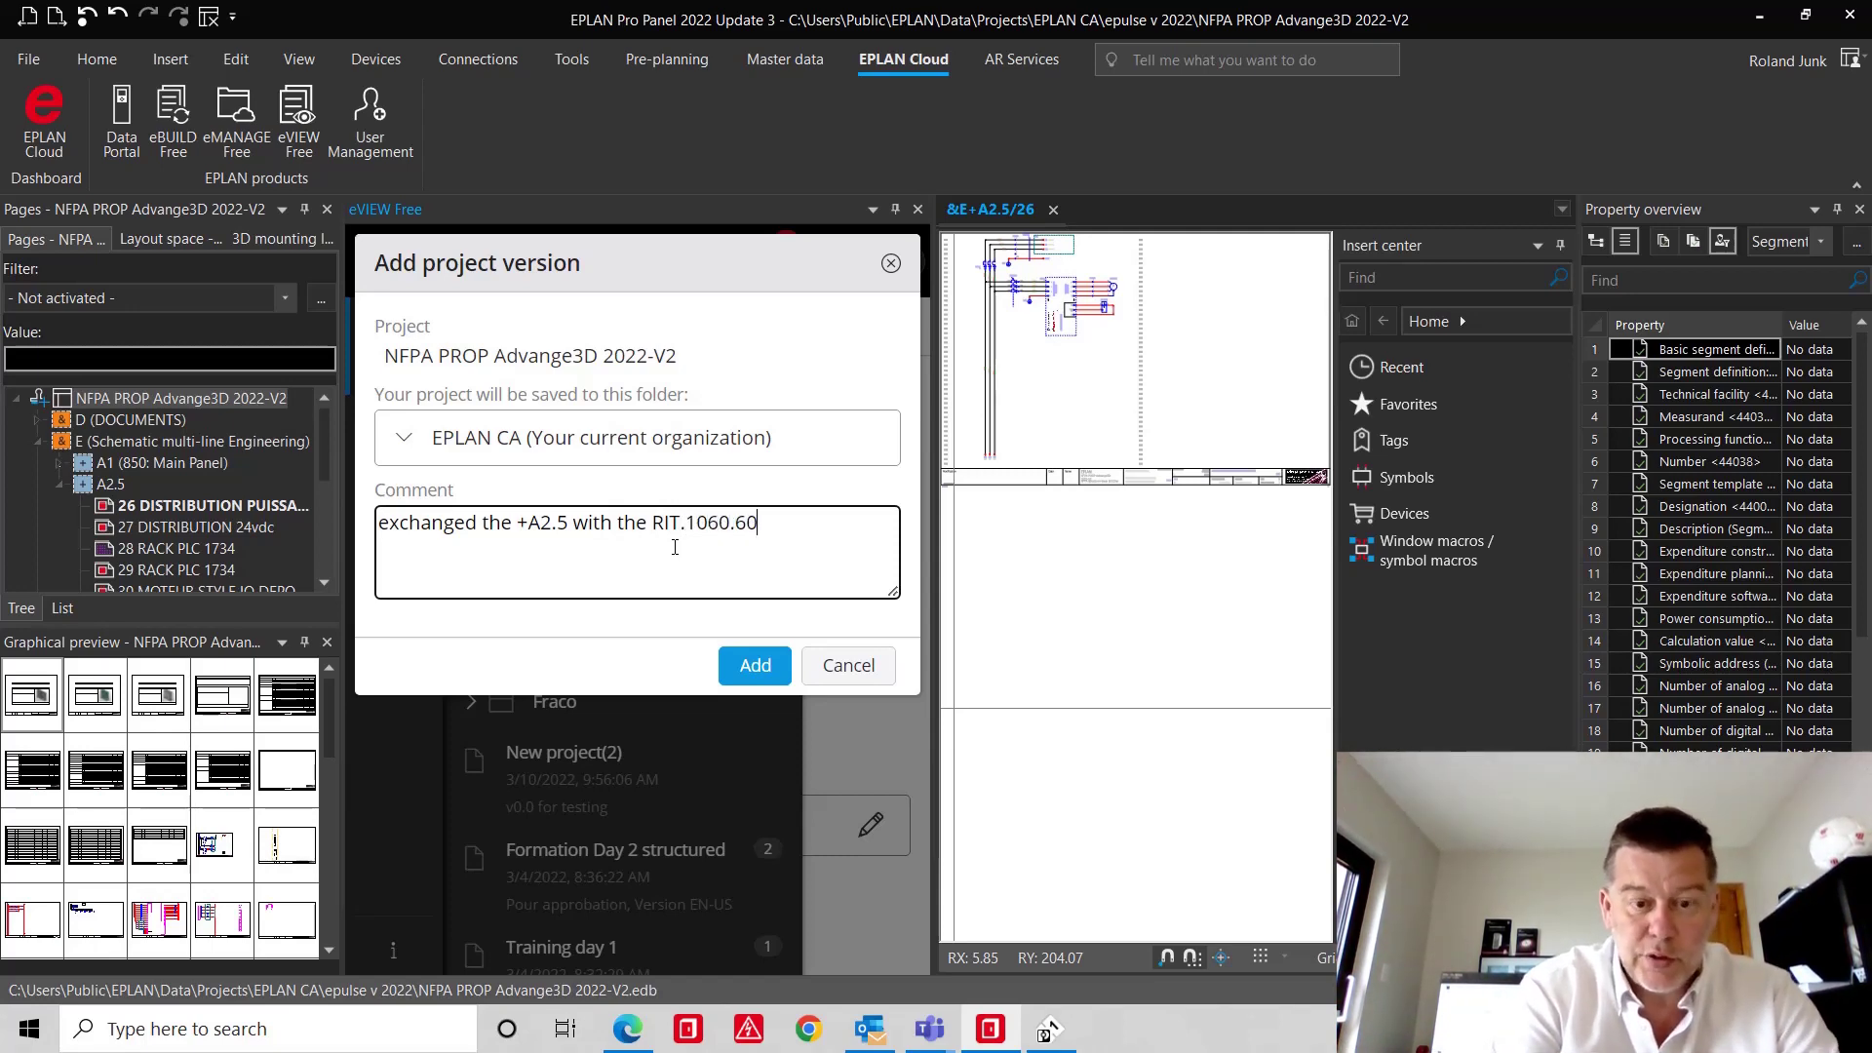
type("0")
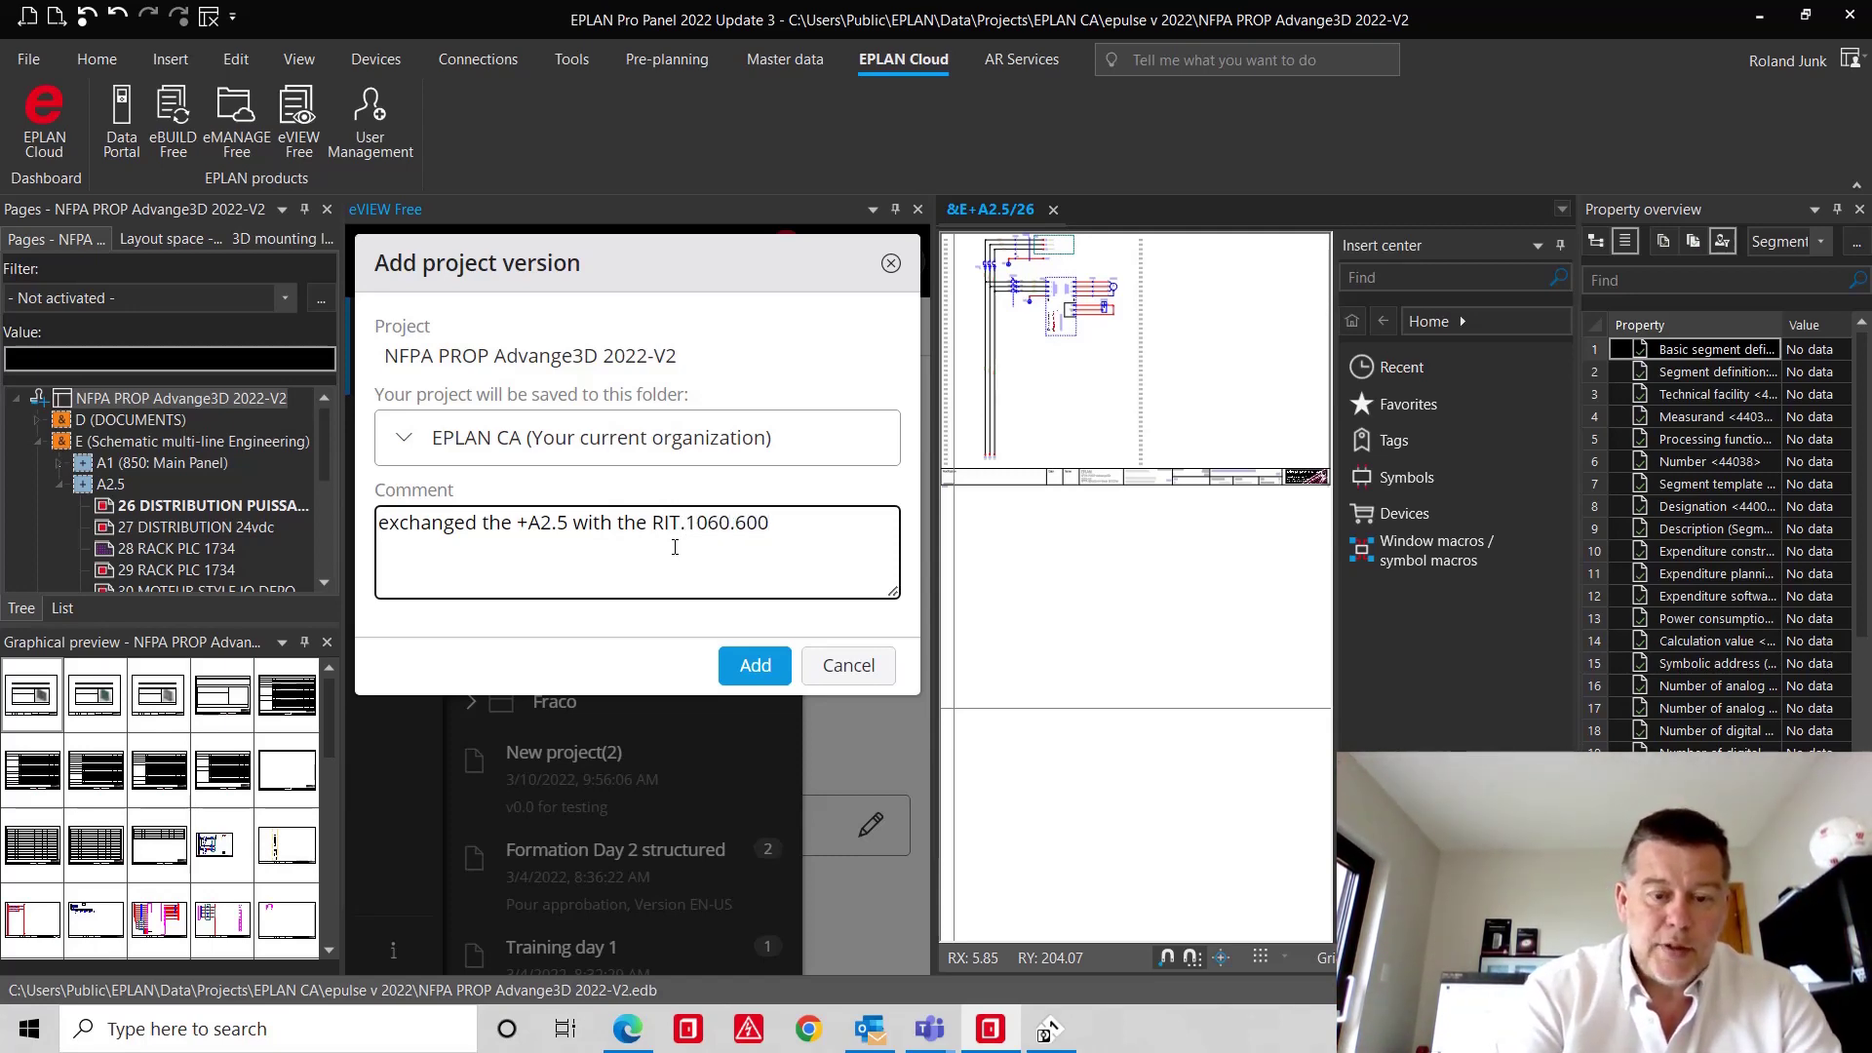
type(" smallerp")
key("BackSpace")
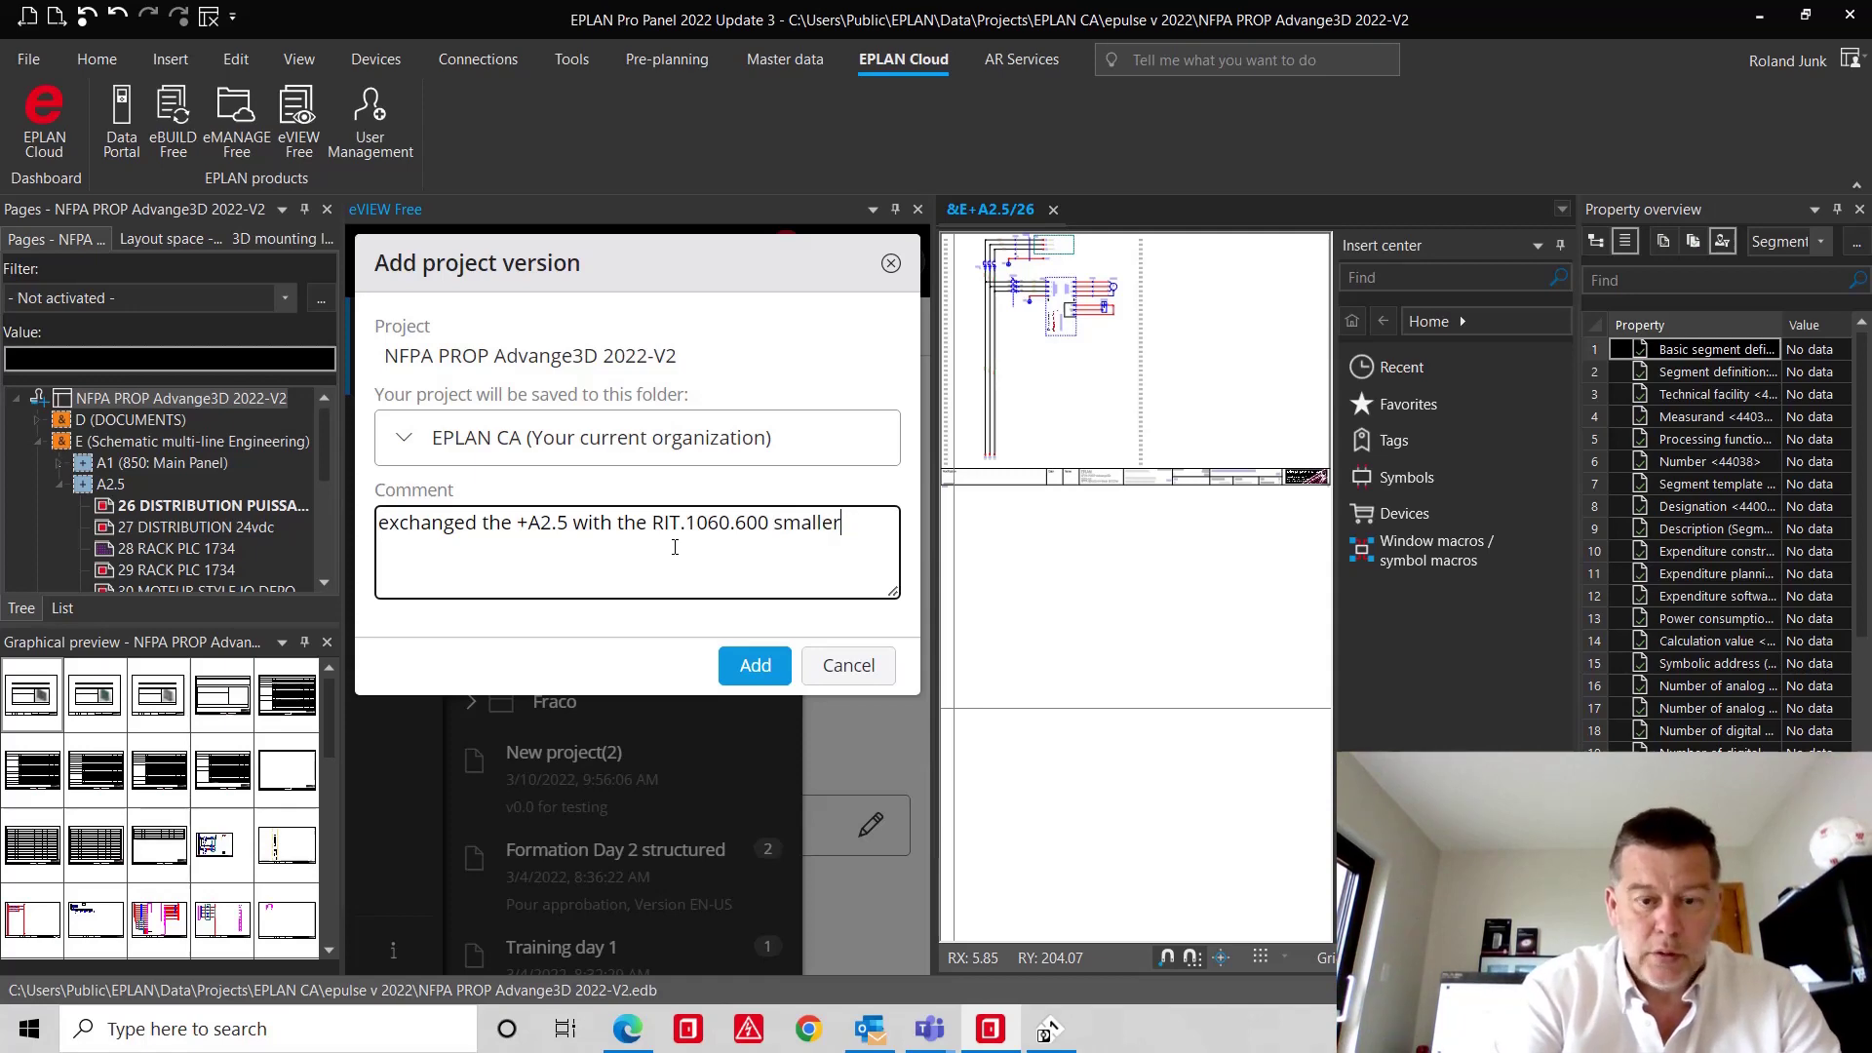
type("panel")
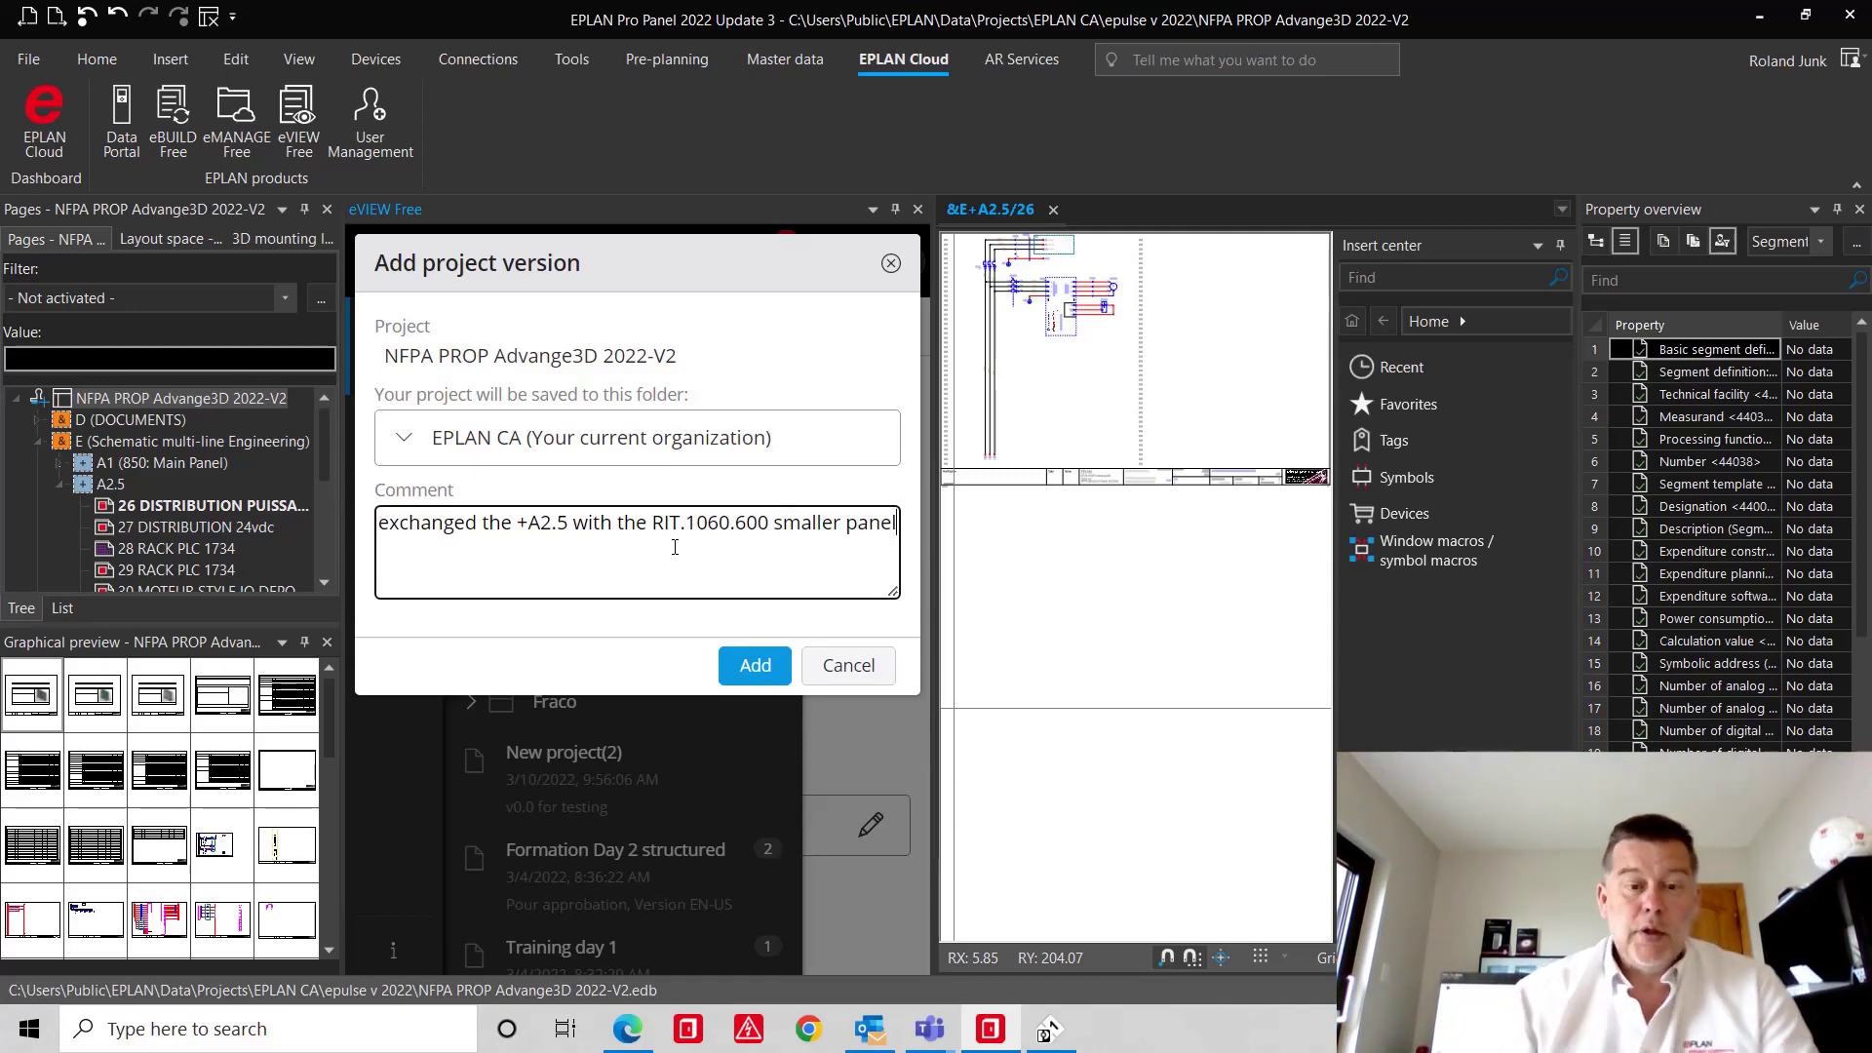
left_click(765, 665)
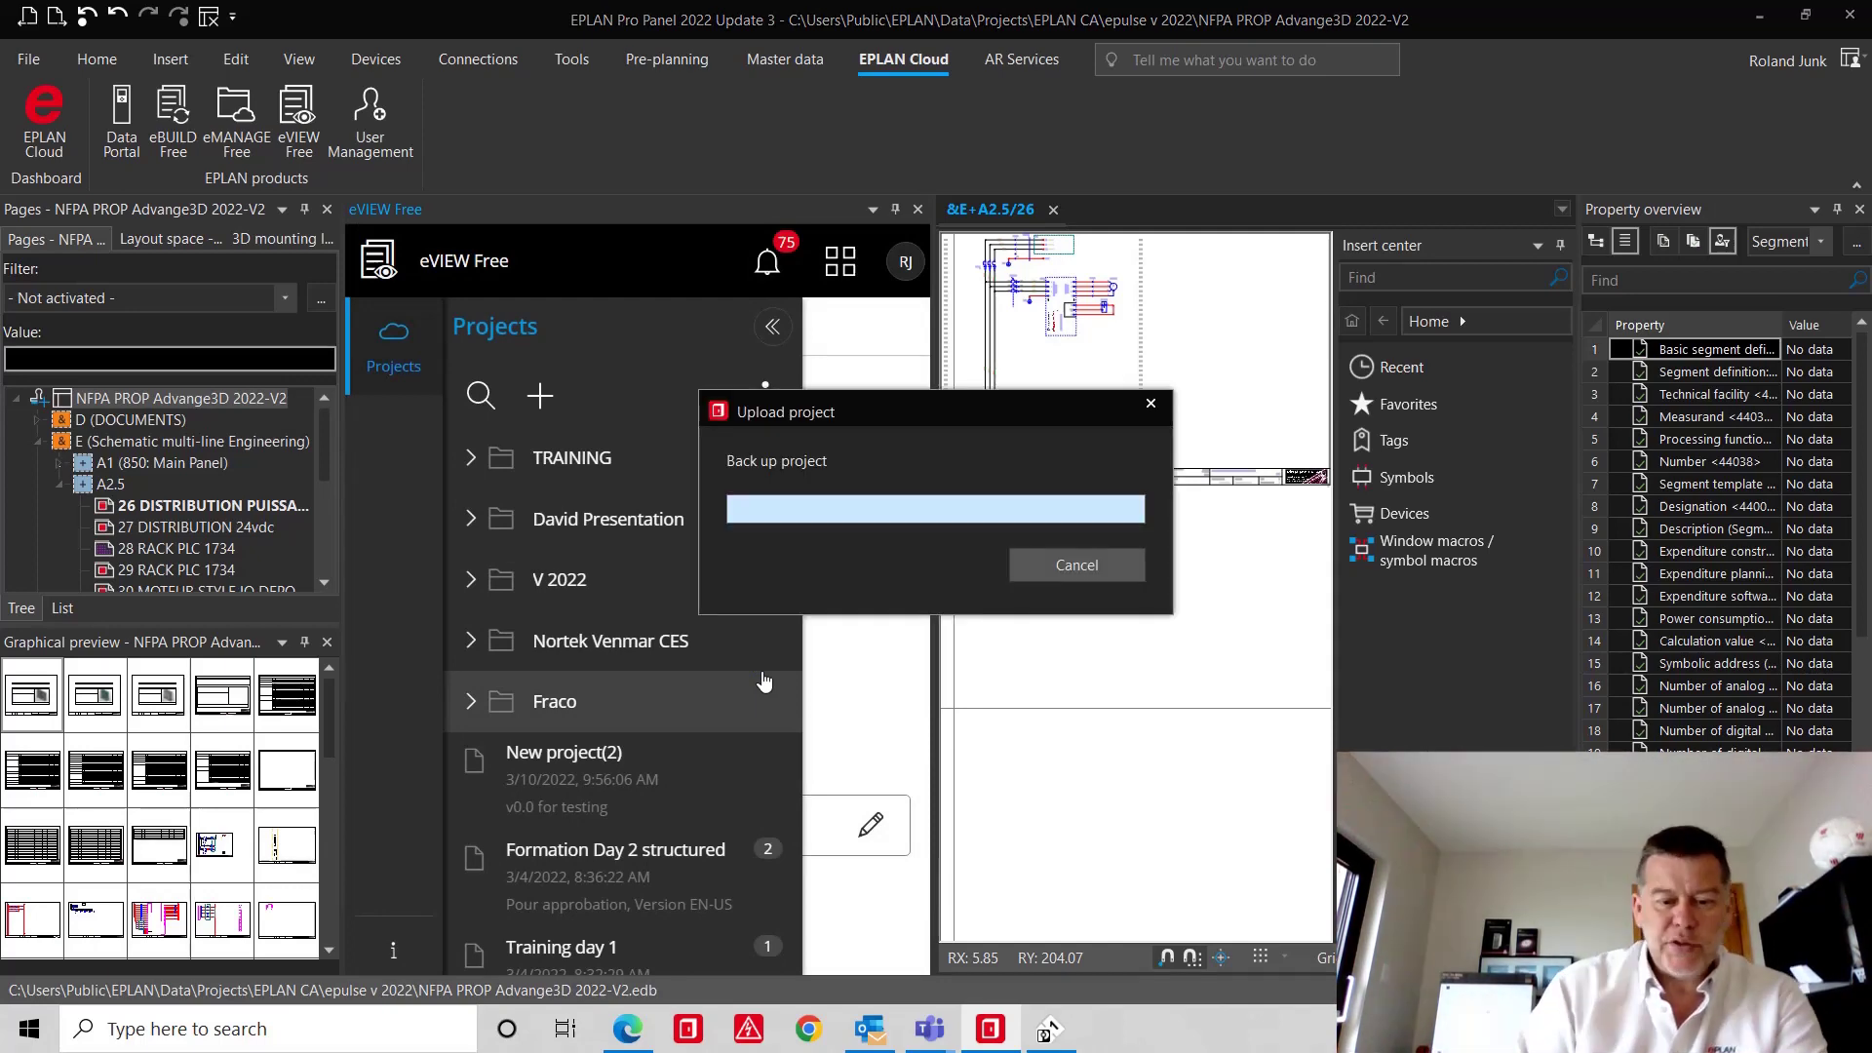
key("alt+Tab")
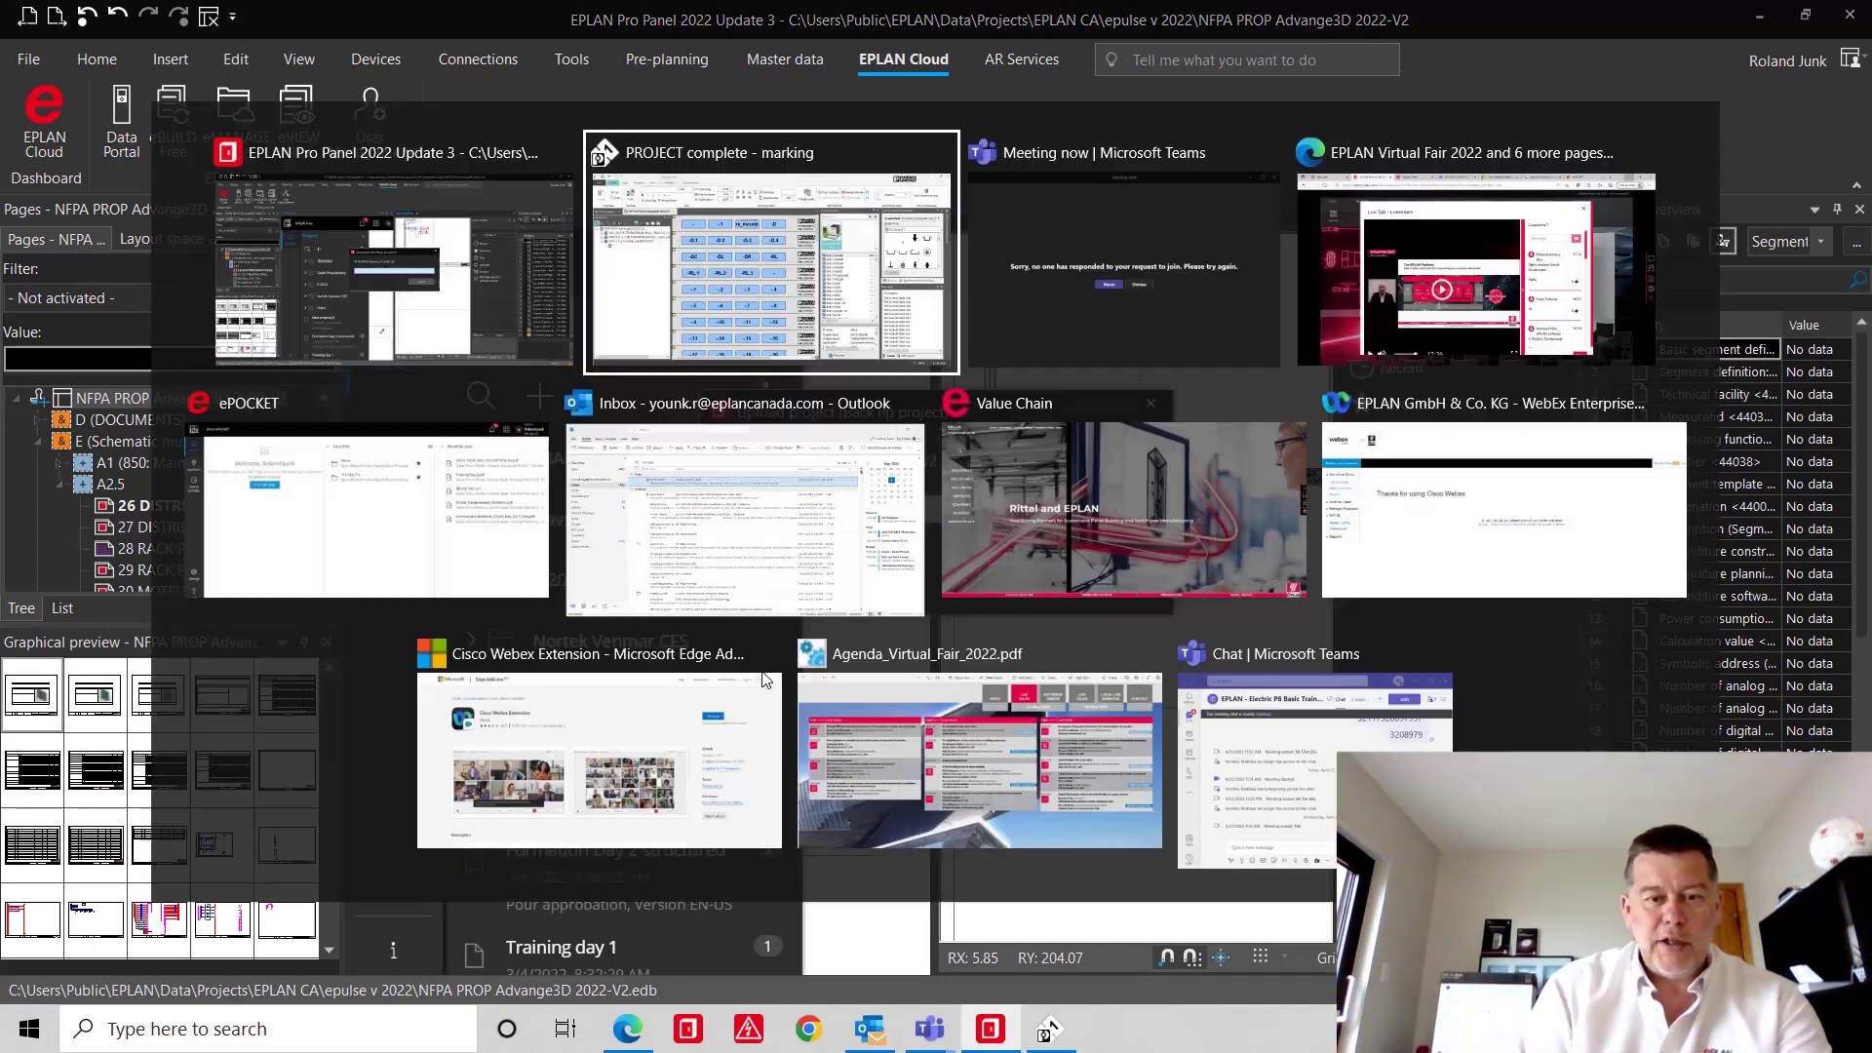
- Return to the EPLAN Virtual Fair window and resume playing the Live Talk livestream
key("alt+Tab")
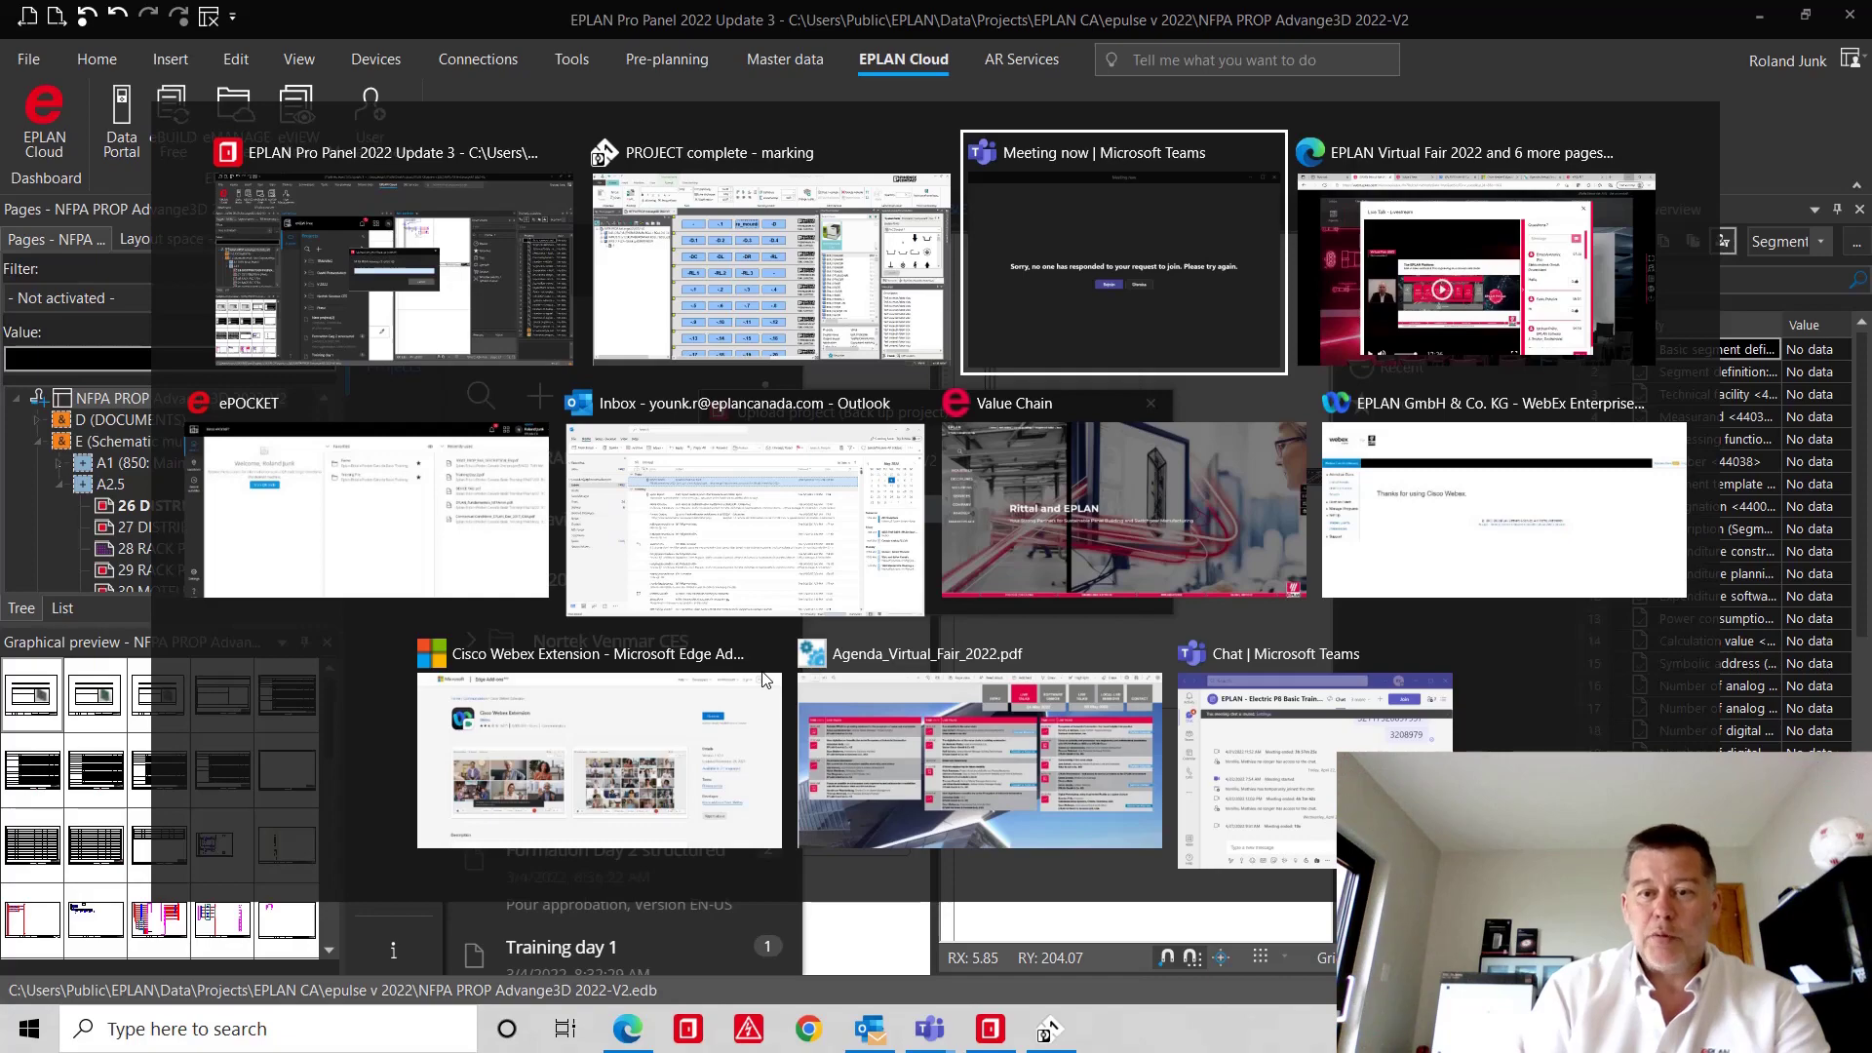
key("alt+Tab")
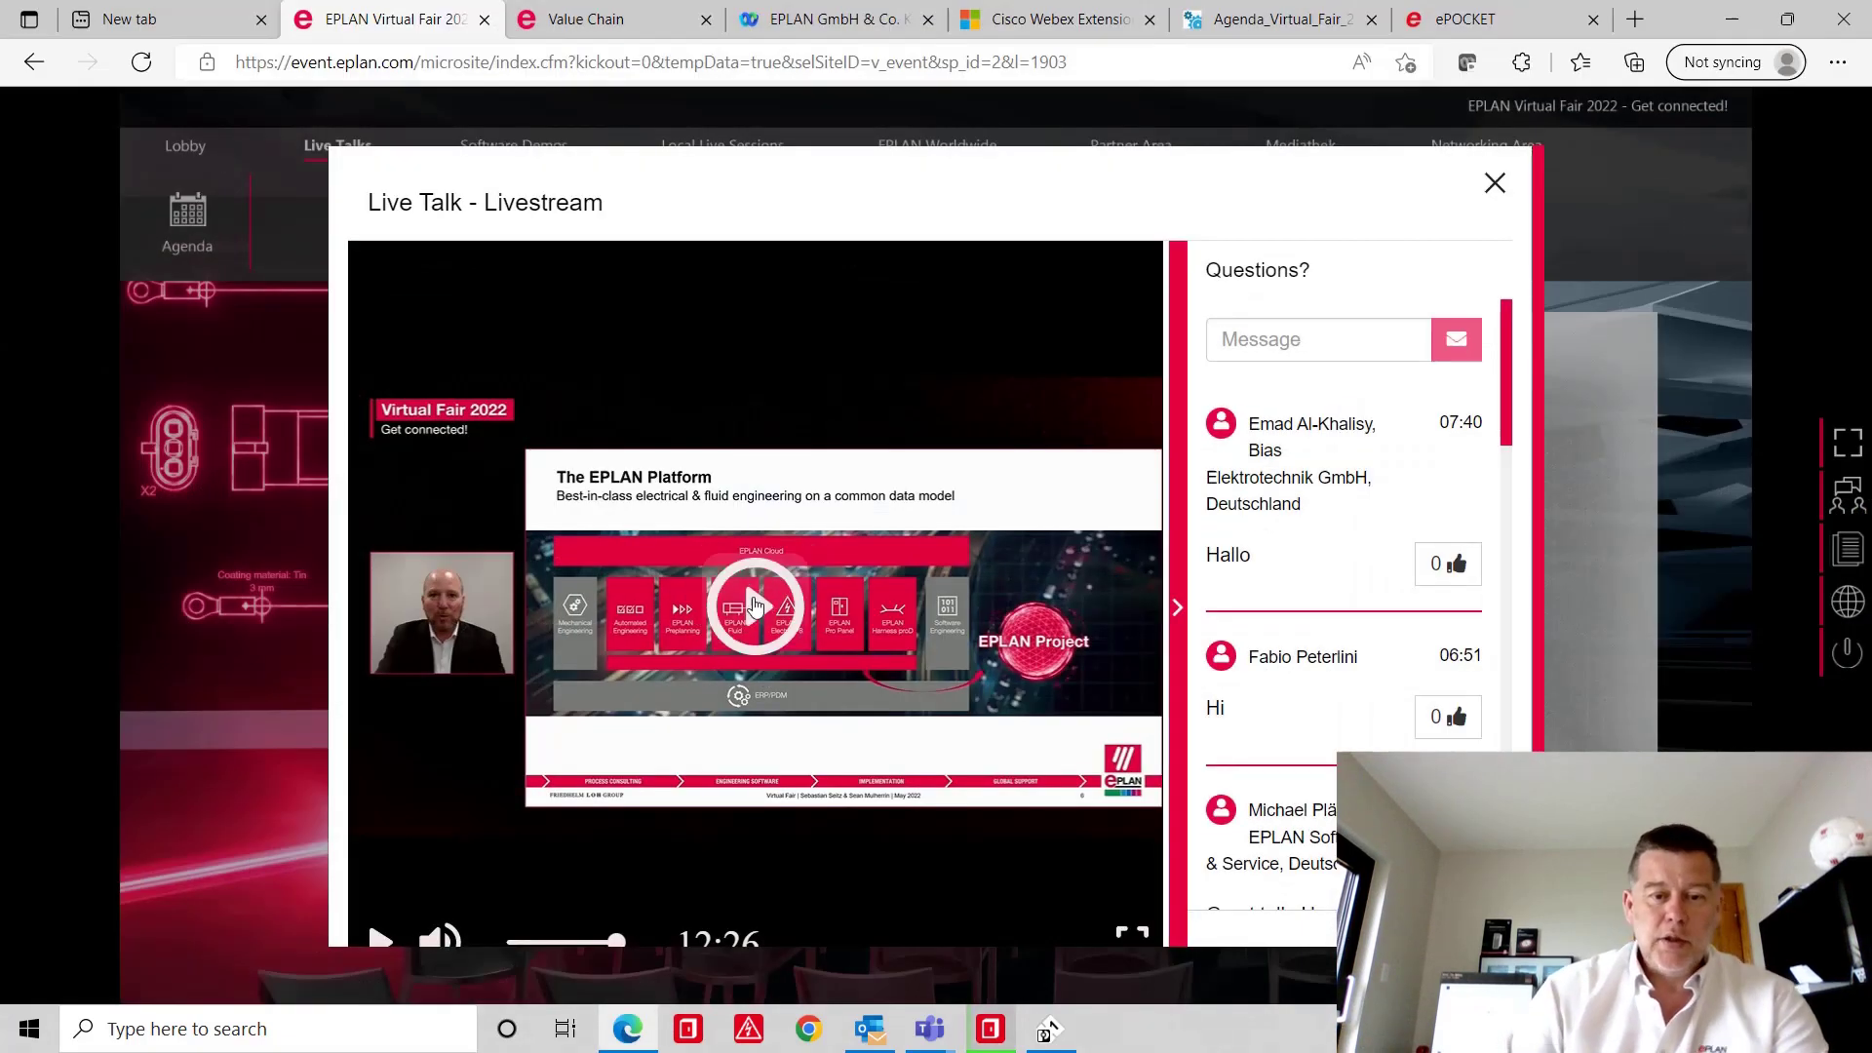
left_click(754, 605)
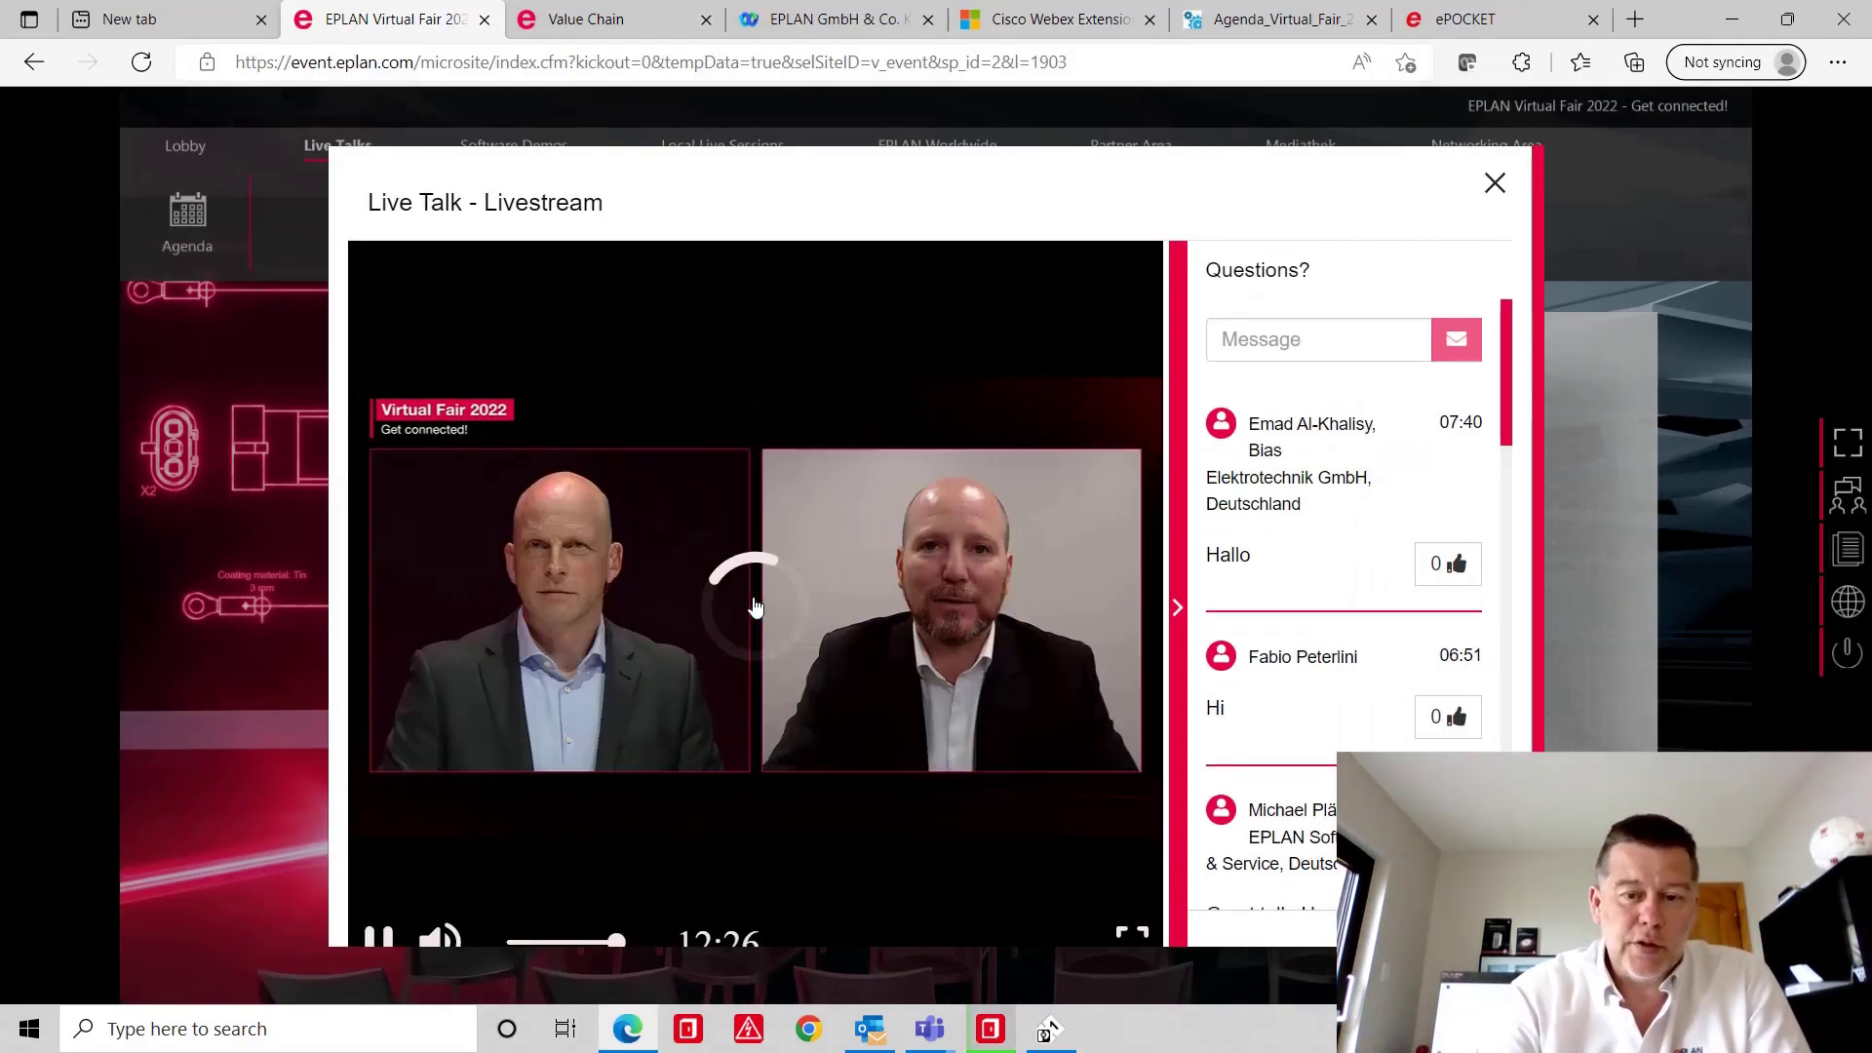